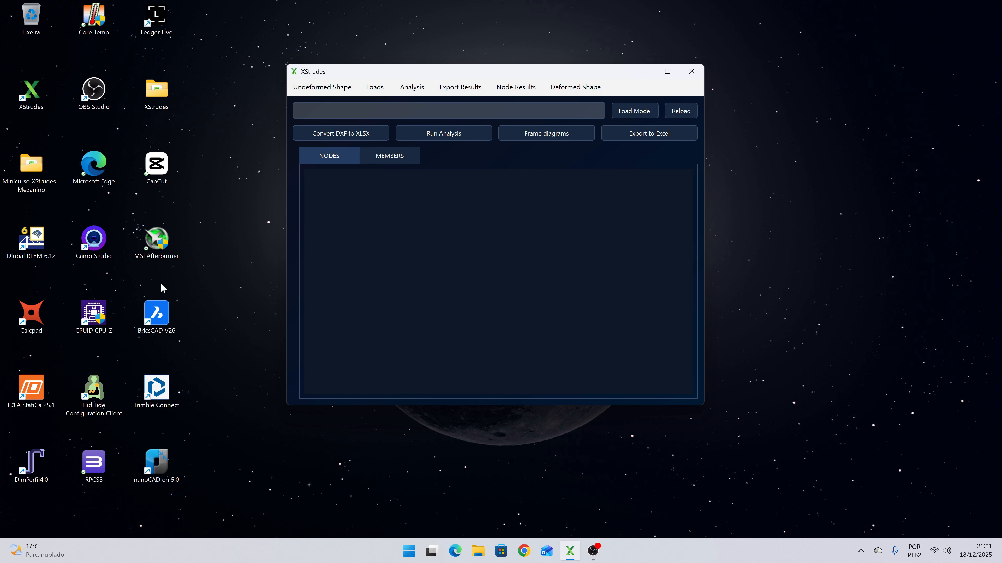
# - Open Mezanino.xlsx from the Minicurso XStrudes - Mezanino folder and clear the active filter on its FRAMES sheet
pyautogui.doubleClick(18, 184)
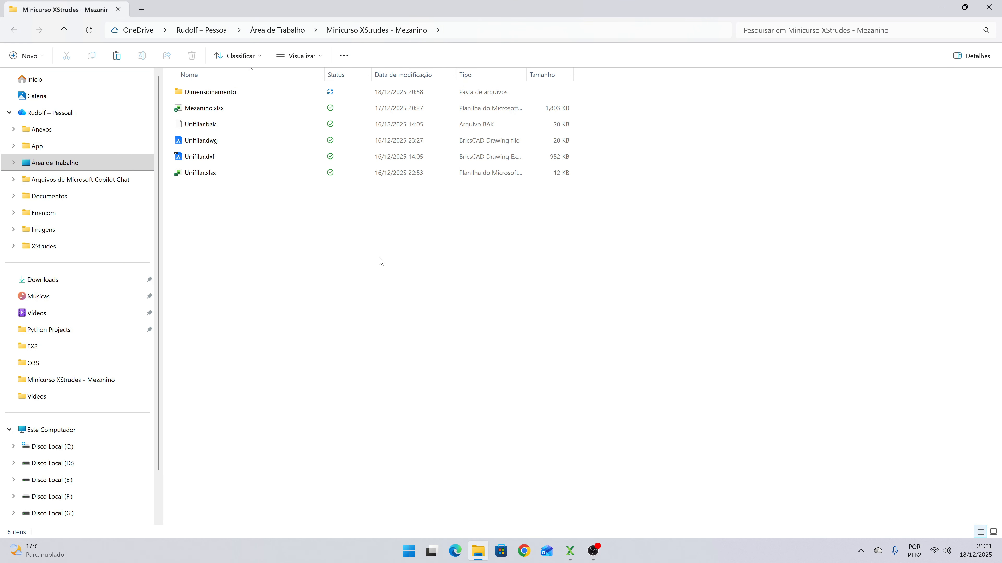
pyautogui.doubleClick(198, 108)
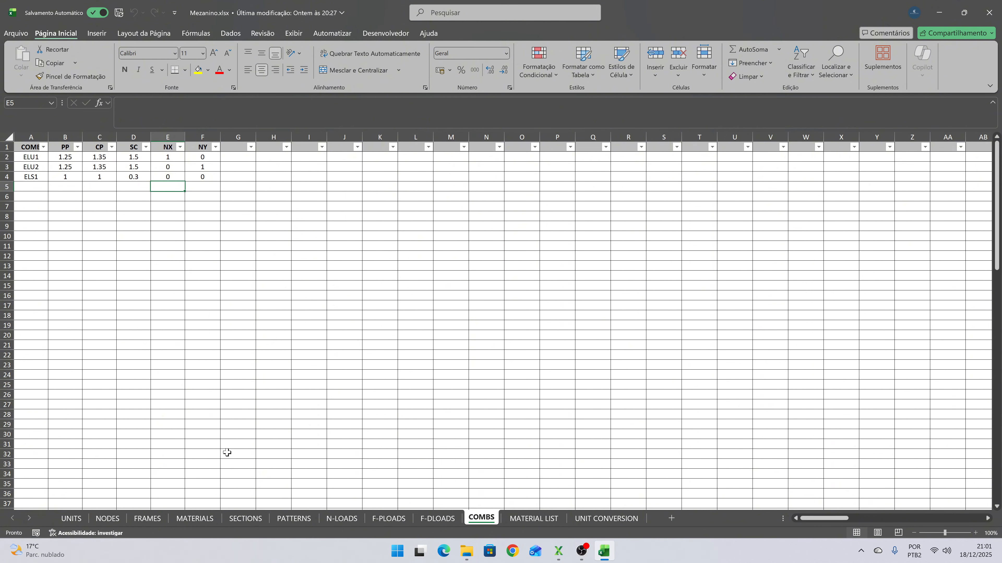
pyautogui.click(140, 520)
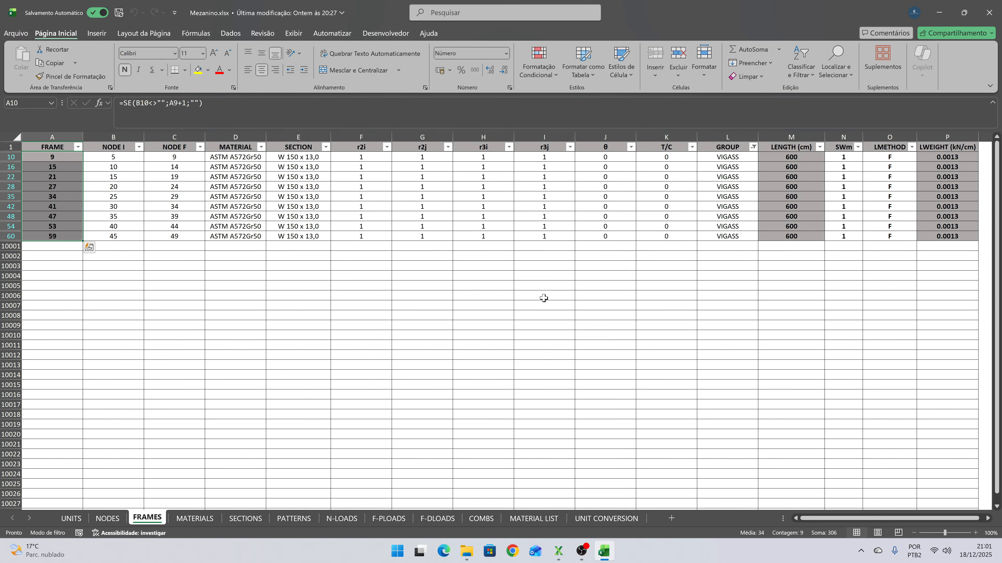
pyautogui.click(10, 147)
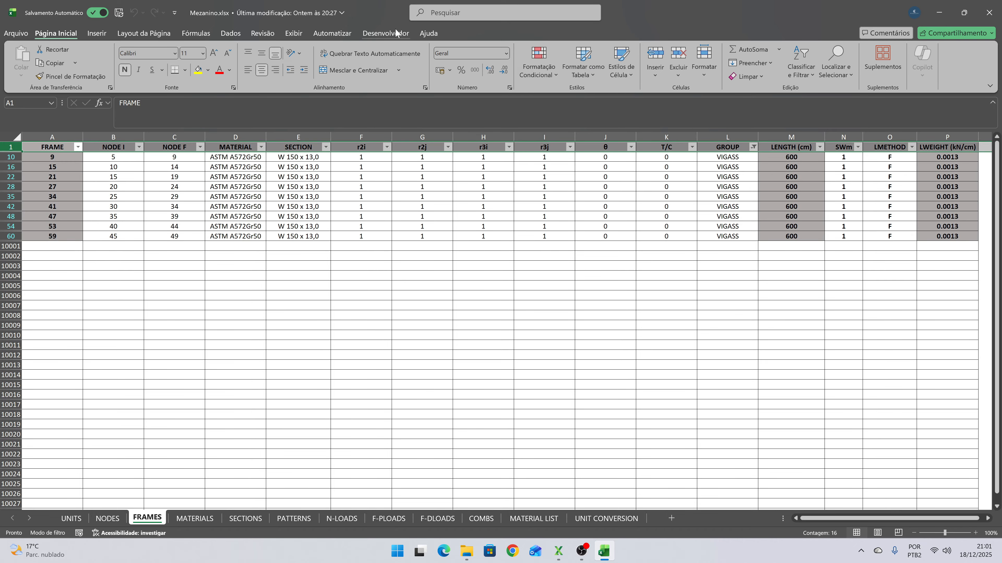
pyautogui.click(231, 33)
pyautogui.click(546, 49)
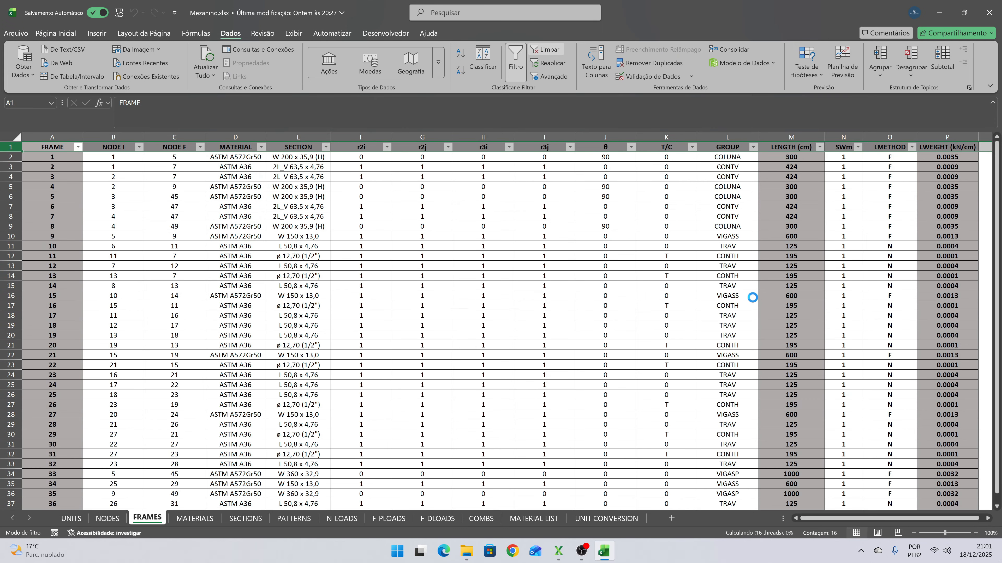
pyautogui.click(670, 226)
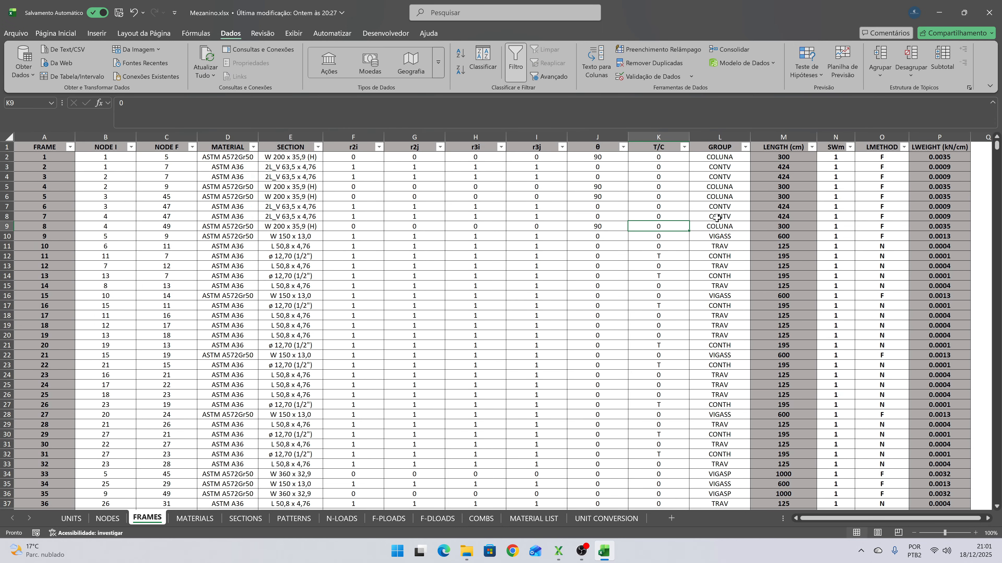
# - Filter the FRAMES table by GROUP to show only the CONTH members
pyautogui.click(745, 147)
pyautogui.click(672, 286)
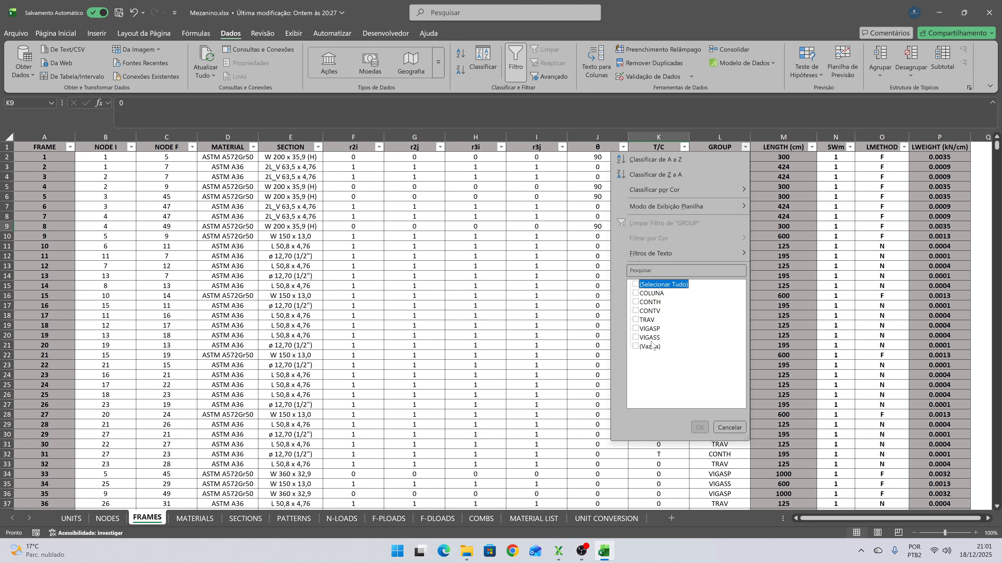
pyautogui.click(647, 303)
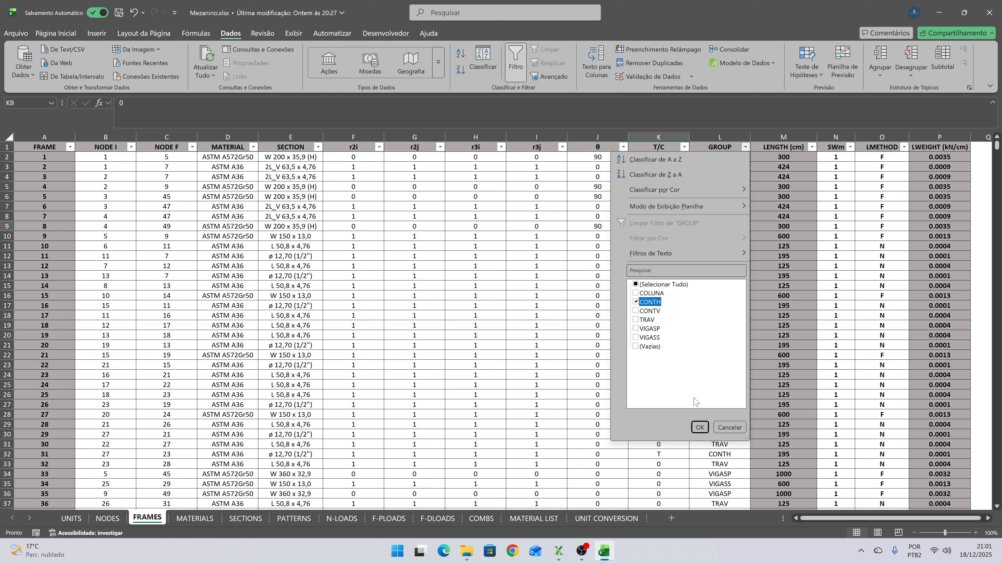
pyautogui.click(700, 429)
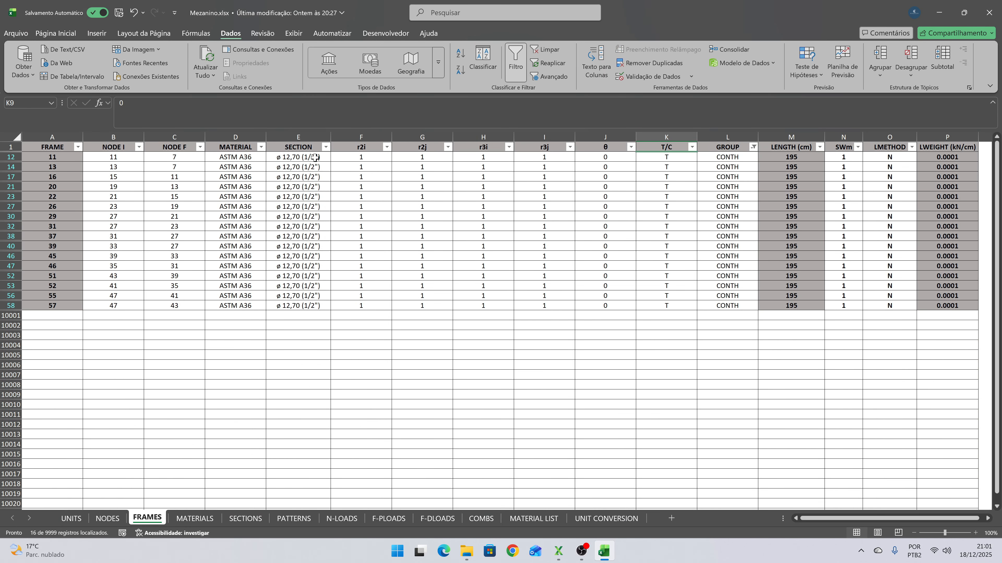
# - Set T/C to 0 for all the filtered CONTH frames
pyautogui.moveTo(315, 158); pyautogui.dragTo(334, 315)
pyautogui.moveTo(670, 157); pyautogui.dragTo(678, 303)
pyautogui.write('0')
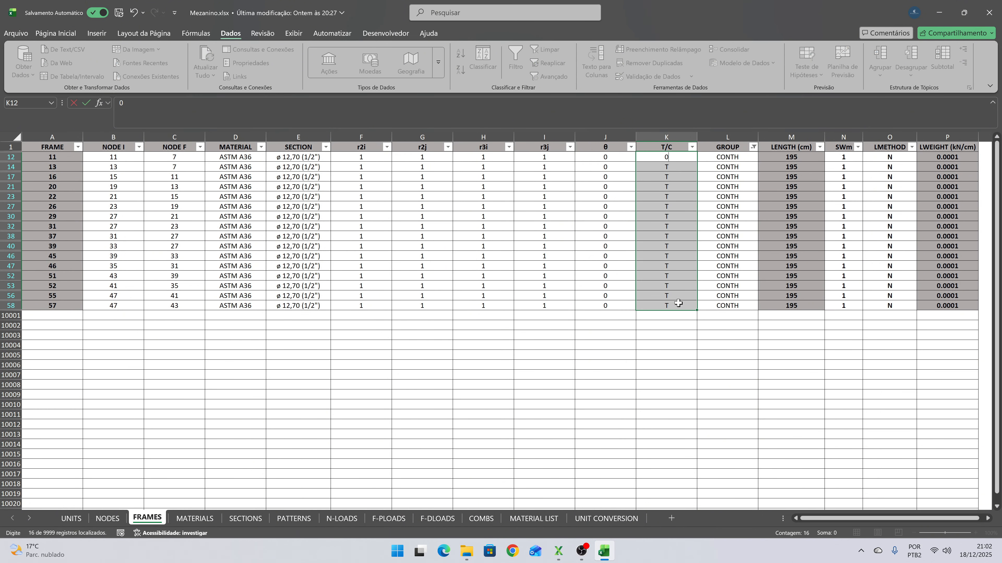
pyautogui.hotkey('ctrl', 'Return')
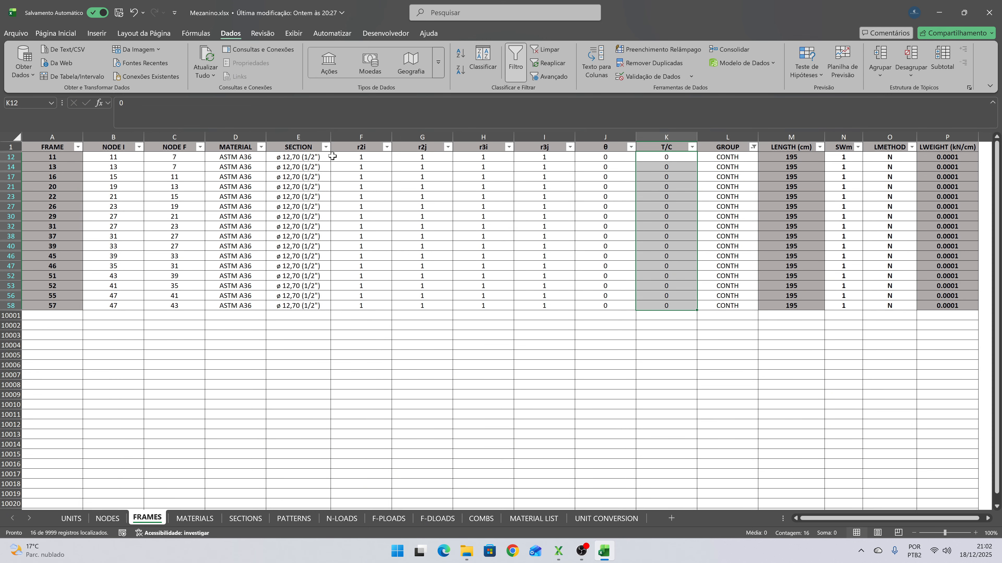
# - Assign the section L 50,8 x 4,76 to all the filtered CONTH frames
pyautogui.click(329, 157)
pyautogui.click(335, 157)
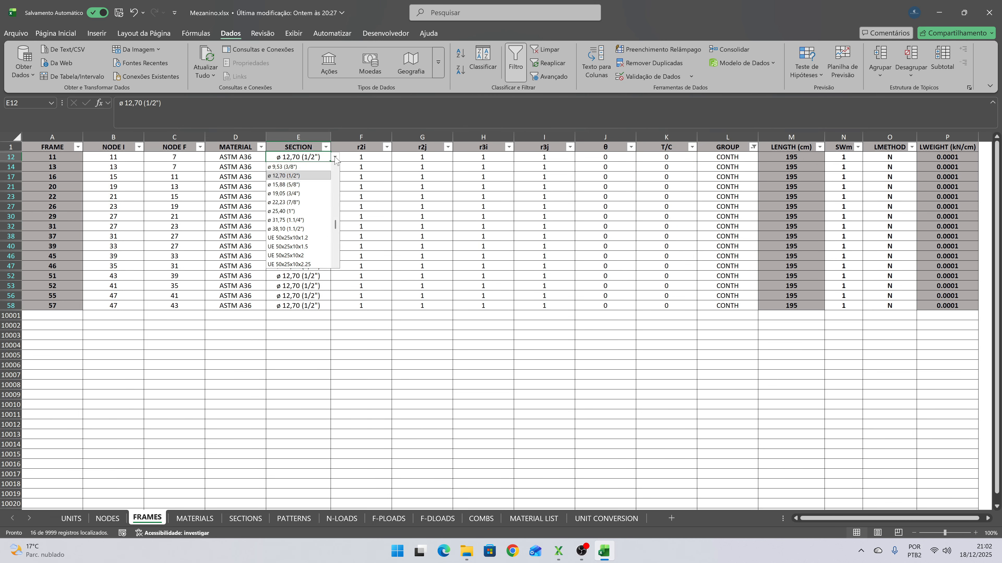
pyautogui.scroll(-4, 336, 227)
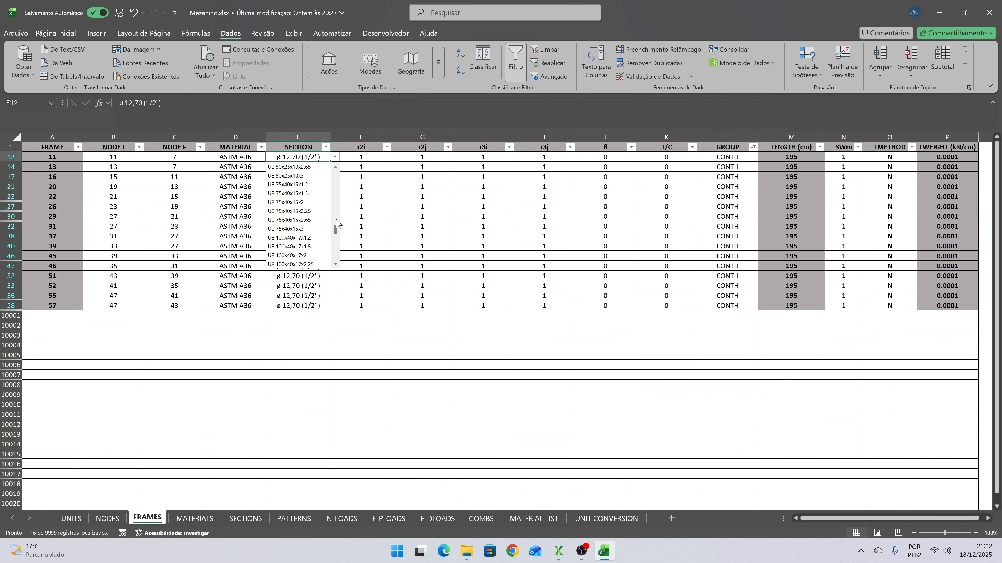
pyautogui.moveTo(335, 227); pyautogui.dragTo(336, 174)
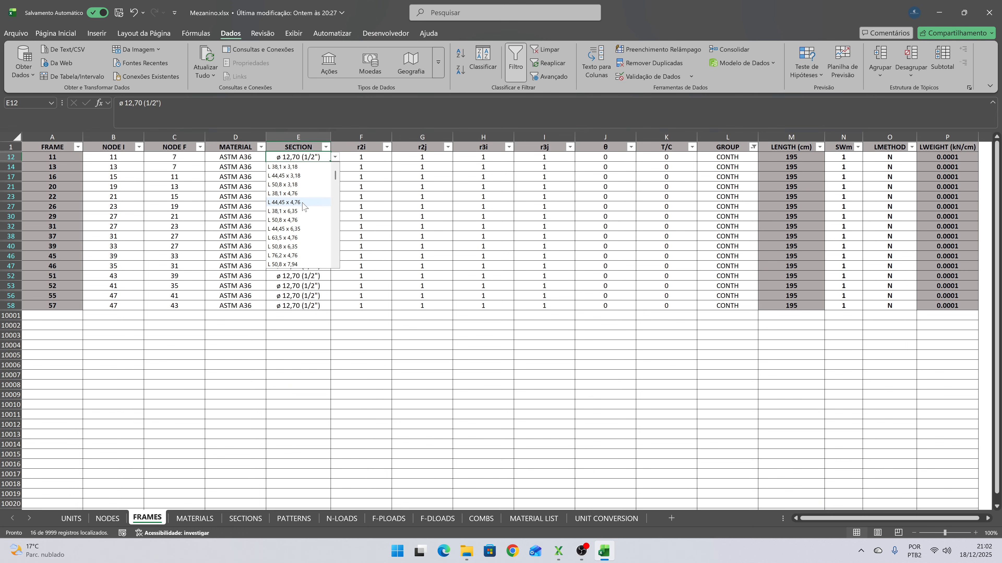
pyautogui.click(303, 224)
pyautogui.hotkey('ctrl', 'c')
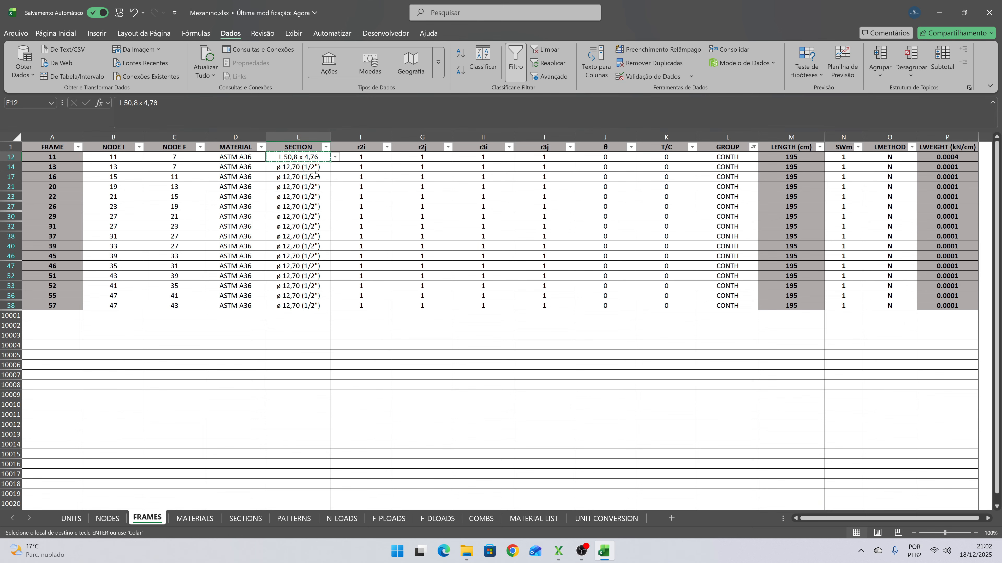
pyautogui.moveTo(303, 167); pyautogui.dragTo(302, 305)
pyautogui.hotkey('ctrl', 'v')
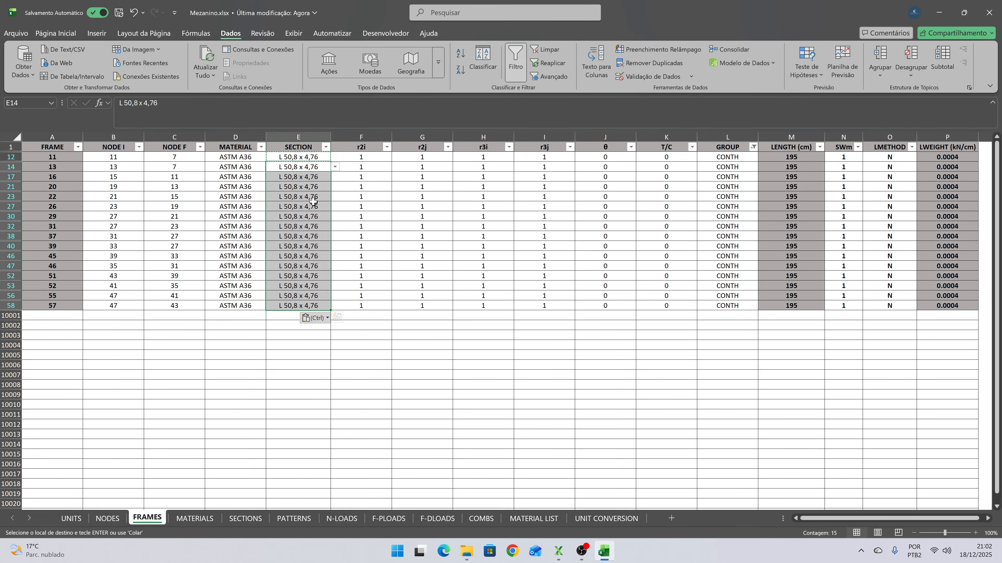
pyautogui.click(313, 205)
pyautogui.press('Escape')
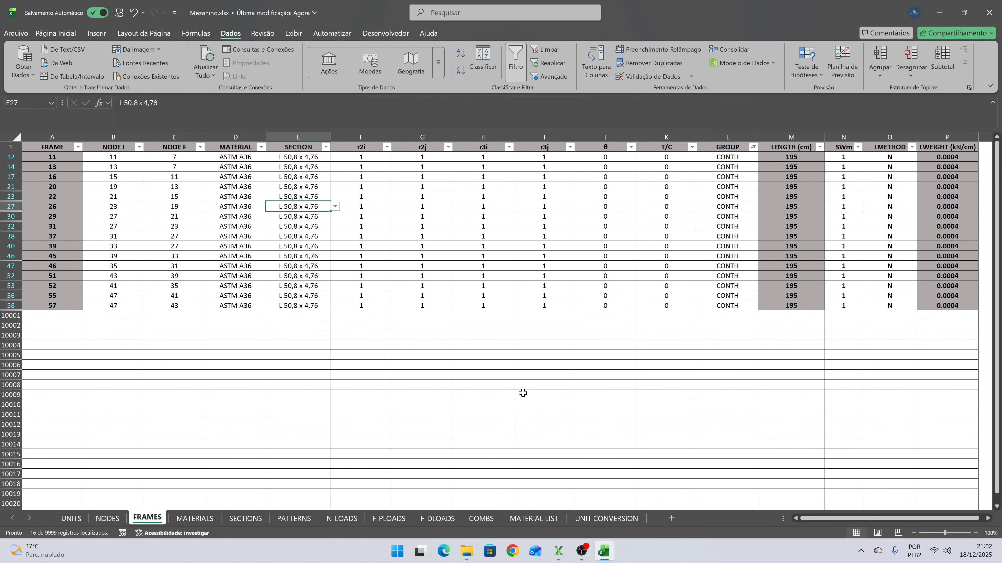
# - Open Unifilar.dwg in BricsCAD and check the length of a single CONTH brace segment in the model
pyautogui.click(466, 551)
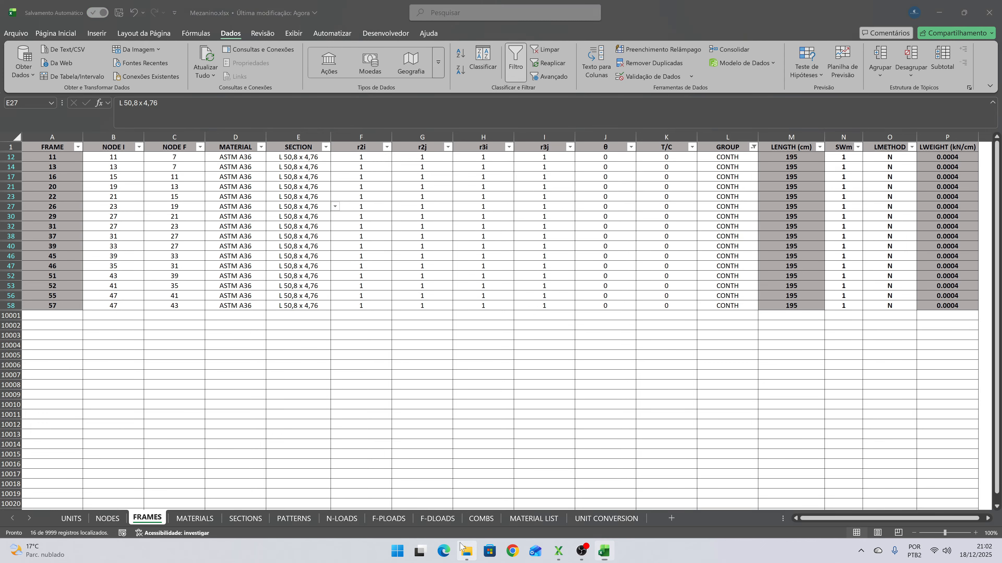
pyautogui.click(940, 7)
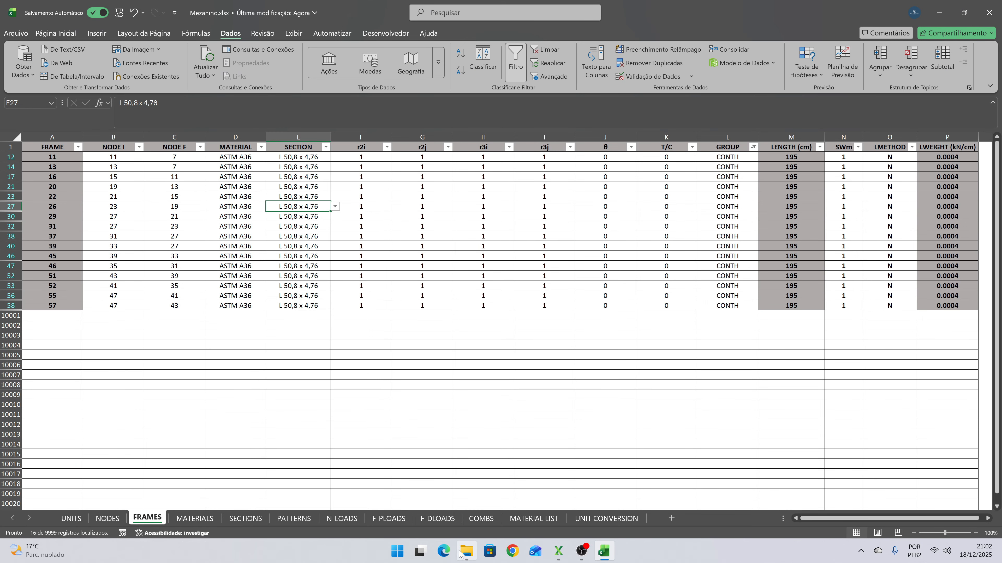
pyautogui.click(467, 551)
pyautogui.doubleClick(223, 149)
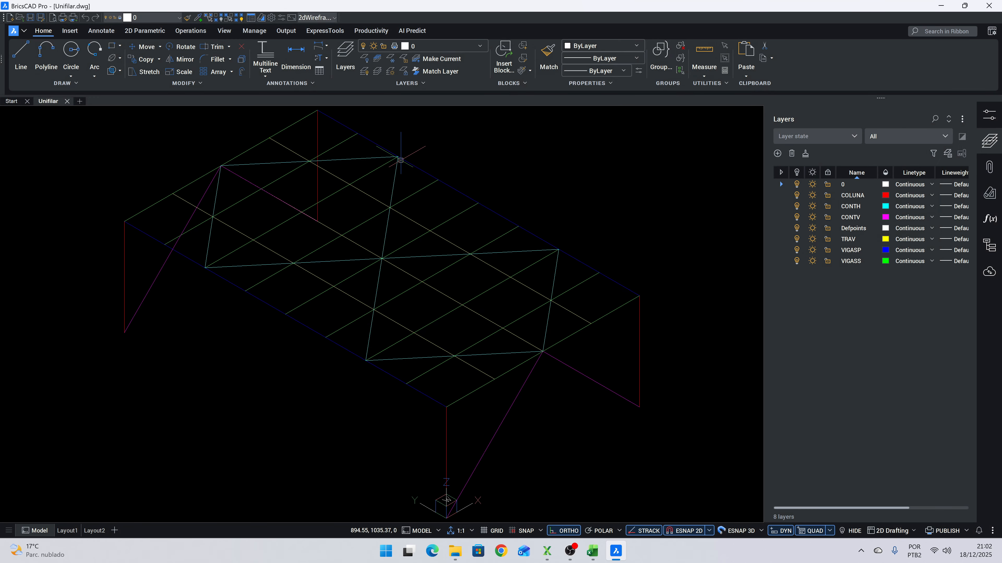
pyautogui.scroll(5, 511, 357)
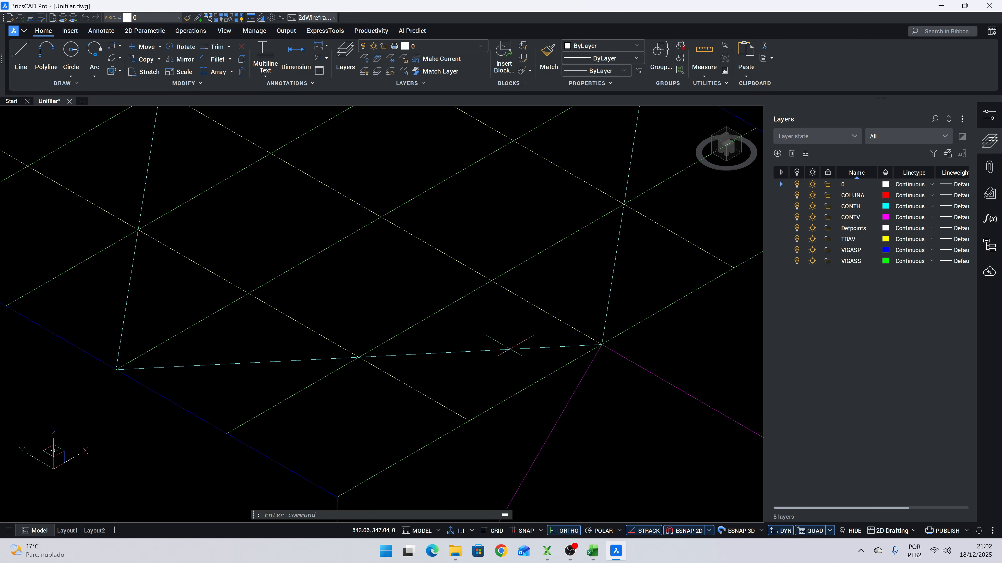
pyautogui.click(453, 352)
pyautogui.scroll(-5, 454, 358)
pyautogui.press('Escape')
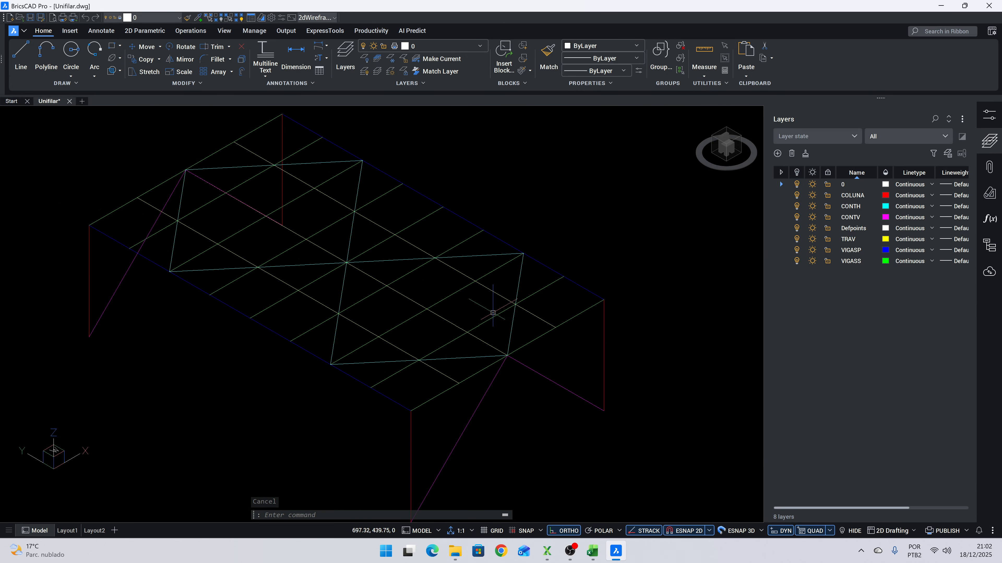
pyautogui.click(469, 358)
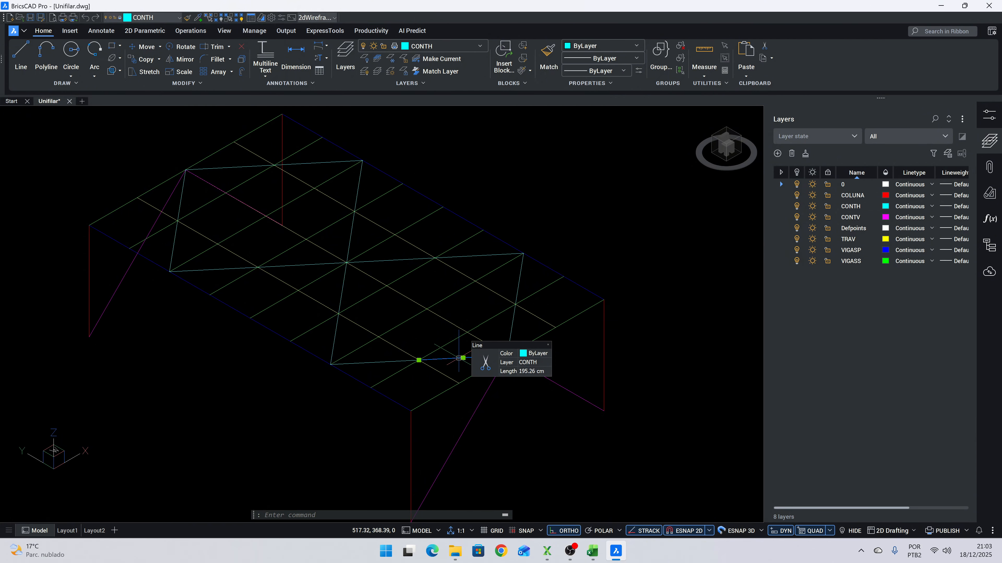
# - Open Catálogo perfis.pdf from the Dimensionamento folder of the course files
pyautogui.click(455, 551)
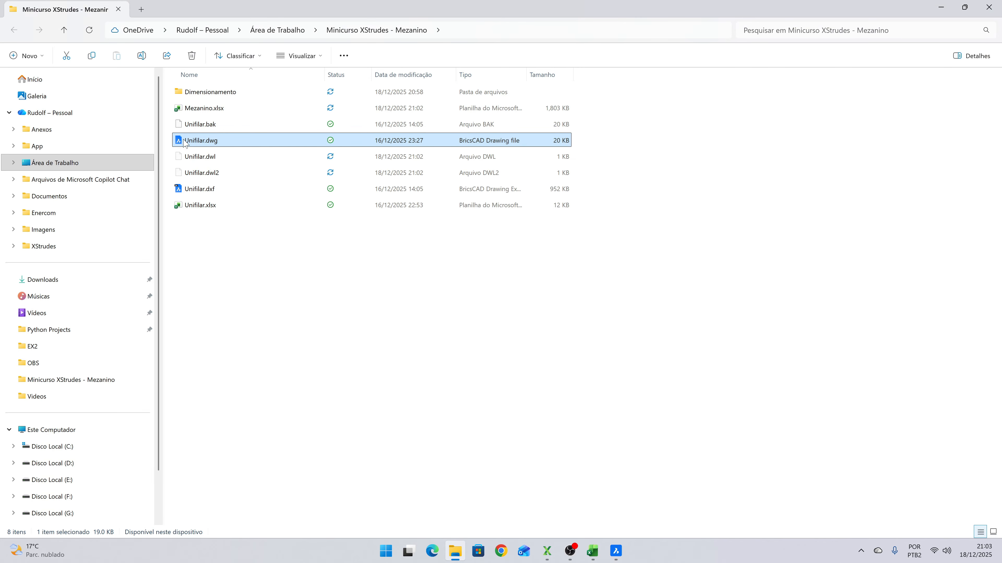
pyautogui.doubleClick(210, 93)
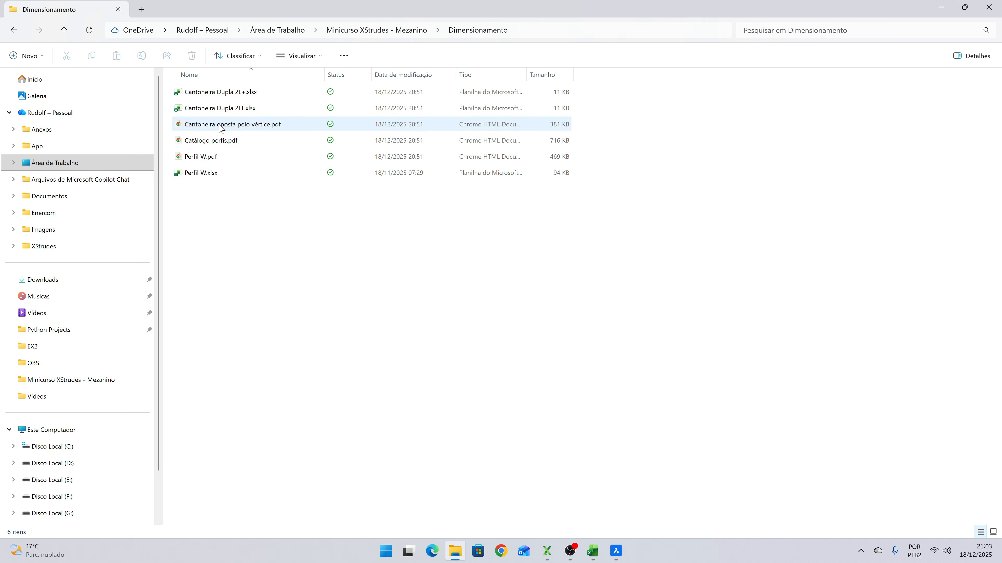
pyautogui.doubleClick(216, 147)
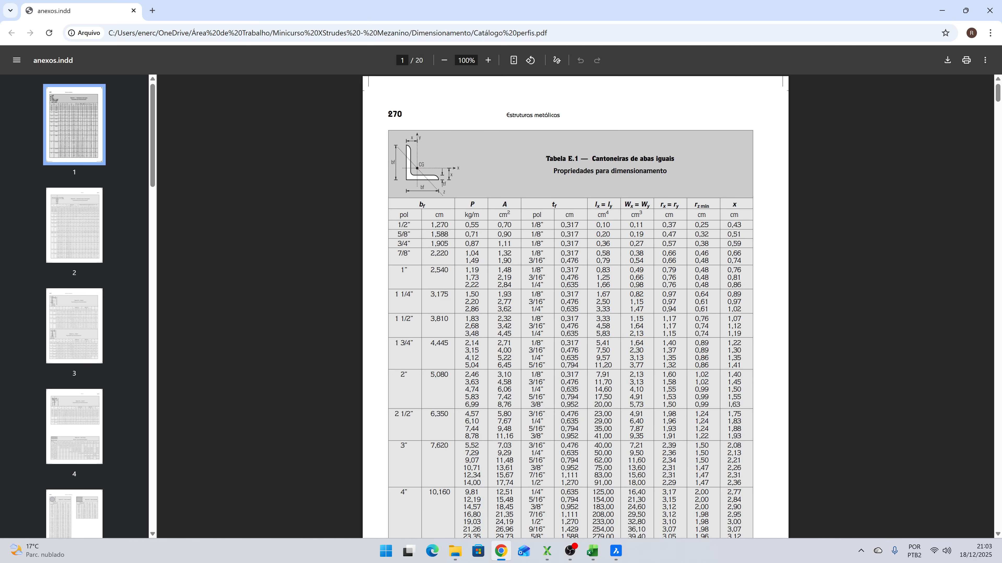
# - Open the Windows Calculator and divide the brace length of 196 by 200 to get the minimum radius of gyration
pyautogui.press('super')
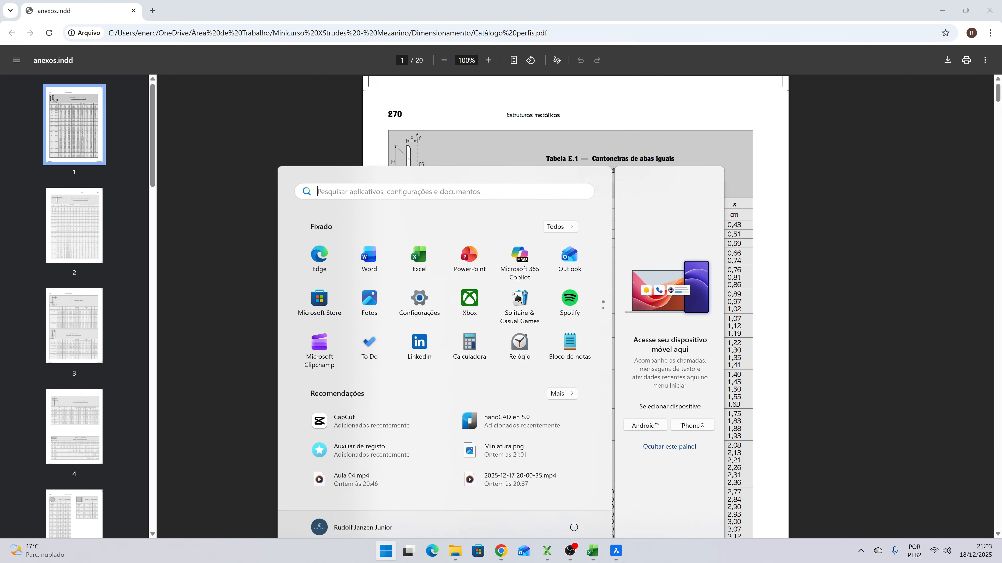
pyautogui.write('cal')
pyautogui.press('Return')
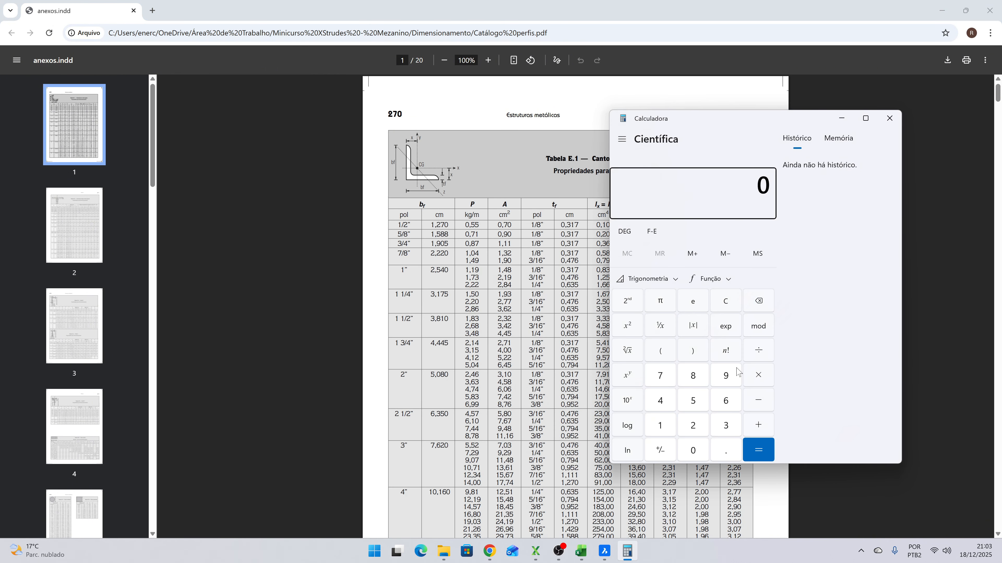
pyautogui.write('196/2')
pyautogui.write('00')
pyautogui.press('Return')
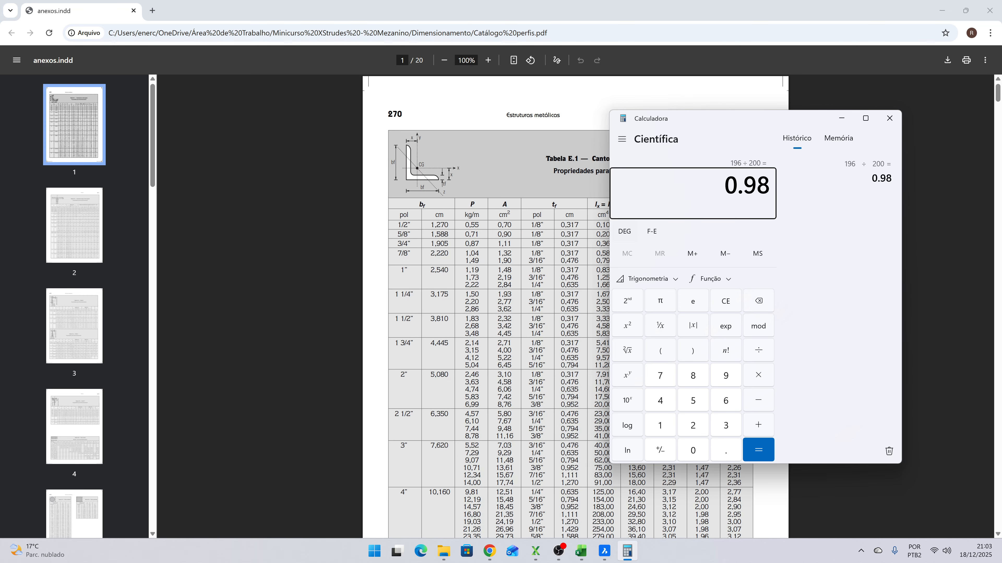
# - Return to the profile catalogue and look up the 2" equal-leg angle's minimum radius of gyration in Tabela E.1
pyautogui.click(594, 302)
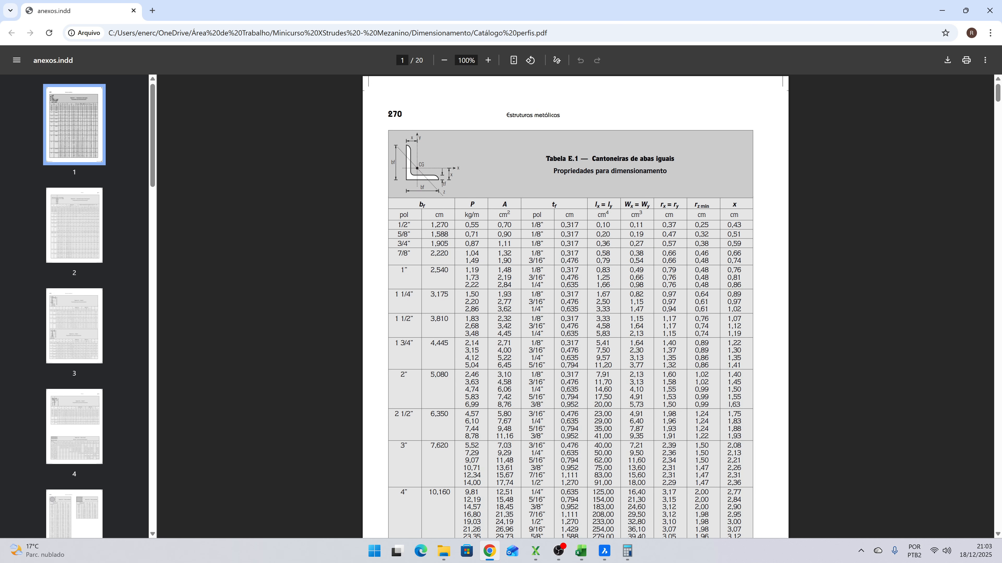
pyautogui.moveTo(711, 375); pyautogui.dragTo(430, 375)
pyautogui.click(521, 383)
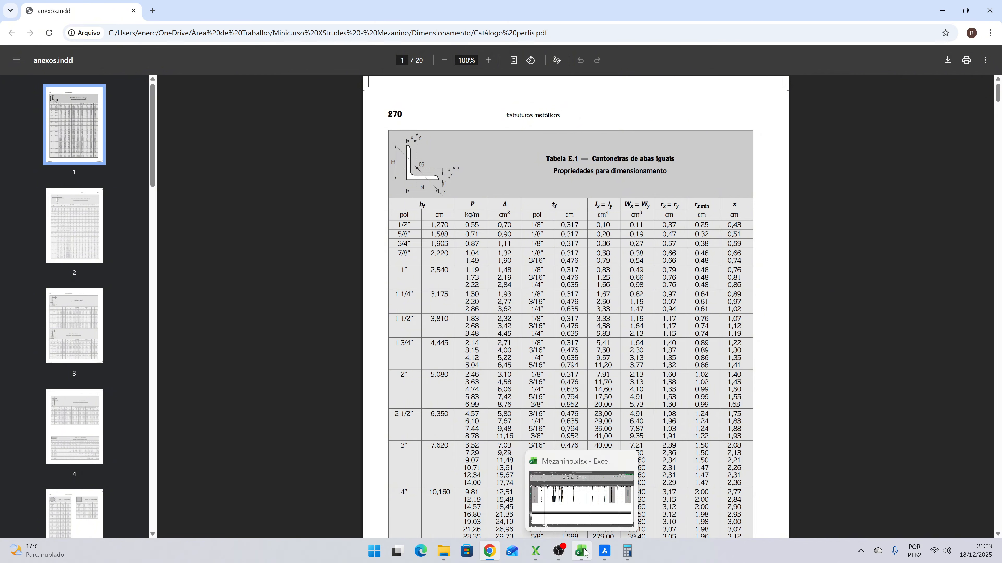
# - Switch back to Mezanino.xlsx and assign the section L 50,8 x 3,18 to all the filtered CONTH frames
pyautogui.click(583, 552)
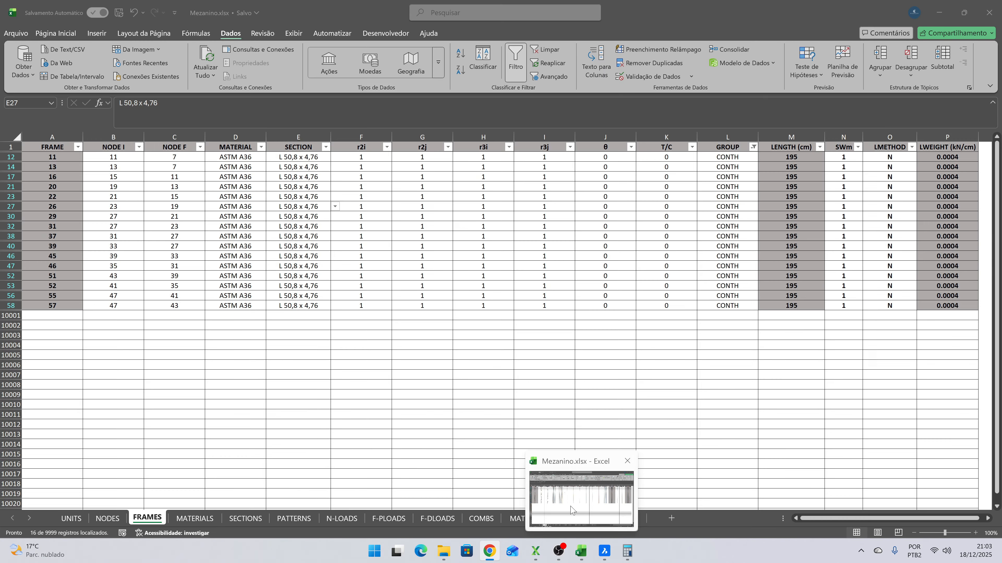
pyautogui.click(316, 157)
pyautogui.click(335, 157)
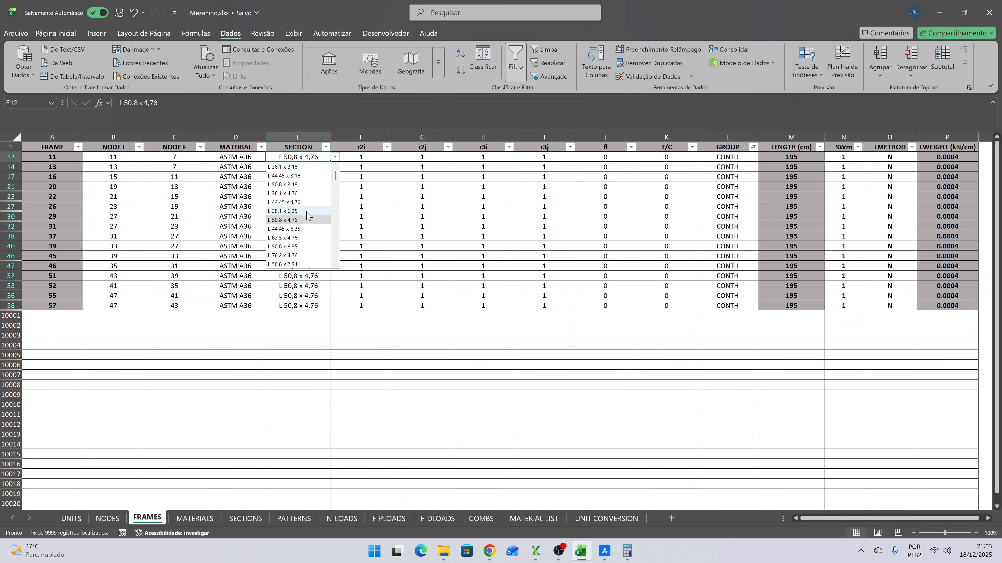
pyautogui.click(311, 184)
pyautogui.hotkey('ctrl', 'c')
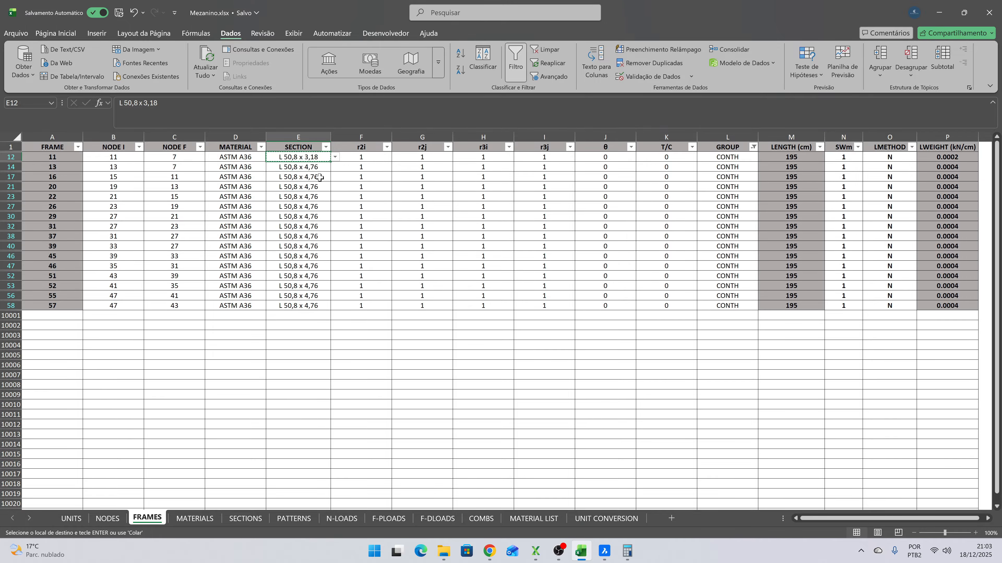
pyautogui.moveTo(315, 167); pyautogui.dragTo(316, 306)
pyautogui.hotkey('ctrl', 'v')
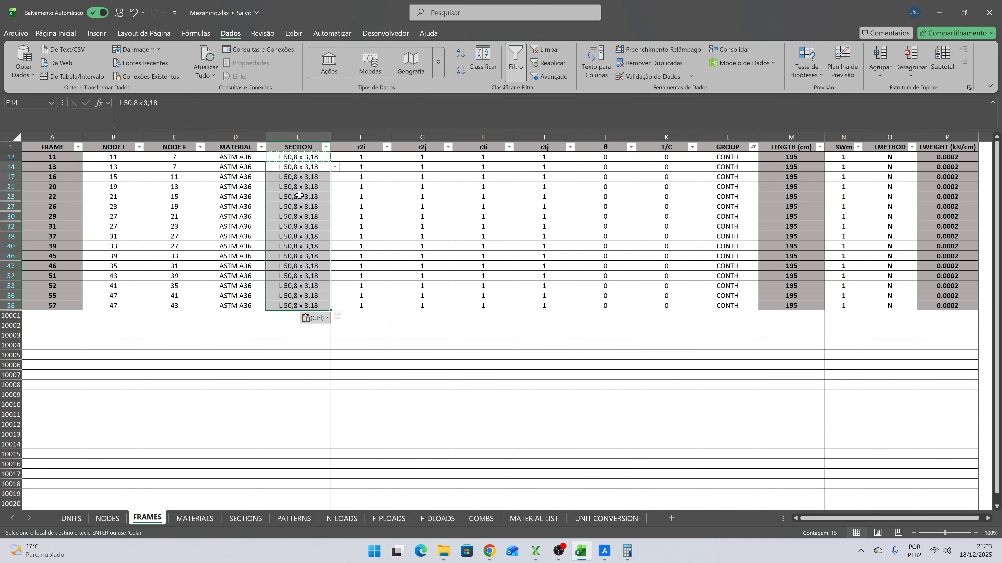
# - Filter the GROUP column to show only the TRAV frames
pyautogui.click(288, 197)
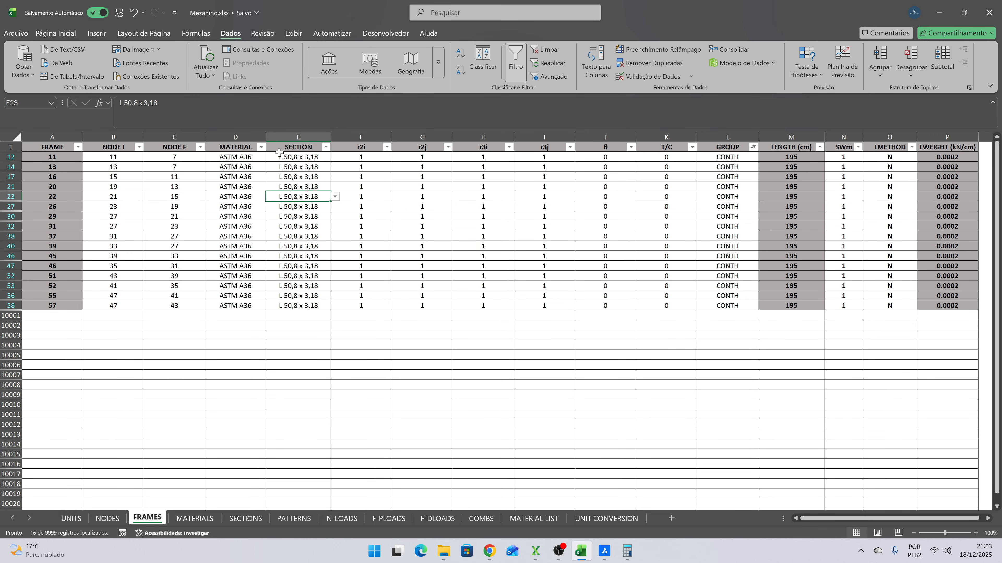
pyautogui.click(753, 147)
pyautogui.click(658, 302)
pyautogui.click(655, 320)
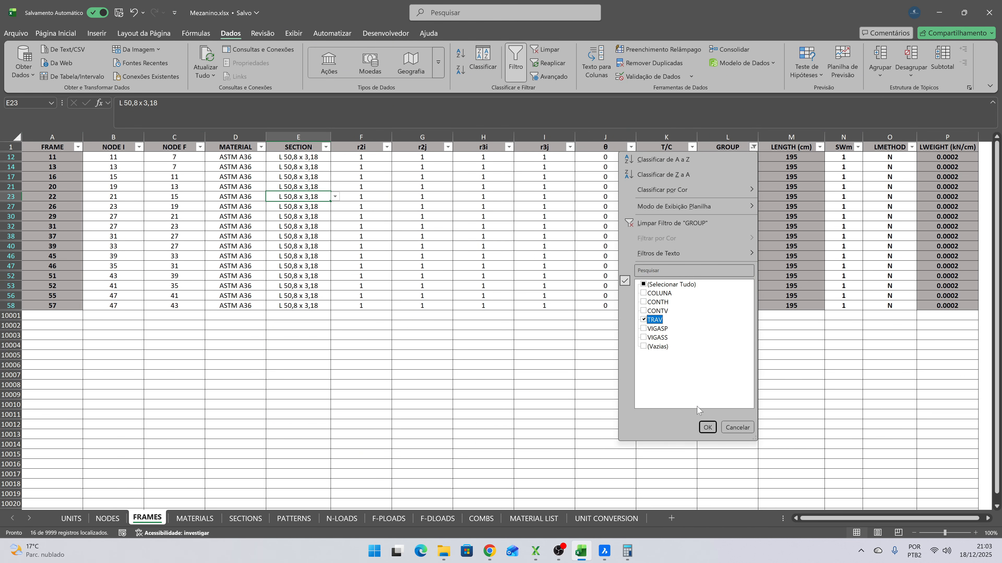
pyautogui.click(707, 427)
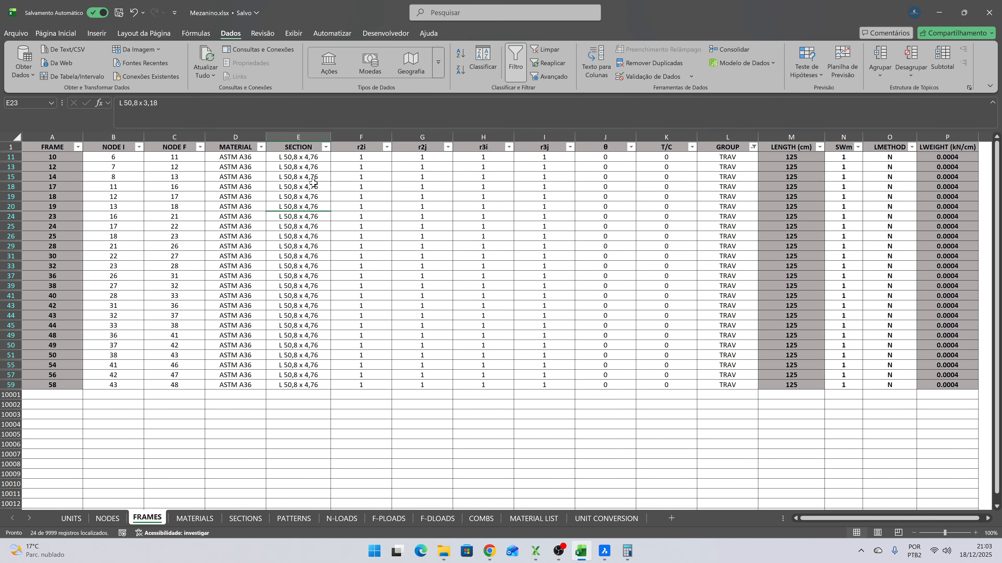
# - Assign the section L 50,8 x 3,18 to all the filtered TRAV frames
pyautogui.click(283, 158)
pyautogui.click(335, 158)
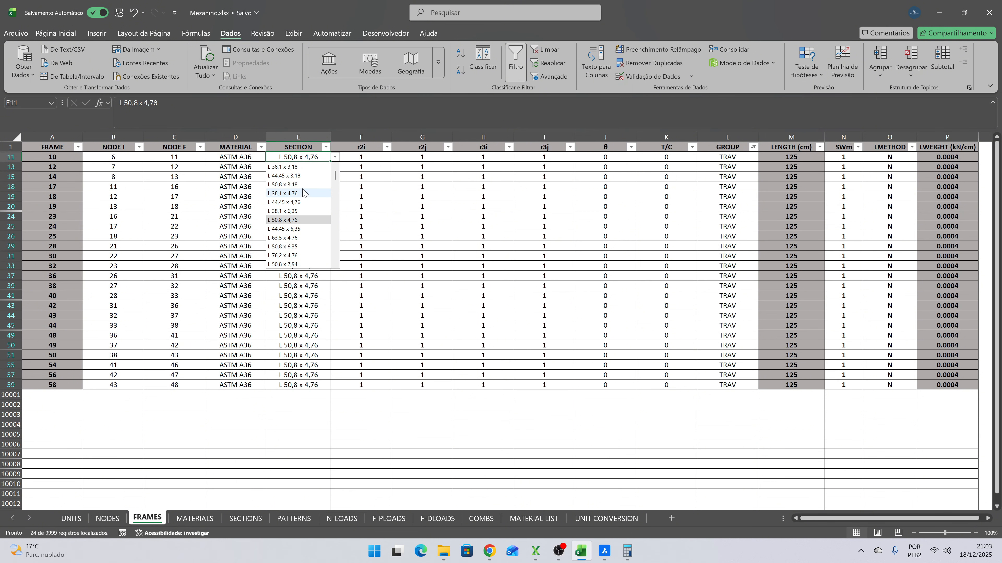
pyautogui.click(312, 185)
pyautogui.hotkey('ctrl', 'c')
pyautogui.moveTo(316, 167); pyautogui.dragTo(310, 389)
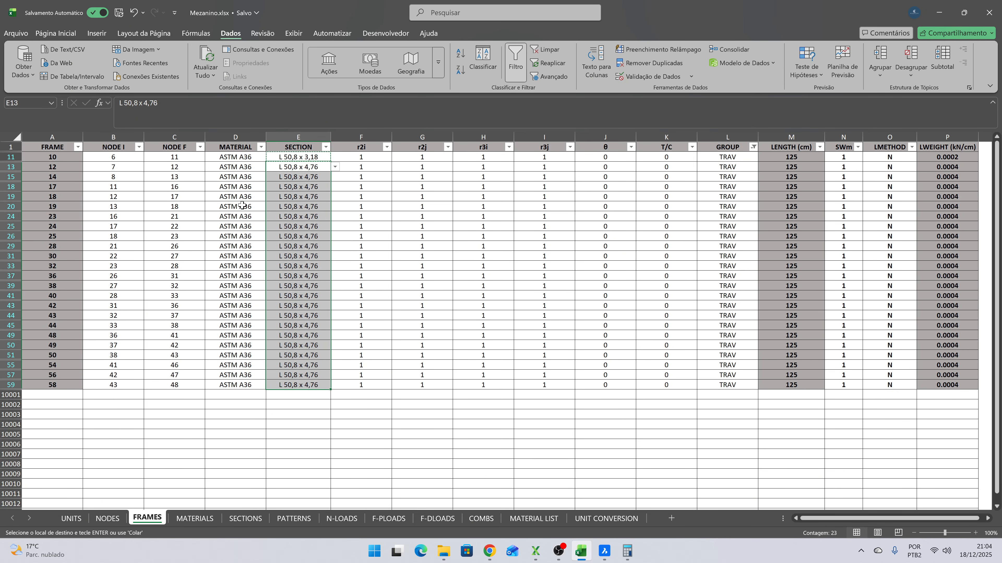
pyautogui.hotkey('ctrl', 'v')
pyautogui.click(301, 186)
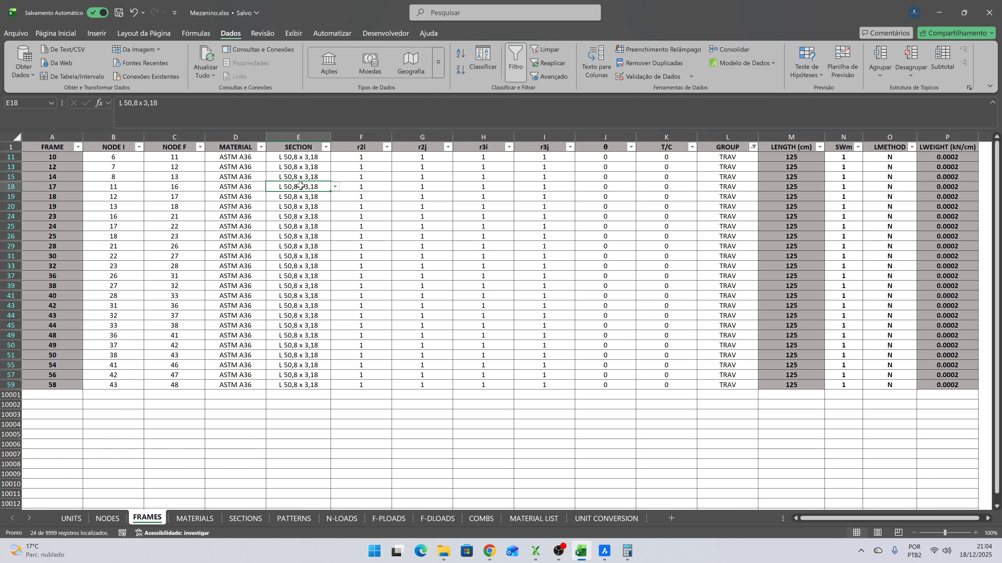
# - Clear the filter to list all frames again and dismiss the pending-upload notice
pyautogui.click(6, 146)
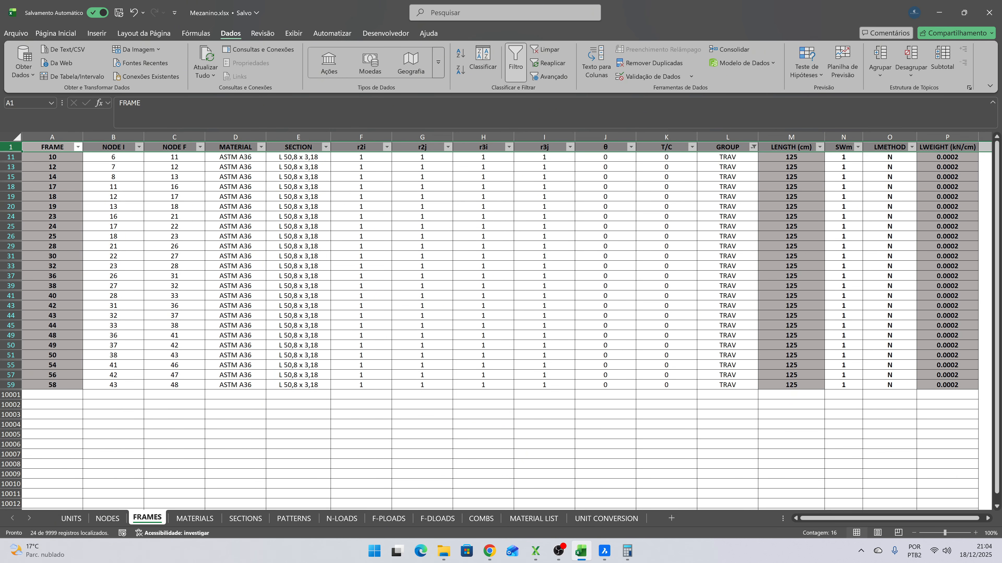
pyautogui.click(546, 52)
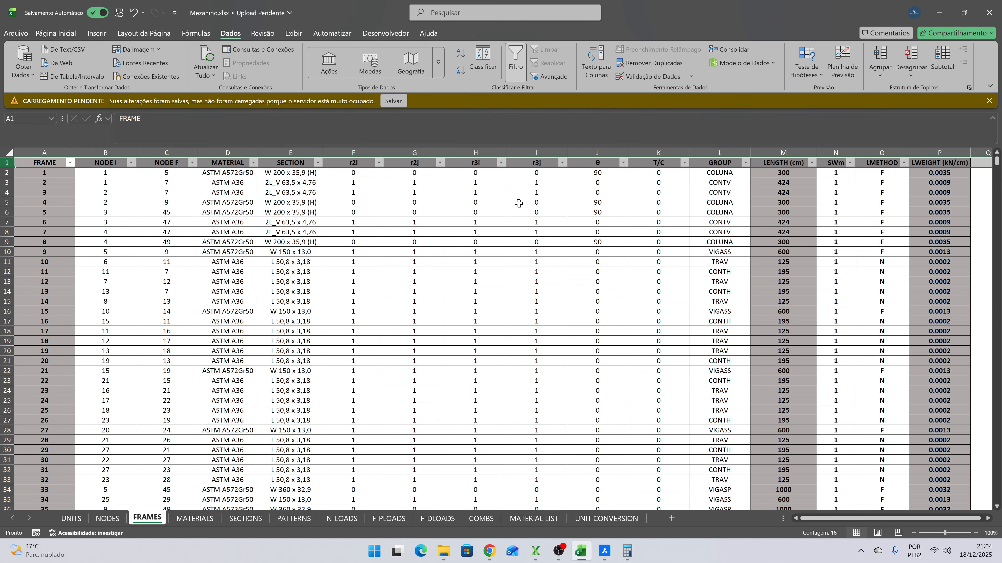
pyautogui.click(989, 101)
pyautogui.scroll(-3, 607, 224)
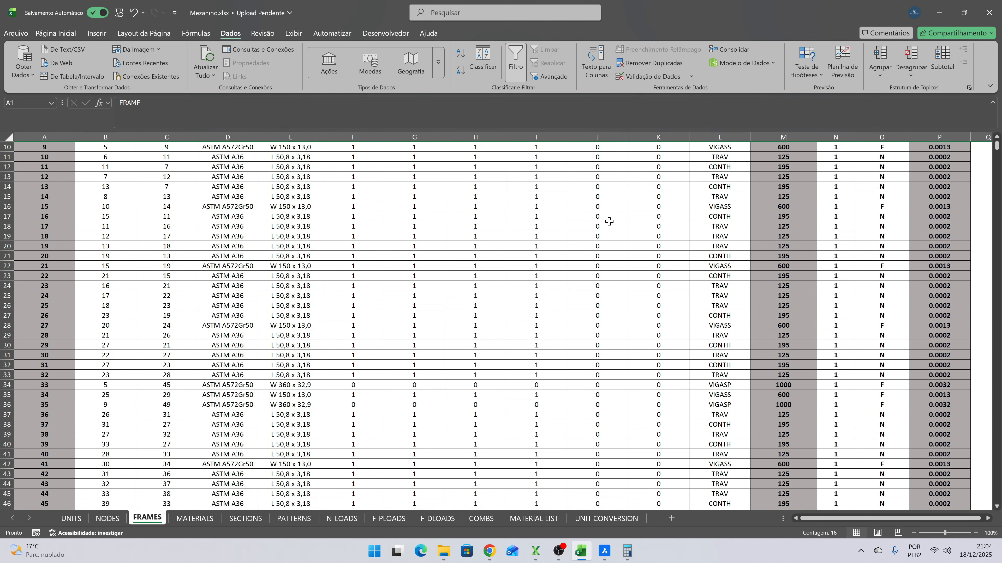
pyautogui.scroll(3, 605, 231)
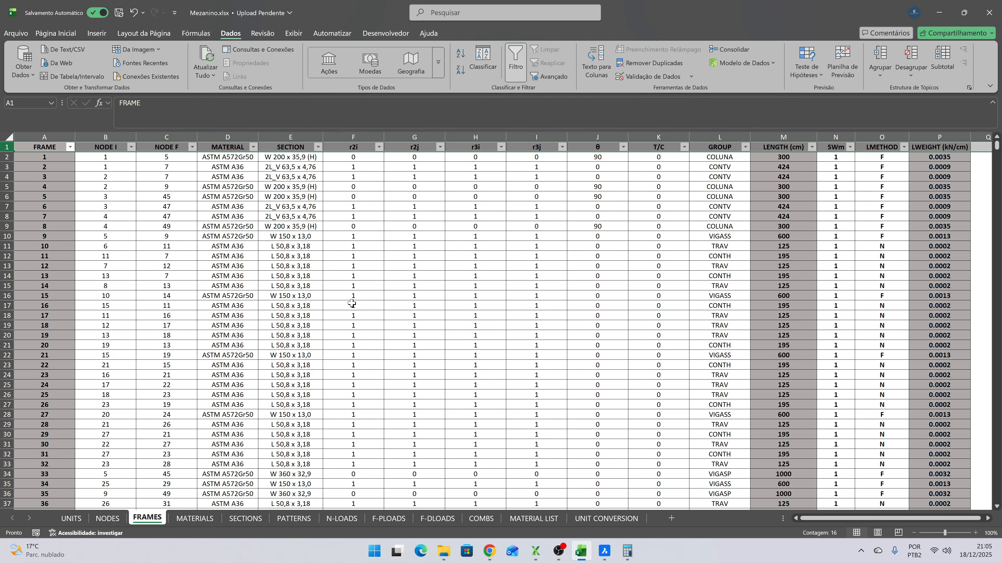
# - Check which values the frames use in the T/C column
pyautogui.click(684, 147)
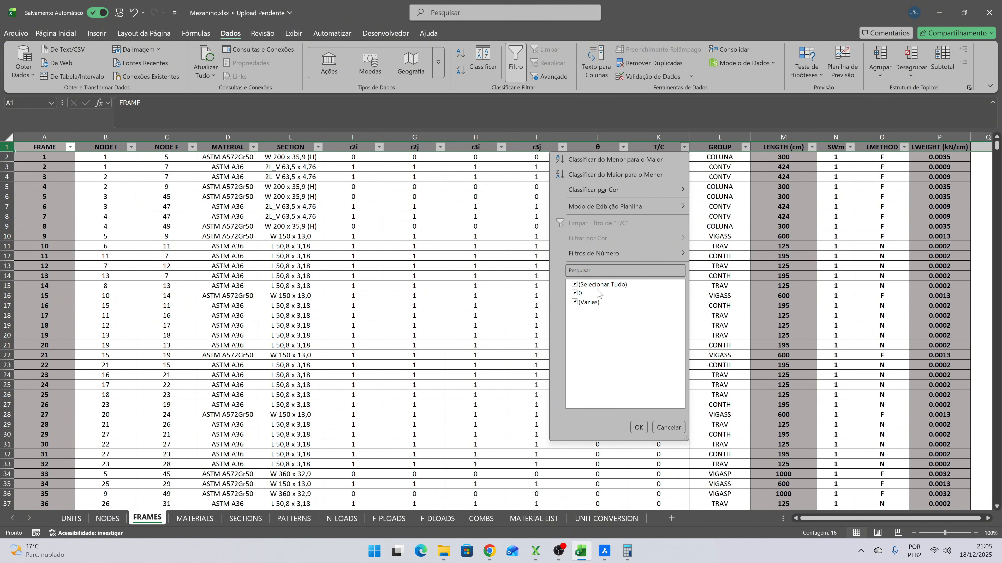
pyautogui.click(452, 238)
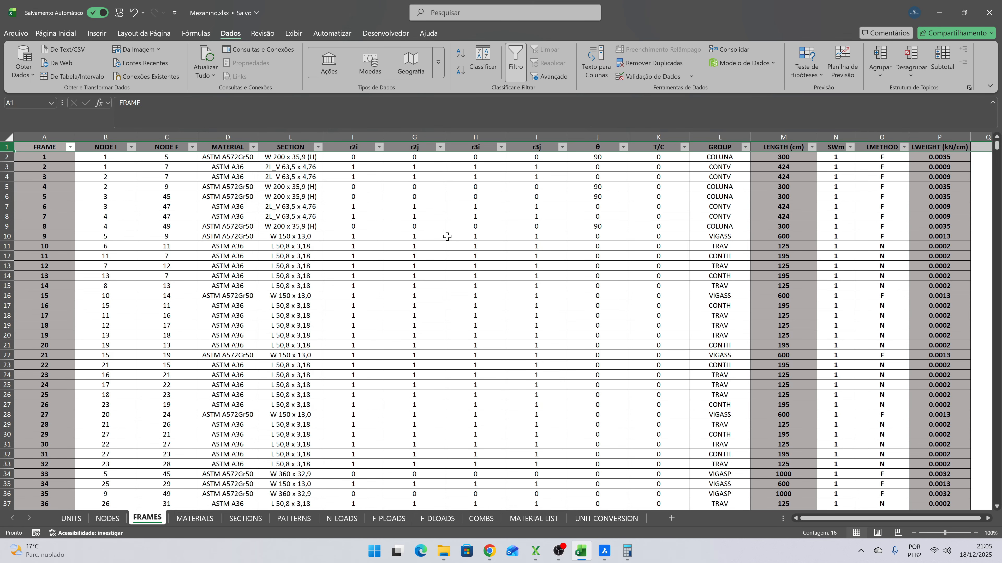
pyautogui.click(447, 236)
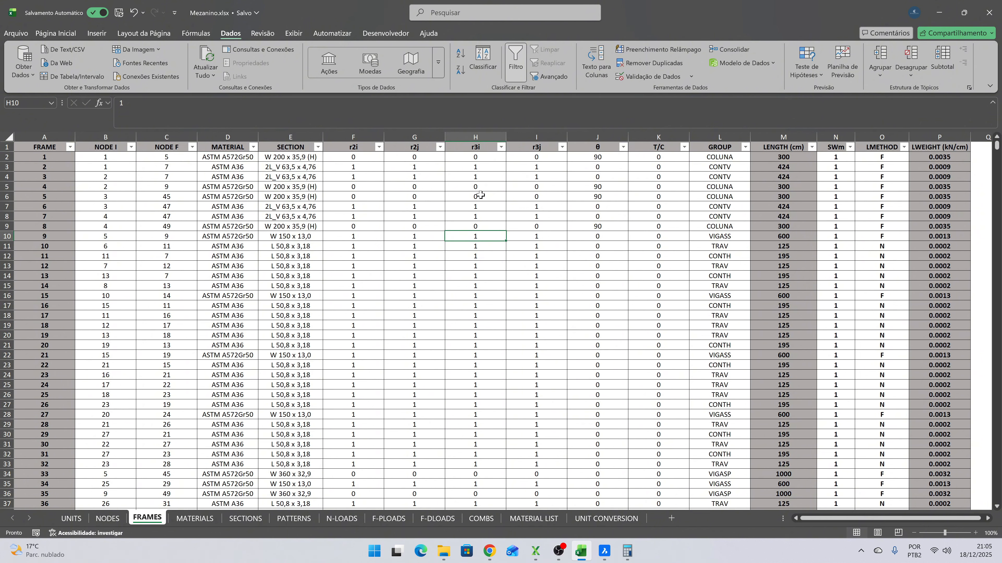
# - Filter the frames to the CONTV group and set LMETHOD to N for all of them
pyautogui.click(745, 147)
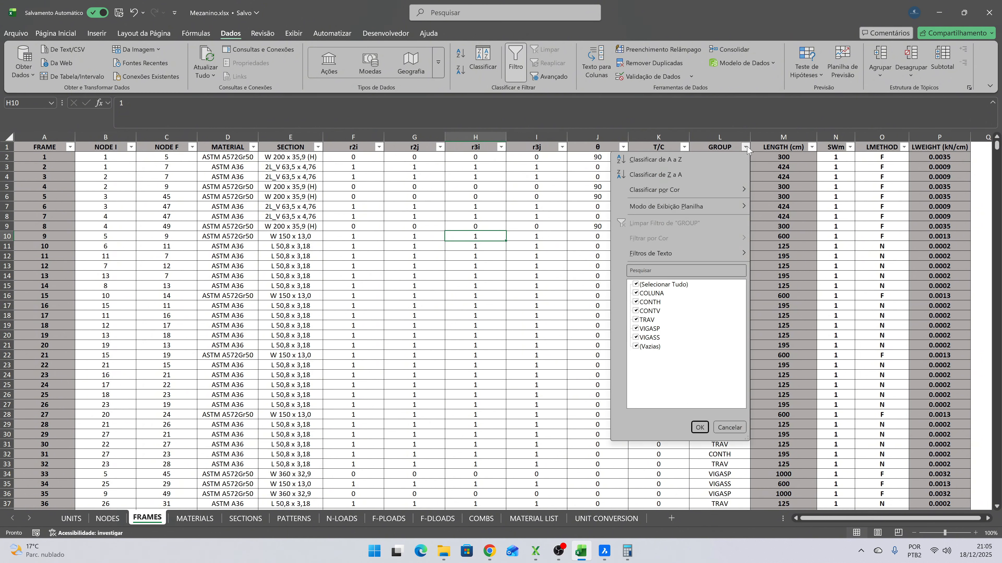
pyautogui.click(643, 285)
pyautogui.click(638, 311)
pyautogui.click(699, 427)
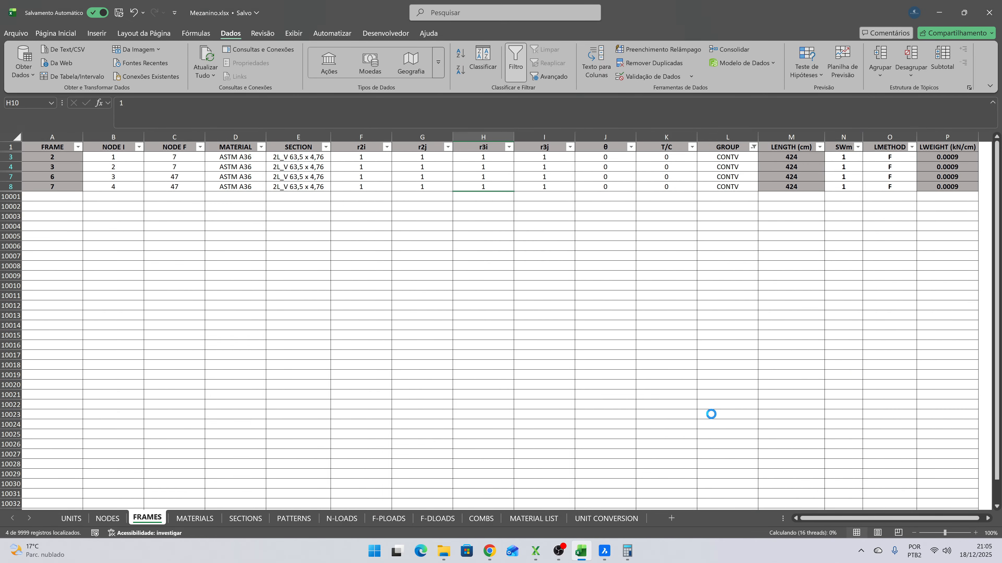
pyautogui.moveTo(889, 157); pyautogui.dragTo(890, 186)
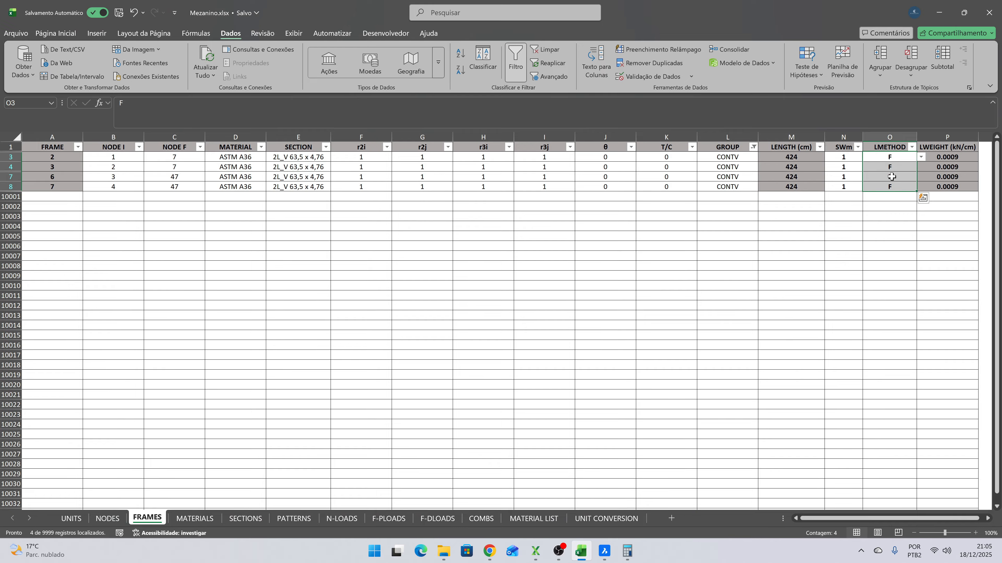
pyautogui.write('N')
pyautogui.hotkey('ctrl', 'Return')
pyautogui.click(892, 217)
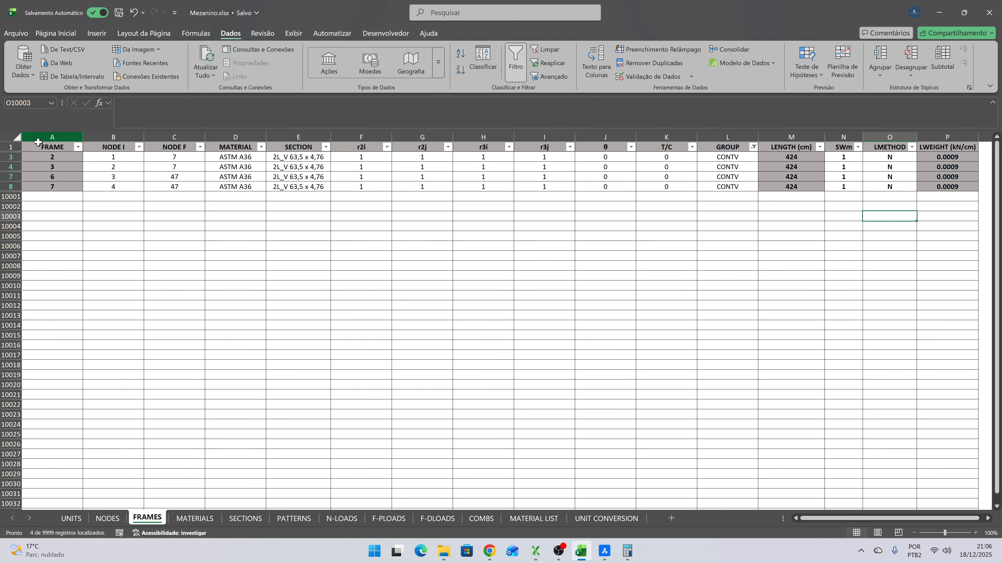
# - Clear the GROUP filter, then save and close the Mezanino.xlsx workbook
pyautogui.click(11, 147)
pyautogui.click(549, 50)
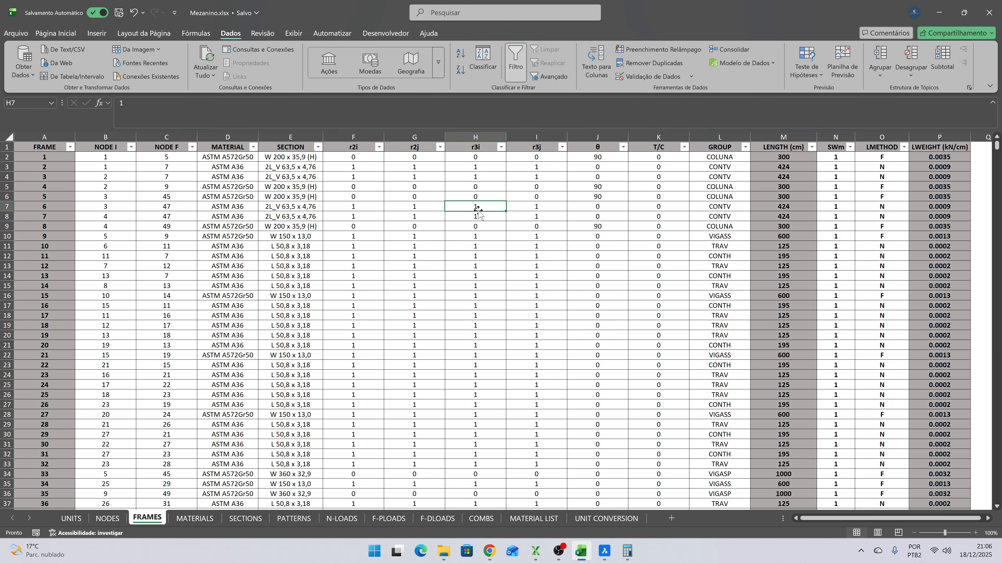
pyautogui.click(124, 14)
pyautogui.click(988, 14)
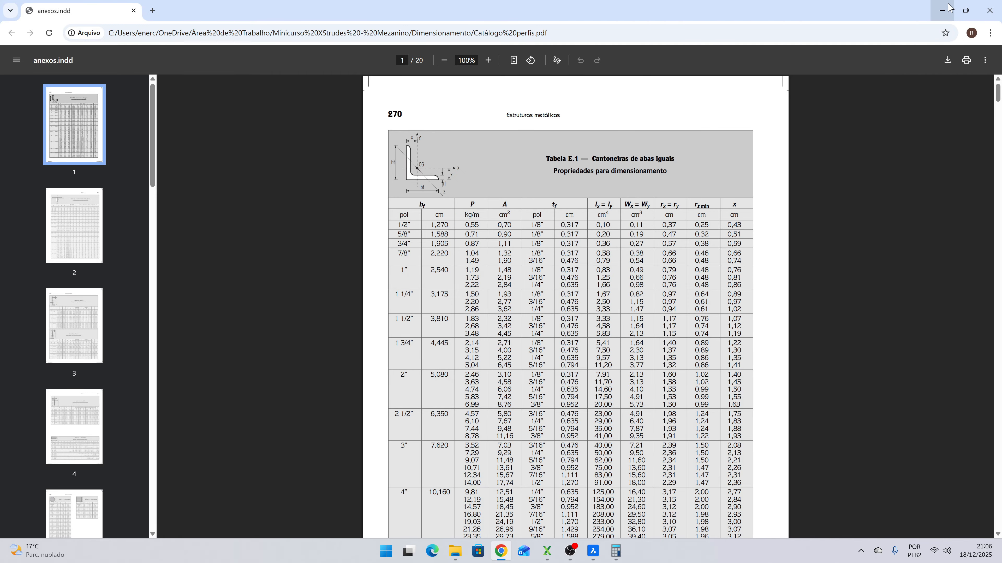
# - Switch to XStrudes and load Mezanino.xlsx from the Minicurso XStrudes - Mezanino folder
pyautogui.click(942, 10)
pyautogui.click(547, 552)
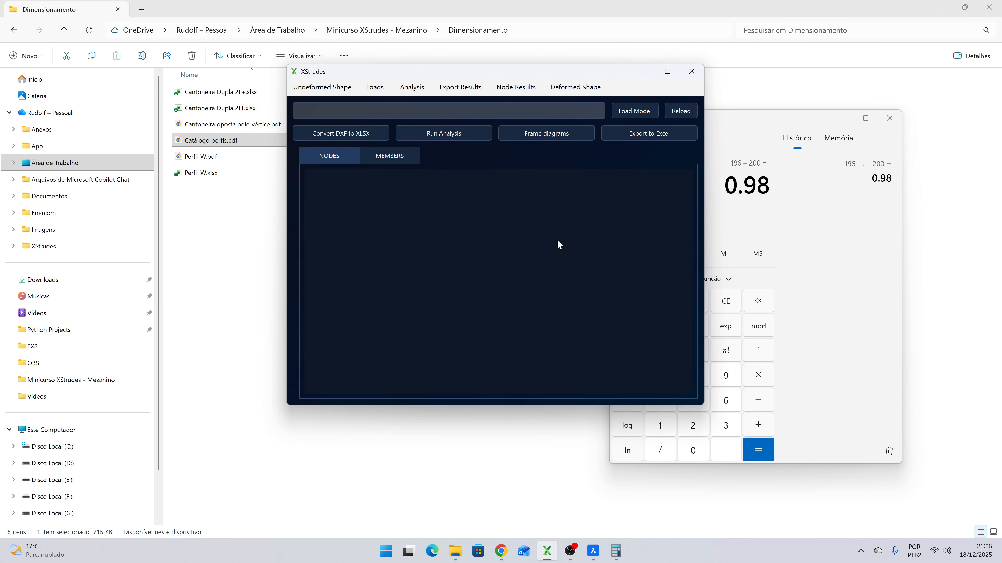
pyautogui.click(635, 111)
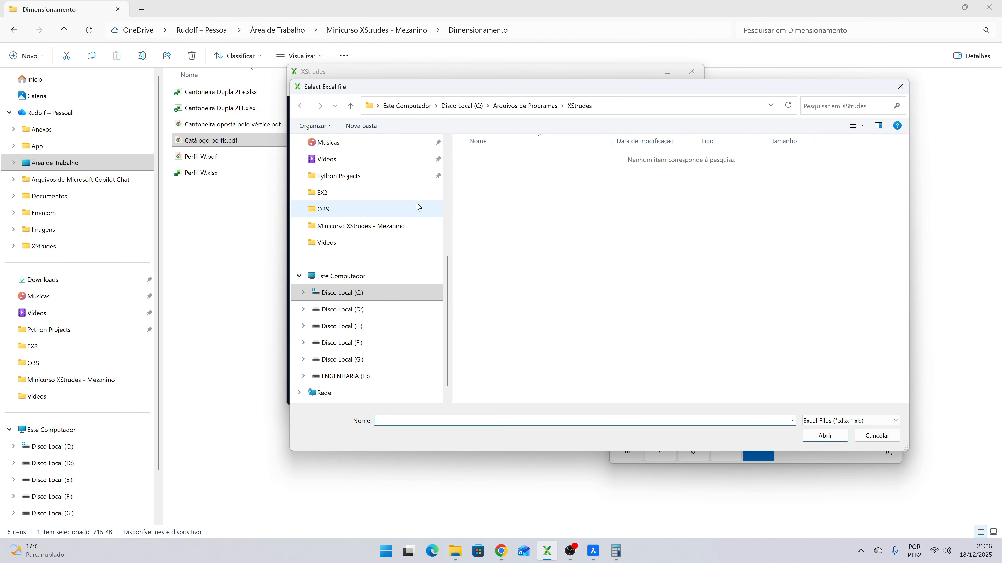
pyautogui.click(398, 226)
pyautogui.click(508, 175)
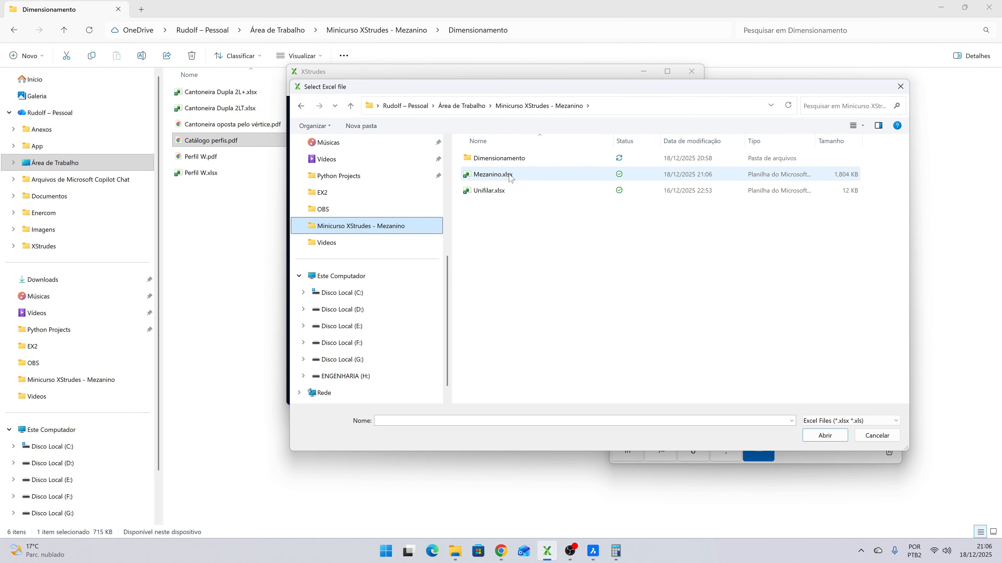
pyautogui.doubleClick(509, 174)
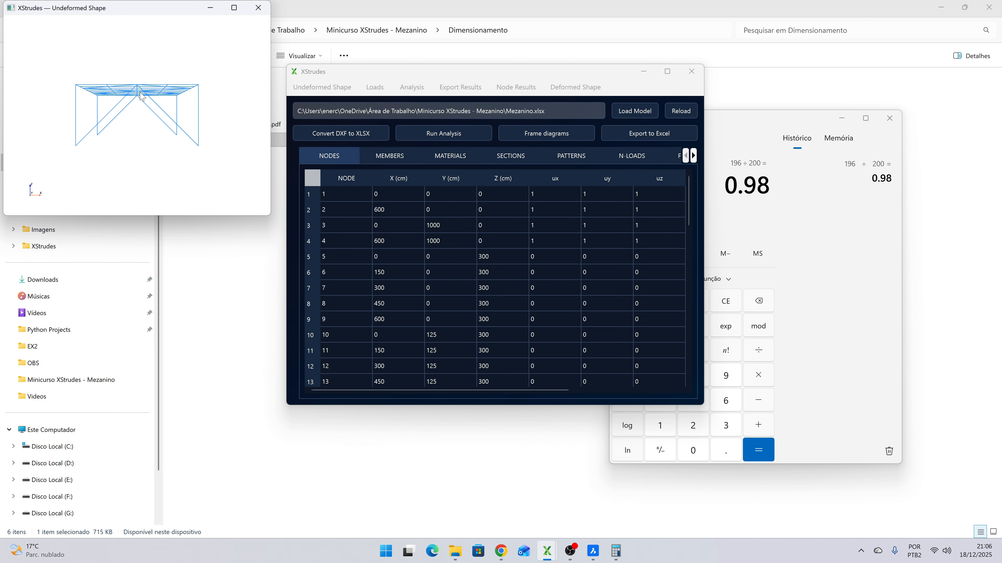
# - Inspect the loaded model's undeformed shape in an enlarged 3D view, then close the view
pyautogui.moveTo(139, 91); pyautogui.dragTo(221, 37)
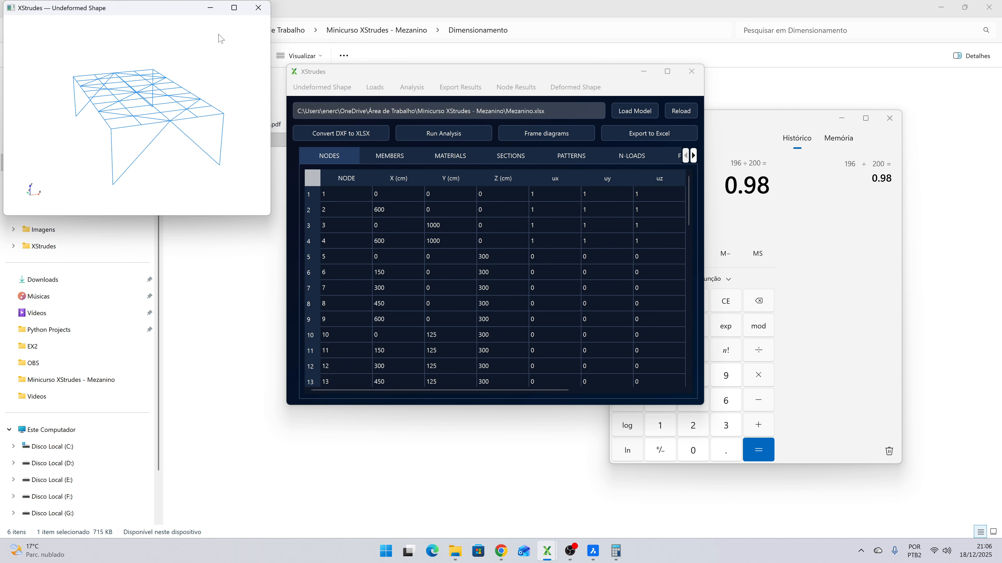
pyautogui.click(234, 7)
pyautogui.moveTo(305, 140); pyautogui.dragTo(338, 150)
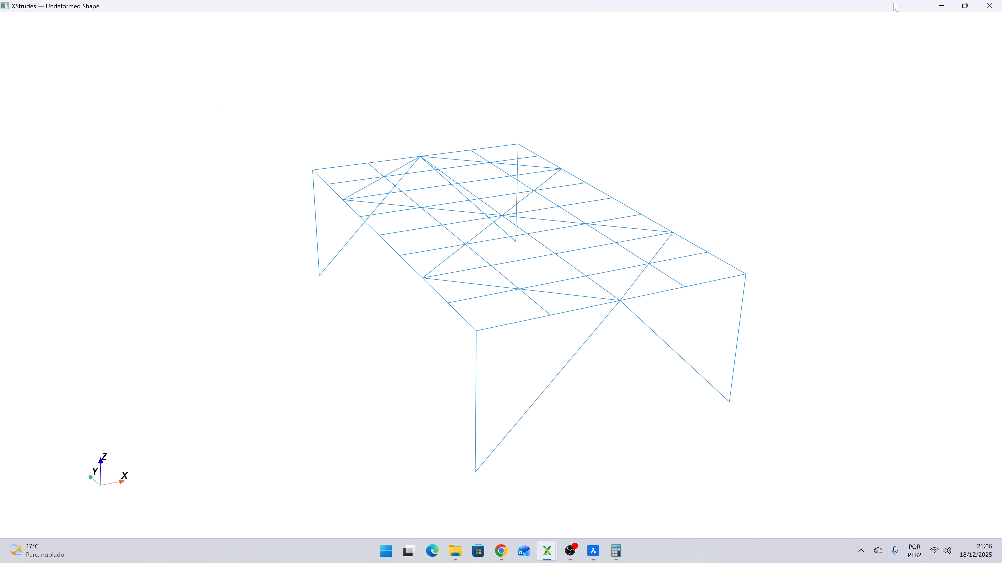
pyautogui.click(990, 7)
# - Clear the background windows away and run a Linear analysis of the loaded mezzanine model
pyautogui.click(941, 6)
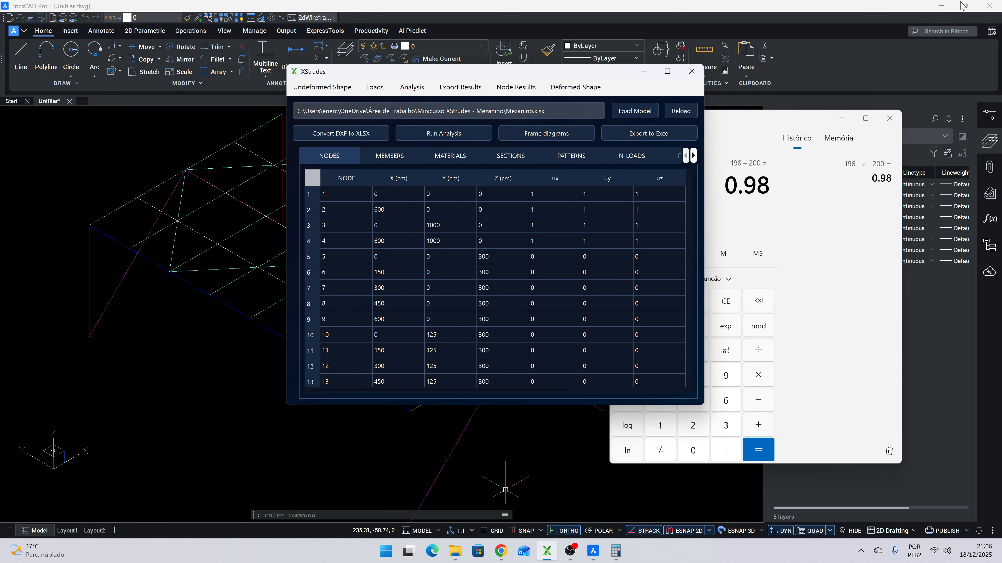
pyautogui.click(940, 7)
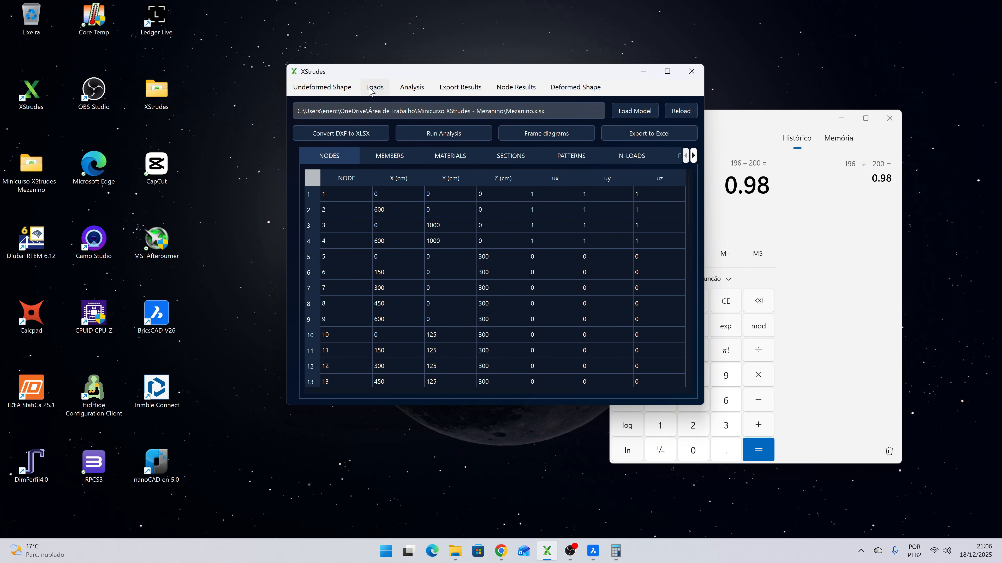
pyautogui.click(408, 87)
pyautogui.click(451, 195)
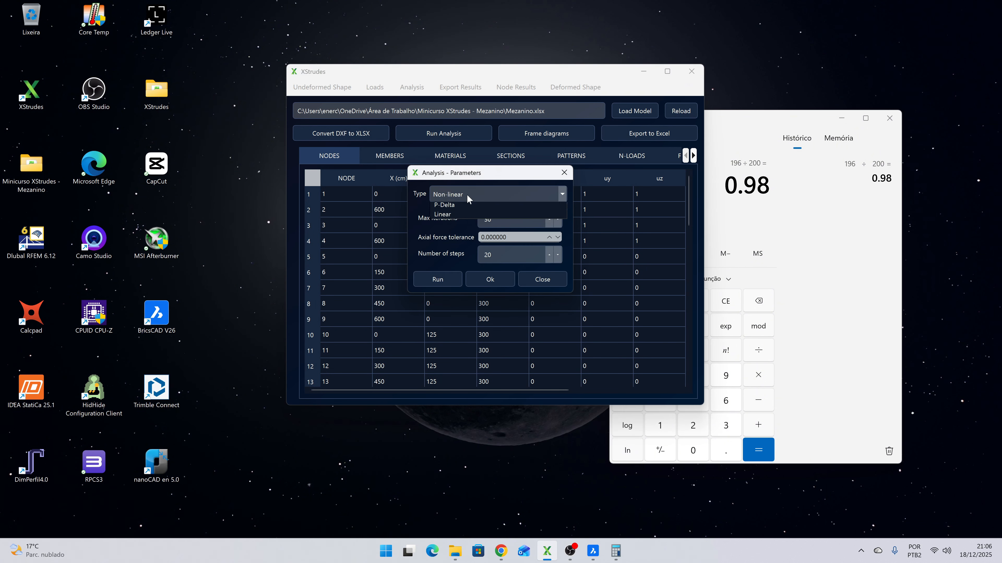
pyautogui.click(447, 227)
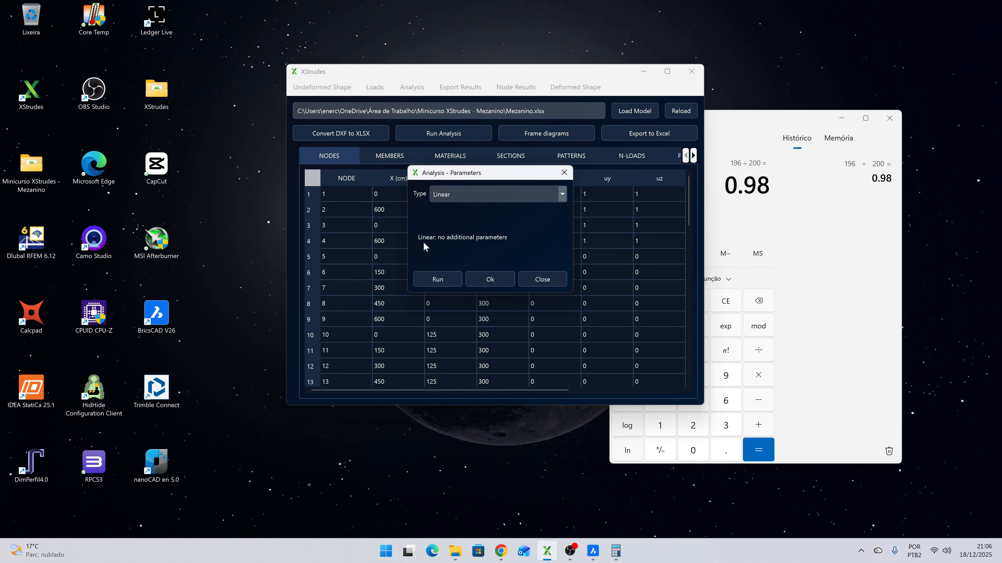
pyautogui.click(444, 283)
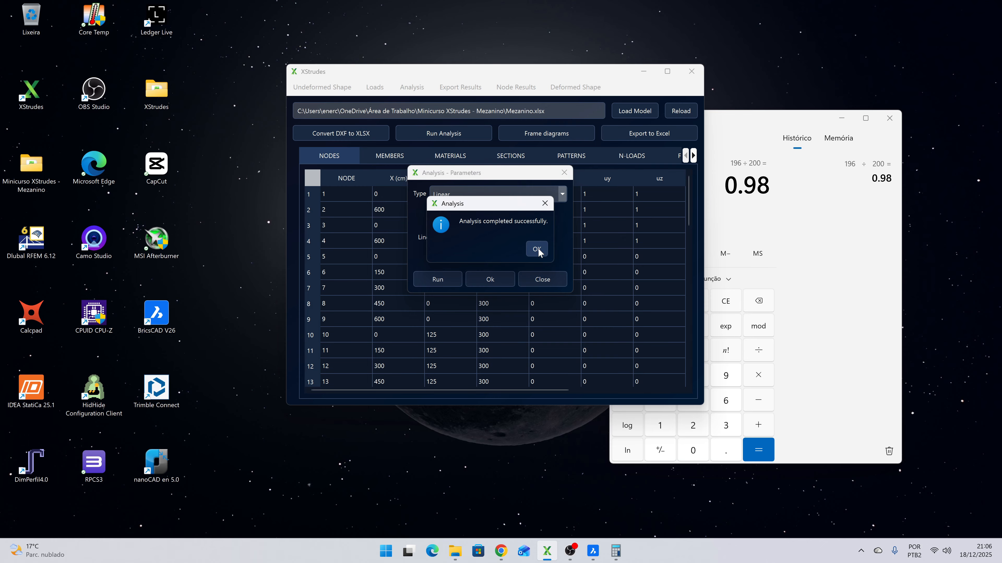
pyautogui.click(538, 251)
pyautogui.click(546, 280)
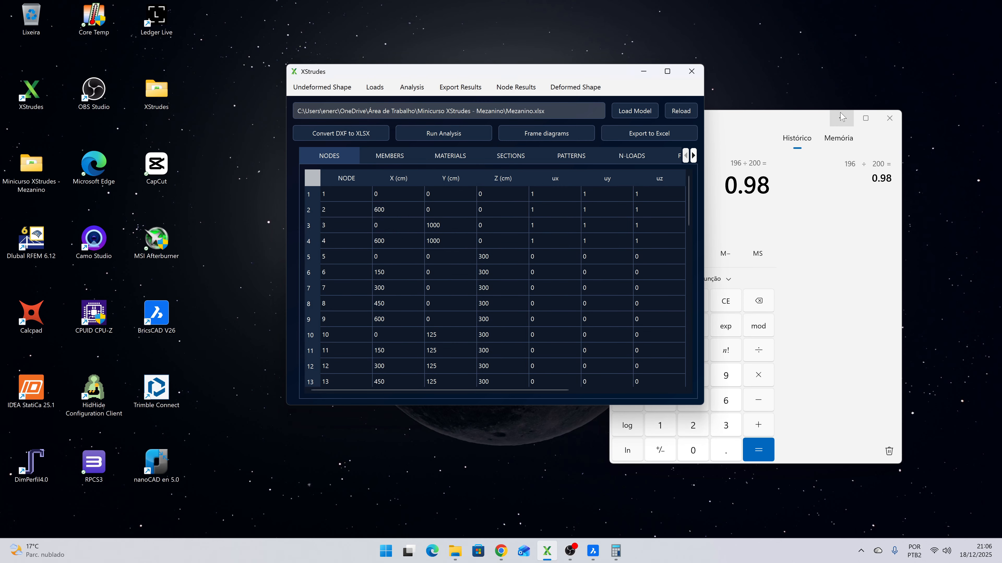
# - Plot the ELS1 deformed shape for component Z with 20 discretization points and the undeformed wire shadow hidden
pyautogui.click(842, 118)
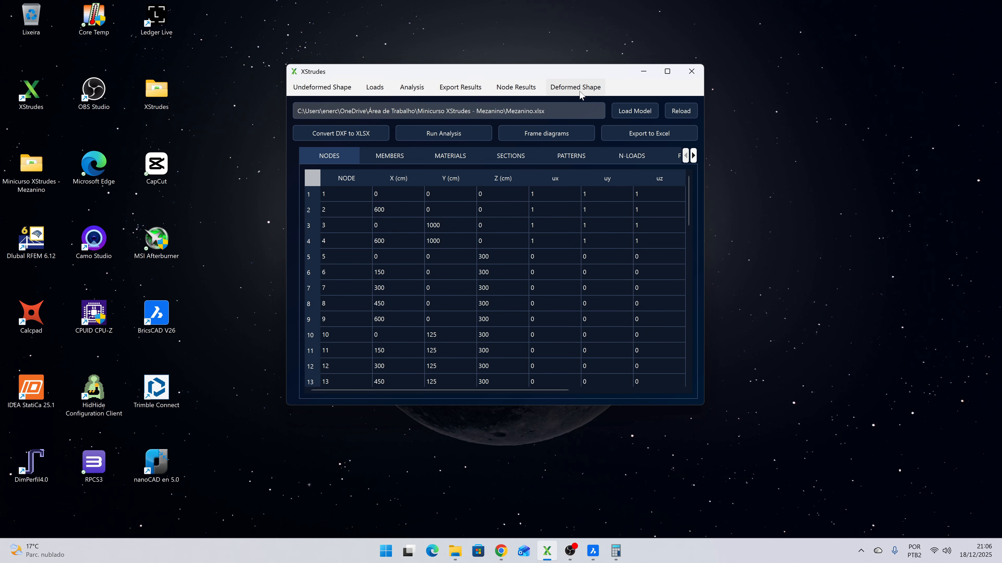
pyautogui.click(569, 87)
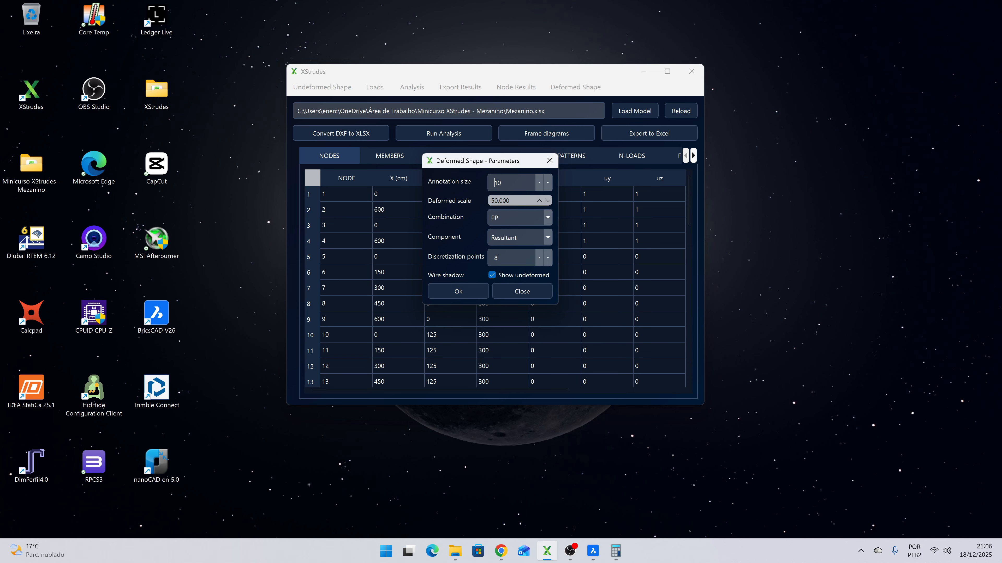
pyautogui.click(543, 222)
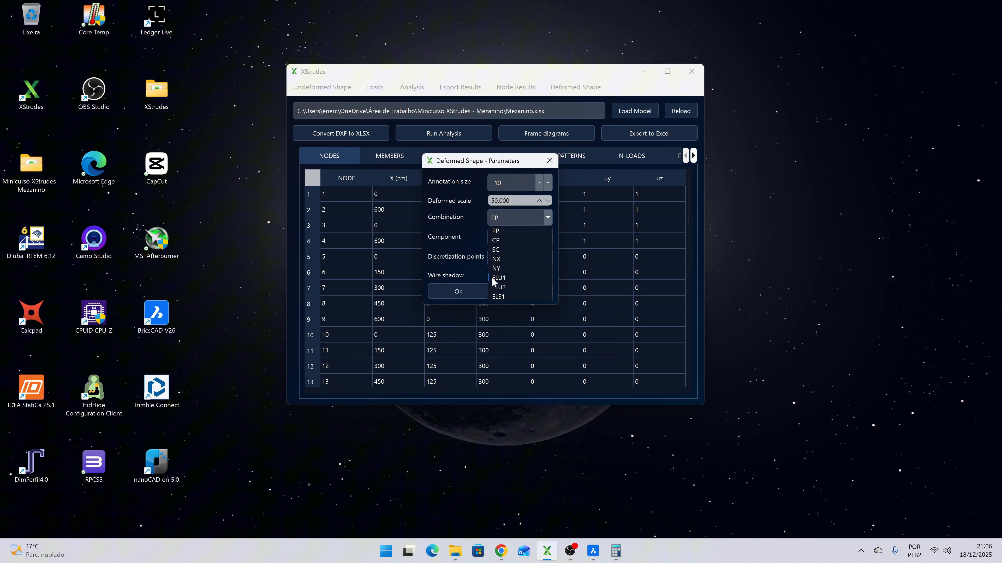
pyautogui.click(499, 295)
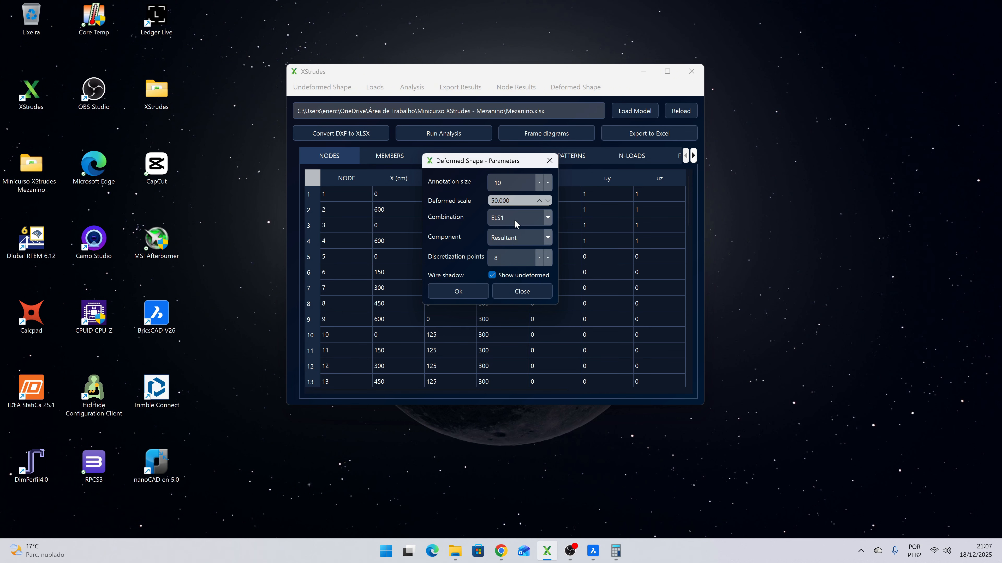
pyautogui.click(526, 238)
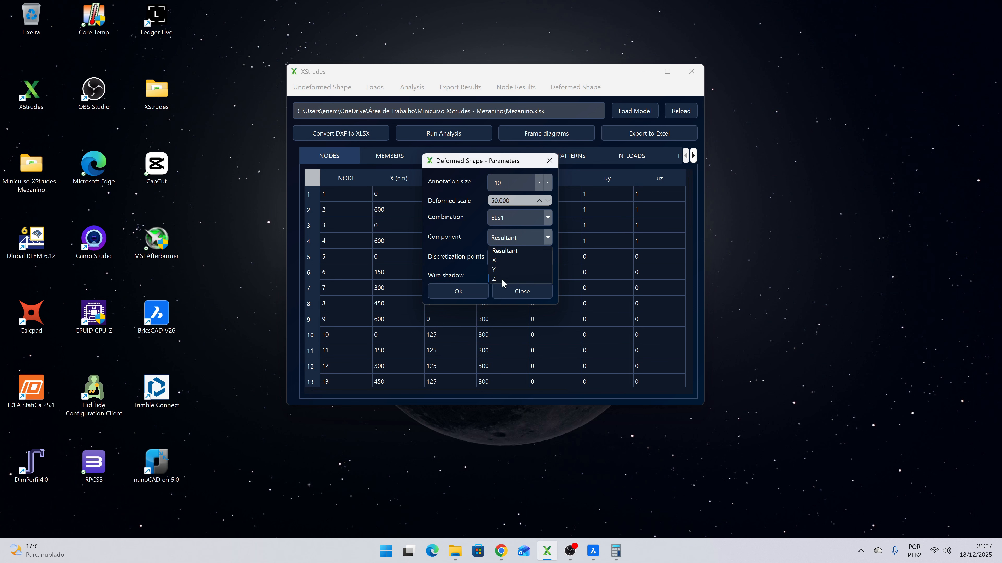
pyautogui.click(509, 271)
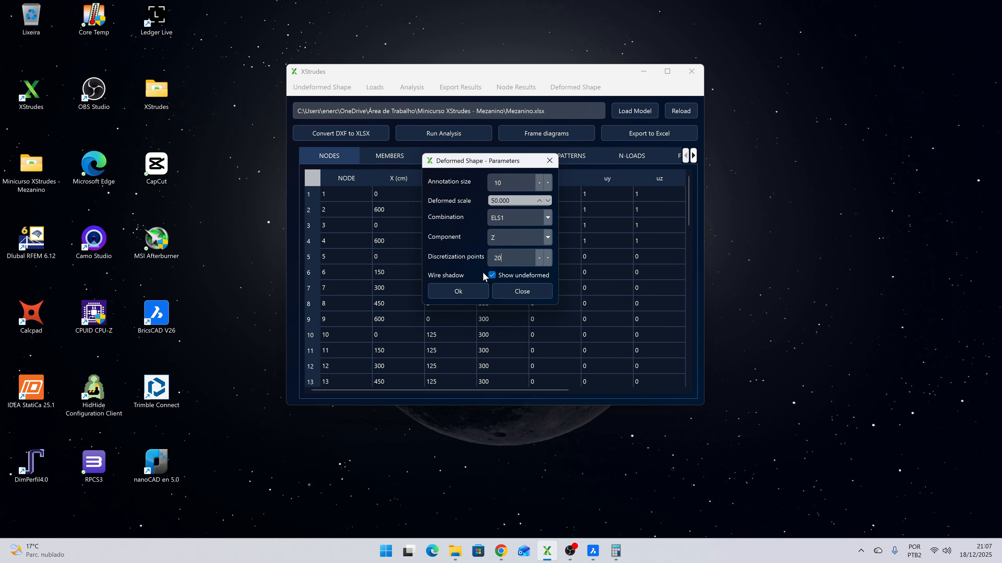
pyautogui.click(492, 275)
pyautogui.click(473, 292)
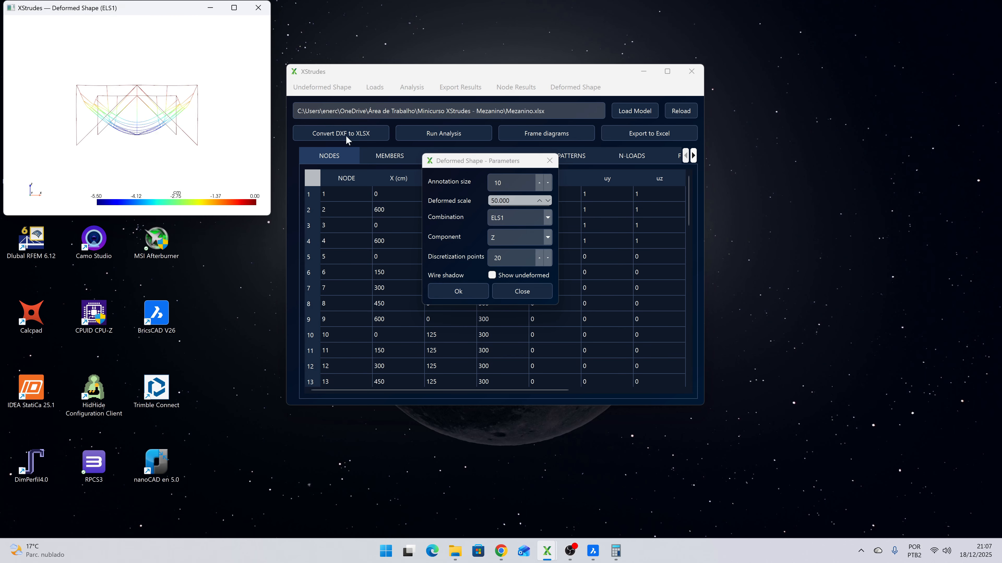
pyautogui.click(211, 7)
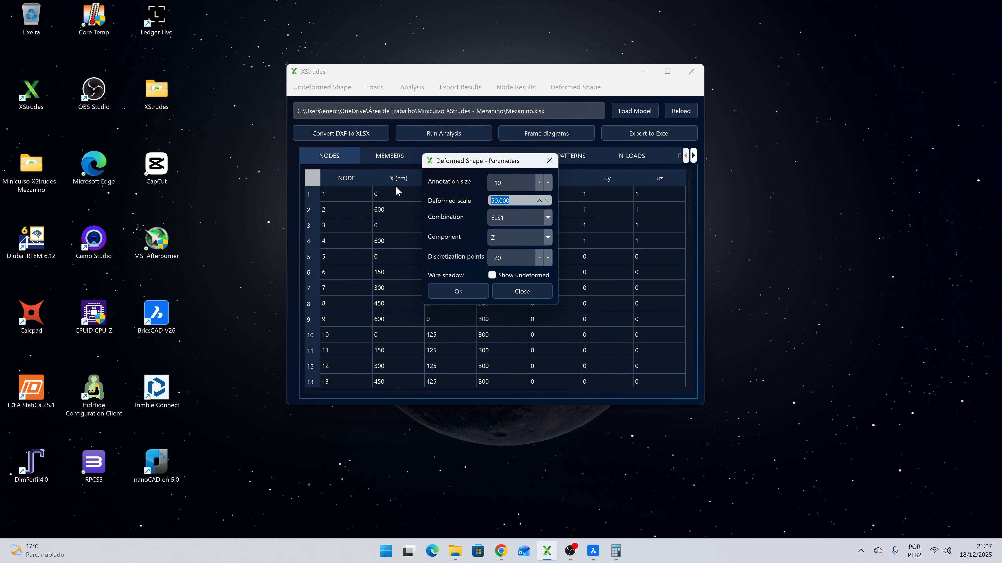
# - Set the deformed scale to 10, replot the ELS1 shape, inspect it enlarged in 3D and close the view
pyautogui.write('10')
pyautogui.click(458, 292)
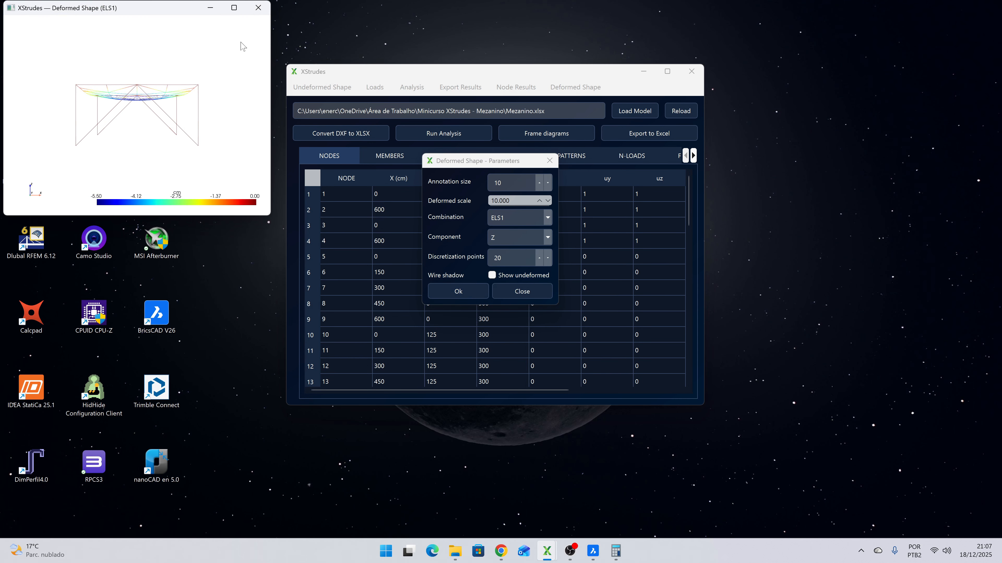
pyautogui.click(234, 7)
pyautogui.moveTo(293, 128)
pyautogui.mouseDown()
pyautogui.moveTo(436, 220)
pyautogui.moveTo(418, 189)
pyautogui.moveTo(430, 202)
pyautogui.mouseUp()
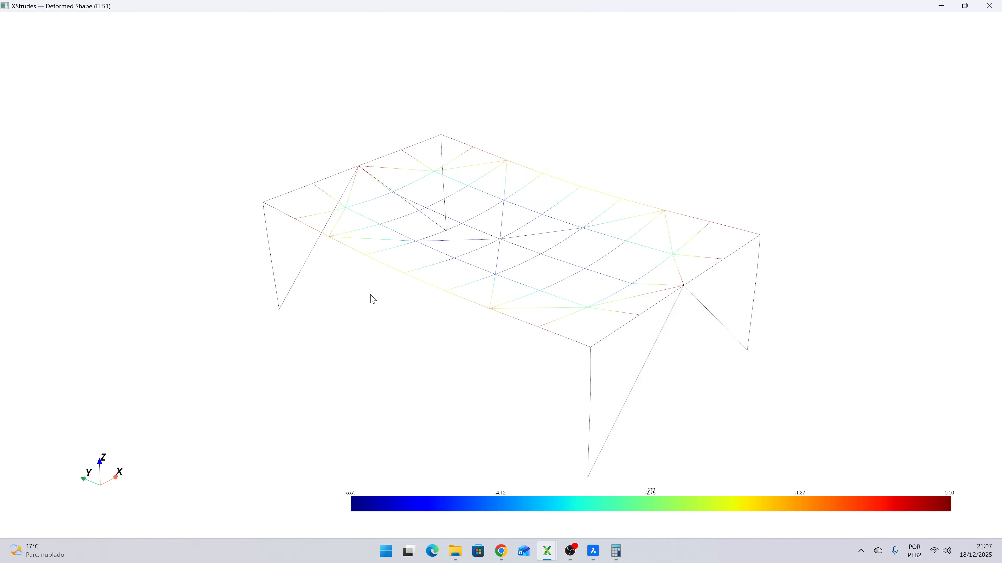
pyautogui.click(988, 6)
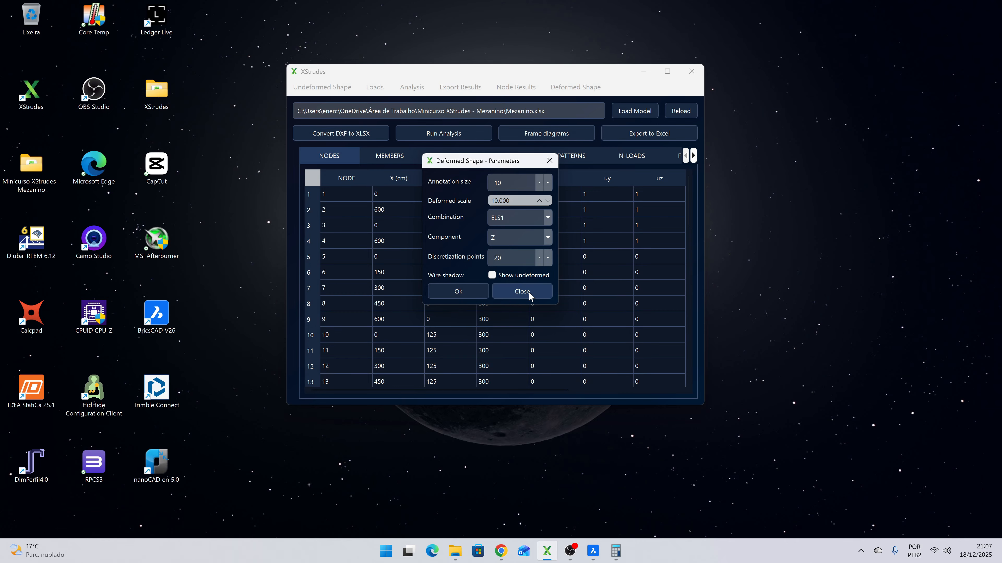
# - Switch to Calculadora and divide the 600 cm span by 350 to obtain the deflection limit
pyautogui.click(615, 552)
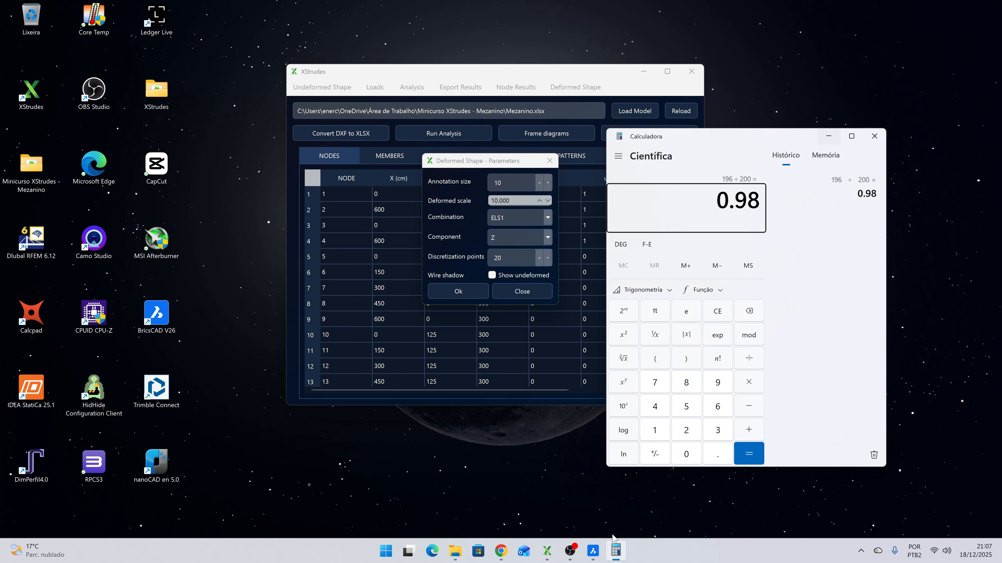
pyautogui.write('600')
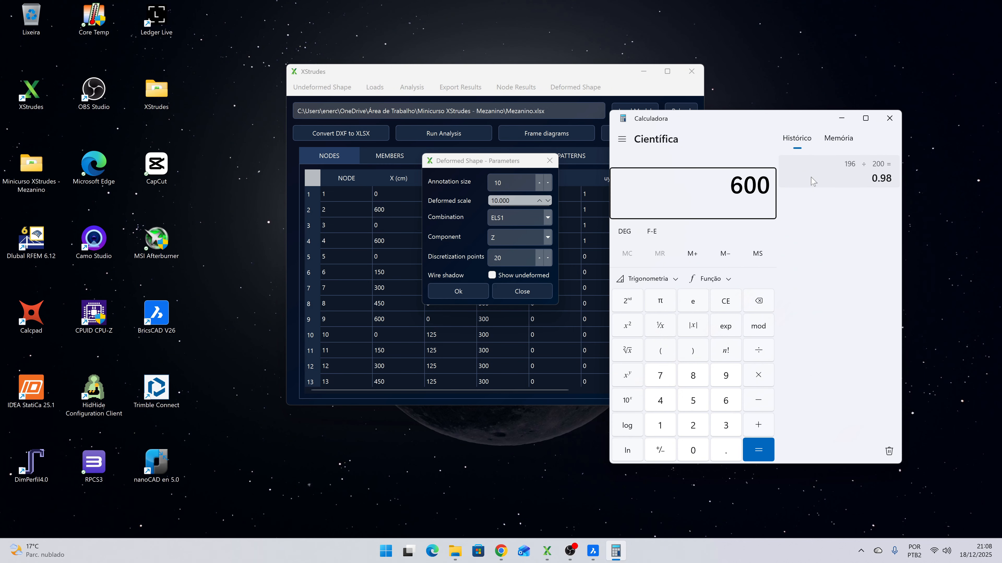
pyautogui.write('350')
pyautogui.press('Return')
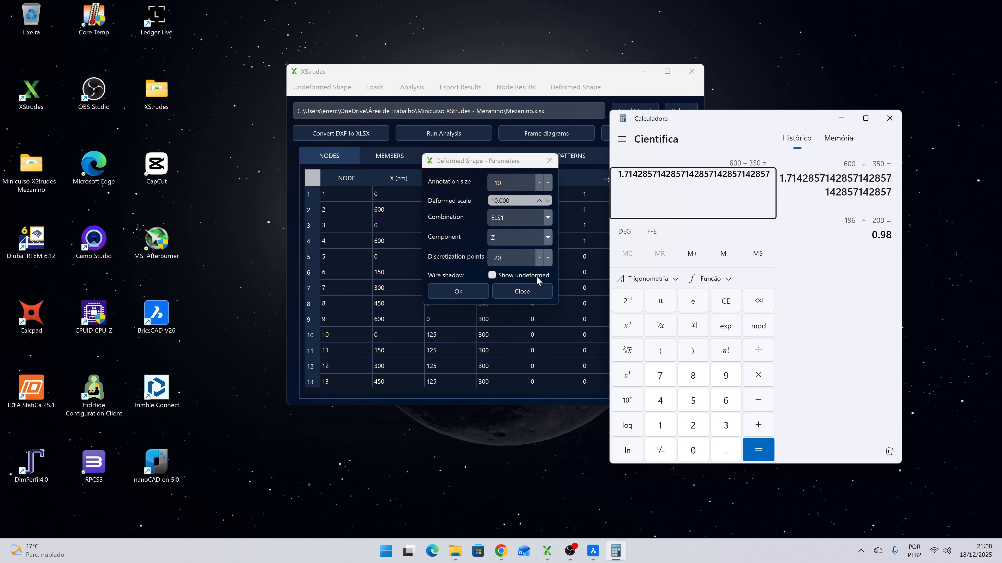
# - Leave the deformed shape settings and view the undeformed shape in 3D with member labels shown
pyautogui.click(523, 292)
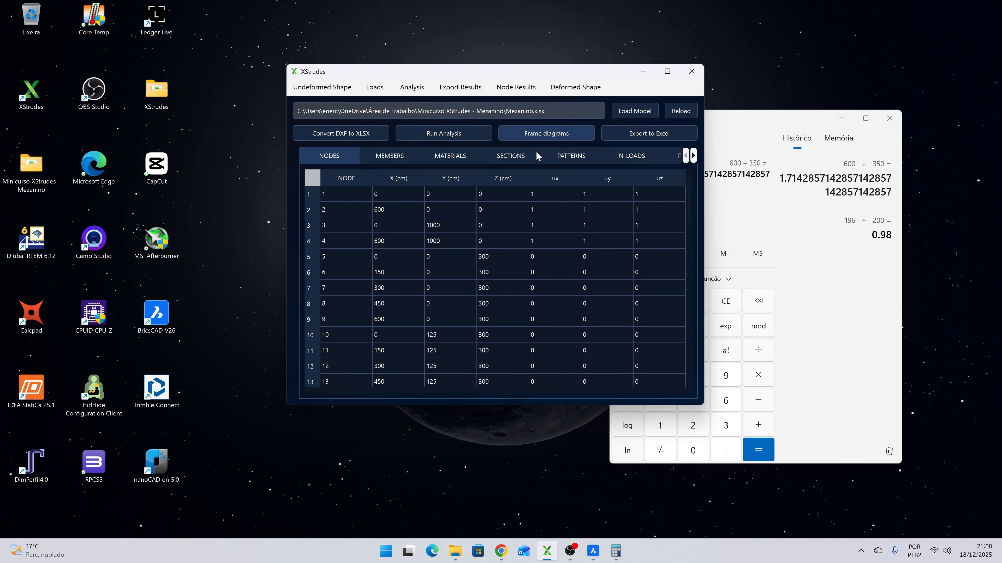
pyautogui.click(319, 89)
pyautogui.click(448, 237)
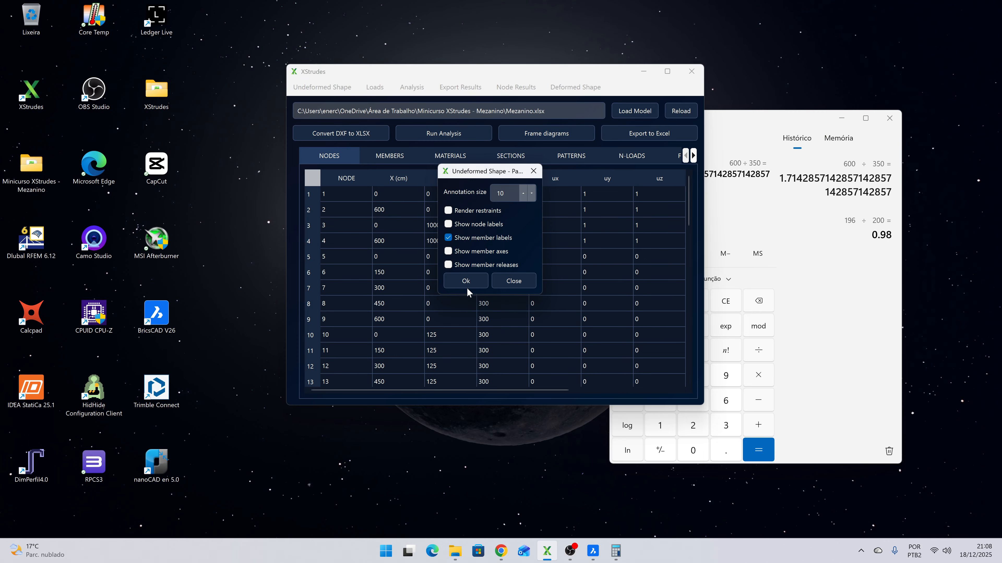
pyautogui.click(468, 278)
pyautogui.click(235, 8)
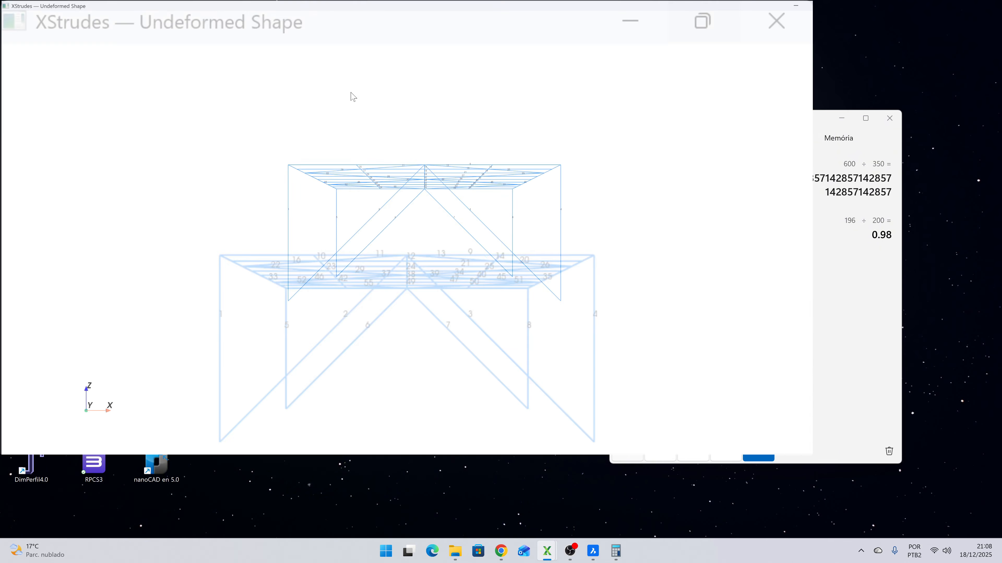
pyautogui.moveTo(336, 124); pyautogui.dragTo(455, 234)
pyautogui.scroll(5, 457, 239)
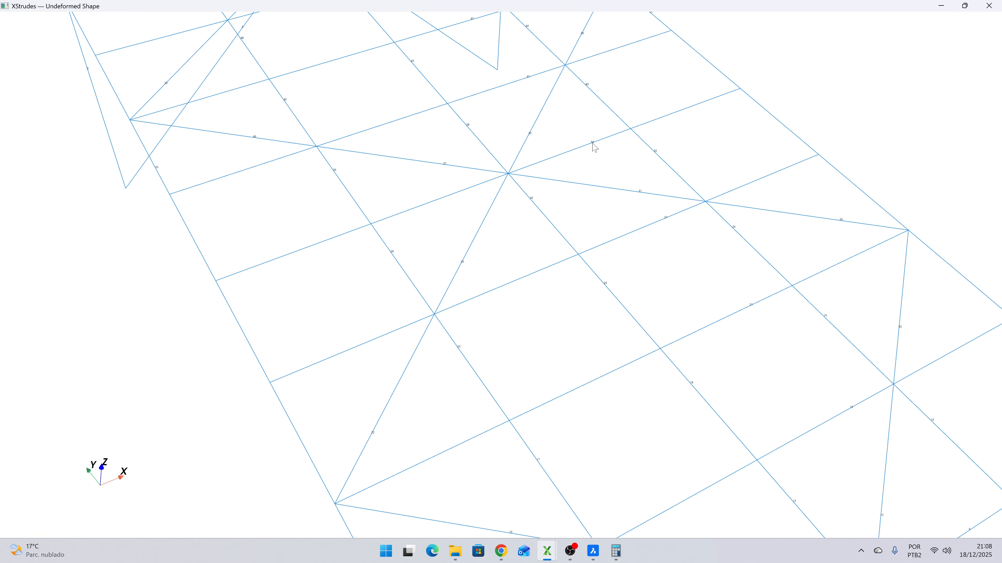
pyautogui.click(989, 5)
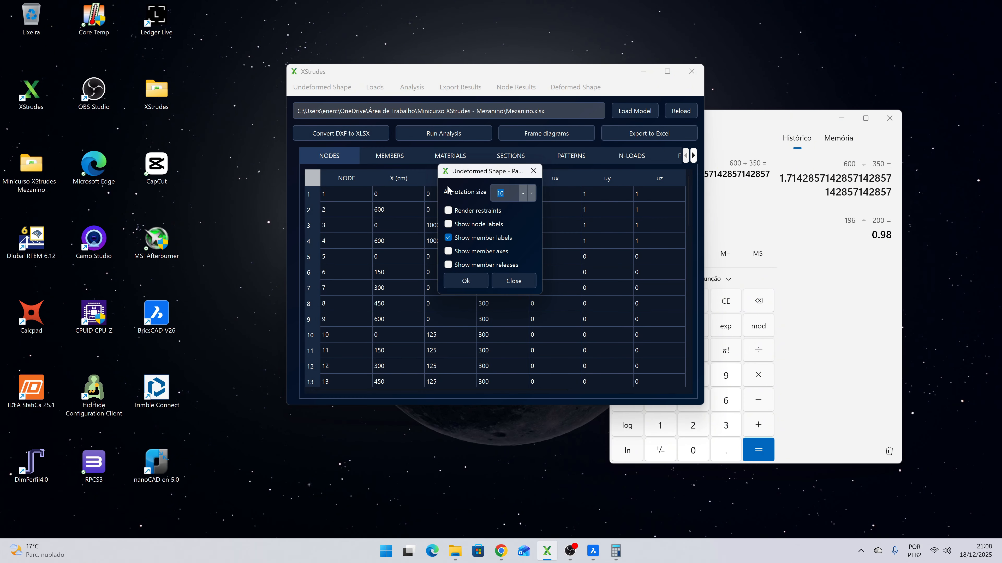
# - Set the undeformed shape's annotation size to 40, replot it to read the member numbers, and close the view
pyautogui.write('40')
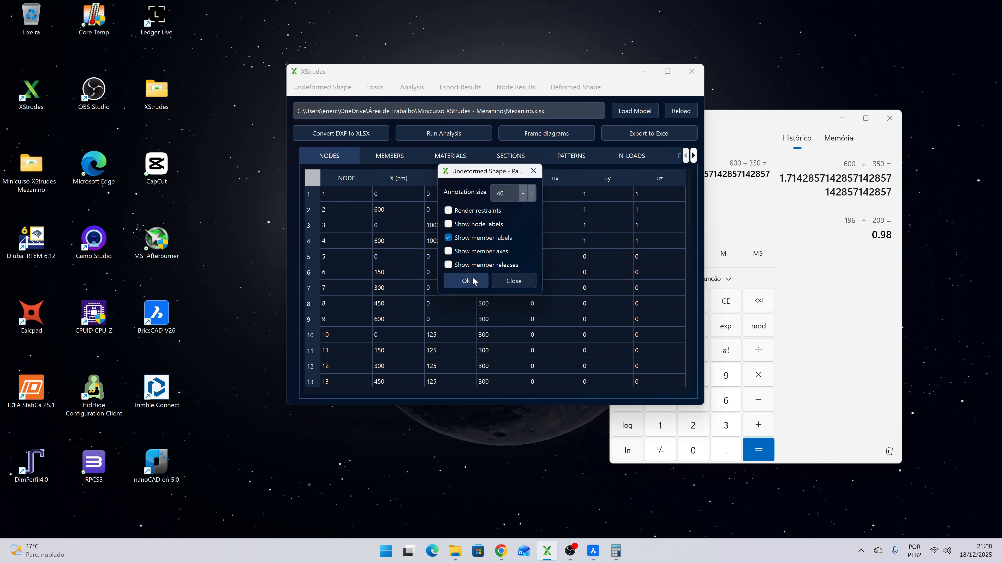
pyautogui.click(466, 280)
pyautogui.click(235, 7)
pyautogui.moveTo(284, 190); pyautogui.dragTo(528, 303)
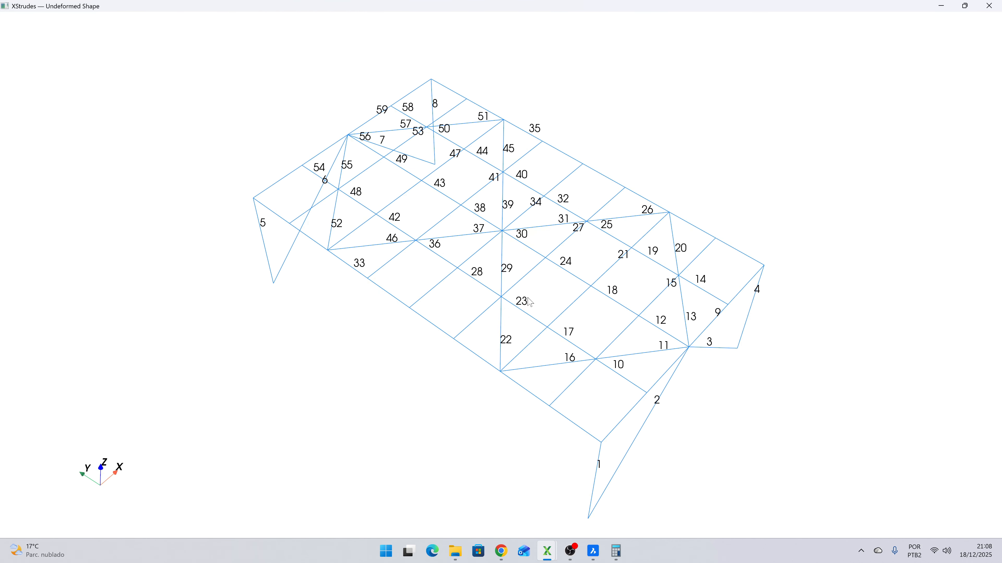
pyautogui.scroll(2, 540, 169)
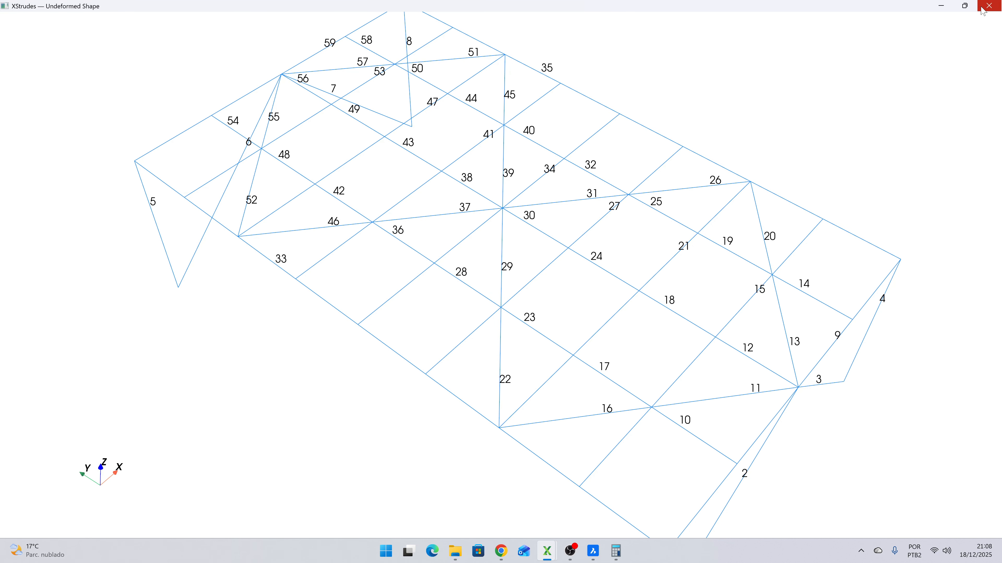
pyautogui.click(989, 5)
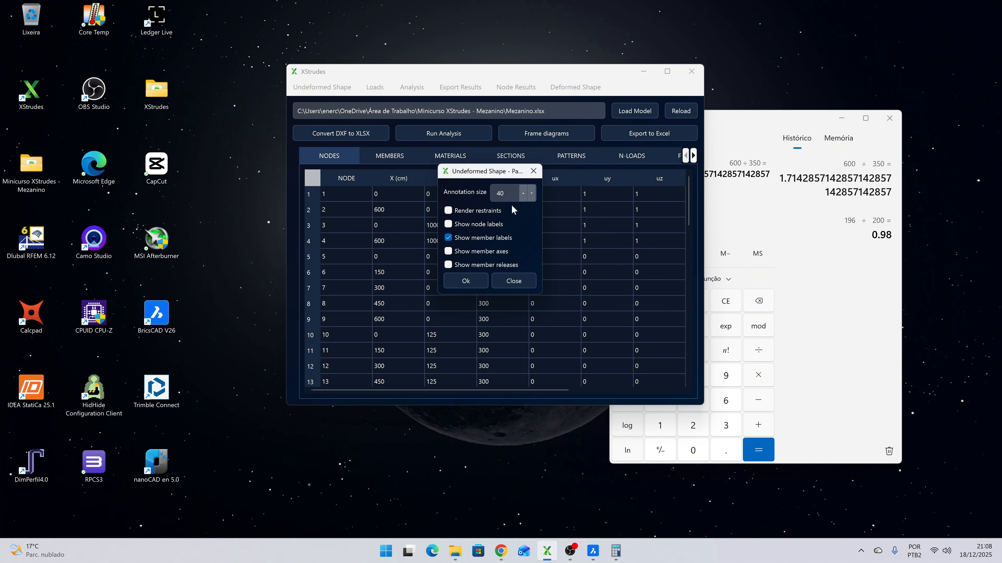
pyautogui.click(513, 281)
# - Generate the Deflection d2 frame diagram of member 34 for combination ELS1
pyautogui.click(550, 136)
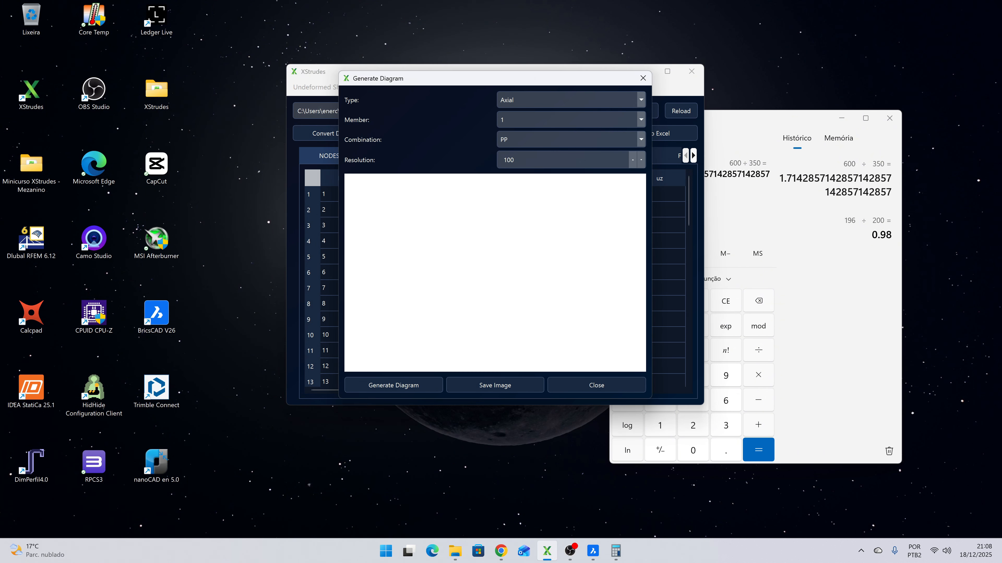
pyautogui.click(536, 103)
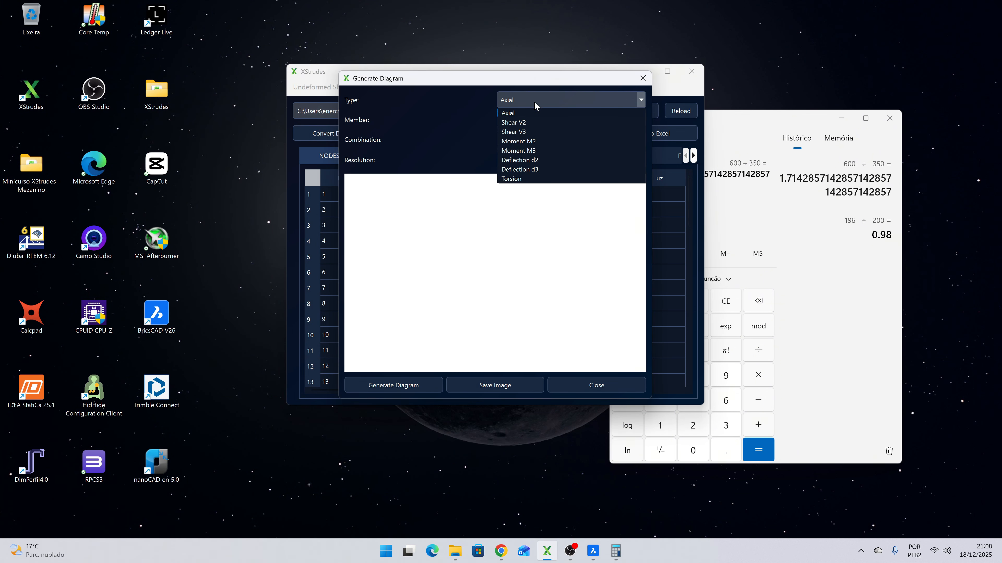
pyautogui.click(537, 162)
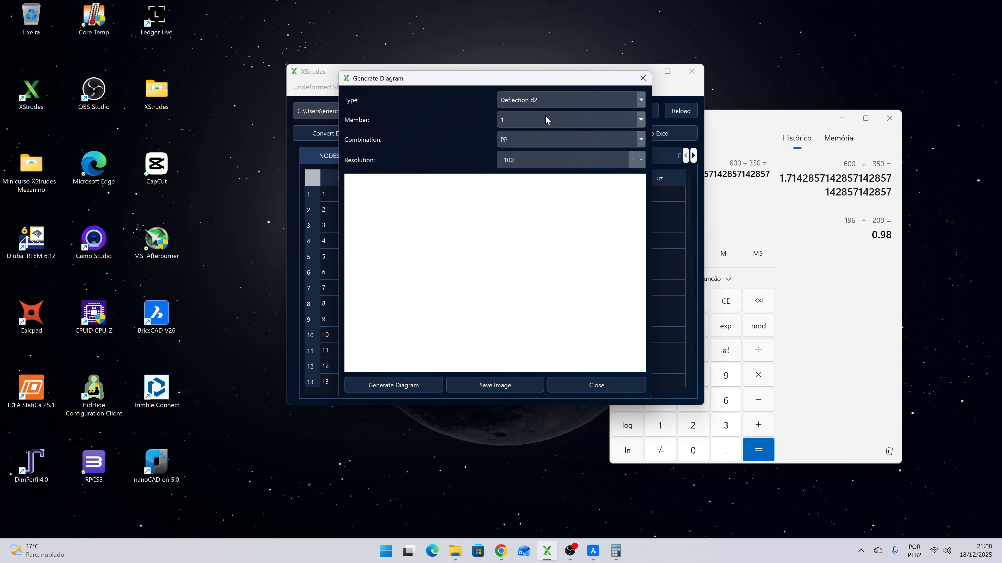
pyautogui.click(530, 124)
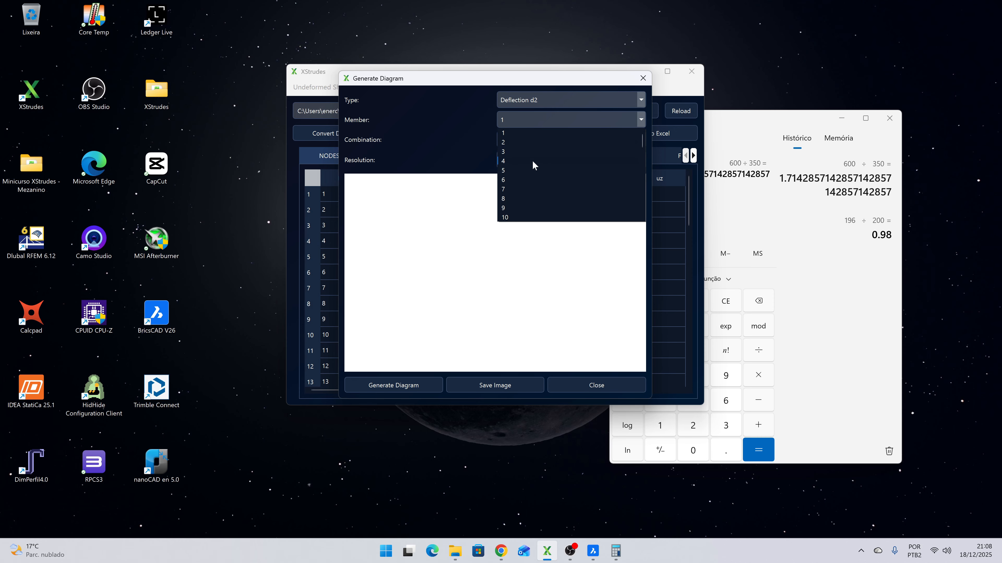
pyautogui.scroll(-11, 533, 170)
pyautogui.click(512, 134)
pyautogui.click(523, 140)
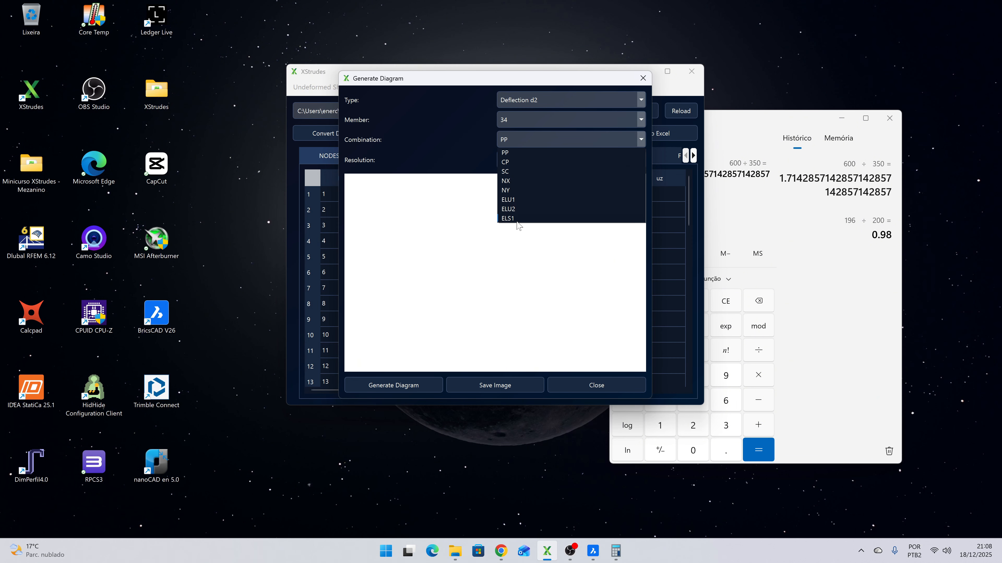
pyautogui.click(508, 218)
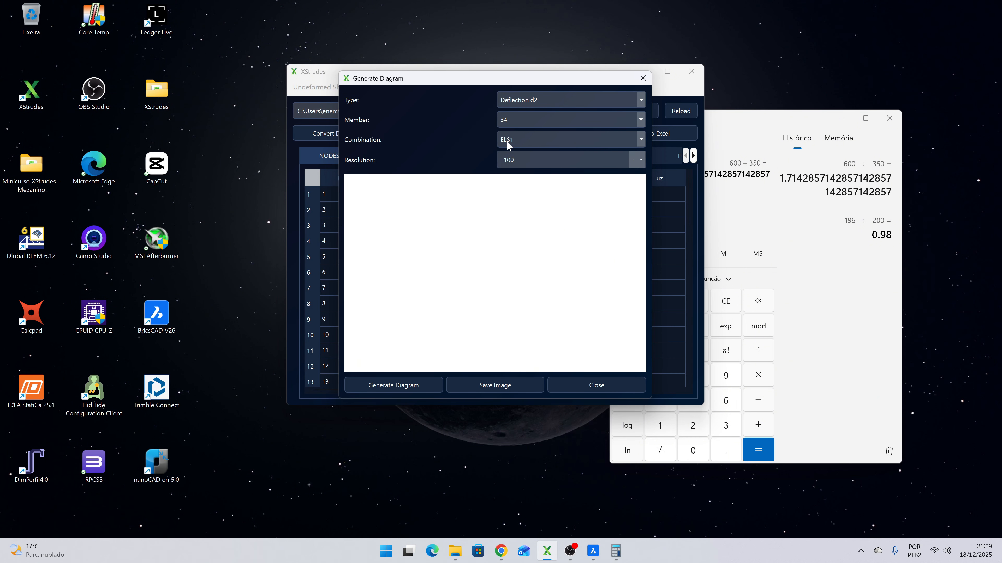
pyautogui.click(398, 383)
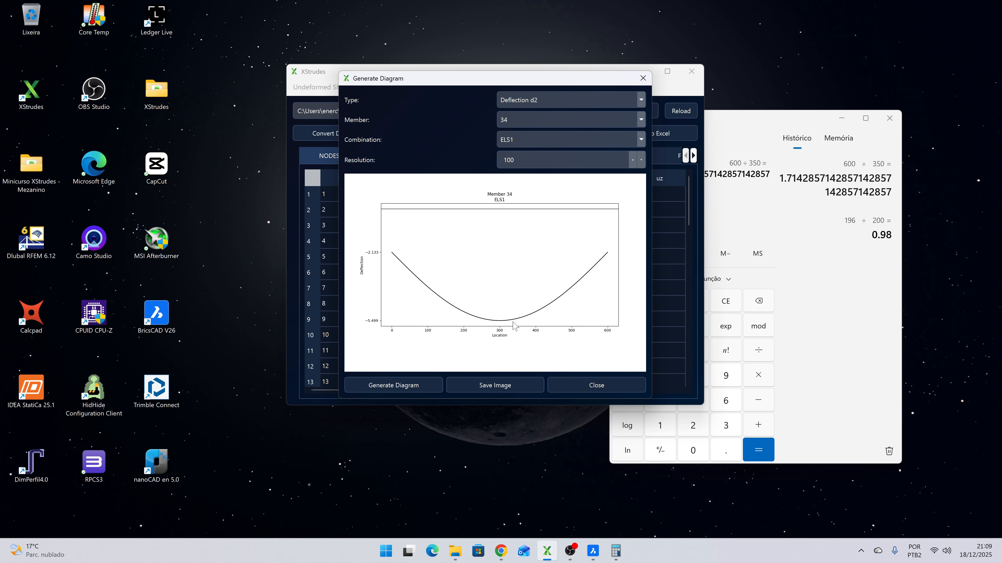
# - Regenerate member 34's deflection diagram at resolution 10 for comparison, and restore the resolution to 100
pyautogui.doubleClick(508, 160)
pyautogui.click(398, 385)
pyautogui.scroll(-3, 641, 161)
pyautogui.click(552, 161)
pyautogui.write('10')
pyautogui.press('Return')
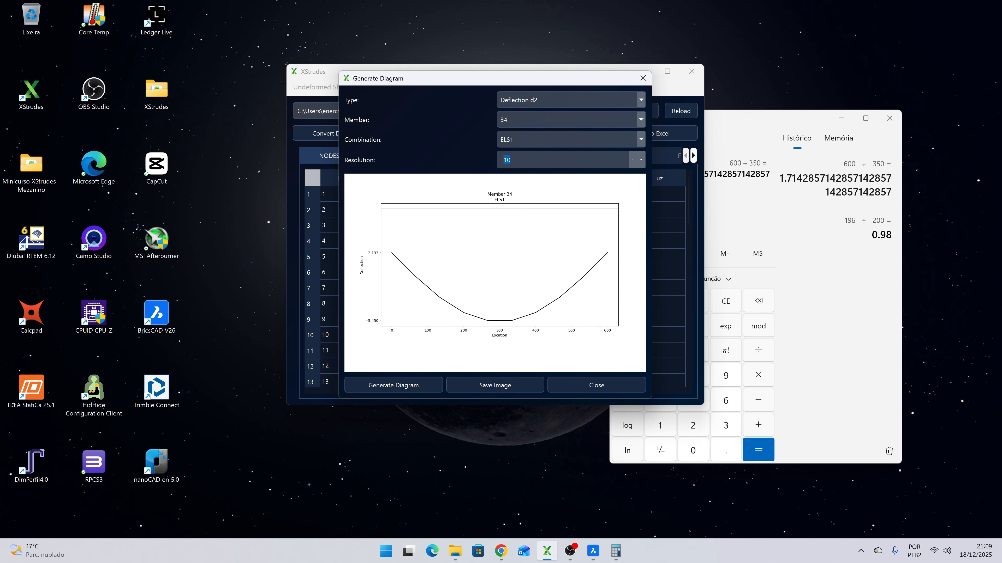
pyautogui.click(361, 387)
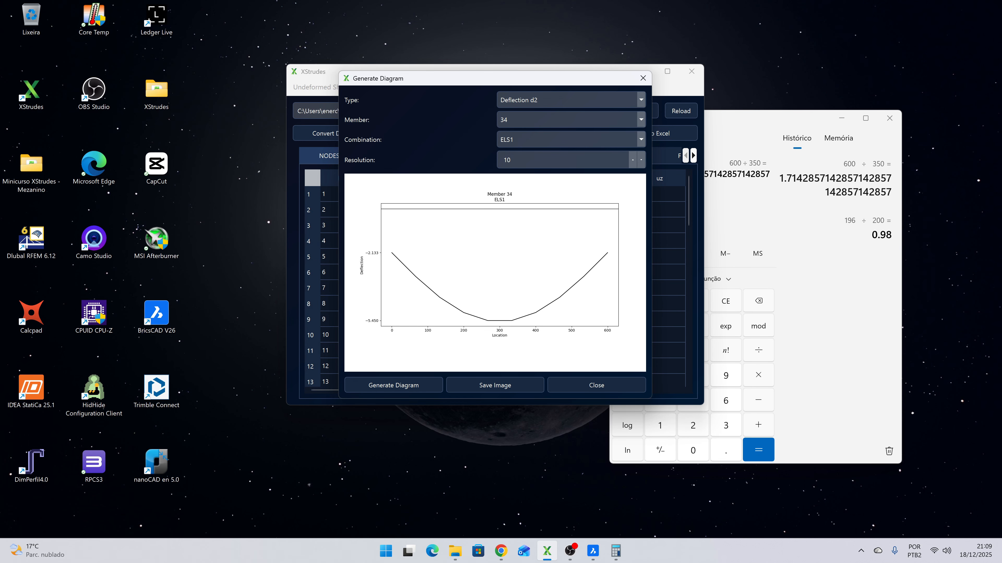
pyautogui.click(426, 391)
pyautogui.click(858, 298)
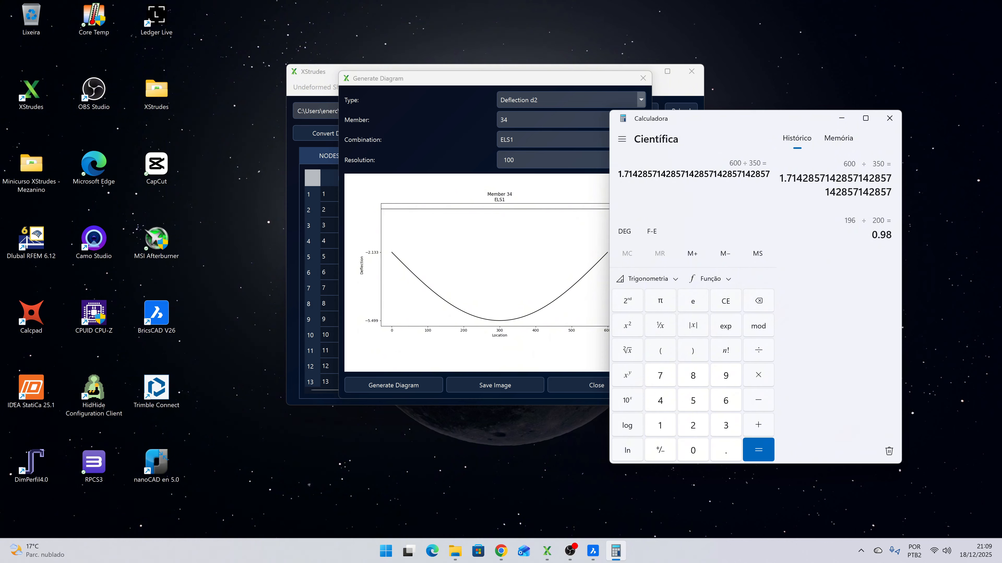
pyautogui.press('super')
pyautogui.write('bl')
pyautogui.press('super')
pyautogui.press('super')
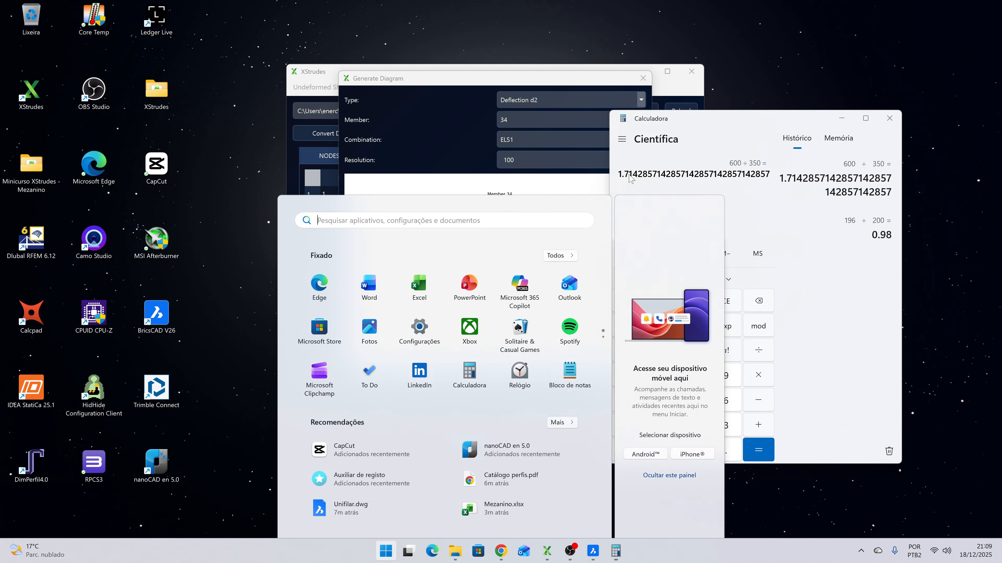
# - Launch Excel to its start page
pyautogui.write('ex')
pyautogui.click(388, 253)
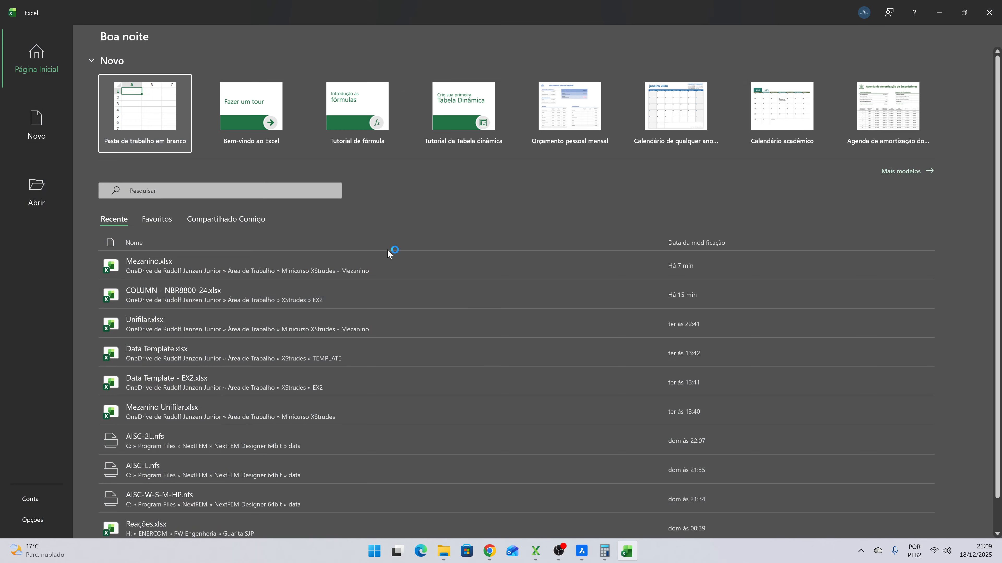
# - Create a blank workbook and fill row 1 with the label Limite, the value 1.71 and the unit cm
pyautogui.click(172, 103)
pyautogui.write('Limite')
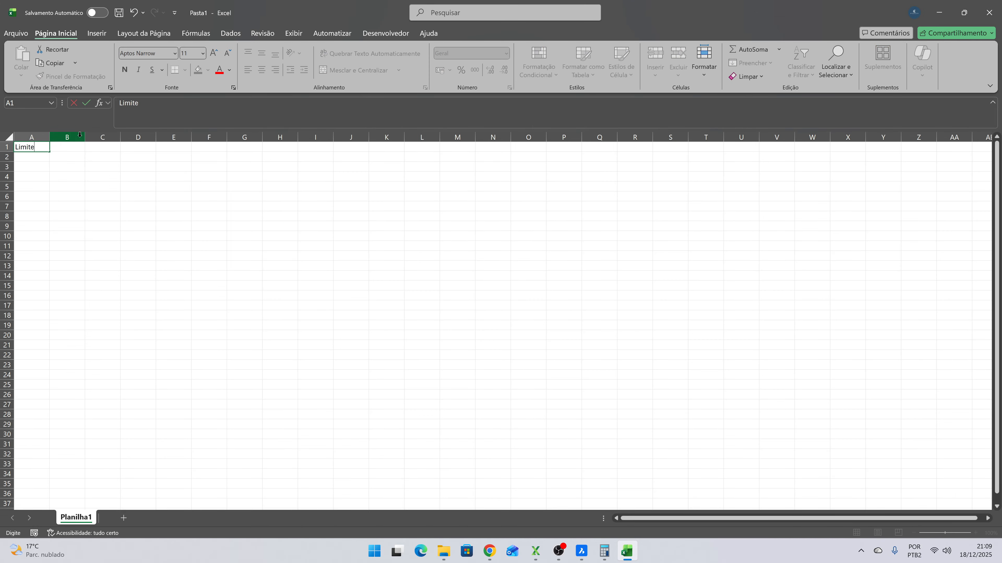
pyautogui.press('Tab')
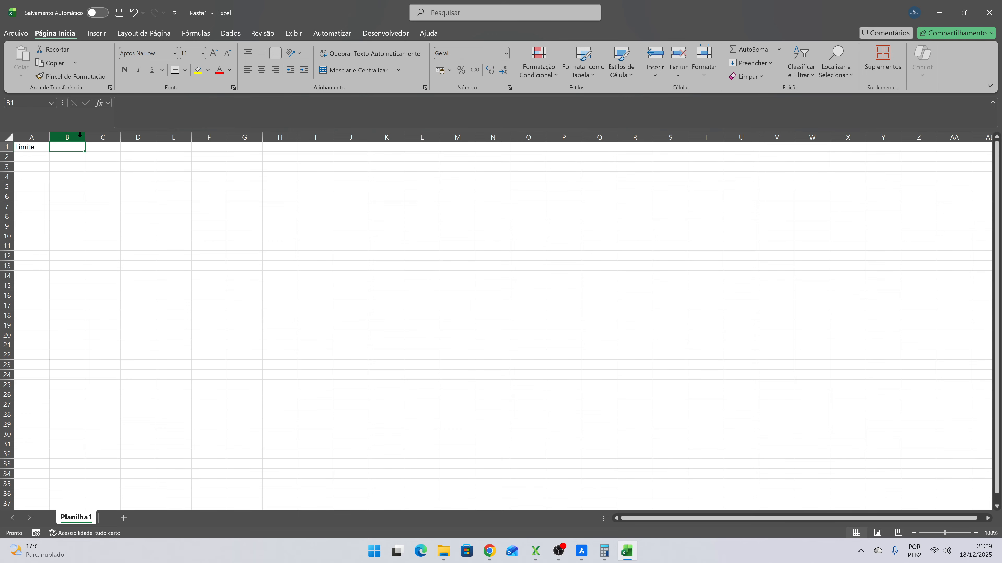
pyautogui.write('1.71')
pyautogui.press('Tab')
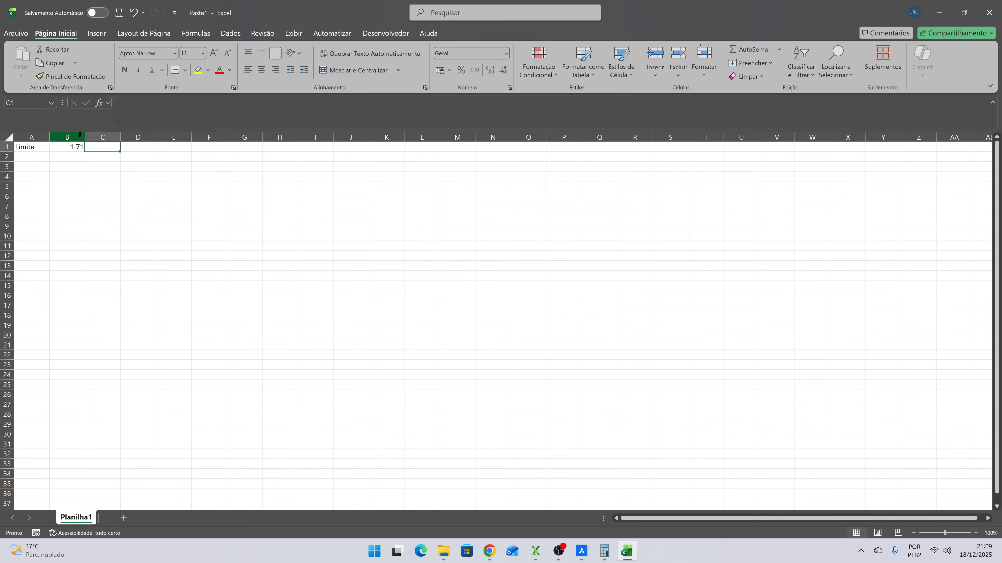
pyautogui.write('cm')
pyautogui.press('Down')
# - Tile the new workbook beside the Chrome window and bring the XStrudes deflection diagram of member 34 to the front
pyautogui.press('super+Left')
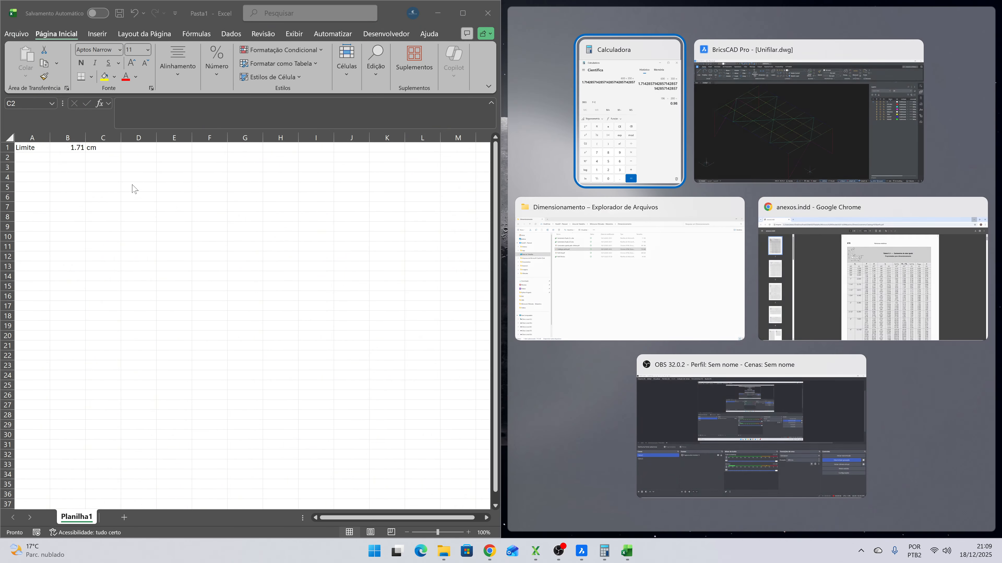
pyautogui.click(844, 236)
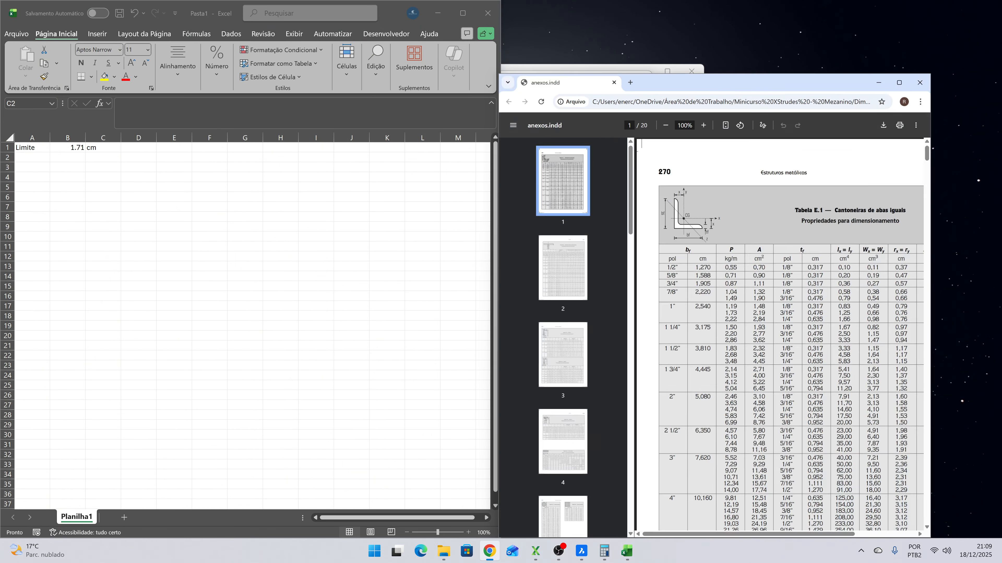
pyautogui.click(535, 551)
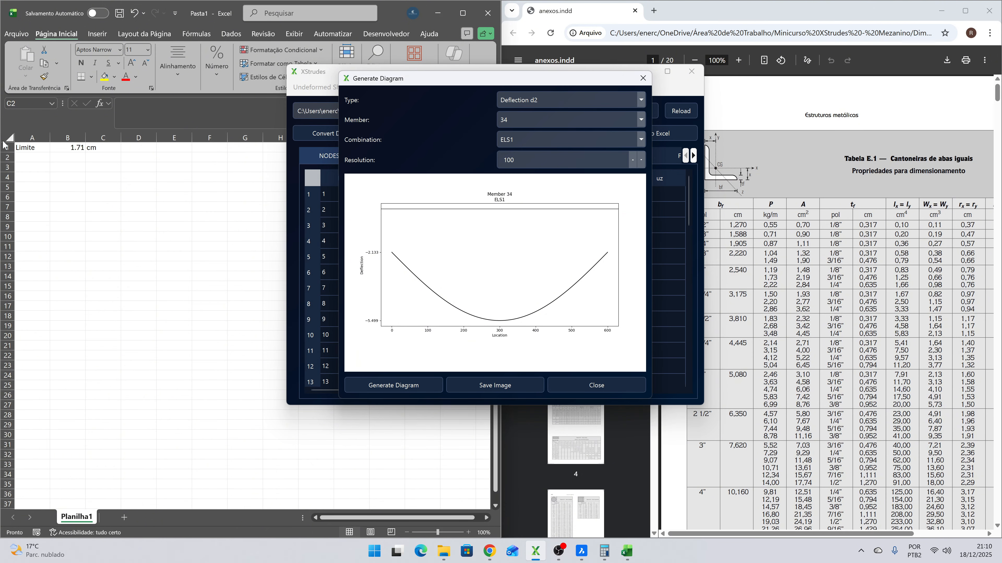
# - Label cell A2 of the new workbook Efetivo
pyautogui.click(39, 171)
pyautogui.click(52, 160)
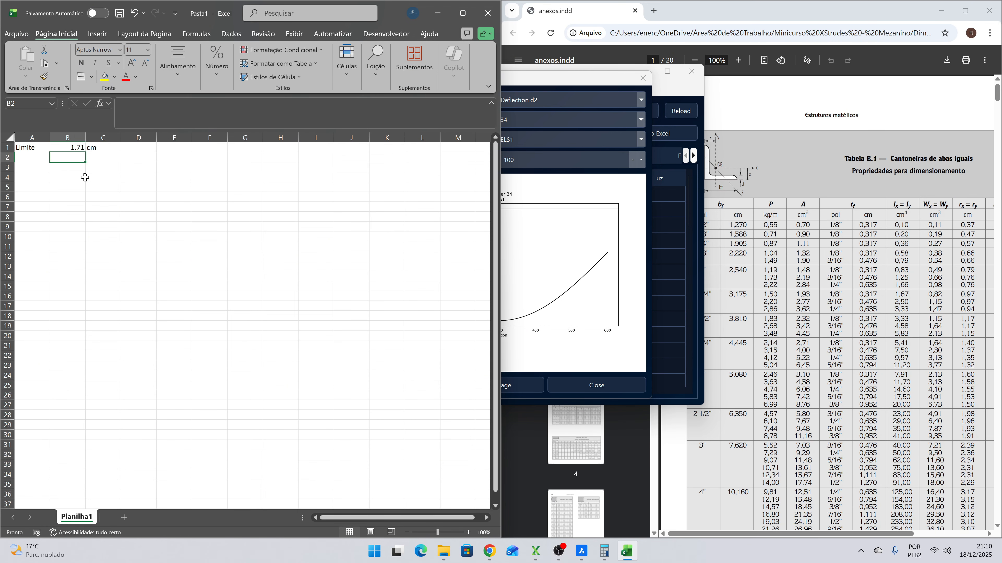
pyautogui.click(37, 157)
pyautogui.write('Efetoiv')
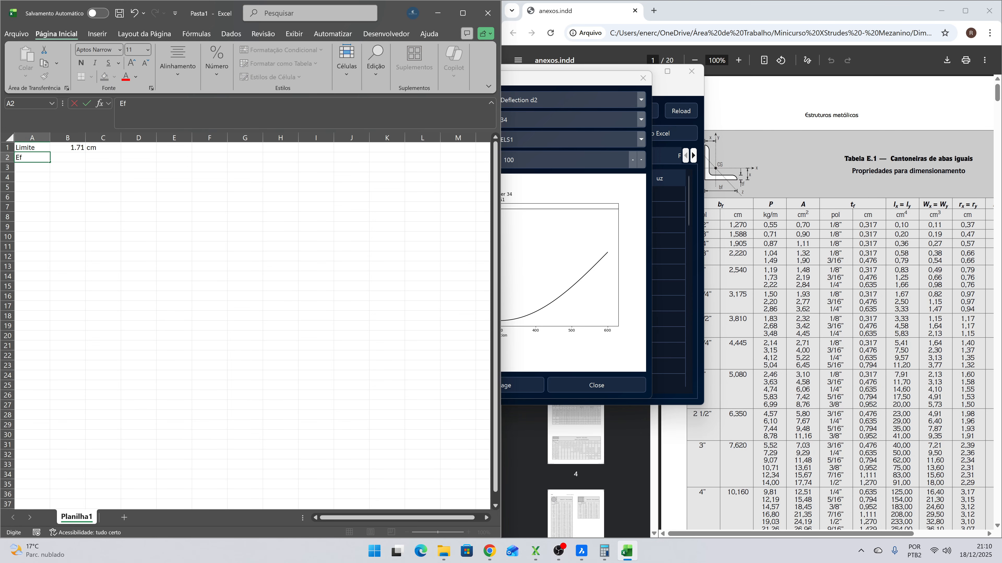
pyautogui.press('BackSpace')
pyautogui.write('ivo')
pyautogui.press('Tab')
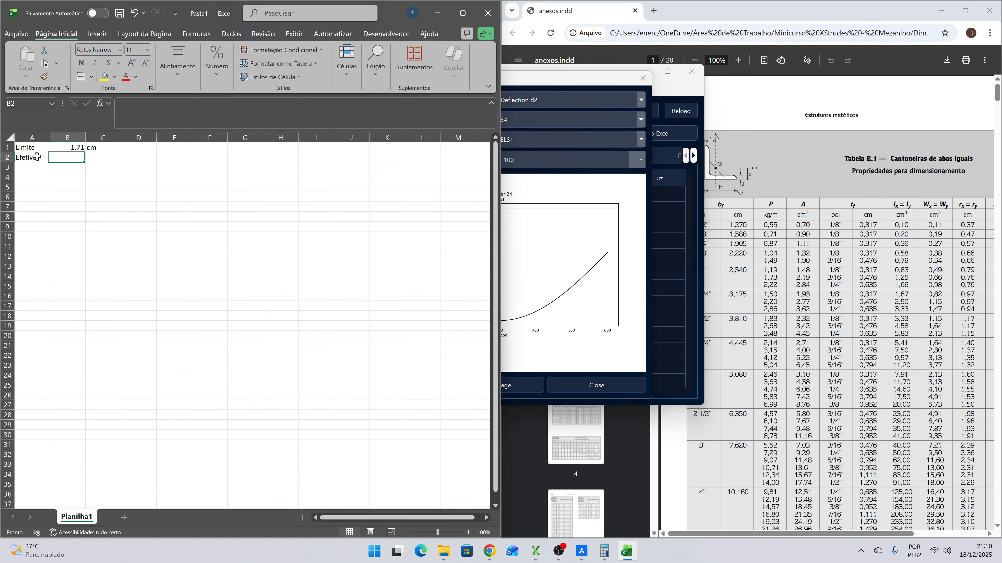
# - Enter =5.499-2.133 in B2 from member 34's diagram, moving the diagram clear of the sheet, and put the unit cm in C2
pyautogui.write('=5.499-')
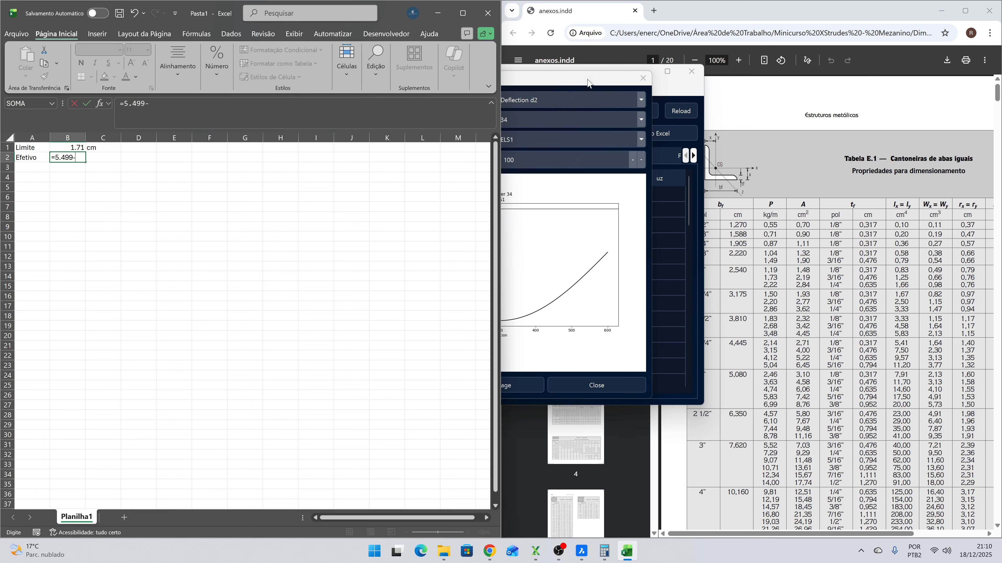
pyautogui.moveTo(587, 79); pyautogui.dragTo(865, 98)
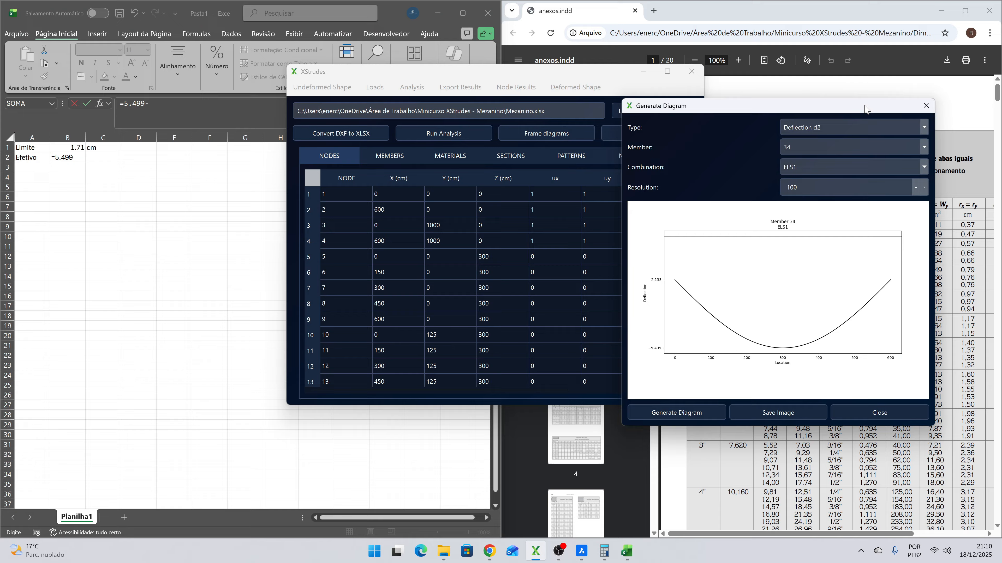
pyautogui.click(115, 175)
pyautogui.click(149, 103)
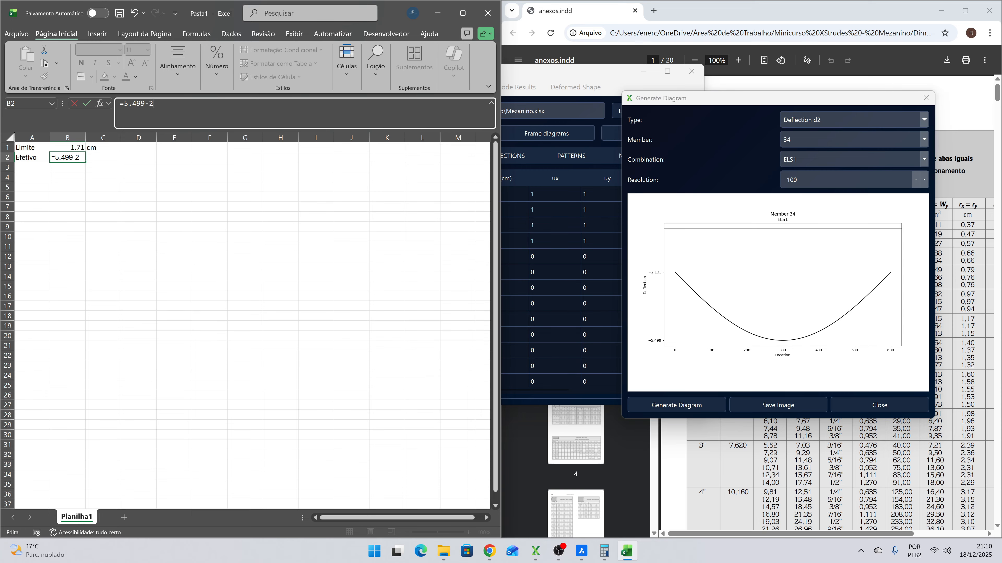
pyautogui.hotkey('ctrl', 'Return')
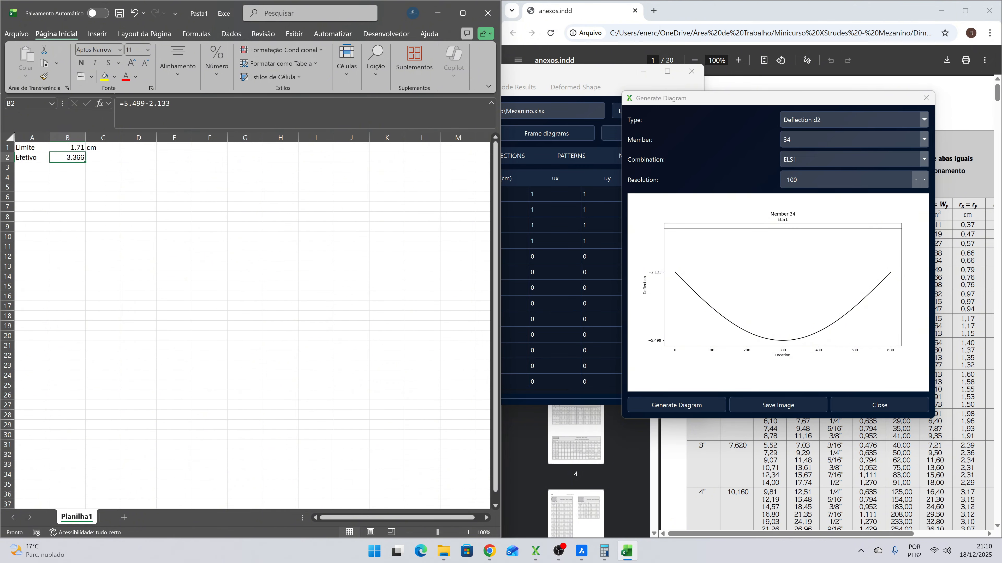
pyautogui.press('Right')
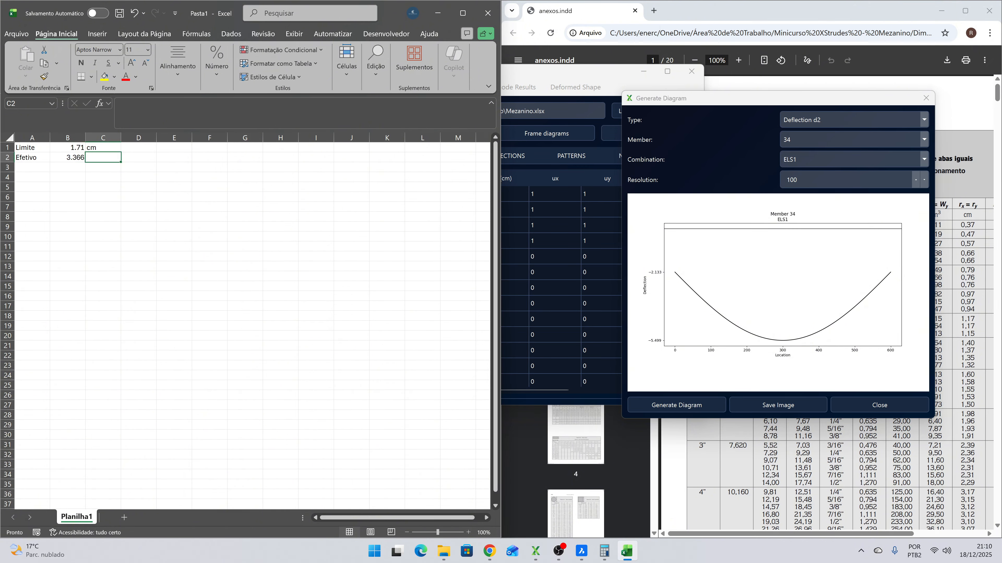
pyautogui.write('cm')
pyautogui.press('Return')
pyautogui.press('Left')
pyautogui.press('Up')
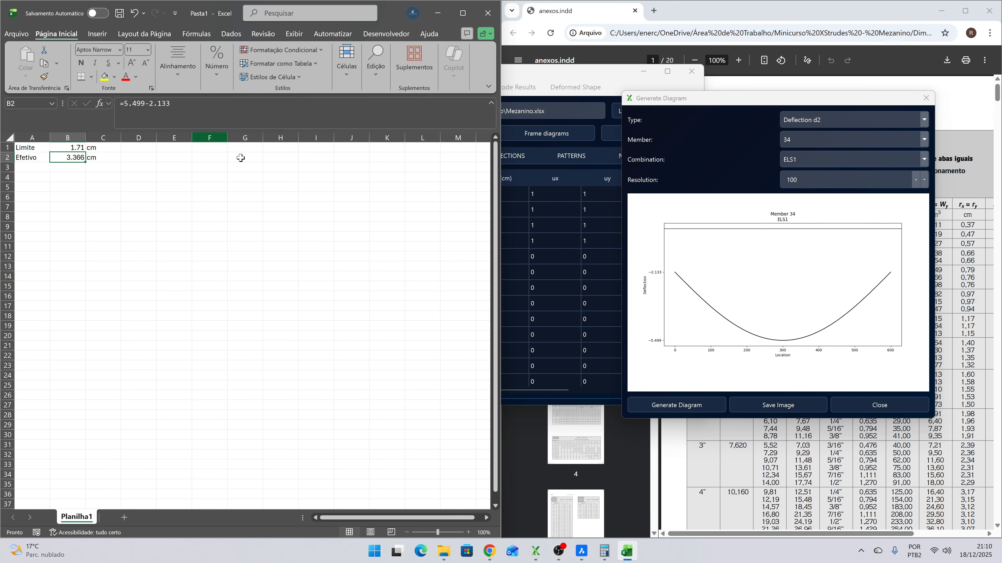
# - Open Perfil W.pdf from the Dimensionamento folder in a maximised window and highlight the W 150 x 13,0 designation in its section table
pyautogui.moveTo(443, 551)
pyautogui.click(445, 524)
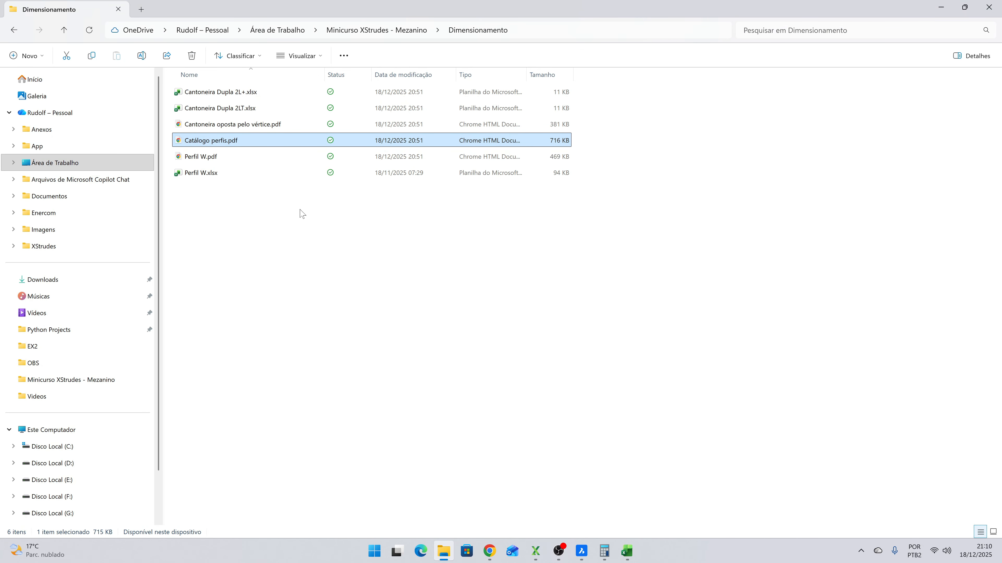
pyautogui.doubleClick(199, 157)
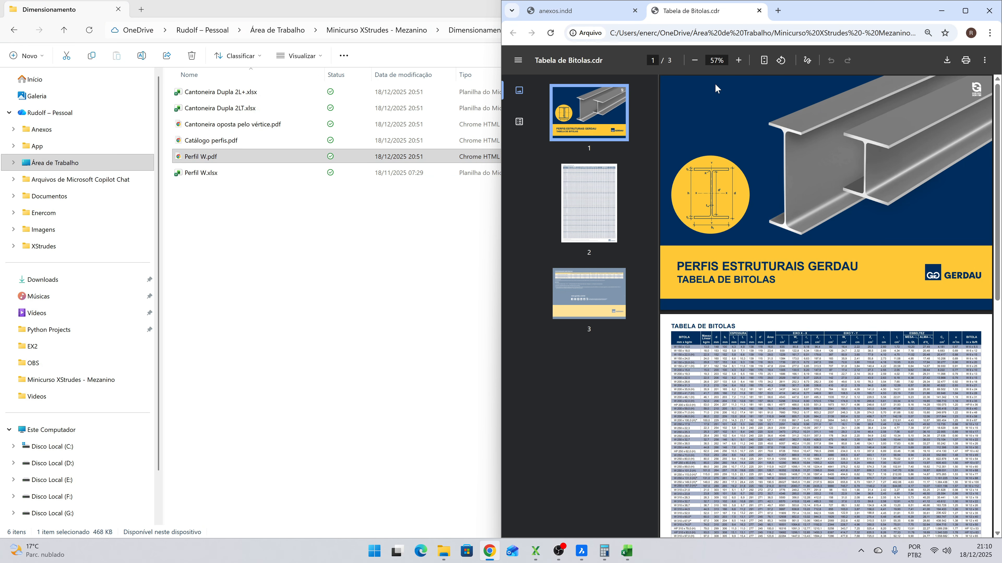
pyautogui.click(965, 11)
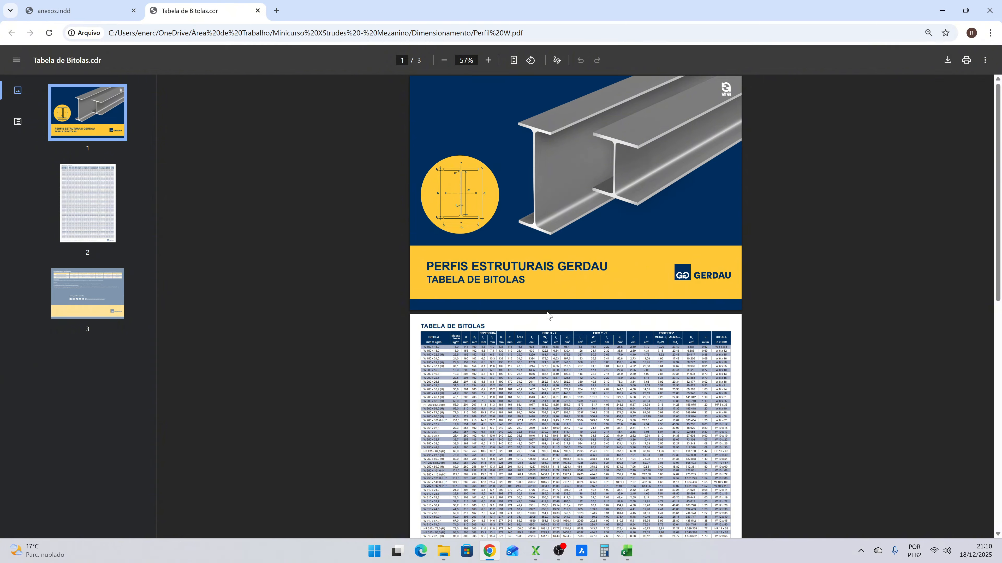
pyautogui.keyDown('ctrl'); pyautogui.scroll(3, 546, 315); pyautogui.keyUp('ctrl')
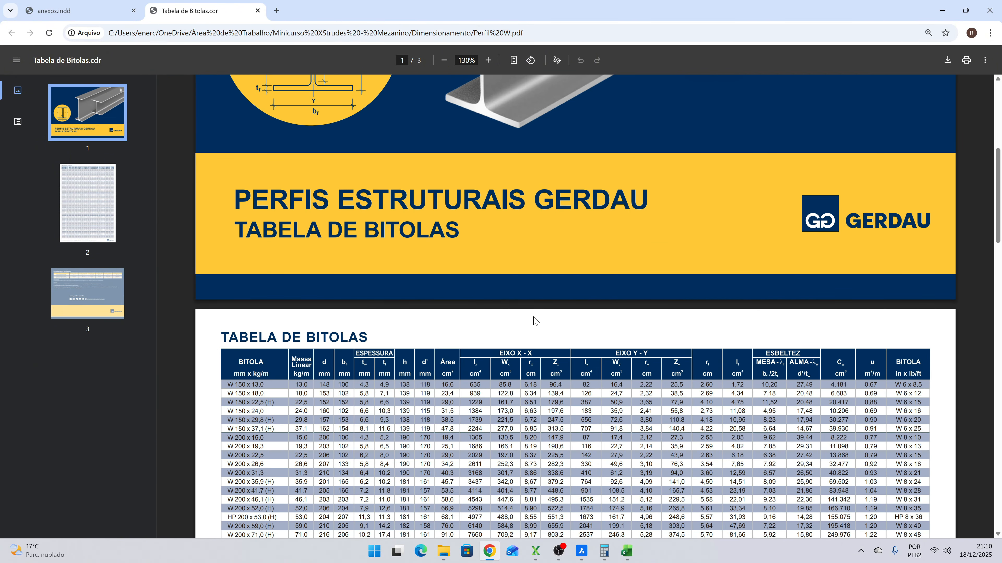
pyautogui.moveTo(630, 555)
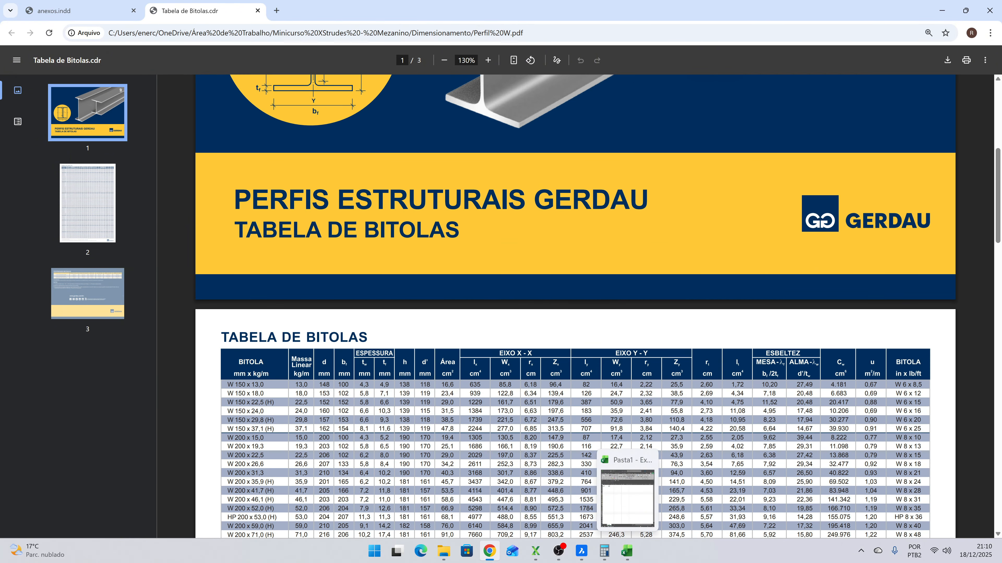
pyautogui.scroll(-3, 387, 369)
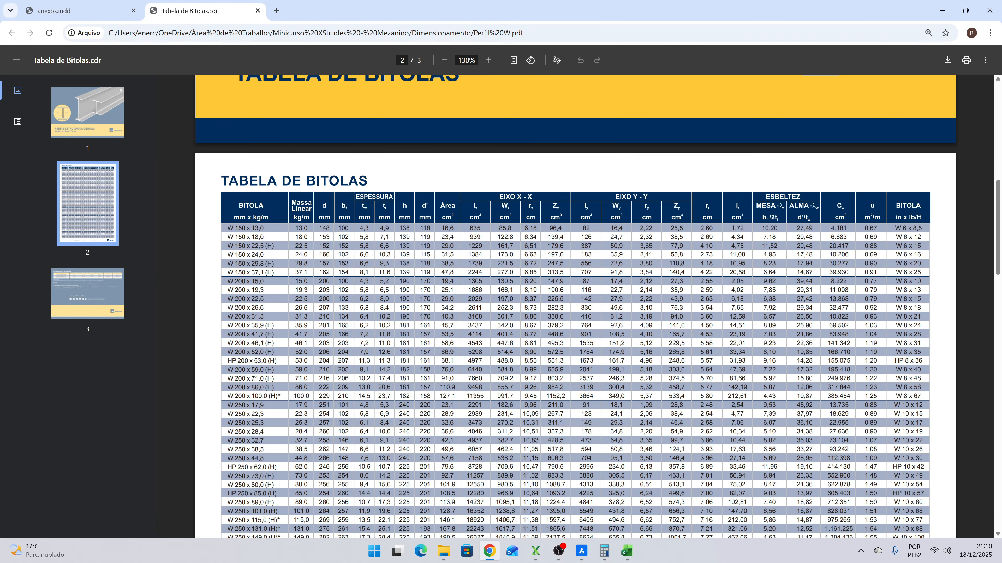
pyautogui.moveTo(264, 228); pyautogui.dragTo(227, 228)
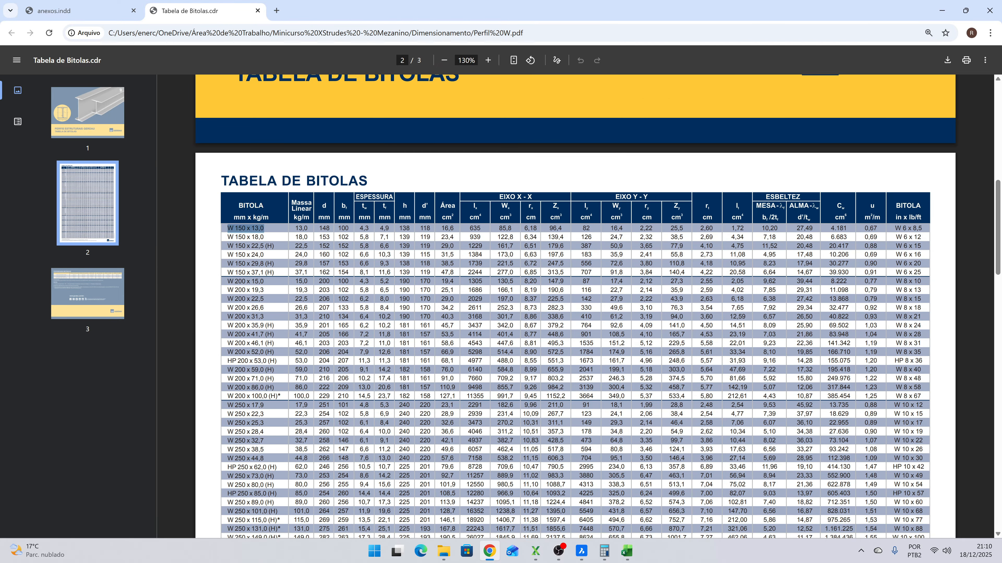
# - Open Mezanino.xlsx from the Minicurso XStrudes - Mezanino folder
pyautogui.click(443, 551)
pyautogui.click(394, 30)
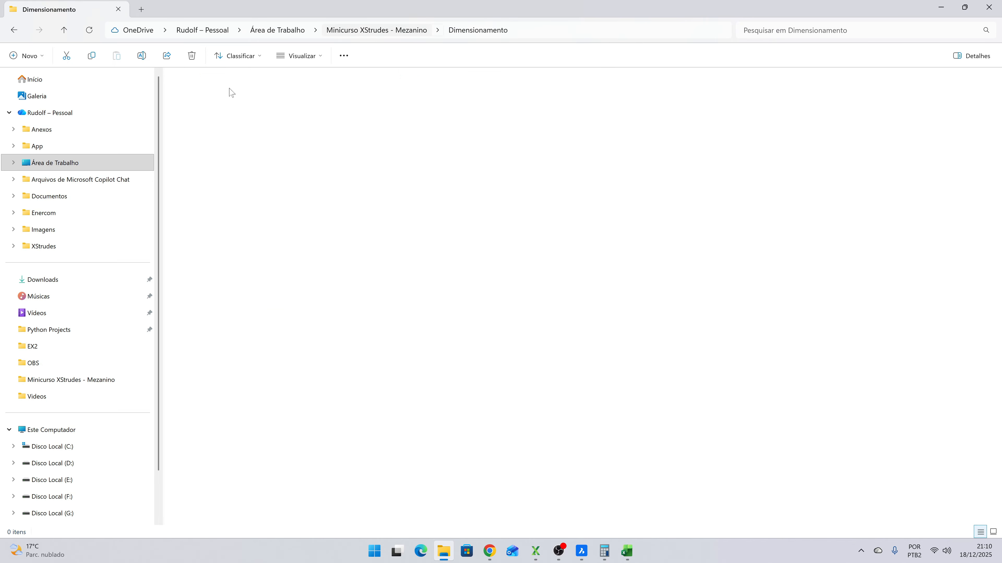
pyautogui.doubleClick(216, 105)
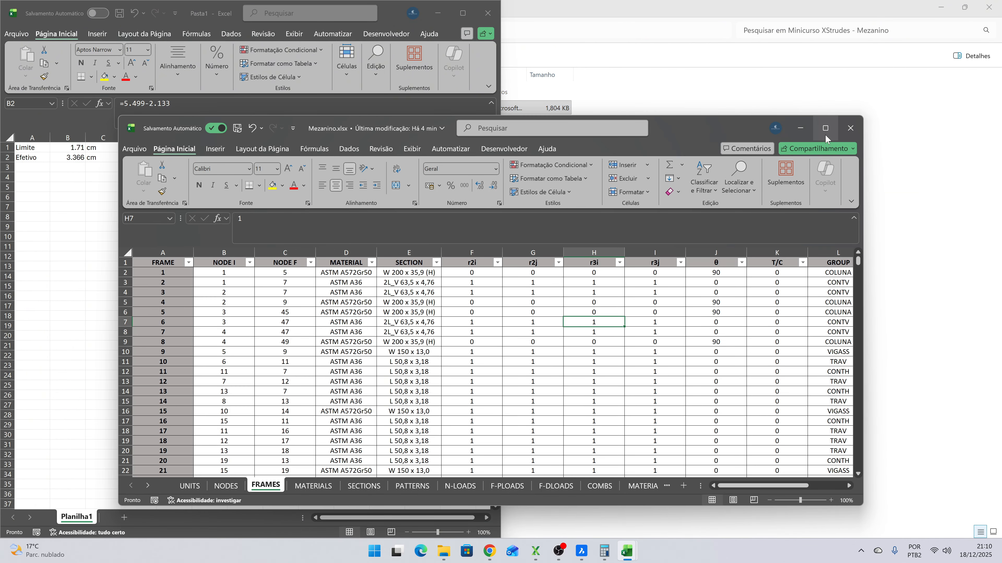
pyautogui.click(825, 134)
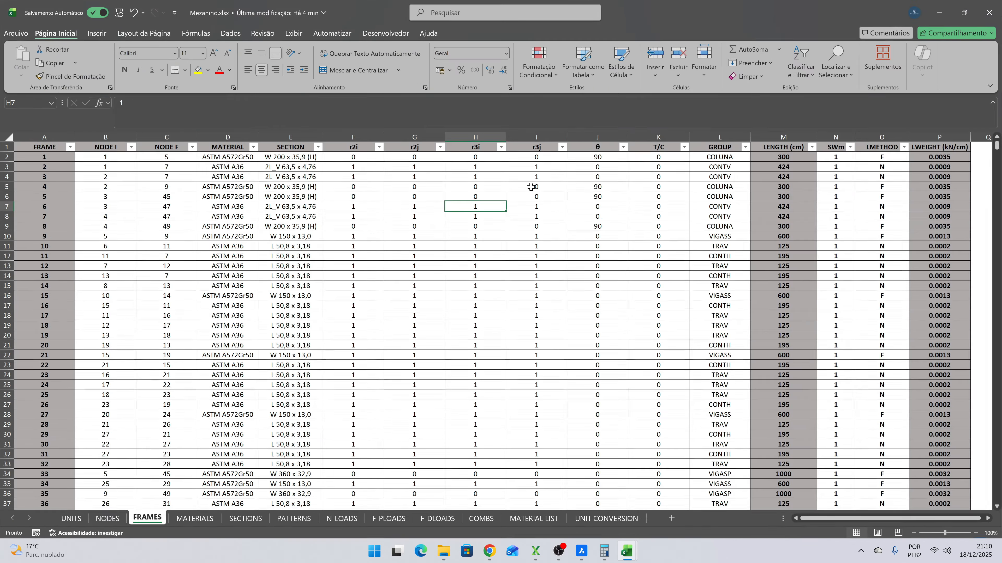
# - Filter the FRAMES sheet's GROUP column to VIGASS only and select the section cells of the filtered beams
pyautogui.click(745, 147)
pyautogui.click(667, 284)
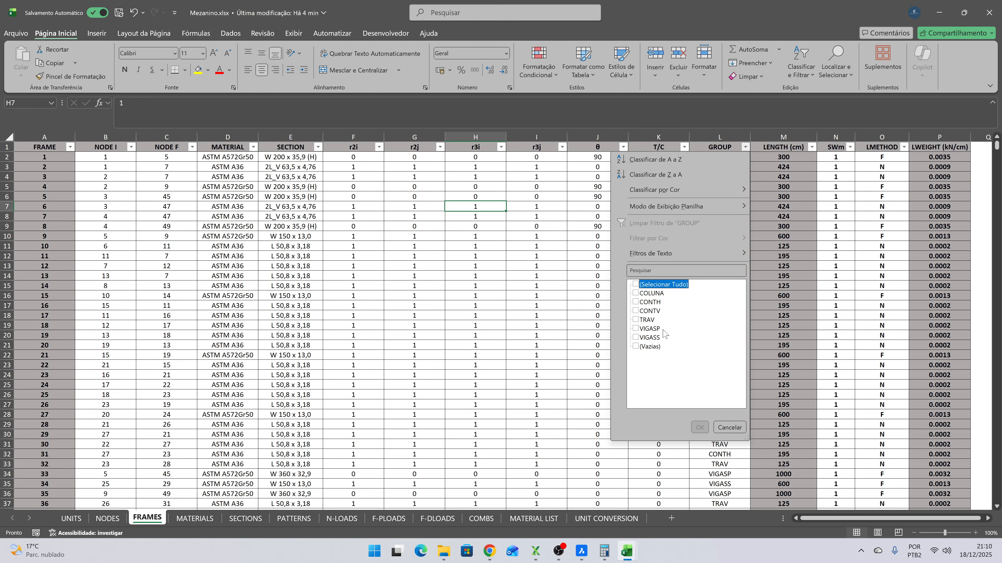
pyautogui.click(650, 337)
pyautogui.click(699, 427)
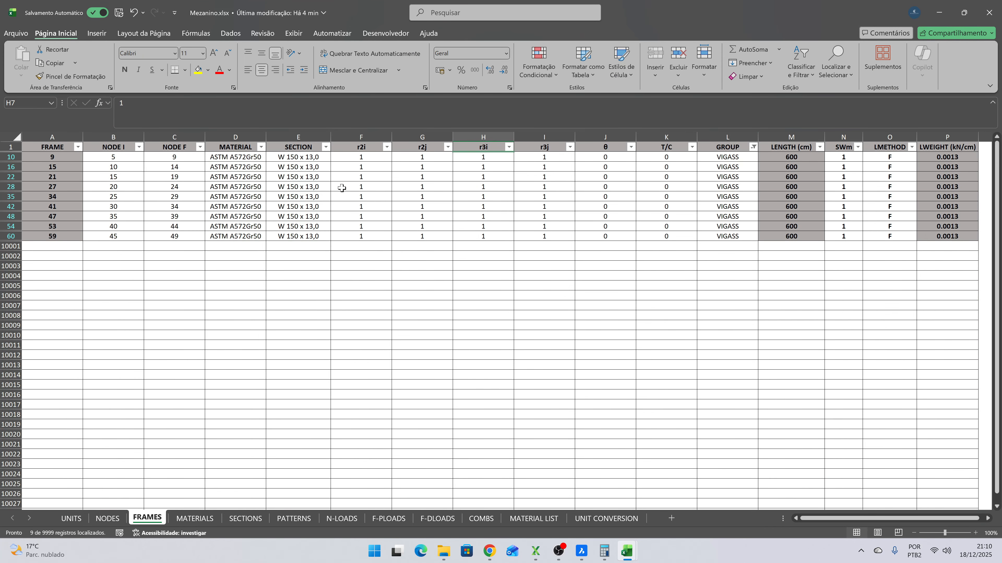
pyautogui.moveTo(311, 160); pyautogui.dragTo(306, 233)
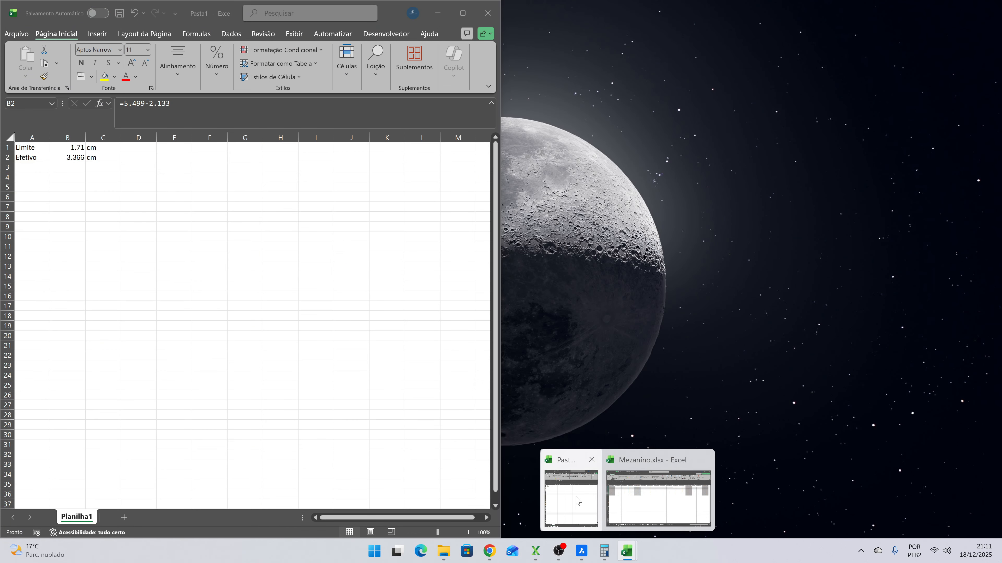
# - Calculate the ratio of effective to limit deflection in cell B4 of Pasta1 with =B2/B1
pyautogui.click(571, 517)
pyautogui.click(75, 178)
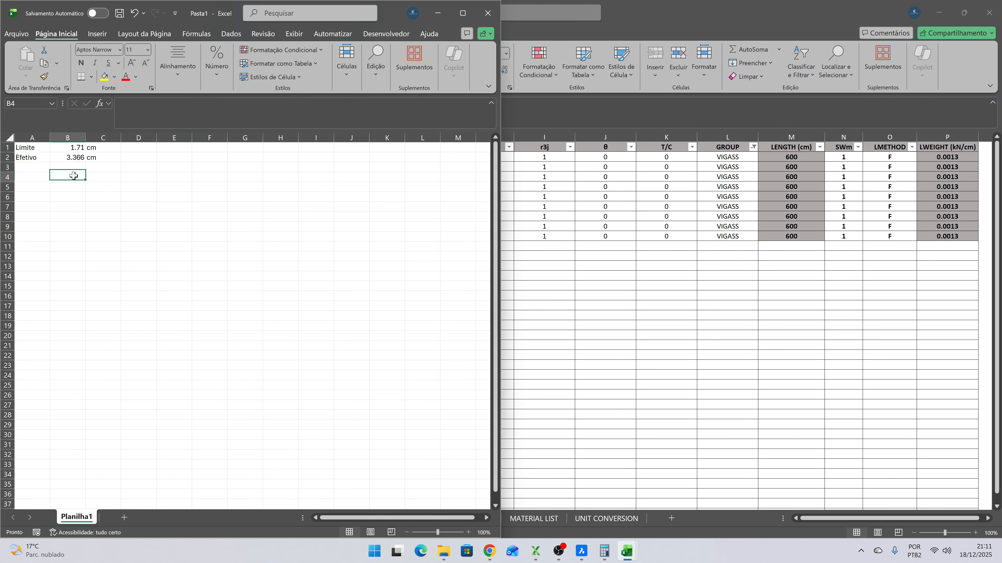
pyautogui.write('=')
pyautogui.press('Up')
pyautogui.press('Up')
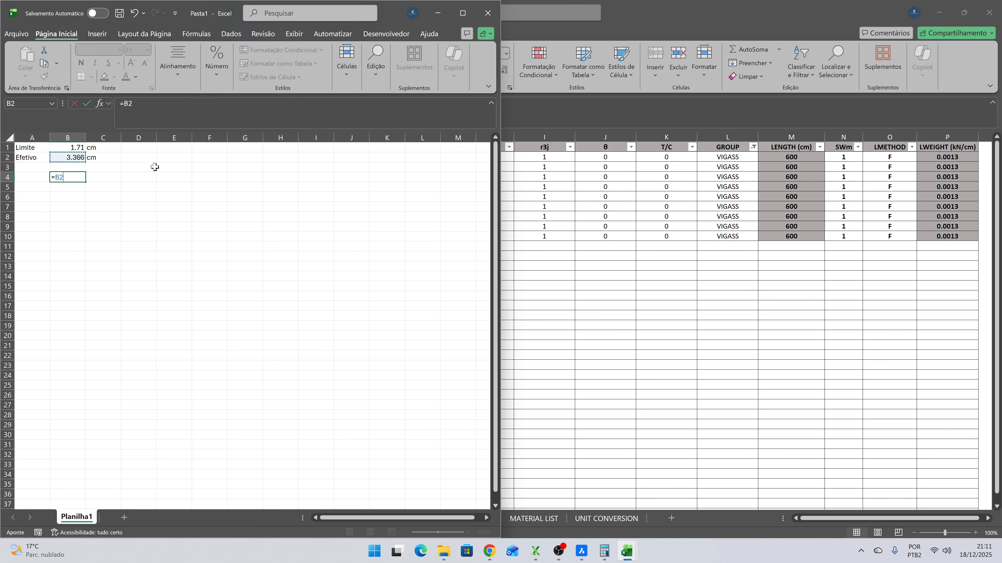
pyautogui.write('/')
pyautogui.press('Up')
pyautogui.press('Up')
pyautogui.press('Up')
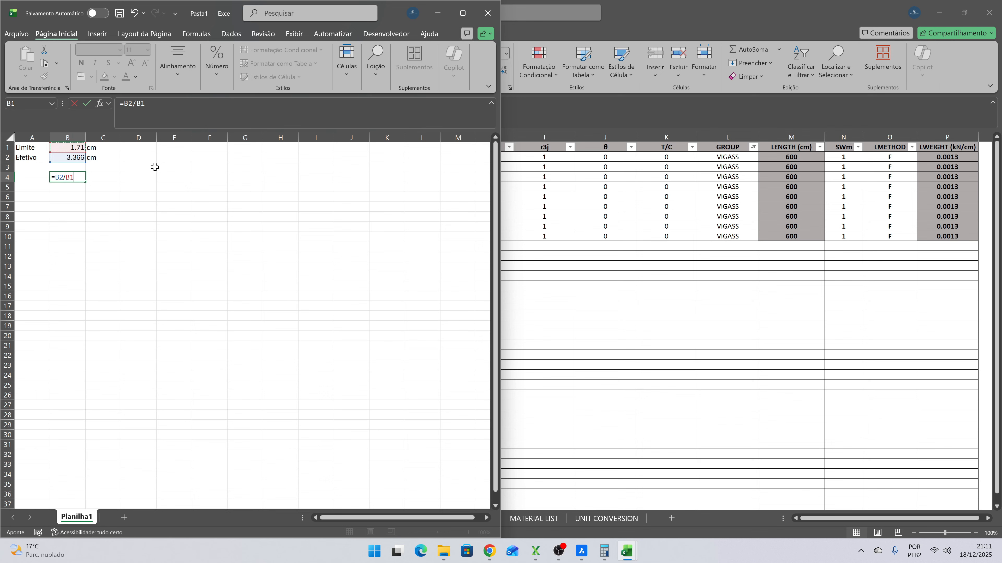
pyautogui.press('Return')
pyautogui.press('Up')
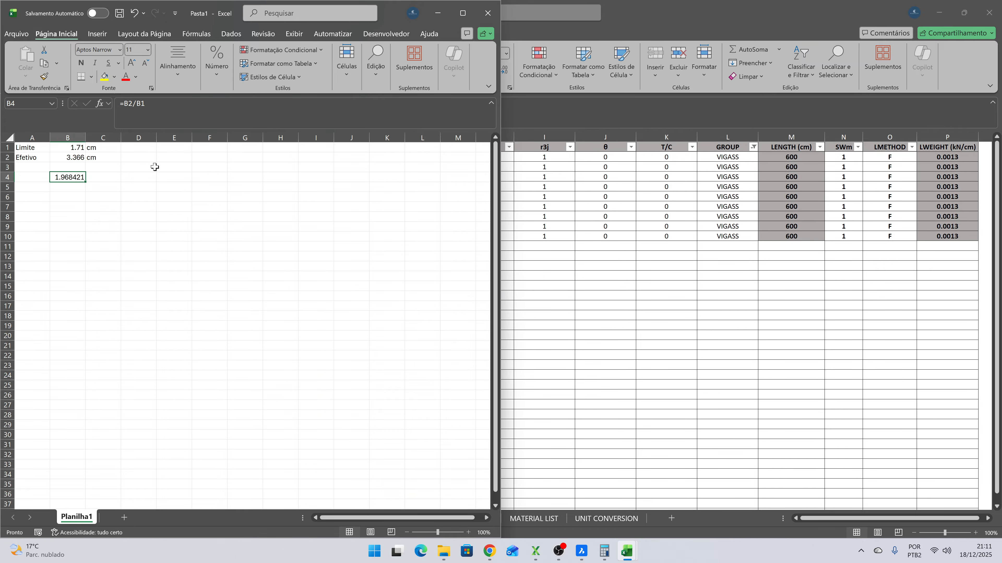
pyautogui.press('Up')
pyautogui.press('Up')
pyautogui.press('Up')
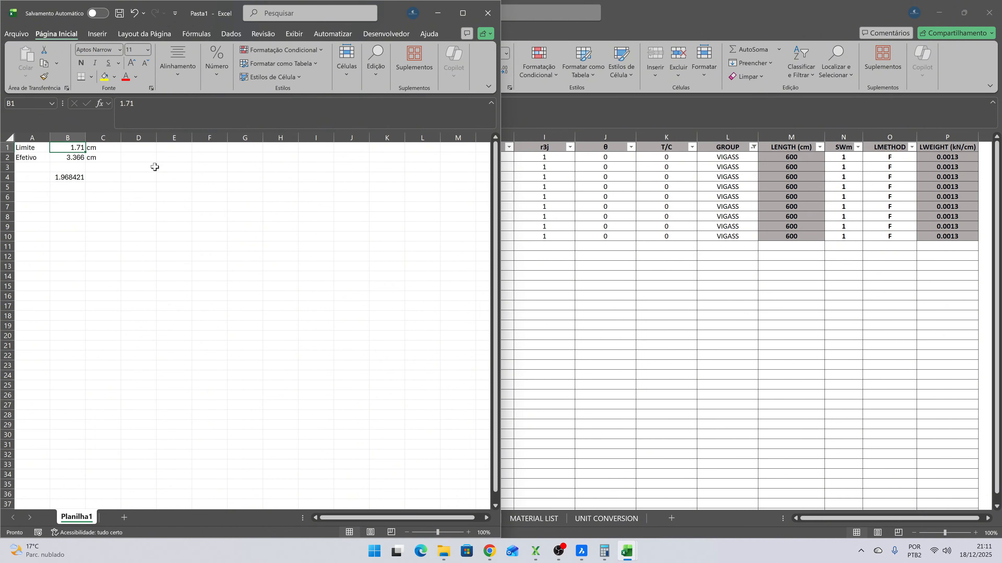
pyautogui.press('Down')
pyautogui.press('Down')
pyautogui.press('Down')
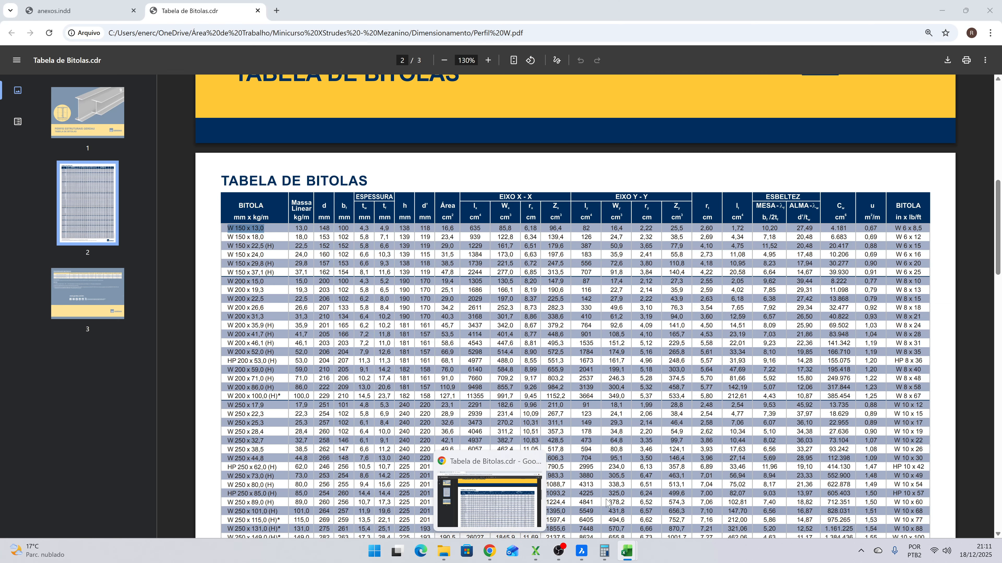
# - Take the Ix of W 150 x 13,0 from the section table and calculate the required inertia in cell B5 of Pasta1 with =635*B4
pyautogui.moveTo(612, 547)
pyautogui.hotkey('alt', 'Tab')
pyautogui.hotkey('alt', 'Tab')
pyautogui.hotkey('alt', 'Tab')
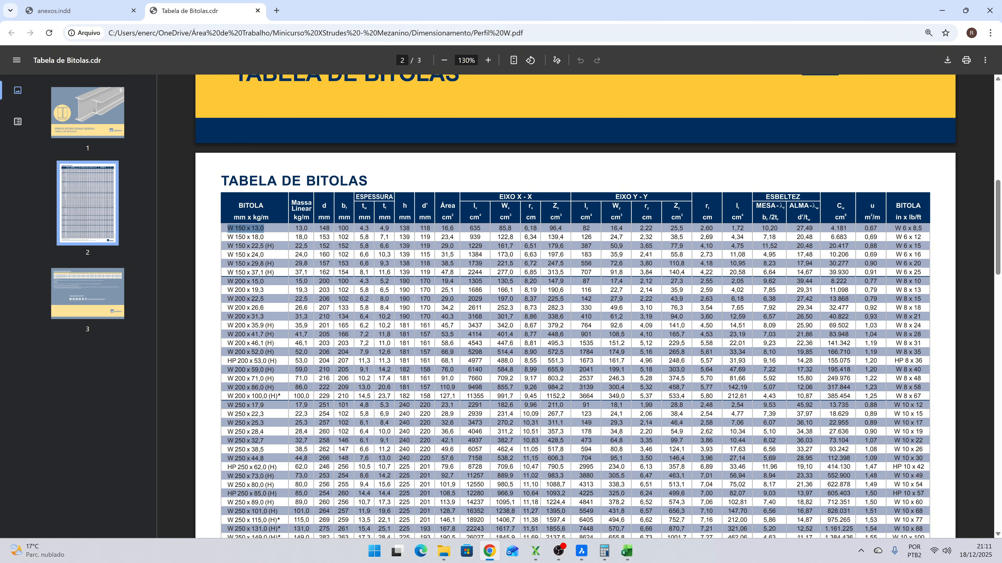
pyautogui.moveTo(481, 229); pyautogui.dragTo(469, 229)
pyautogui.hotkey('alt', 'Tab')
pyautogui.click(72, 188)
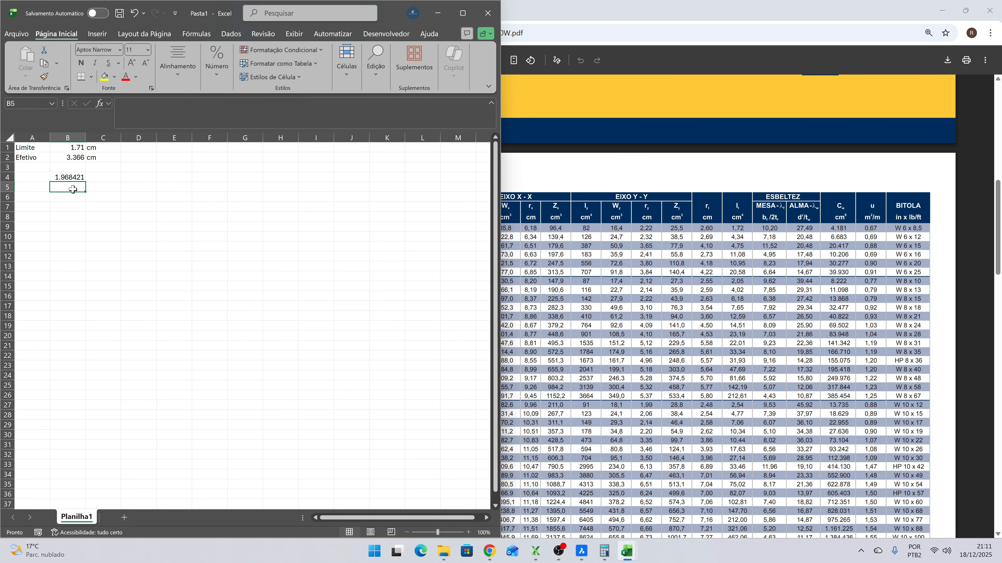
pyautogui.write('=635*')
pyautogui.press('Up')
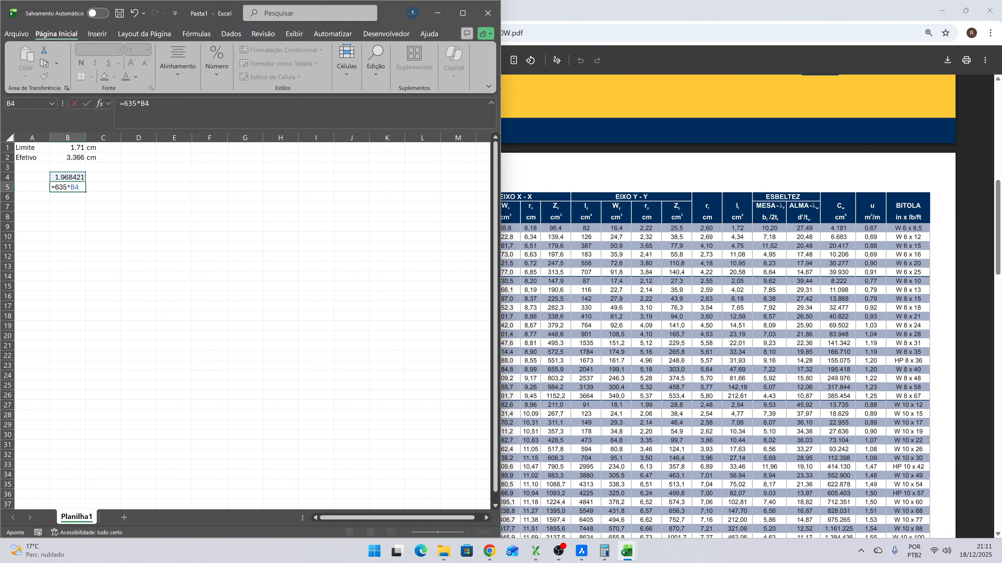
pyautogui.hotkey('ctrl', 'Return')
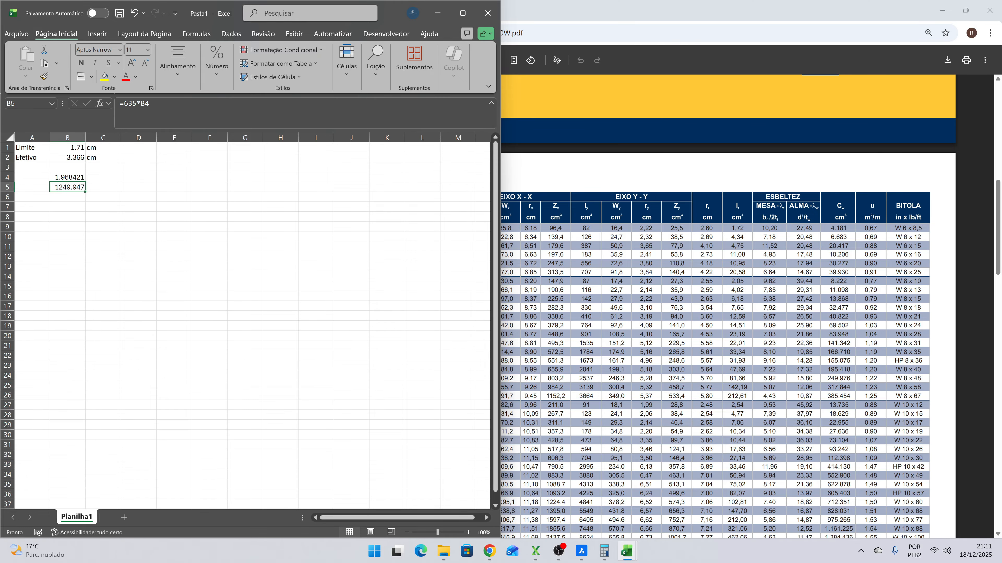
# - Compare the required inertia in B5 with the section table and highlight the Ix value of W 200 x 15,0
pyautogui.hotkey('alt', 'Tab')
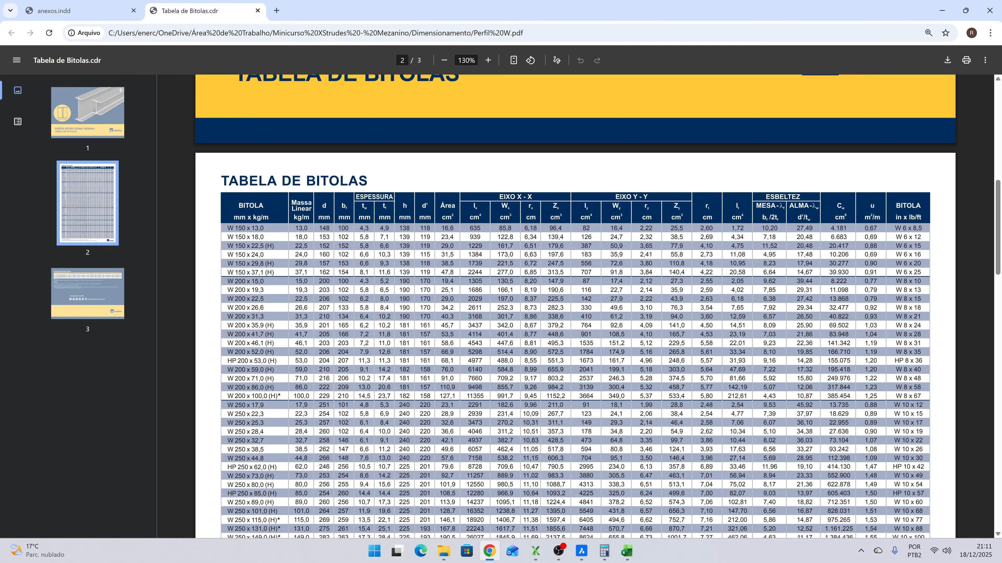
pyautogui.hotkey('alt', 'Tab')
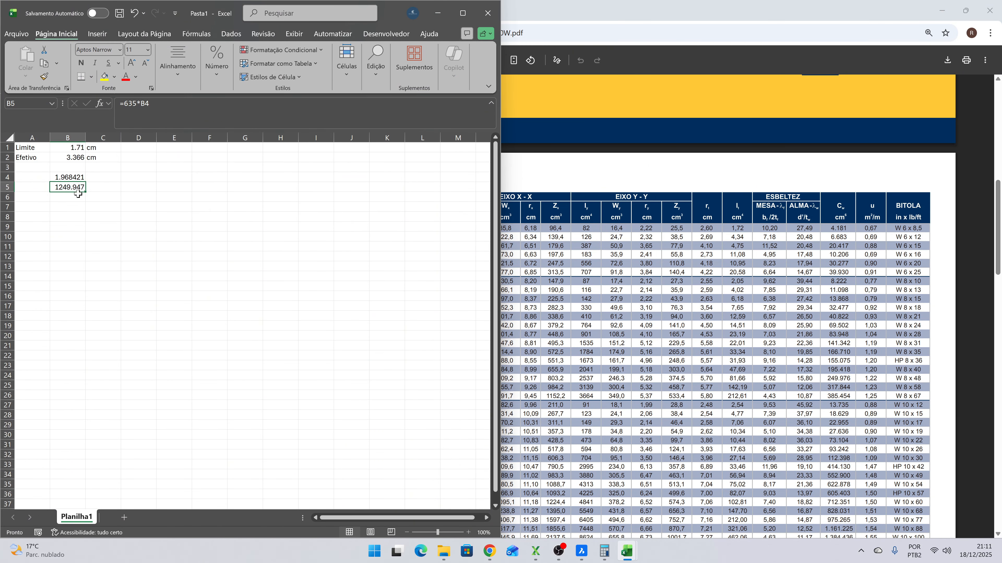
pyautogui.hotkey('alt', 'Tab')
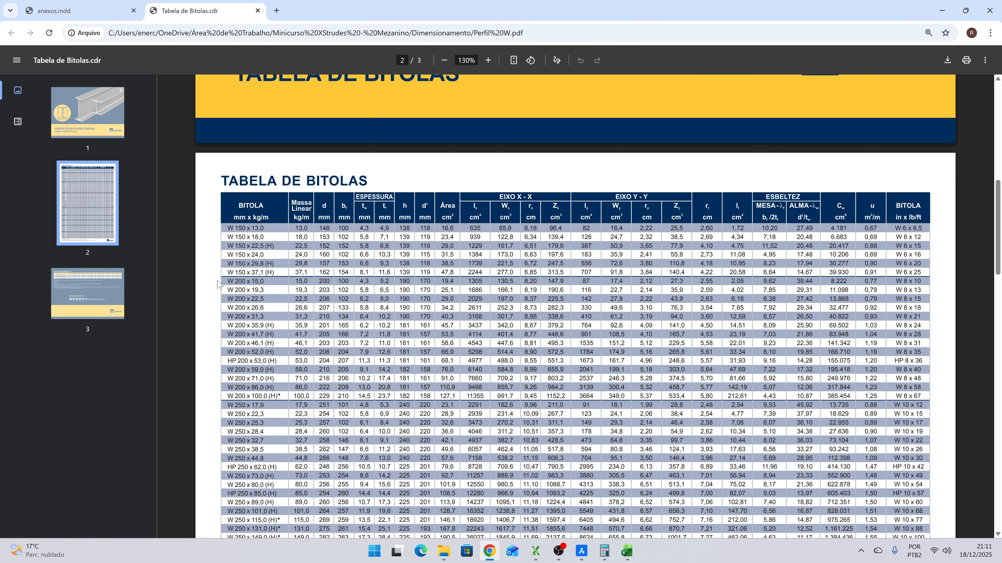
pyautogui.moveTo(221, 281); pyautogui.dragTo(341, 281)
pyautogui.click(341, 281)
pyautogui.moveTo(483, 281); pyautogui.dragTo(468, 281)
pyautogui.hotkey('alt', 'Tab')
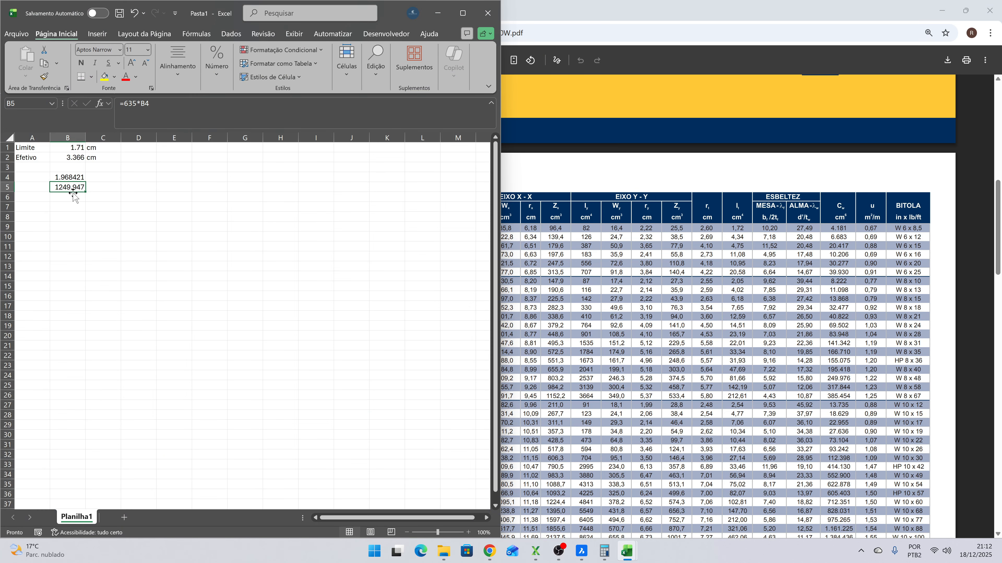
pyautogui.hotkey('alt', 'Tab')
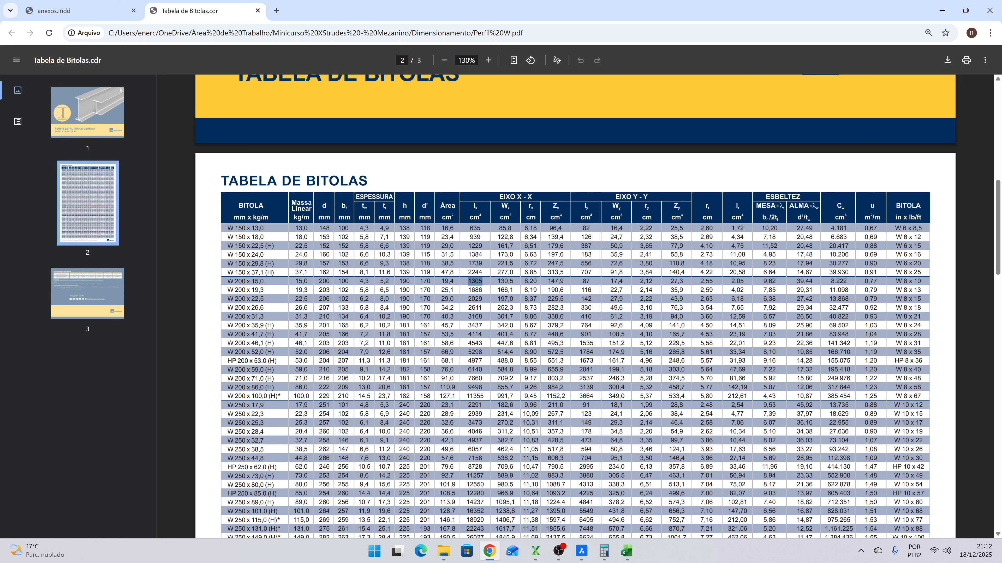
# - Set the section of frame 9 to W 200 x 15,0 in the FRAMES sheet of Mezanino.xlsx
pyautogui.moveTo(627, 557)
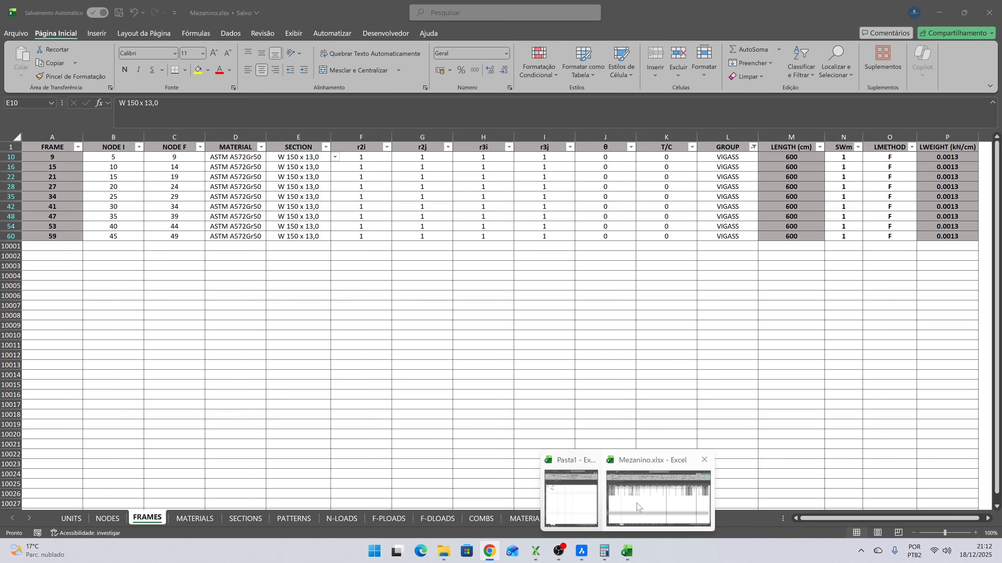
pyautogui.click(639, 507)
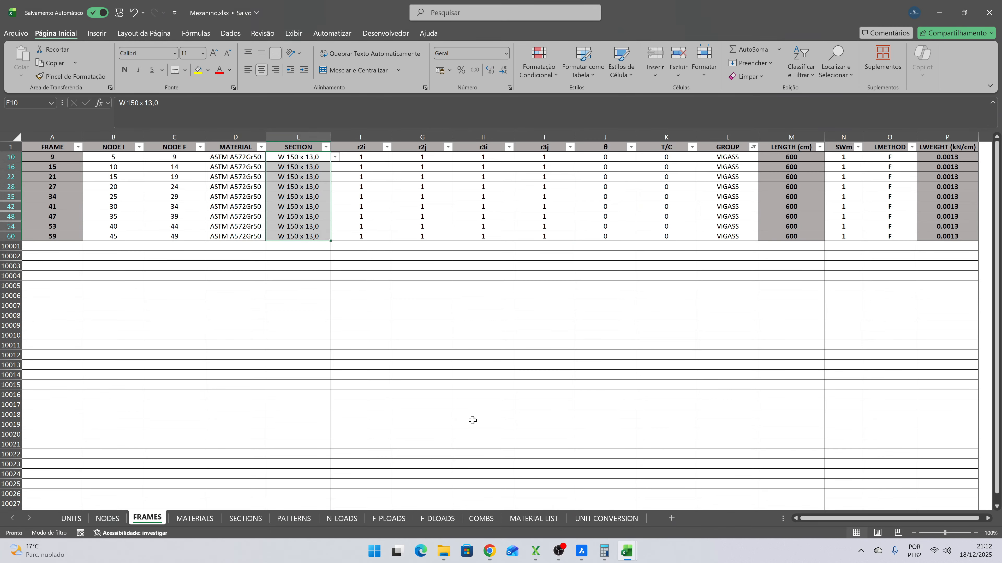
pyautogui.click(313, 284)
pyautogui.click(320, 158)
pyautogui.click(335, 157)
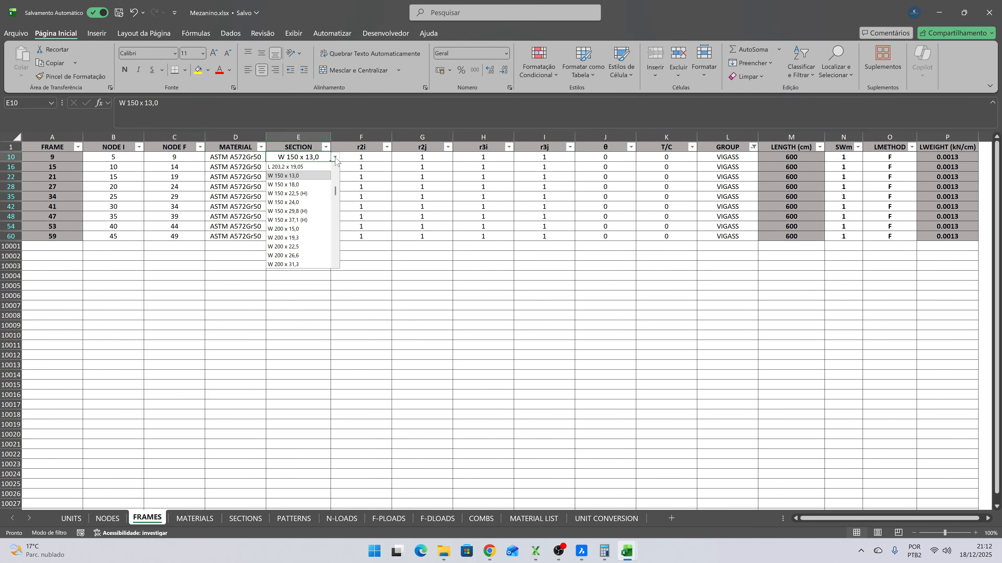
pyautogui.click(334, 195)
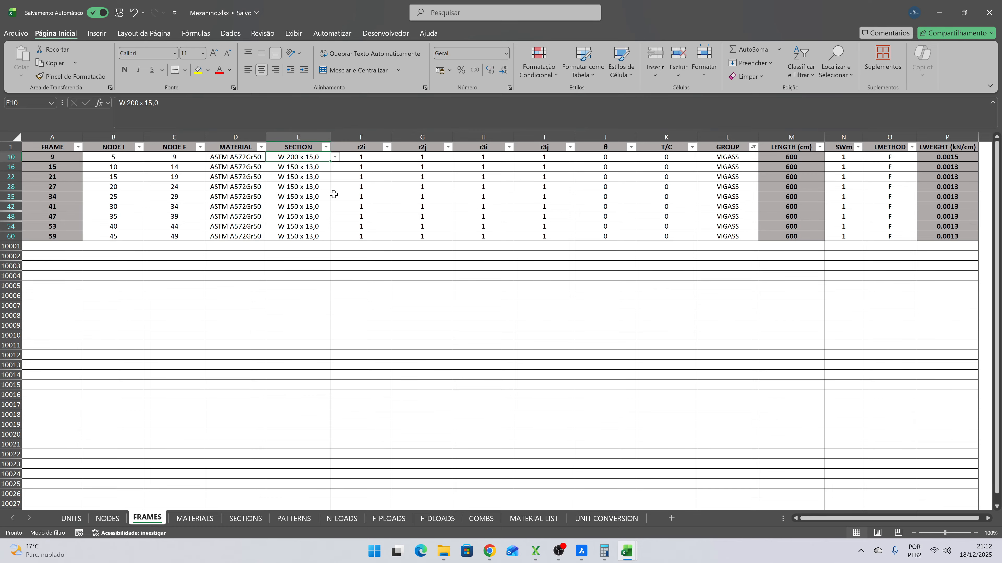
# - Copy the W 200 x 15,0 section to all the other filtered VIGASS beams, then save and close Mezanino.xlsx
pyautogui.hotkey('ctrl', 'c')
pyautogui.press('Down')
pyautogui.hotkey('shift', 'Down')
pyautogui.hotkey('shift', 'Down')
pyautogui.hotkey('shift', 'Down')
pyautogui.hotkey('shift', 'Down')
pyautogui.hotkey('shift', 'Down')
pyautogui.hotkey('shift', 'Down')
pyautogui.hotkey('shift', 'Down')
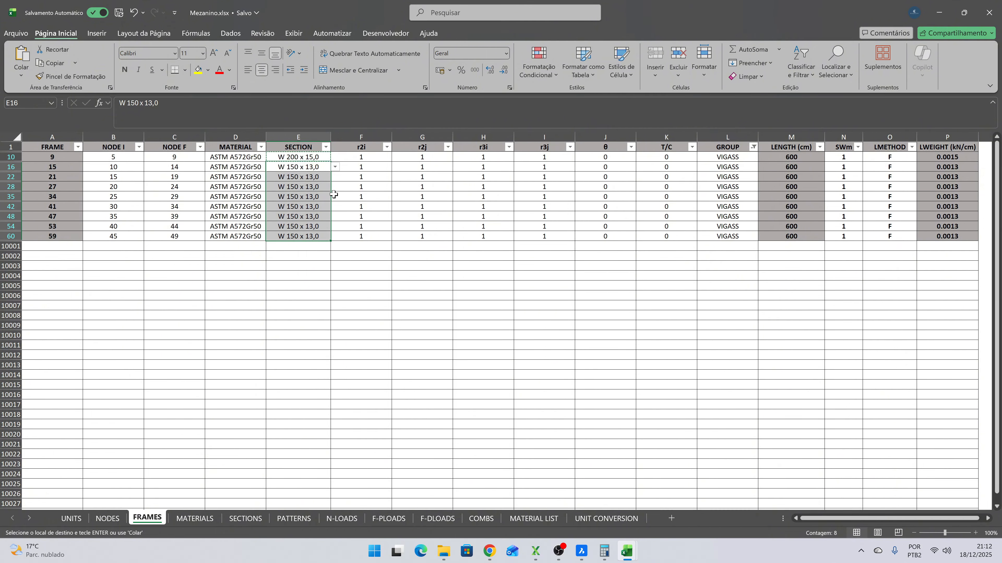
pyautogui.hotkey('ctrl', 'v')
pyautogui.click(345, 194)
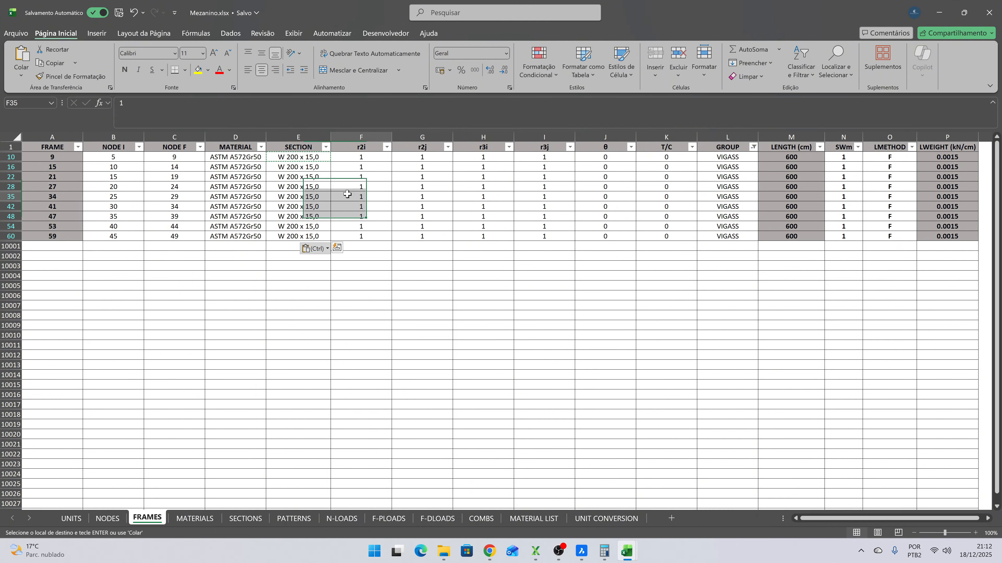
pyautogui.click(119, 12)
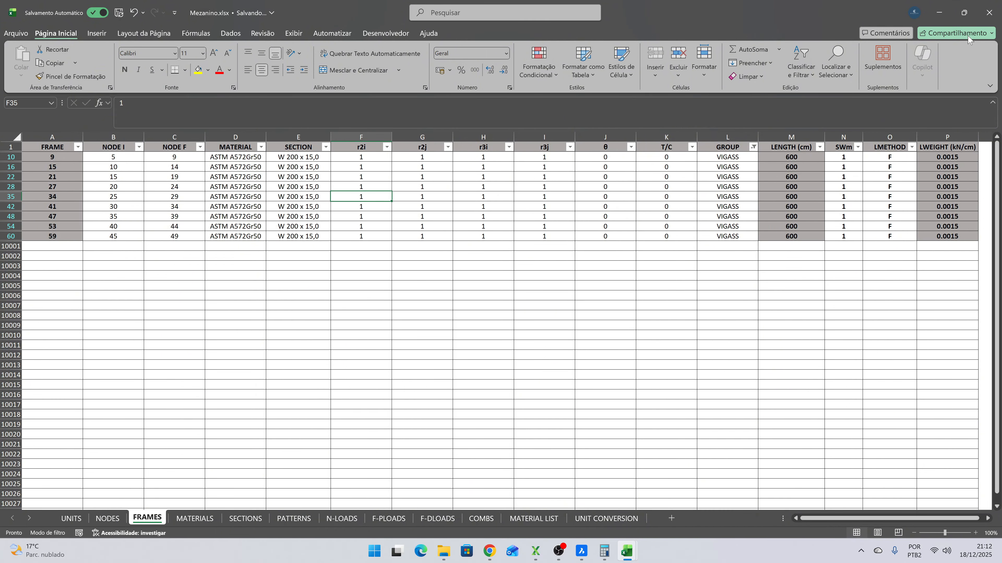
pyautogui.click(990, 12)
# - Switch to XStrudes, close the old deflection diagram and reload the Mezanino.xlsx model, dismissing the undeformed shape view
pyautogui.click(532, 549)
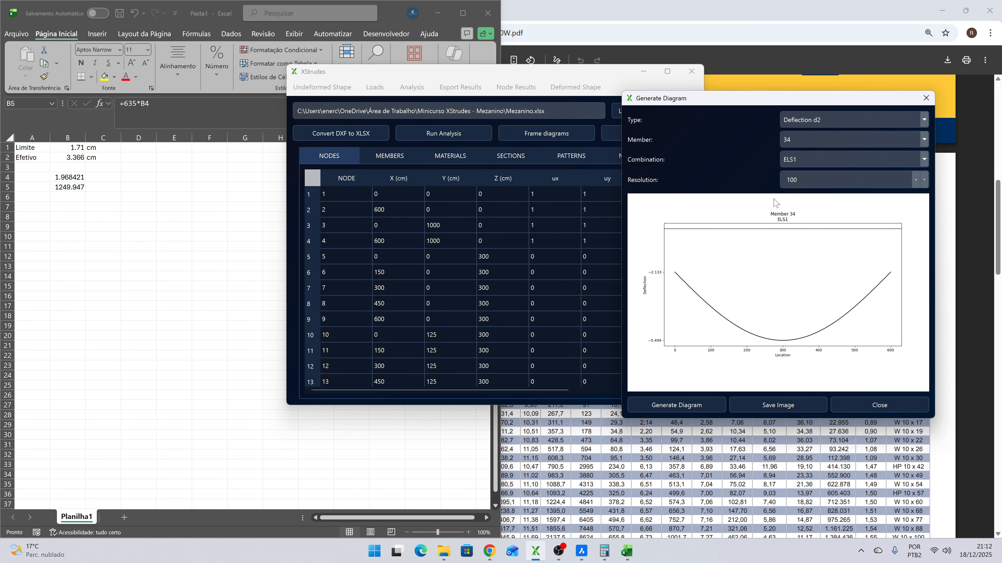
pyautogui.click(927, 97)
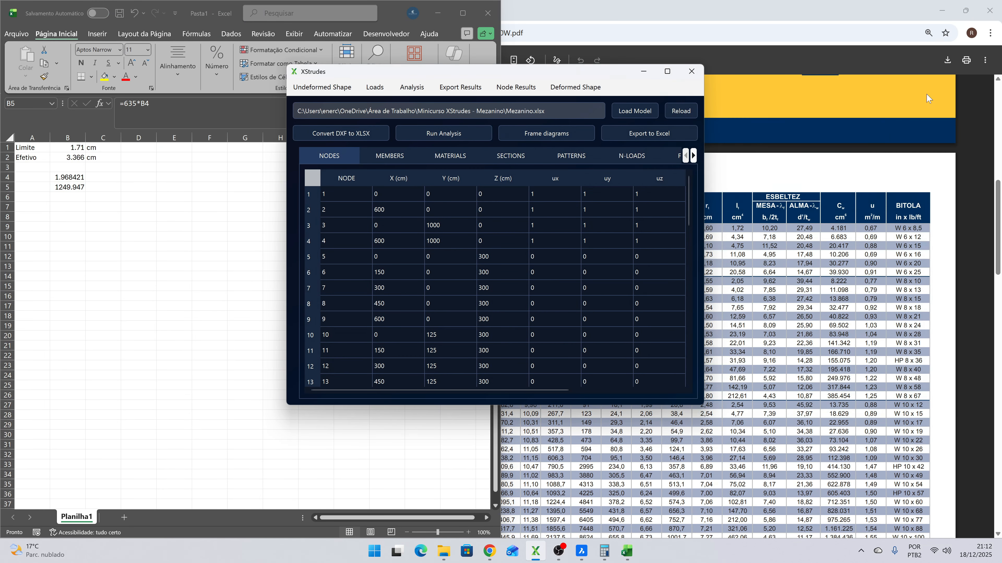
pyautogui.click(679, 112)
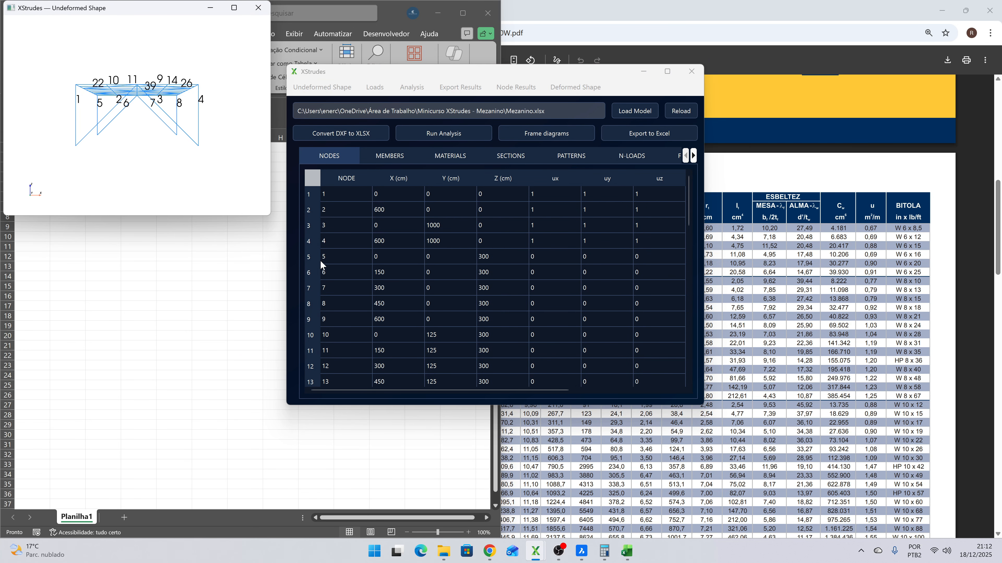
pyautogui.click(258, 8)
# - Run a linear analysis of the reloaded model and close the analysis parameters
pyautogui.click(424, 92)
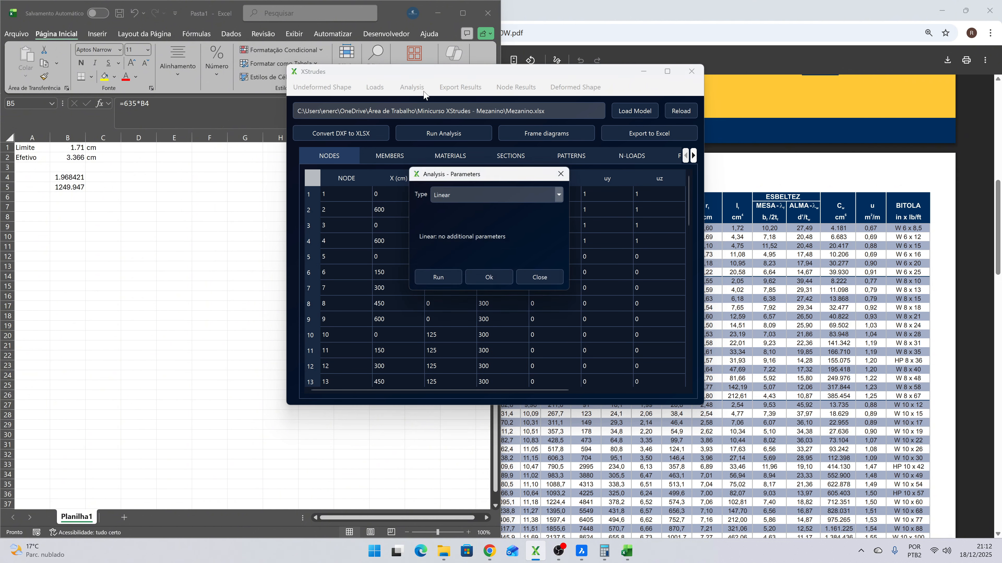
pyautogui.click(440, 279)
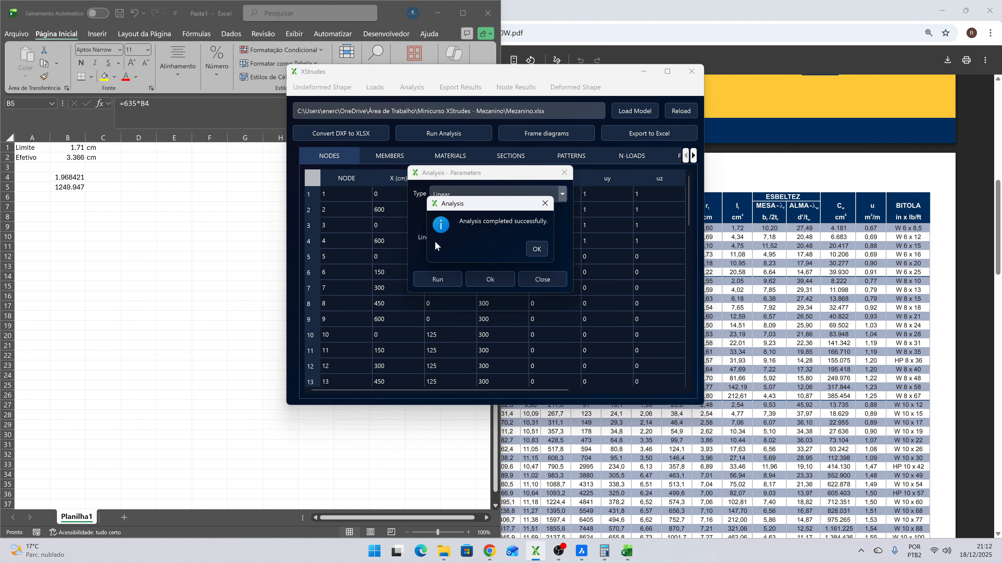
pyautogui.click(536, 253)
pyautogui.click(534, 278)
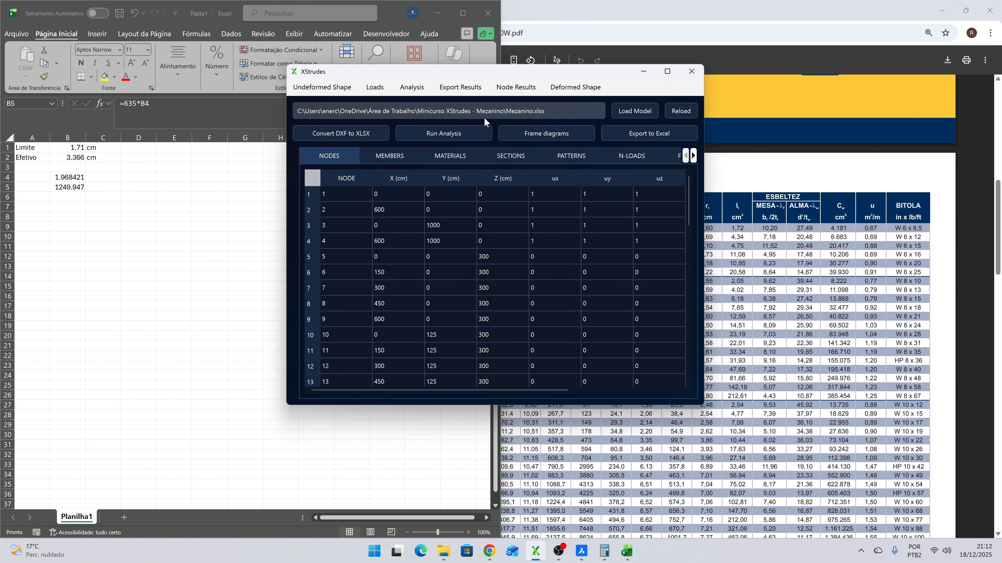
# - Generate the Deflection d2 diagram of member 34 for combination ELS1
pyautogui.click(560, 131)
pyautogui.click(524, 102)
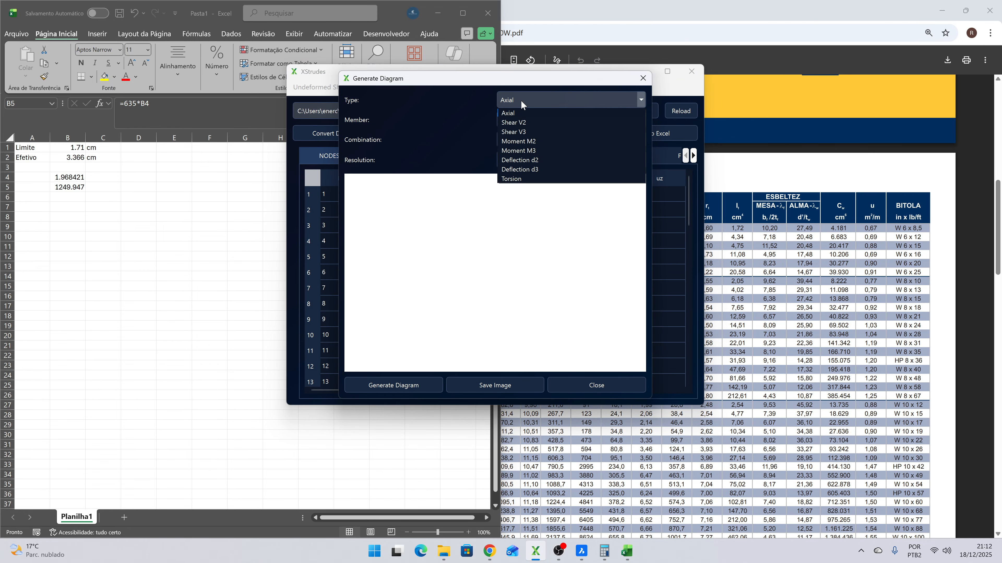
pyautogui.click(531, 161)
pyautogui.click(521, 118)
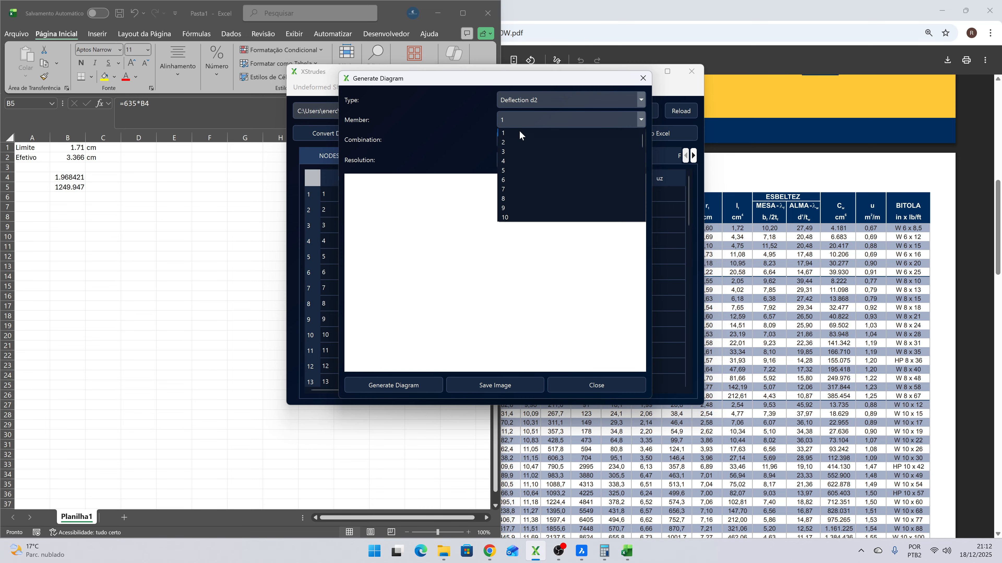
pyautogui.scroll(-5, 518, 159)
pyautogui.click(509, 217)
pyautogui.click(528, 142)
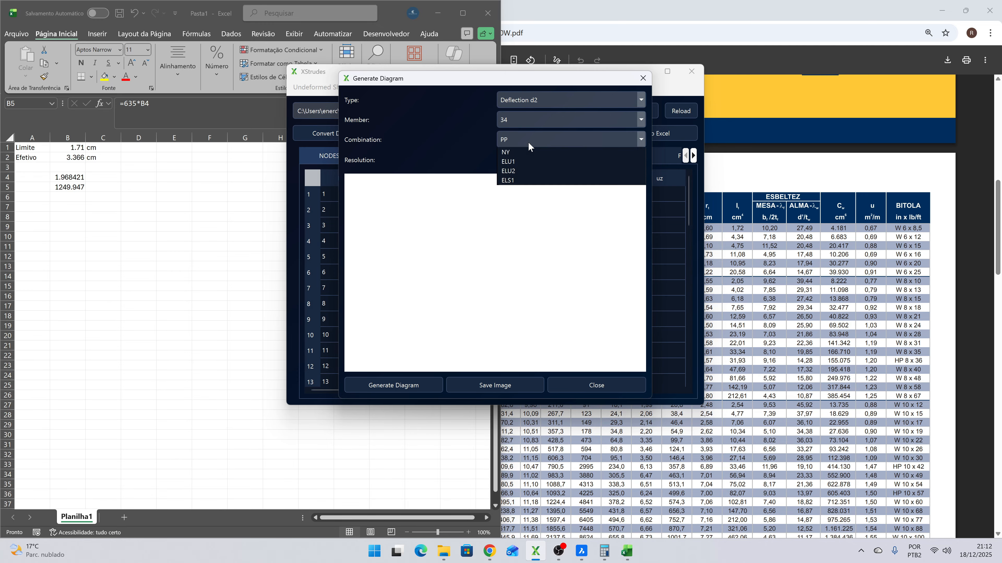
pyautogui.click(515, 222)
pyautogui.click(404, 383)
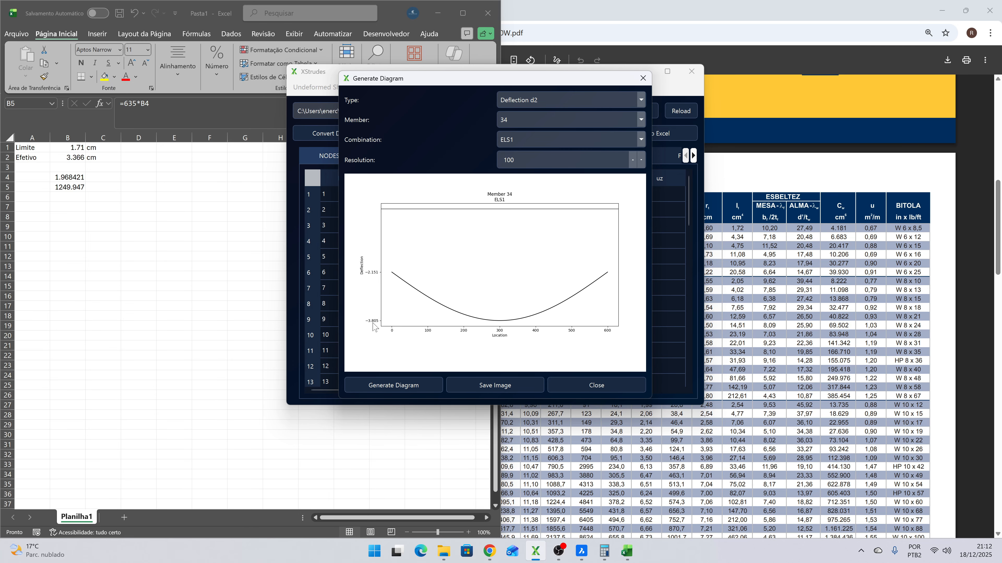
# - Replace the first term of the effective deflection formula in cell B2 of Pasta1 with 3.805
pyautogui.click(78, 158)
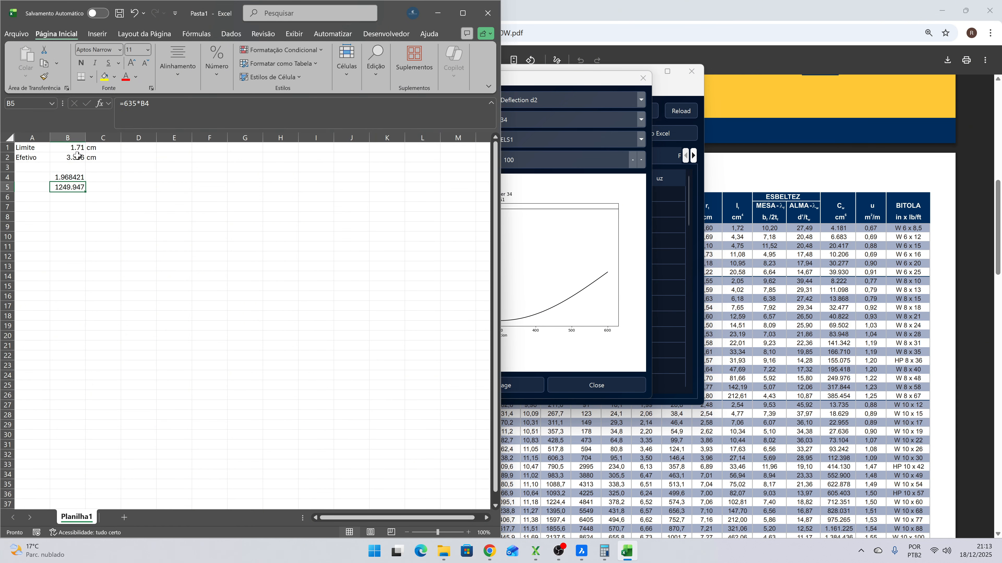
pyautogui.click(77, 156)
pyautogui.moveTo(141, 105); pyautogui.dragTo(123, 104)
pyautogui.write('3.')
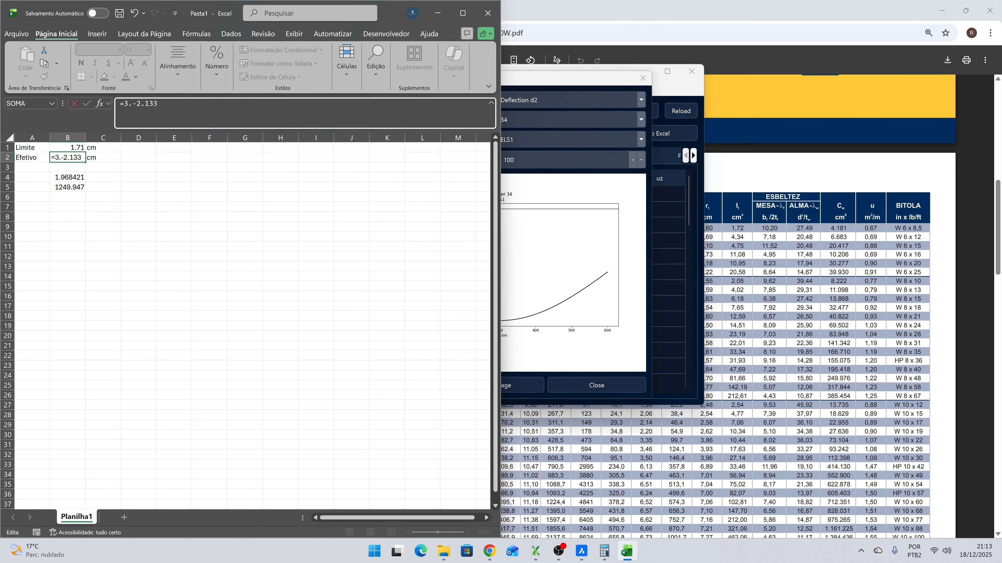
pyautogui.write('805')
pyautogui.click(240, 228)
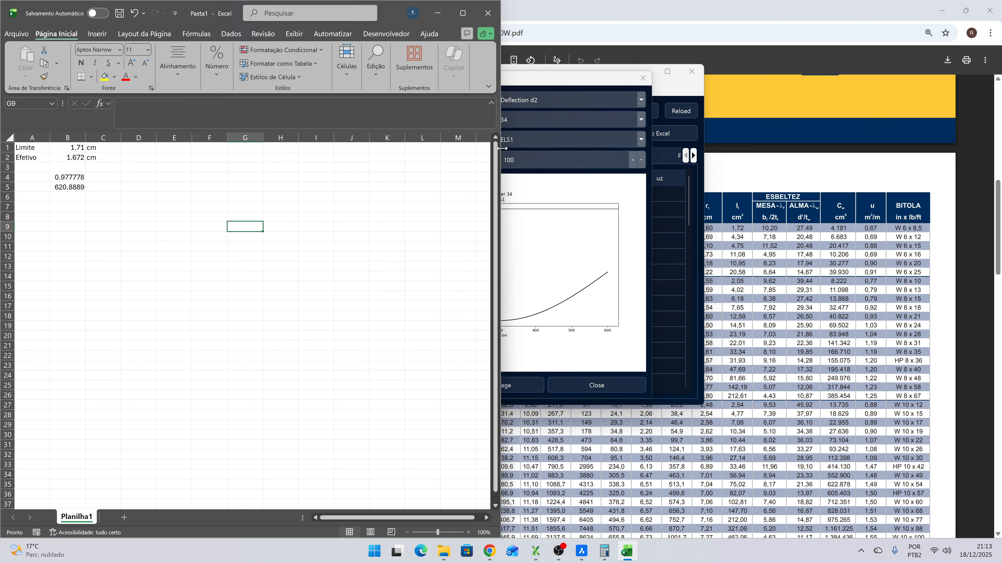
# - Check the end deflection in the member 34 diagram and correct the formula in B2 to =3.805-2.151
pyautogui.click(578, 80)
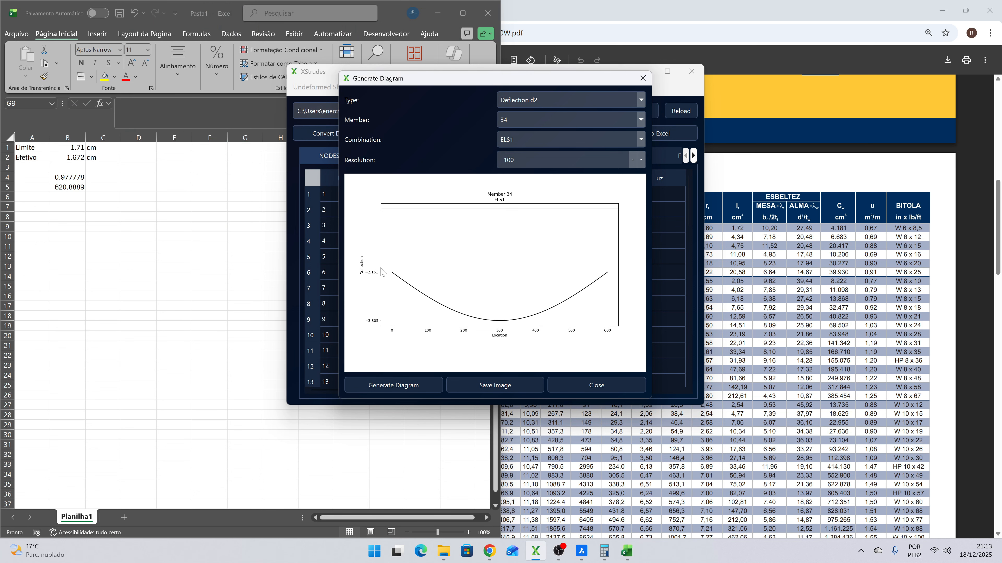
pyautogui.click(72, 195)
pyautogui.click(72, 158)
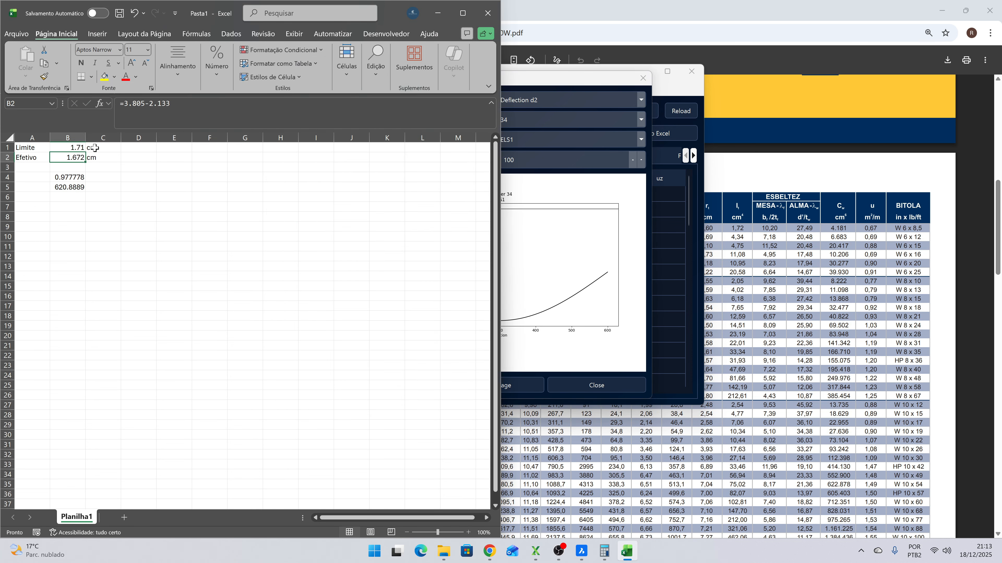
pyautogui.press('F2')
pyautogui.press('BackSpace')
pyautogui.press('BackSpace')
pyautogui.write('51')
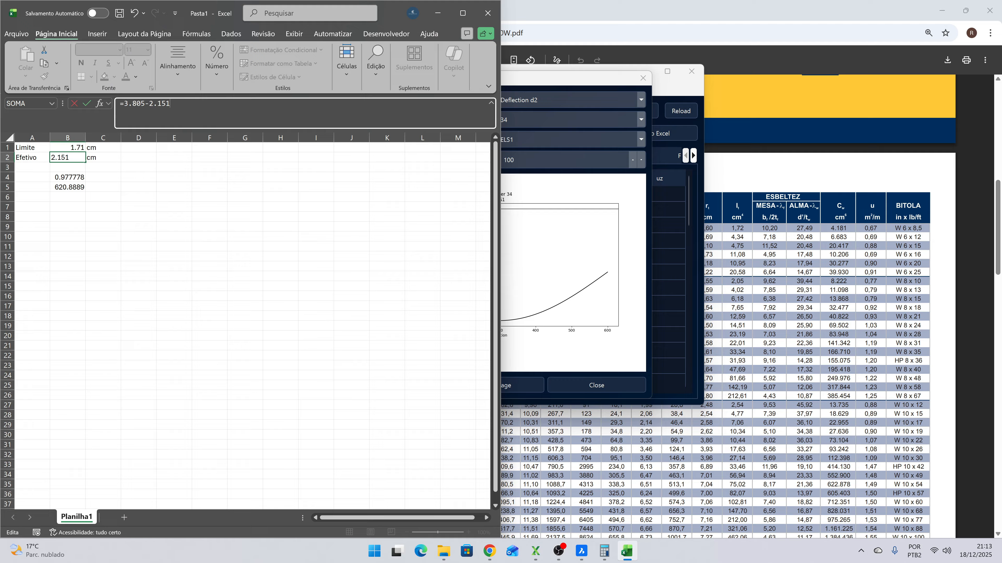
pyautogui.press('Return')
pyautogui.press('Up')
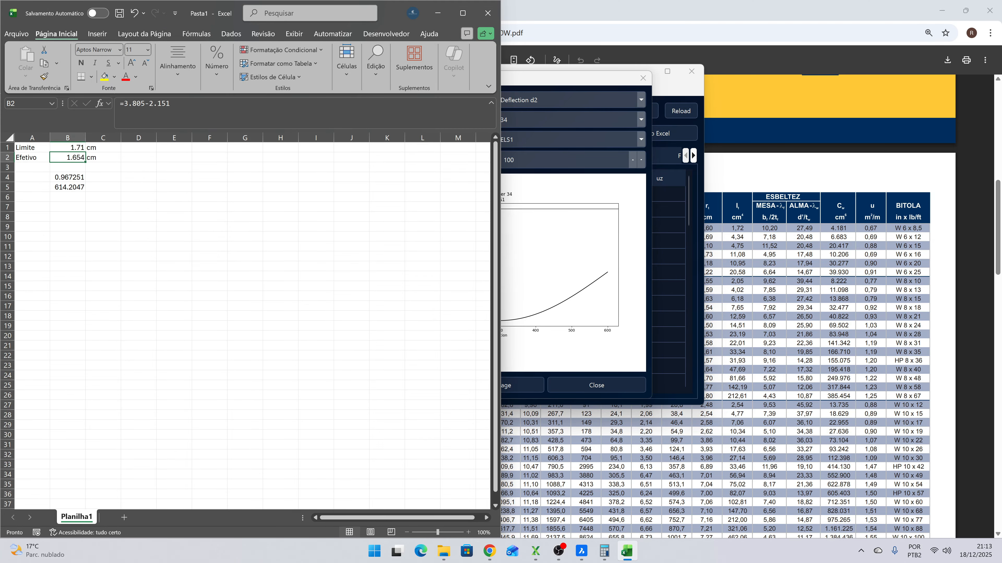
pyautogui.press('Down')
pyautogui.press('Down')
pyautogui.press('Up')
pyautogui.press('Up')
pyautogui.press('Up')
pyautogui.press('Down')
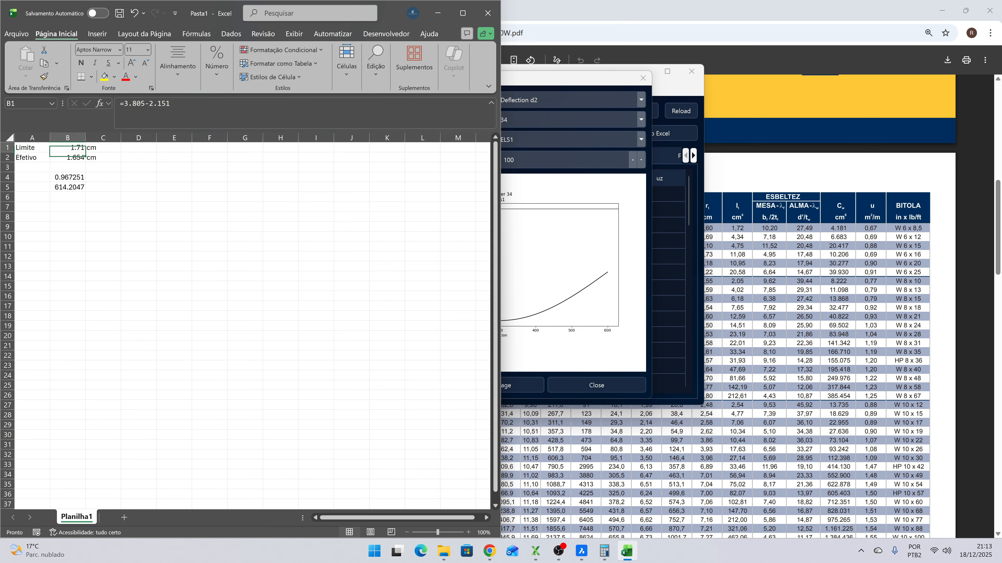
pyautogui.press('Up')
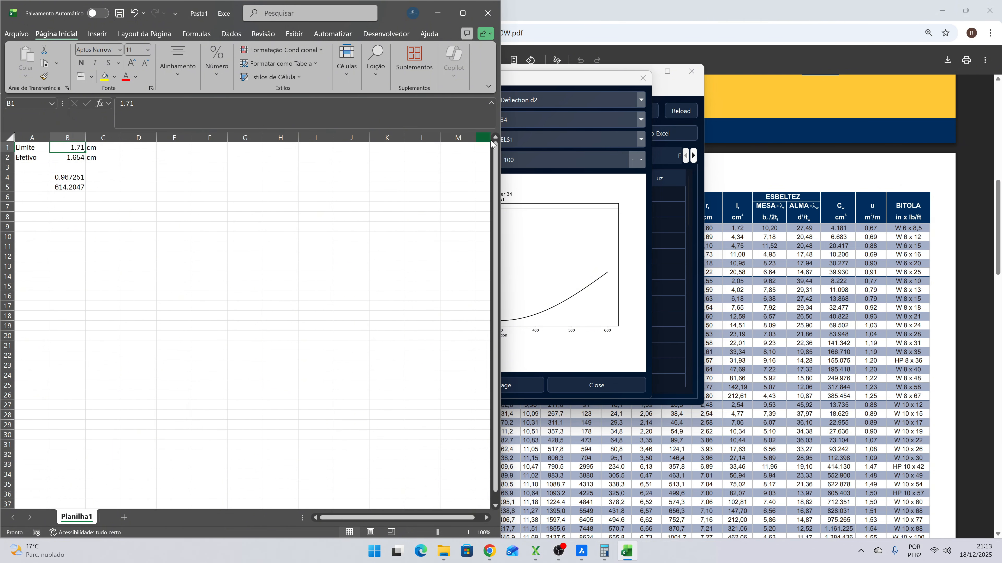
# - Close the member 34 diagram and inspect the mezzanine's undeformed shape with member labels, closing the view when done
pyautogui.click(566, 82)
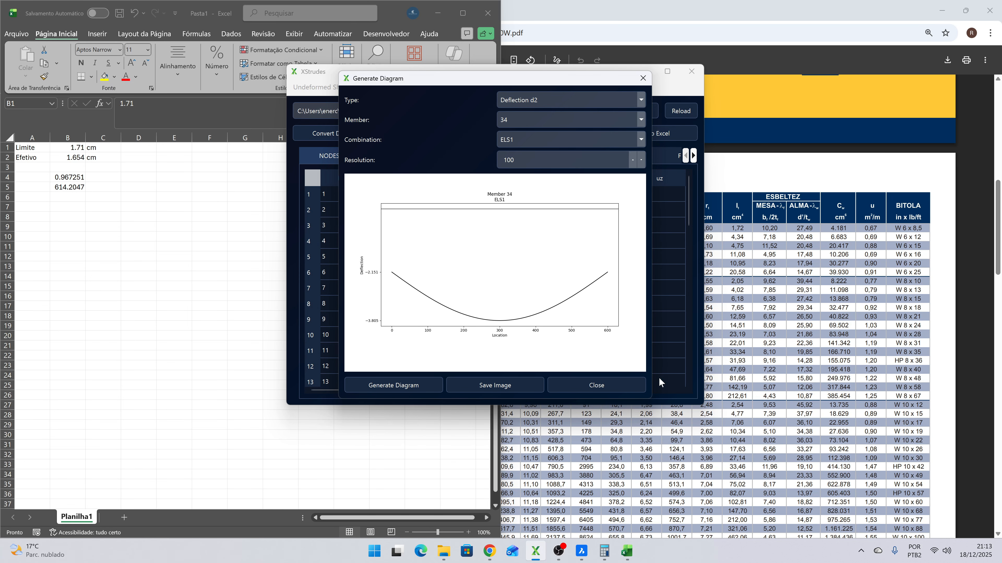
pyautogui.click(614, 387)
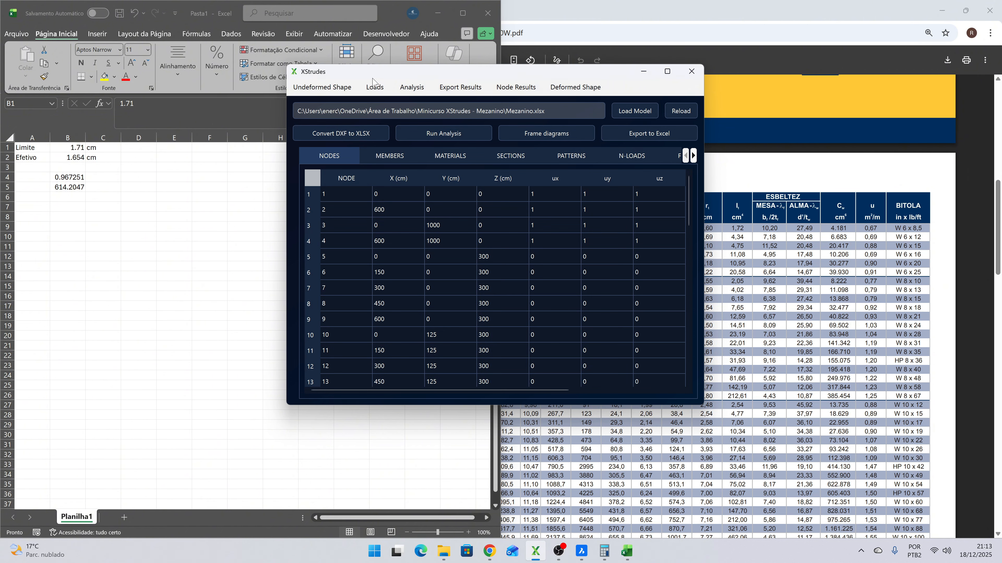
pyautogui.click(315, 90)
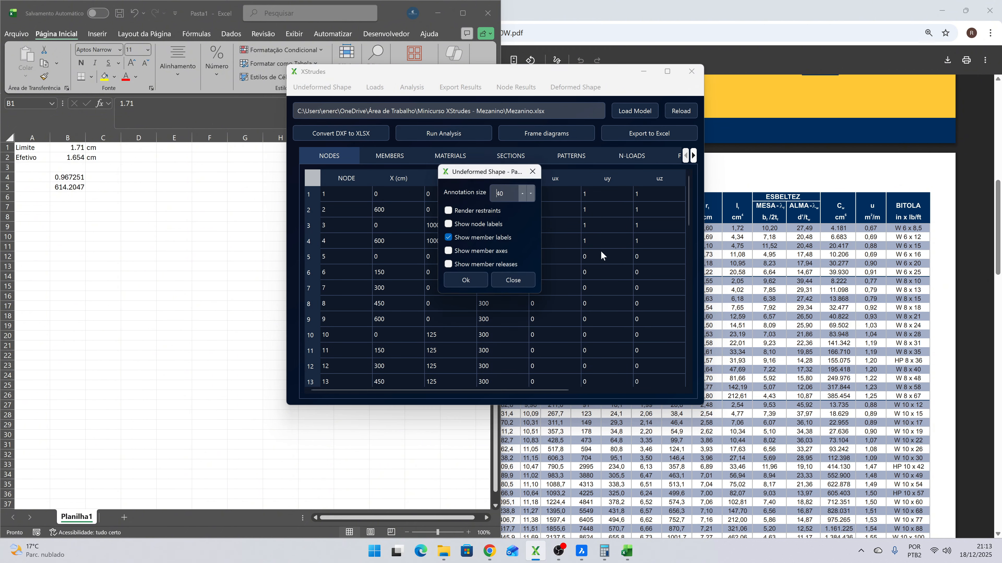
pyautogui.click(465, 284)
pyautogui.moveTo(115, 88); pyautogui.dragTo(164, 137)
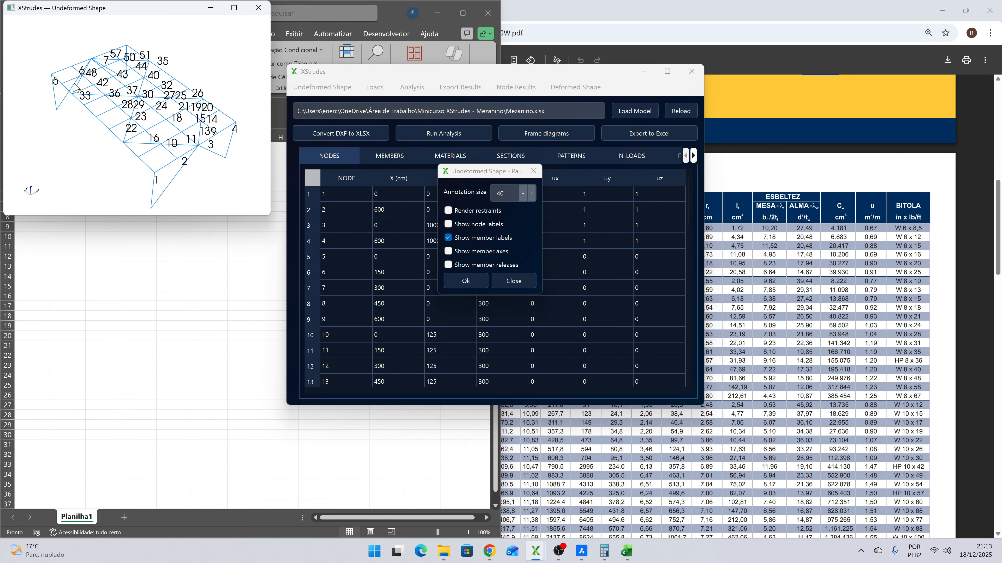
pyautogui.scroll(3, 75, 87)
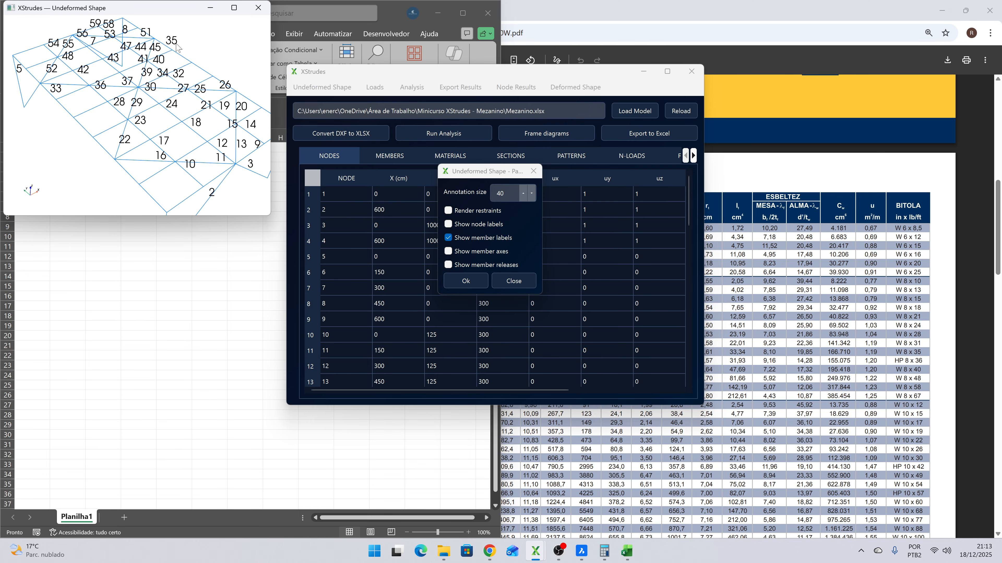
pyautogui.click(258, 7)
pyautogui.click(513, 281)
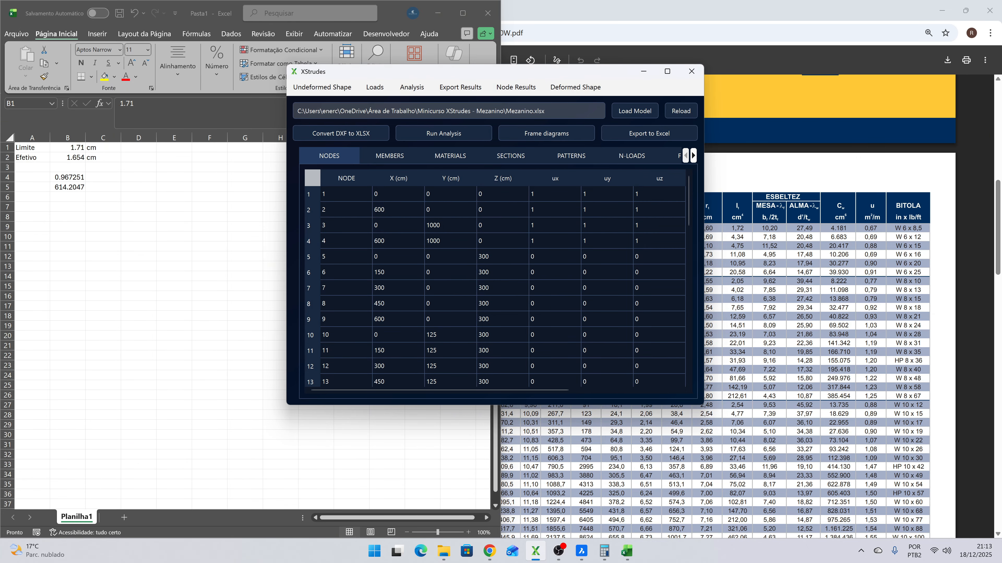
# - In the Pasta1 workbook, set the deflection limit in cell B1 to =1000/350
pyautogui.click(148, 276)
pyautogui.click(78, 157)
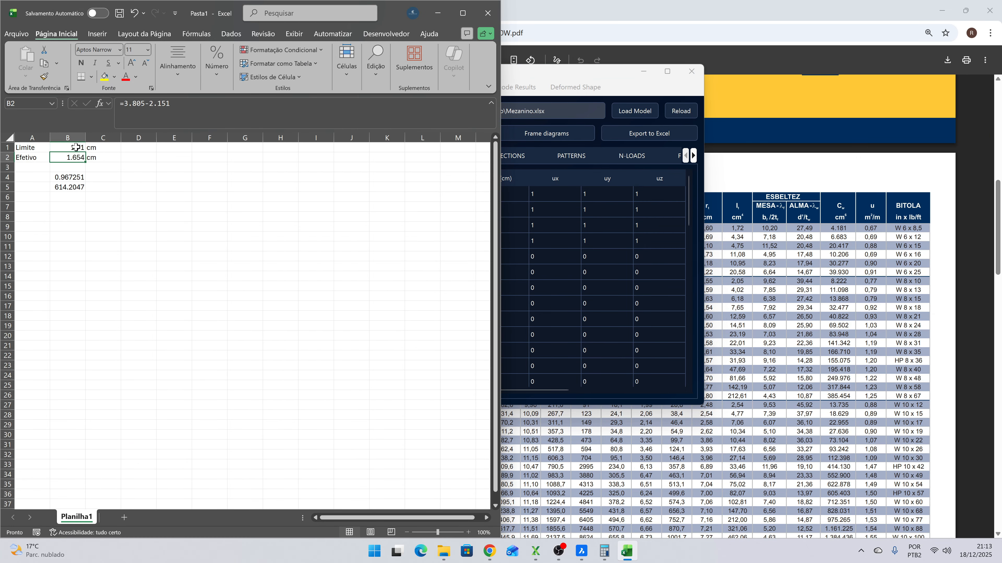
pyautogui.click(76, 148)
pyautogui.doubleClick(127, 103)
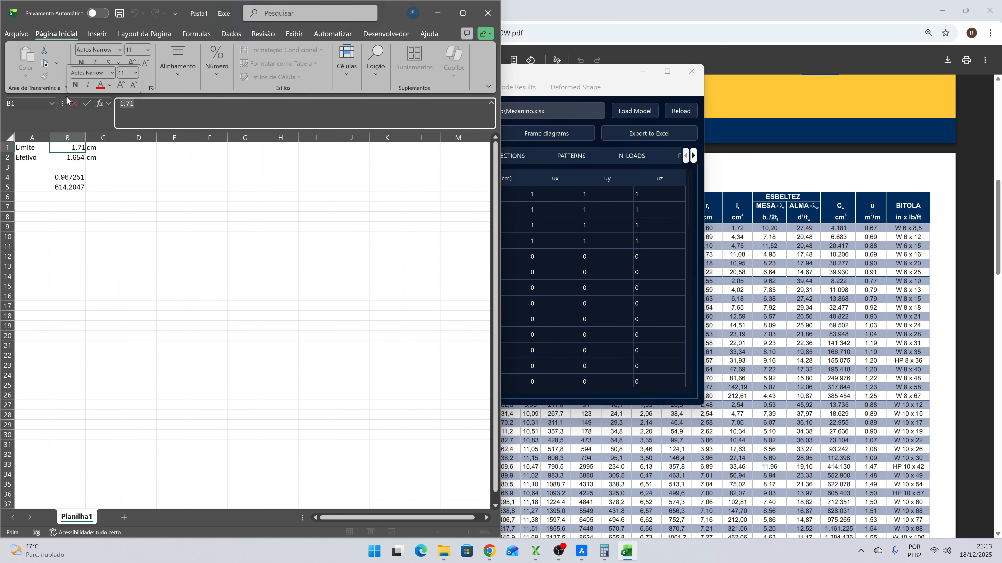
pyautogui.write('=1000')
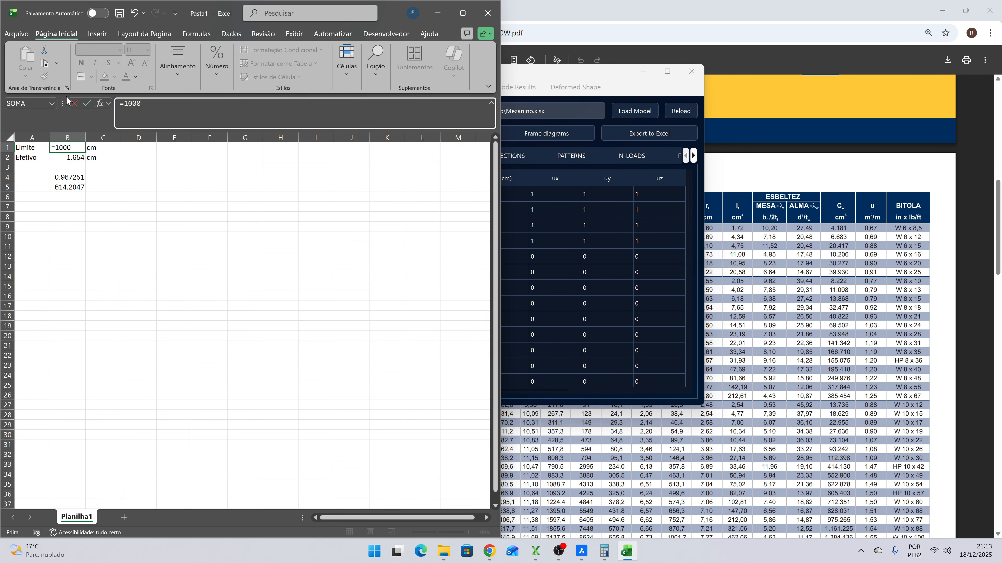
pyautogui.write('/350')
pyautogui.press('Return')
pyautogui.press('Up')
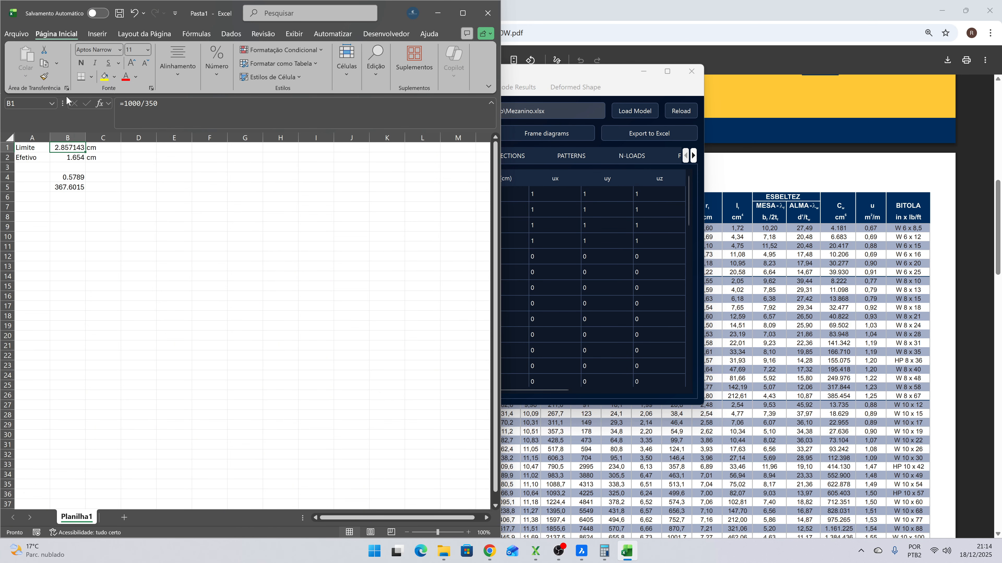
# - Switch to XStrudes and generate the Deflection d2 diagram of member 33 for combination ELS1, closing it after reading it
pyautogui.doubleClick(530, 74)
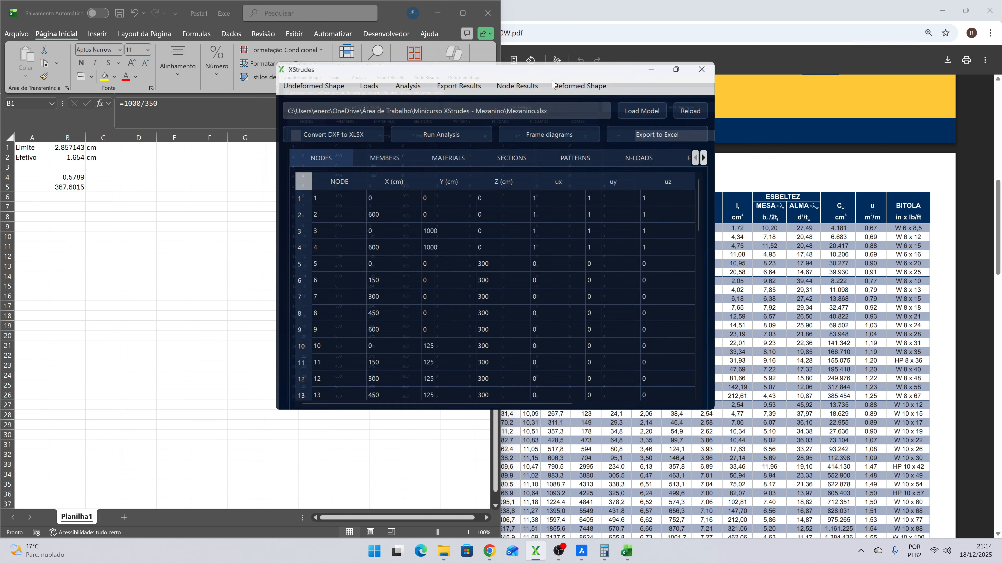
pyautogui.click(965, 6)
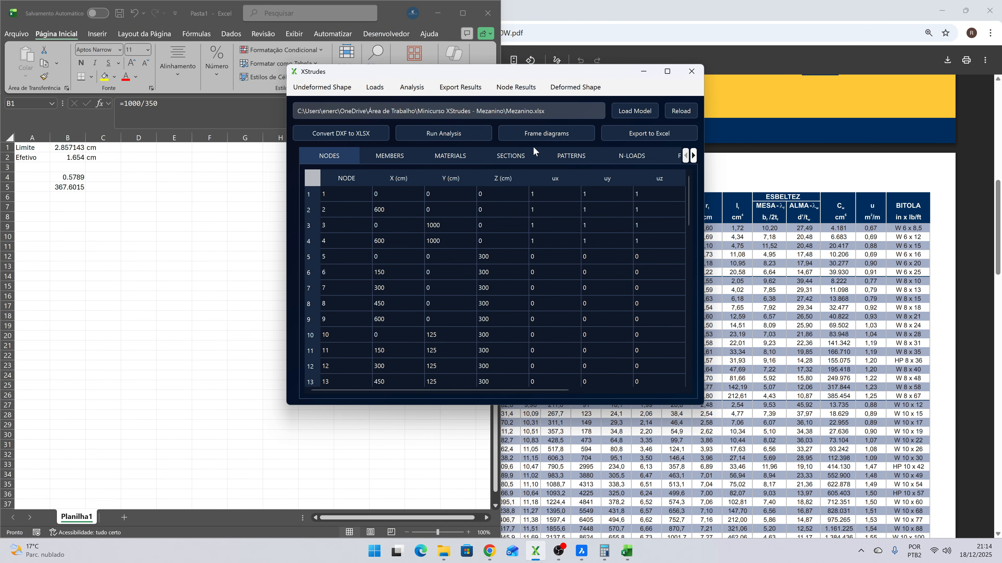
pyautogui.click(546, 134)
pyautogui.click(529, 100)
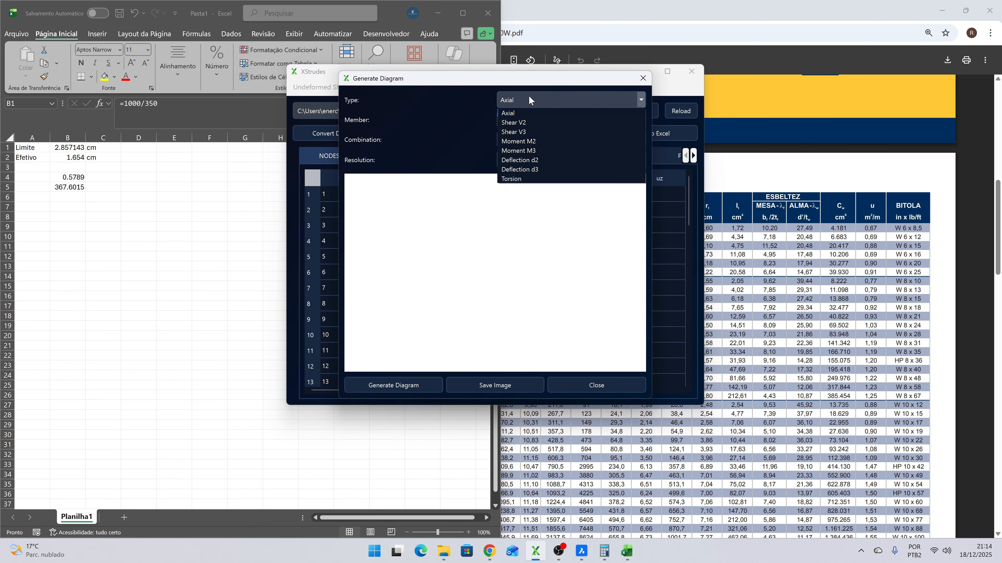
pyautogui.click(529, 160)
pyautogui.click(515, 119)
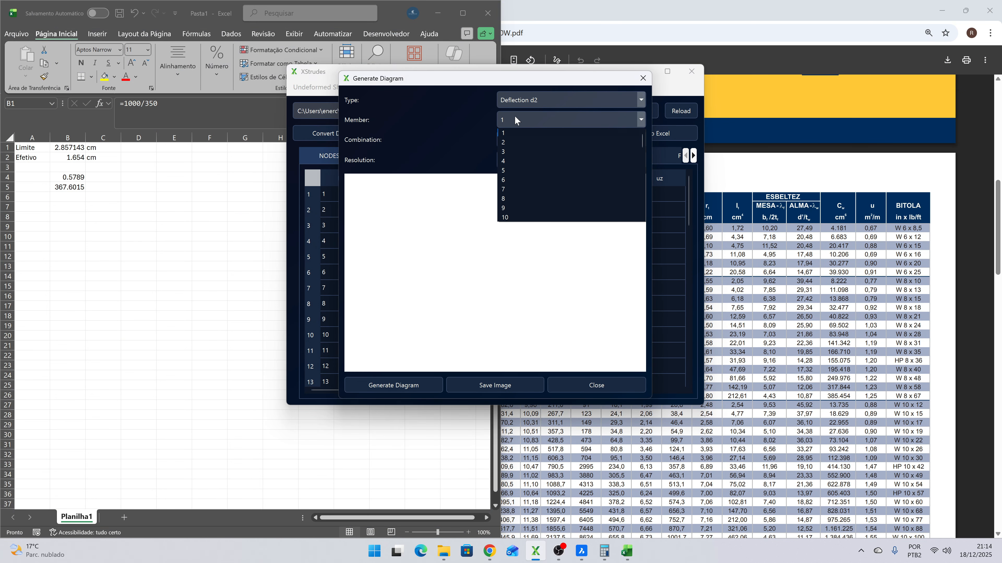
pyautogui.write('33')
pyautogui.press('Return')
pyautogui.click(520, 134)
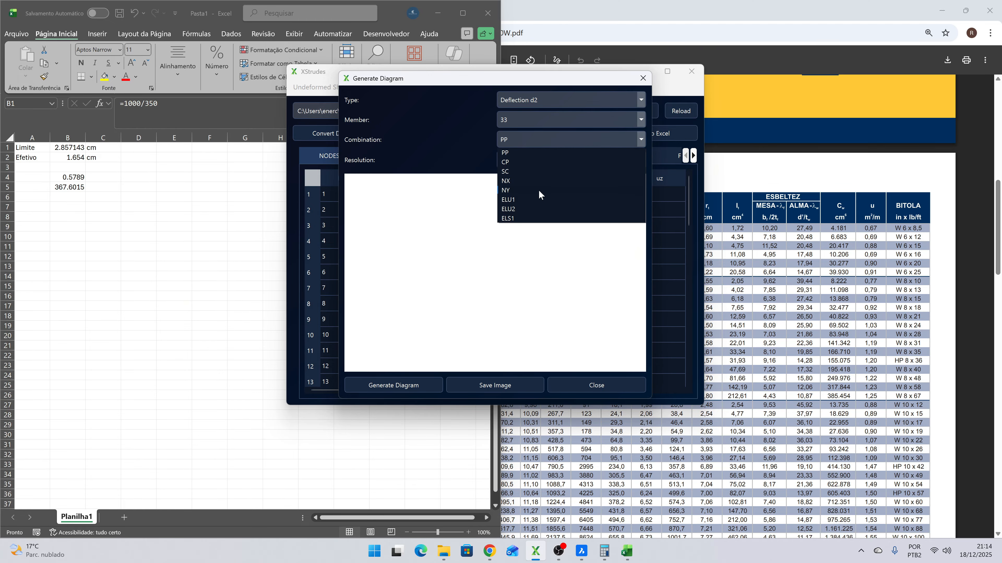
pyautogui.click(511, 217)
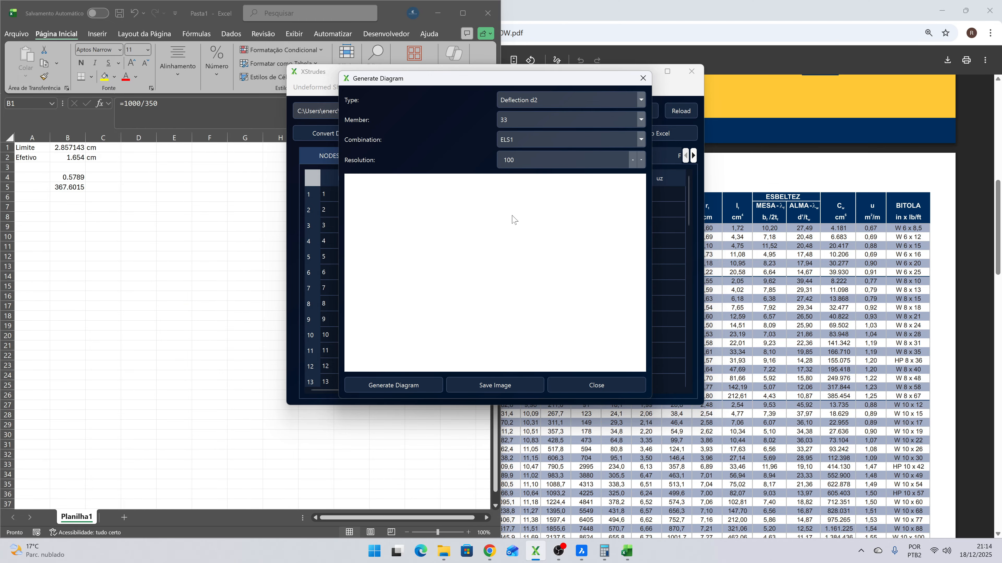
pyautogui.click(389, 386)
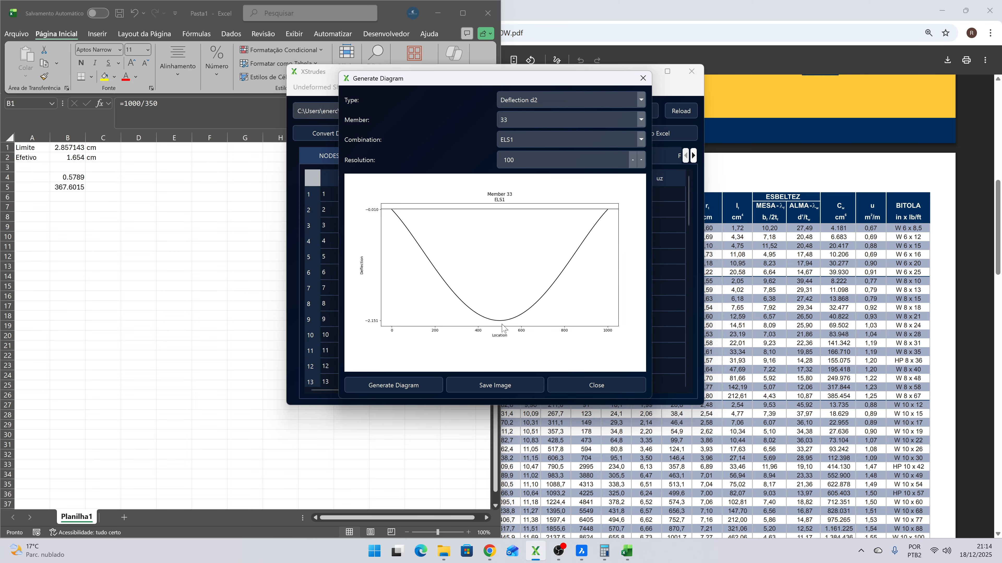
pyautogui.click(596, 386)
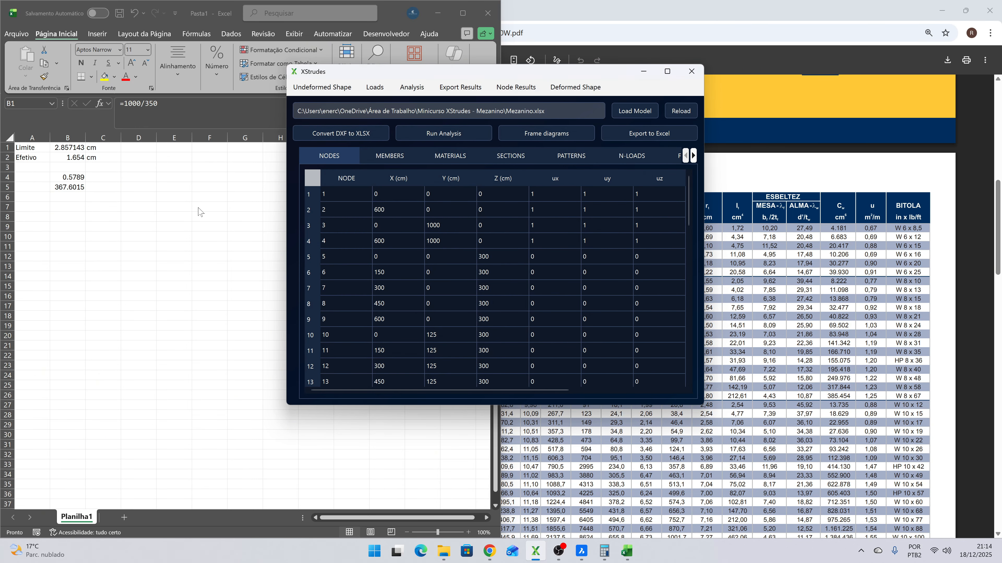
# - In the Pasta1 workbook, label cell A7 as H and enter the height 300 in B7
pyautogui.click(199, 212)
pyautogui.click(43, 198)
pyautogui.press('Down')
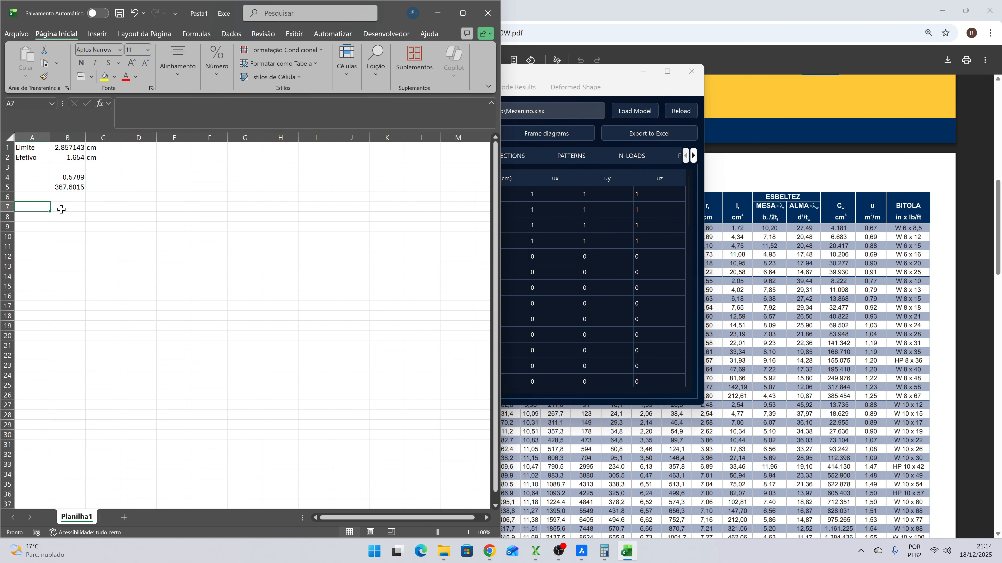
pyautogui.write('H')
pyautogui.press('Tab')
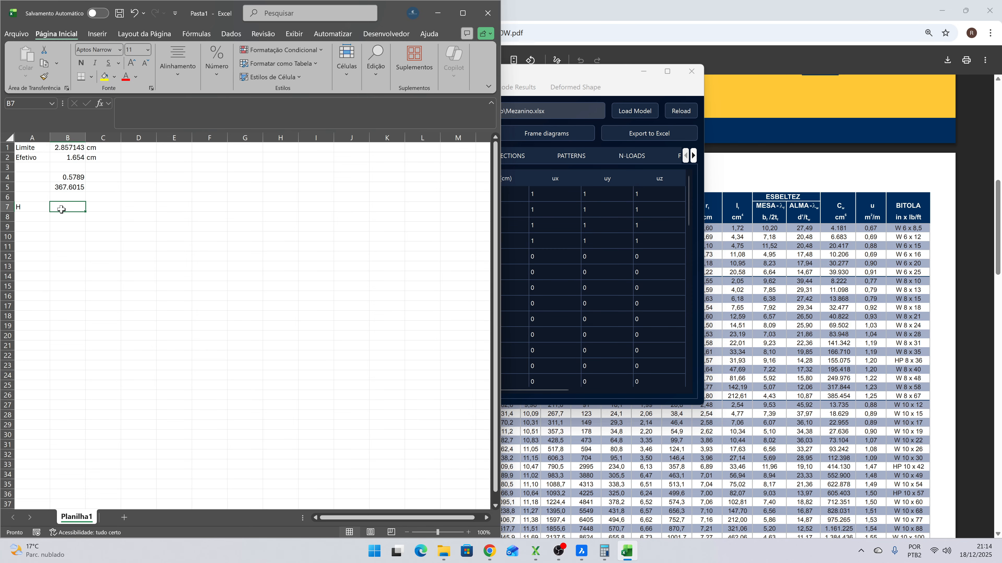
pyautogui.write('300')
pyautogui.press('Return')
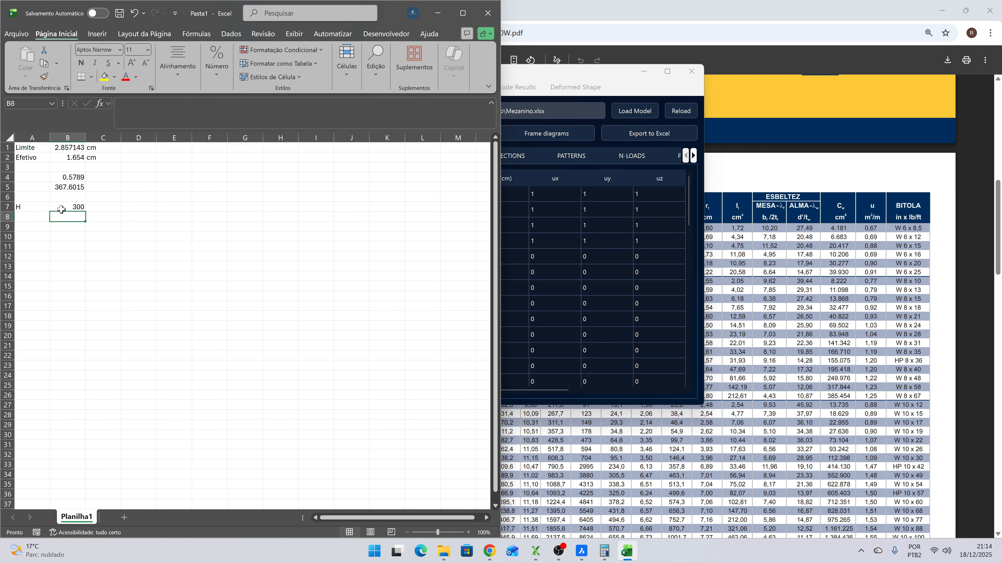
# - Label cell A8 as Lim and calculate the displacement limit in B8 as =B7/300
pyautogui.press('Left')
pyautogui.press('Right')
pyautogui.press('Up')
pyautogui.press('Left')
pyautogui.press('Down')
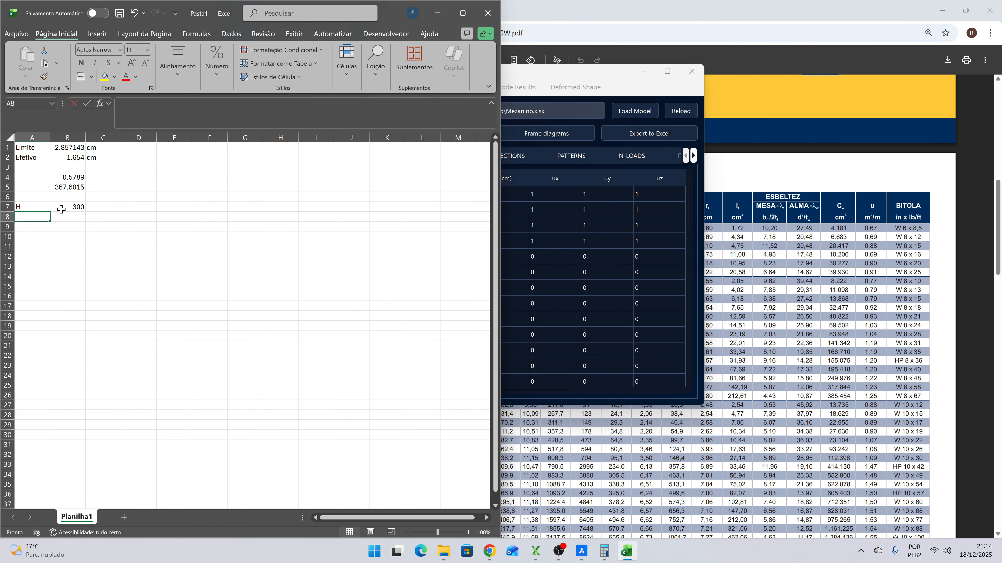
pyautogui.write('Lim')
pyautogui.press('Tab')
pyautogui.write('=')
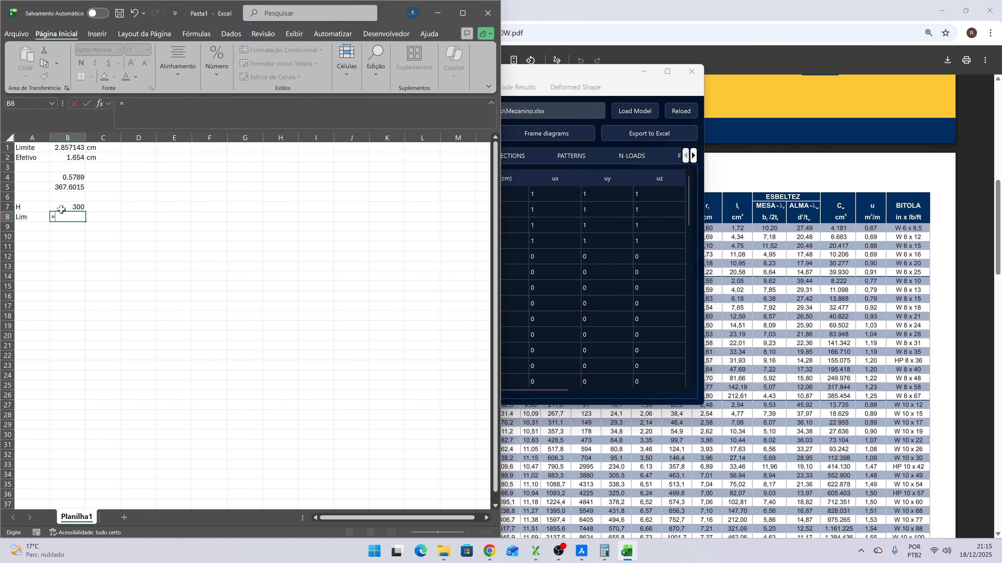
pyautogui.press('Up')
pyautogui.write('/300')
pyautogui.press('Return')
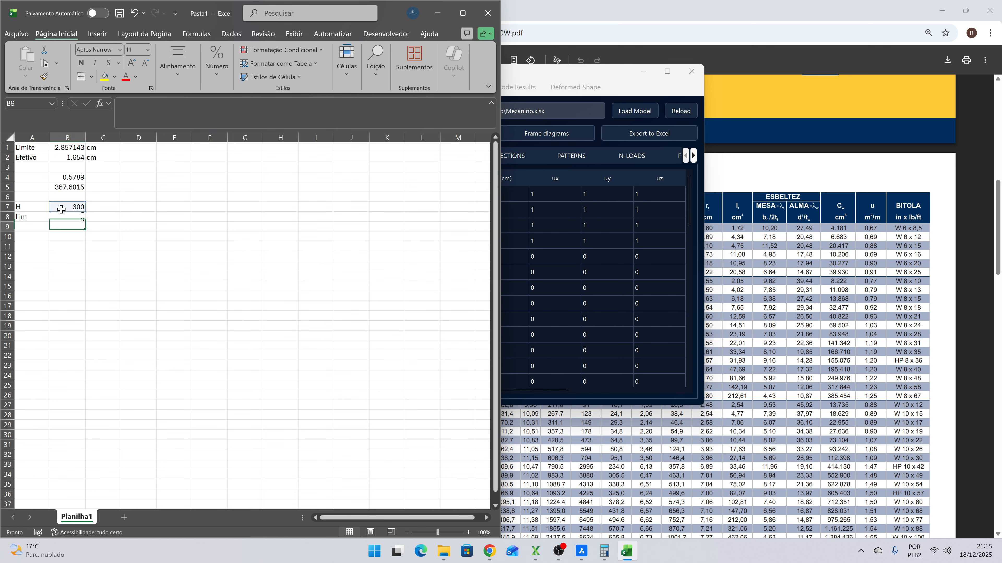
# - Add the unit cm in cell C8 beside the displacement limit
pyautogui.press('Up')
pyautogui.press('Right')
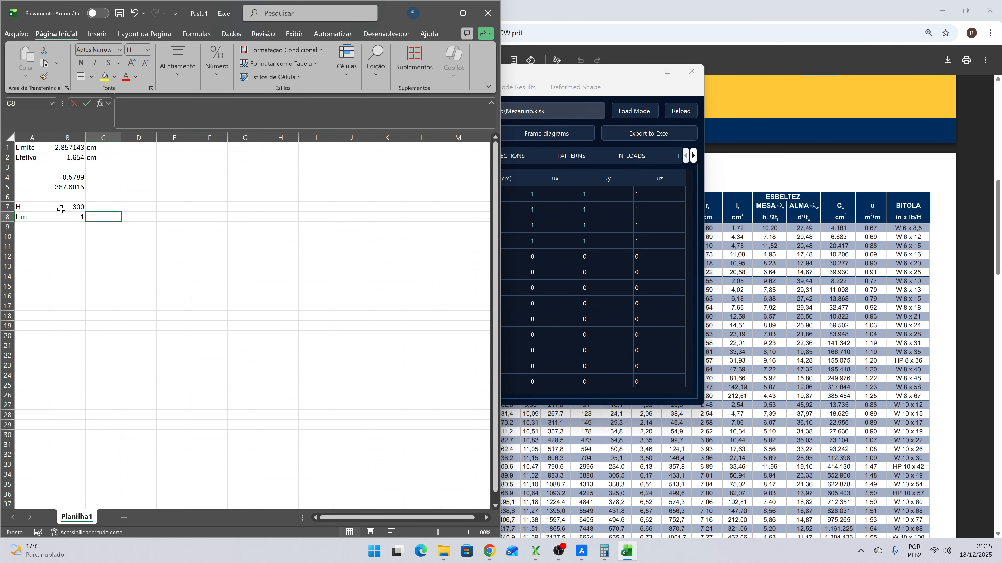
pyautogui.write('cm')
pyautogui.press('Return')
# - Switch to XStrudes and inspect the deformed shape for combination ELS1 with component X, closing the view and its parameters when done
pyautogui.click(554, 112)
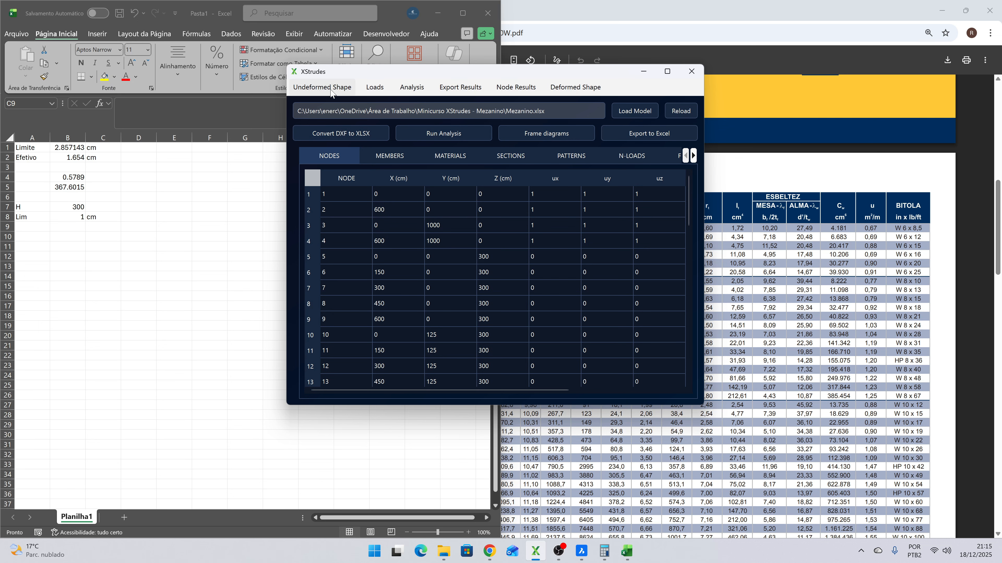
pyautogui.click(575, 87)
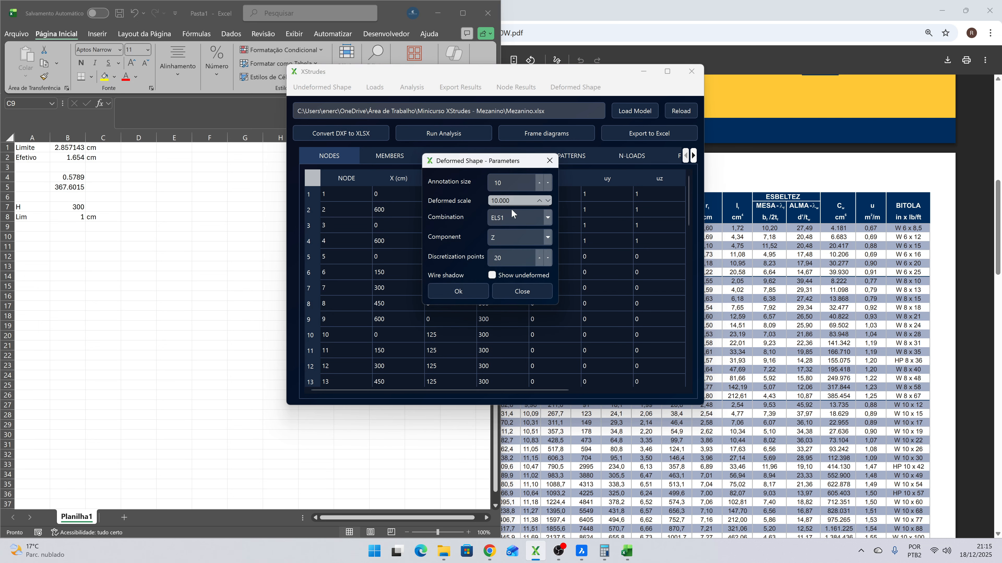
pyautogui.click(521, 217)
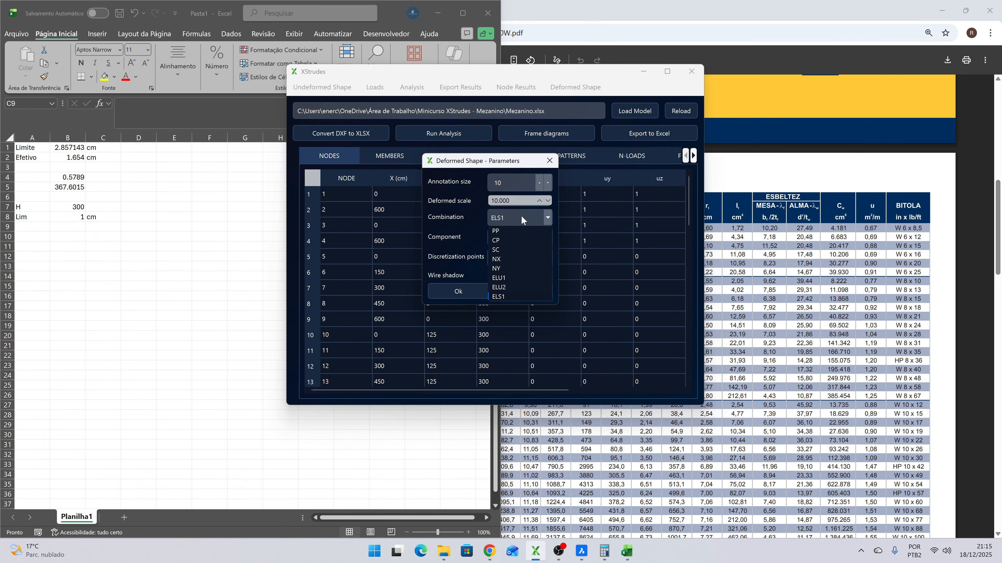
pyautogui.click(521, 216)
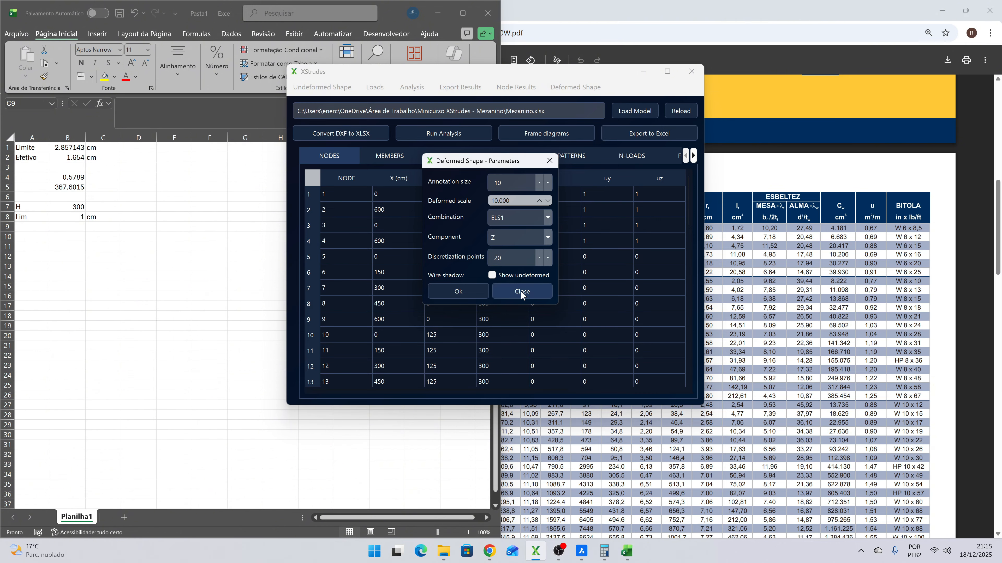
pyautogui.click(518, 236)
pyautogui.click(507, 261)
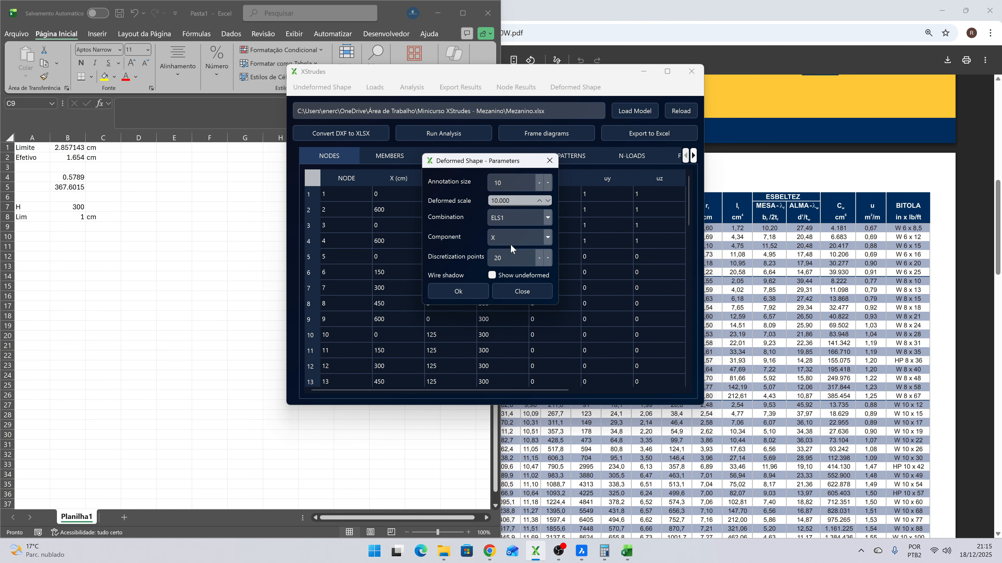
pyautogui.click(475, 288)
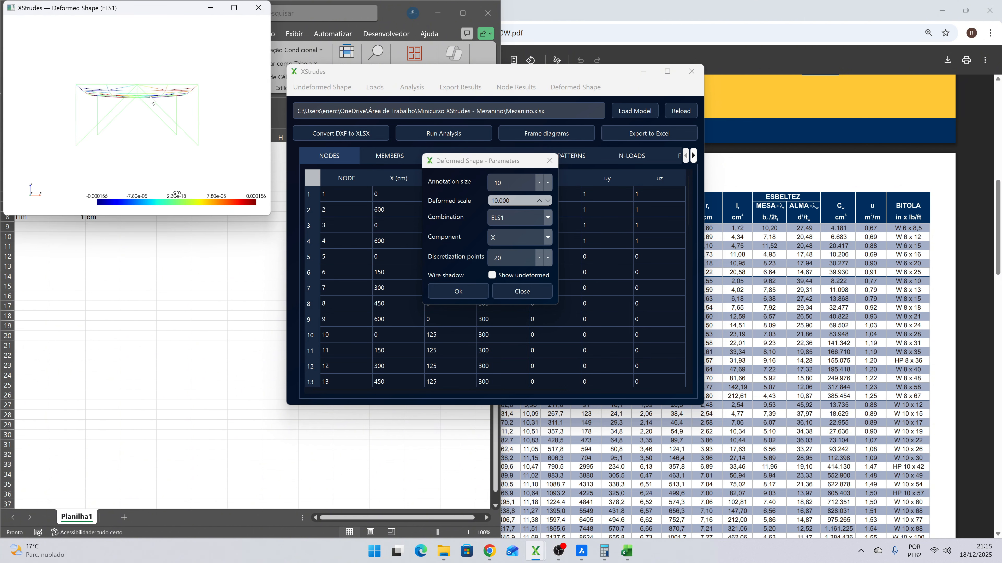
pyautogui.moveTo(154, 101); pyautogui.dragTo(176, 114)
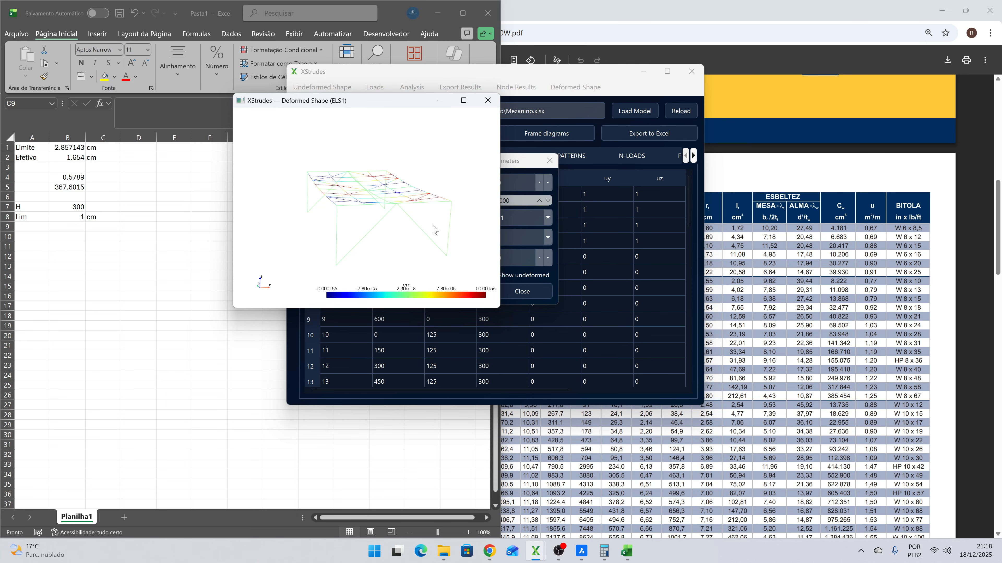
pyautogui.click(488, 100)
pyautogui.click(512, 298)
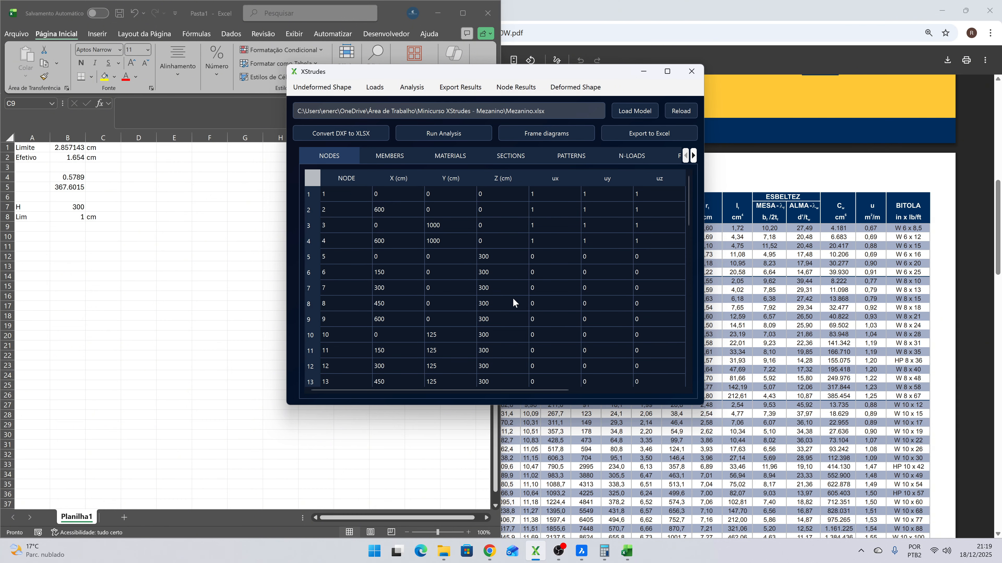
# - Generate the Moment M3 frame diagram of member 34 for combination ELU1
pyautogui.click(536, 137)
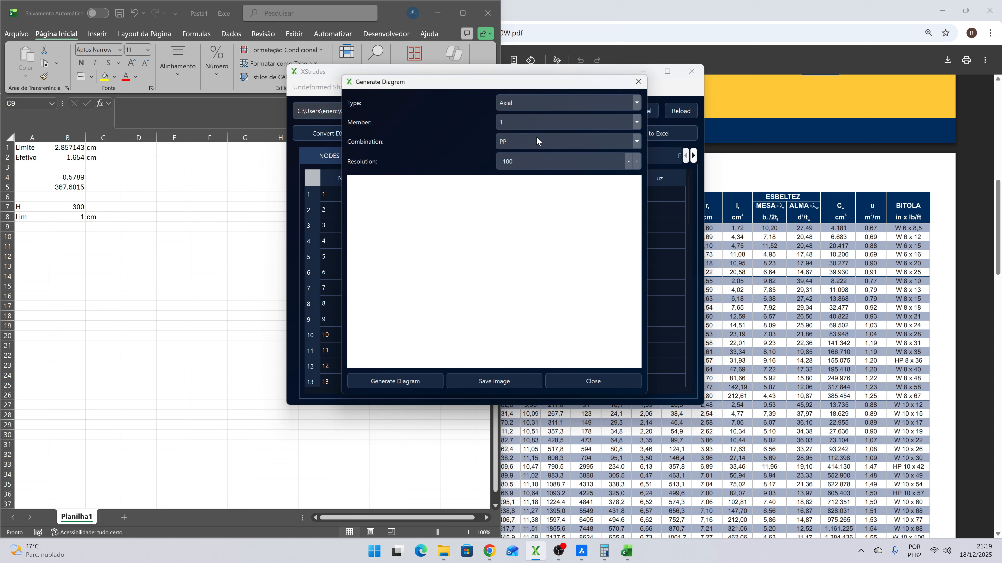
pyautogui.click(532, 99)
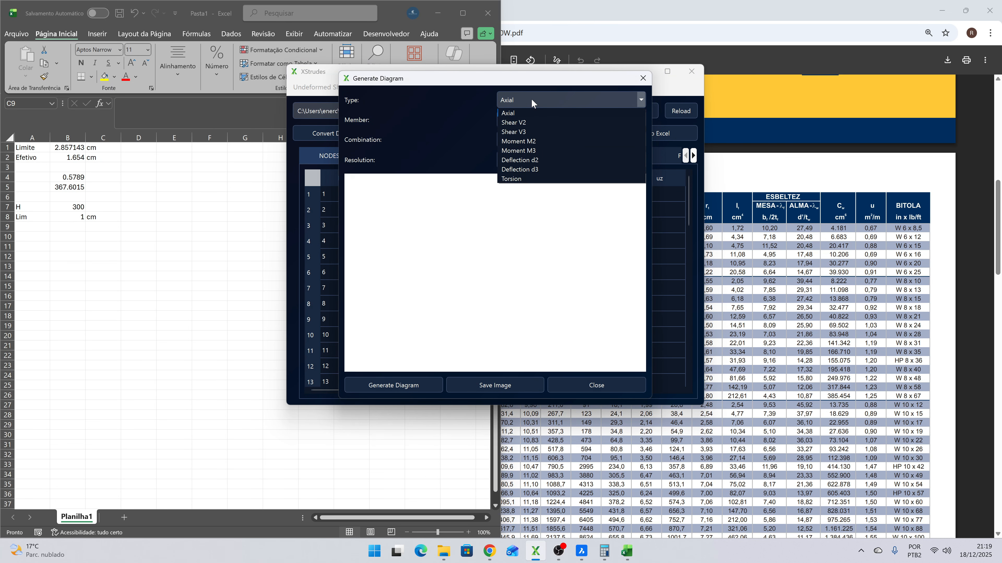
pyautogui.click(529, 150)
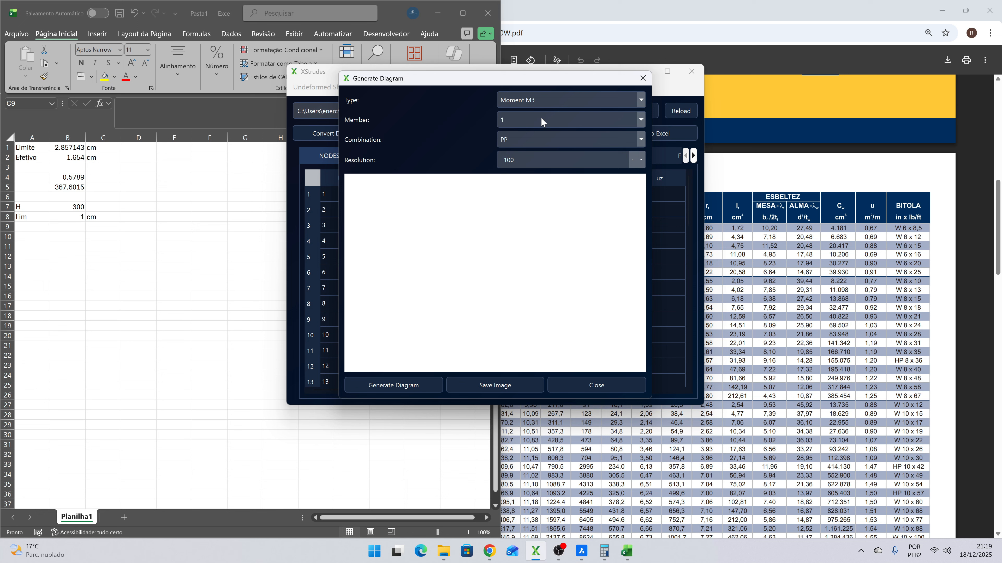
pyautogui.click(541, 122)
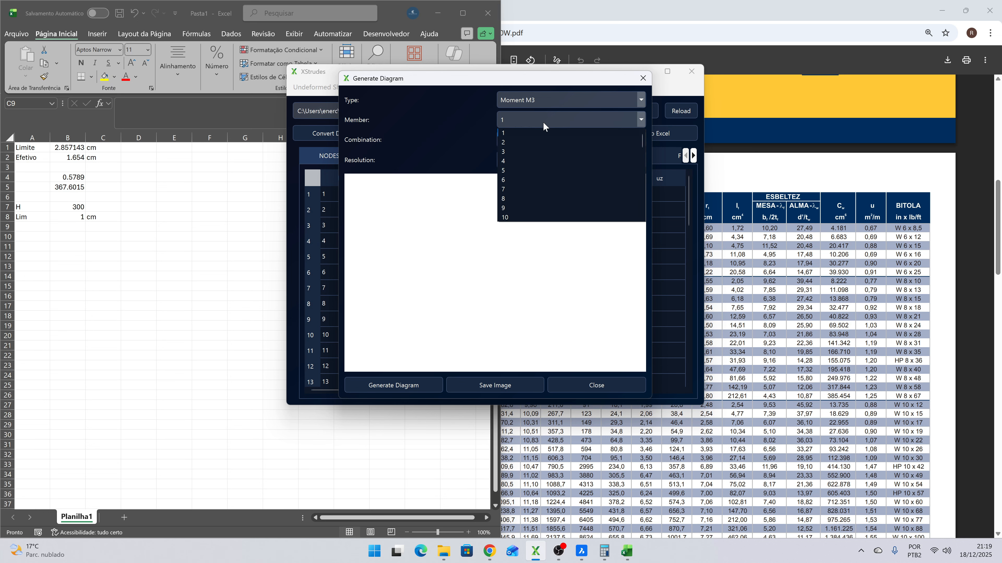
pyautogui.scroll(-8, 541, 120)
pyautogui.press('Return')
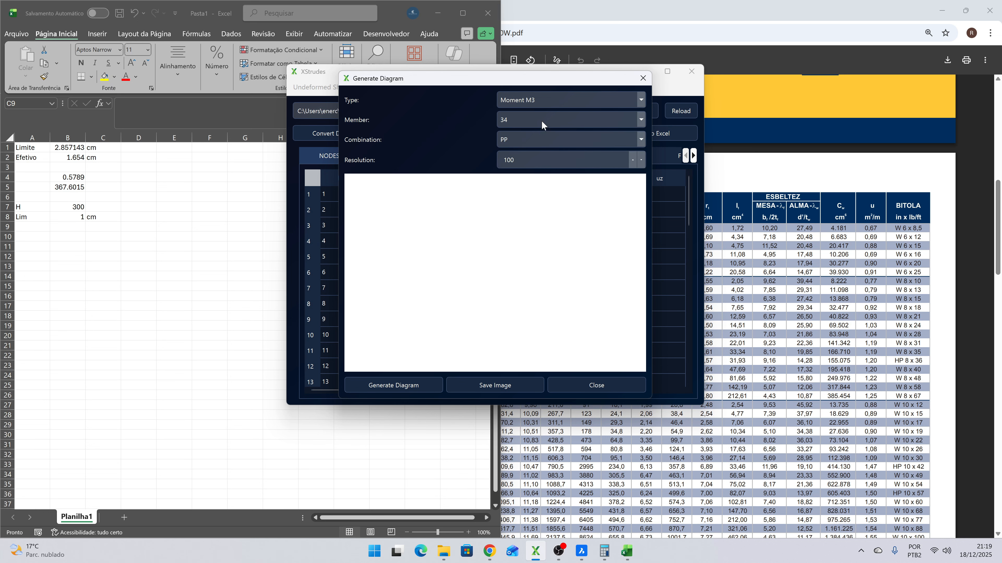
pyautogui.click(530, 141)
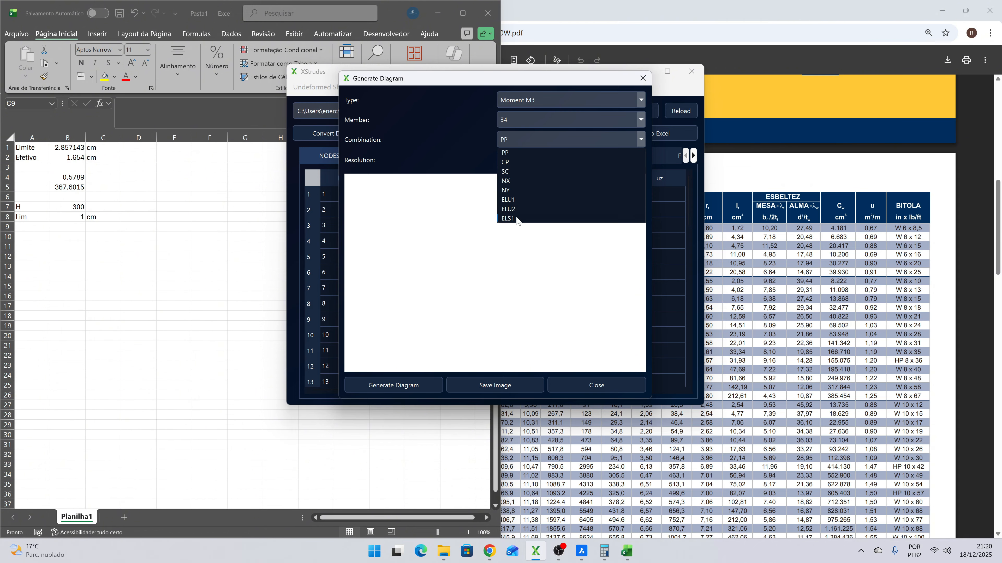
pyautogui.click(514, 200)
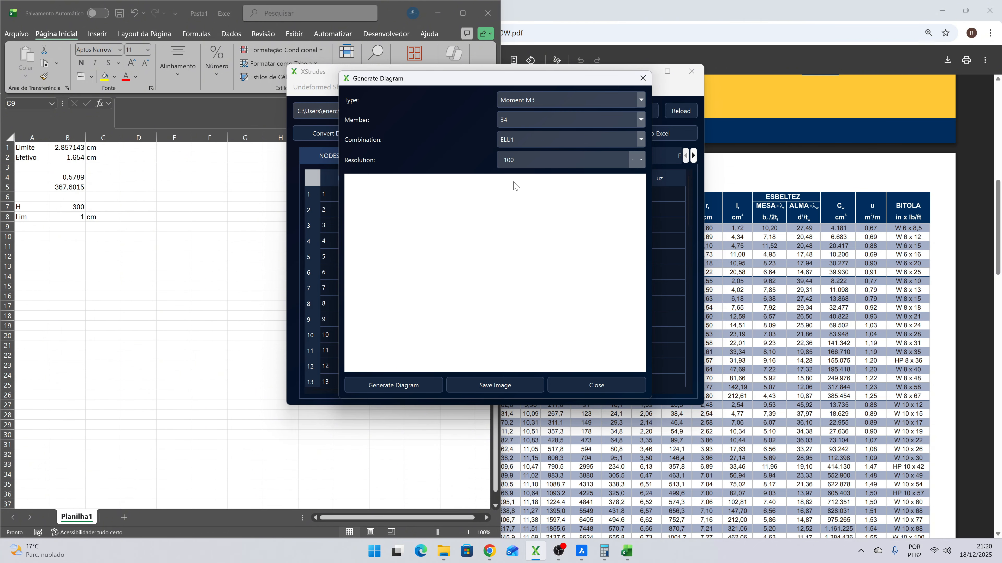
pyautogui.click(383, 382)
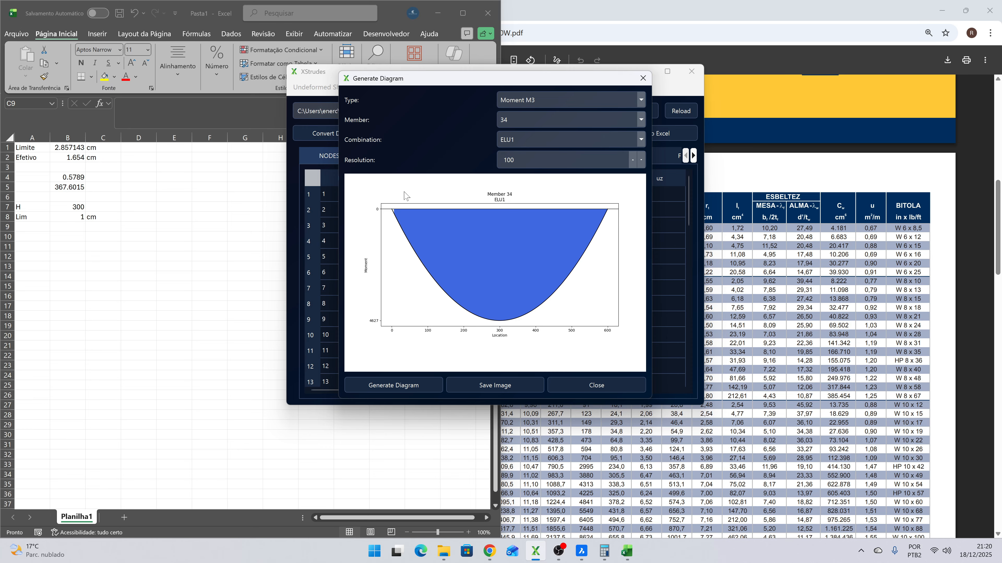
# - Set the diagram resolution to 600 and regenerate the moment diagram
pyautogui.doubleClick(508, 160)
pyautogui.write('600')
pyautogui.click(378, 385)
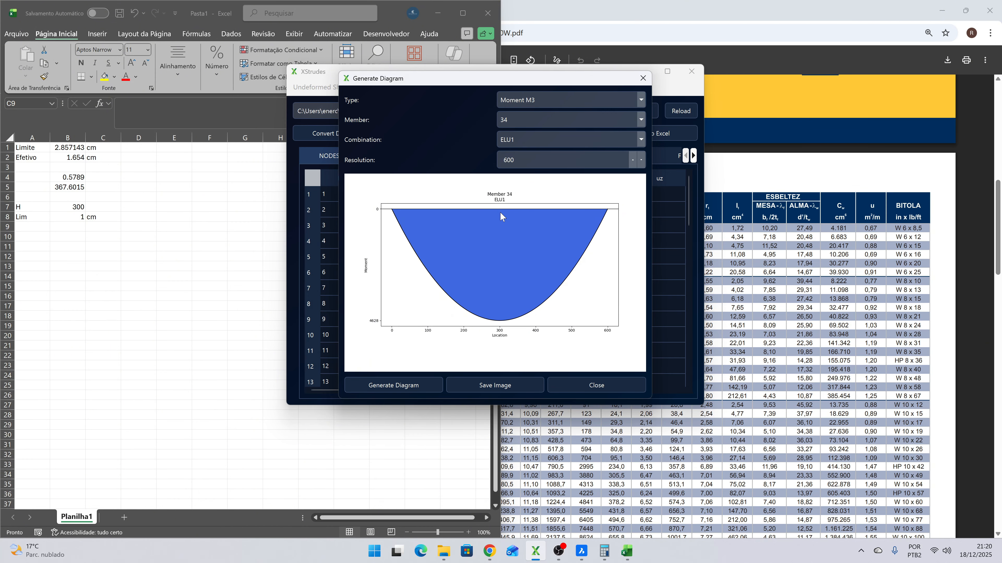
# - Switch to BricsCAD to inspect the mezzanine's wireframe beams and return to XStrudes
pyautogui.click(581, 551)
pyautogui.scroll(2, 380, 339)
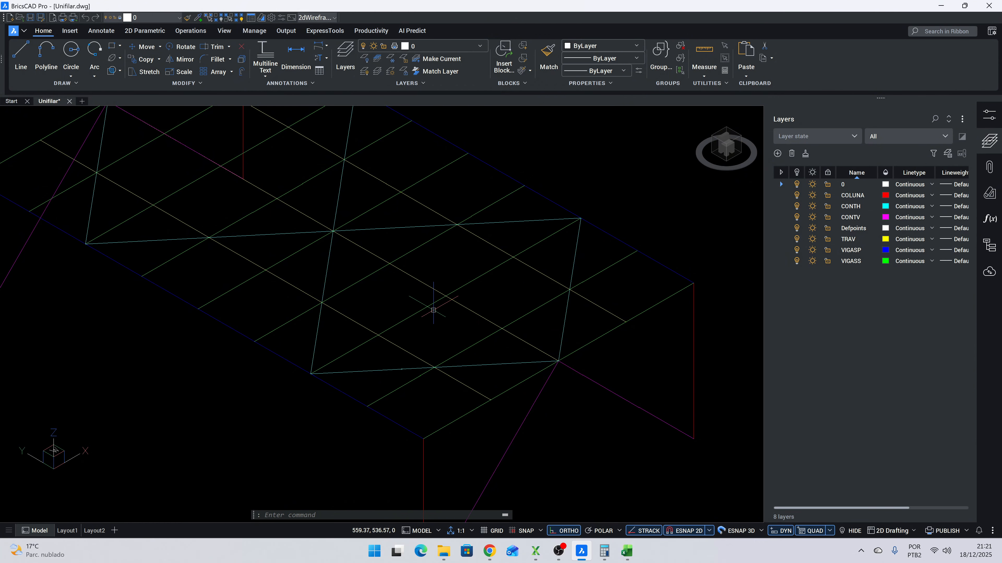
pyautogui.hotkey('alt', 'Tab')
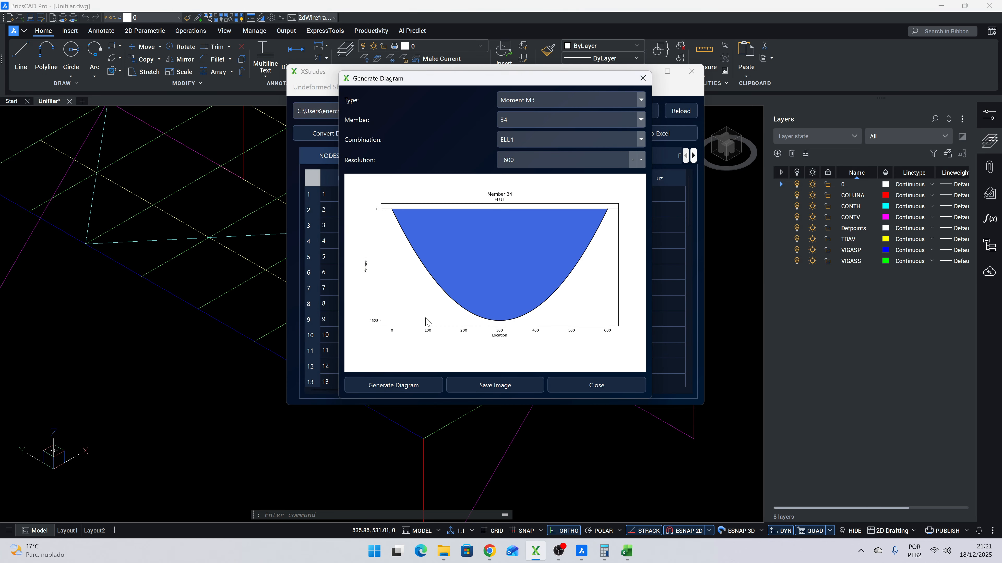
# - Close the moment diagram and review the Export Results parameters without exporting anything
pyautogui.click(599, 384)
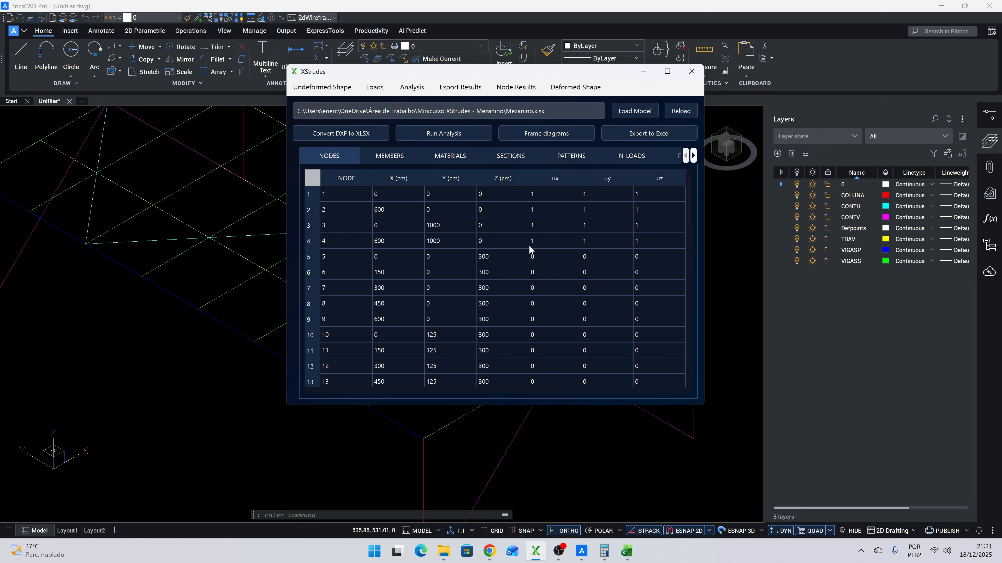
pyautogui.click(474, 96)
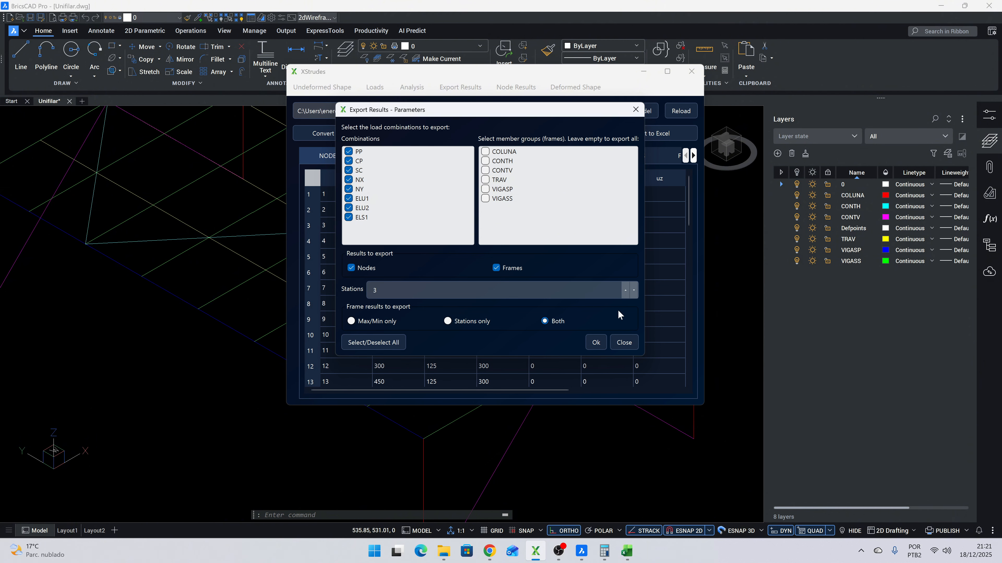
pyautogui.click(622, 341)
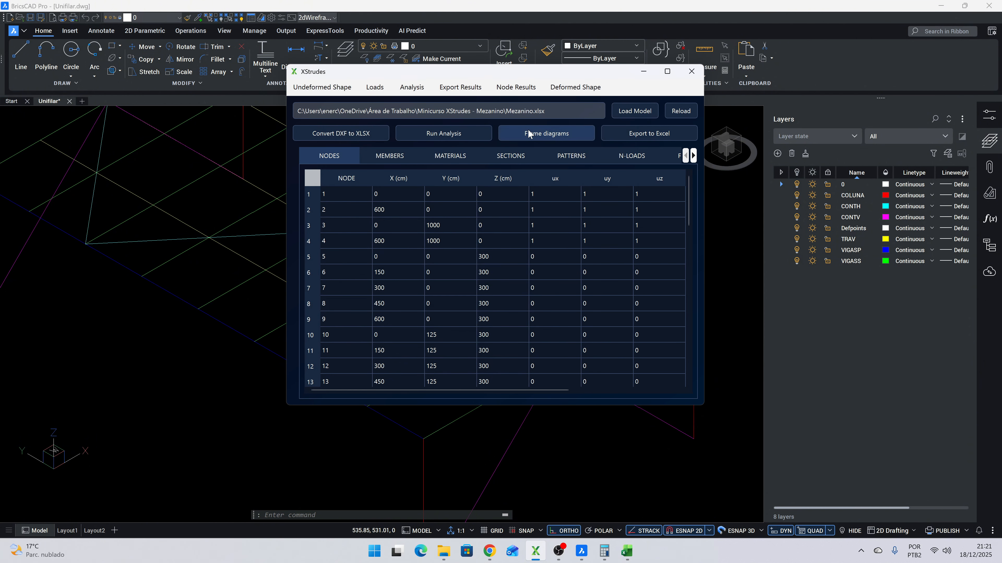
# - Generate the Moment M3 frame diagram of member 34 for combination ELU1 at resolution 600
pyautogui.click(574, 133)
pyautogui.click(529, 104)
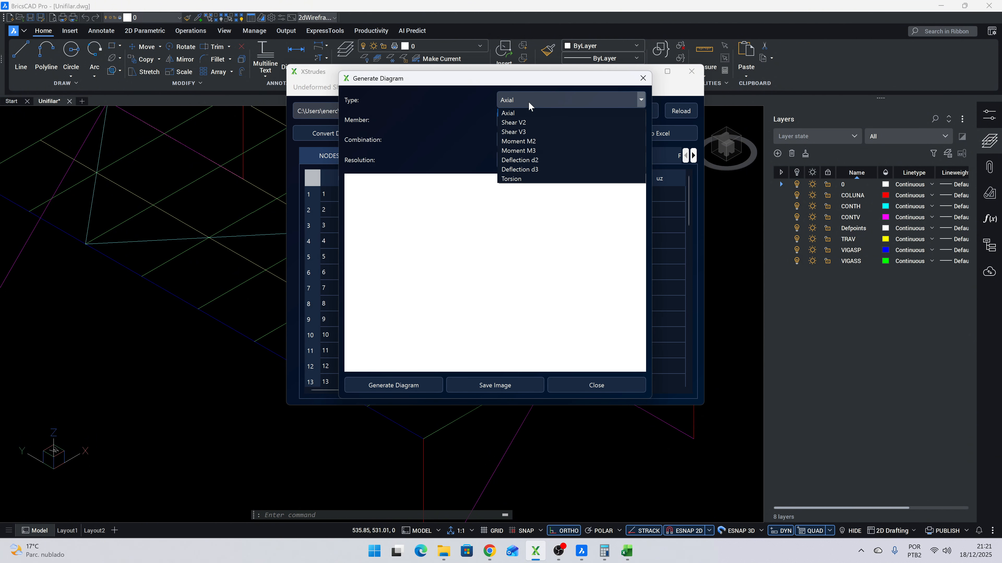
pyautogui.click(535, 148)
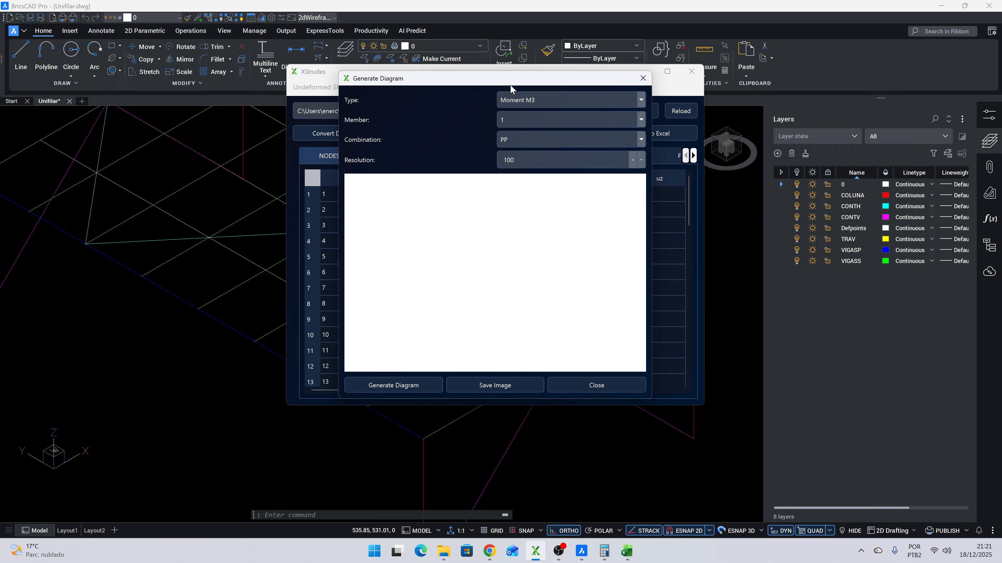
pyautogui.click(523, 121)
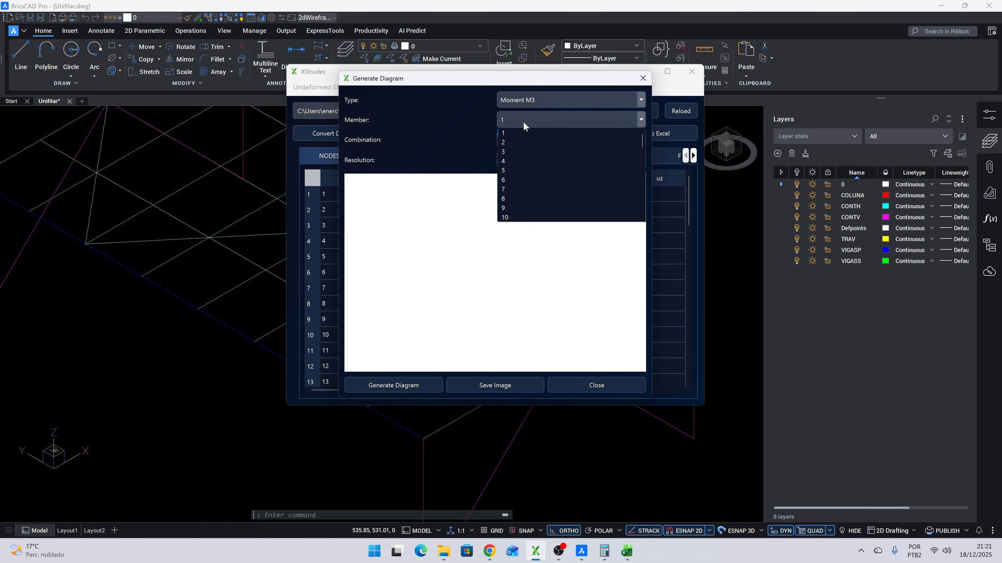
pyautogui.press('Return')
pyautogui.click(530, 139)
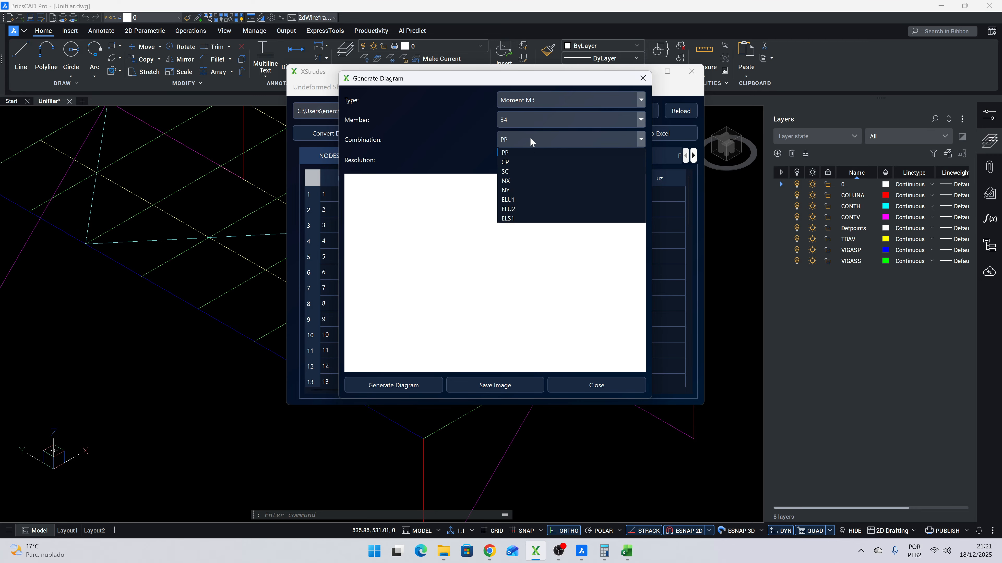
pyautogui.click(512, 201)
pyautogui.press('Tab')
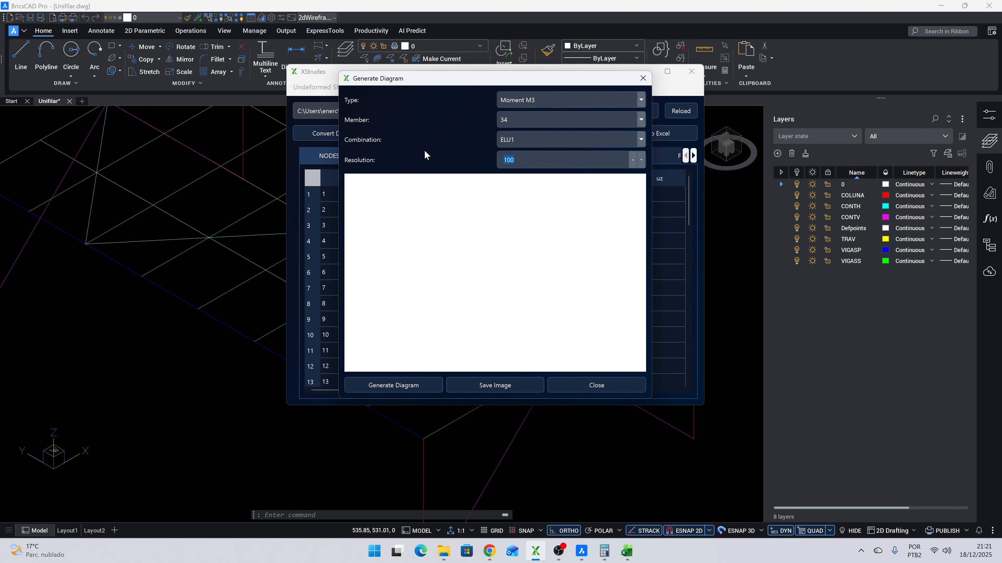
pyautogui.write('600')
pyautogui.click(379, 388)
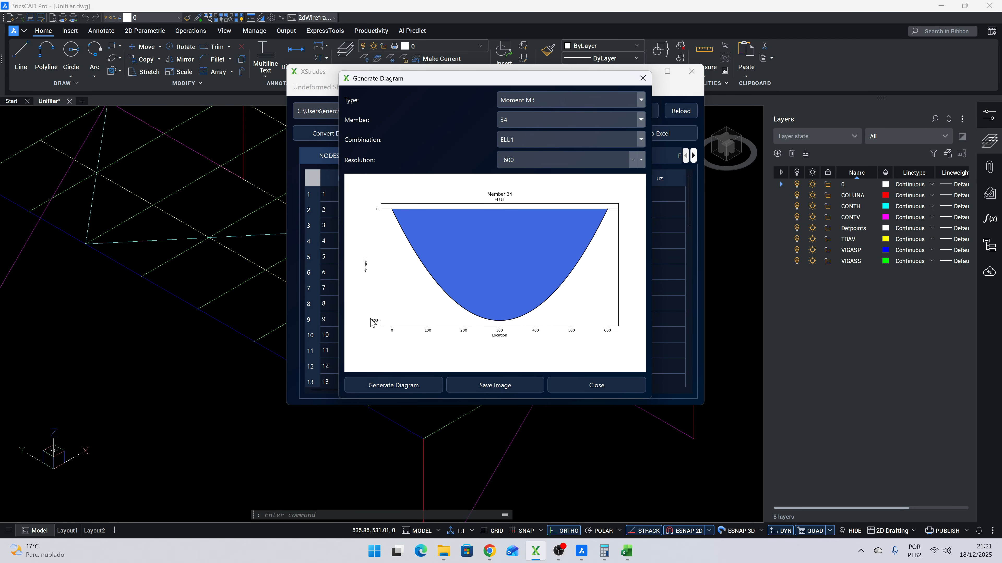
# - Regenerate member 34's Moment M3 diagram for combination ELU2 and close the diagram window
pyautogui.click(518, 136)
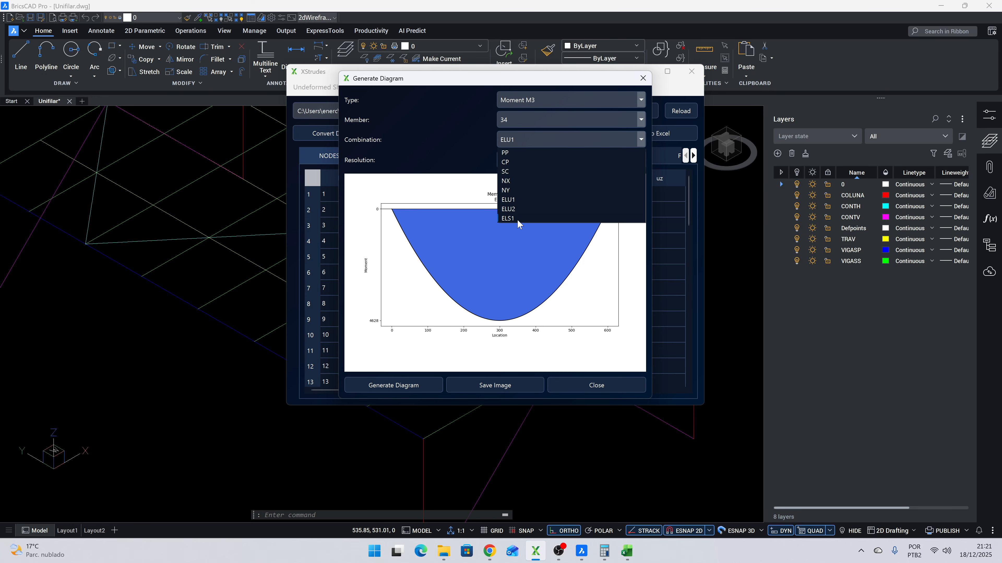
pyautogui.click(515, 210)
pyautogui.click(385, 385)
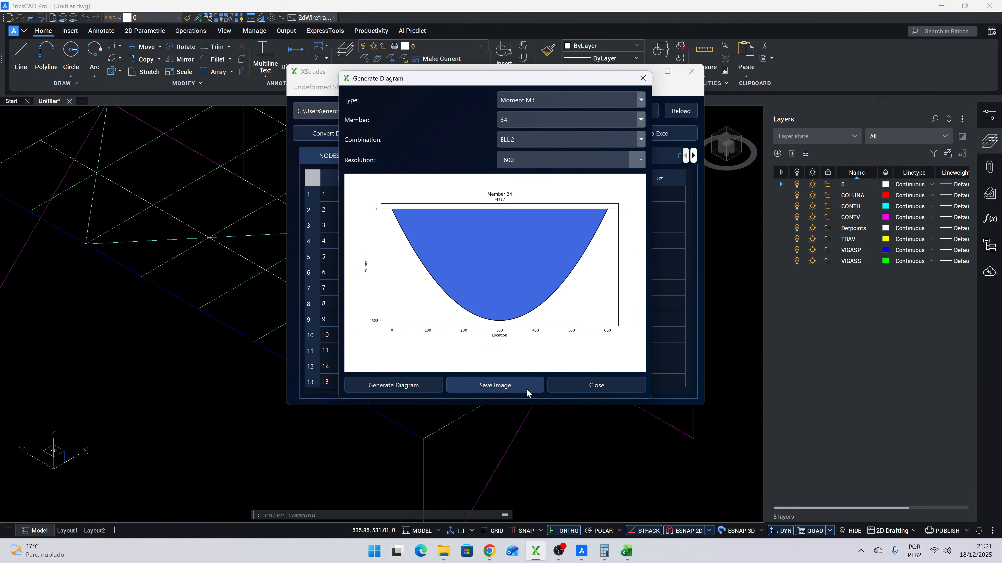
pyautogui.click(571, 384)
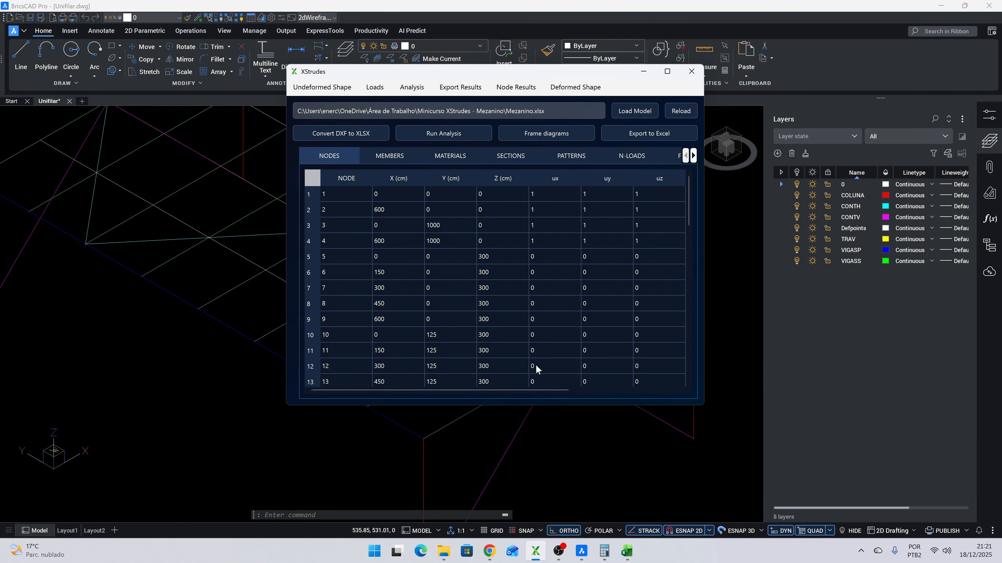
# - Limit the results export to combination ELU1 and member group VIGASS, leaving out node results
pyautogui.click(445, 88)
pyautogui.click(373, 343)
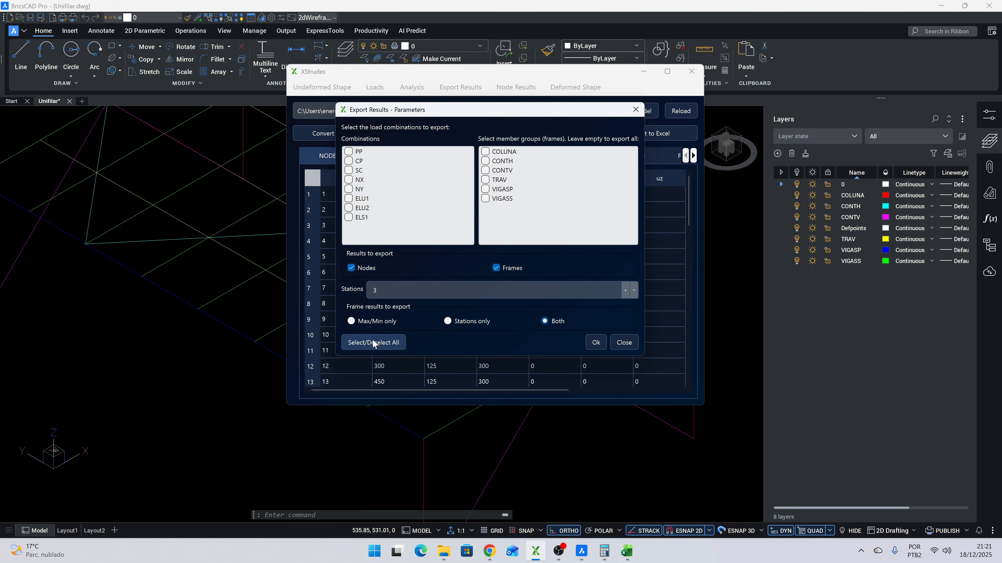
pyautogui.click(374, 199)
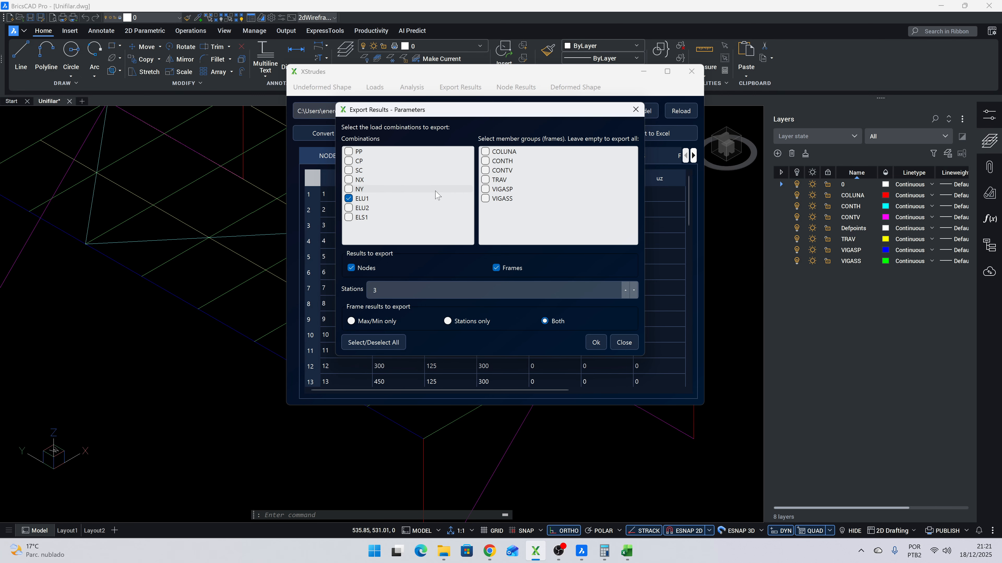
pyautogui.click(493, 199)
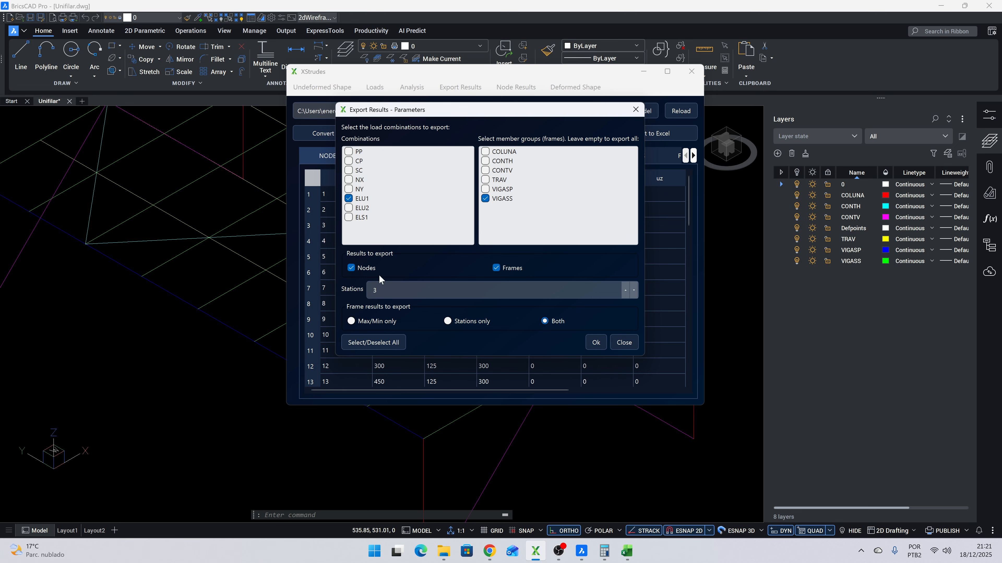
pyautogui.click(366, 269)
# - Check the beams in BricsCAD and confirm the export parameters with 16 stations and frame results set to Both
pyautogui.click(235, 373)
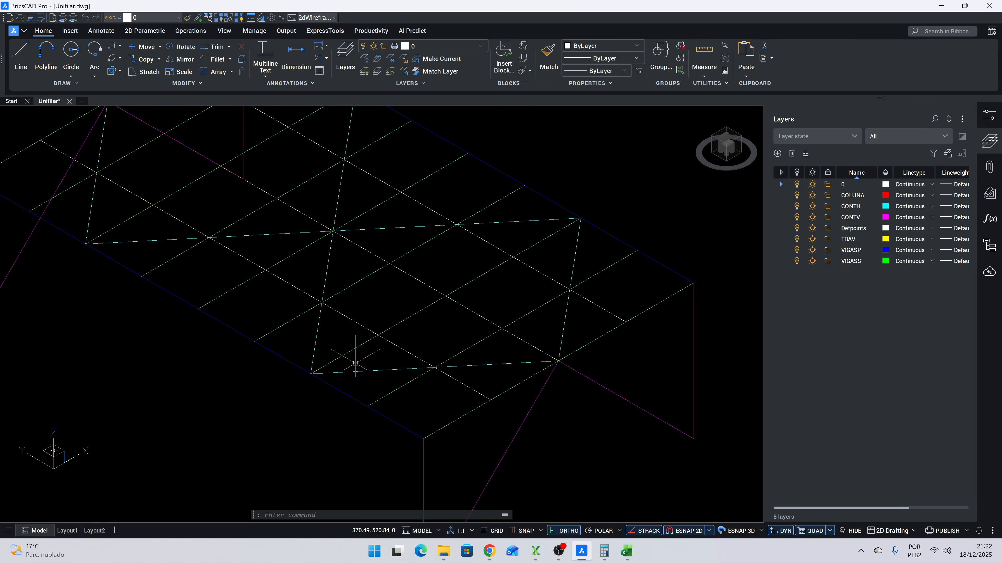
pyautogui.hotkey('alt', 'Tab')
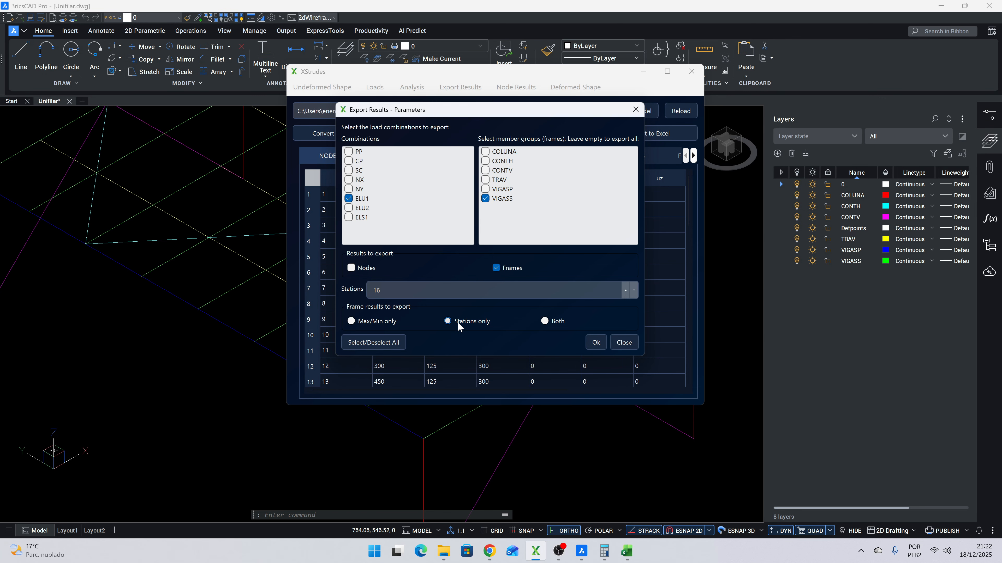
pyautogui.click(547, 322)
pyautogui.click(596, 343)
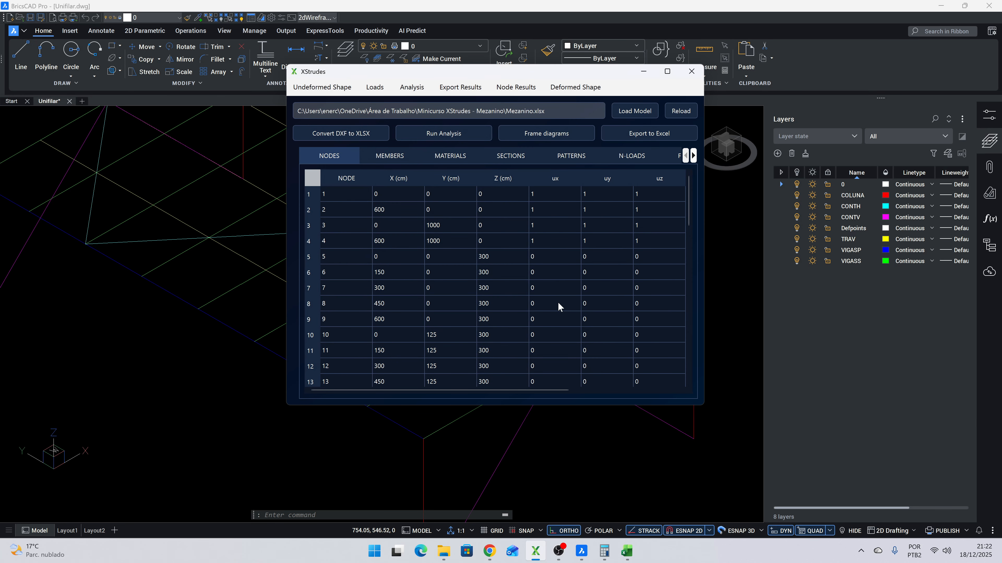
# - Start the Excel export of the results and choose the Minicurso XStrudes - Mezanino folder as destination
pyautogui.click(662, 133)
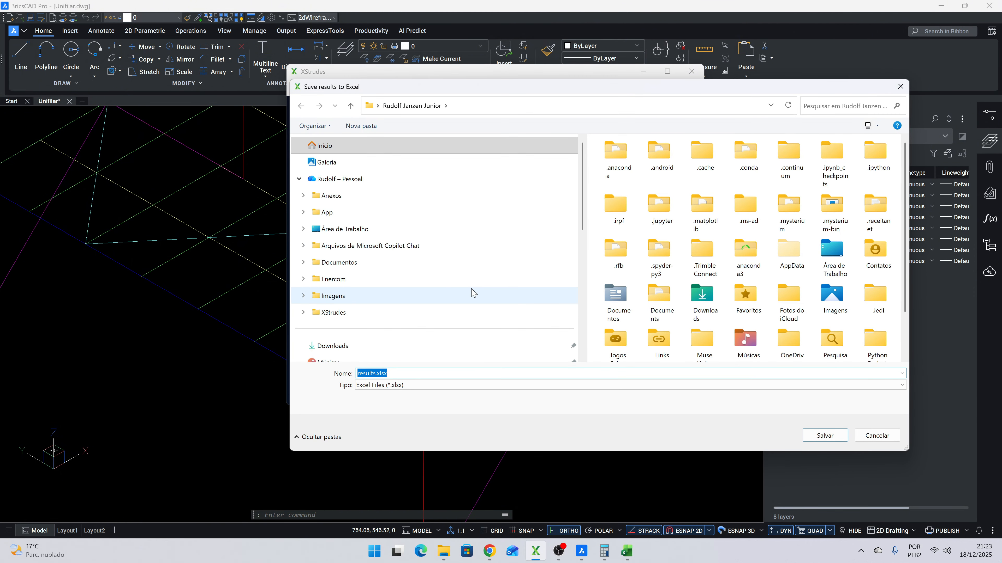
pyautogui.scroll(-3, 365, 229)
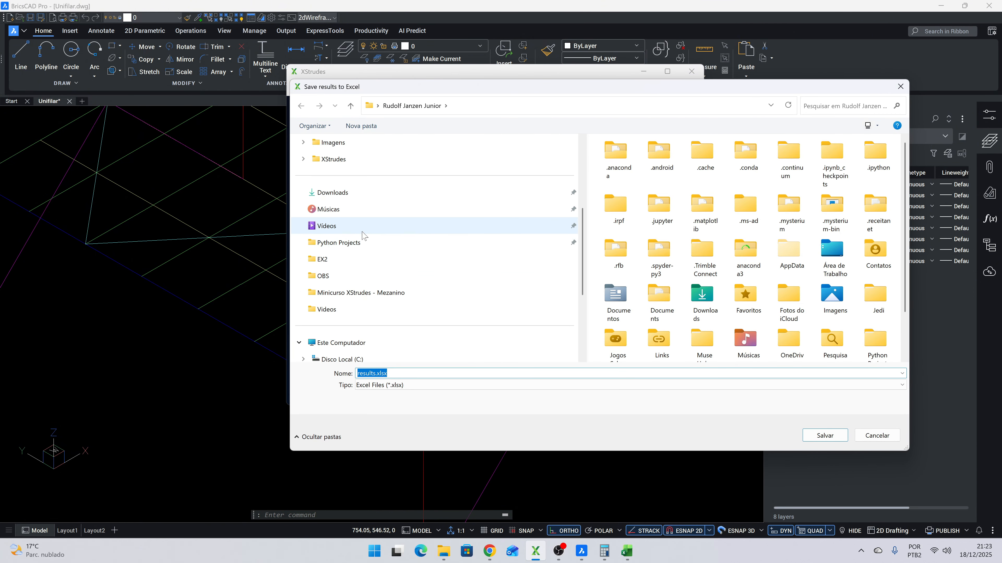
pyautogui.click(364, 293)
# - Save the exported results under the file name Resultados VIGASS and dismiss the completion message
pyautogui.click(377, 373)
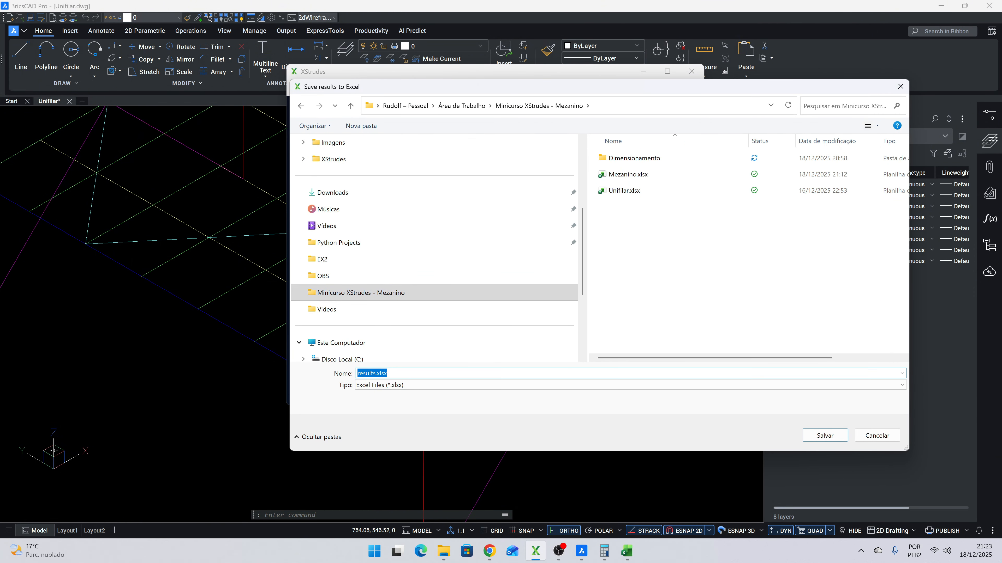
pyautogui.click(376, 374)
pyautogui.doubleClick(377, 373)
pyautogui.press('BackSpace')
pyautogui.write('Mezan')
pyautogui.press('BackSpace')
pyautogui.press('BackSpace')
pyautogui.press('BackSpace')
pyautogui.press('BackSpace')
pyautogui.press('BackSpace')
pyautogui.write('Restu')
pyautogui.press('BackSpace')
pyautogui.press('BackSpace')
pyautogui.write('ultados VIGAA')
pyautogui.press('BackSpace')
pyautogui.write('SS')
pyautogui.click(815, 435)
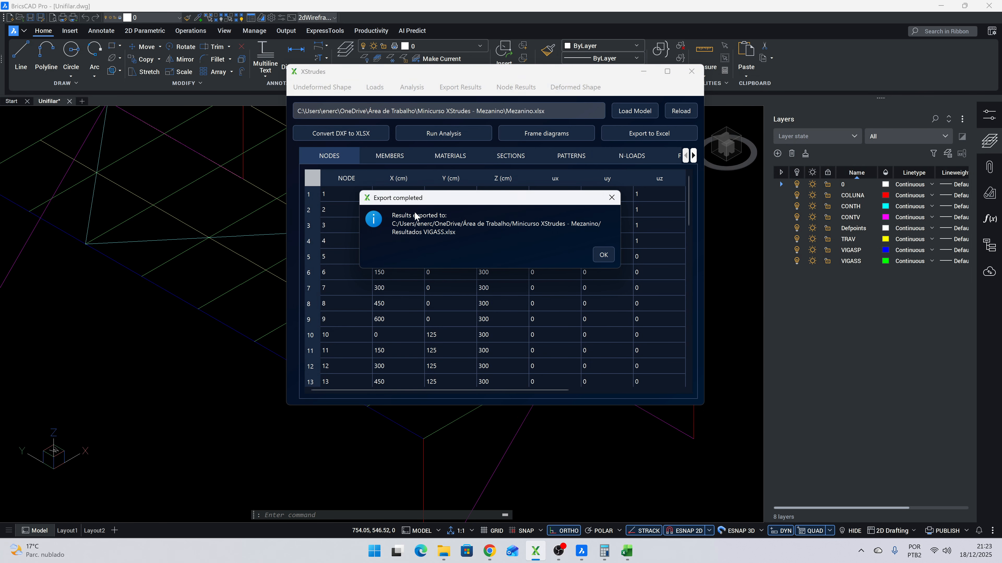
pyautogui.click(604, 255)
# - Minimize the open XStrudes, BricsCAD, browser, spreadsheet and calculator windows to reach the desktop
pyautogui.click(643, 72)
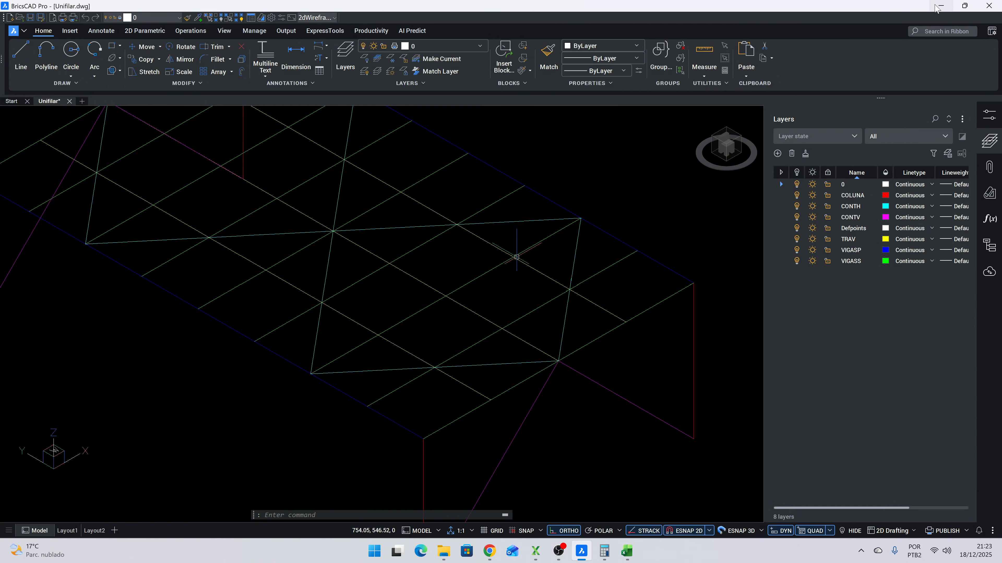
pyautogui.click(937, 8)
pyautogui.click(938, 11)
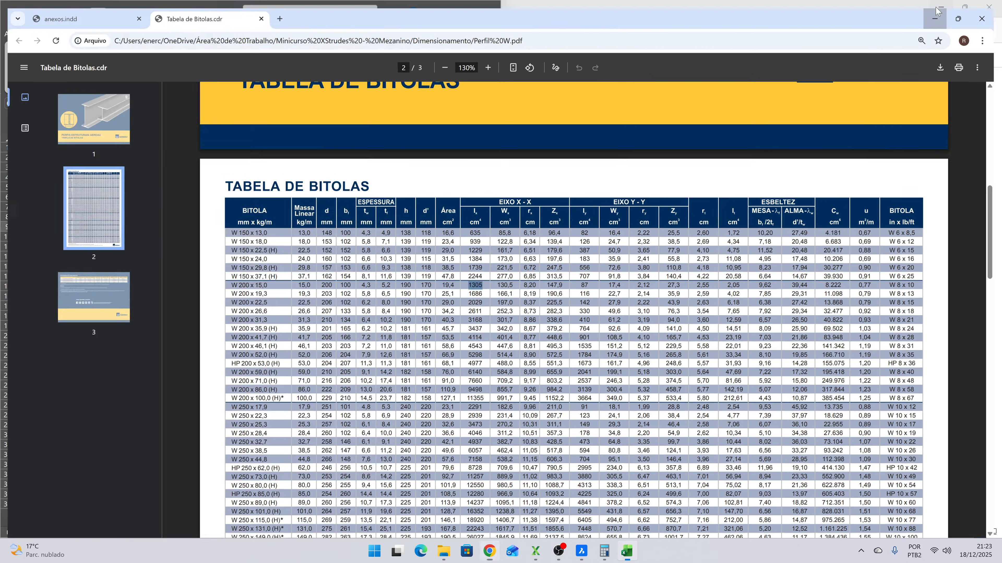
pyautogui.click(938, 10)
pyautogui.click(439, 12)
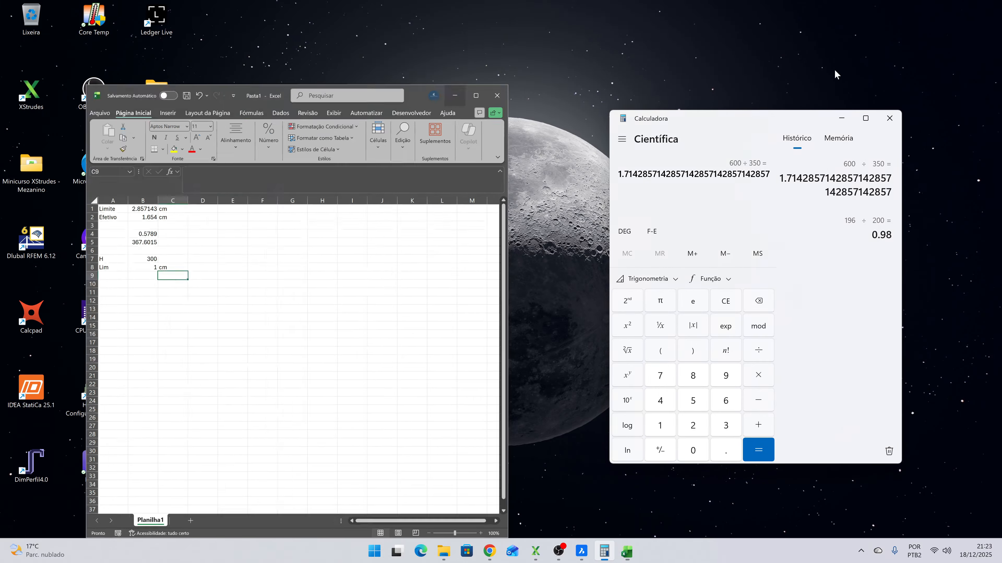
pyautogui.click(841, 118)
# - Open Resultados VIGASS.xlsx in Excel from the Minicurso XStrudes - Mezanino folder on the desktop
pyautogui.doubleClick(28, 162)
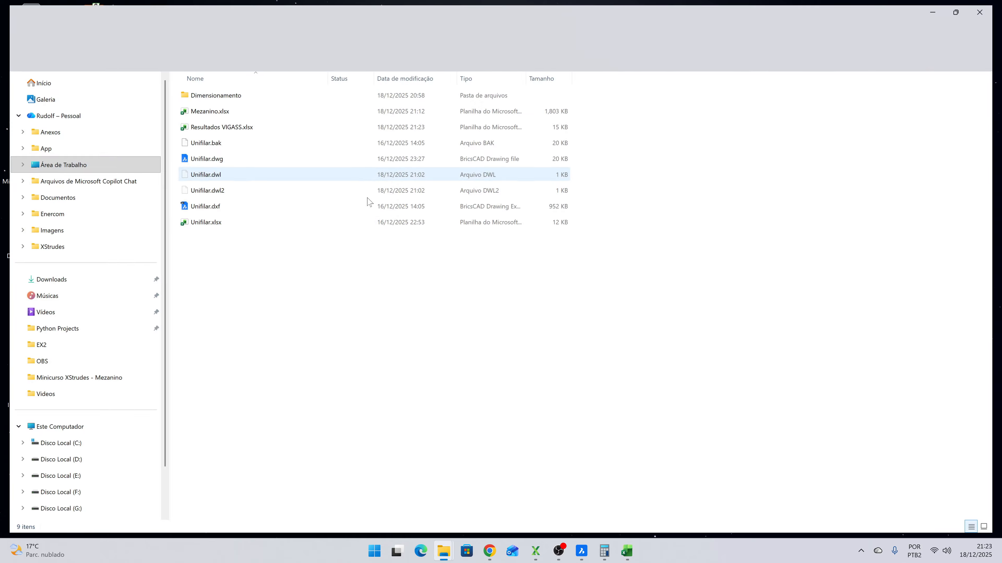
pyautogui.click(230, 128)
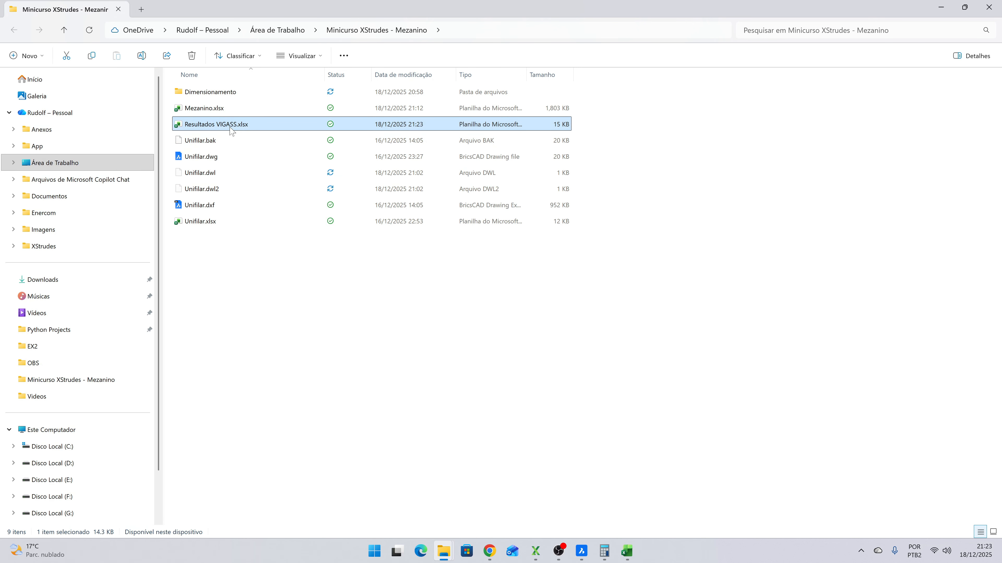
pyautogui.doubleClick(231, 127)
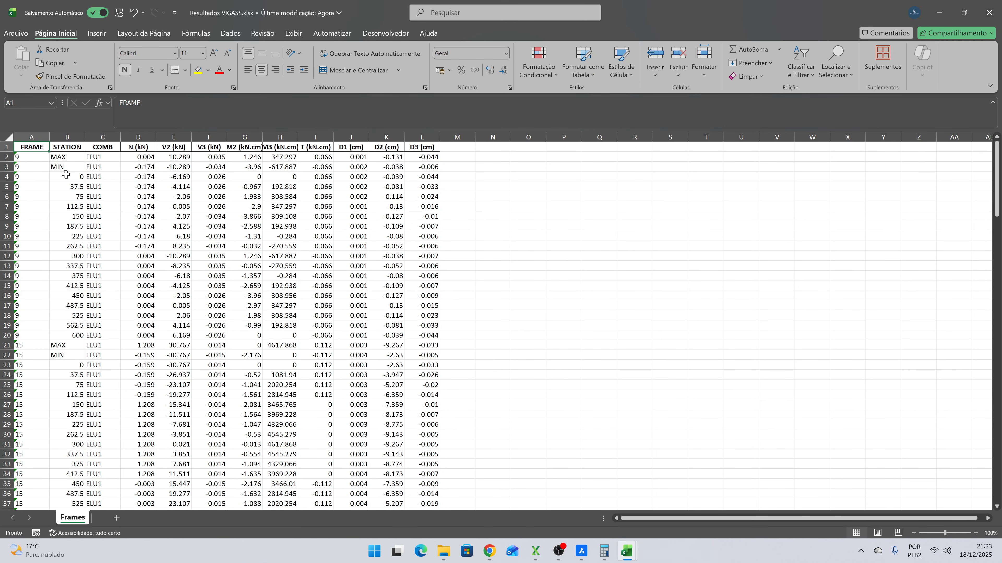
# - Check the count of station values for frame 9 and examine its maximum and minimum M3 moments
pyautogui.moveTo(65, 176); pyautogui.dragTo(65, 334)
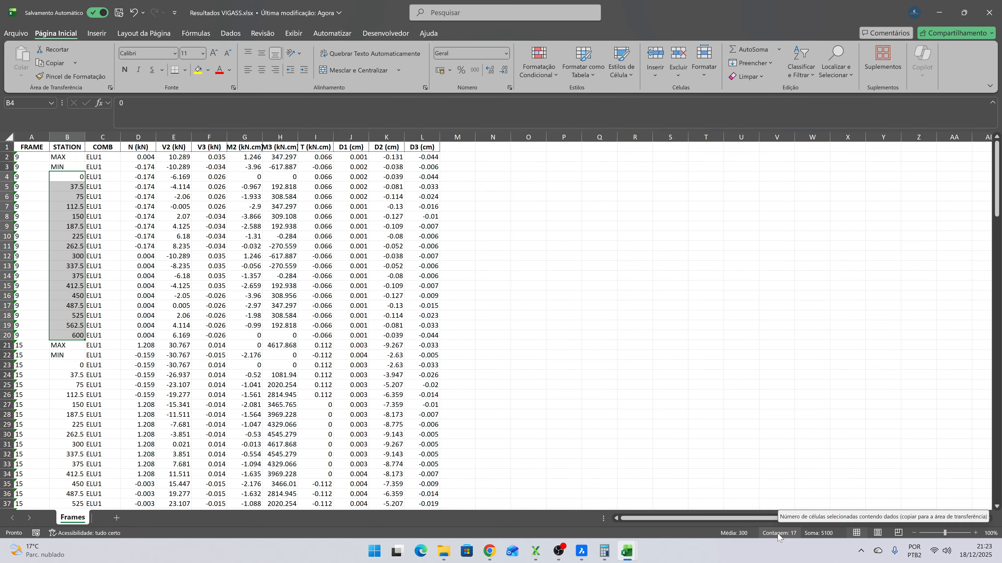
pyautogui.moveTo(284, 157); pyautogui.dragTo(283, 163)
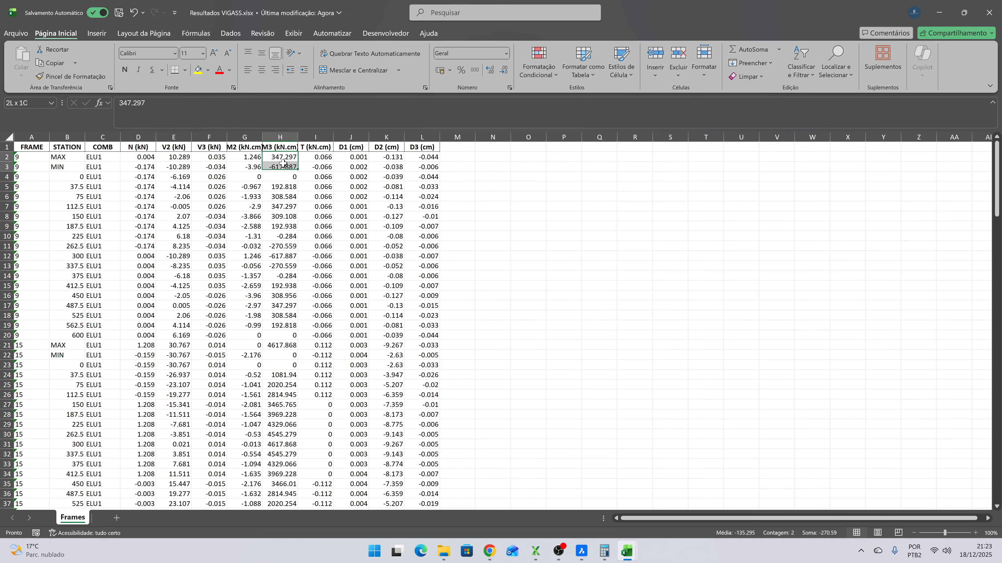
pyautogui.click(290, 206)
# - Widen column H to fit the M3 (kN.cm) heading and check frame 9's minimum M3 moment
pyautogui.moveTo(299, 137); pyautogui.dragTo(302, 137)
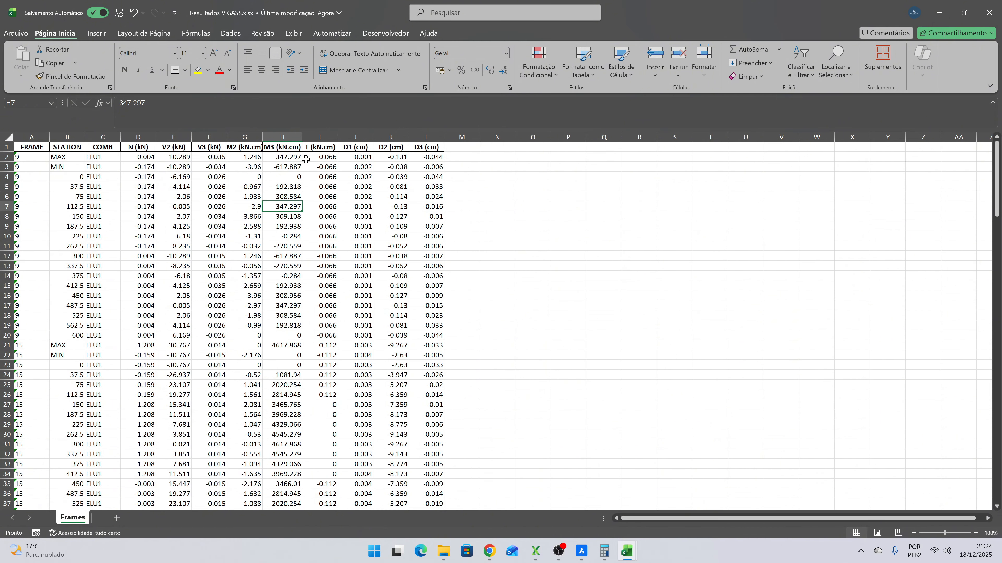
pyautogui.click(326, 259)
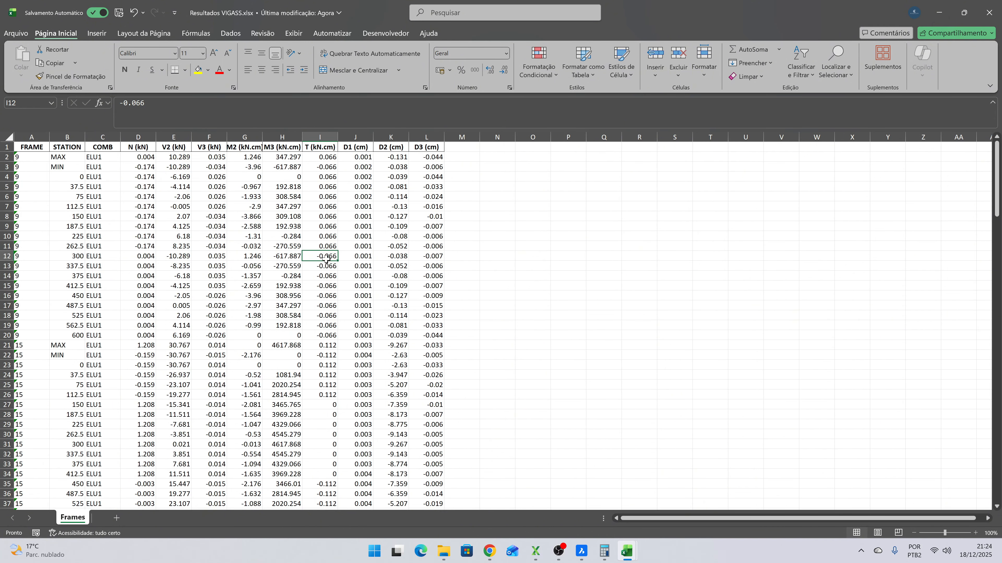
pyautogui.click(26, 154)
pyautogui.click(289, 166)
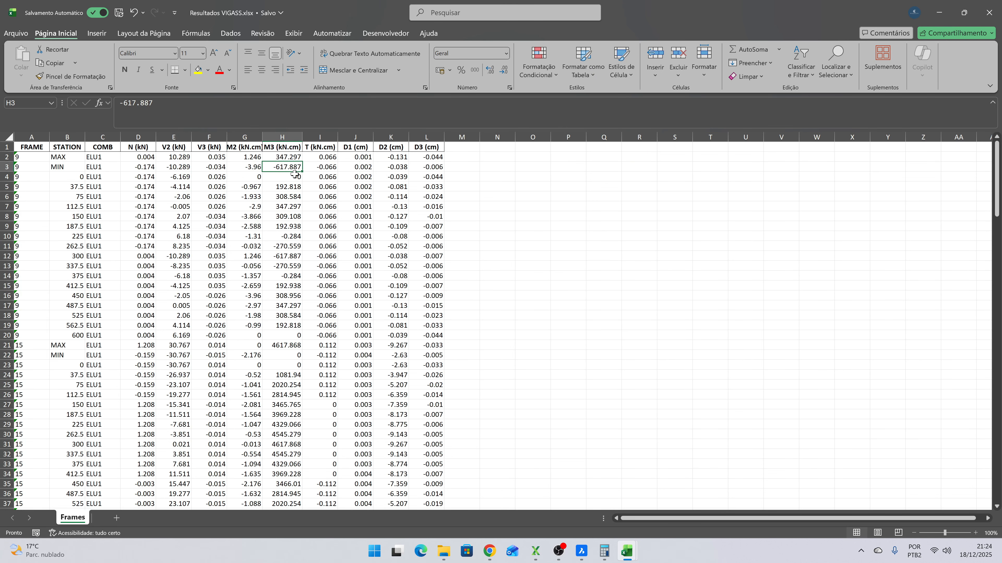
# - Examine frame 9's block of results and check the maximum M3 moments of frames 15 and 21
pyautogui.moveTo(34, 156); pyautogui.dragTo(440, 337)
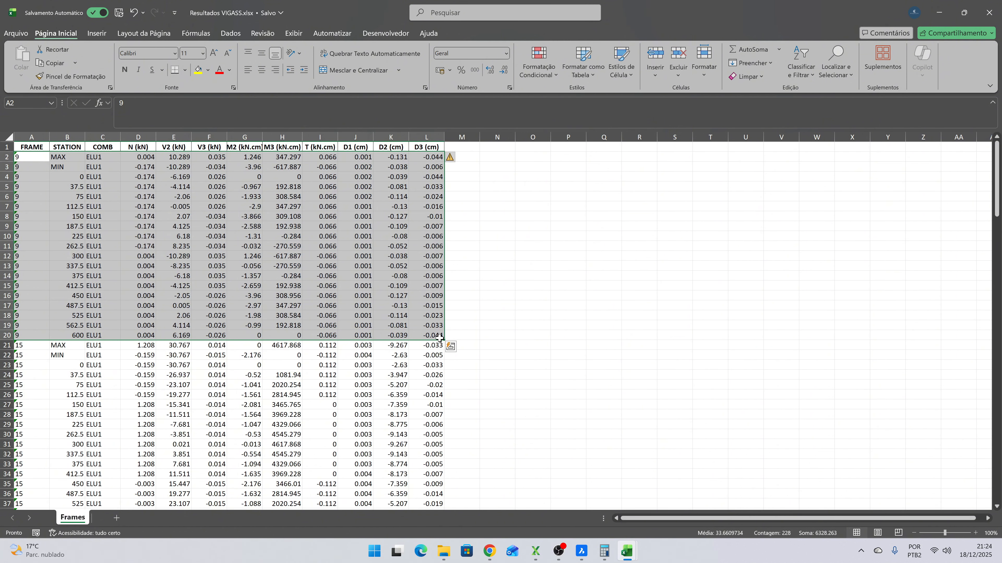
pyautogui.scroll(-6, 333, 296)
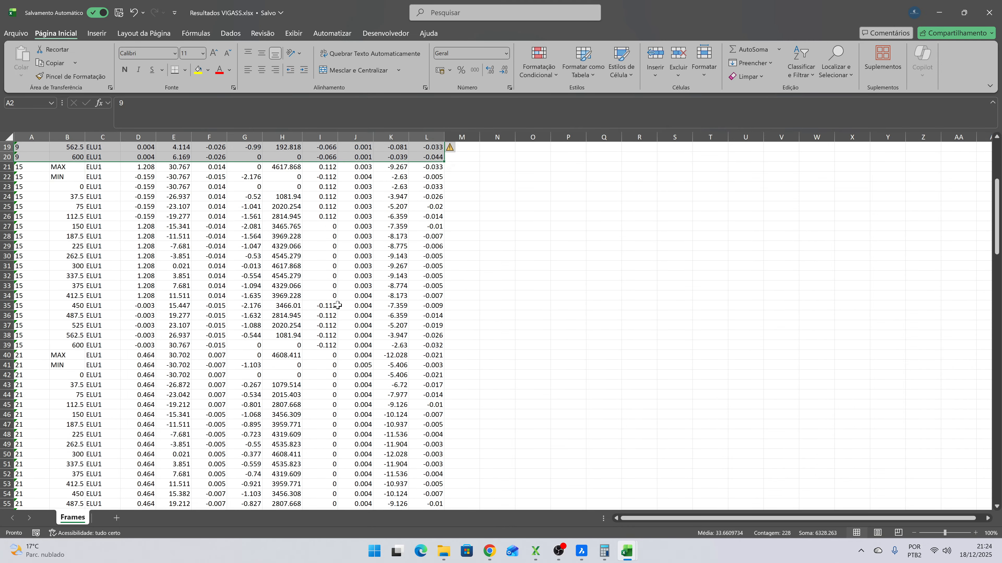
pyautogui.click(288, 167)
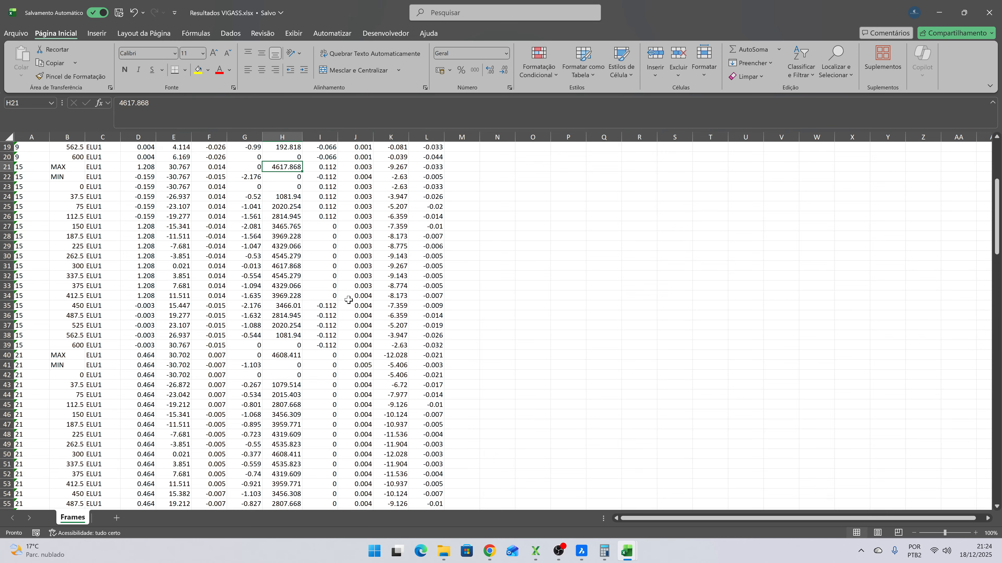
pyautogui.scroll(-2, 333, 264)
pyautogui.click(282, 297)
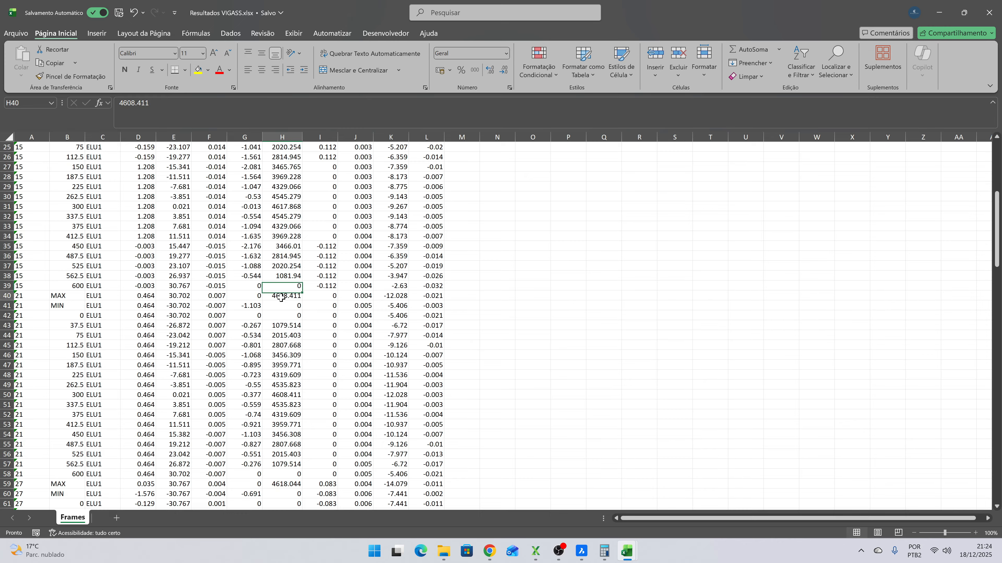
pyautogui.scroll(8, 363, 296)
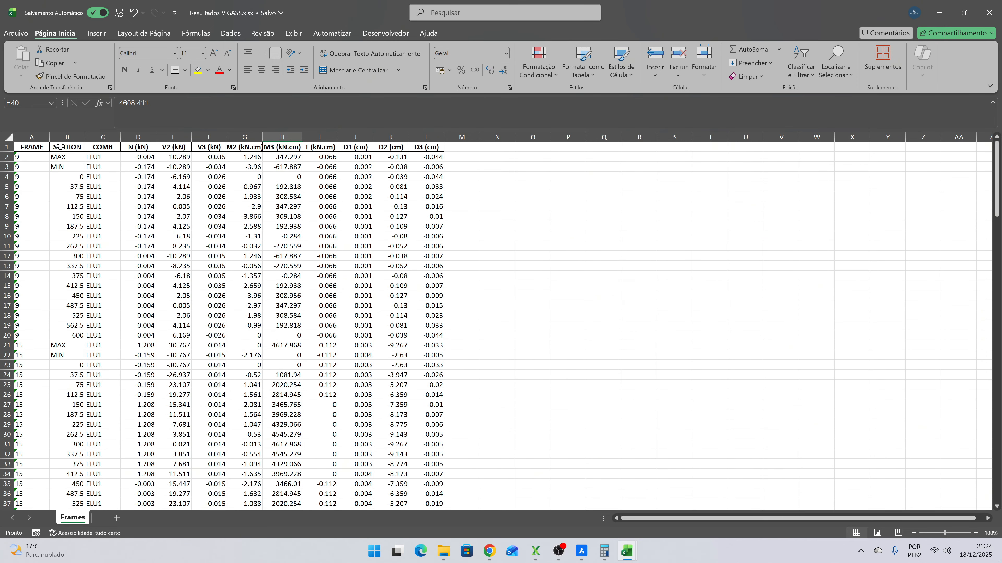
# - Add filters to the header row from FRAME through D3 (cm)
pyautogui.moveTo(34, 147); pyautogui.dragTo(432, 147)
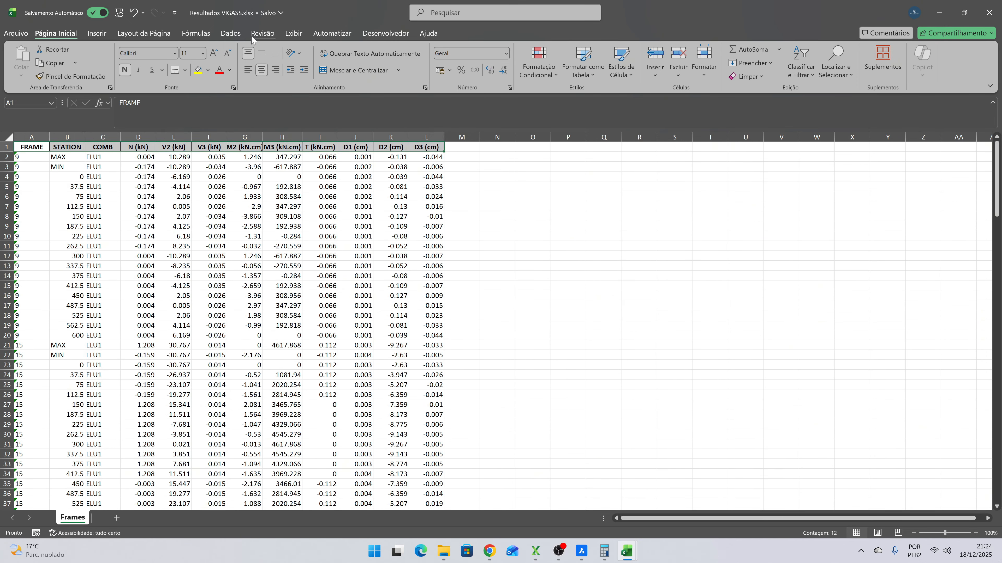
pyautogui.click(231, 33)
pyautogui.click(515, 61)
pyautogui.click(497, 196)
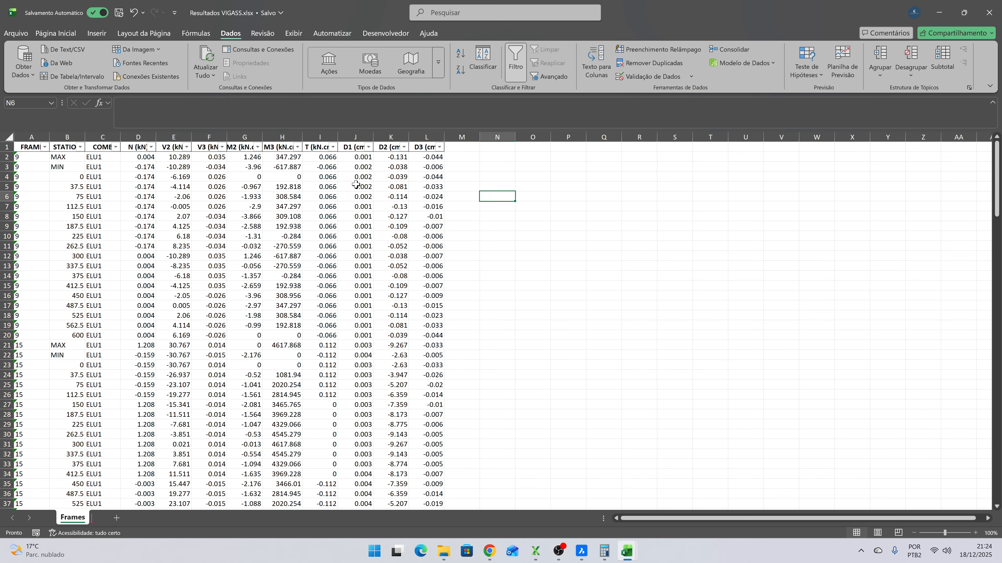
# - Filter the M3 (kN.cm) column to its largest value, 4627.815, to identify the governing frame, and clear that filter
pyautogui.click(298, 148)
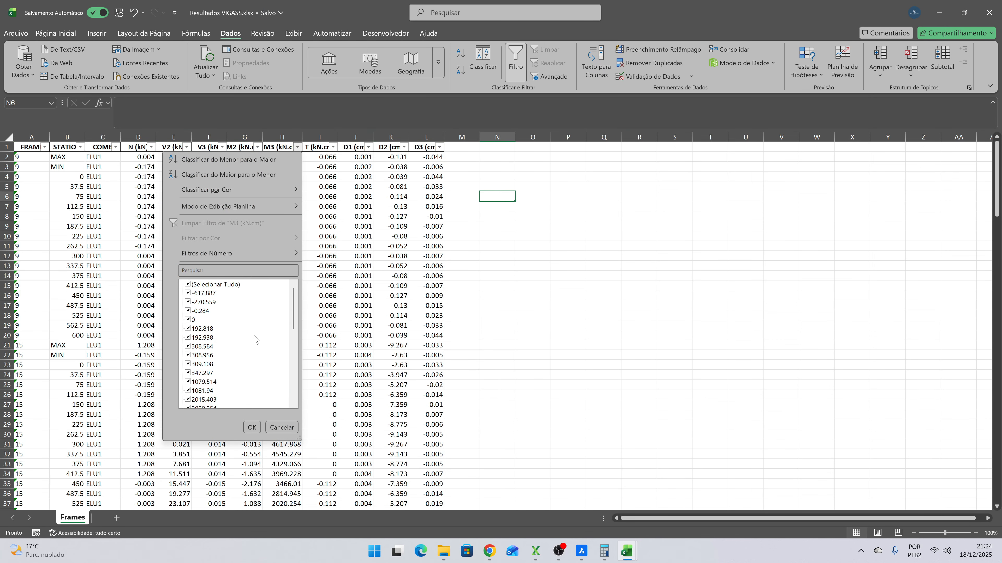
pyautogui.click(232, 286)
pyautogui.moveTo(293, 310); pyautogui.dragTo(306, 394)
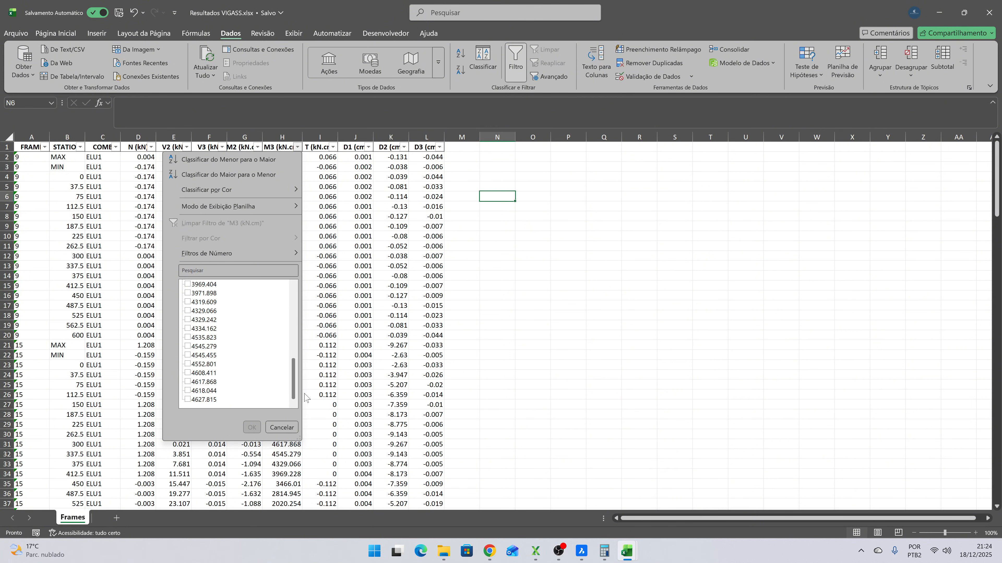
pyautogui.click(192, 401)
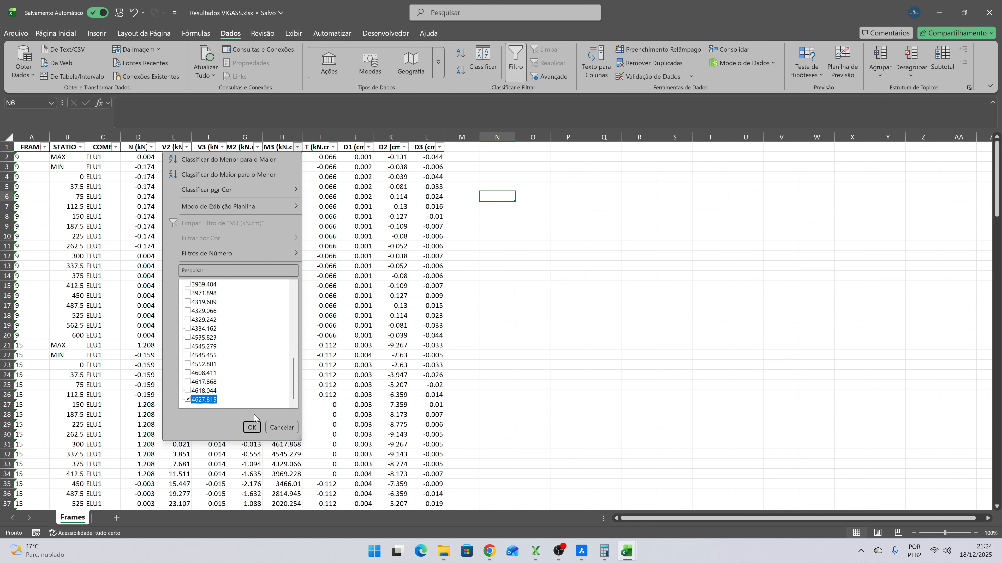
pyautogui.click(252, 427)
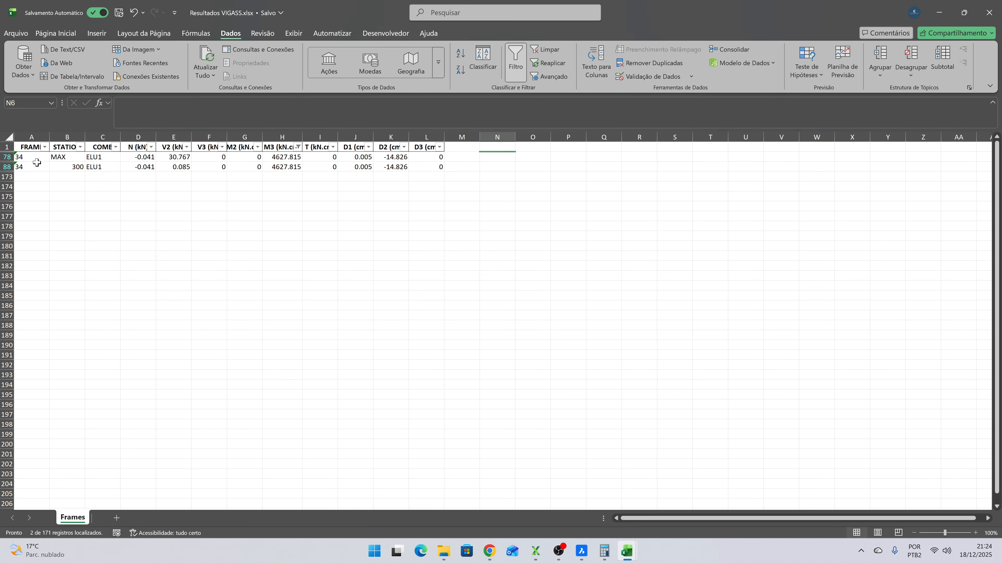
pyautogui.click(9, 147)
pyautogui.click(546, 50)
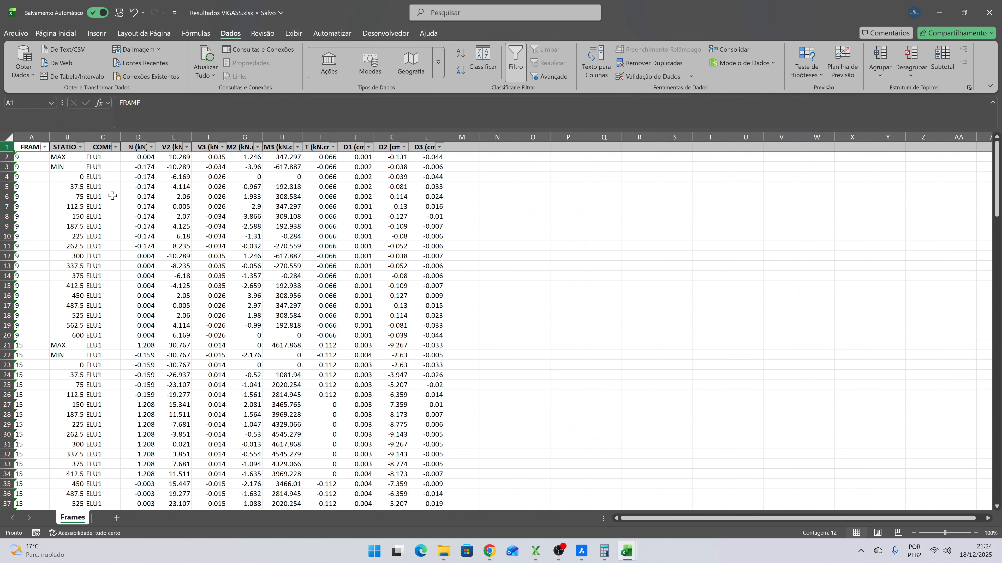
# - Filter the FRAME column to show only frame 34 and select its station 0 cell
pyautogui.click(45, 147)
pyautogui.click(48, 284)
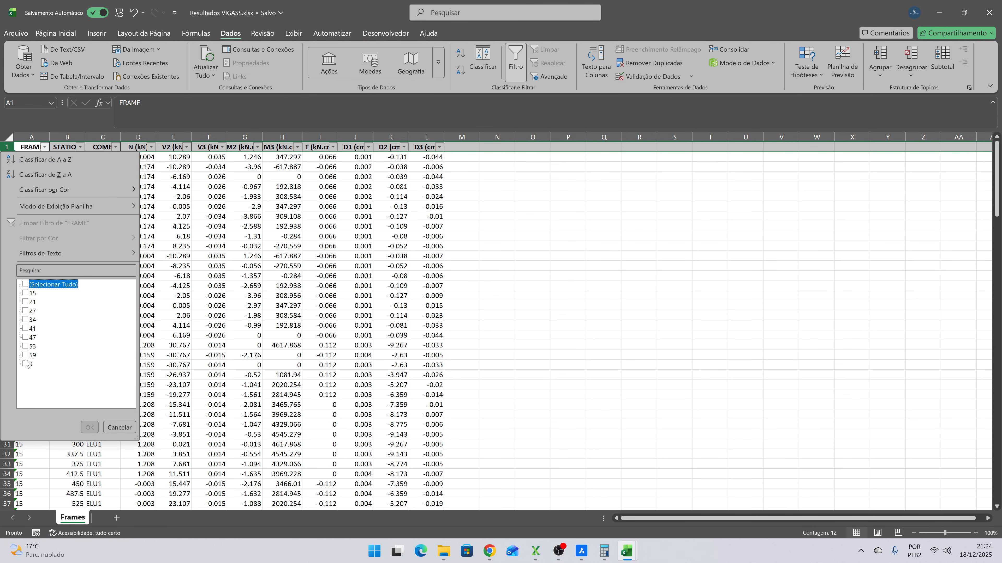
pyautogui.click(25, 320)
pyautogui.click(90, 428)
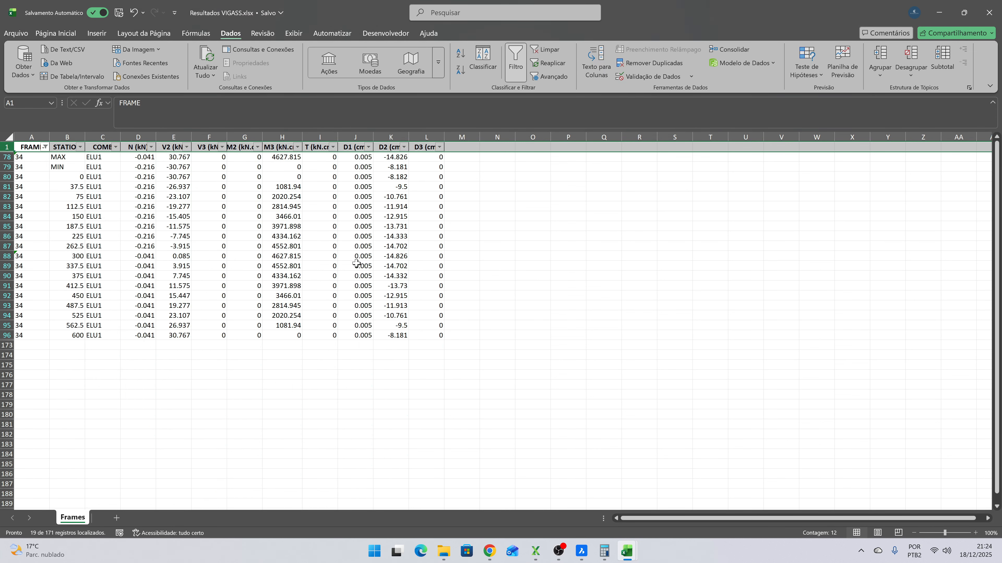
pyautogui.click(368, 216)
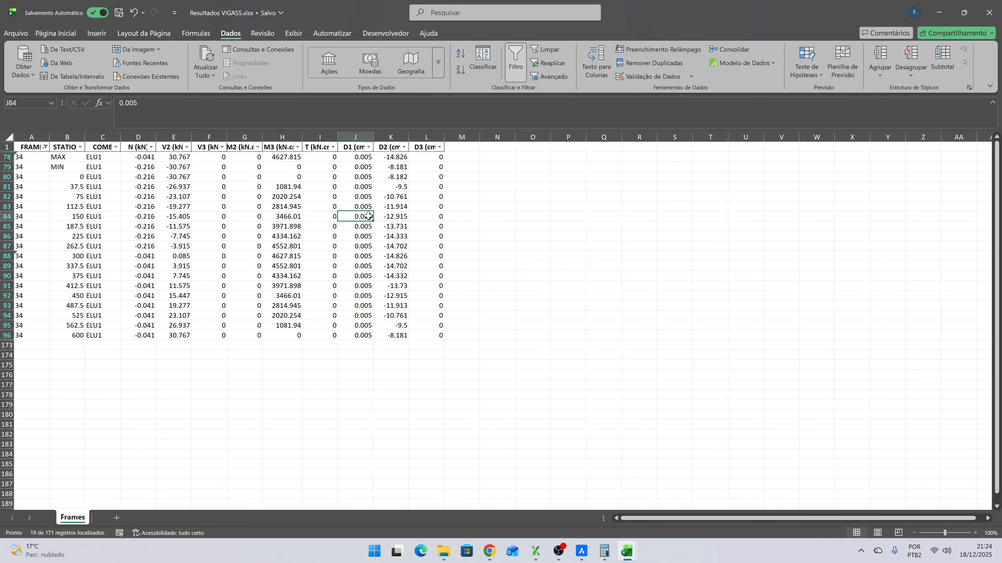
pyautogui.click(60, 178)
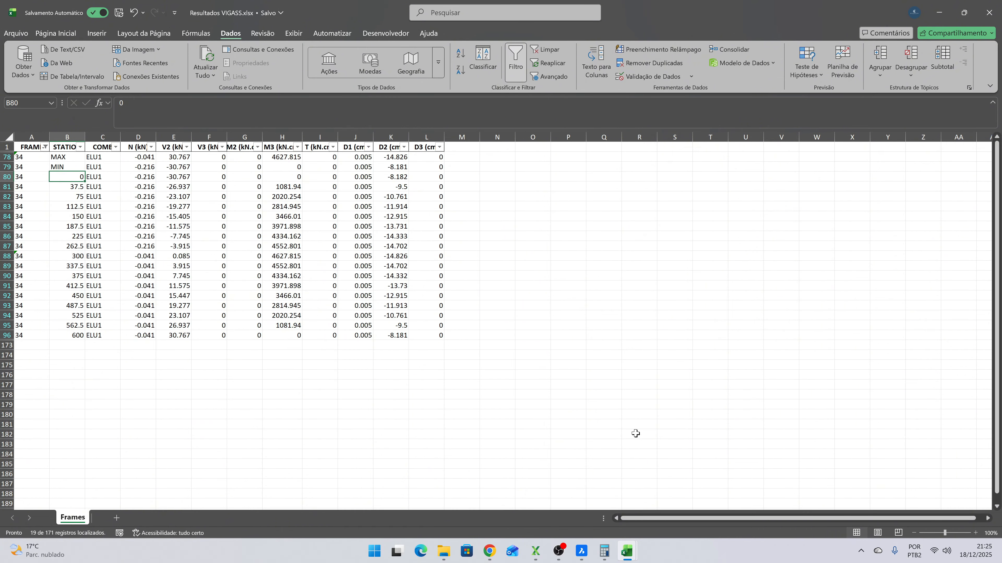
# - Switch to BricsCAD to examine the secondary beams and horizontal bracing in Unifilar.dwg, and return to the Excel results
pyautogui.click(581, 551)
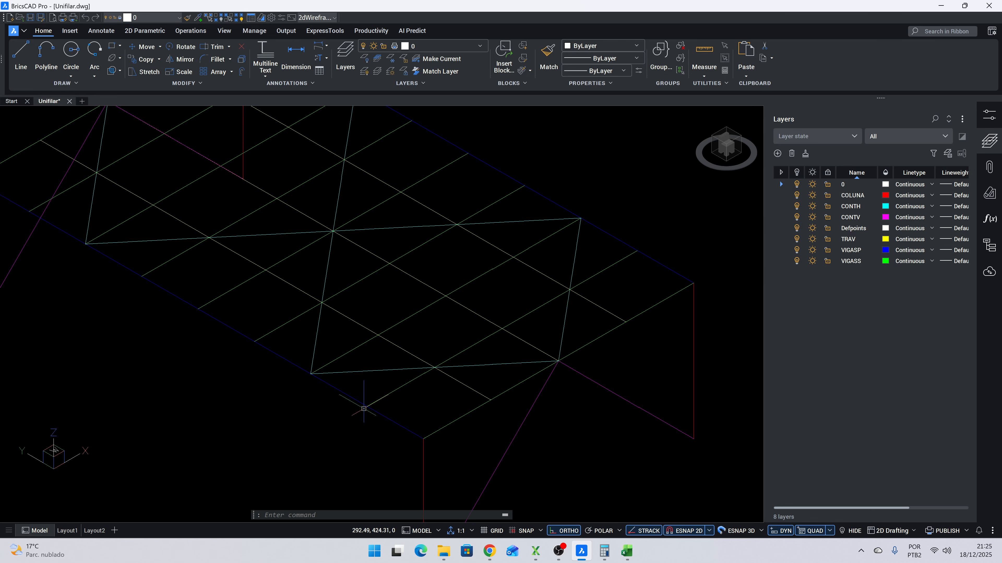
pyautogui.scroll(2, 361, 405)
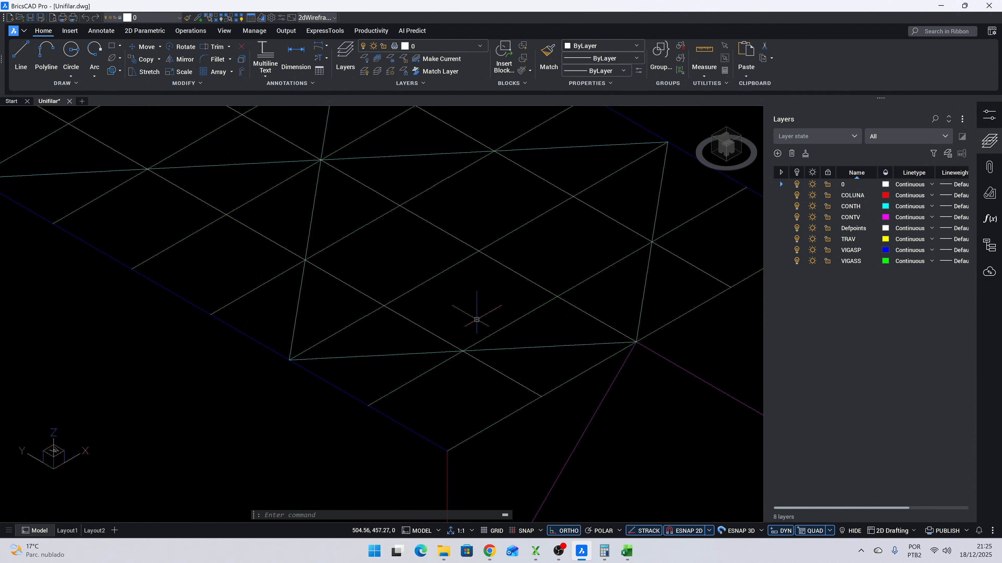
pyautogui.hotkey('alt', 'Tab')
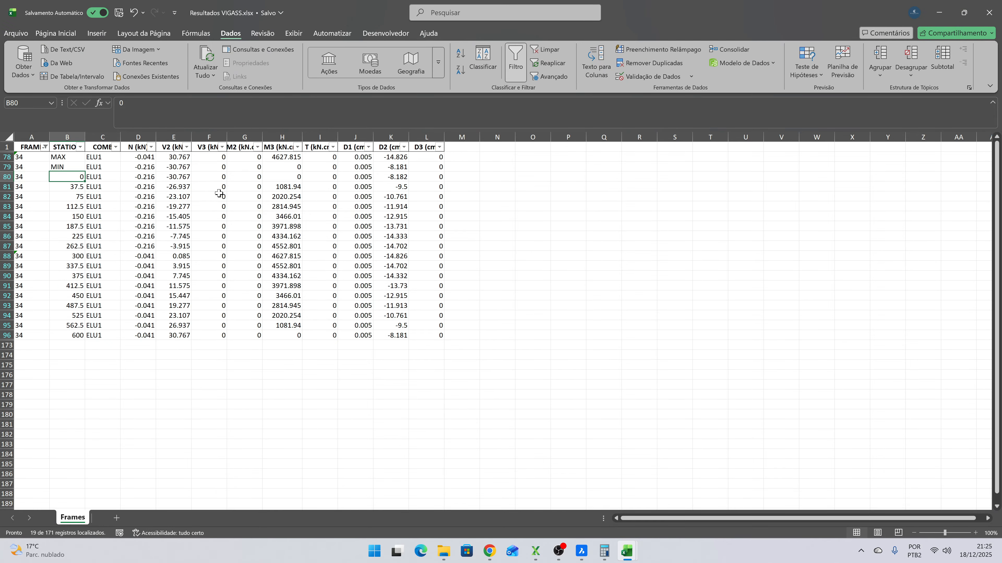
# - Review frame 34's stations from 0 to 600, highlighting the segment from 0 to 150 first
pyautogui.hotkey('shift', 'Down')
pyautogui.hotkey('shift', 'Down')
pyautogui.hotkey('shift', 'Down')
pyautogui.hotkey('shift', 'Down')
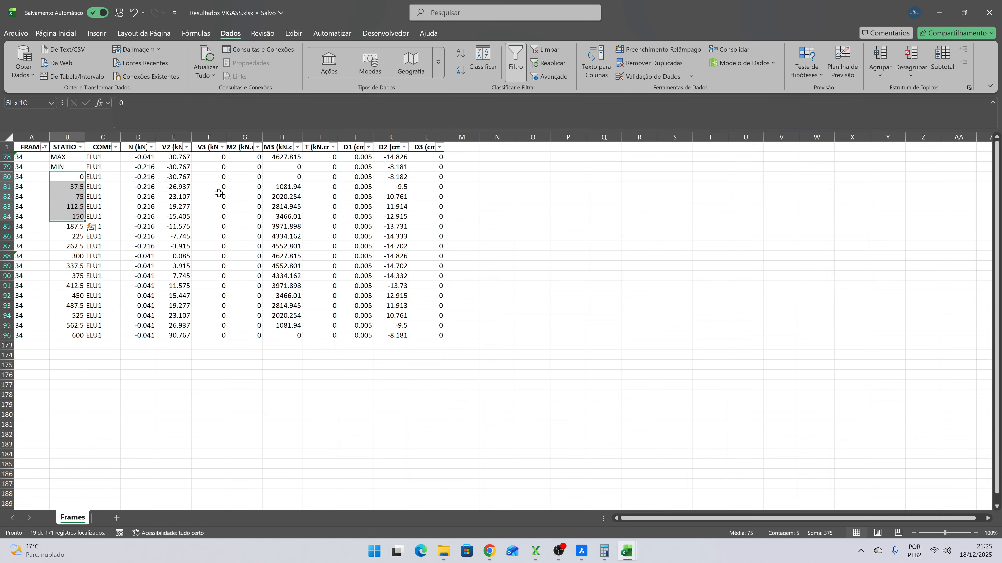
pyautogui.press('Up')
pyautogui.press('Up')
pyautogui.press('Down')
pyautogui.press('Down')
pyautogui.press('Down')
pyautogui.press('Down')
pyautogui.press('Down')
pyautogui.press('Down')
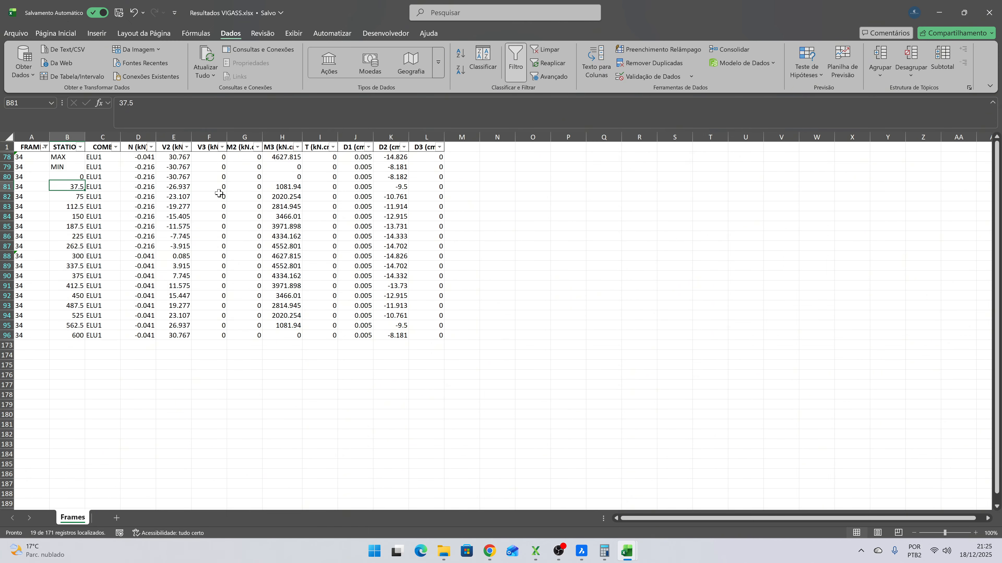
pyautogui.press('Up')
pyautogui.press('Up')
pyautogui.press('Up')
pyautogui.press('Up')
pyautogui.press('Down')
pyautogui.press('Down')
pyautogui.press('Down')
pyautogui.press('Down')
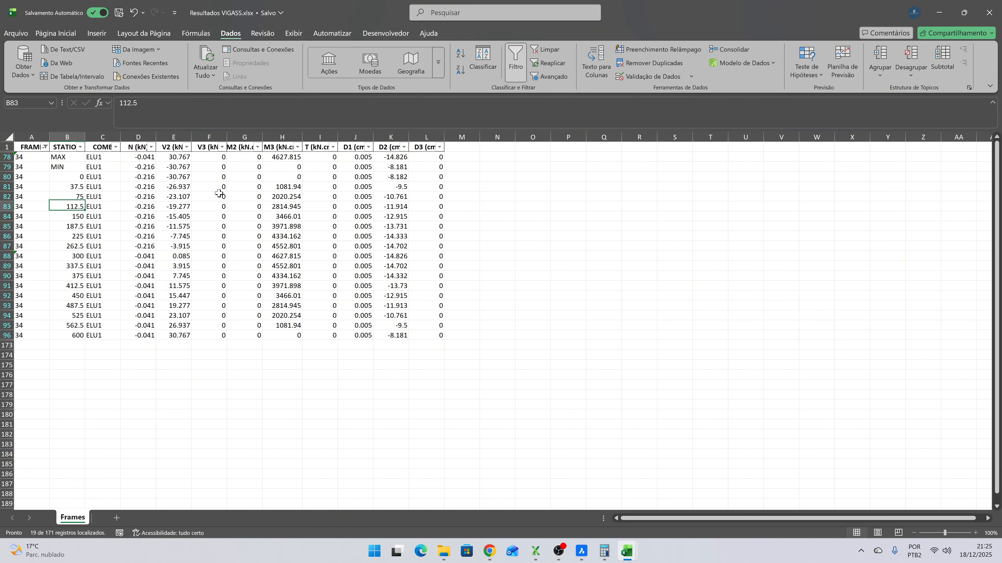
pyautogui.press('Down')
pyautogui.press('Down')
pyautogui.press('Down')
pyautogui.press('Down')
pyautogui.press('Down')
pyautogui.press('Down')
pyautogui.press('Down')
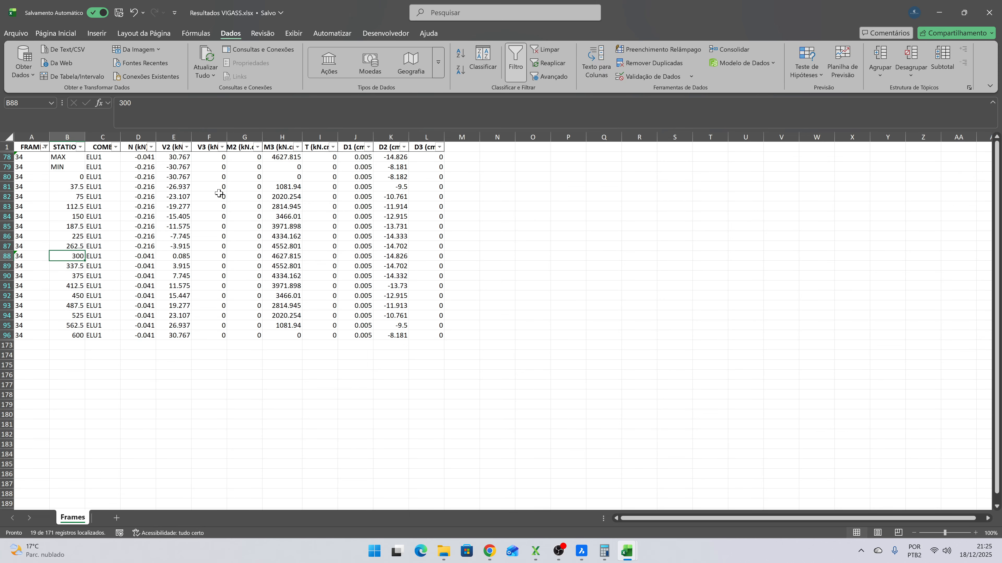
pyautogui.press('Down')
pyautogui.press('Down')
pyautogui.press('Down')
pyautogui.press('Down')
pyautogui.press('Down')
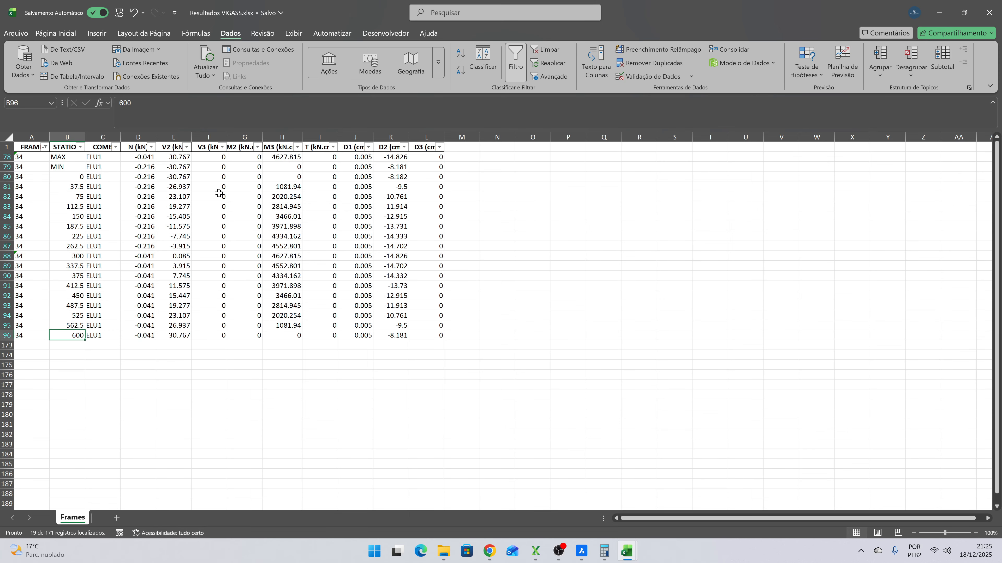
pyautogui.press('Up')
pyautogui.press('Up')
pyautogui.press('Up')
pyautogui.press('Up')
pyautogui.press('Up')
pyautogui.press('Up')
pyautogui.press('Up')
pyautogui.press('Up')
pyautogui.press('Up')
pyautogui.press('Up')
pyautogui.press('Up')
pyautogui.press('Up')
pyautogui.press('Up')
pyautogui.press('Up')
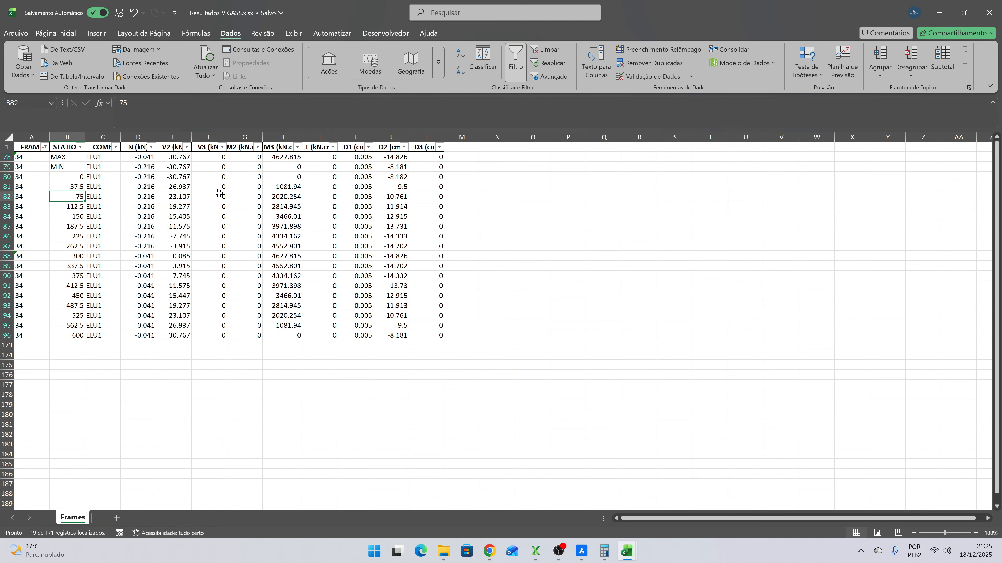
pyautogui.press('Down')
pyautogui.press('Down')
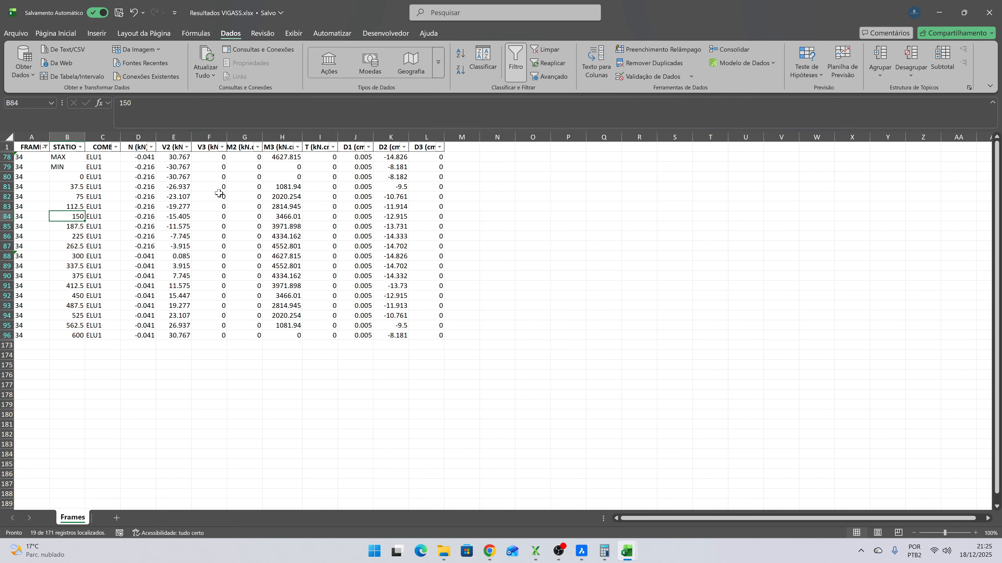
# - Highlight frame 34's rows for stations 150 to 300 across all columns from FRAME to D3 (cm)
pyautogui.hotkey('shift', 'Down')
pyautogui.hotkey('shift', 'Down')
pyautogui.hotkey('shift', 'Down')
pyautogui.hotkey('shift', 'Down')
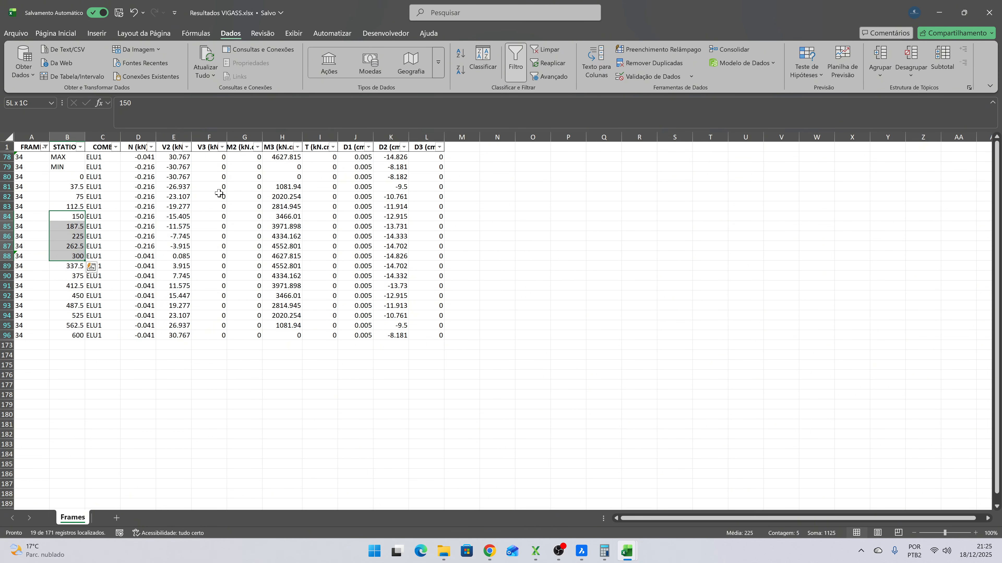
pyautogui.press('Left')
pyautogui.hotkey('shift', 'Down')
pyautogui.hotkey('shift', 'Down')
pyautogui.hotkey('shift', 'Down')
pyautogui.hotkey('shift', 'Down')
pyautogui.hotkey('shift', 'Right')
pyautogui.hotkey('shift', 'Right')
pyautogui.hotkey('shift', 'Right')
pyautogui.hotkey('shift', 'Right')
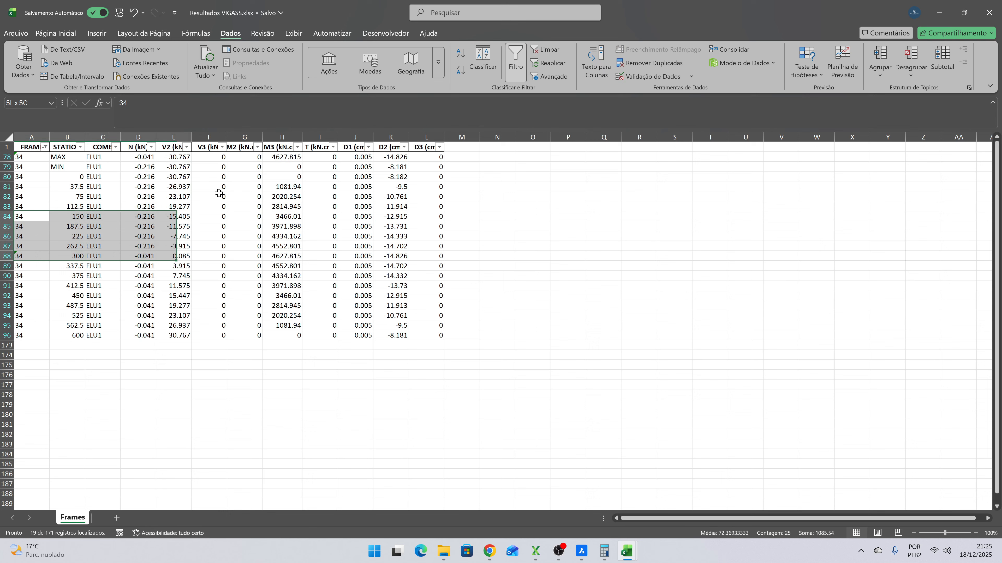
pyautogui.hotkey('shift', 'Right')
pyautogui.hotkey('shift', 'Right')
pyautogui.hotkey('shift', 'Right')
pyautogui.hotkey('shift', 'Right')
pyautogui.hotkey('shift', 'Right')
pyautogui.hotkey('shift', 'Right')
pyautogui.hotkey('shift', 'Right')
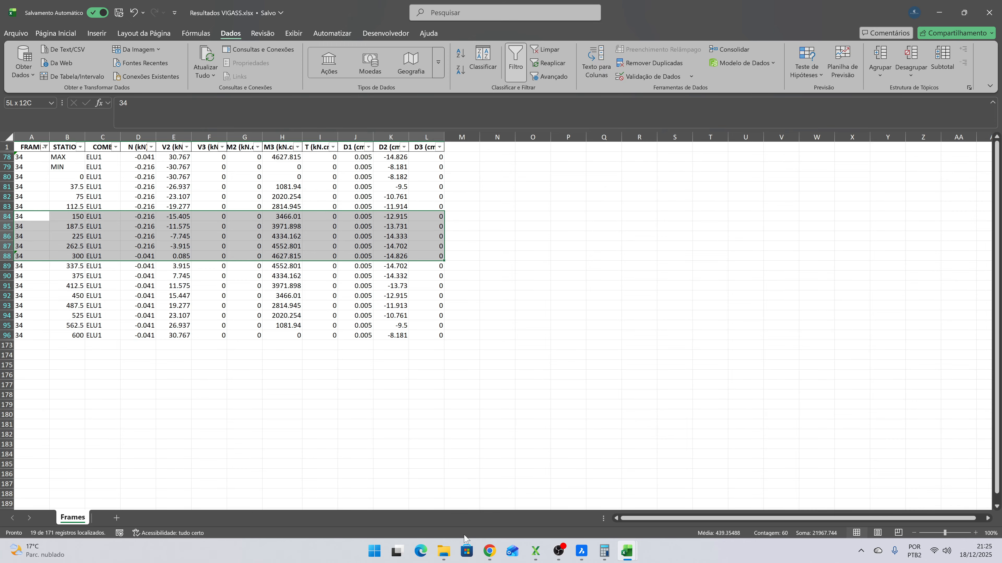
# - Switch to File Explorer and duplicate Perfil W.xlsx inside the Dimensionamento subfolder of Minicurso XStrudes - Mezanino
pyautogui.click(444, 551)
pyautogui.click(498, 494)
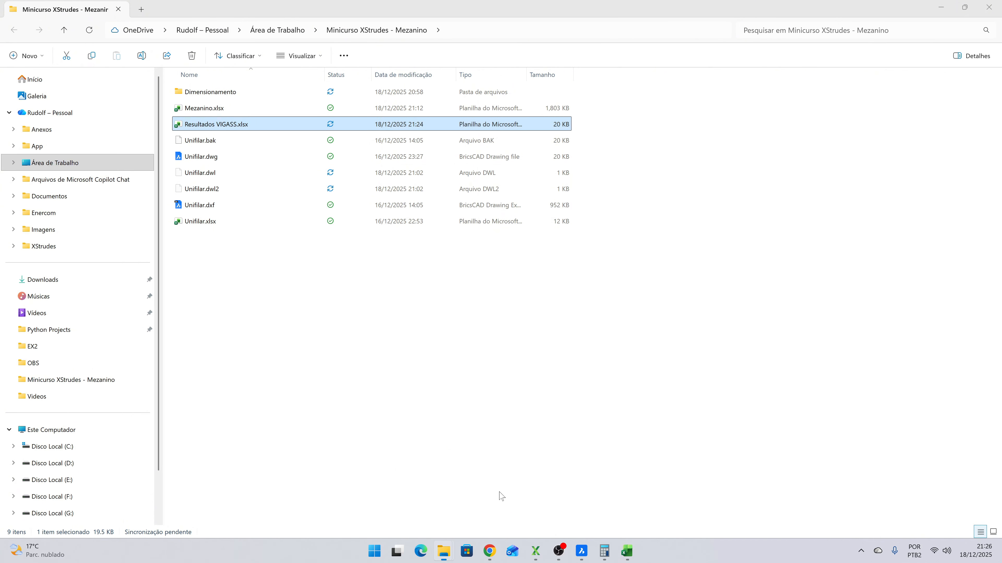
pyautogui.doubleClick(235, 95)
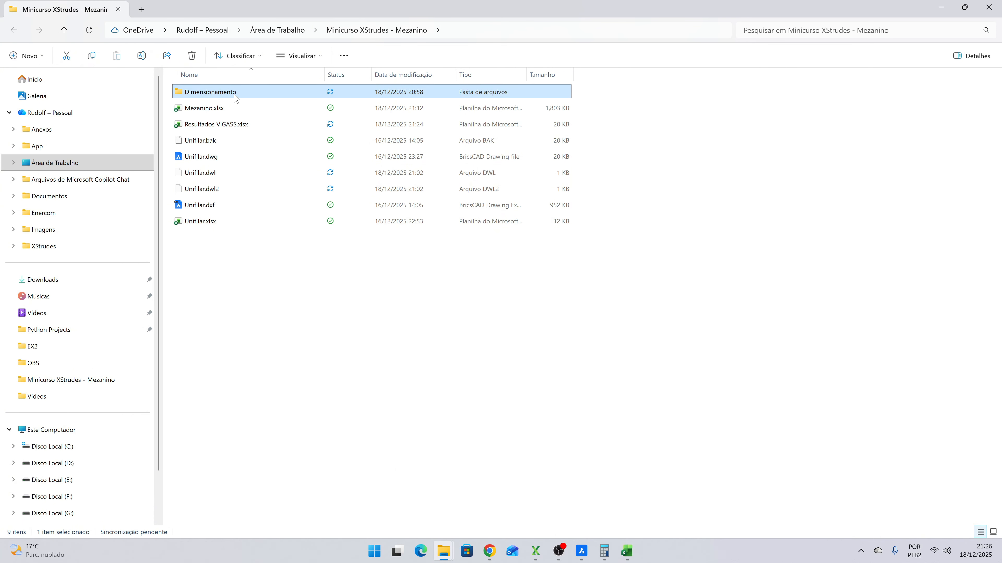
pyautogui.click(242, 173)
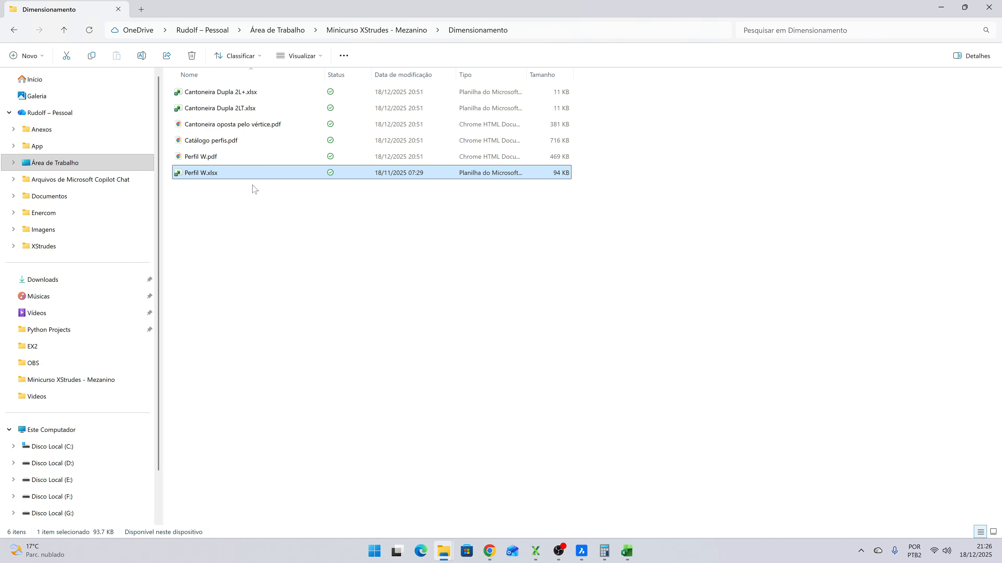
pyautogui.hotkey('ctrl', 'c')
pyautogui.hotkey('ctrl', 'v')
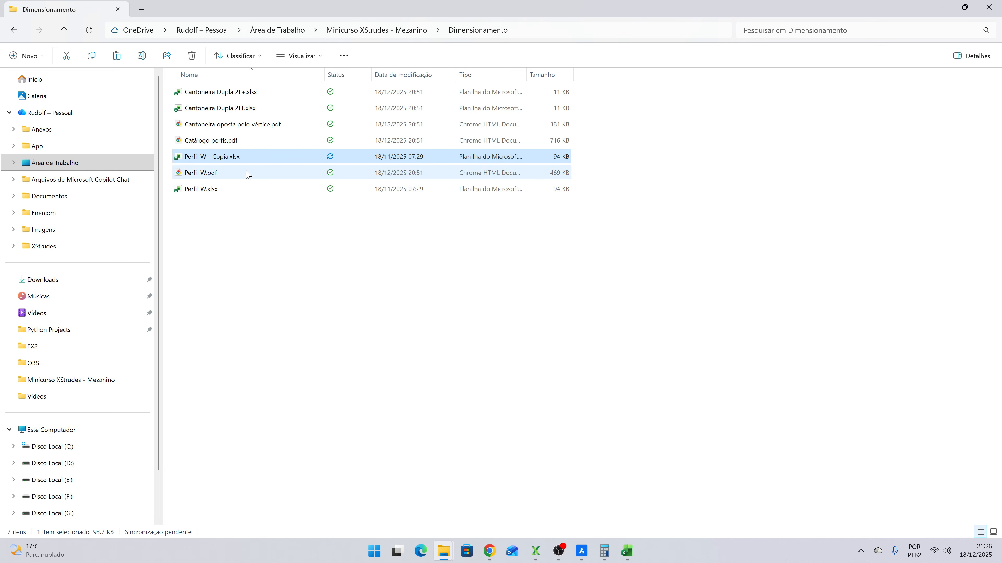
pyautogui.press('F2')
pyautogui.press('BackSpace')
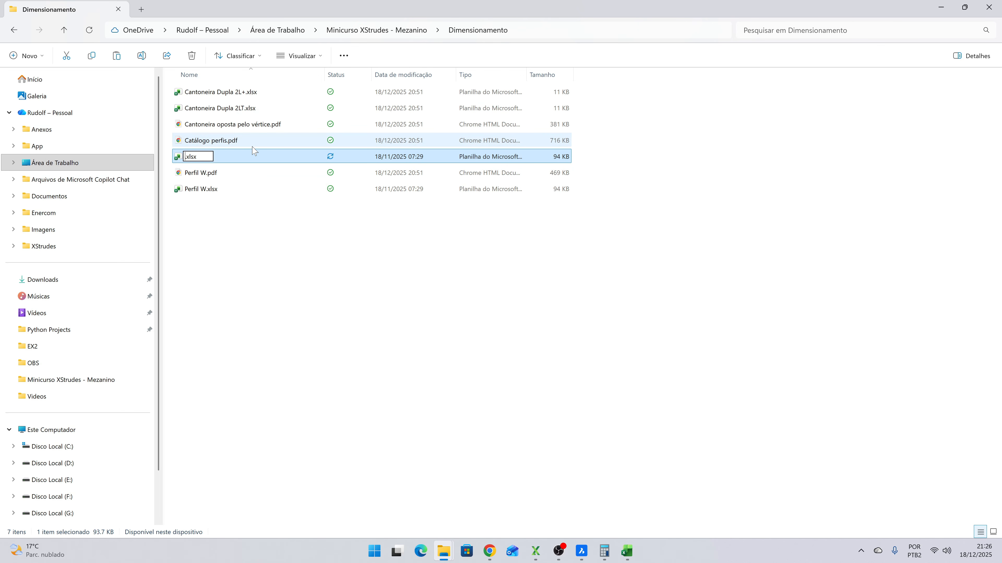
pyautogui.press('Escape')
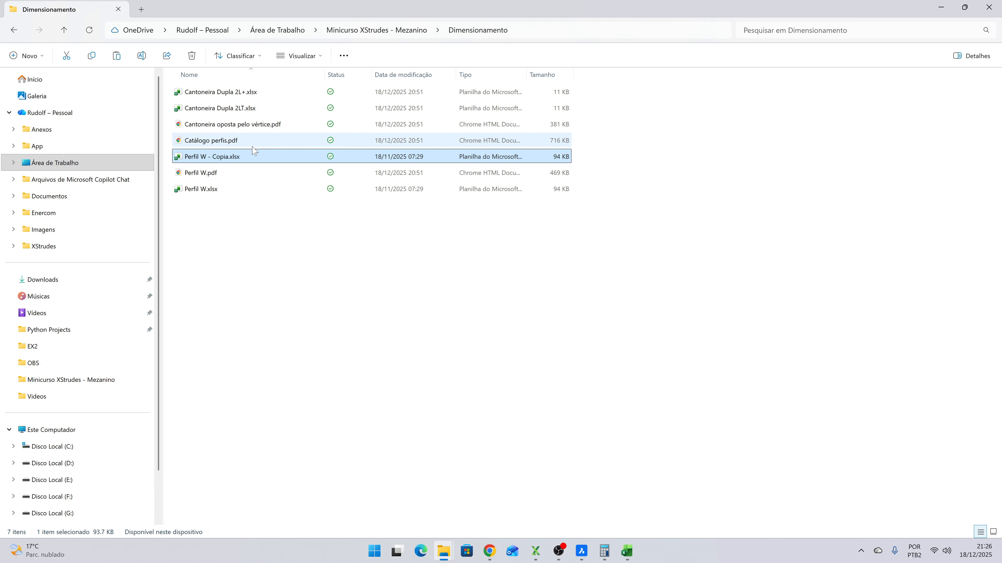
# - Rename the duplicated spreadsheet as Perfil W - VIGASS.xlsx
pyautogui.press('F2')
pyautogui.press('Right')
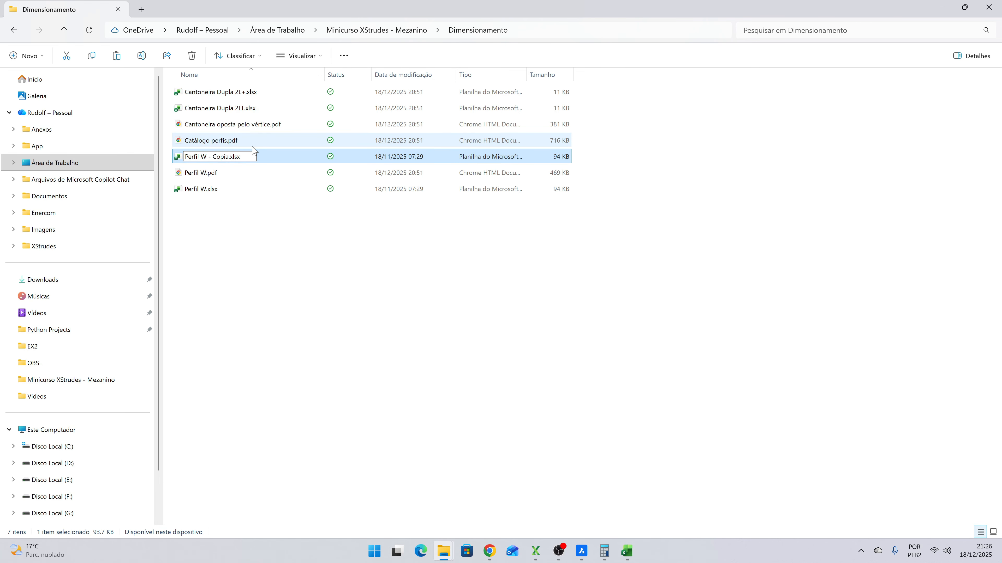
pyautogui.press('BackSpace')
pyautogui.press('BackSpace')
pyautogui.press('BackSpace')
pyautogui.press('BackSpace')
pyautogui.press('BackSpace')
pyautogui.write('VIGASS')
pyautogui.press('Return')
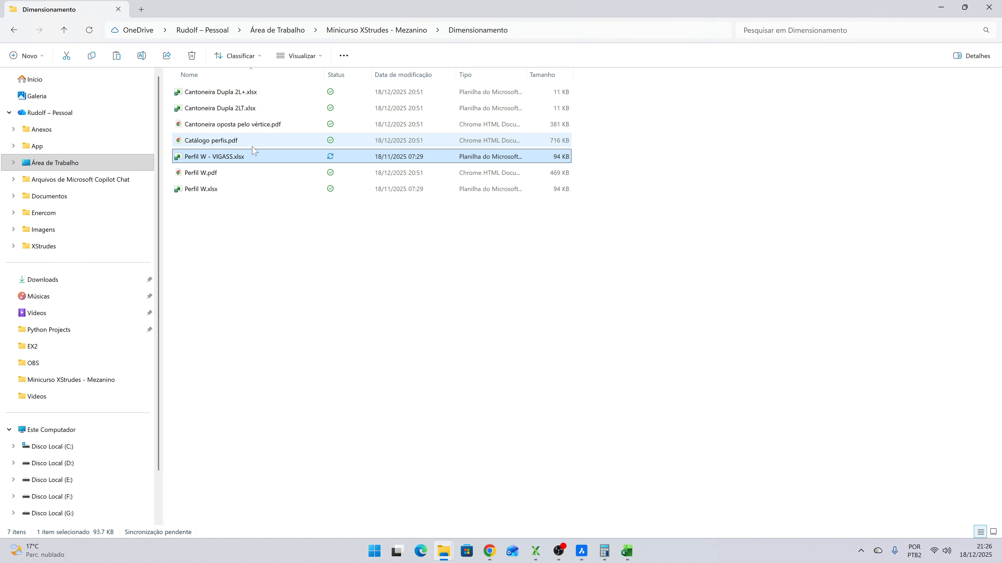
# - Switch to the Perfil W copy in Excel and look through the material, profile, load and resistance sections of sheet NBR8800-24
pyautogui.hotkey('alt', 'Tab')
pyautogui.hotkey('alt', 'Tab')
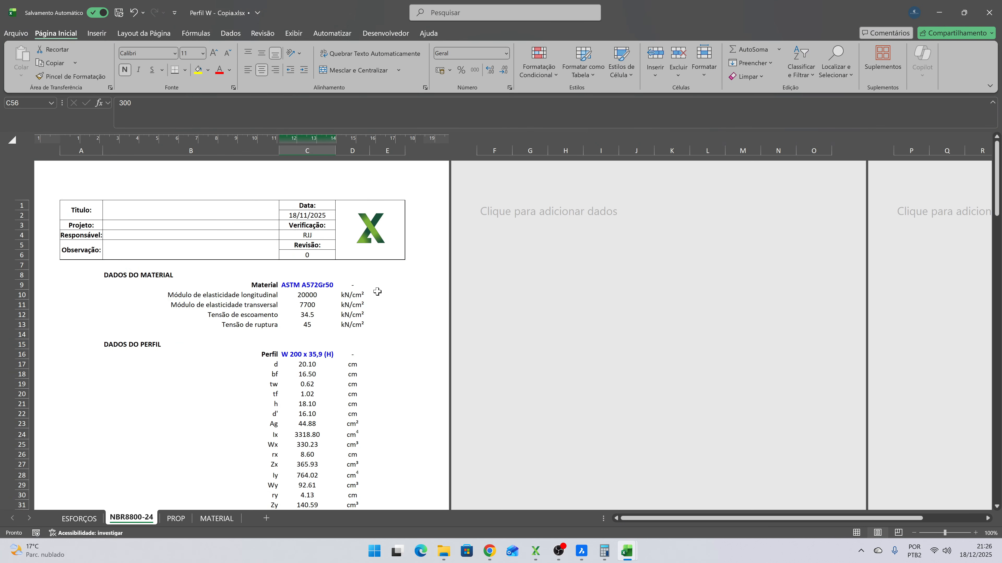
pyautogui.scroll(-7, 350, 267)
pyautogui.scroll(5, 351, 276)
pyautogui.scroll(-11, 352, 288)
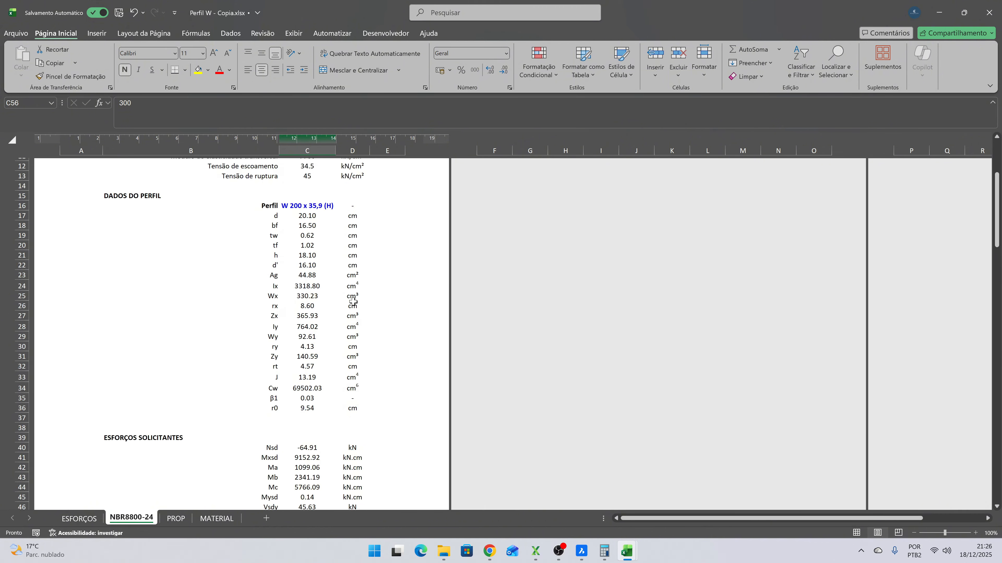
pyautogui.scroll(-15, 352, 301)
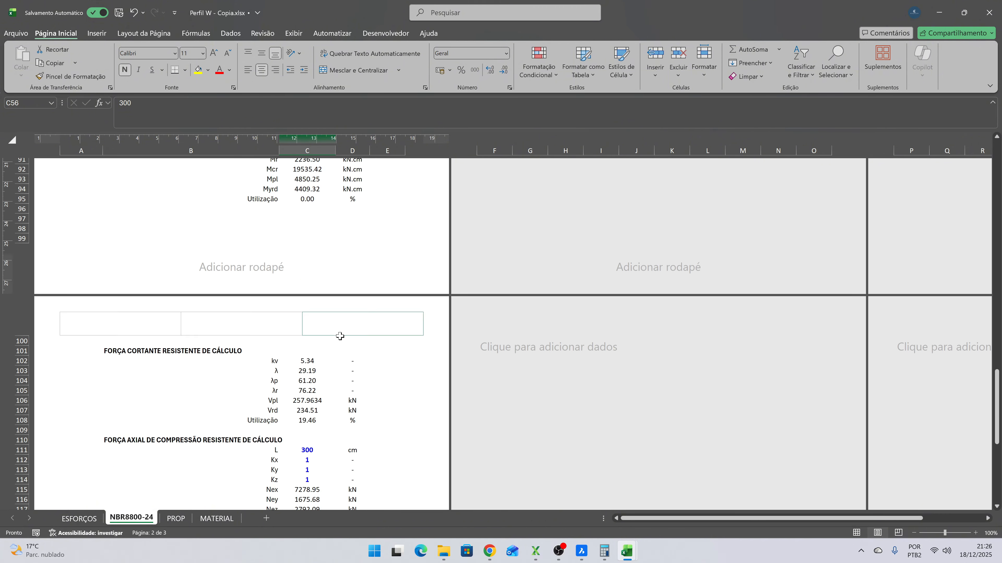
pyautogui.scroll(10, 340, 336)
pyautogui.scroll(5, 326, 341)
pyautogui.scroll(3, 98, 498)
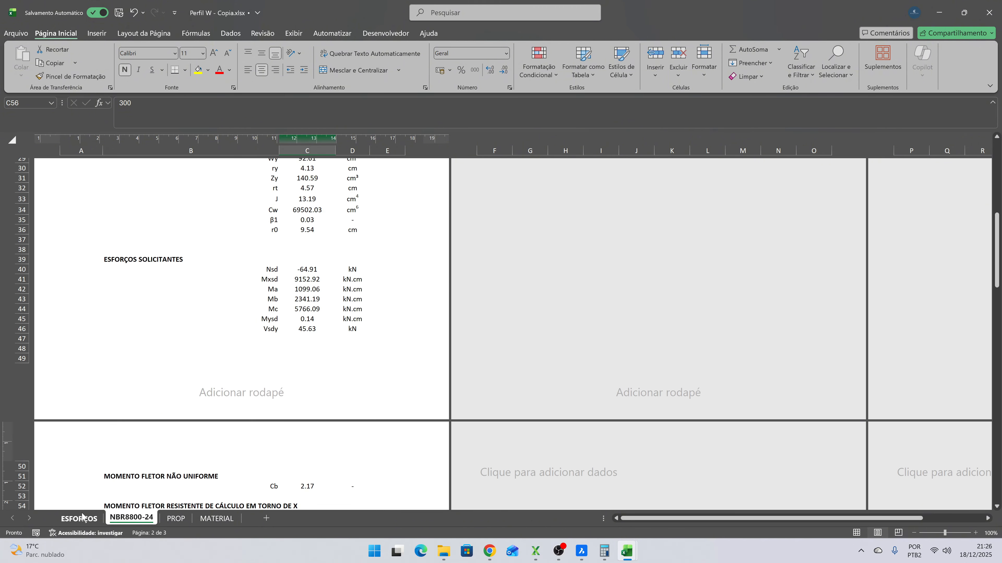
# - Examine the ESFORÇOS sheet's force table, including the M2 and M3 headers and the input range A2:H6
pyautogui.click(78, 519)
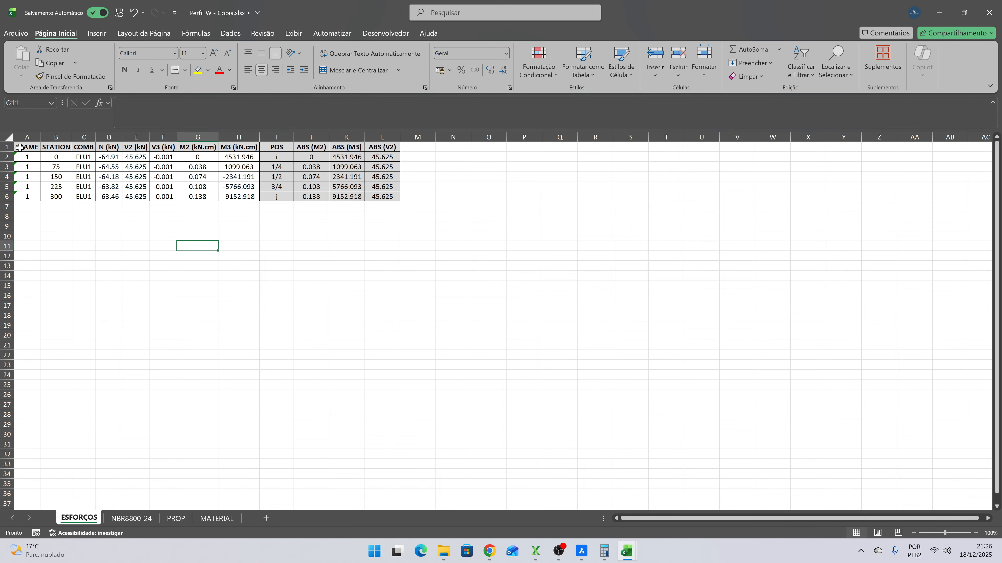
pyautogui.click(205, 148)
pyautogui.click(242, 149)
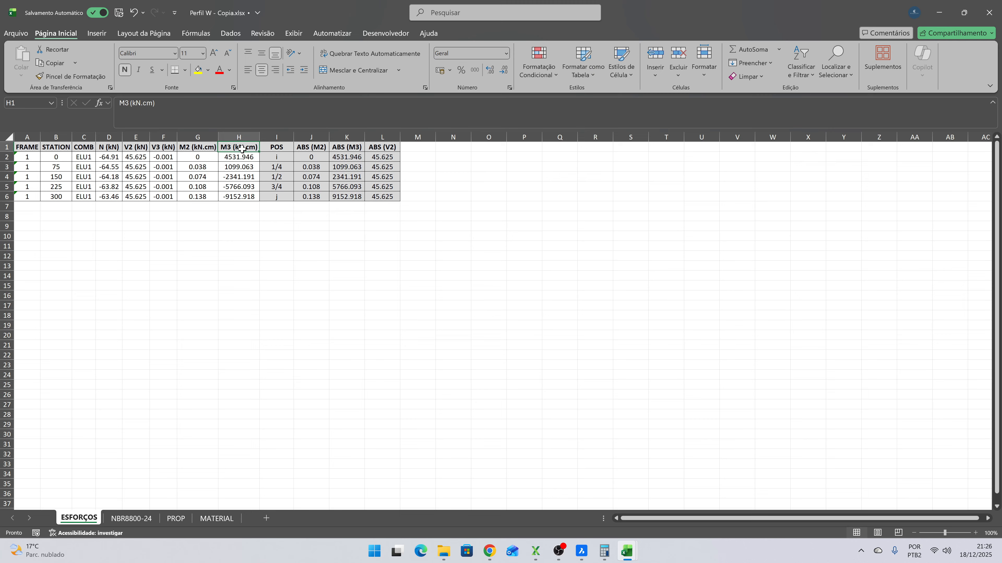
pyautogui.click(33, 157)
pyautogui.moveTo(34, 163); pyautogui.dragTo(239, 196)
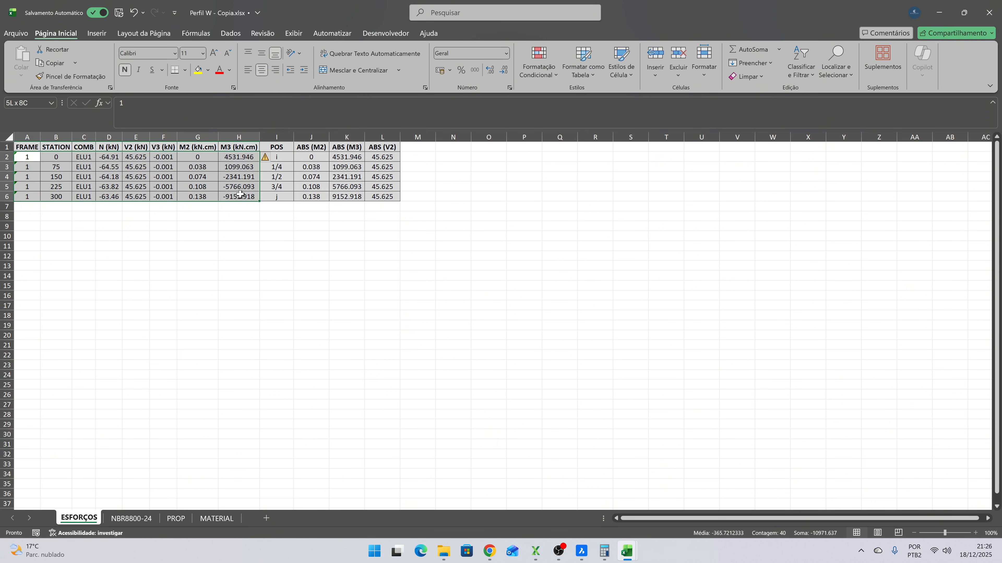
pyautogui.click(240, 216)
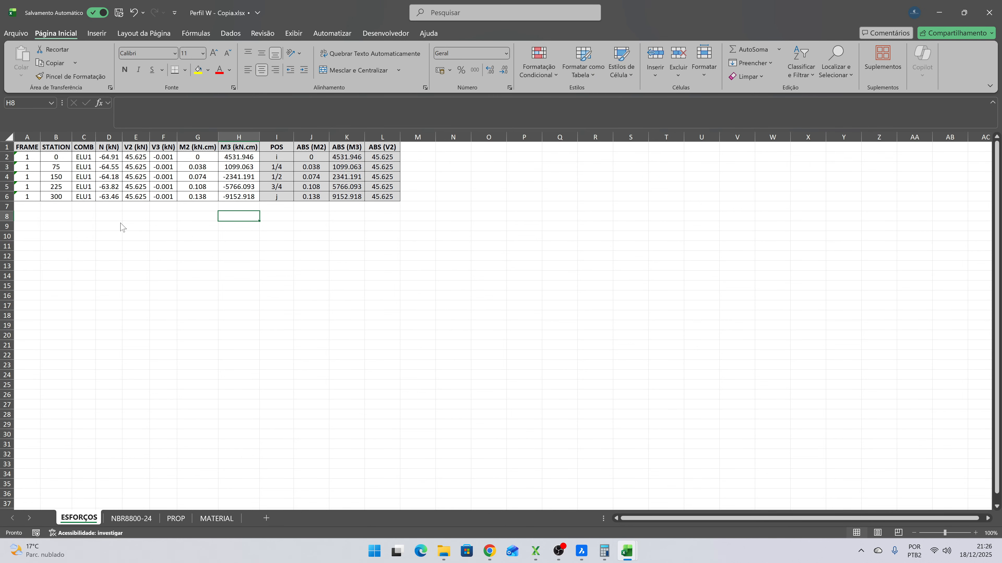
# - In Resultados VIGASS.xlsx, copy frame 34's rows for stations 150 to 300, from FRAME through M3 (kN.cm)
pyautogui.hotkey('alt', 'Tab')
pyautogui.click(142, 277)
pyautogui.click(38, 224)
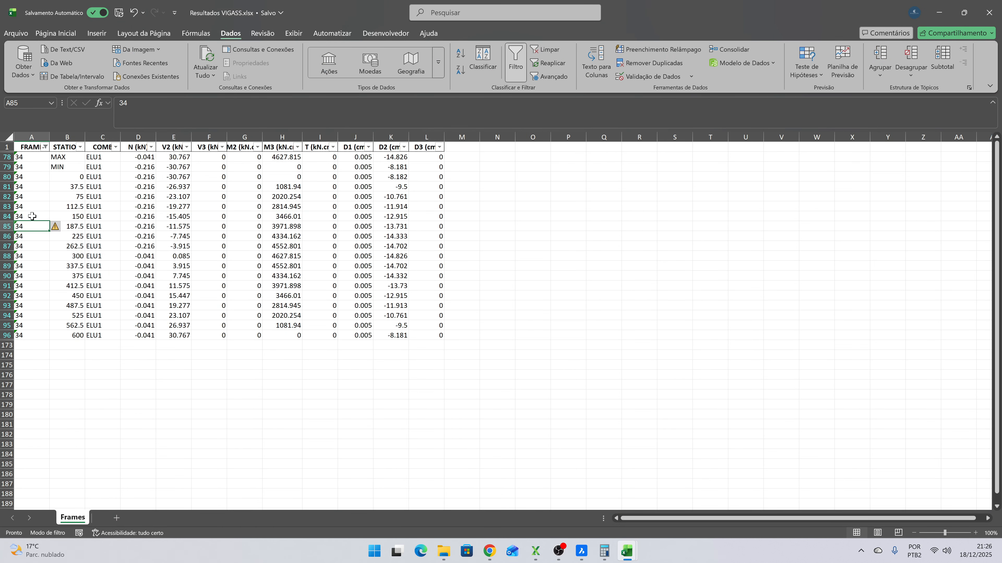
pyautogui.hotkey('alt', 'Tab')
pyautogui.hotkey('alt', 'Tab')
pyautogui.press('Up')
pyautogui.hotkey('shift', 'Down')
pyautogui.hotkey('shift', 'Down')
pyautogui.hotkey('shift', 'Down')
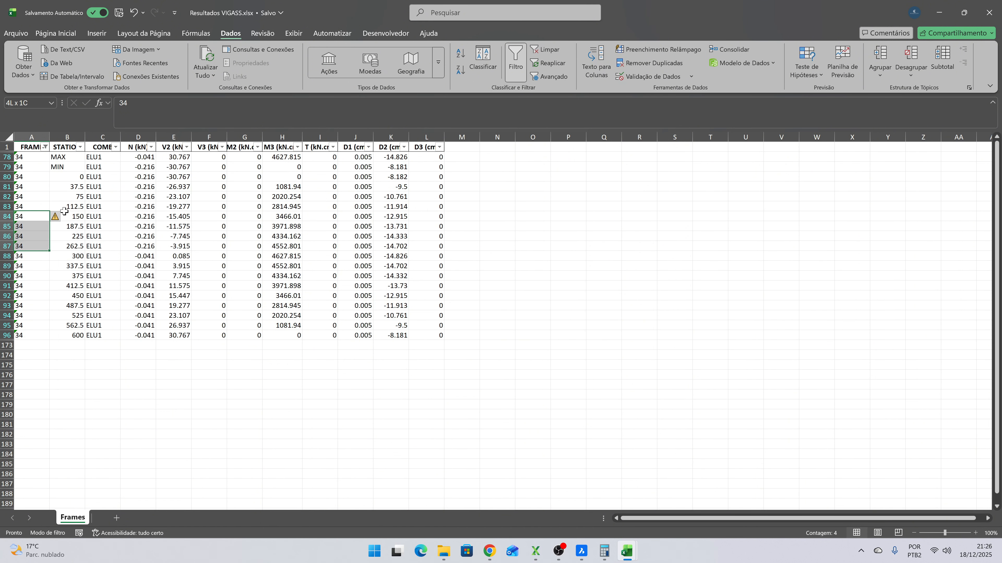
pyautogui.hotkey('shift', 'Down')
pyautogui.hotkey('shift', 'Right')
pyautogui.hotkey('shift', 'Right')
pyautogui.hotkey('shift', 'Right')
pyautogui.hotkey('shift', 'Right')
pyautogui.hotkey('shift', 'Right')
pyautogui.hotkey('shift', 'Right')
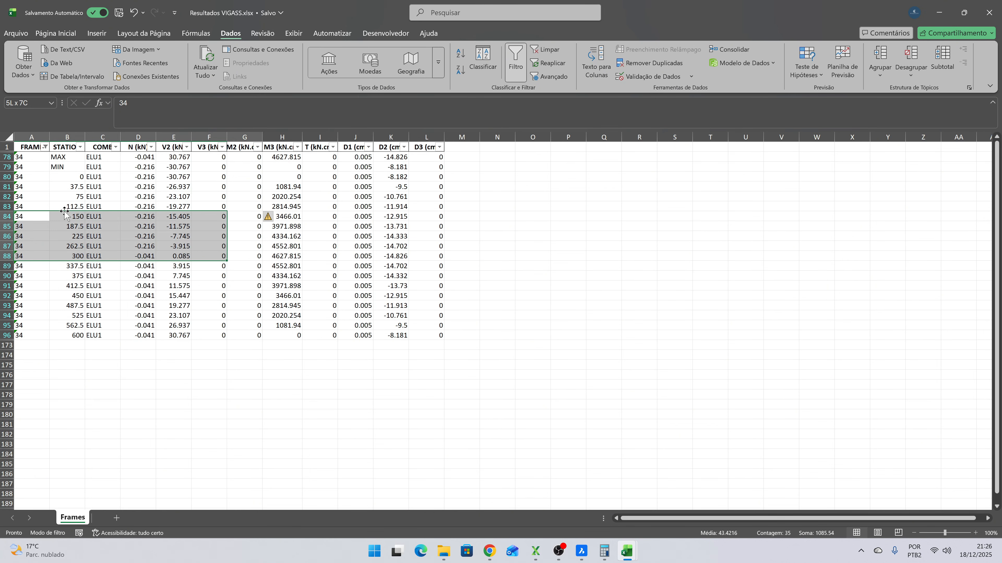
pyautogui.hotkey('shift', 'Right')
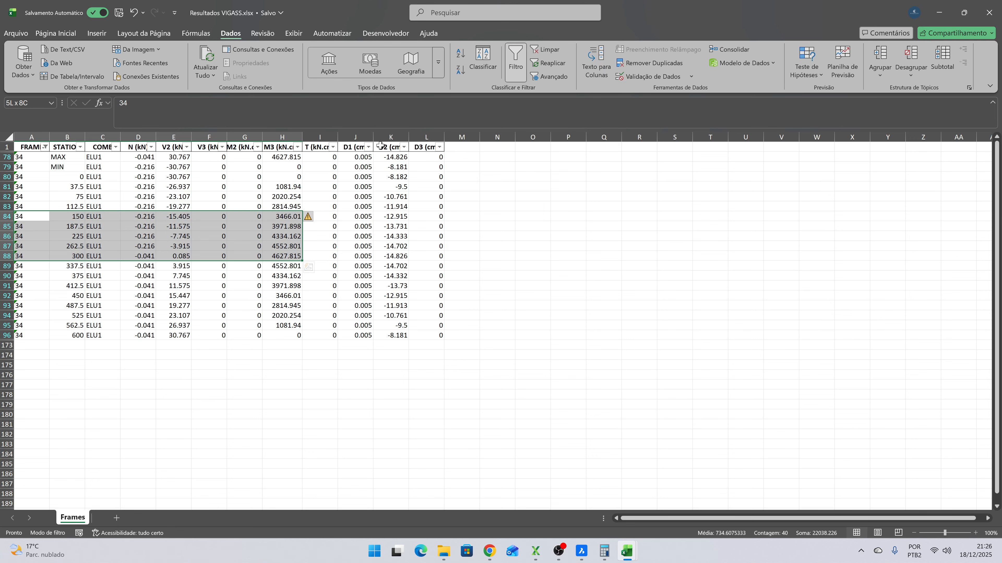
pyautogui.hotkey('ctrl', 'c')
# - Paste the copied frame 34 rows as values into the Perfil W copy's ESFORÇOS sheet, starting at cell A2
pyautogui.hotkey('alt', 'Tab')
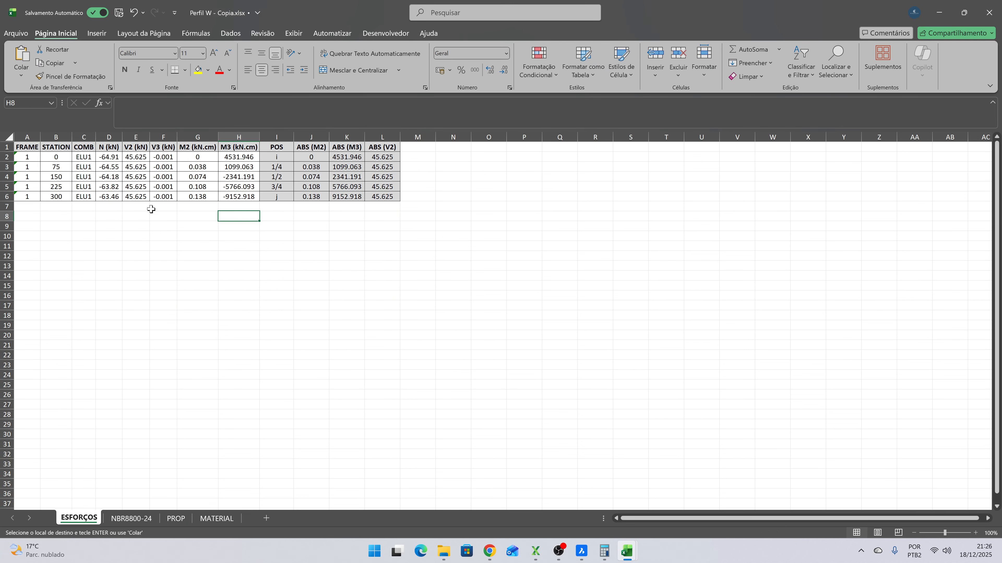
pyautogui.click(22, 158)
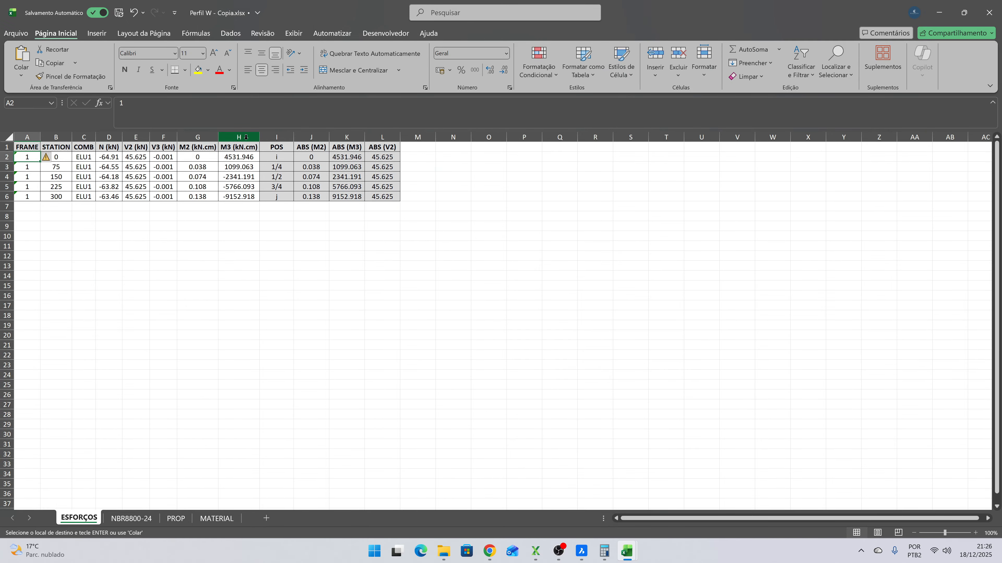
pyautogui.hotkey('ctrl', 'alt', 'v')
pyautogui.press('v')
pyautogui.press('Return')
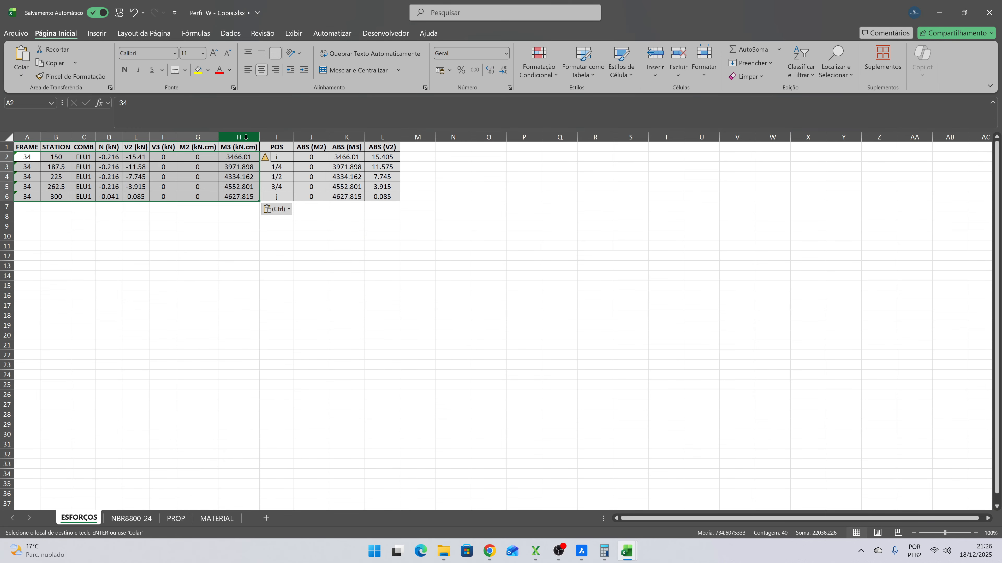
pyautogui.click(350, 224)
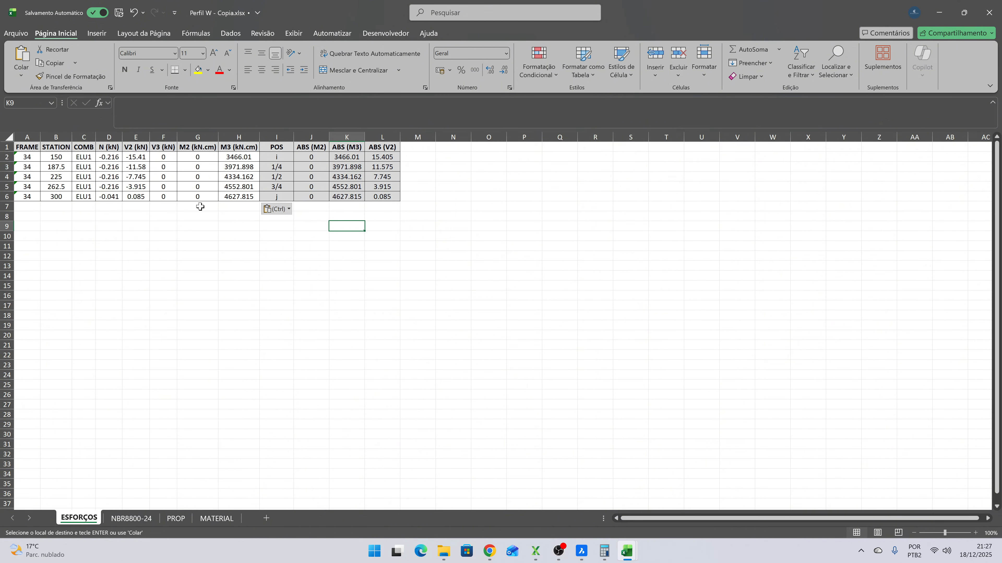
# - Review the pasted N, V2 and M3 columns and match the M3 moments to the POS labels i, 1/4, 1/2 and 3/4
pyautogui.moveTo(103, 158); pyautogui.dragTo(104, 197)
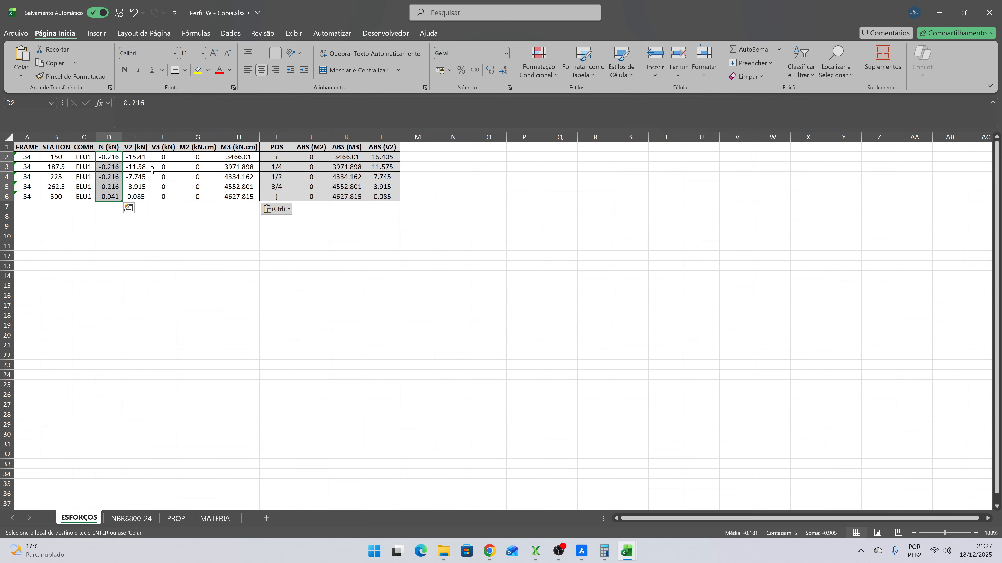
pyautogui.moveTo(141, 158); pyautogui.dragTo(138, 197)
pyautogui.click(197, 228)
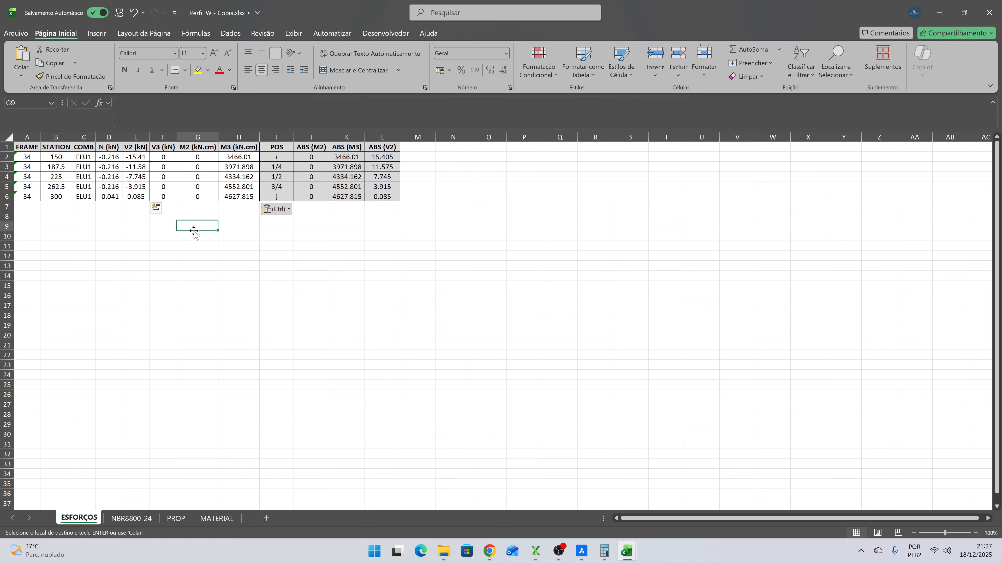
pyautogui.click(244, 159)
pyautogui.moveTo(244, 159); pyautogui.dragTo(243, 196)
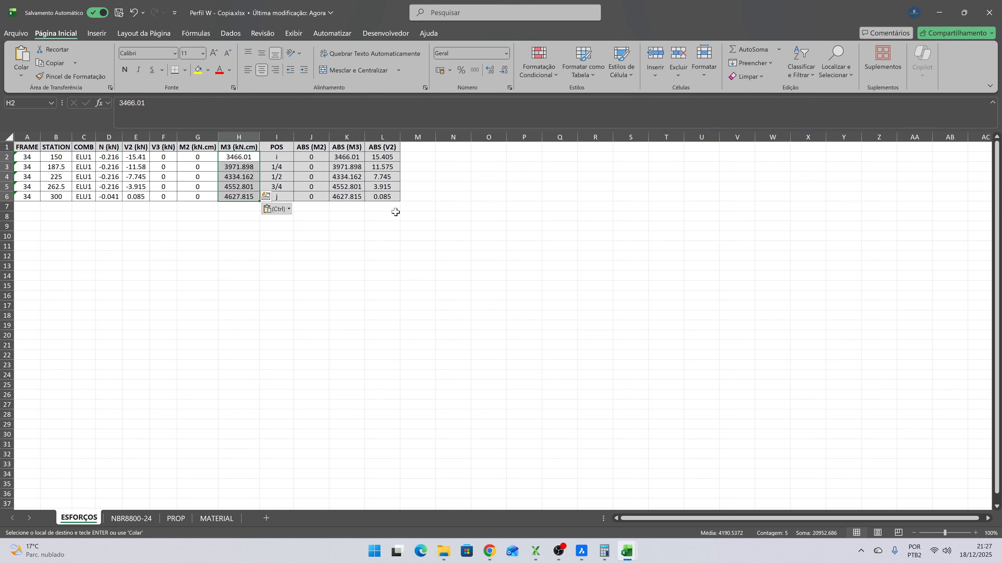
pyautogui.click(283, 156)
pyautogui.click(287, 167)
pyautogui.click(285, 175)
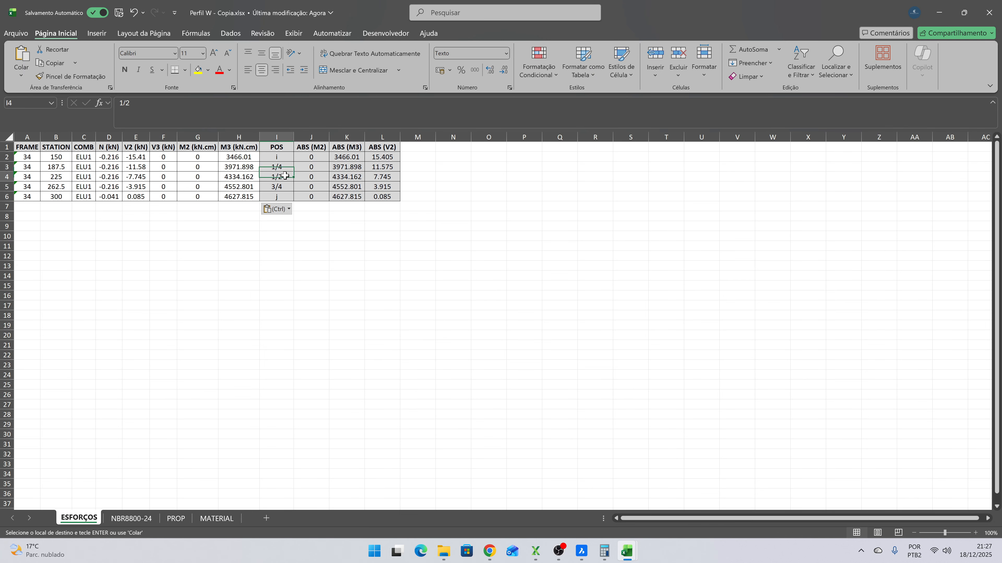
pyautogui.click(283, 185)
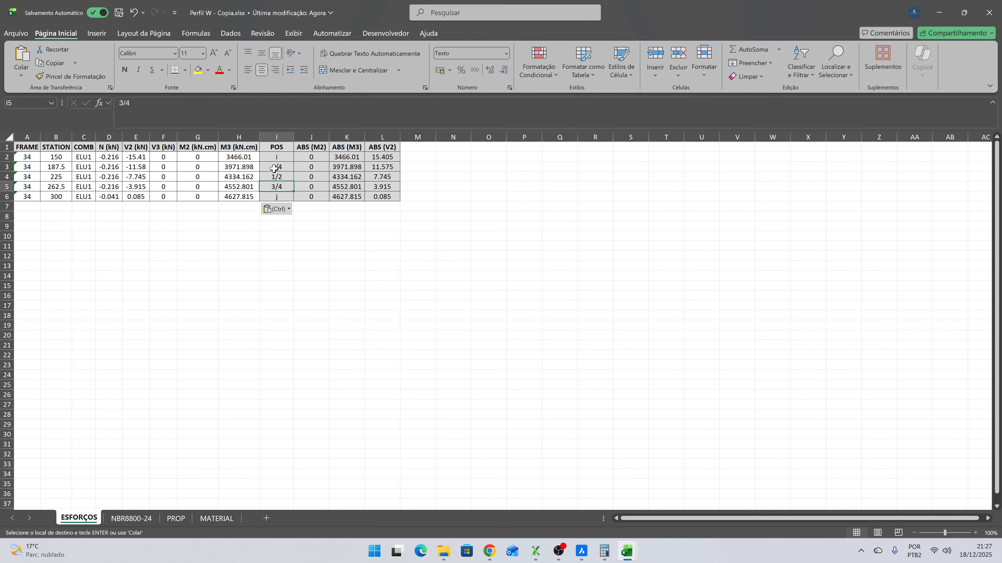
pyautogui.moveTo(274, 168); pyautogui.dragTo(236, 186)
# - On sheet NBR8800-24, check the ASTM A572Gr50 material cell and set the Perfil to W 200 x 15,0
pyautogui.click(132, 519)
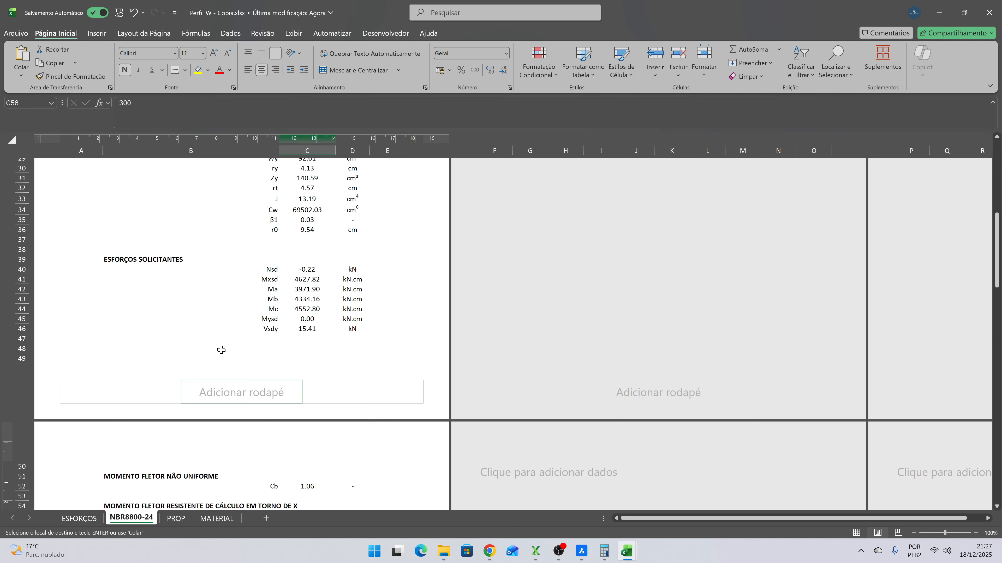
pyautogui.scroll(2, 261, 340)
pyautogui.scroll(-2, 261, 340)
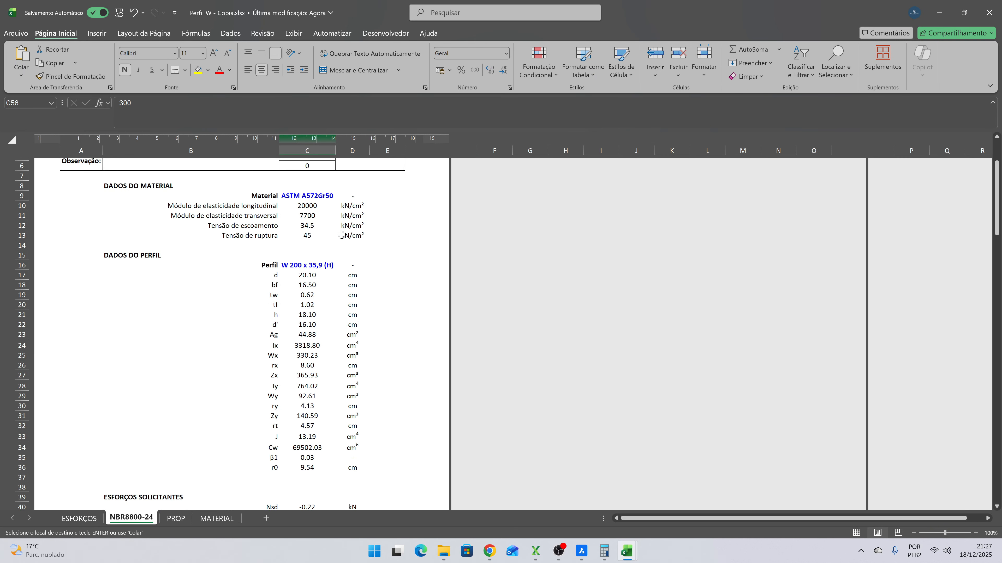
pyautogui.click(319, 198)
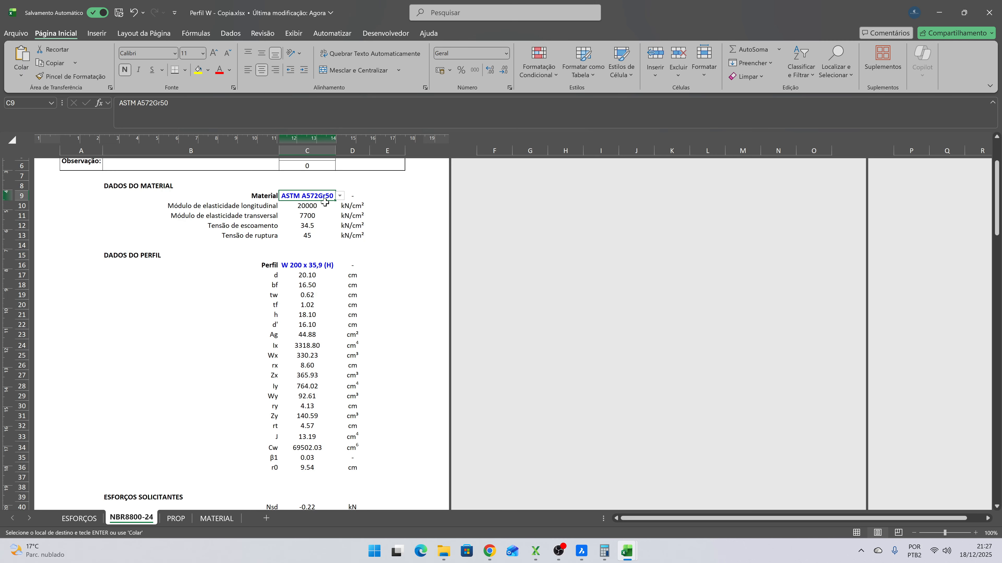
pyautogui.click(320, 263)
pyautogui.click(340, 265)
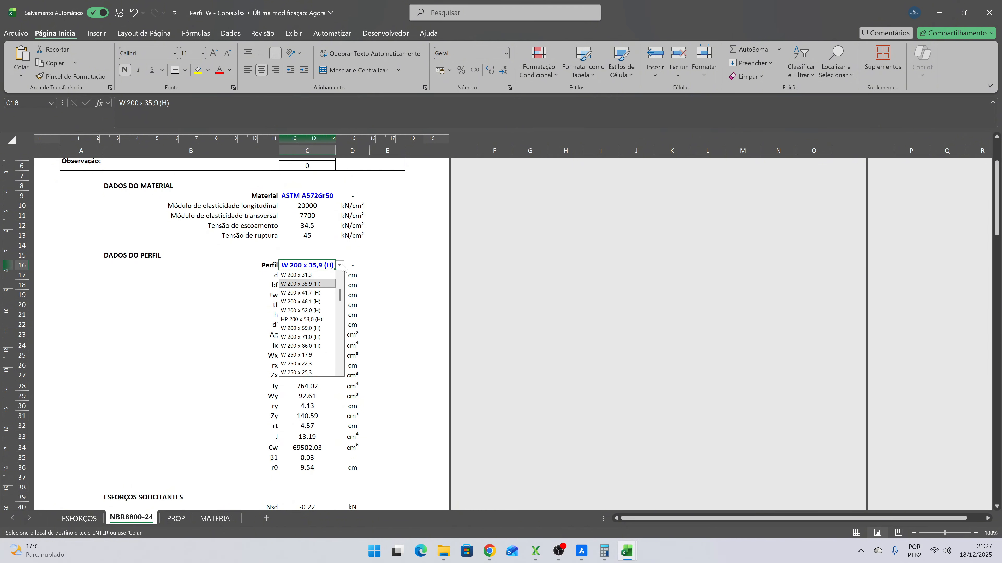
pyautogui.click(340, 275)
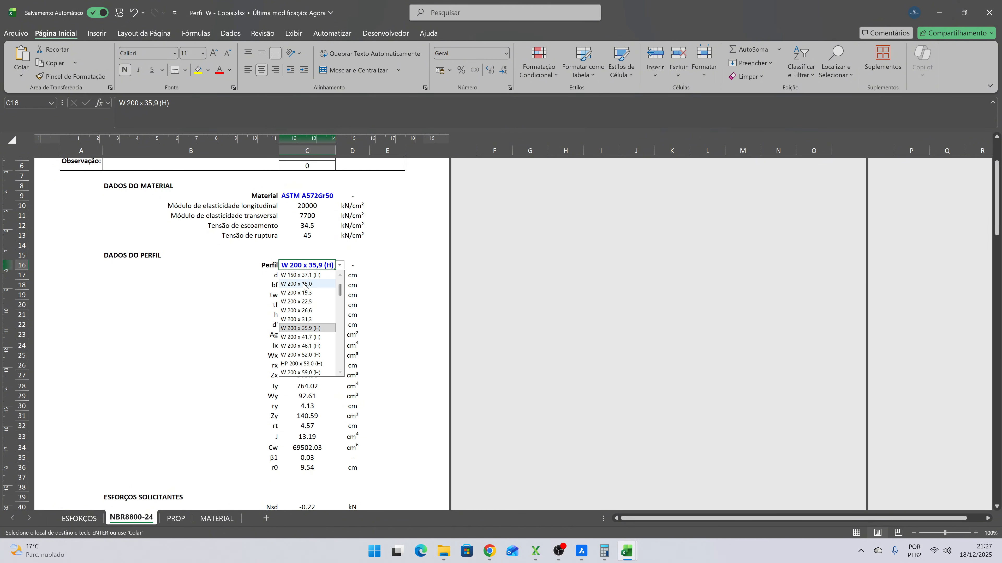
pyautogui.click(300, 275)
pyautogui.click(372, 256)
# - Review the W 200 x 15,0 section properties, and inspect the Nsd formula under ESFORÇOS SOLICITANTES
pyautogui.scroll(-4, 373, 260)
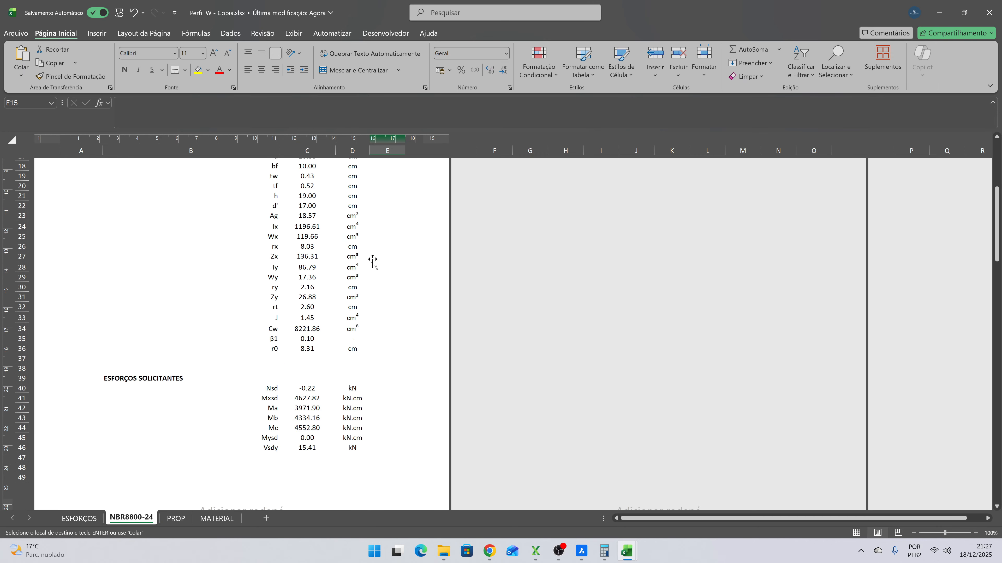
pyautogui.scroll(3, 386, 252)
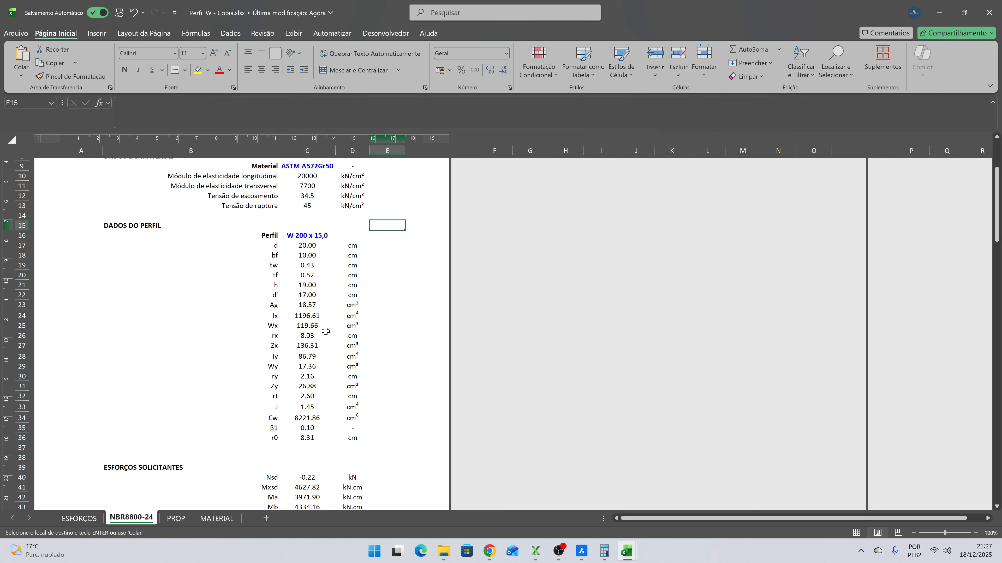
pyautogui.scroll(-5, 322, 330)
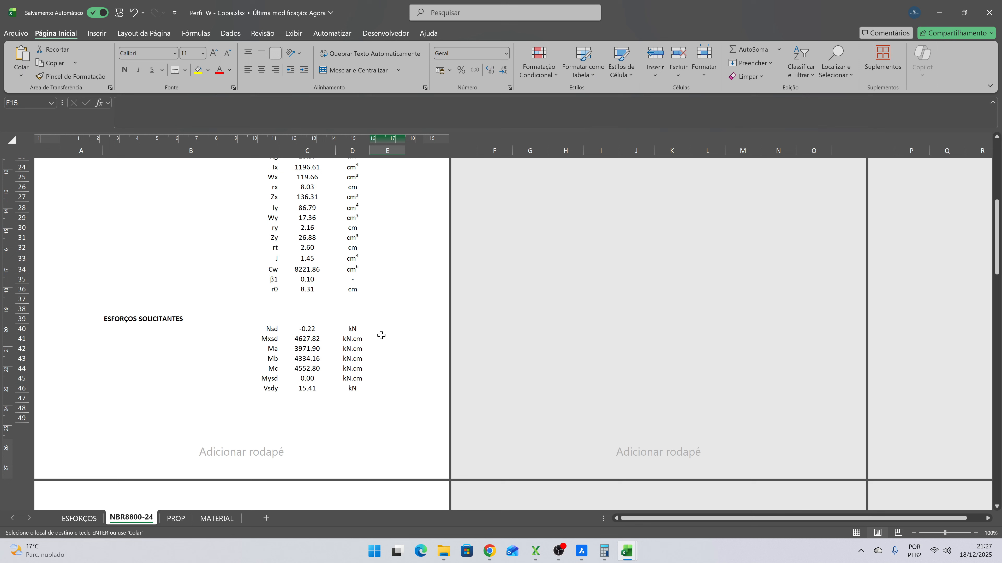
pyautogui.click(313, 330)
pyautogui.click(253, 126)
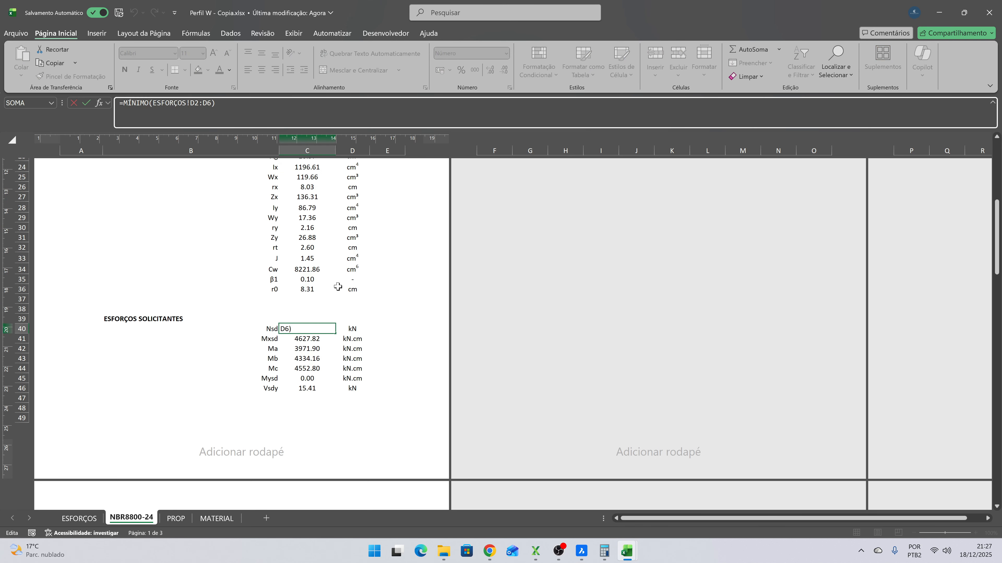
pyautogui.press('Escape')
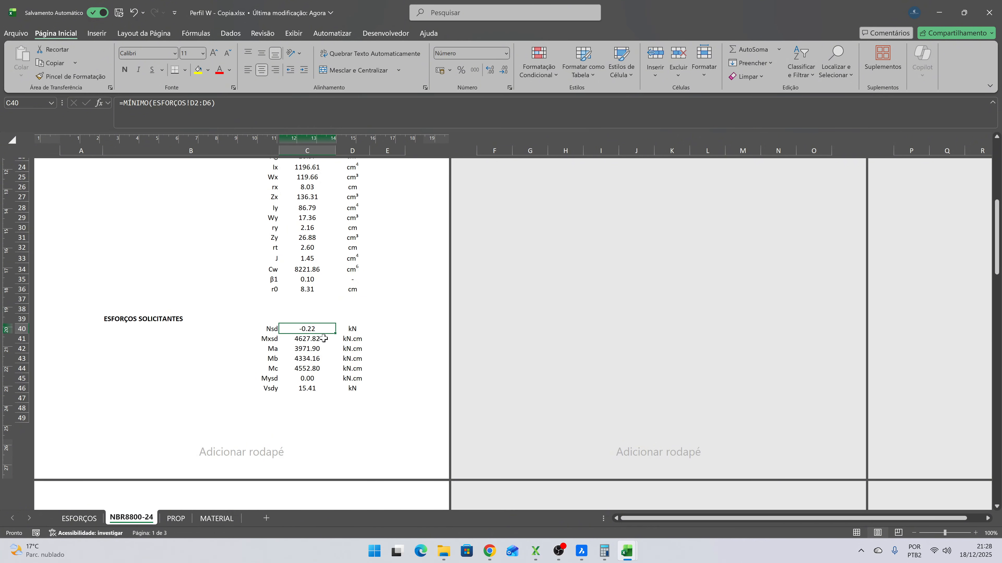
# - Inspect the formulas behind Mxsd, Ma, Mb, Mc, Mysd and Vsdy under ESFORÇOS SOLICITANTES
pyautogui.click(312, 338)
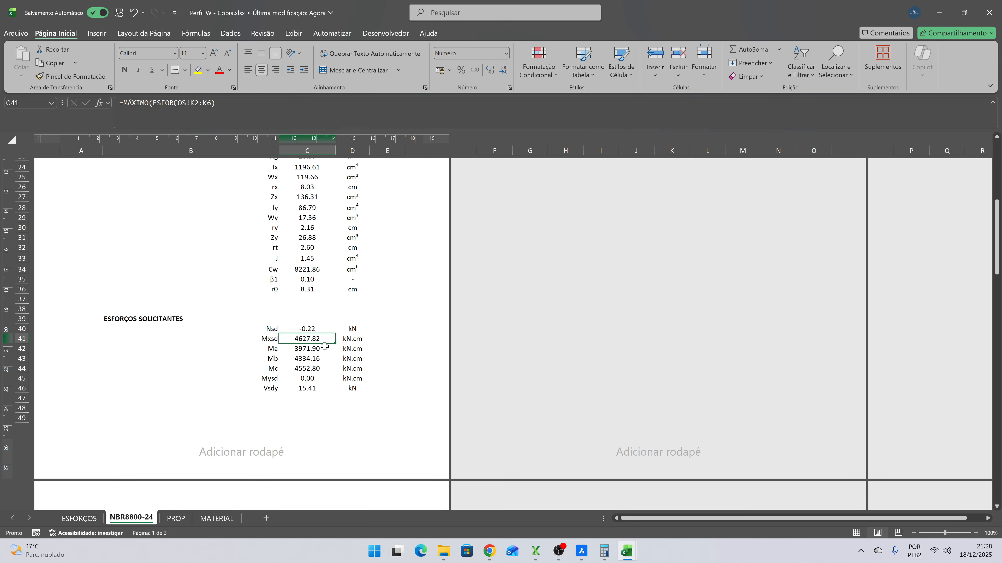
pyautogui.click(321, 350)
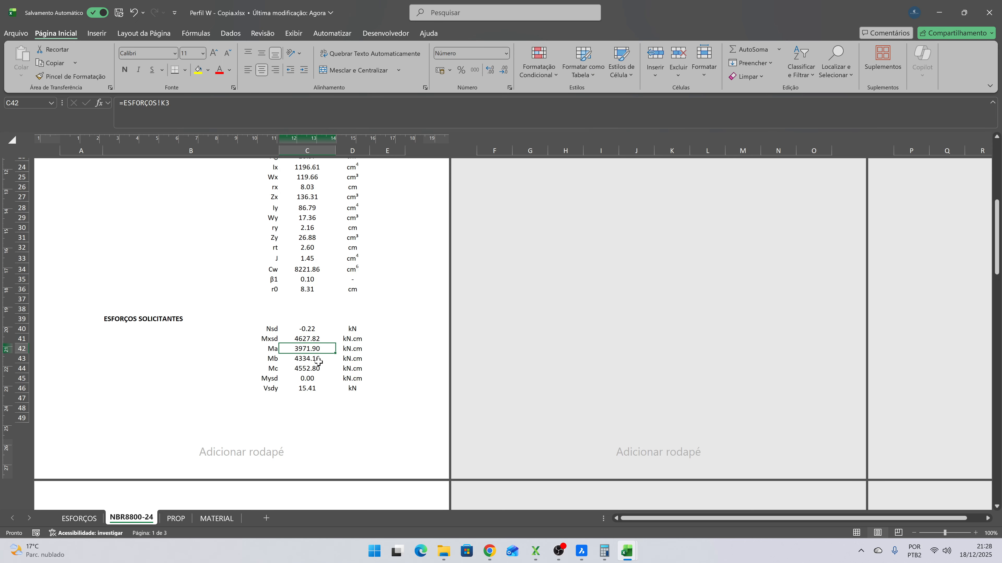
pyautogui.click(314, 359)
pyautogui.click(315, 369)
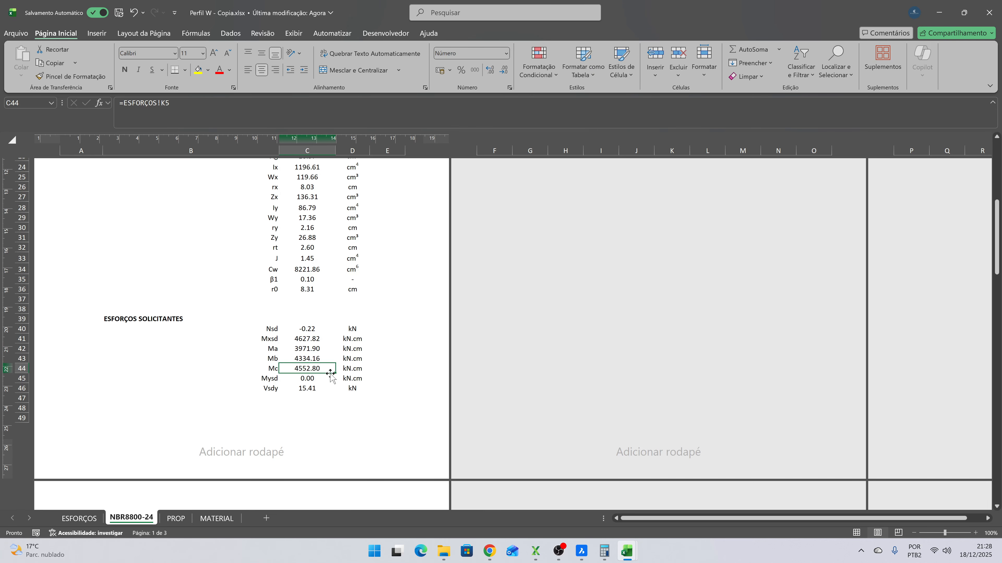
pyautogui.click(316, 379)
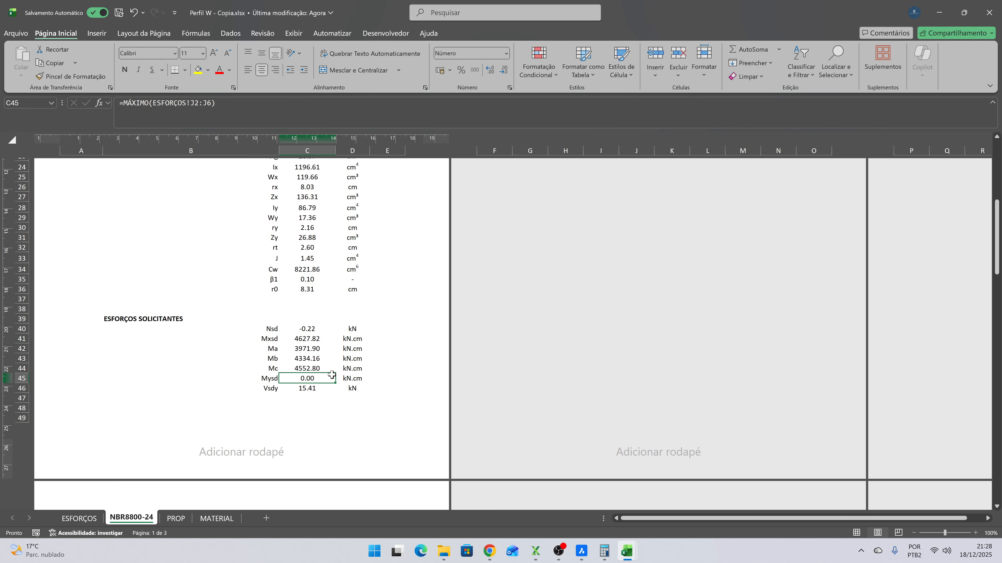
pyautogui.scroll(-4, 328, 372)
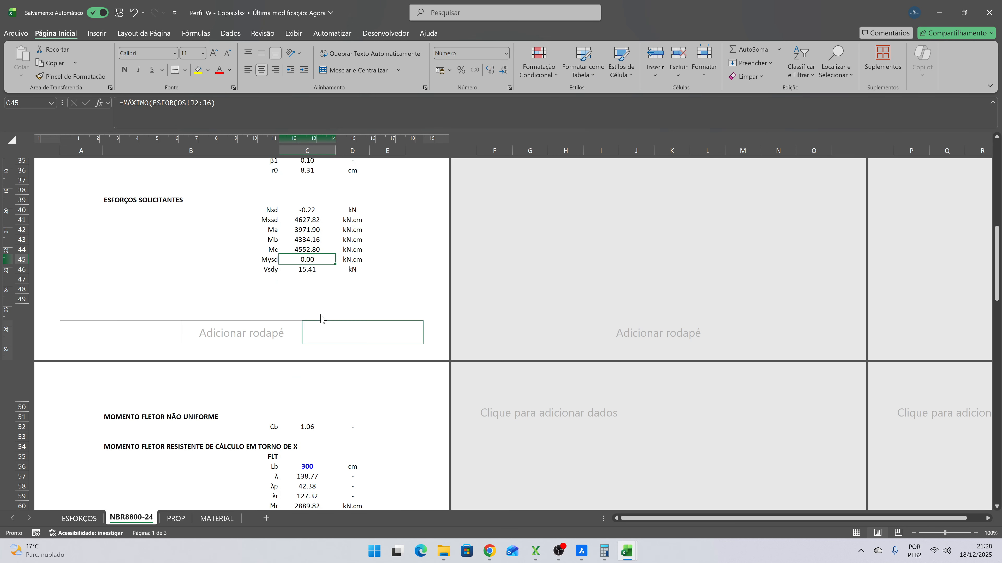
pyautogui.click(306, 272)
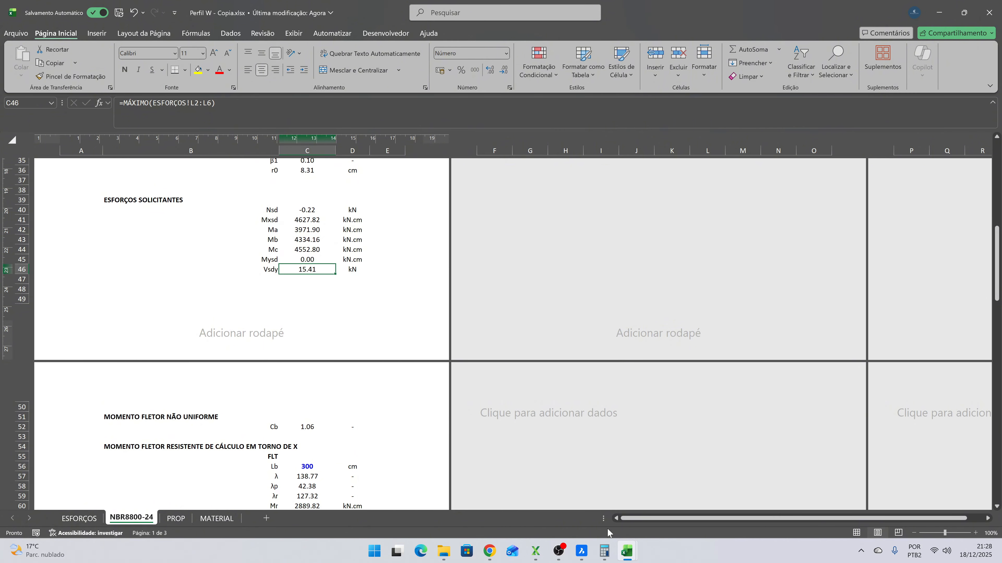
# - Compare Vsdy with frame 34's V2 shear values at station 150 and MIN in Resultados VIGASS.xlsx
pyautogui.moveTo(625, 552)
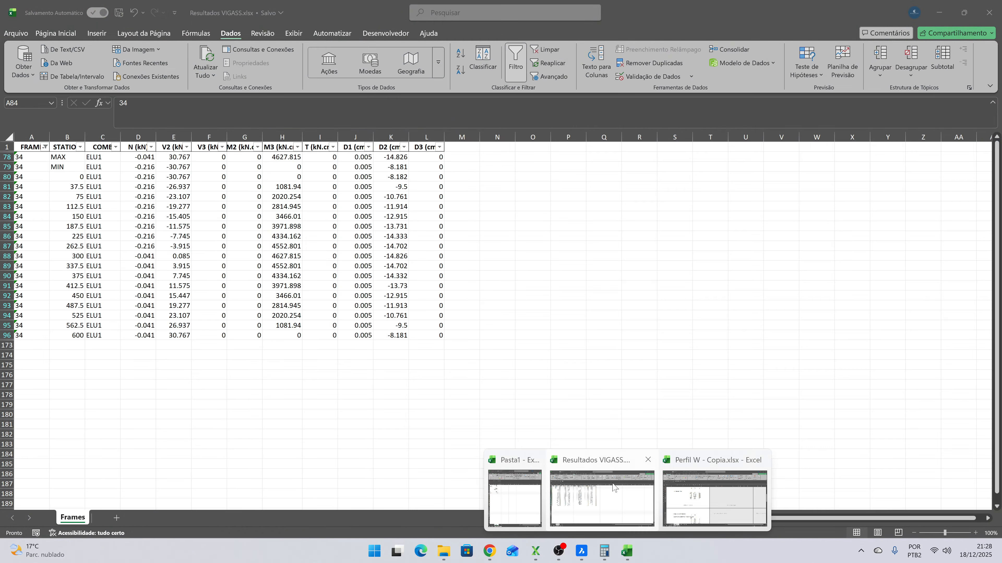
pyautogui.click(607, 489)
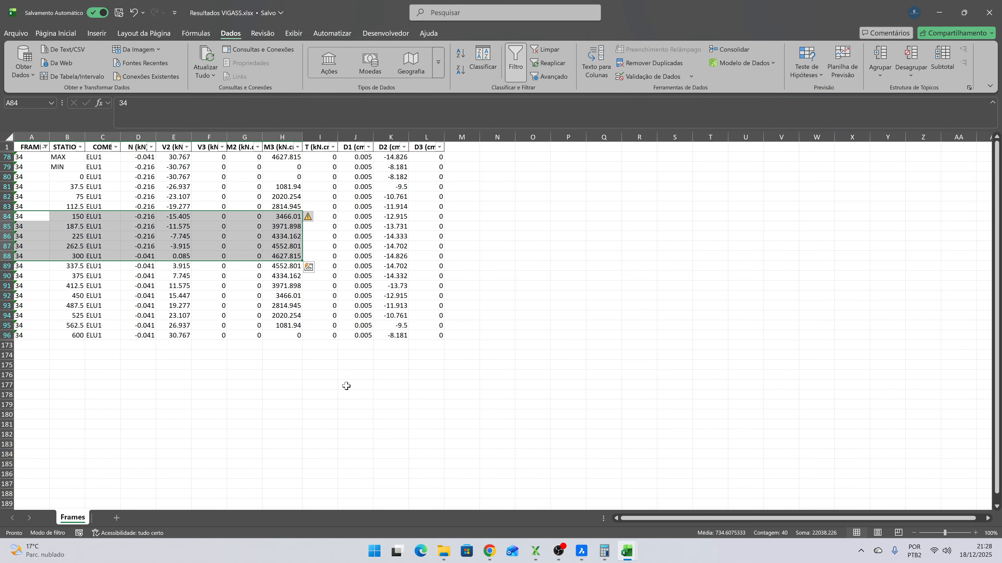
pyautogui.click(172, 217)
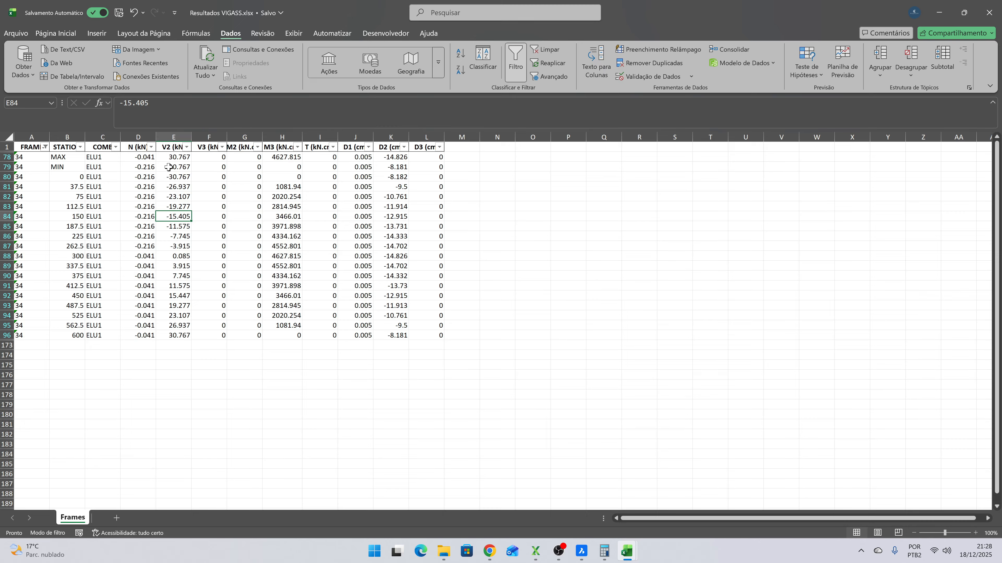
pyautogui.click(183, 166)
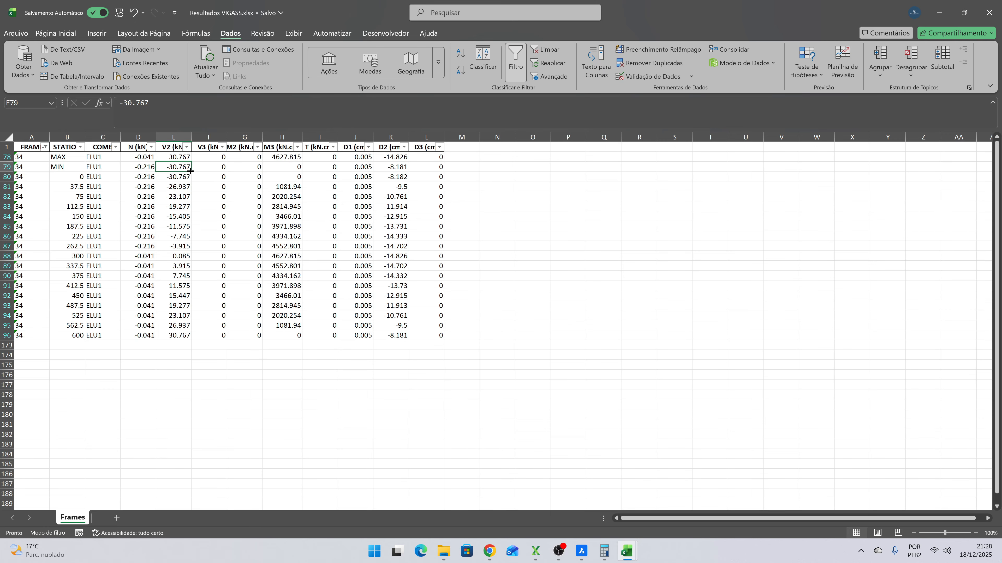
pyautogui.hotkey('alt', 'Tab')
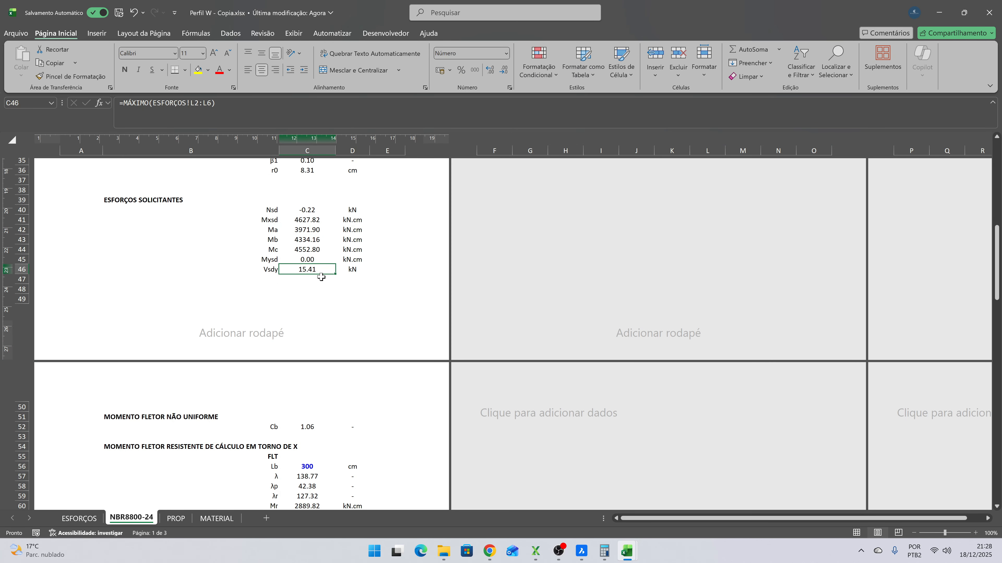
pyautogui.hotkey('alt', 'Tab')
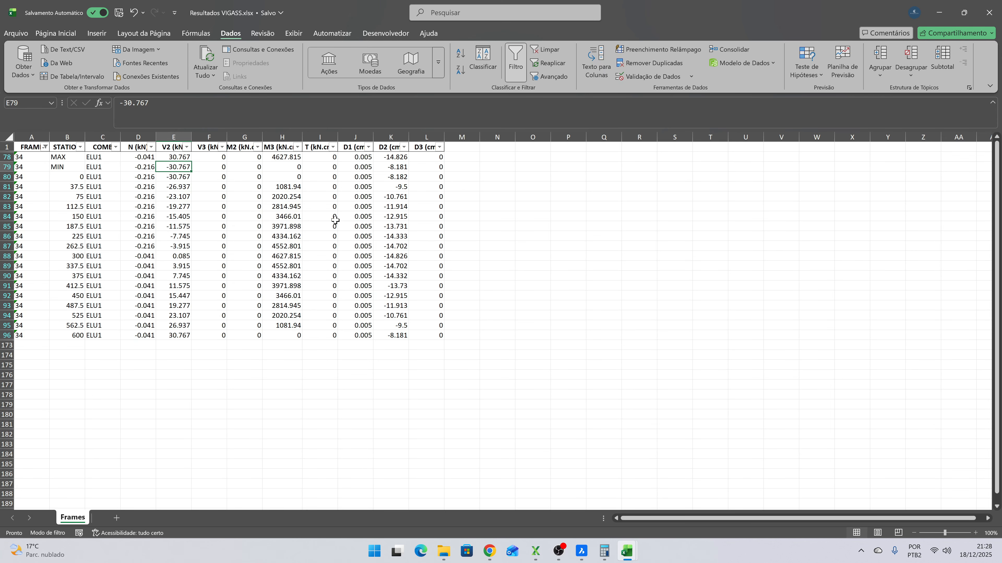
pyautogui.hotkey('alt', 'Tab')
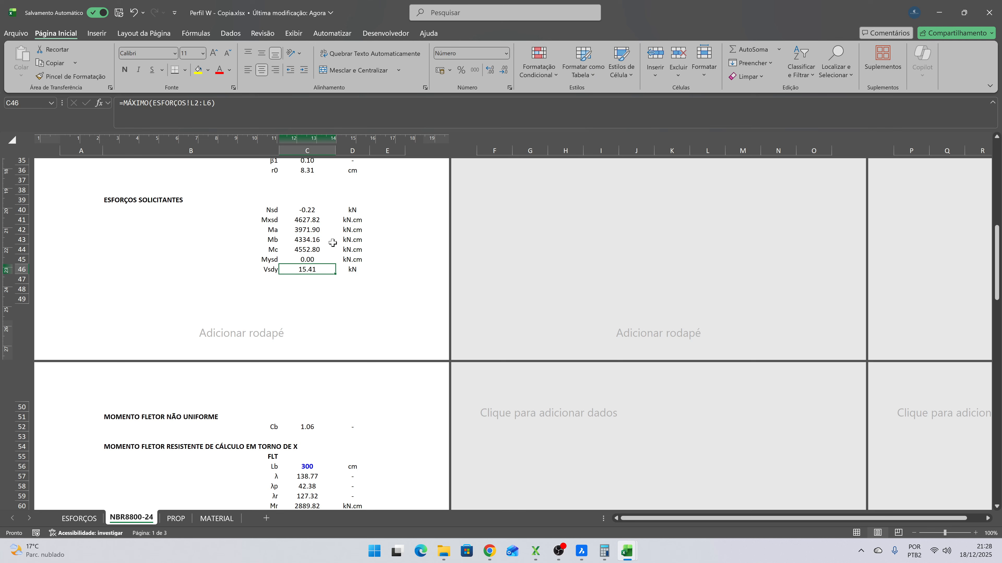
# - Check how the Cb formula under MOMENTO FLETOR NÃO UNIFORME uses Mxsd, Ma, Mb and Mc
pyautogui.moveTo(305, 229); pyautogui.dragTo(304, 248)
pyautogui.click(304, 222)
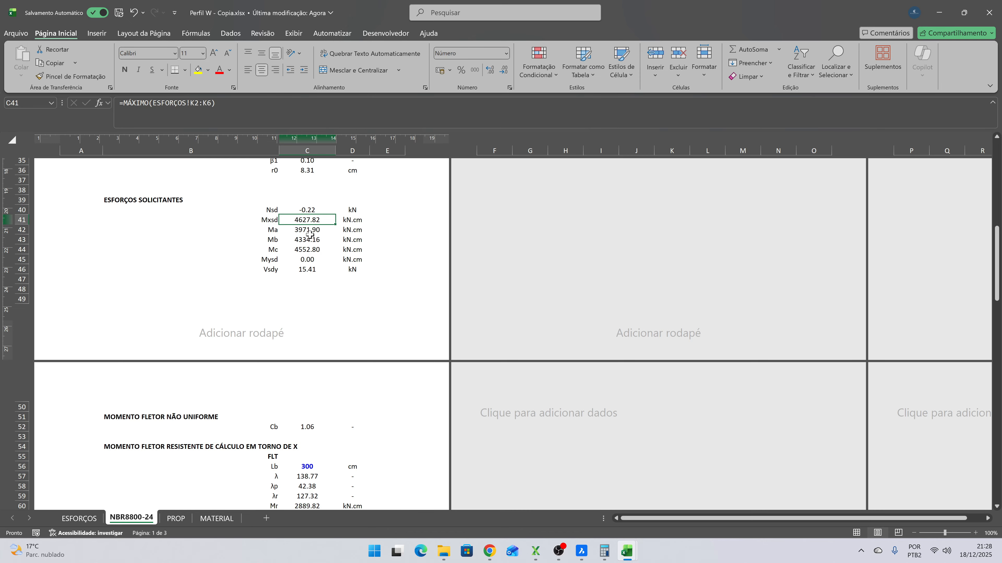
pyautogui.click(302, 428)
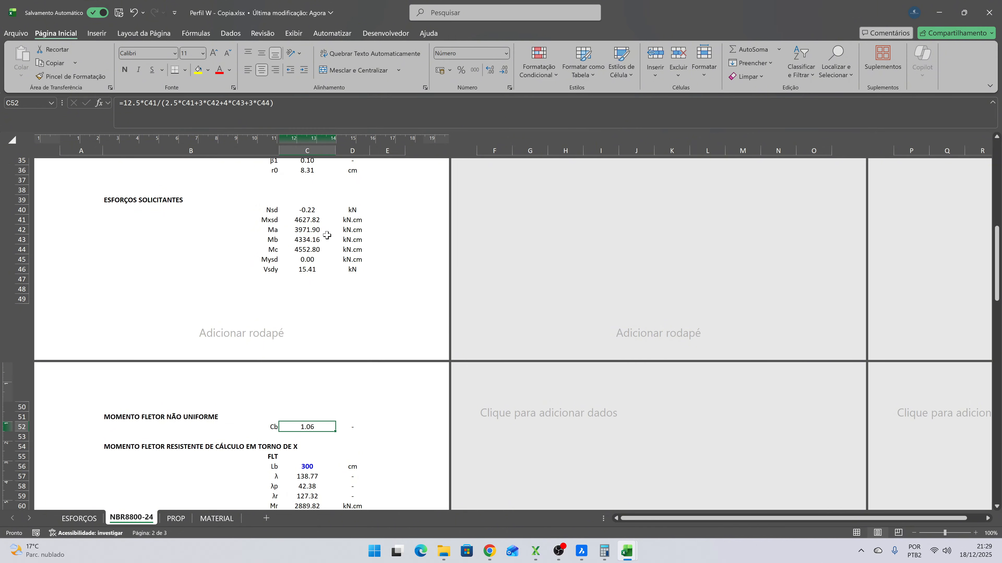
# - Set the FLT unbraced length Lb to 150 cm
pyautogui.scroll(-4, 302, 275)
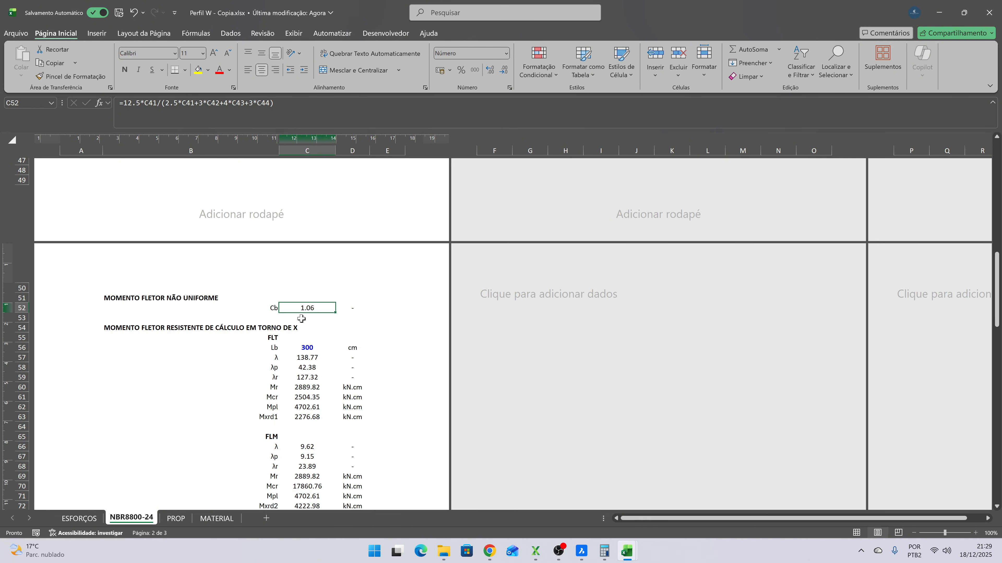
pyautogui.scroll(-3, 321, 314)
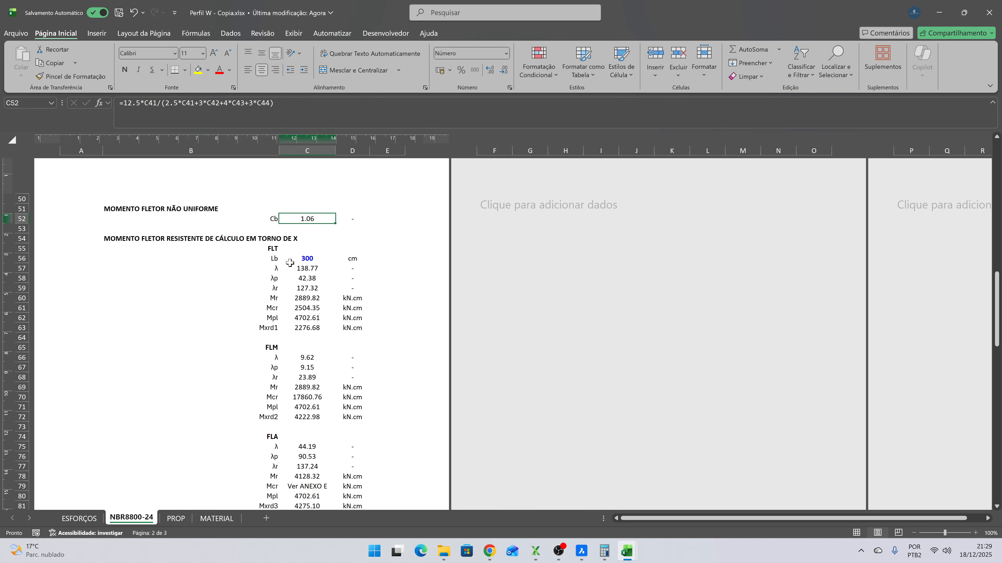
pyautogui.click(315, 259)
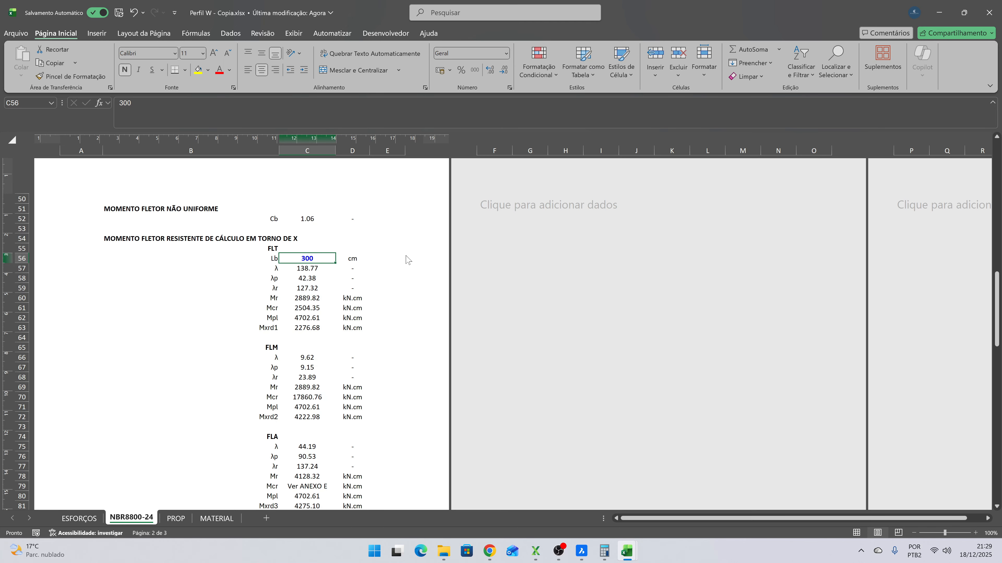
pyautogui.write('150')
pyautogui.press('Return')
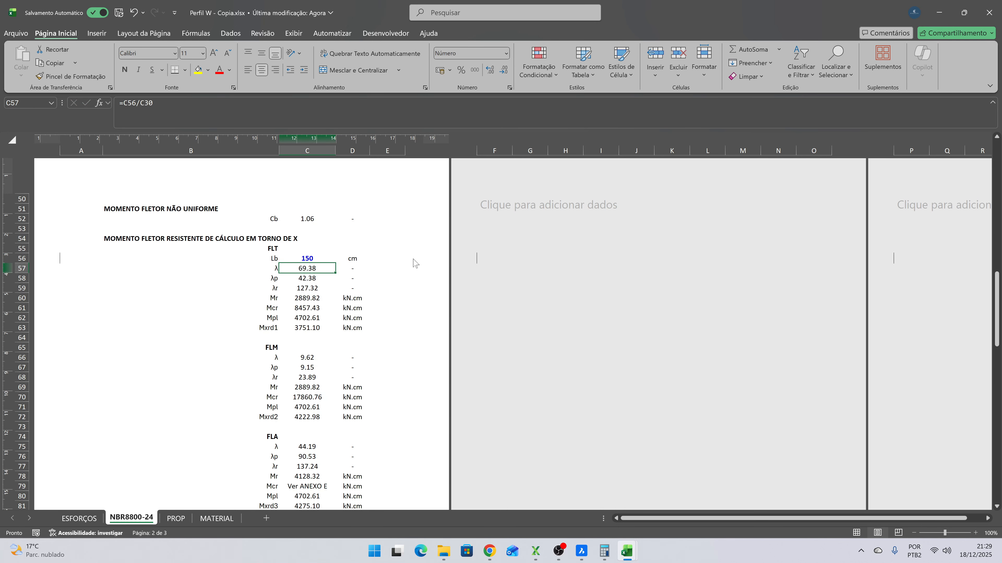
# - Switch to the Unifilar drawing in BricsCAD and highlight two TRAV bracing segments near the corner column, clearing the selection at the end
pyautogui.hotkey('alt', 'Tab')
pyautogui.click(580, 549)
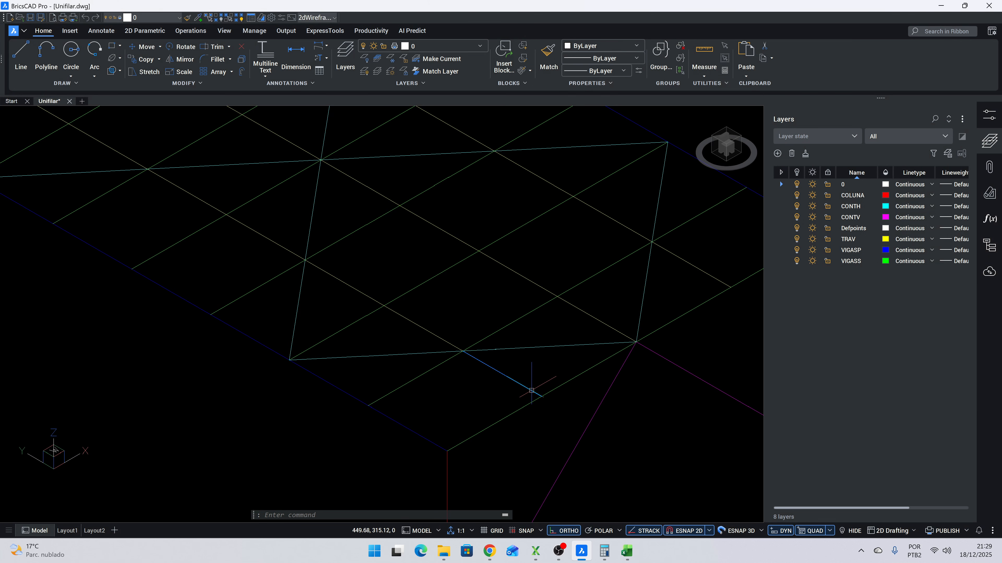
pyautogui.click(475, 361)
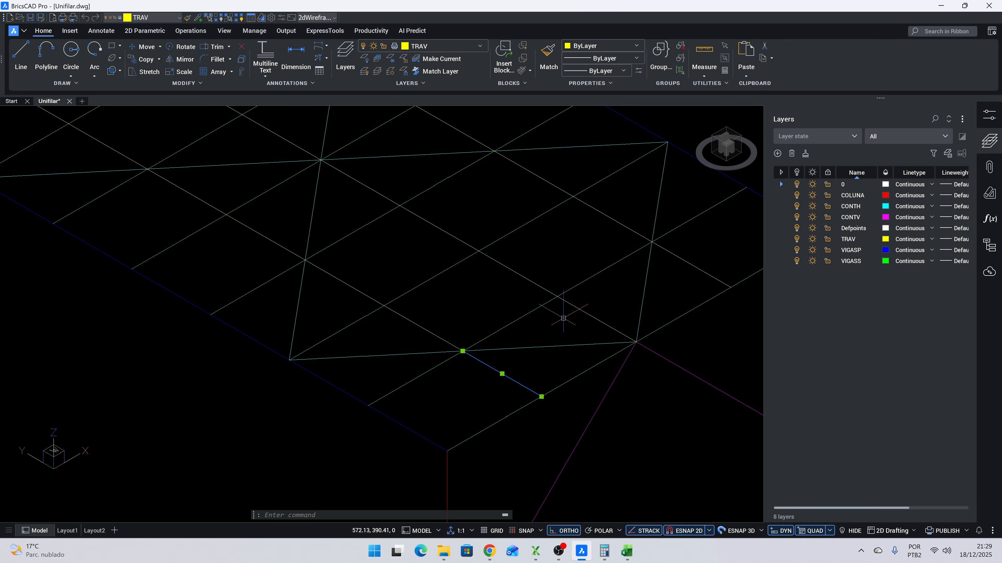
pyautogui.click(567, 311)
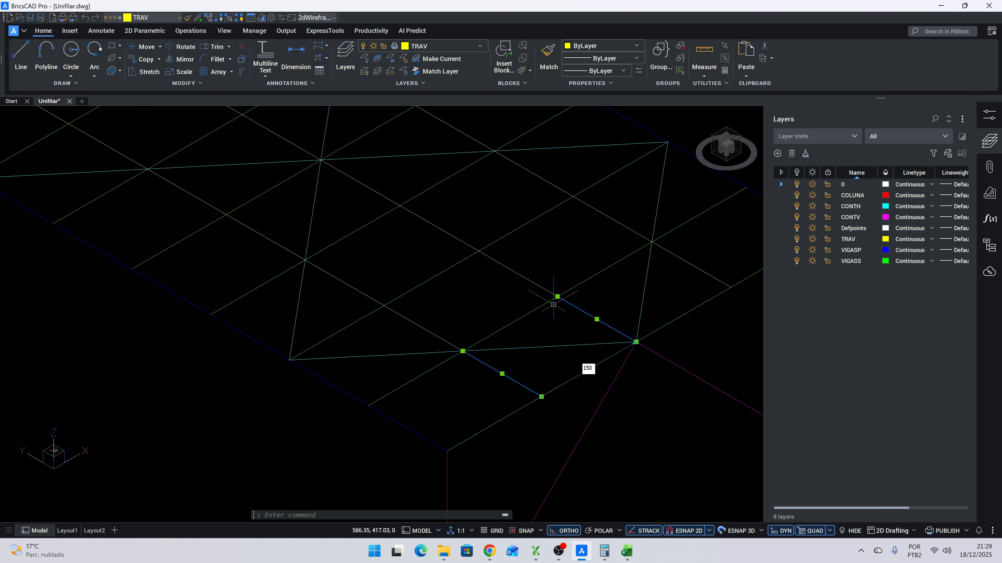
pyautogui.press('Escape')
# - Highlight the TRAV segments on both sides of an interior VIGASS beam to examine its lateral bracing points, and clear the selection
pyautogui.moveTo(291, 186); pyautogui.dragTo(446, 353)
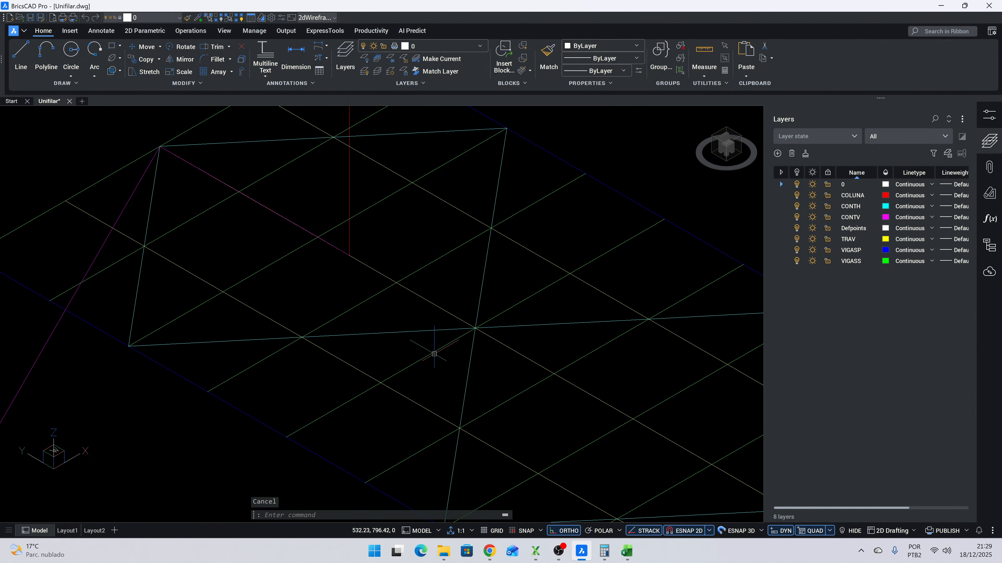
pyautogui.click(428, 354)
pyautogui.press('Escape')
pyautogui.click(437, 404)
pyautogui.click(414, 416)
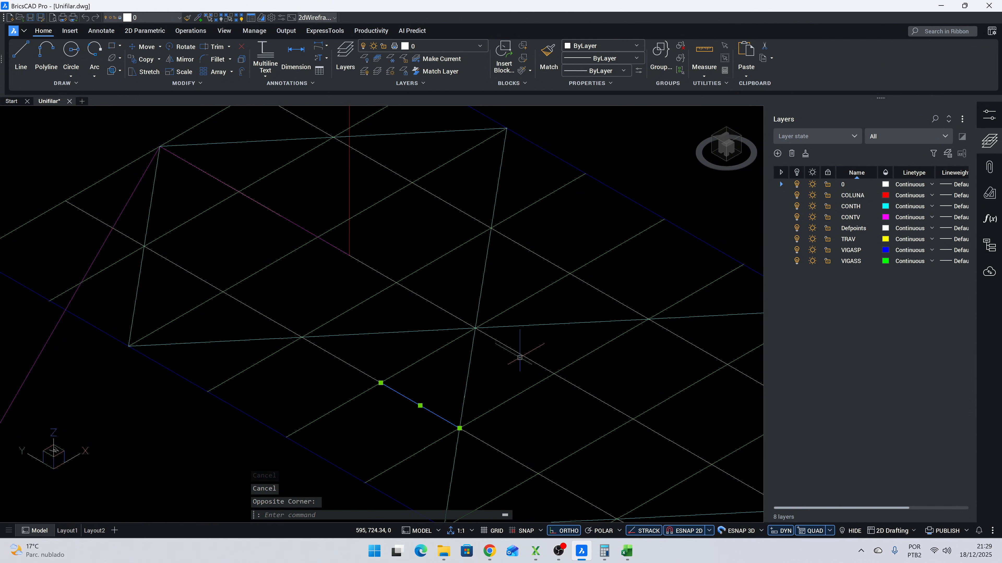
pyautogui.click(519, 351)
pyautogui.click(510, 333)
pyautogui.click(369, 369)
pyautogui.click(327, 370)
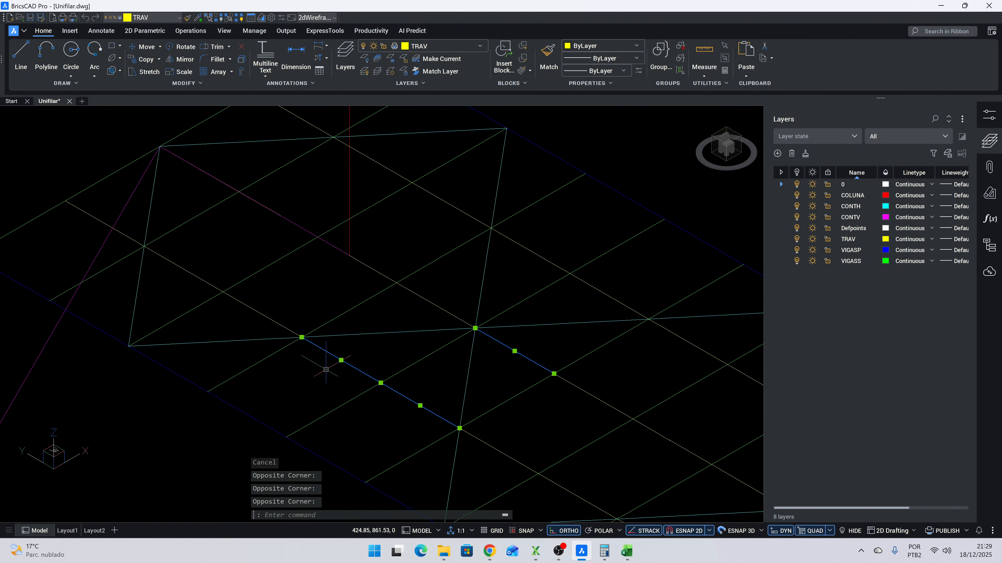
pyautogui.click(455, 294)
pyautogui.click(418, 320)
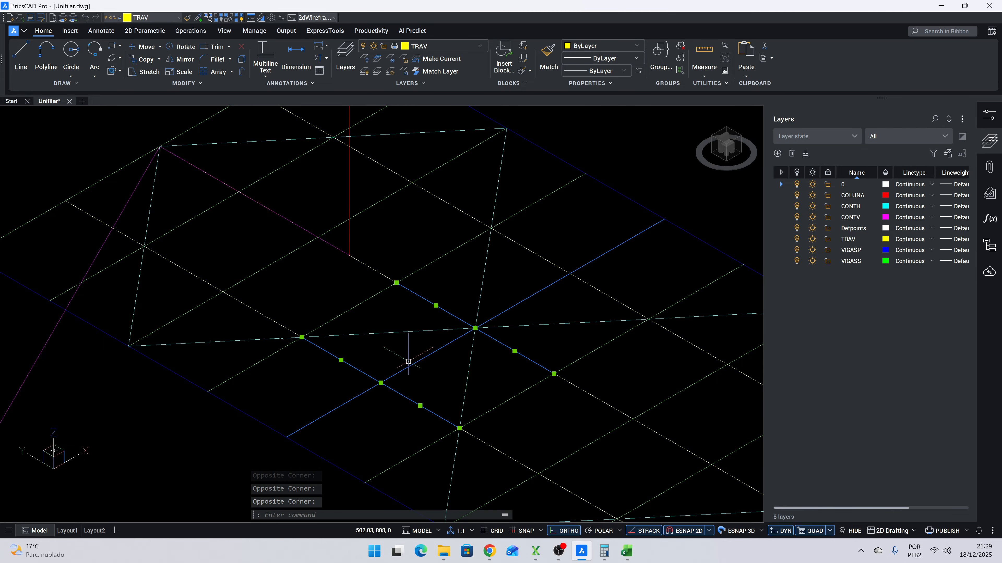
pyautogui.press('Escape')
# - Return to the Perfil W copy and inspect the FLT slenderness values and the Mxrd1 formula
pyautogui.hotkey('alt', 'Tab')
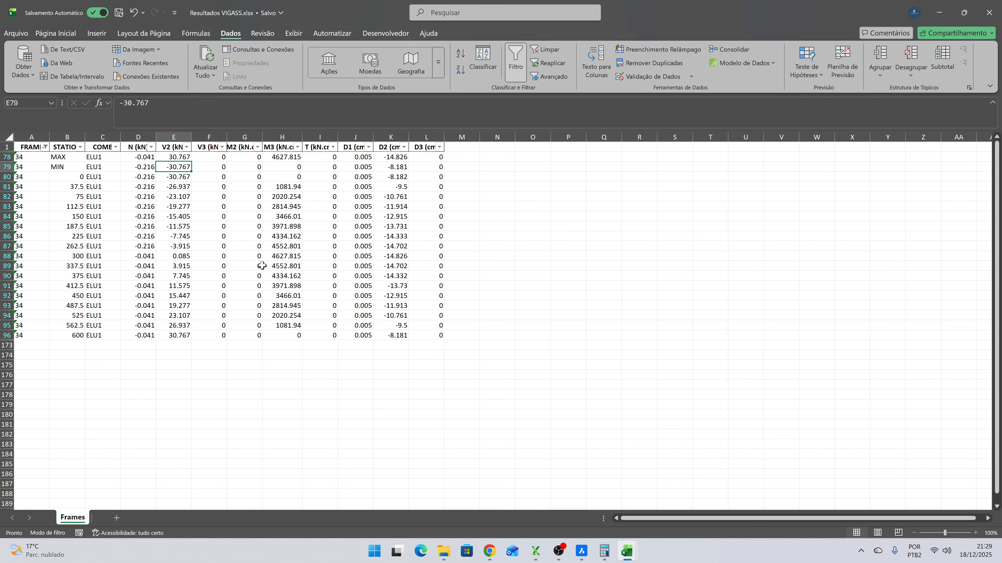
pyautogui.hotkey('alt', 'Tab')
pyautogui.hotkey('alt', 'Tab')
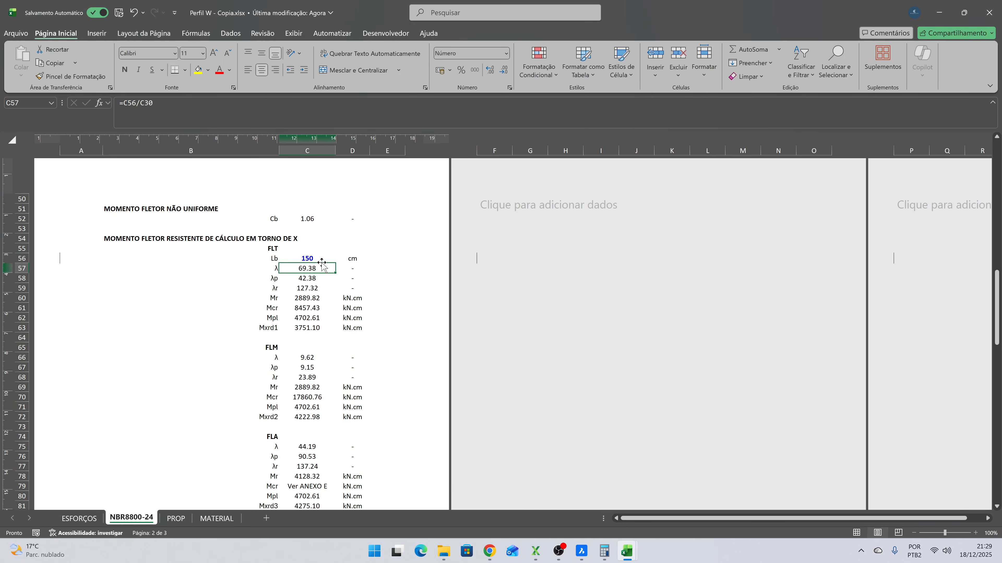
pyautogui.scroll(2, 323, 278)
pyautogui.scroll(-1, 327, 279)
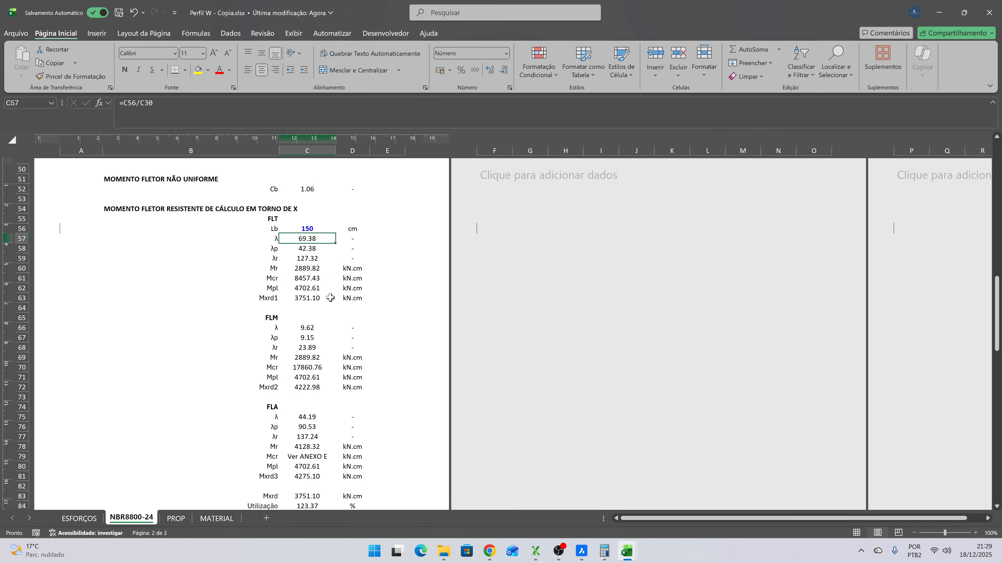
pyautogui.press('Down')
pyautogui.press('Down')
pyautogui.press('Down')
pyautogui.press('Down')
pyautogui.press('Down')
pyautogui.press('Down')
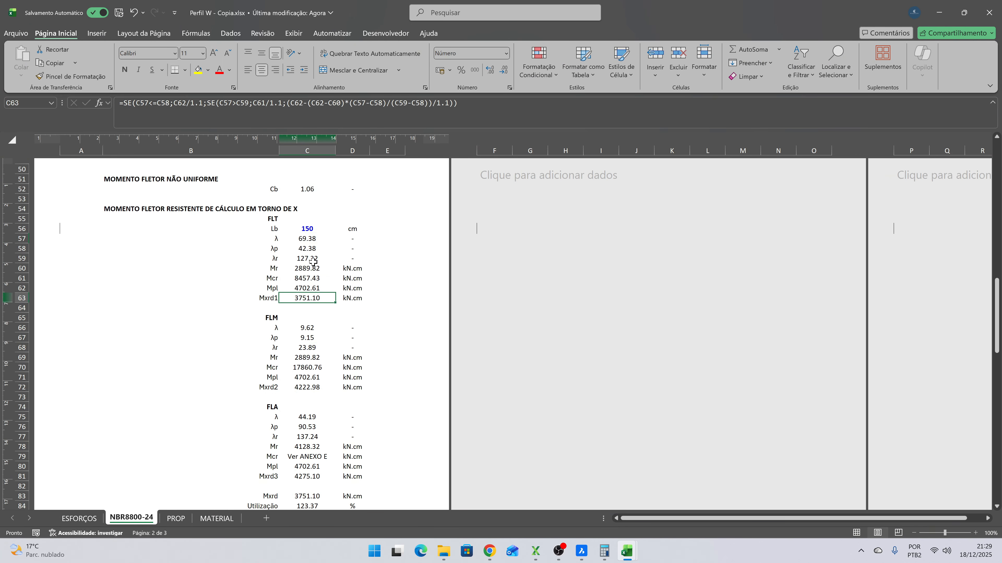
# - Examine the FLM and FLA sections for bending about X and inspect the Mxrd minimum formula
pyautogui.scroll(-3, 317, 263)
pyautogui.scroll(3, 362, 279)
pyautogui.scroll(-2, 273, 219)
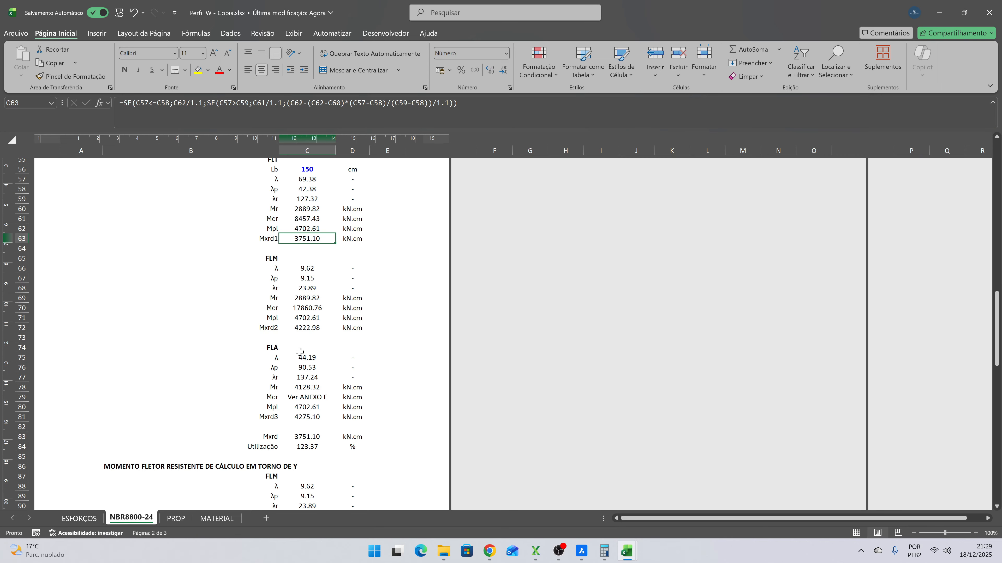
pyautogui.click(265, 347)
pyautogui.click(272, 260)
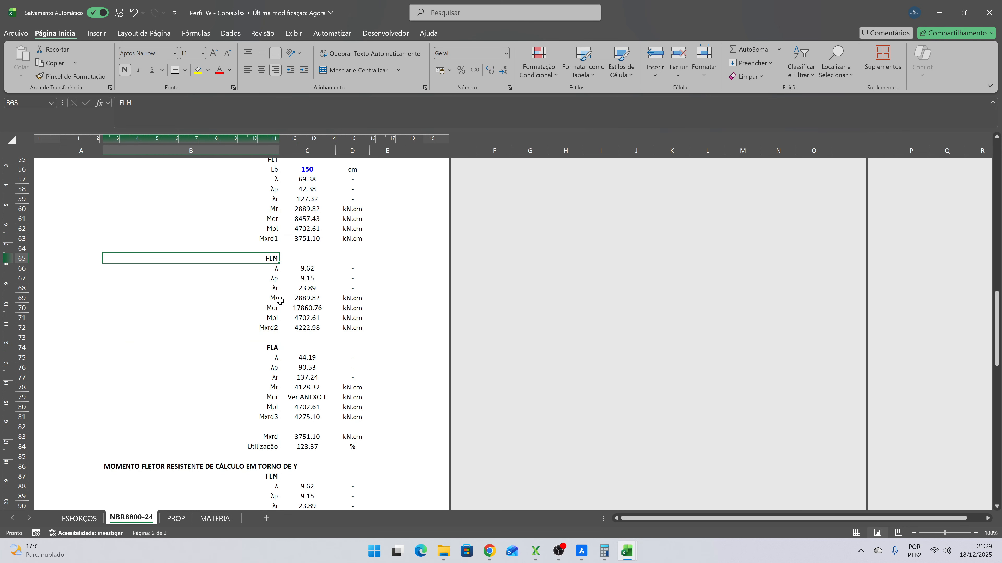
pyautogui.click(271, 347)
pyautogui.scroll(-1, 351, 337)
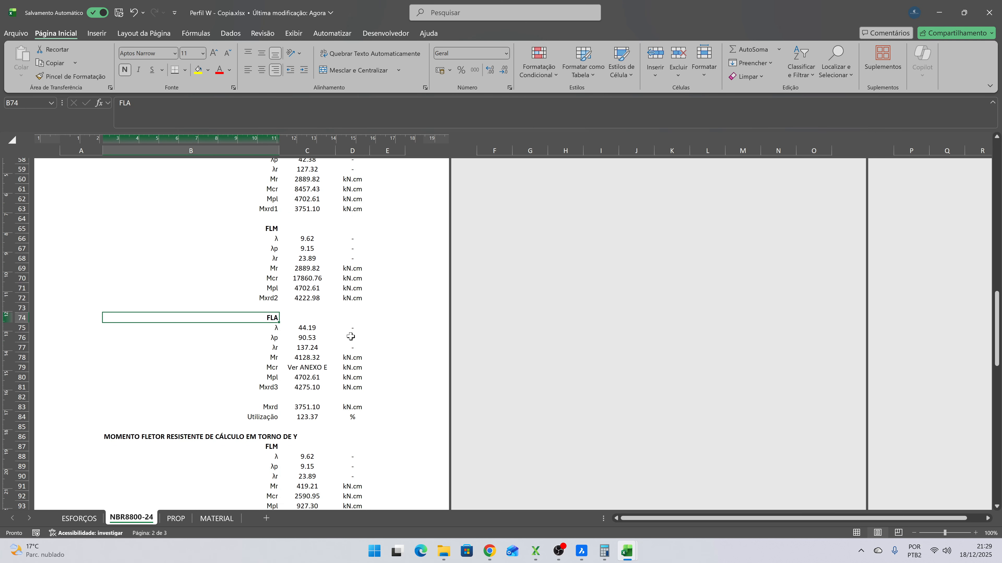
pyautogui.scroll(-1, 350, 337)
pyautogui.click(308, 378)
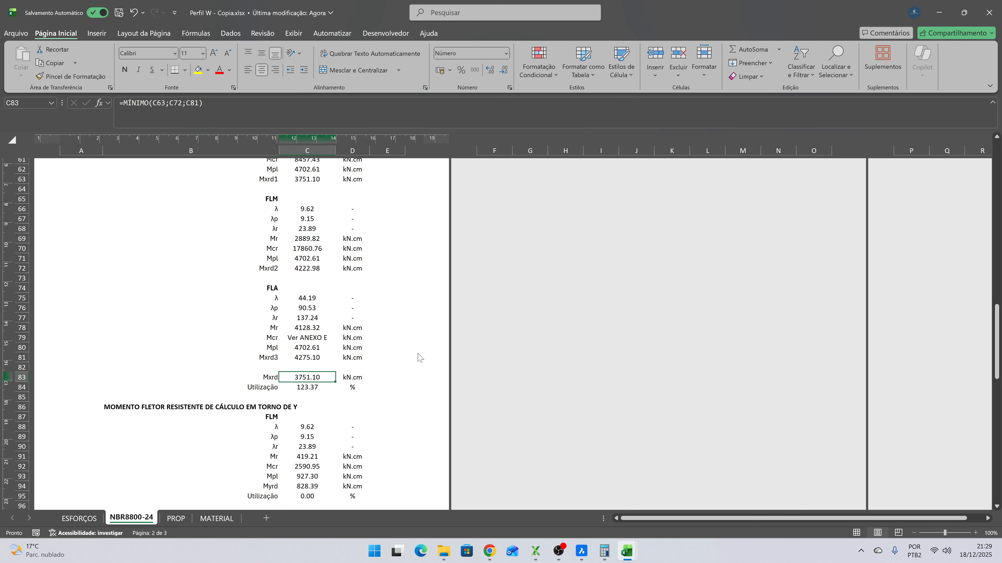
# - Compare the acting moment Mxsd with the resistance Mxrd and inspect the X-axis Utilização formula
pyautogui.scroll(9, 367, 343)
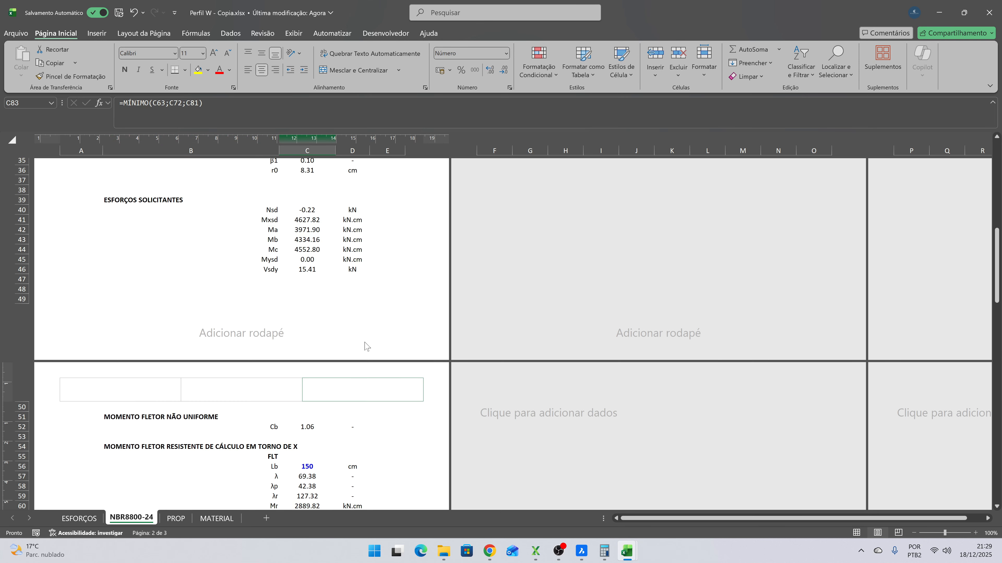
pyautogui.scroll(3, 366, 347)
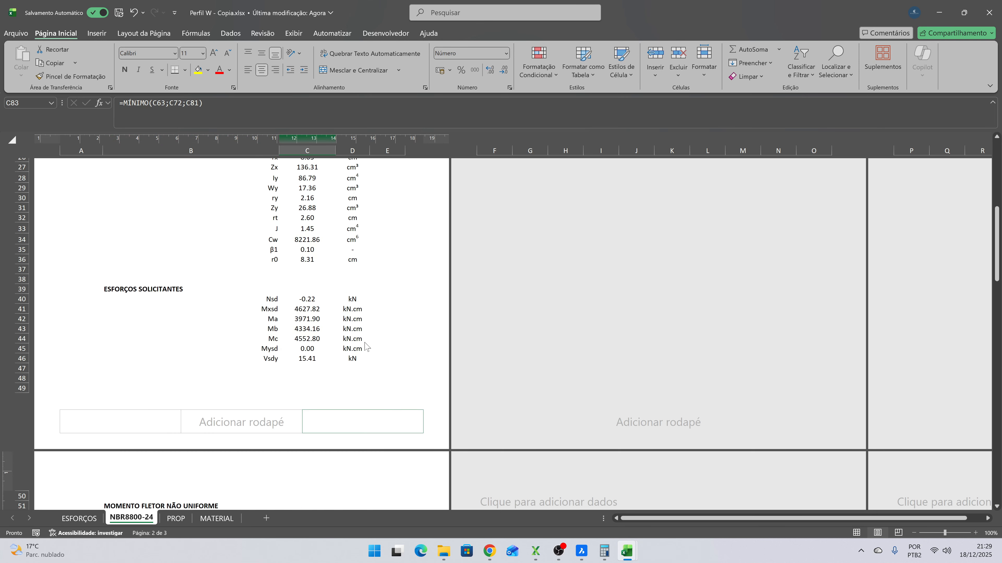
pyautogui.click(307, 310)
pyautogui.scroll(-12, 367, 310)
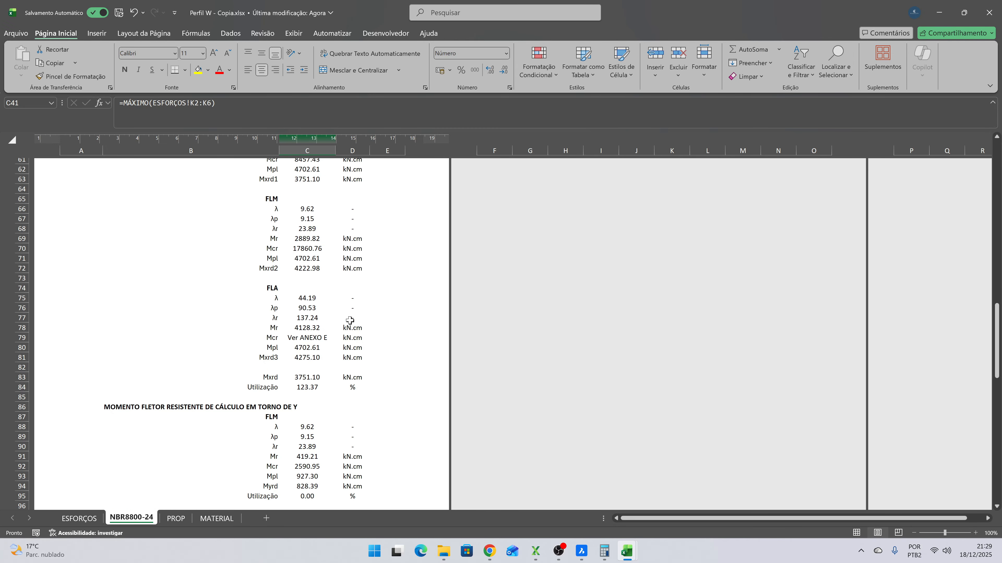
pyautogui.click(301, 378)
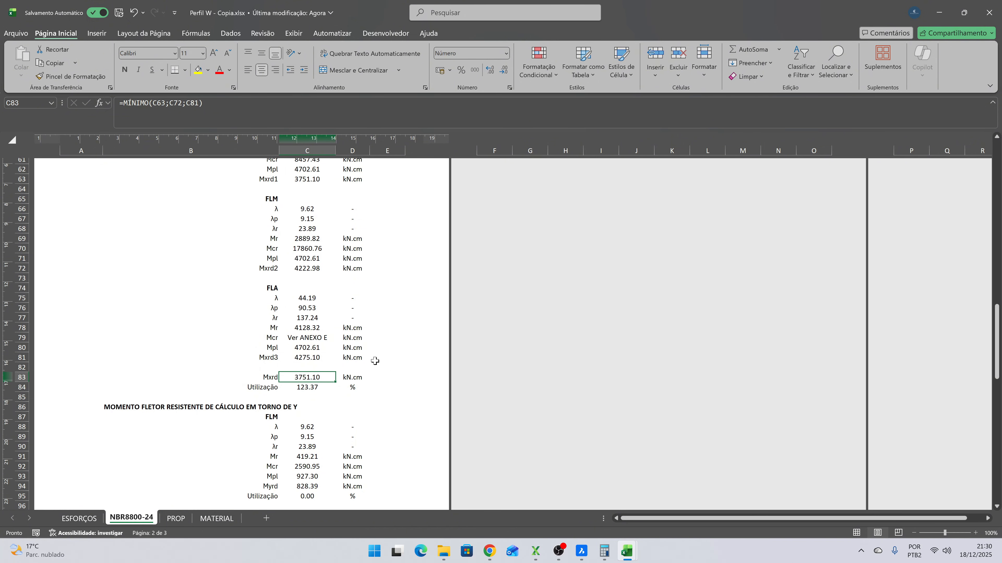
pyautogui.click(310, 387)
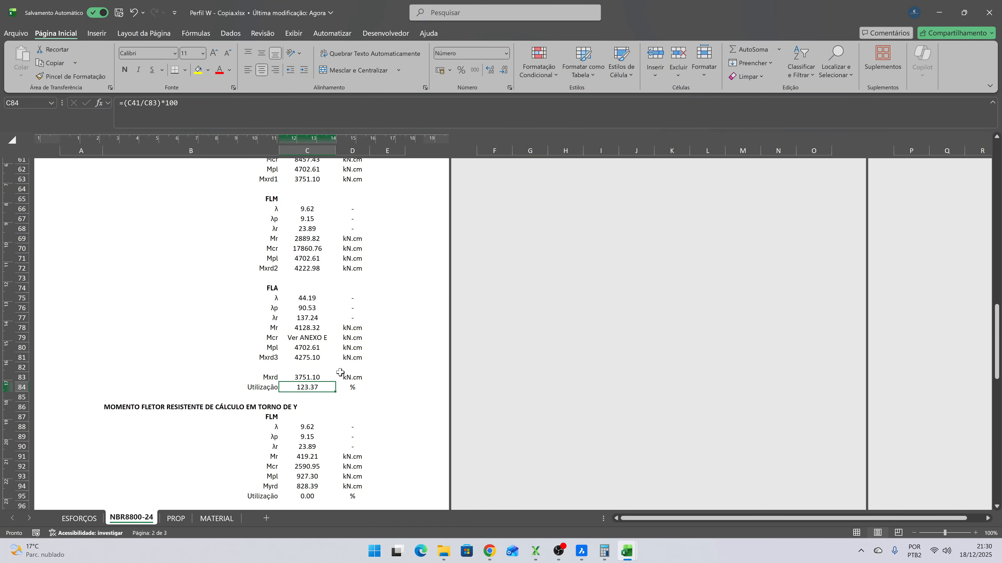
# - Change the beam's Perfil to W 250 x 17,9 in DADOS DO PERFIL
pyautogui.scroll(19, 340, 367)
pyautogui.scroll(1, 340, 366)
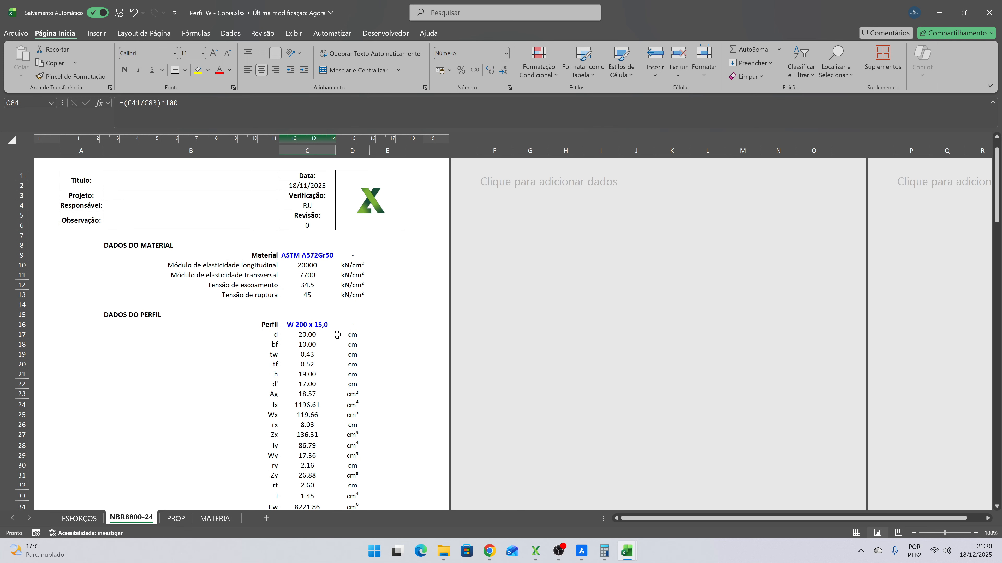
pyautogui.click(320, 324)
pyautogui.click(339, 325)
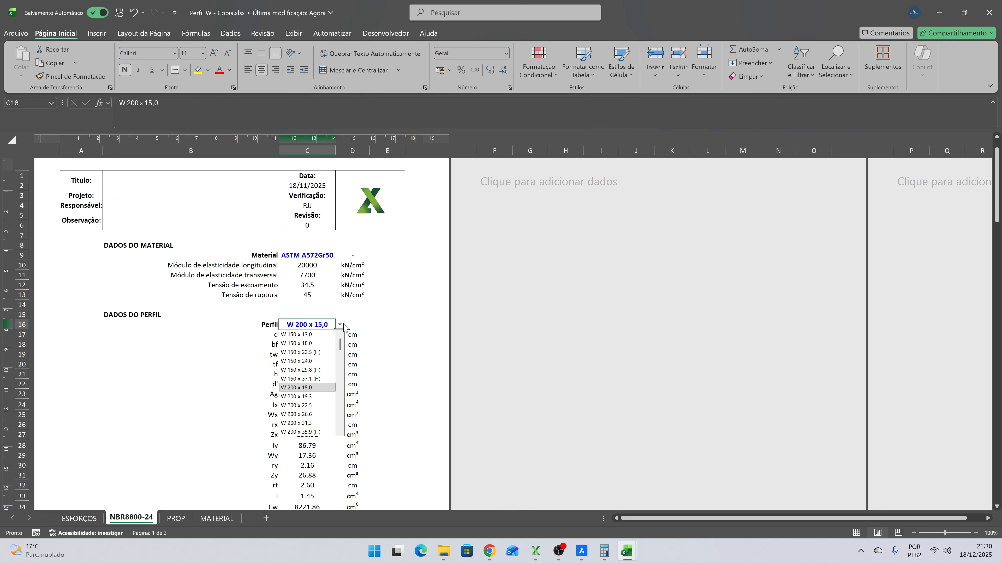
pyautogui.click(341, 432)
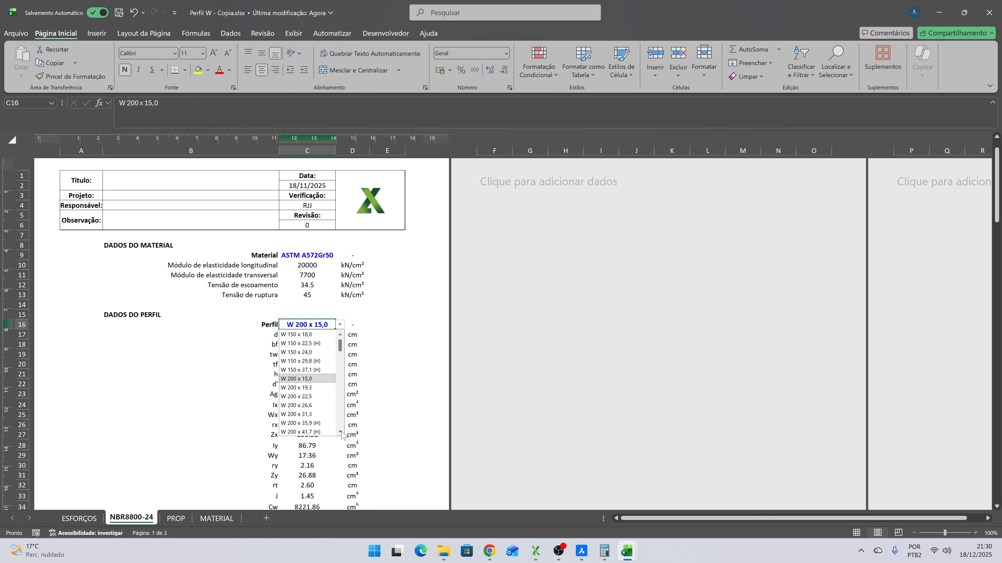
pyautogui.click(341, 432)
pyautogui.click(341, 432)
pyautogui.click(342, 432)
pyautogui.click(341, 432)
pyautogui.click(341, 432)
pyautogui.click(341, 432)
pyautogui.click(341, 432)
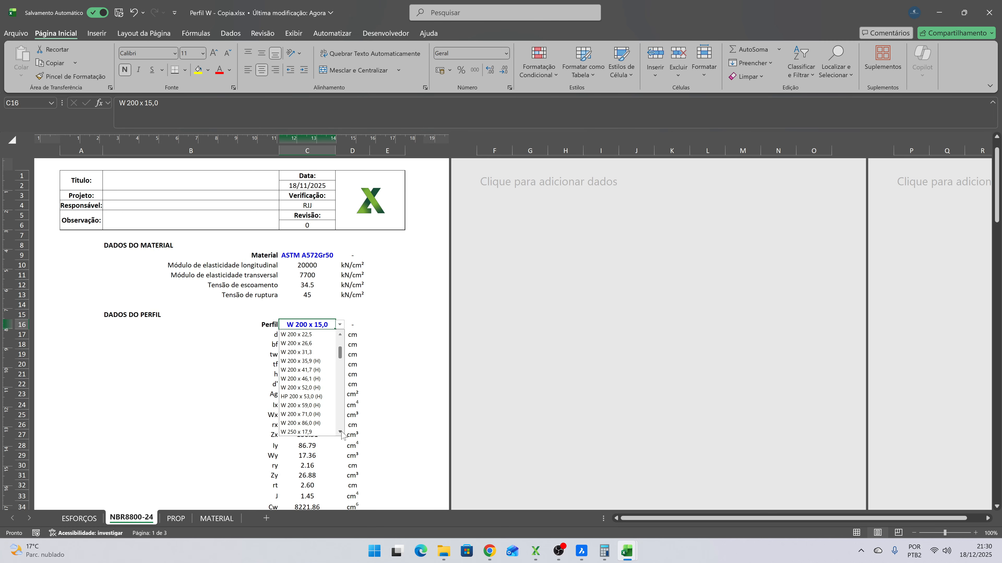
pyautogui.click(341, 432)
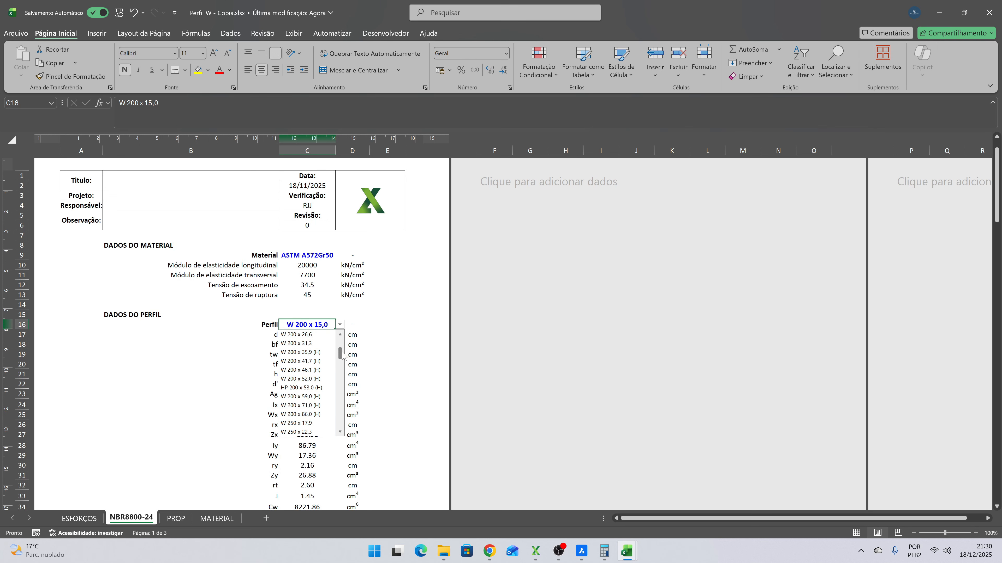
pyautogui.scroll(2, 343, 347)
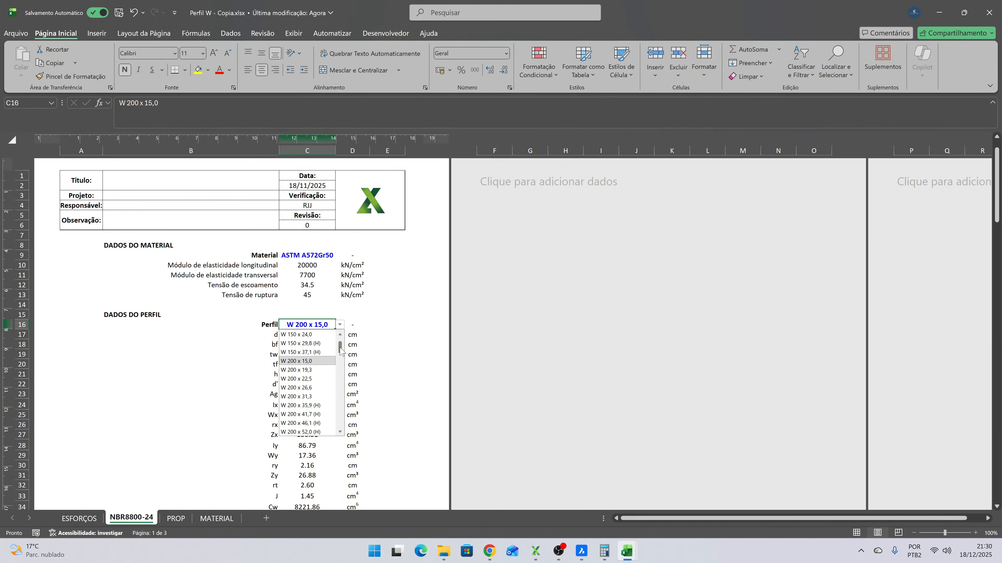
pyautogui.moveTo(340, 350)
pyautogui.mouseDown()
pyautogui.moveTo(340, 371)
pyautogui.moveTo(339, 361)
pyautogui.mouseUp()
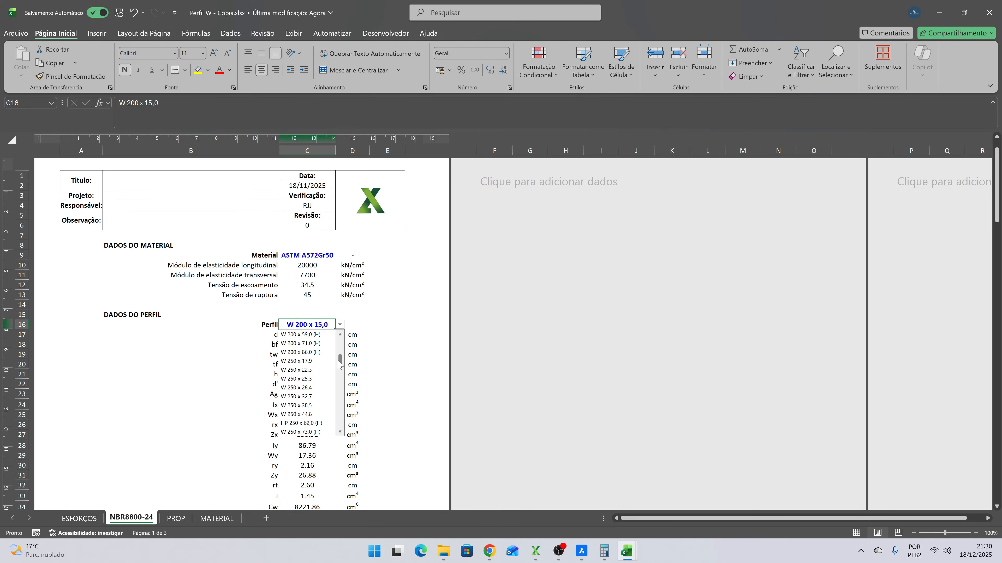
pyautogui.click(312, 364)
# - Review the new profile's properties and check its utilization for bending about X
pyautogui.scroll(-8, 370, 337)
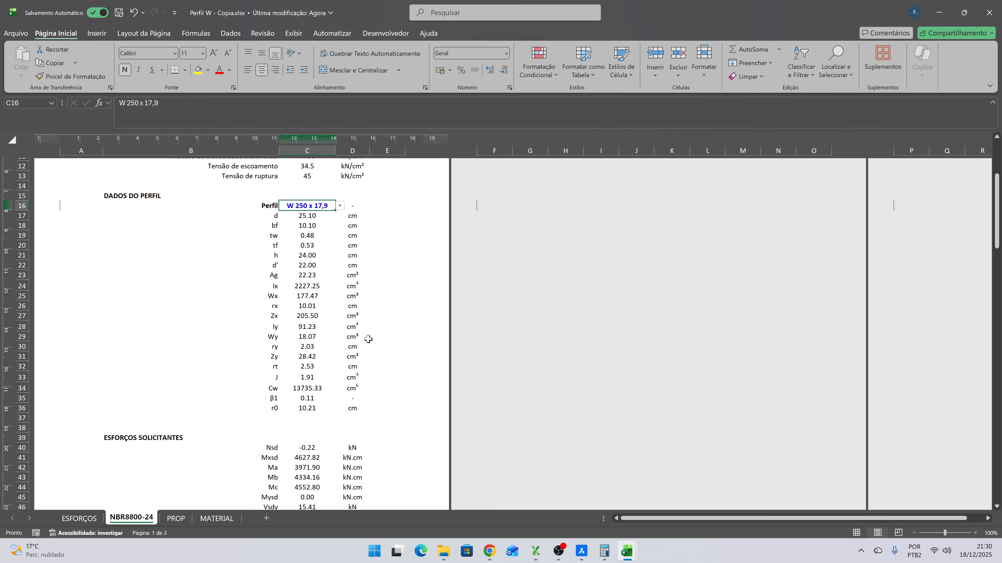
pyautogui.scroll(6, 369, 338)
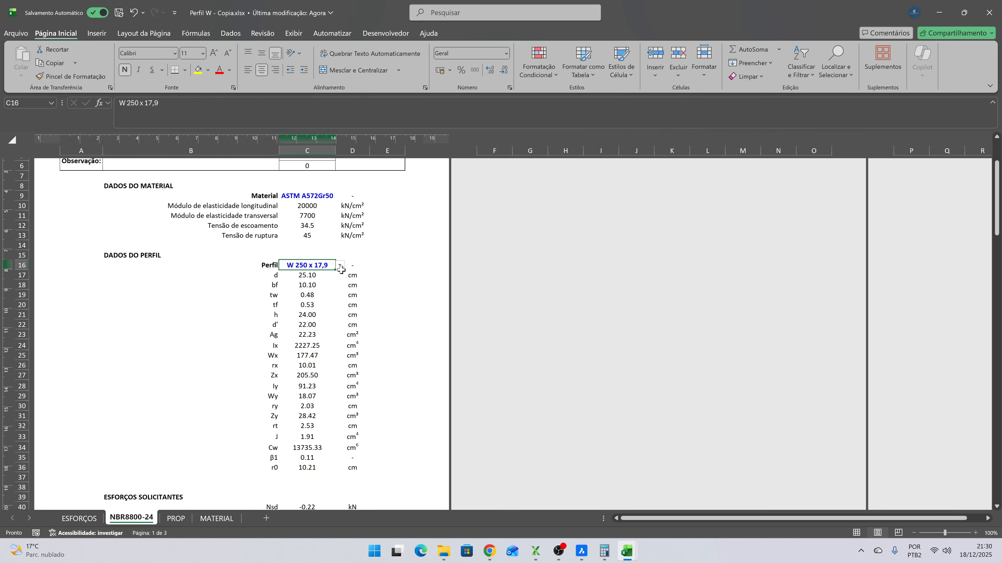
pyautogui.scroll(-3, 357, 298)
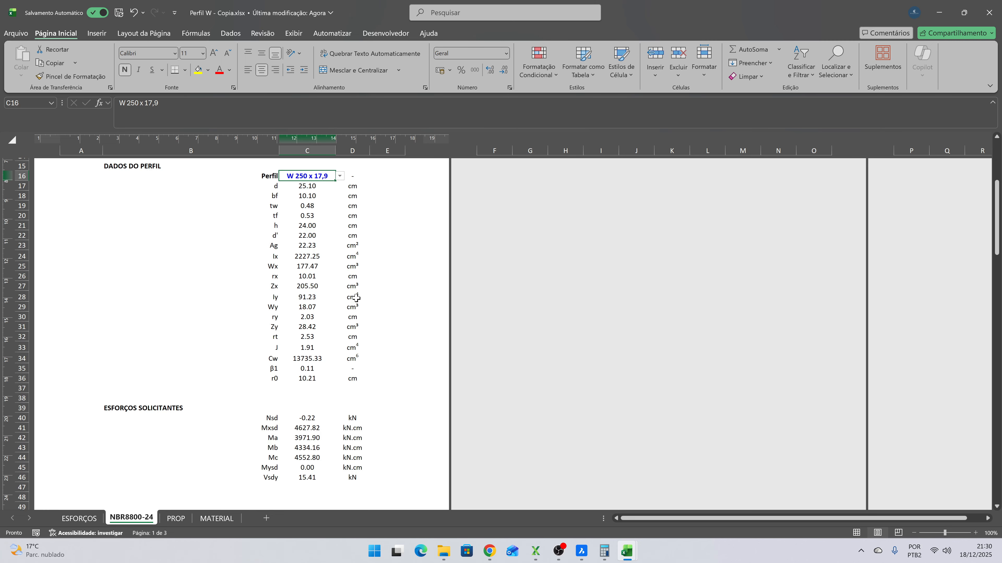
pyautogui.scroll(-4, 355, 296)
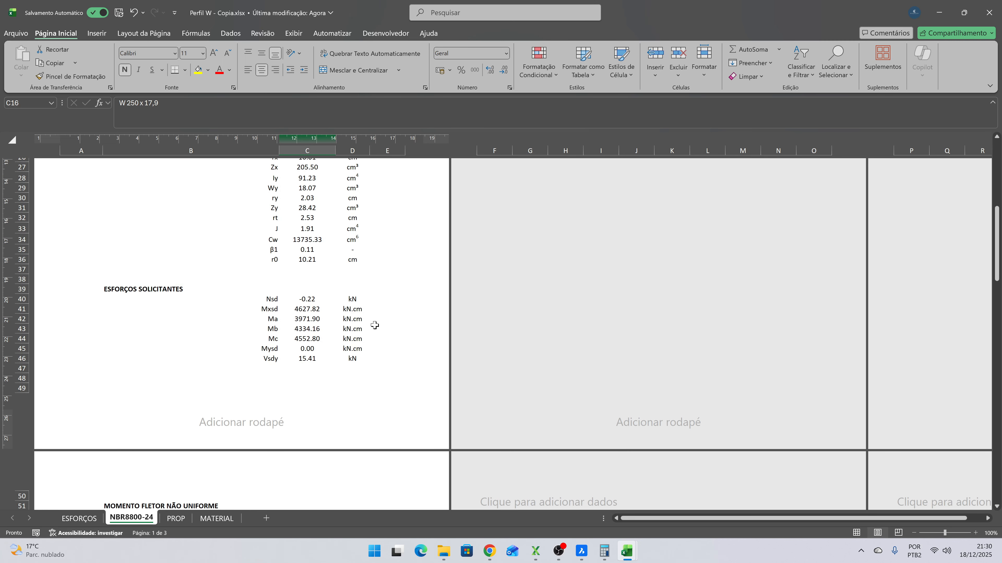
pyautogui.scroll(-3, 375, 325)
pyautogui.scroll(-4, 373, 325)
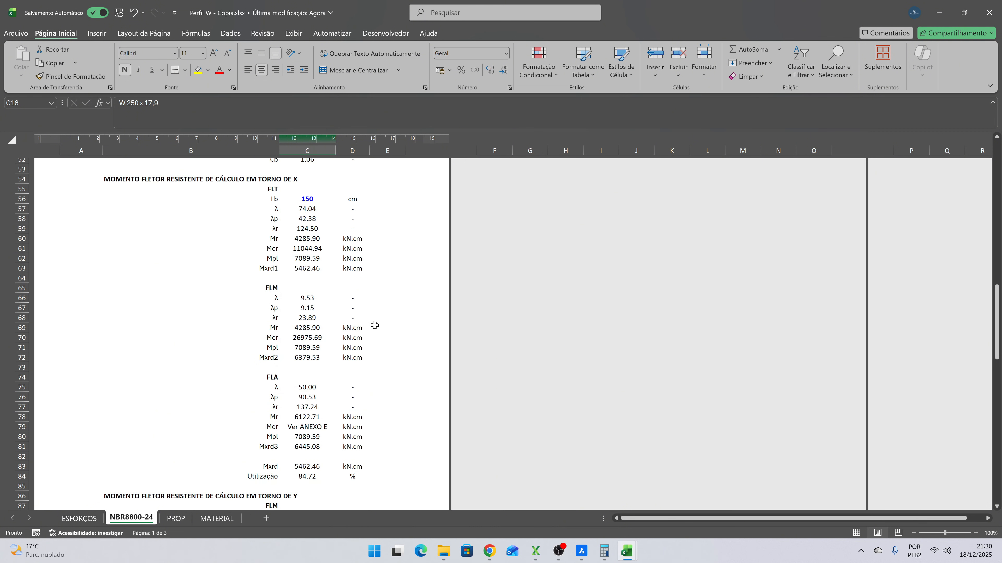
pyautogui.scroll(-2, 327, 238)
pyautogui.click(309, 414)
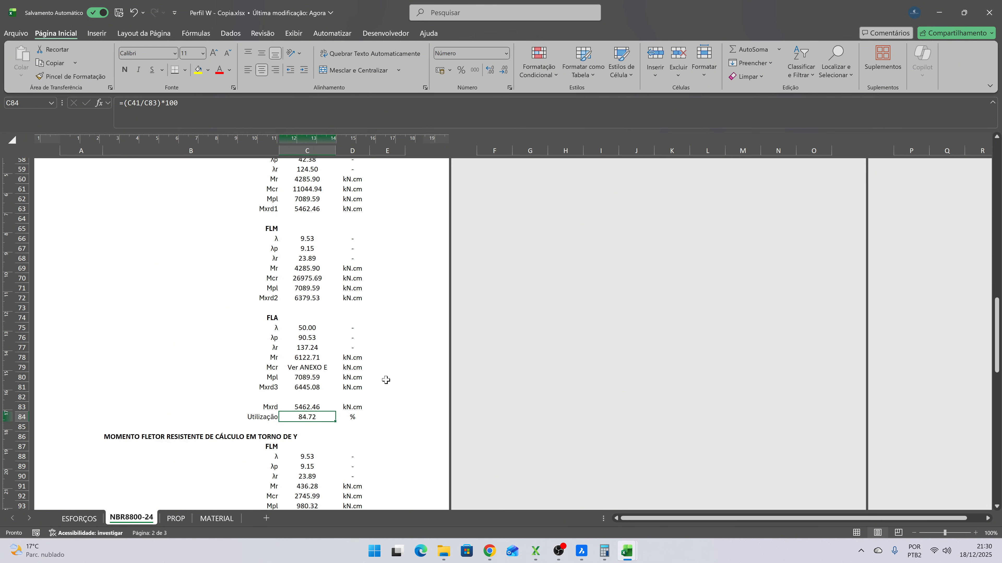
# - Check the Y-axis bending results, then inspect the shear utilization and the Vrd formula
pyautogui.scroll(-6, 389, 376)
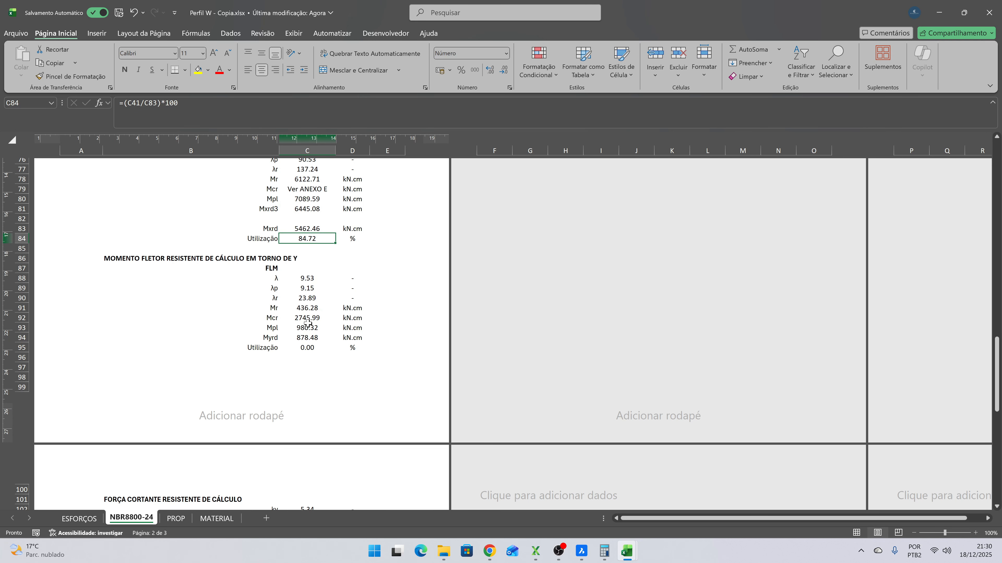
pyautogui.scroll(-8, 335, 288)
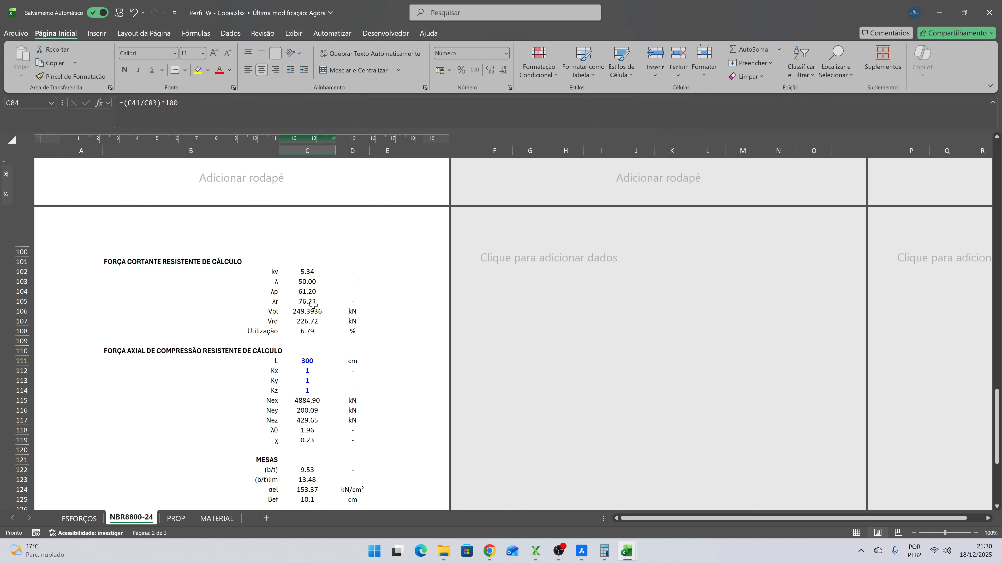
pyautogui.click(312, 330)
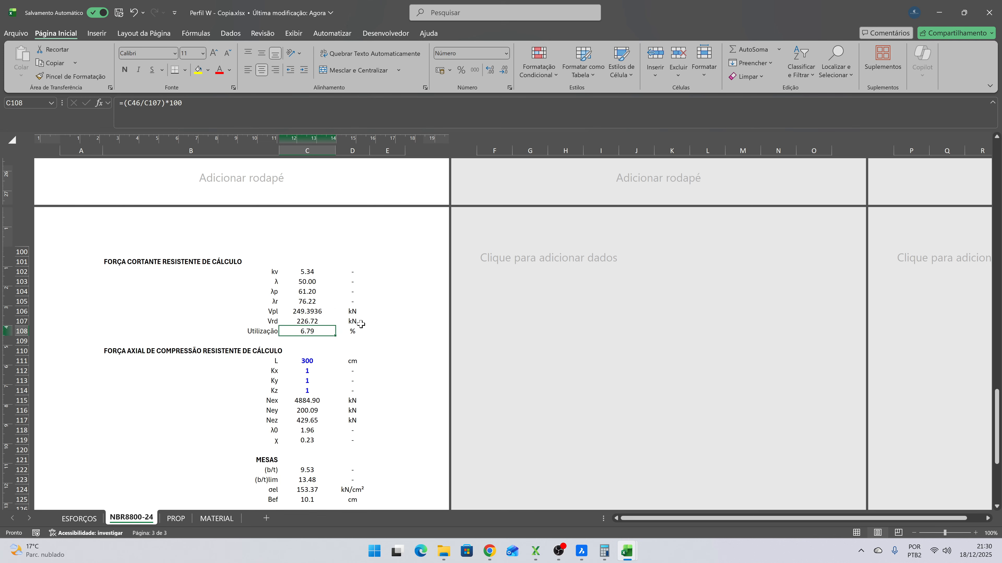
pyautogui.click(323, 320)
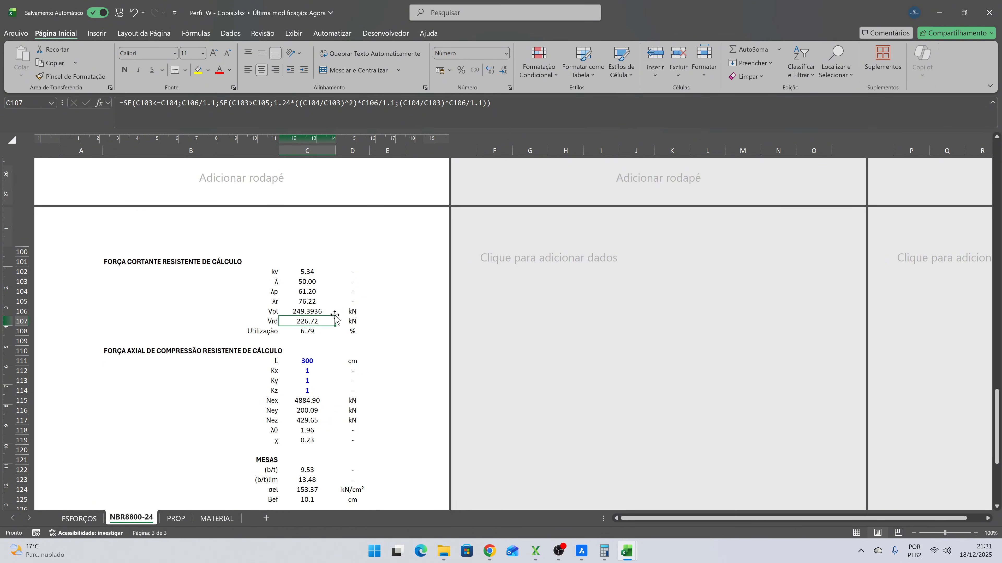
# - Switch to the Resultados VIGASS workbook, check frame 34's maximum V2 shear, and return to the Perfil W copy
pyautogui.click(630, 552)
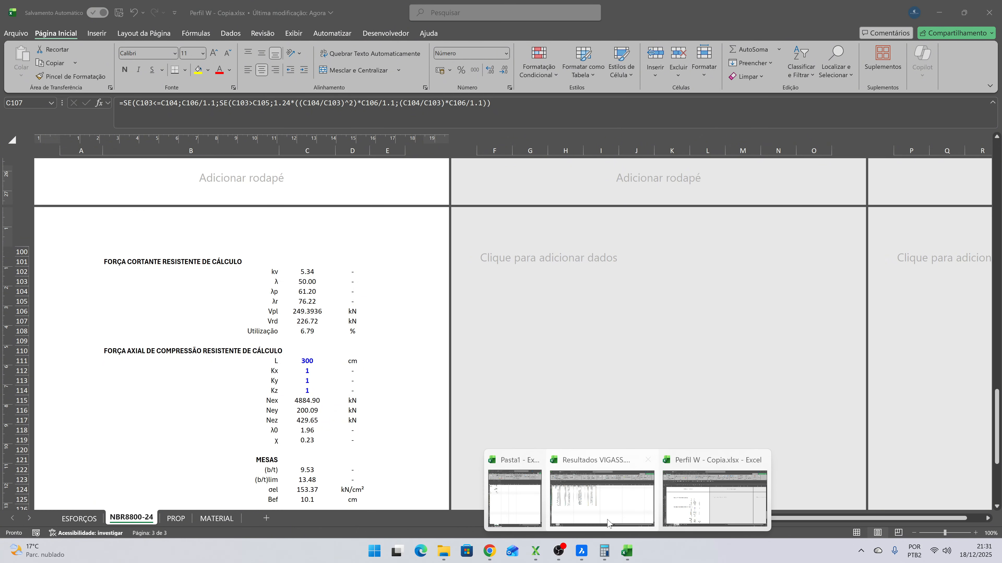
pyautogui.click(621, 496)
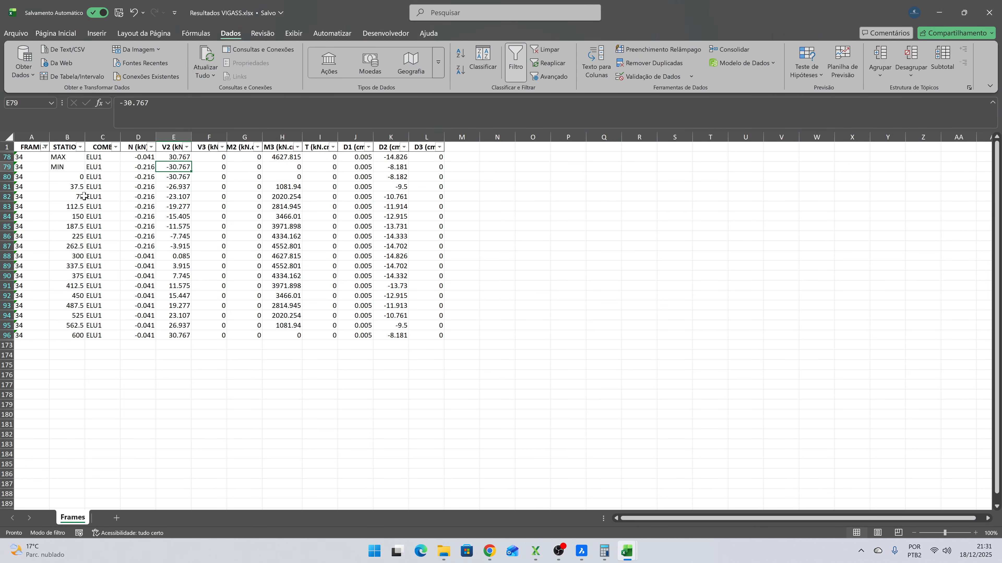
pyautogui.click(172, 155)
pyautogui.click(945, 14)
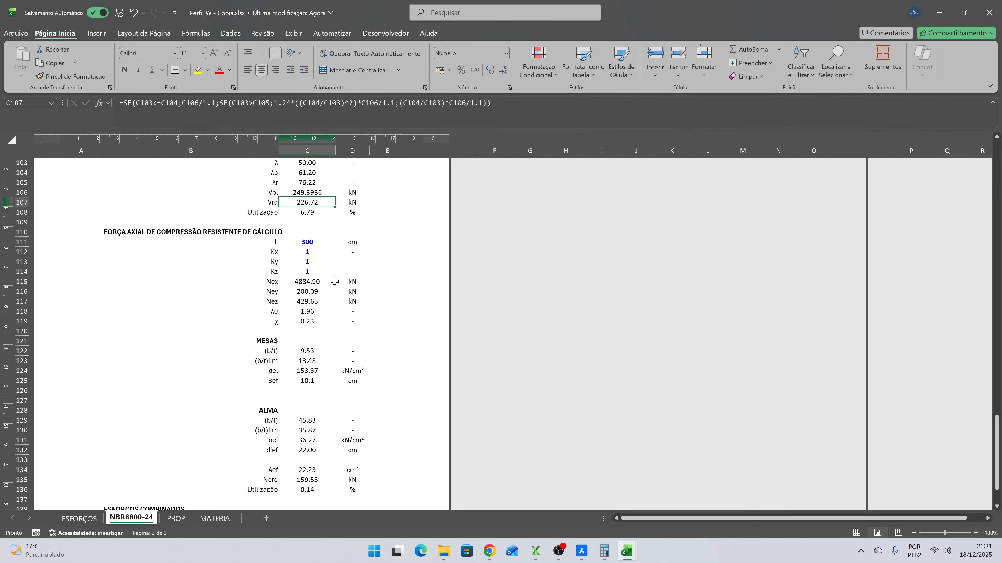
# - Set the length L for the axial compression resistance to 600 cm
pyautogui.click(314, 242)
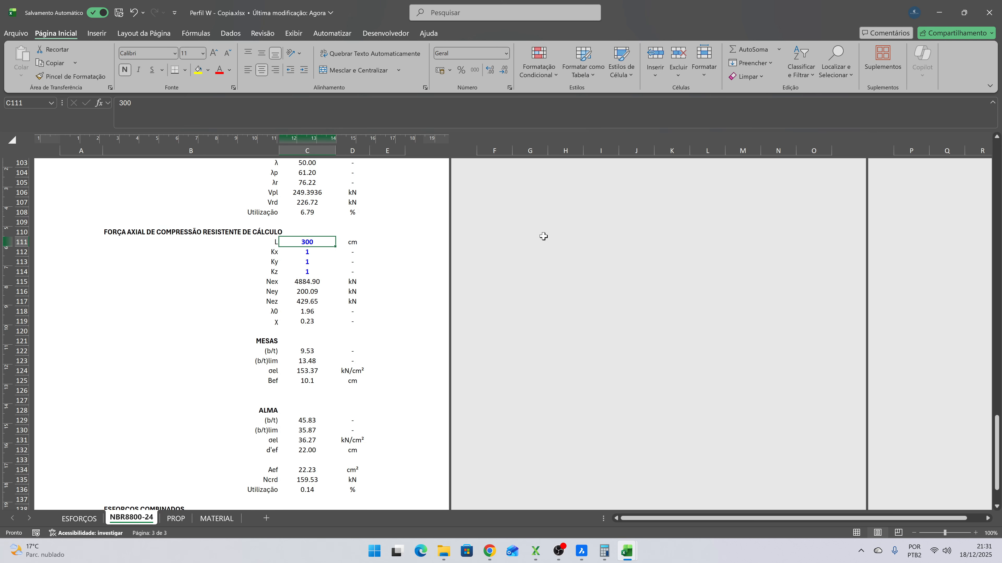
pyautogui.write('600')
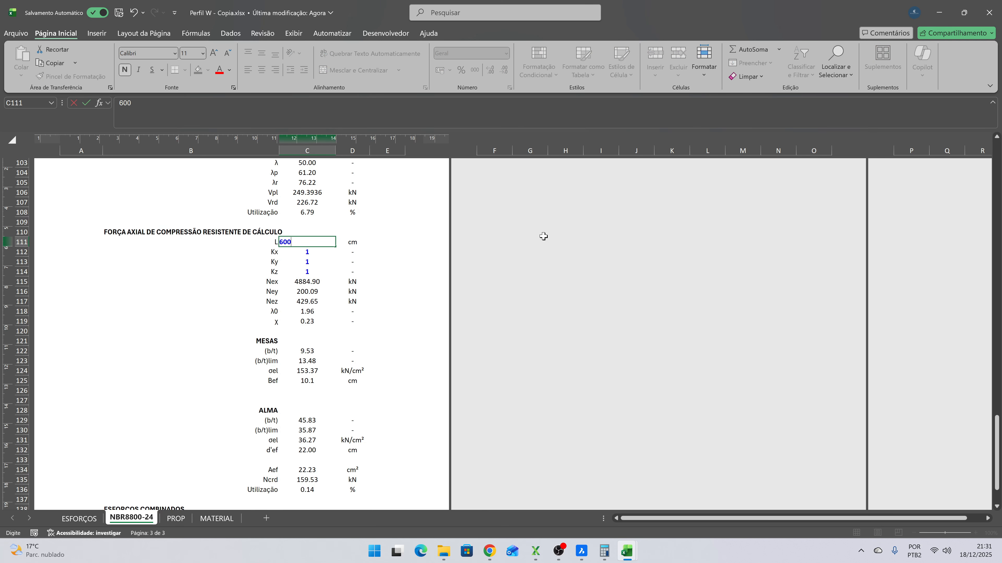
pyautogui.press('Return')
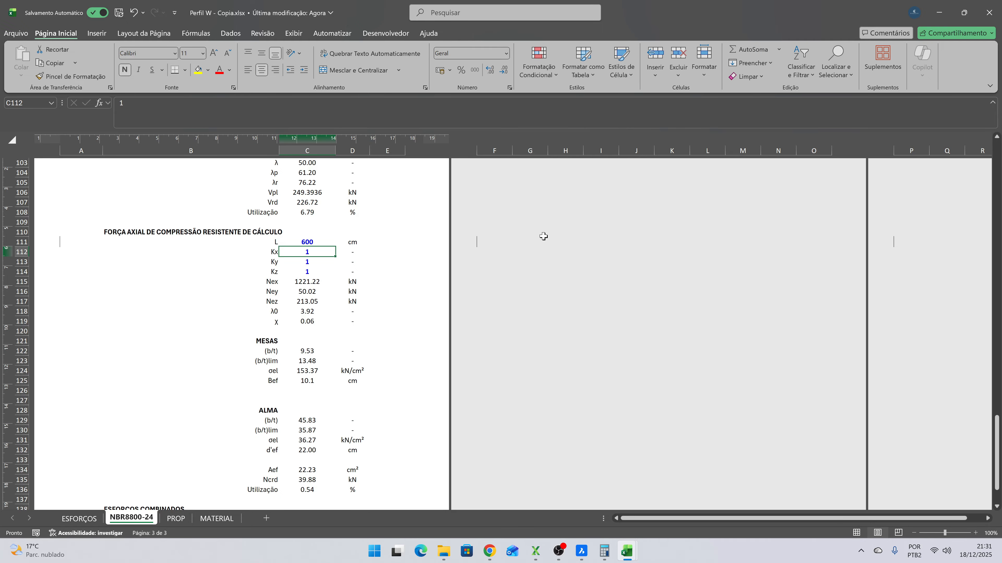
# - Go through the Kx, Ky and Kz buckling coefficient labels in the axial compression section
pyautogui.press('Left')
pyautogui.press('Down')
pyautogui.press('Down')
pyautogui.press('Up')
pyautogui.press('Up')
pyautogui.press('Down')
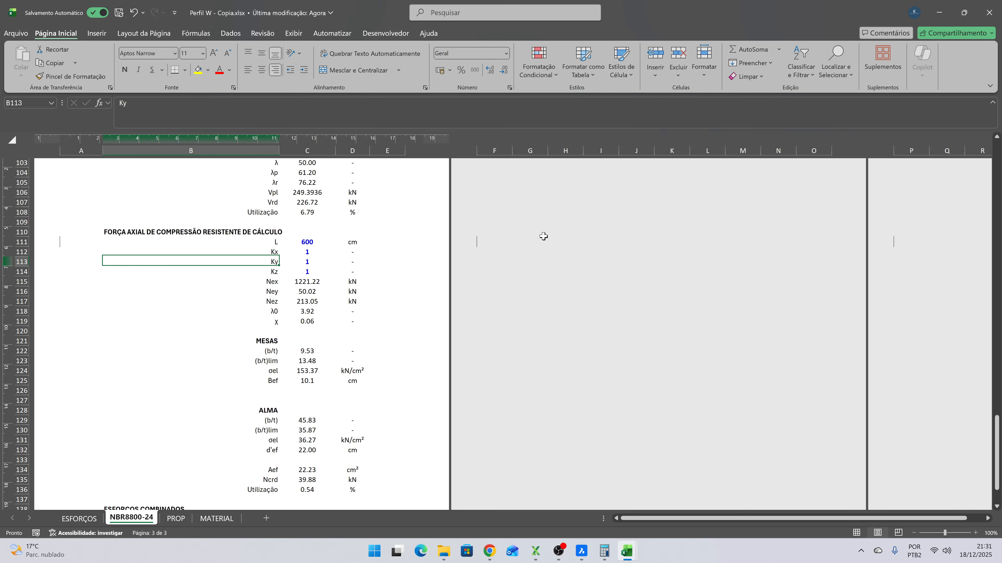
pyautogui.press('Up')
pyautogui.press('Down')
pyautogui.press('Down')
pyautogui.press('Up')
pyautogui.press('Up')
pyautogui.press('Down')
pyautogui.press('Down')
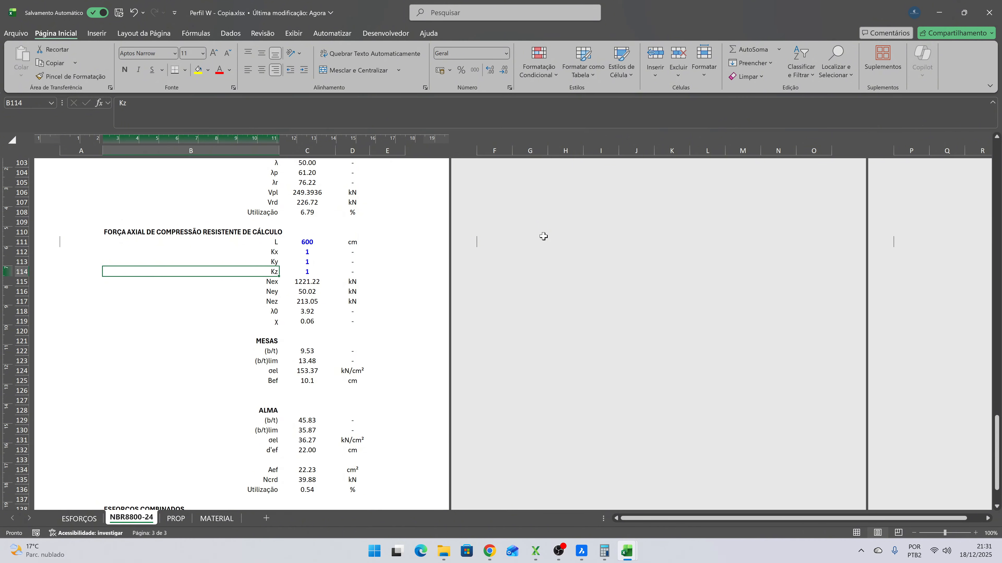
# - Set the Ky and Kz buckling coefficients in the axial compression section to 0.25 each
pyautogui.press('Up')
pyautogui.press('Up')
pyautogui.press('Right')
pyautogui.press('Down')
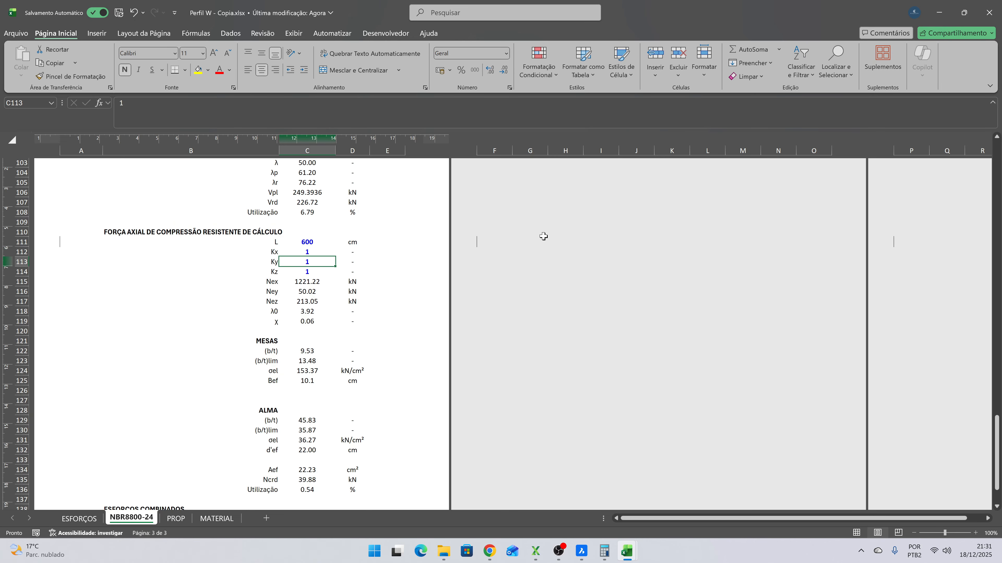
pyautogui.write('0.25')
pyautogui.press('Return')
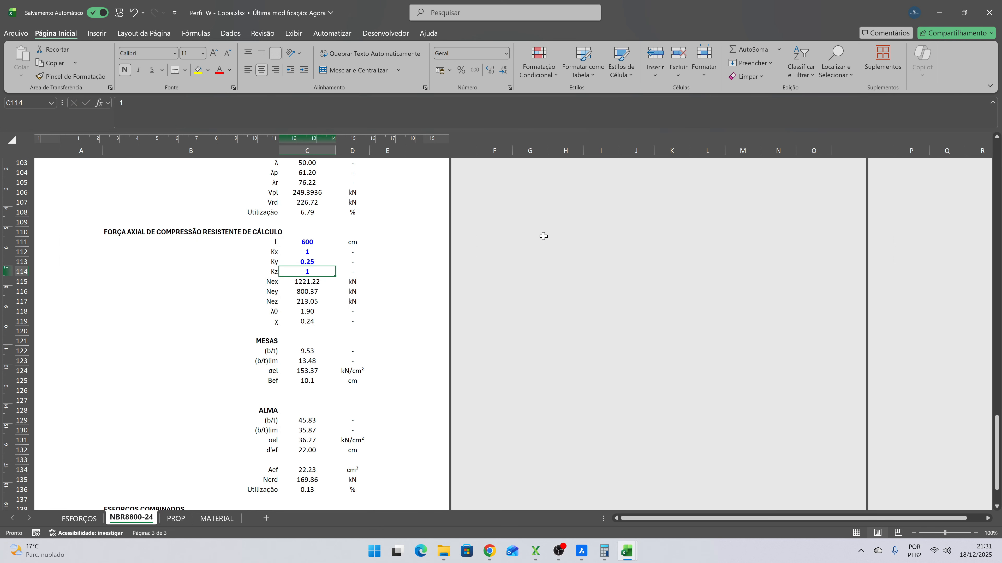
pyautogui.press('Up')
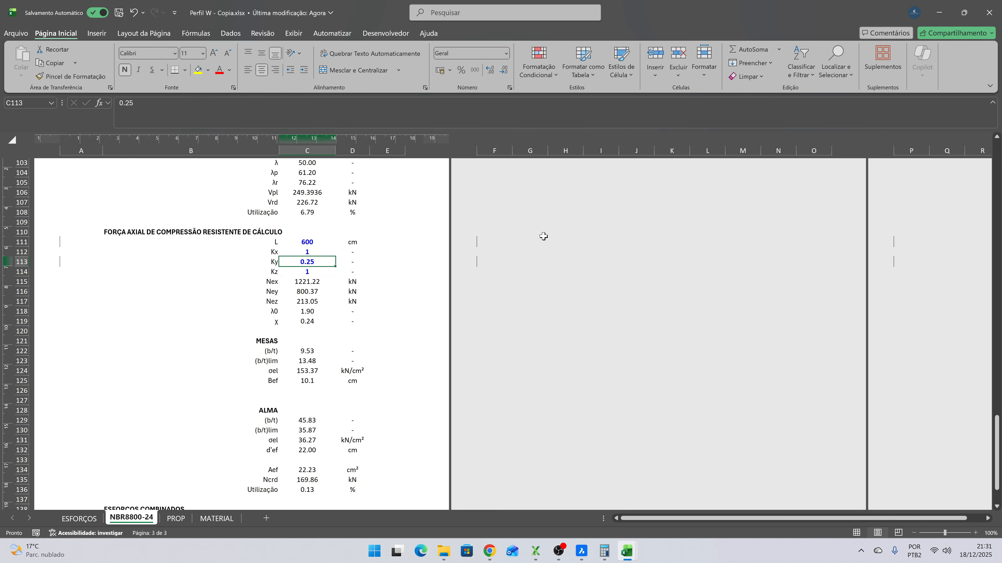
pyautogui.press('Down')
pyautogui.write('0.205')
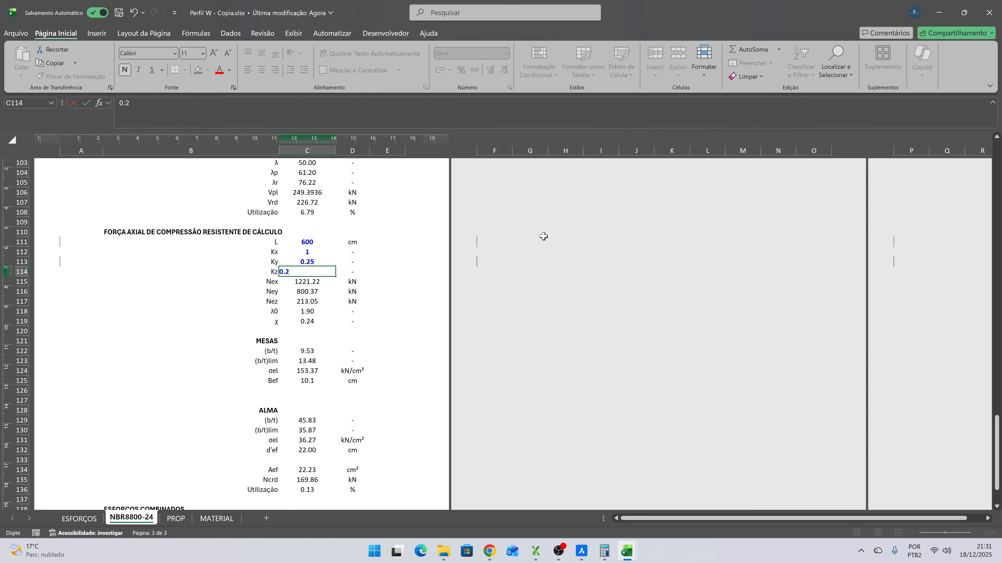
pyautogui.press('Return')
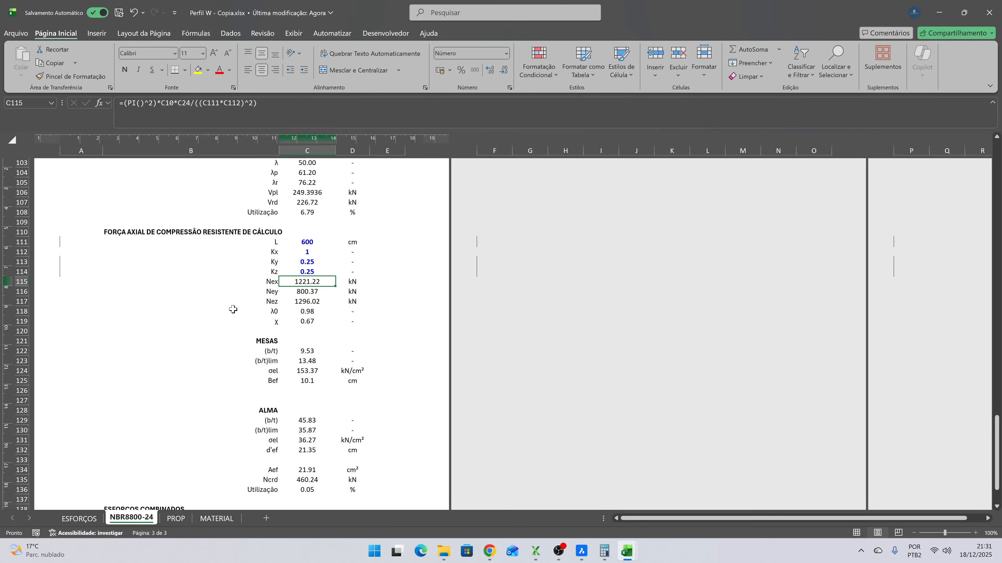
# - Check the axial compression utilization formula, the ESFORÇOS sheet and the Nsd formula it refers to
pyautogui.scroll(-7, 237, 312)
pyautogui.scroll(2, 323, 329)
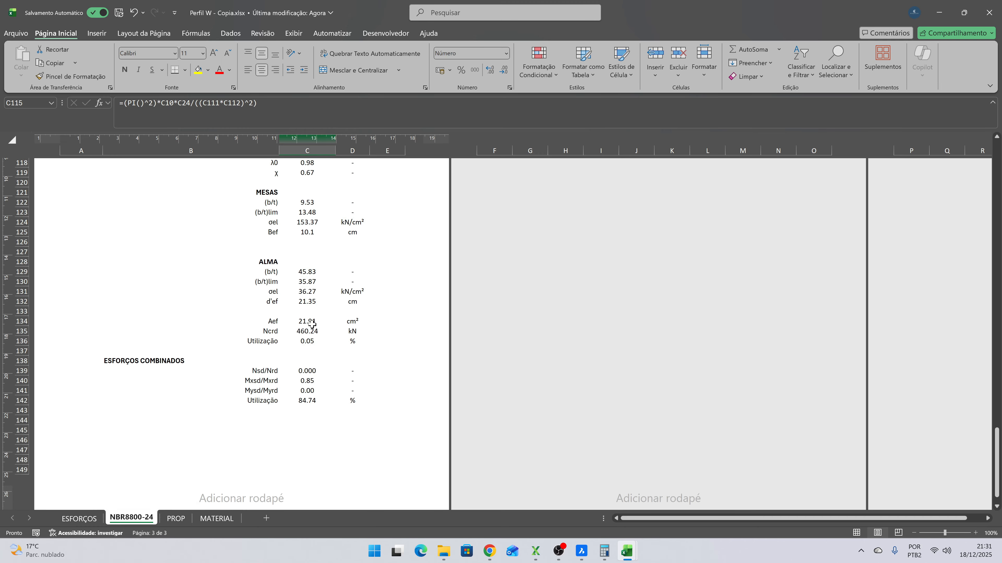
pyautogui.click(306, 341)
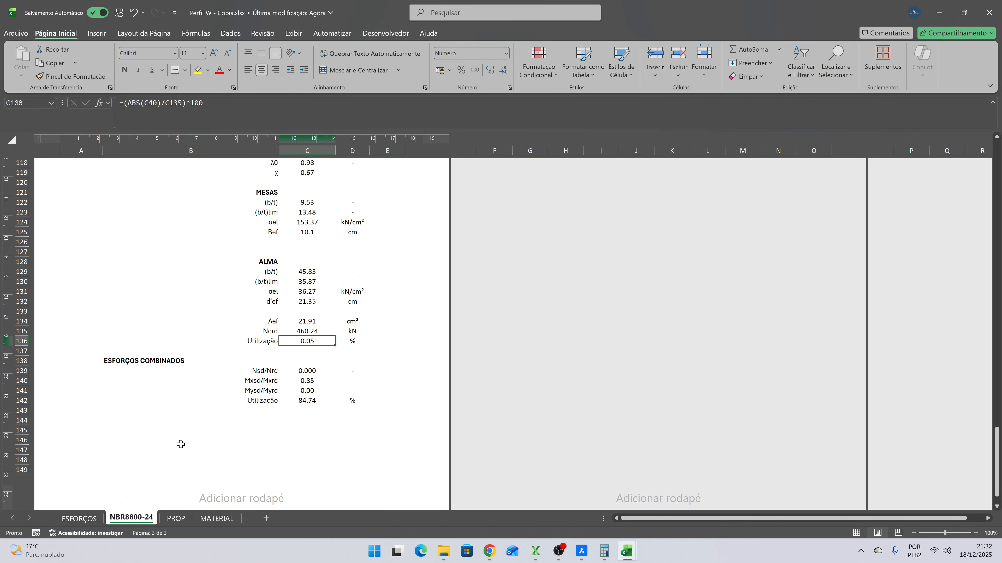
pyautogui.click(78, 518)
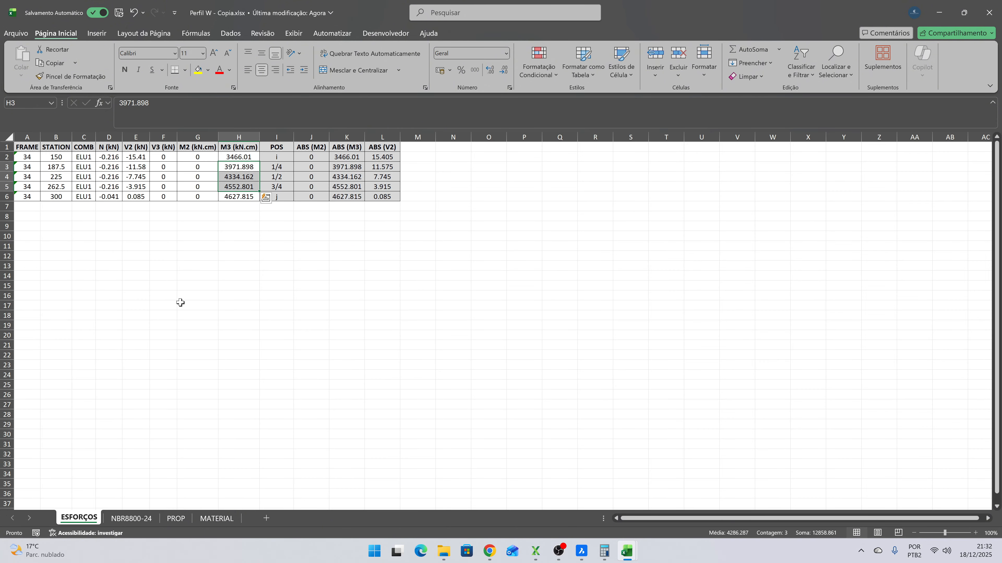
pyautogui.click(131, 519)
pyautogui.scroll(5, 312, 307)
pyautogui.scroll(15, 311, 308)
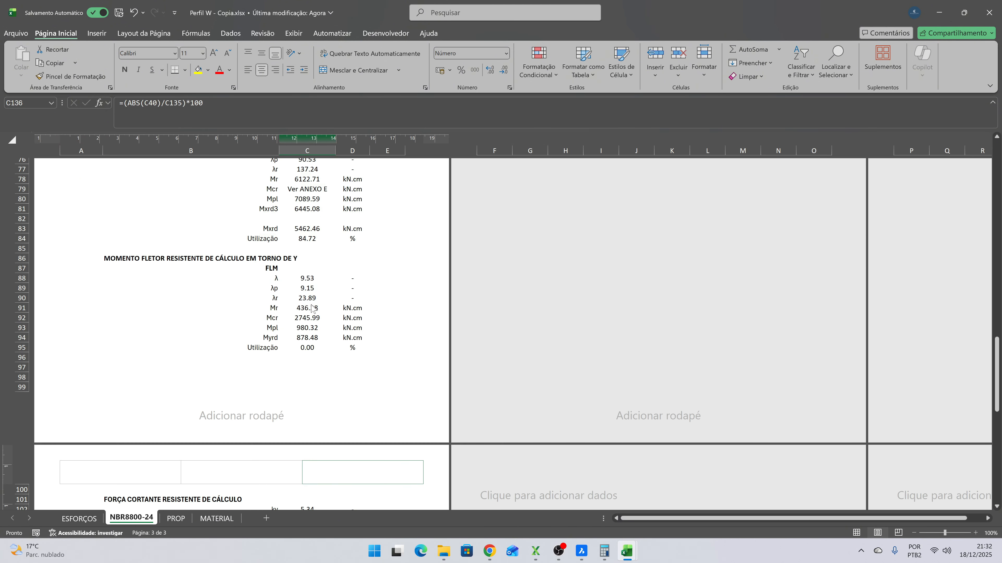
pyautogui.click(307, 266)
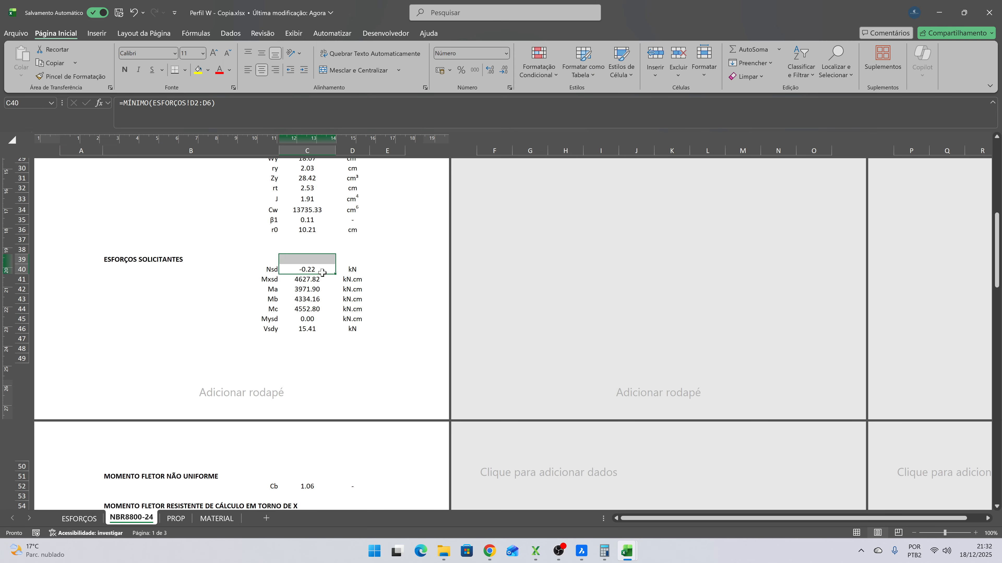
# - Inspect the Mxsd/Mxrd ratio and the utilization formula in the ESFORÇOS COMBINADOS section
pyautogui.scroll(-20, 372, 276)
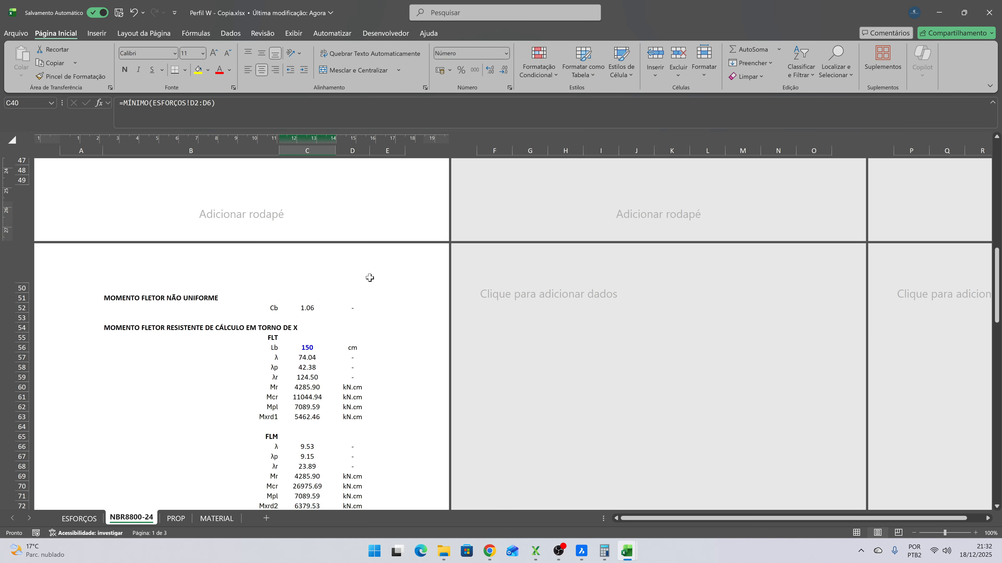
pyautogui.scroll(-3, 370, 279)
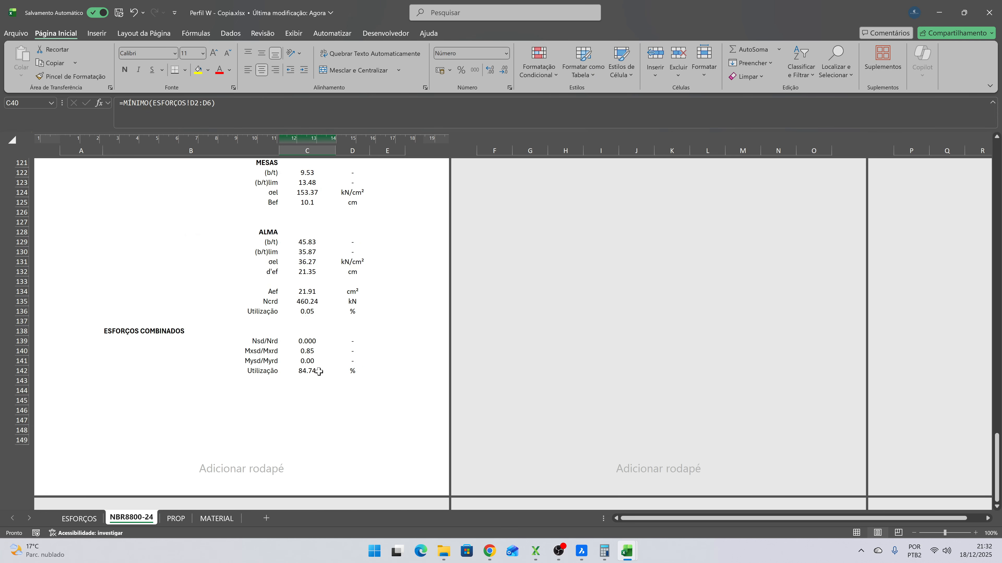
pyautogui.click(310, 352)
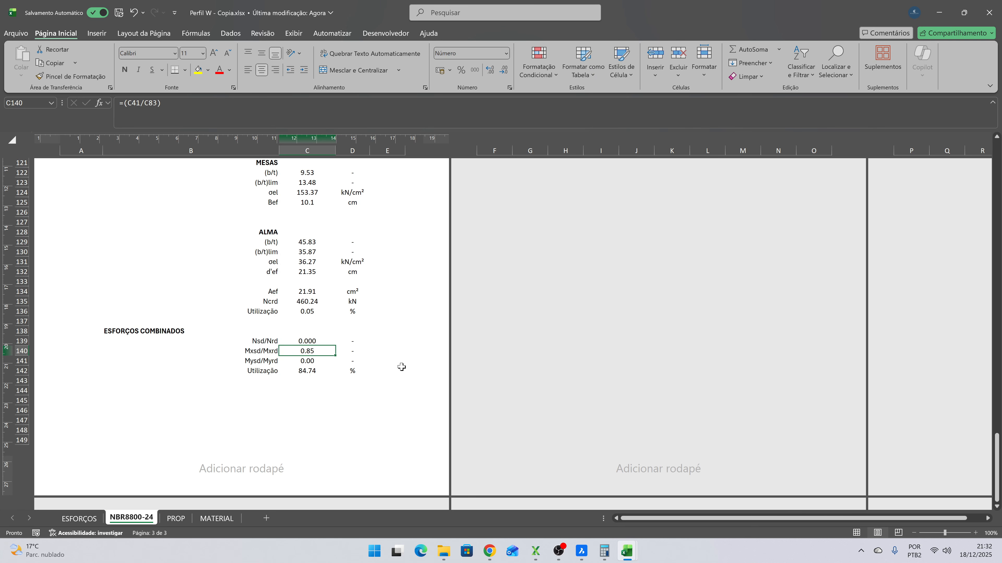
pyautogui.press('Left')
pyautogui.press('Right')
pyautogui.press('Down')
pyautogui.press('Down')
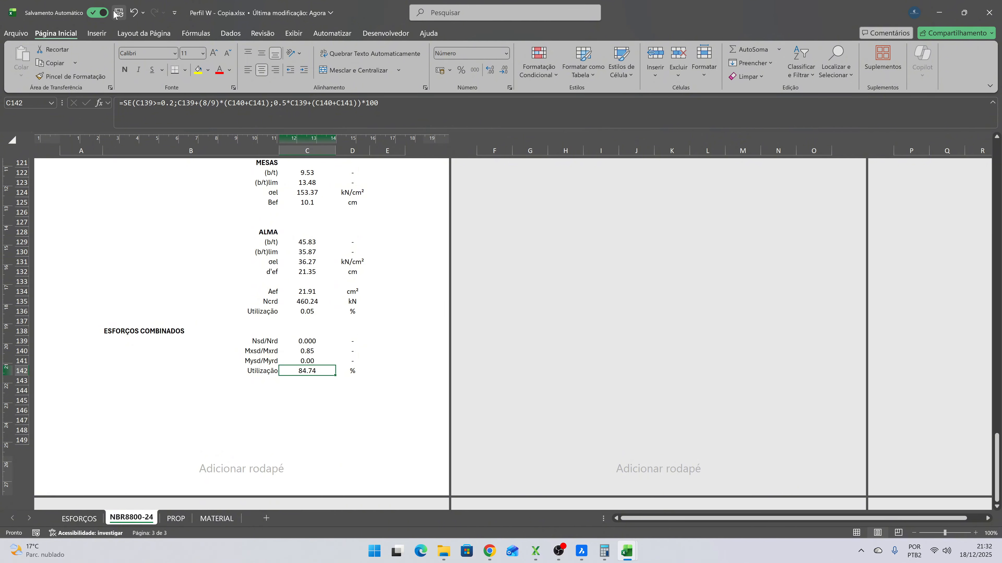
# - Open the Mezanino.xlsx workbook from the Minicurso XStrudes - Mezanino folder
pyautogui.click(629, 555)
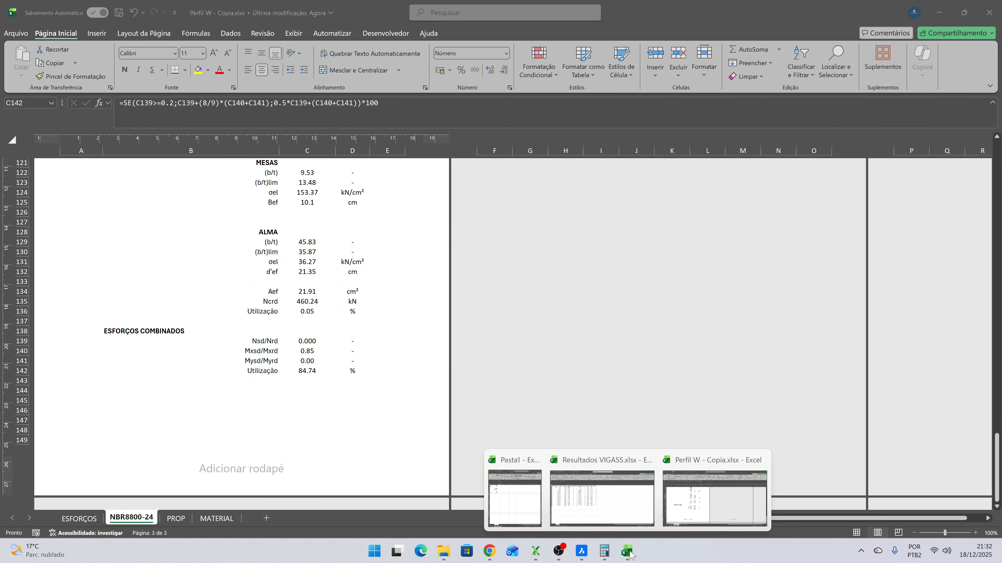
pyautogui.moveTo(444, 551)
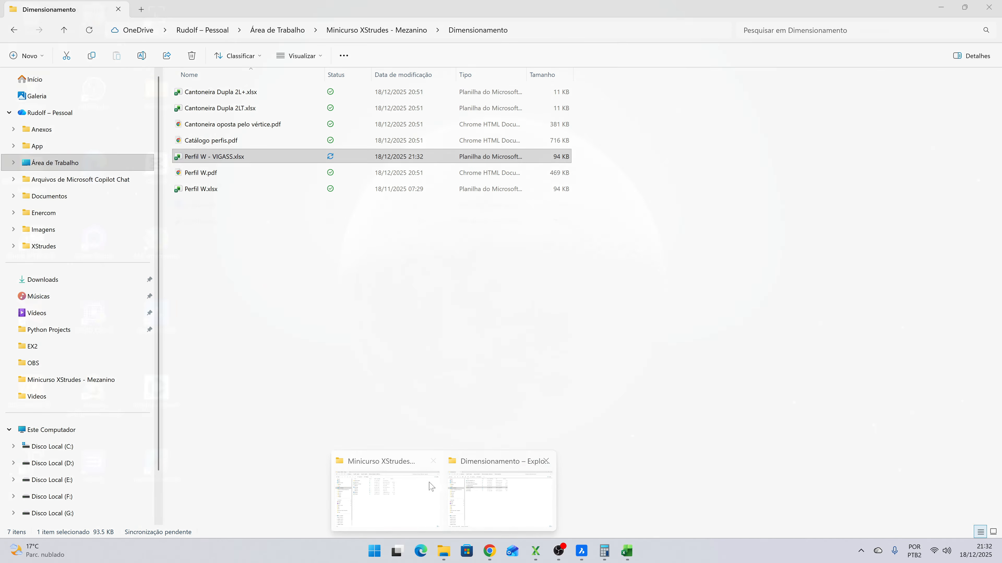
pyautogui.click(410, 493)
pyautogui.doubleClick(234, 109)
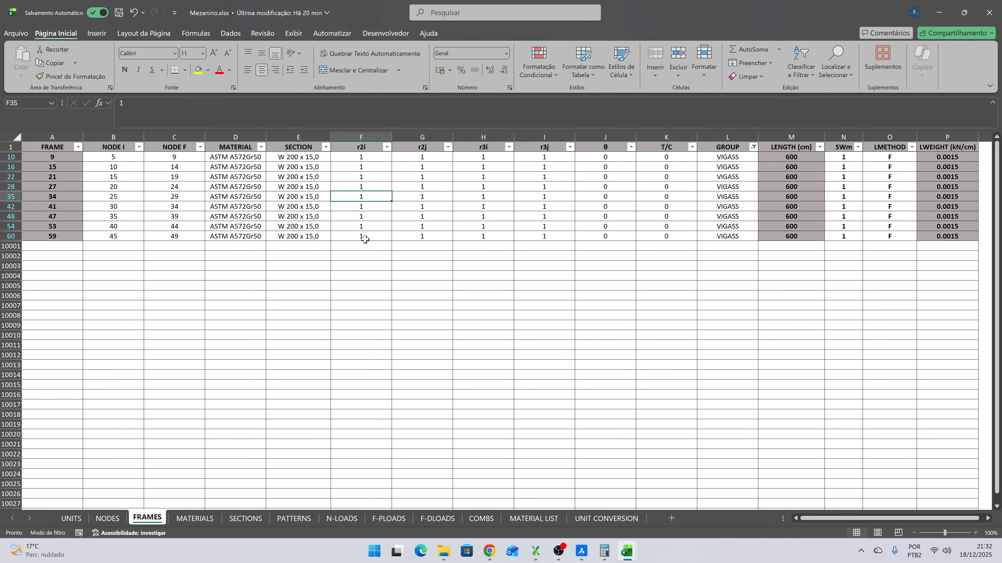
# - Change the section of frame 9, the first VIGASS beam in the FRAMES sheet, to W 250 x 17,9
pyautogui.click(749, 157)
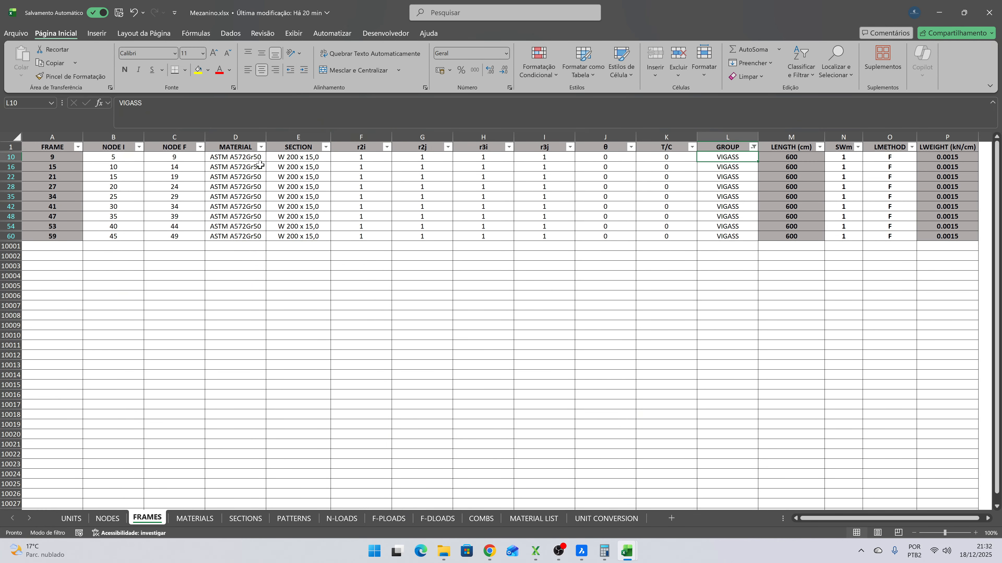
pyautogui.click(327, 157)
pyautogui.click(336, 158)
pyautogui.scroll(-3, 319, 206)
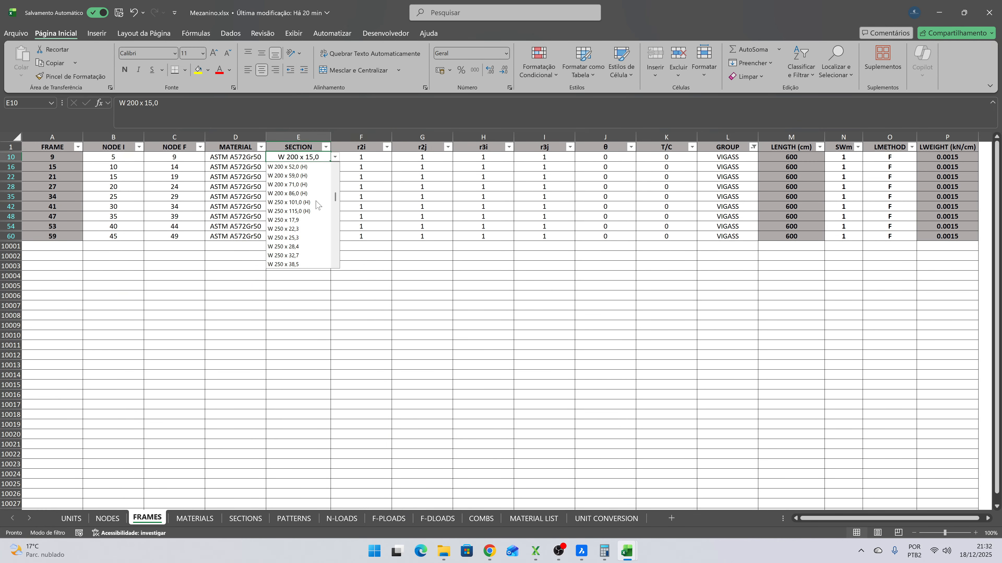
pyautogui.click(318, 209)
# - Copy frame 9's W 250 x 17,9 section to the remaining VIGASS frames and save the workbook
pyautogui.hotkey('ctrl', 'c')
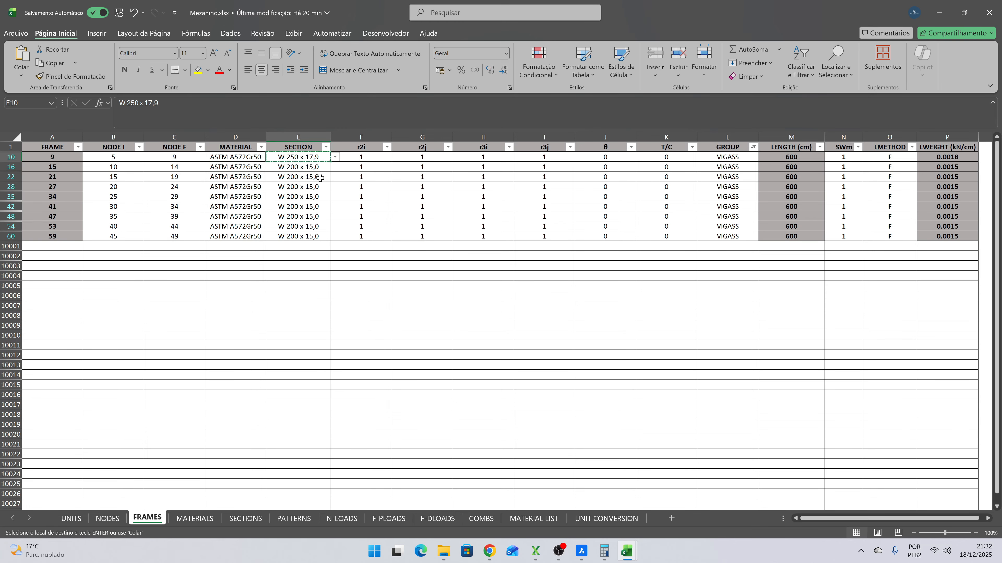
pyautogui.moveTo(311, 167); pyautogui.dragTo(310, 234)
pyautogui.hotkey('ctrl', 'v')
pyautogui.click(306, 178)
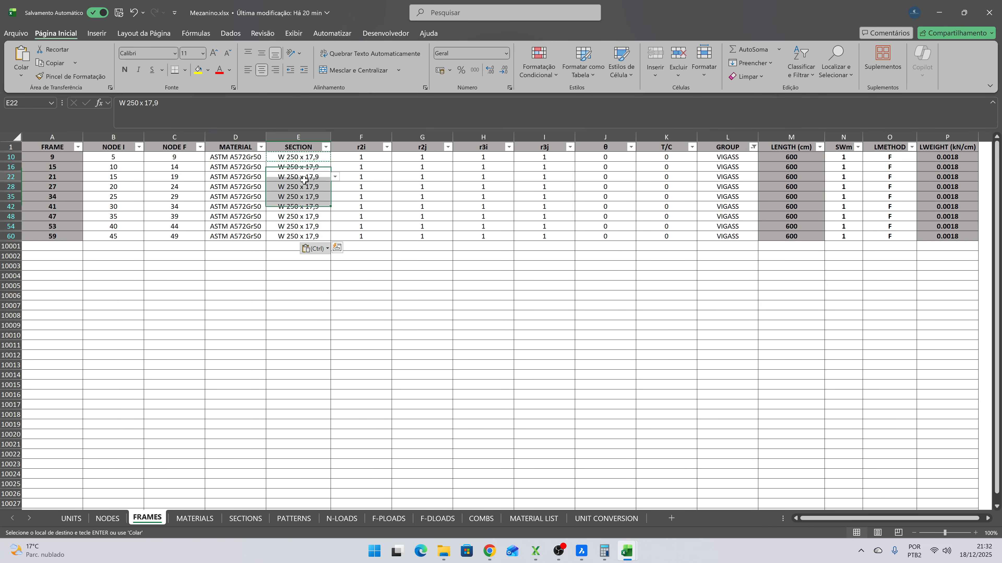
pyautogui.press('Escape')
pyautogui.click(118, 12)
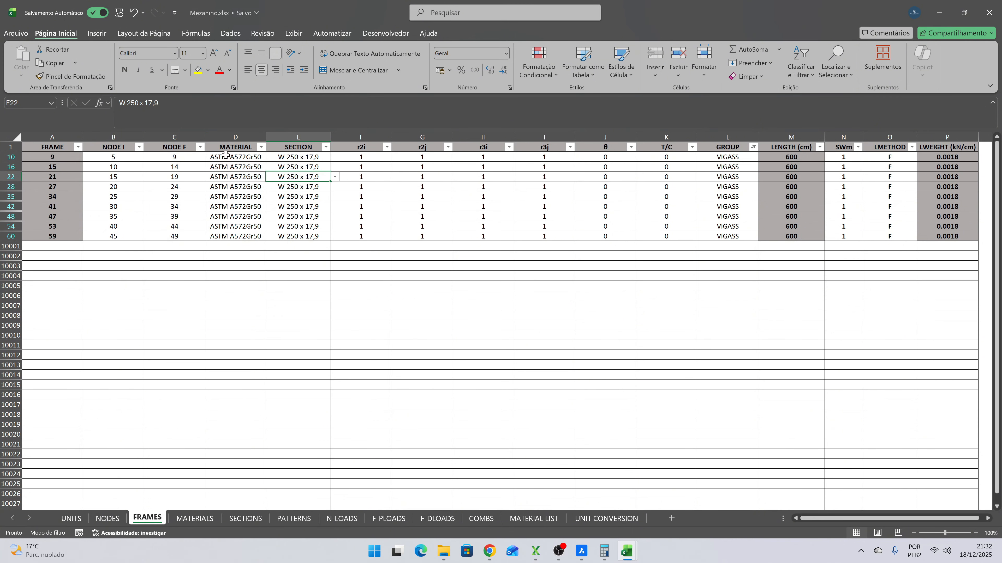
# - Close the Mezanino and Perfil W copy workbooks and minimize the Pasta1 workbook
pyautogui.click(982, 13)
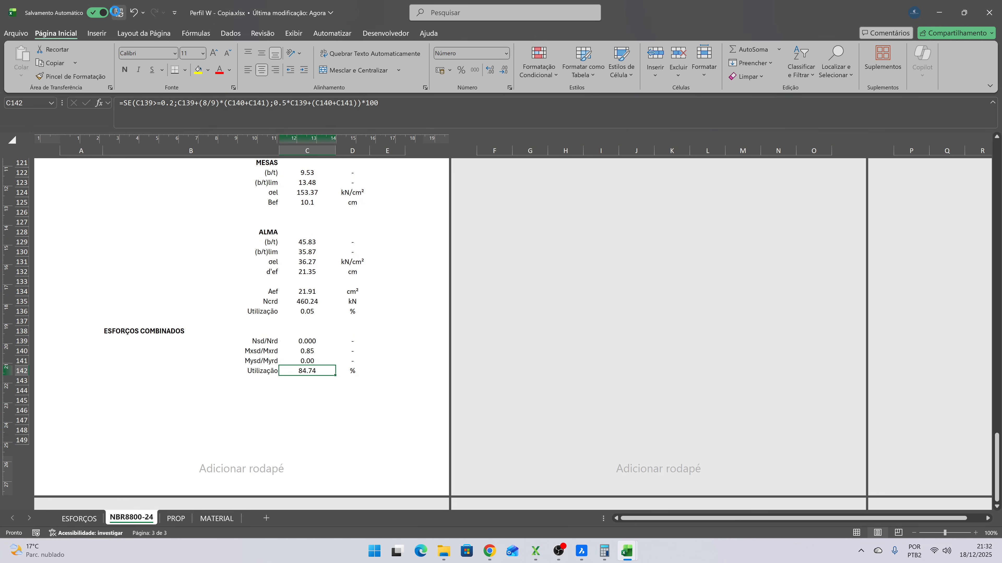
pyautogui.click(995, 14)
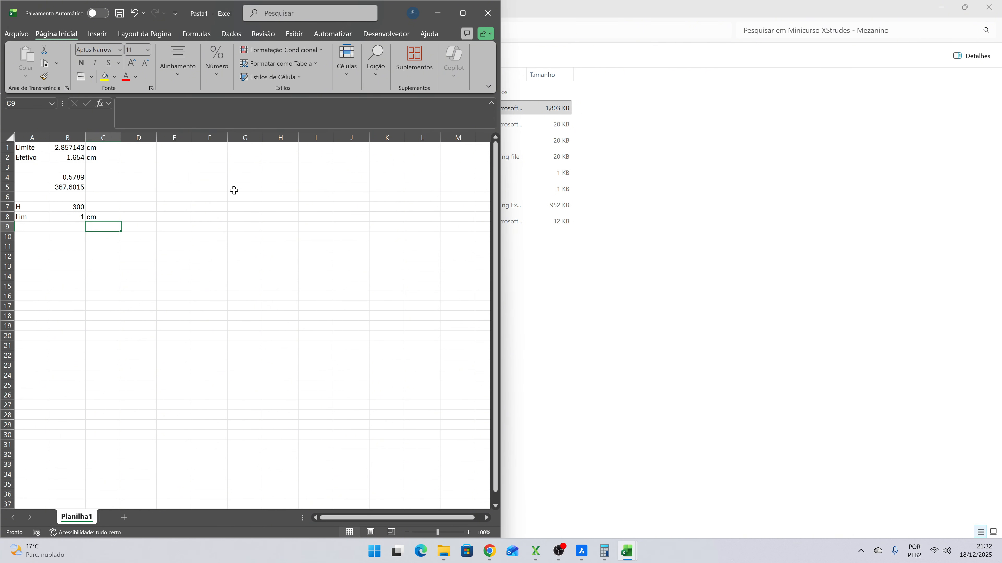
pyautogui.click(245, 207)
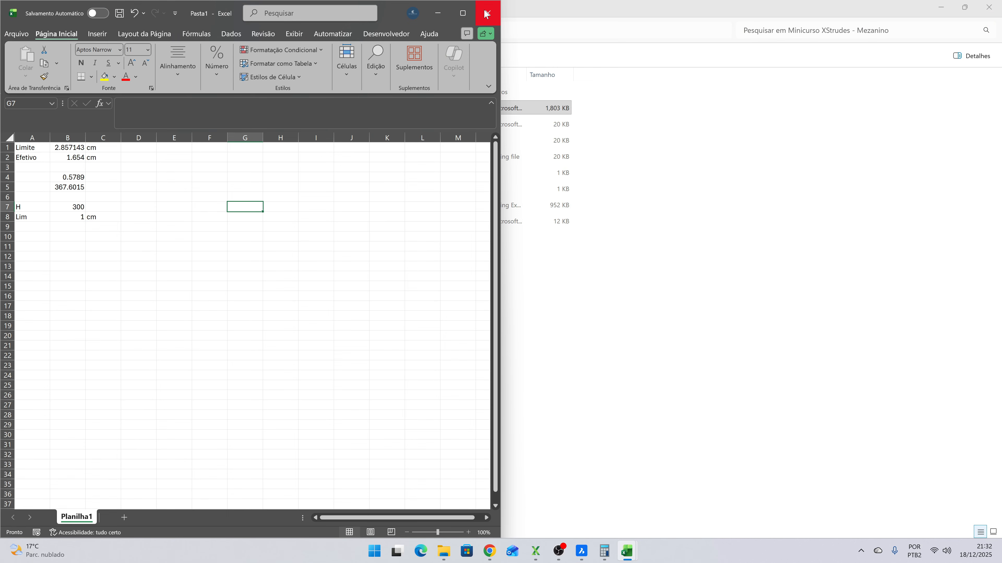
pyautogui.click(437, 14)
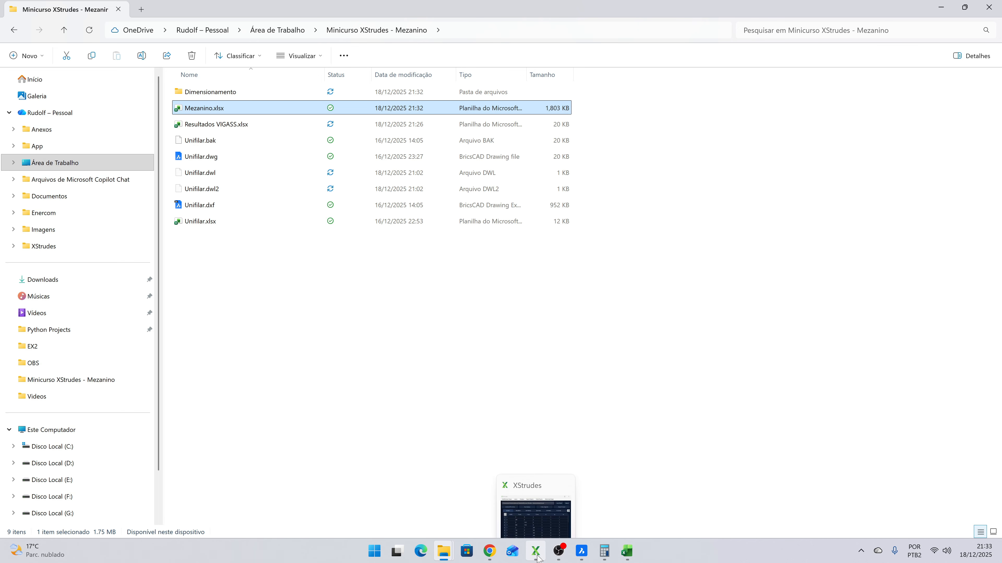
# - Save and close the Resultados VIGASS workbook, and keep the Pasta1 workbook open but minimized
pyautogui.moveTo(629, 553)
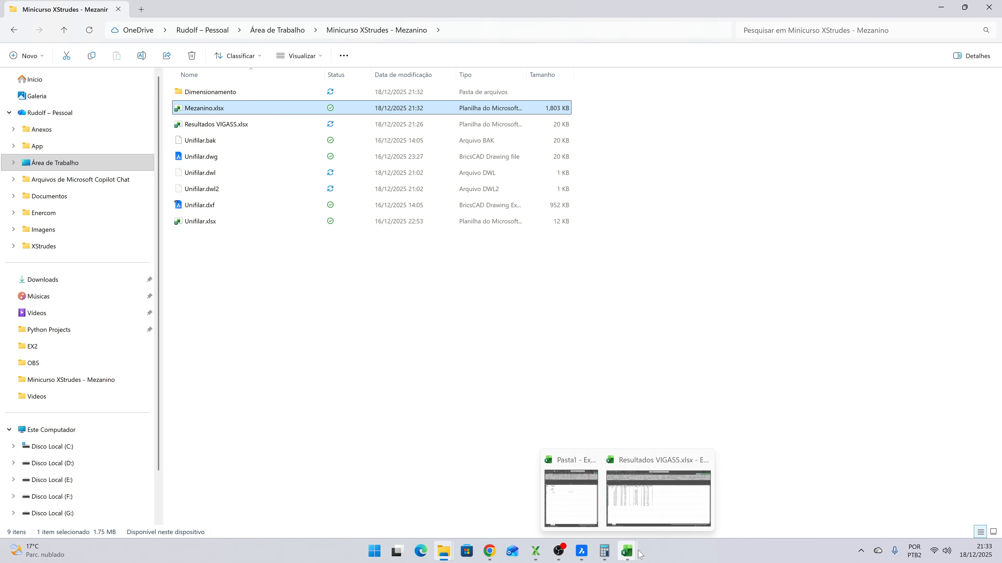
pyautogui.click(650, 497)
pyautogui.click(123, 12)
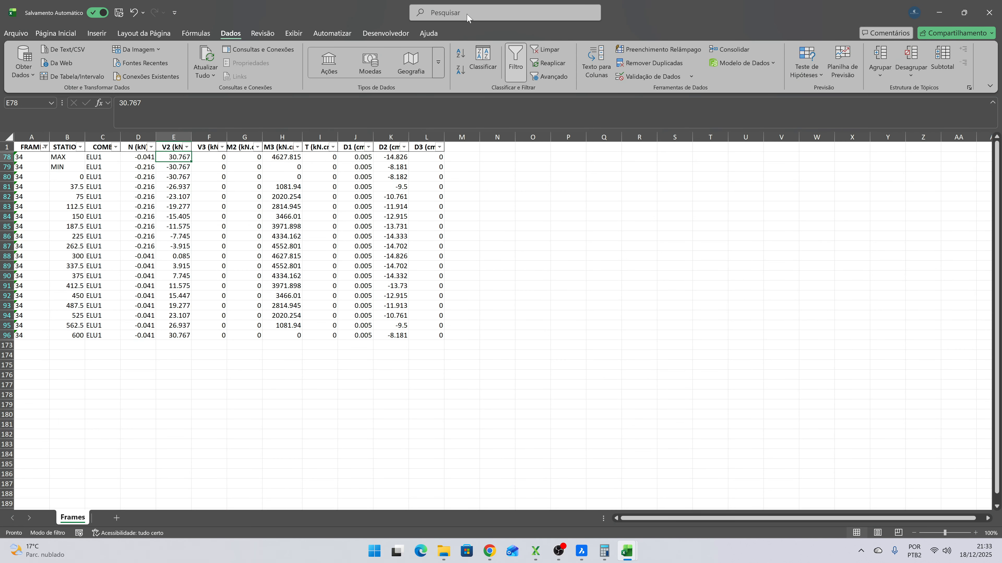
pyautogui.click(989, 13)
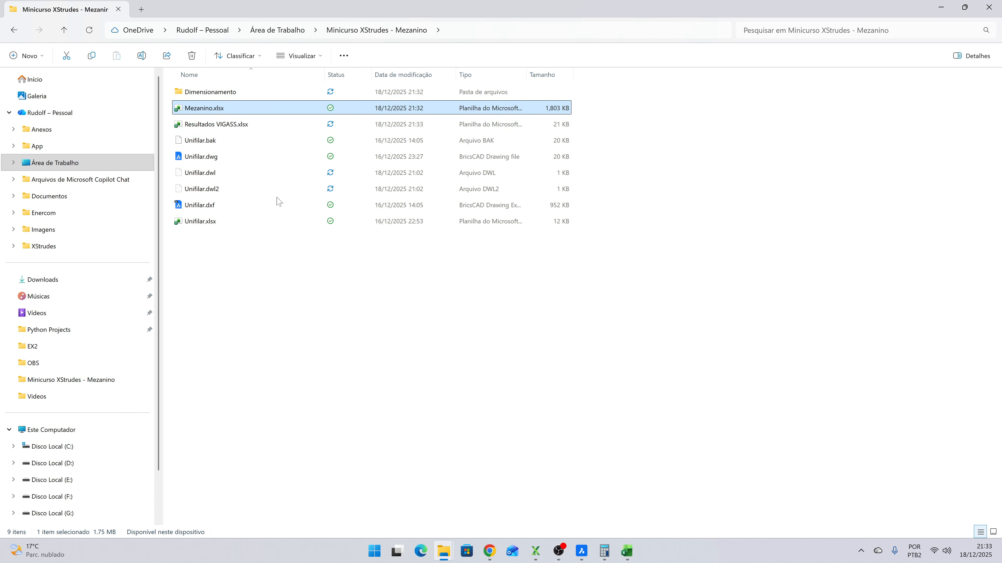
pyautogui.click(631, 555)
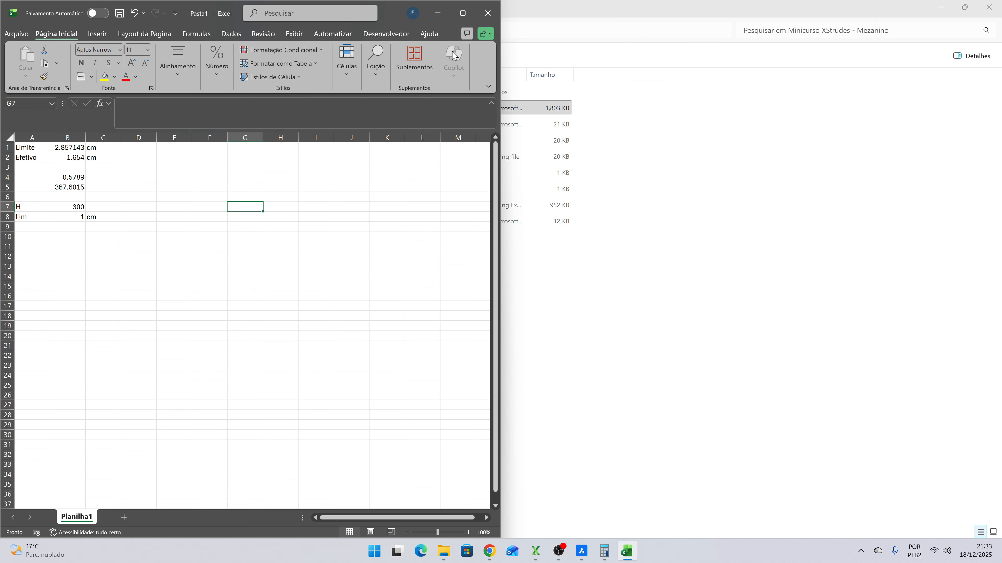
pyautogui.click(438, 13)
# - Switch to XStrudes and reload the Mezanino.xlsx model
pyautogui.moveTo(539, 555)
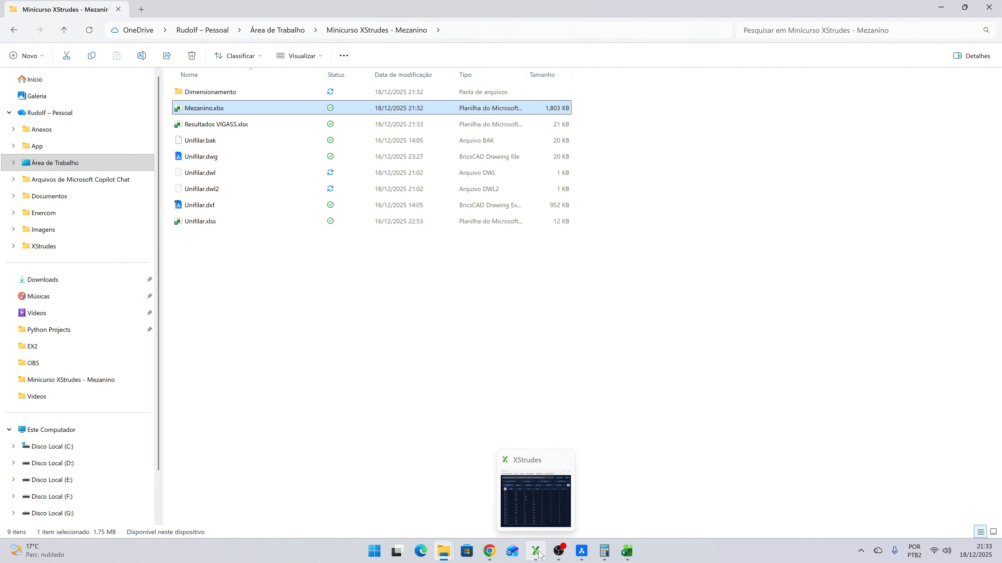
pyautogui.click(535, 508)
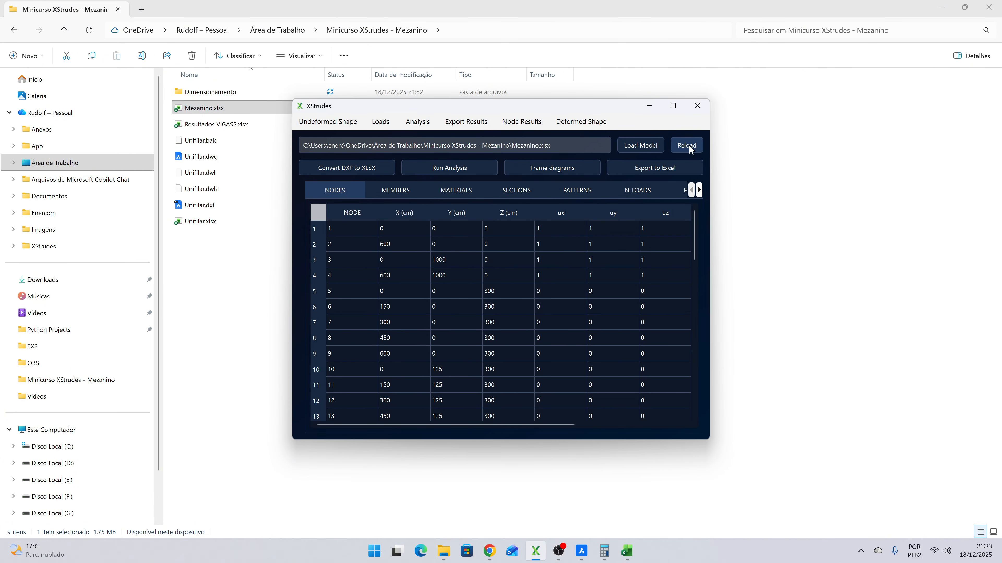
pyautogui.click(689, 148)
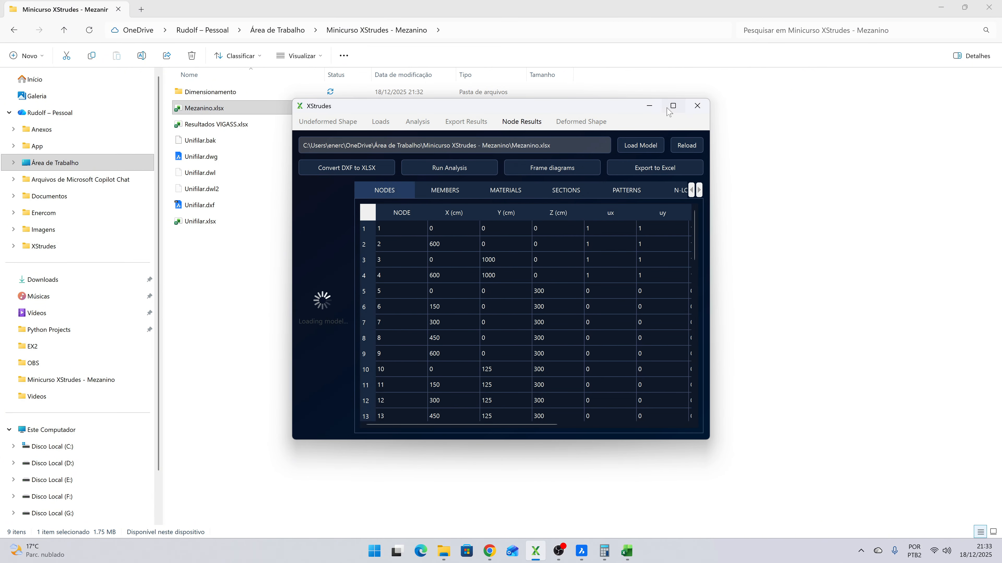
pyautogui.moveTo(675, 113)
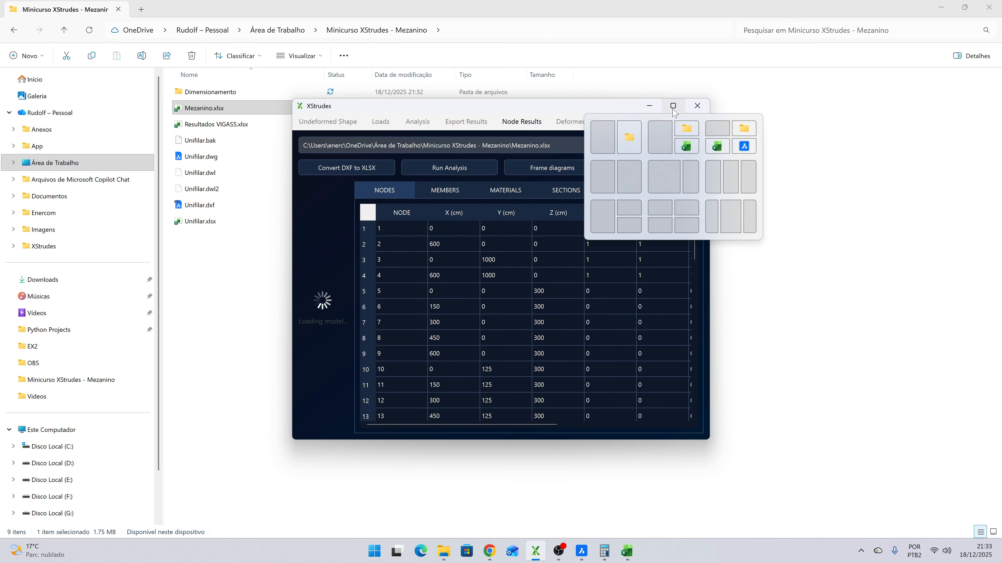
pyautogui.click(560, 283)
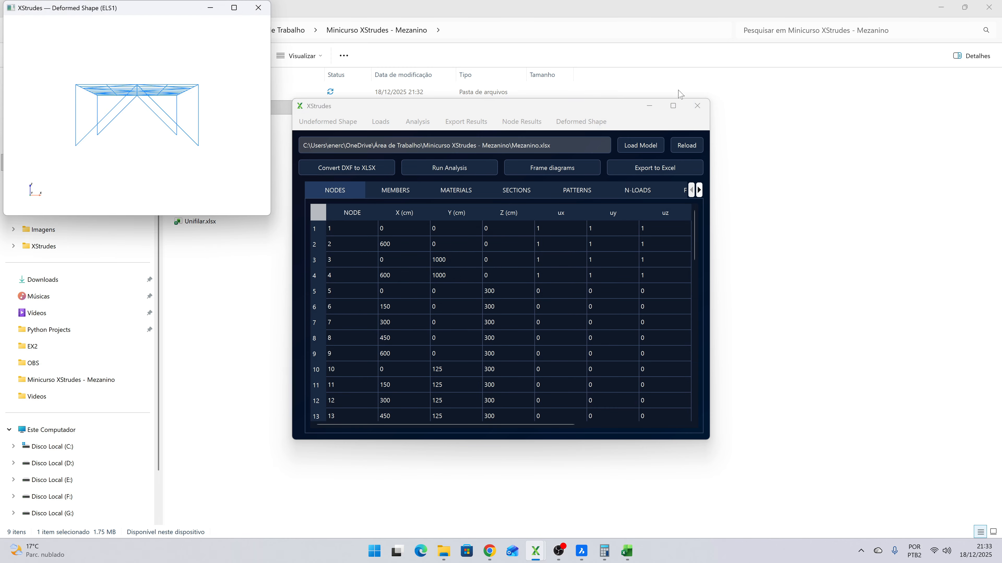
# - Close the ELS1 deformed shape window, maximize XStrudes, and display the members table to check the VIGASS sections
pyautogui.click(258, 7)
pyautogui.click(673, 106)
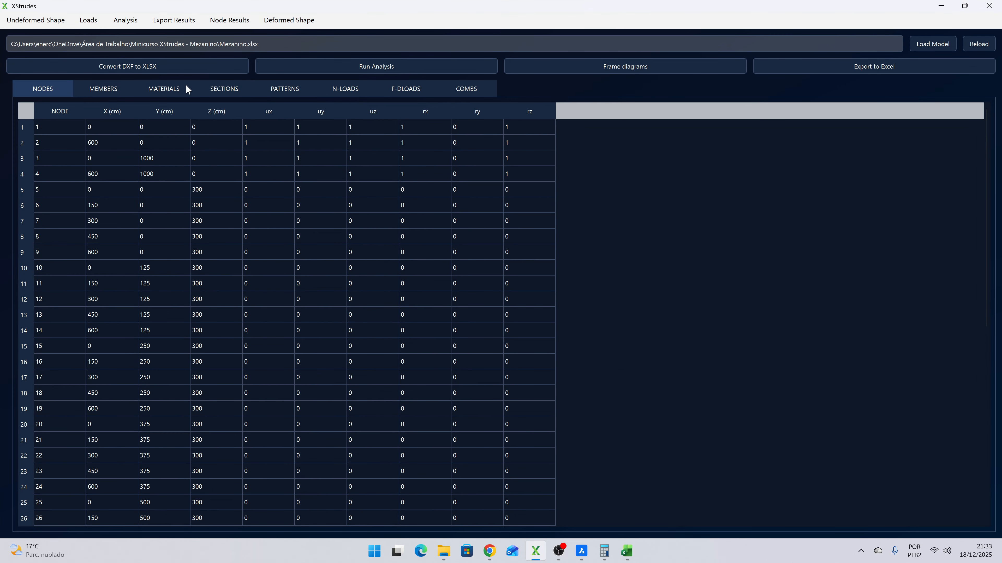
pyautogui.click(107, 89)
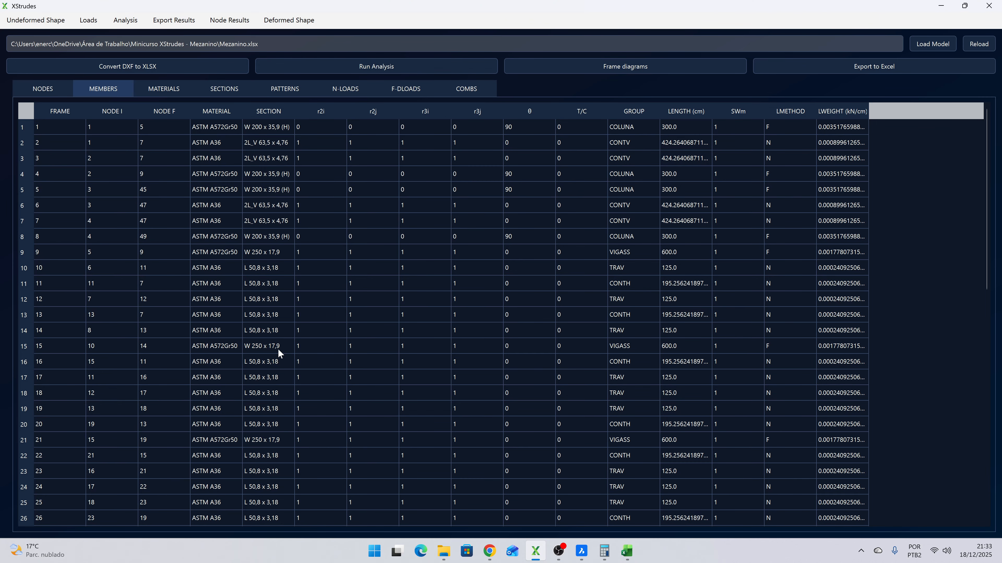
# - Run a Linear analysis of the reloaded Mezanino model and close the analysis parameters
pyautogui.click(125, 20)
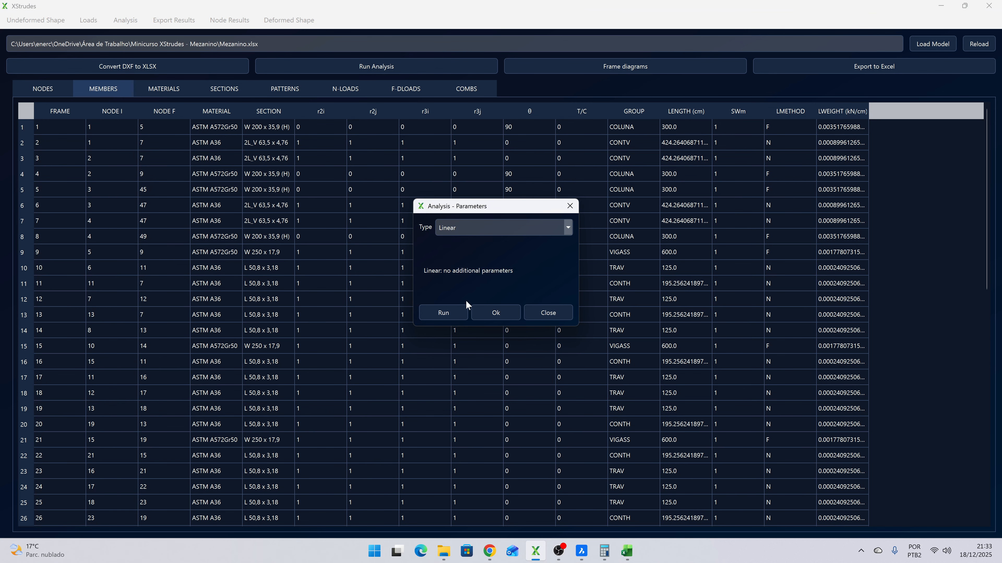
pyautogui.click(452, 312)
pyautogui.click(543, 281)
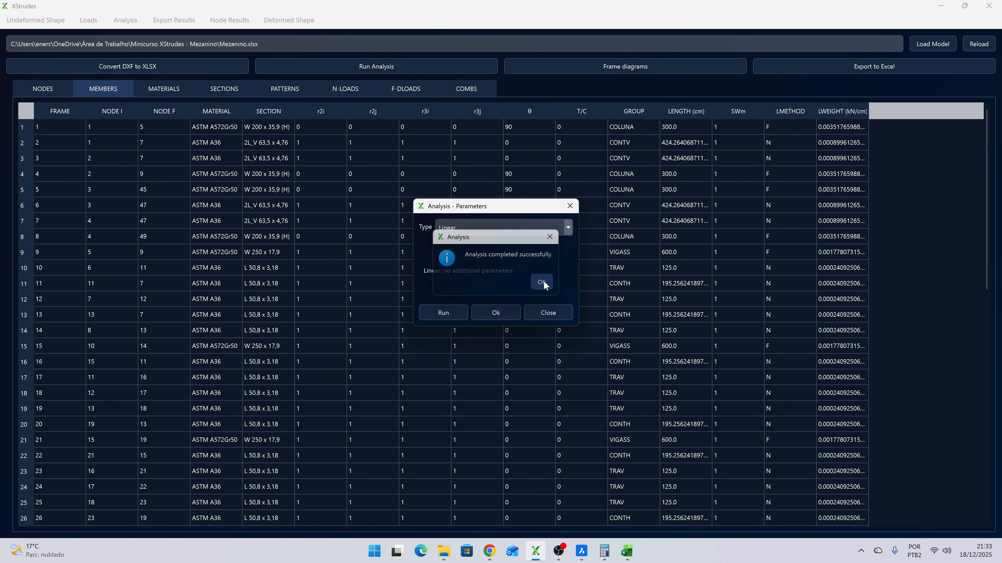
pyautogui.click(496, 311)
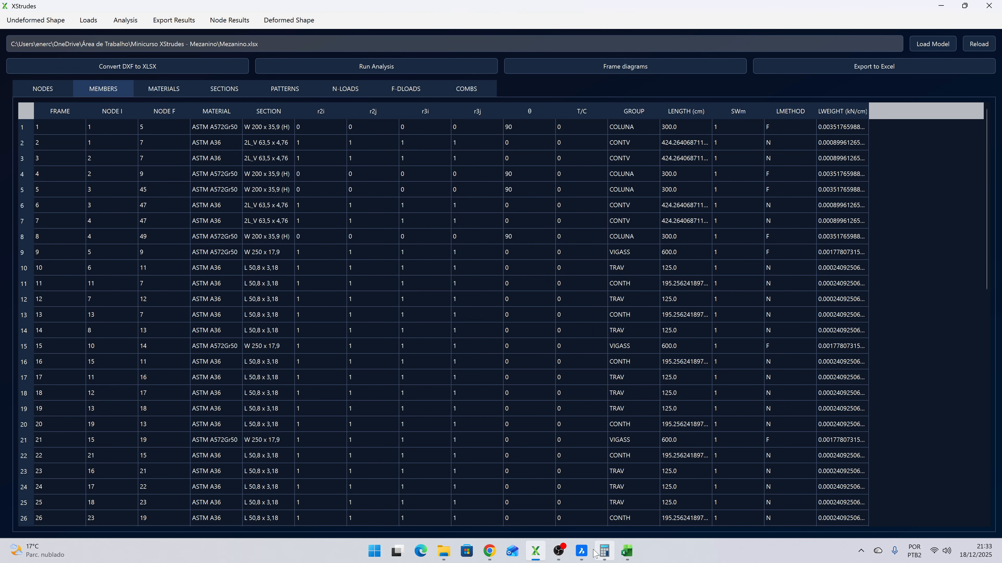
# - Switch to BricsCAD and examine the long VIGASP edge beam and its secondary-beam connections in the Unifilar drawing
pyautogui.moveTo(582, 556)
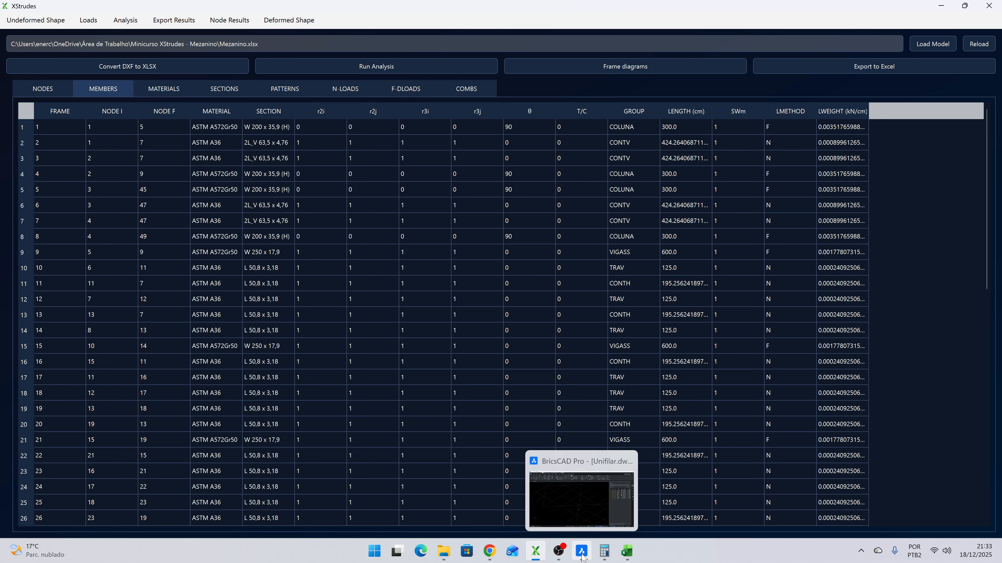
pyautogui.click(582, 556)
pyautogui.scroll(-3, 500, 397)
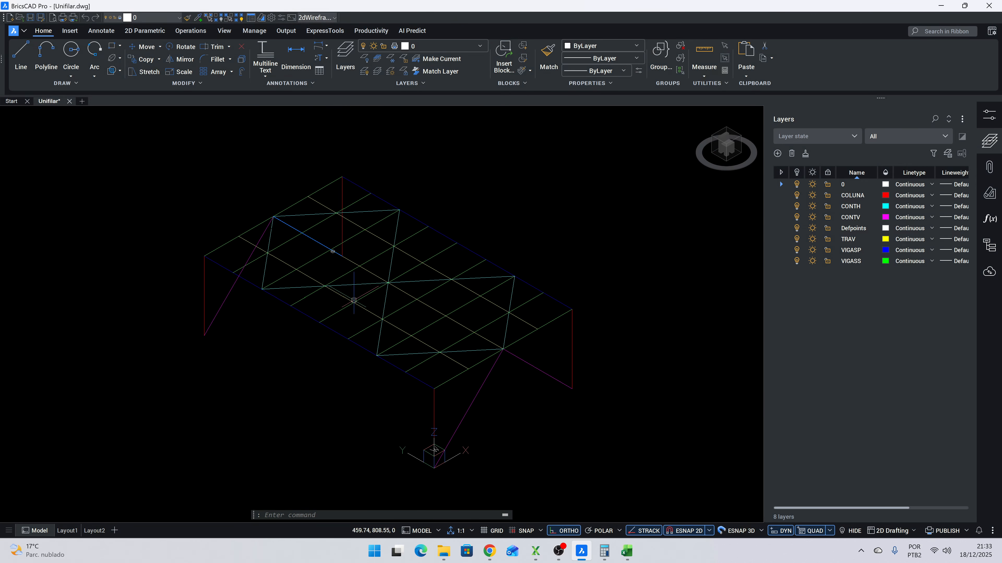
pyautogui.scroll(5, 355, 316)
pyautogui.click(366, 340)
pyautogui.scroll(-2, 307, 336)
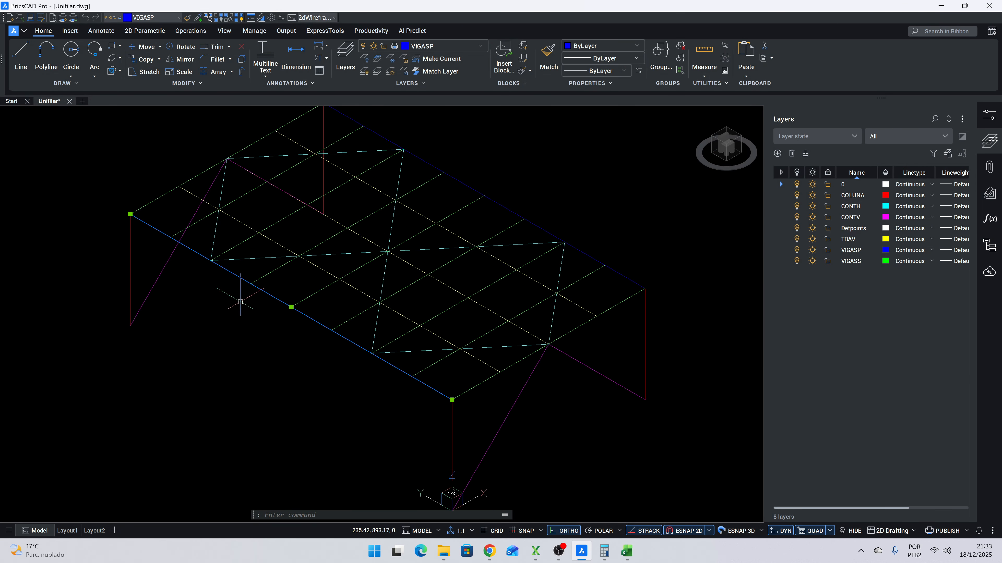
pyautogui.press('Escape')
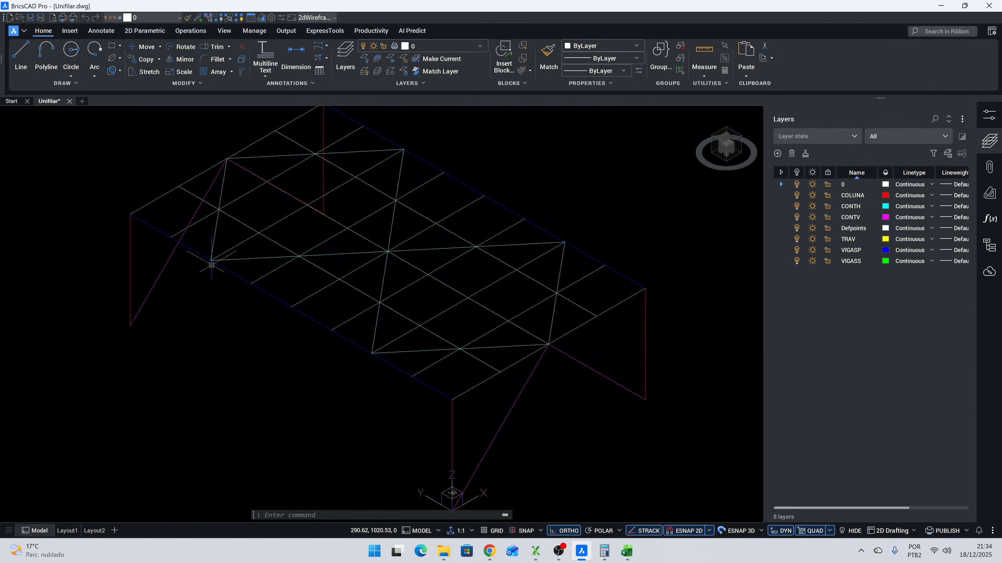
# - Return to XStrudes and generate the Moment M3 frame diagram for member 33 under combination ELU1 with resolution 1000
pyautogui.moveTo(173, 237)
pyautogui.hotkey('alt', 'Tab')
pyautogui.click(558, 70)
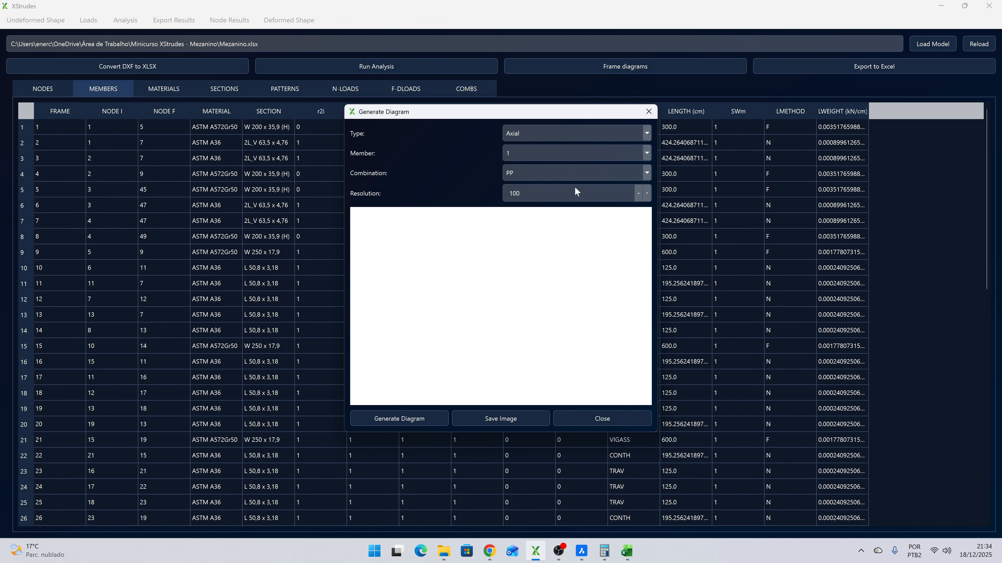
pyautogui.click(552, 134)
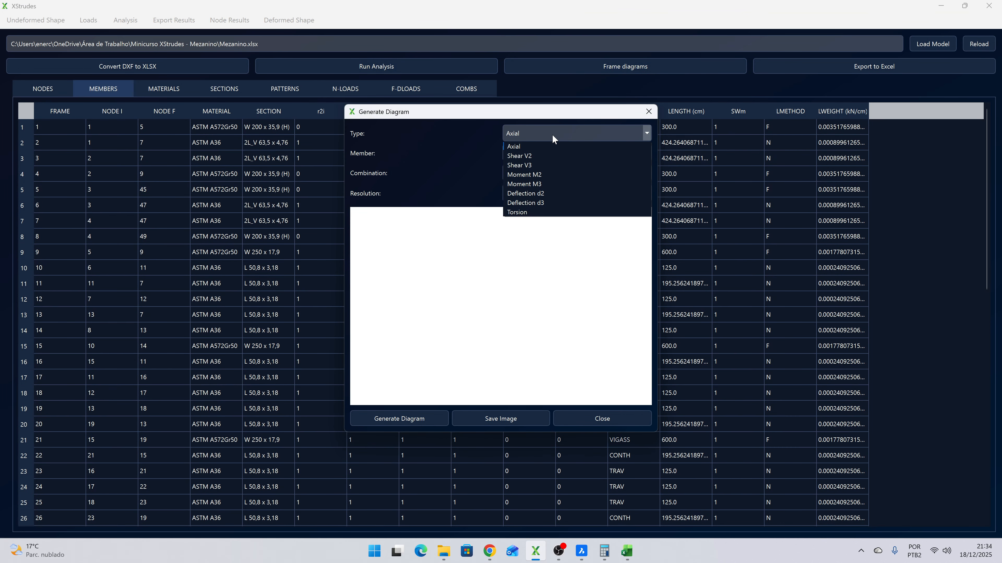
pyautogui.click(541, 184)
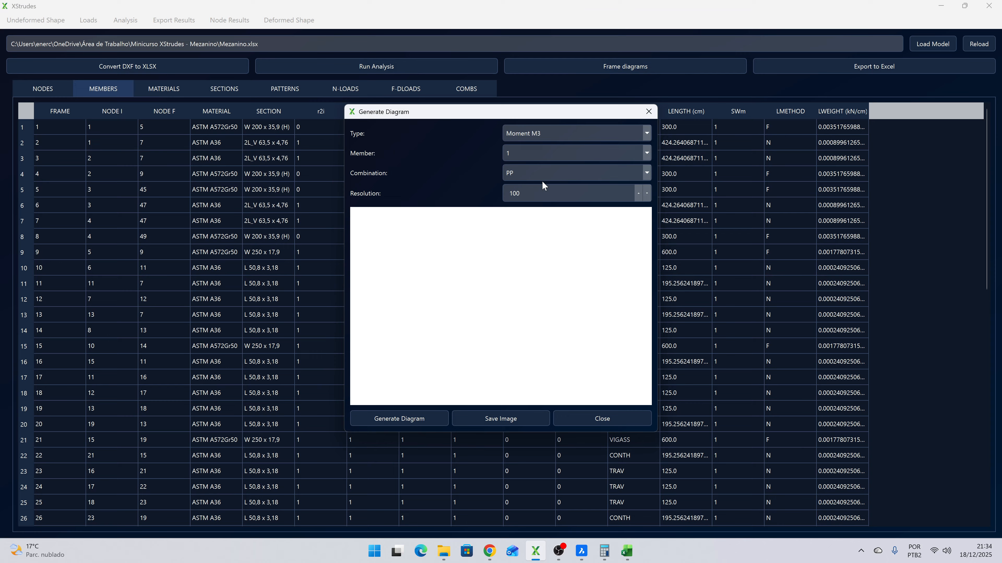
pyautogui.click(537, 156)
pyautogui.scroll(-5, 536, 158)
pyautogui.click(536, 158)
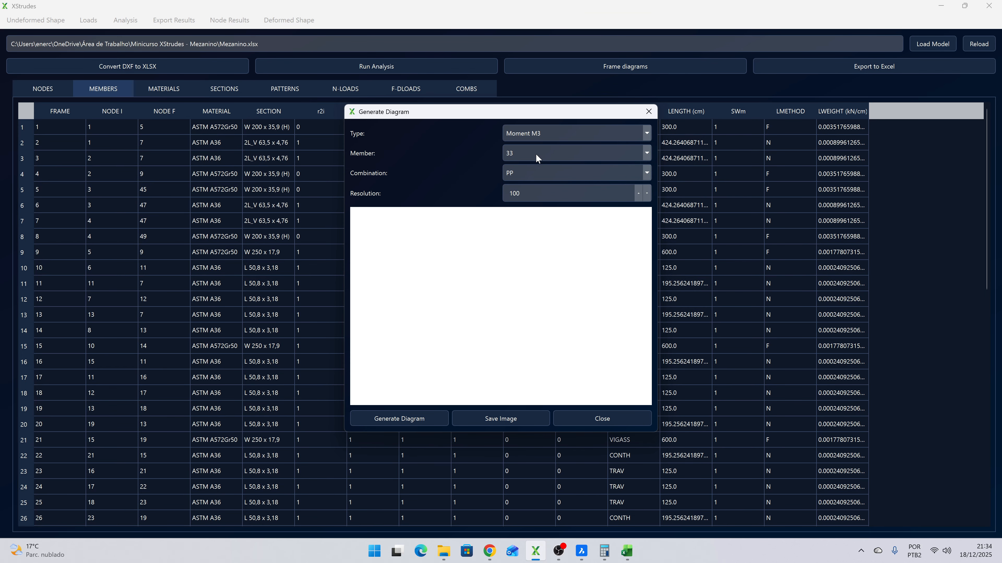
pyautogui.click(546, 176)
pyautogui.click(517, 233)
pyautogui.click(403, 420)
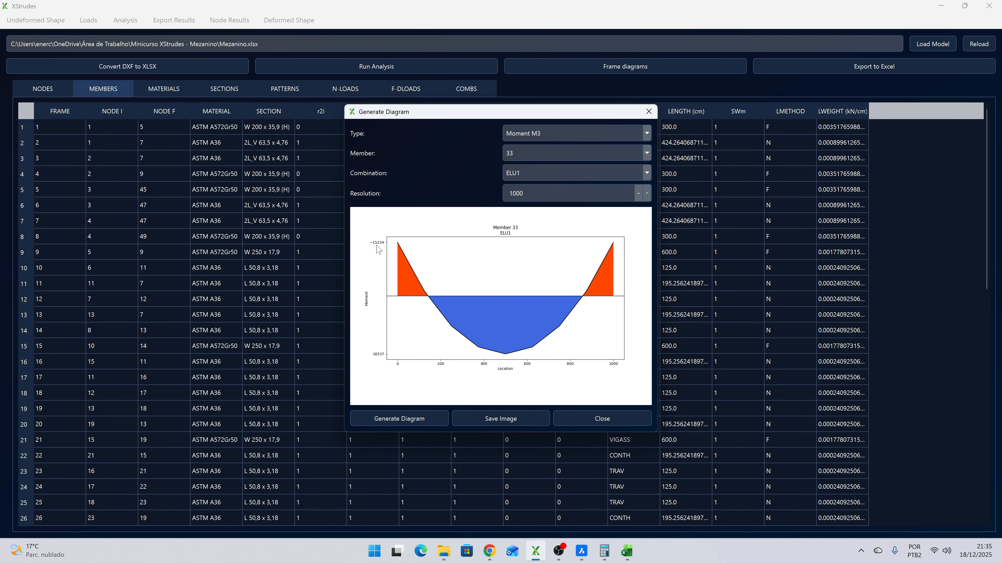
# - Compare member 33's Moment M3 diagrams under combinations ELU1 and ELU2, then close the frame diagram window
pyautogui.click(520, 175)
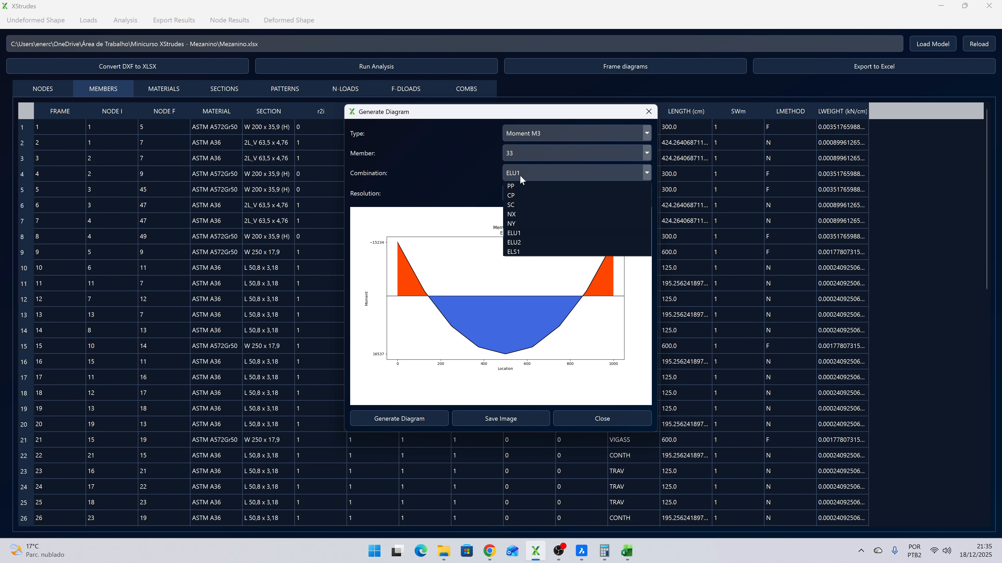
pyautogui.click(520, 242)
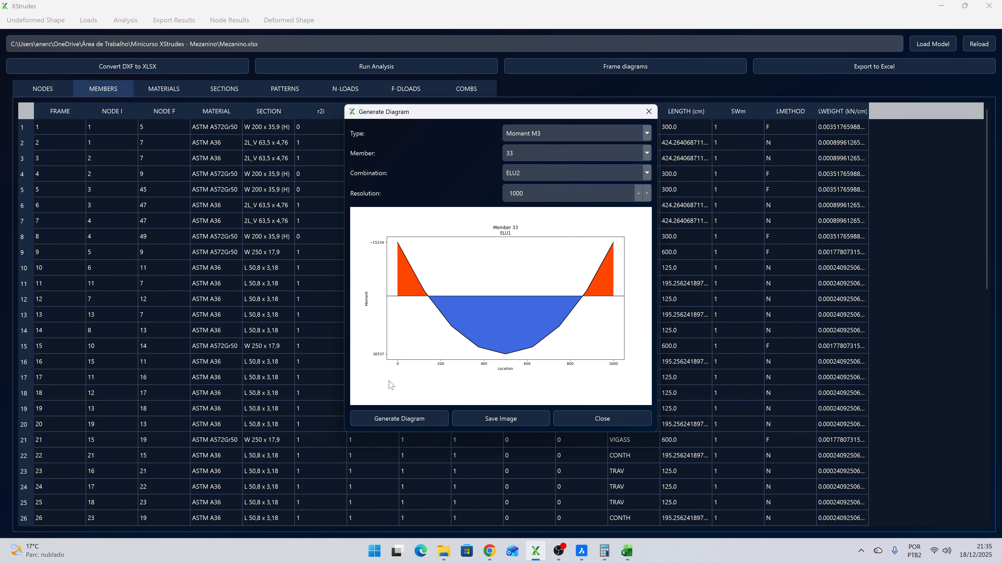
pyautogui.click(393, 415)
pyautogui.click(534, 173)
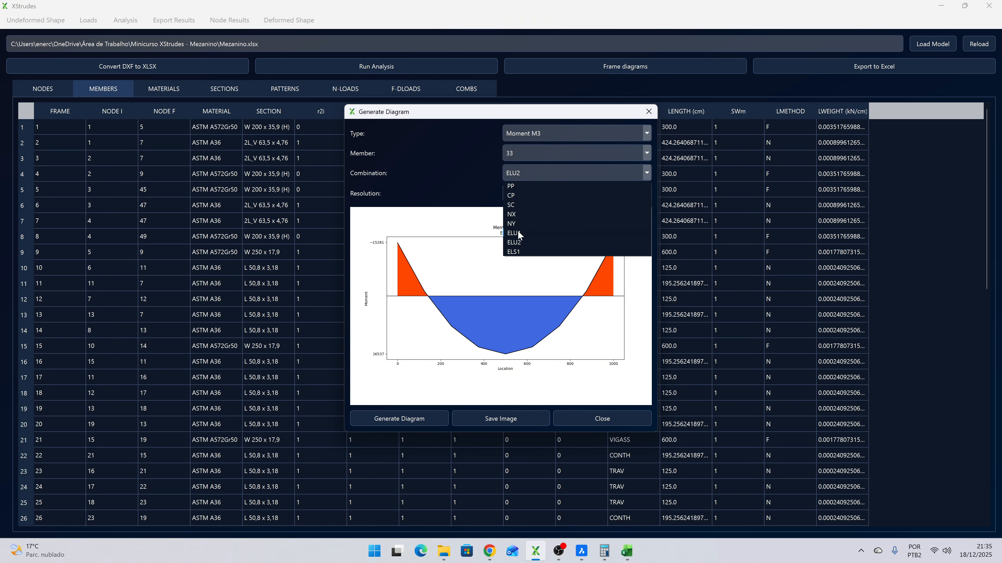
pyautogui.click(519, 235)
pyautogui.click(366, 414)
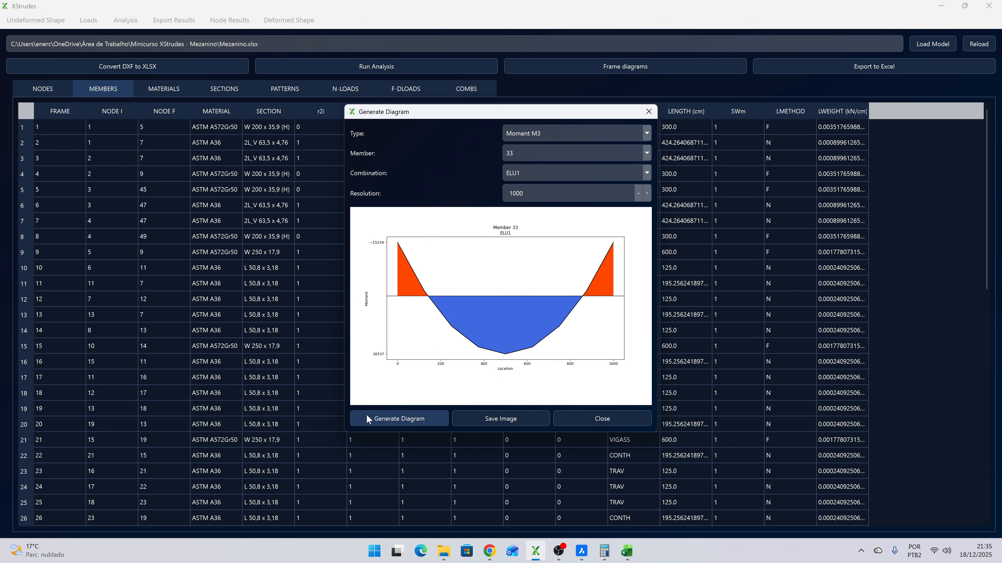
pyautogui.click(526, 175)
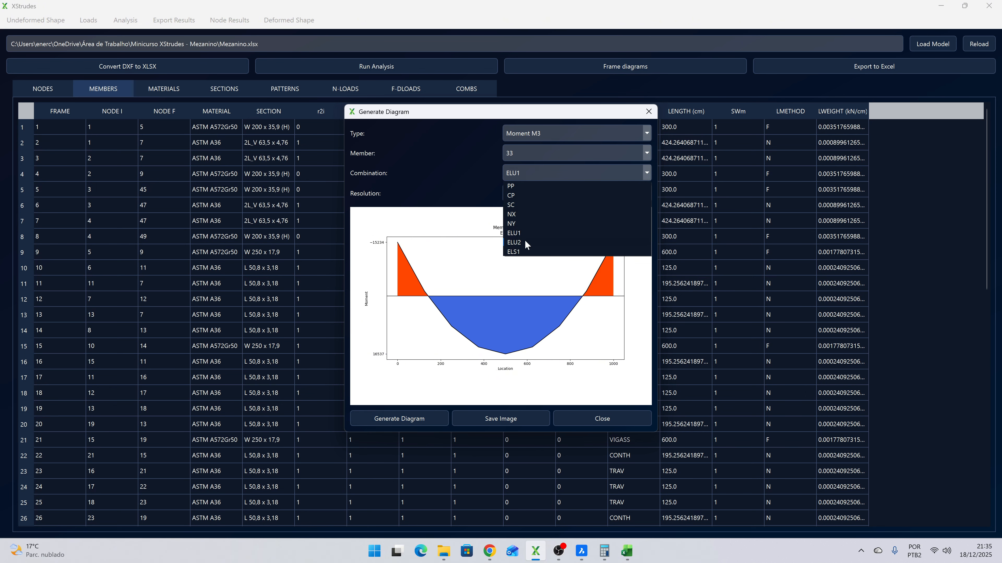
pyautogui.click(517, 243)
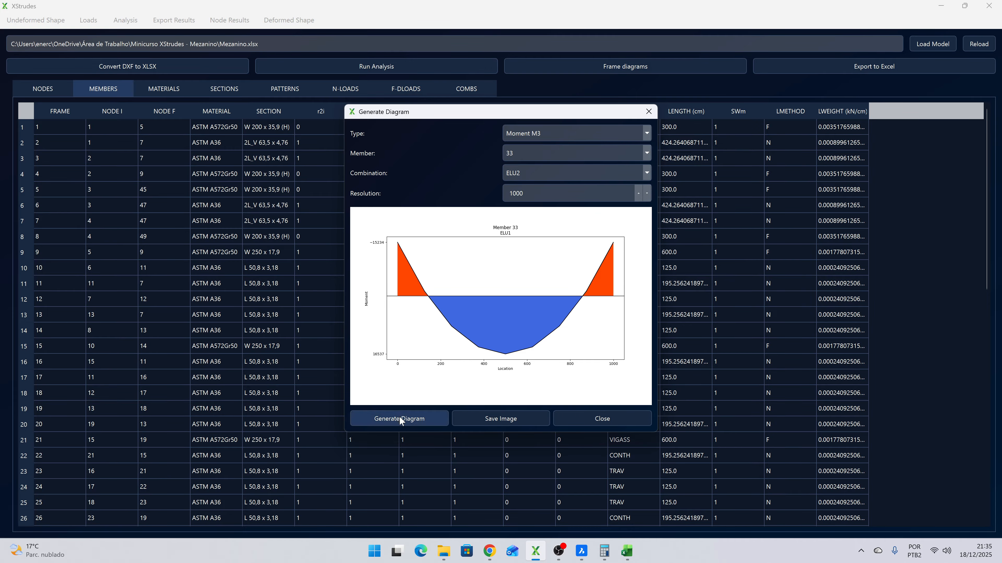
pyautogui.click(399, 416)
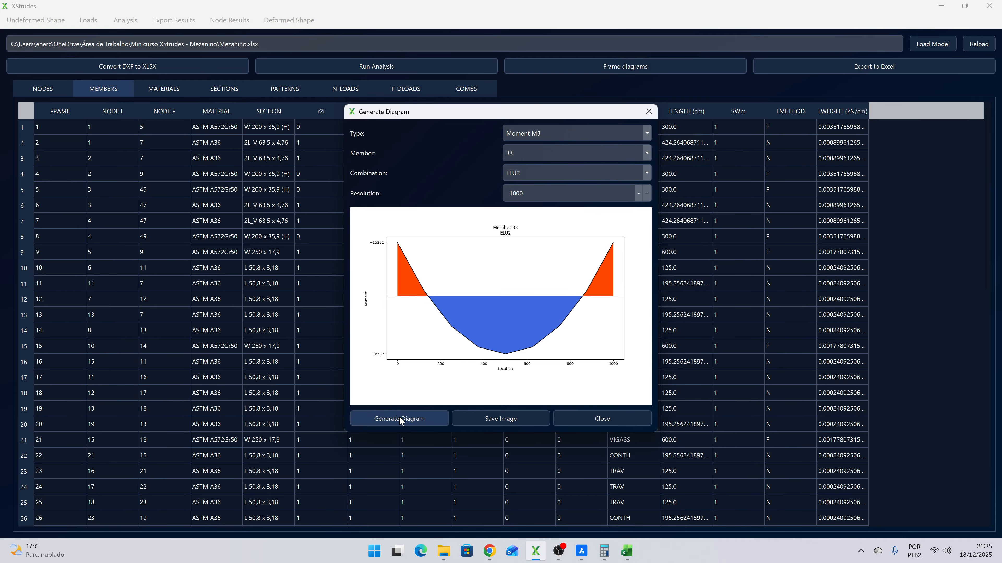
pyautogui.click(525, 173)
pyautogui.click(523, 233)
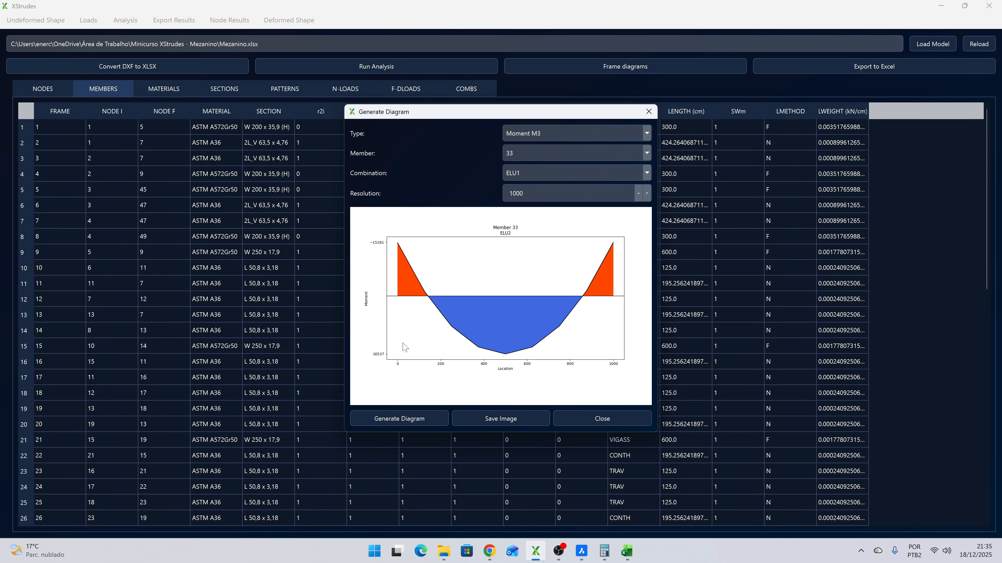
pyautogui.click(397, 416)
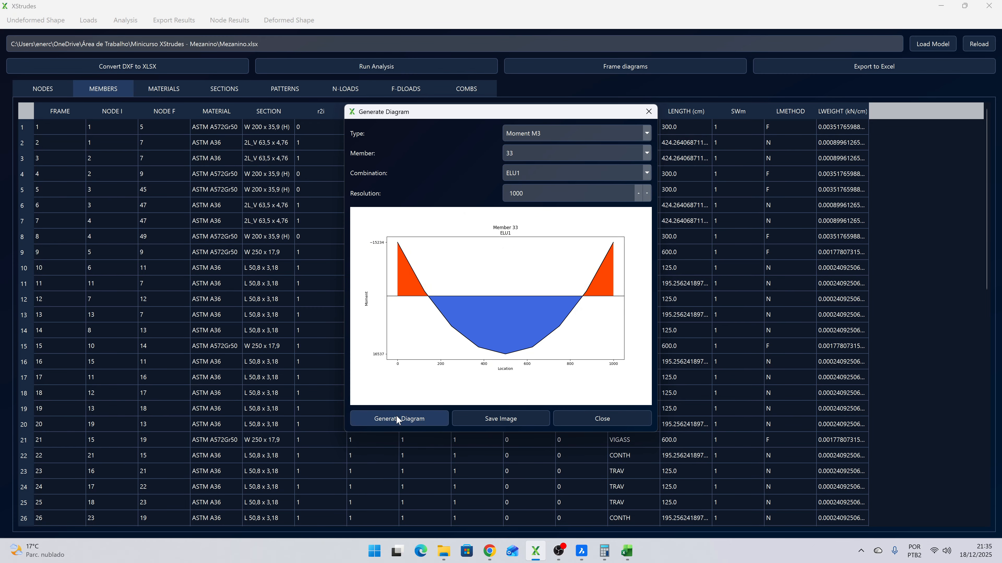
pyautogui.click(549, 176)
pyautogui.click(514, 242)
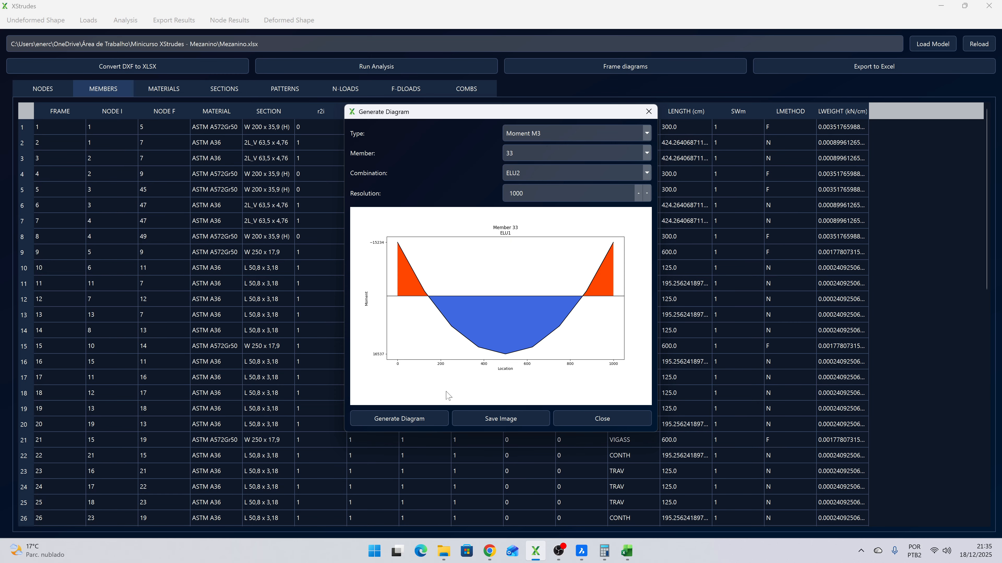
pyautogui.click(421, 418)
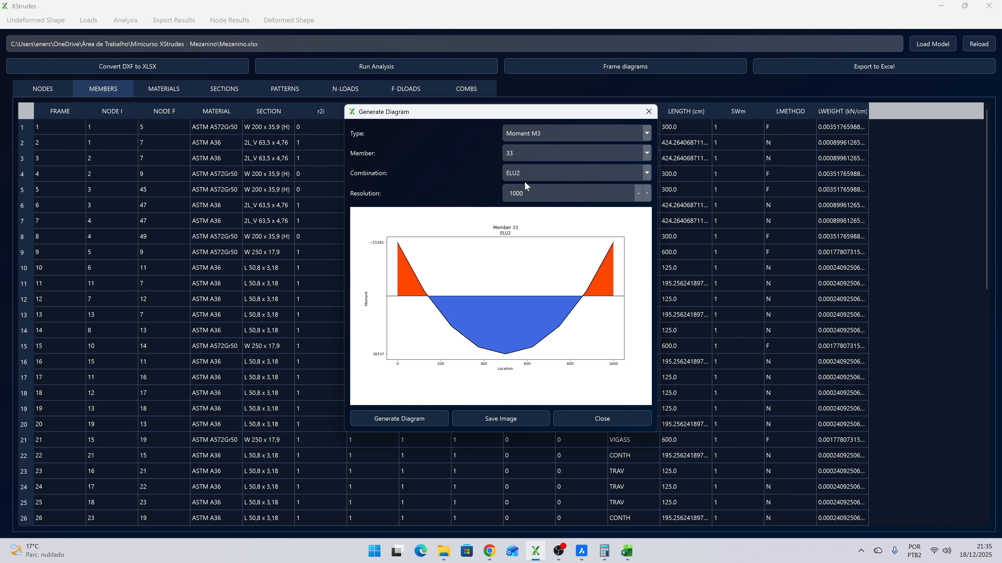
pyautogui.click(603, 418)
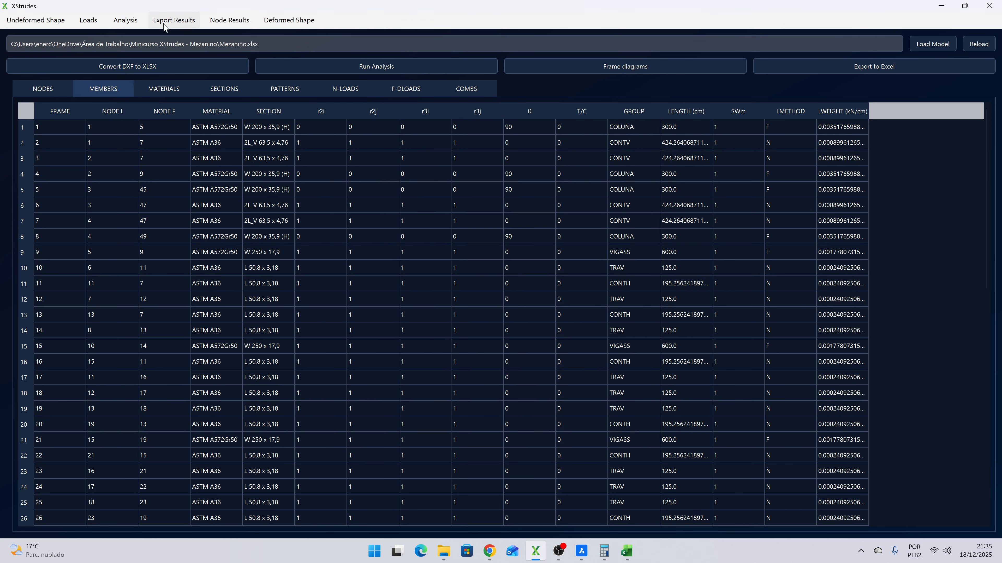
# - Configure the results export for combination ELU2 and only the VIGASP member group, using 32 stations
pyautogui.click(174, 20)
pyautogui.click(490, 223)
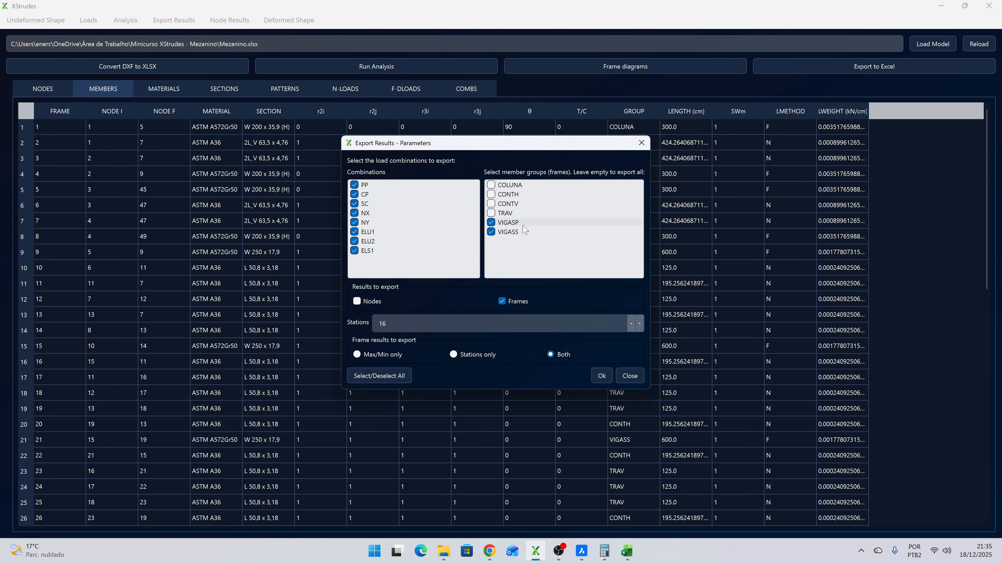
pyautogui.click(374, 377)
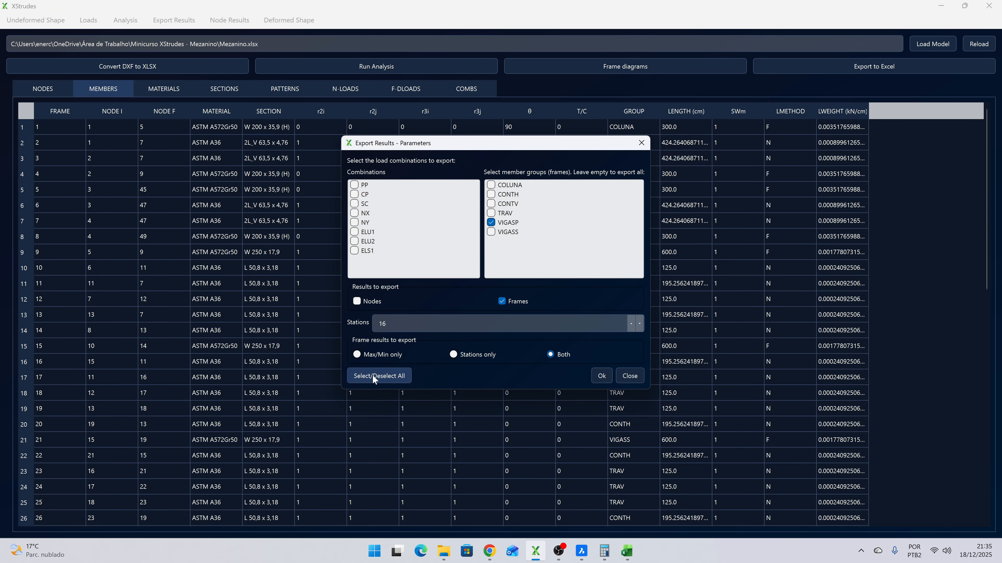
pyautogui.click(373, 377)
pyautogui.click(372, 376)
pyautogui.click(366, 242)
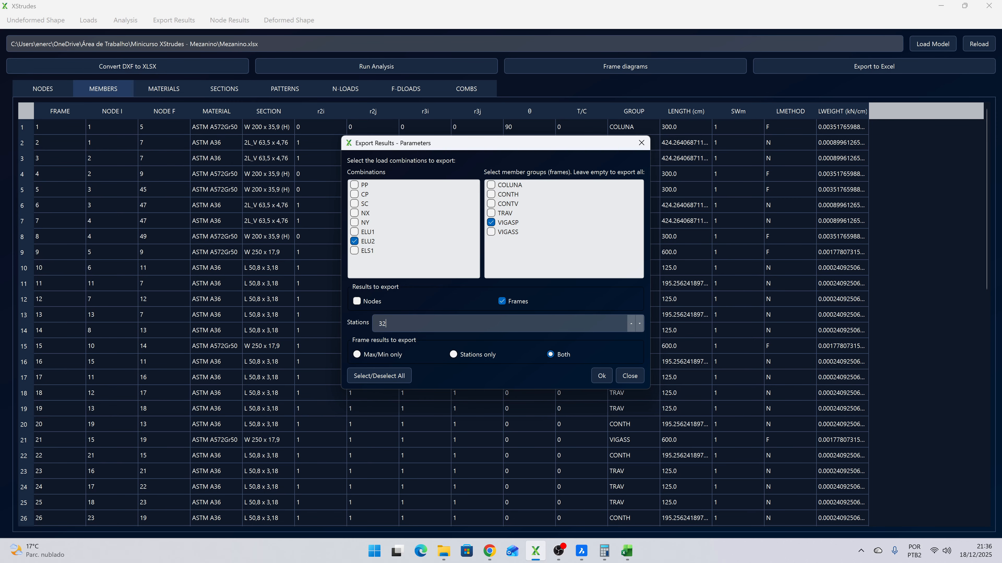
pyautogui.click(602, 379)
# - Save the exported results as Resultados VIGASP.xlsx in the Minicurso XStrudes - Mezanino folder
pyautogui.click(880, 66)
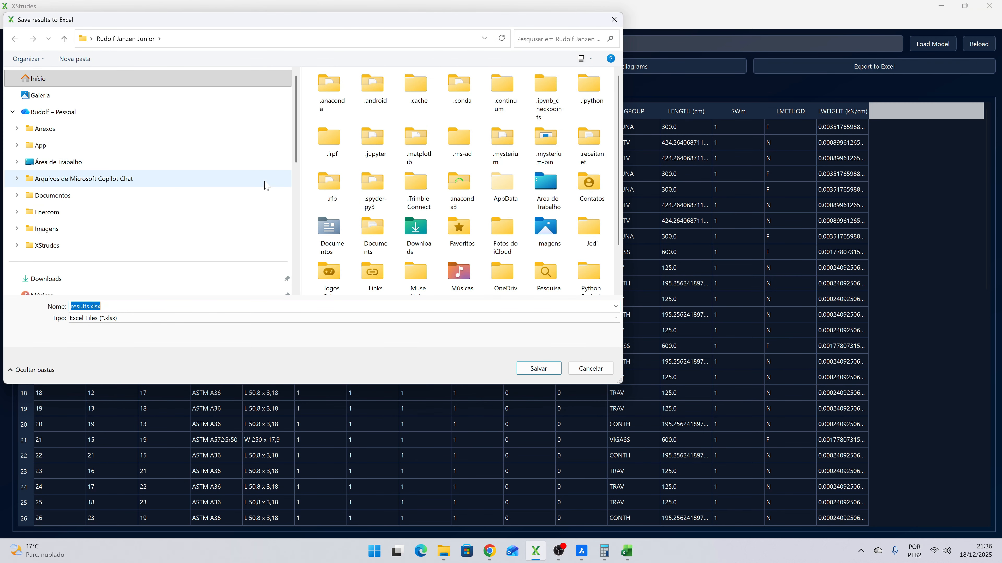
pyautogui.scroll(-2, 84, 207)
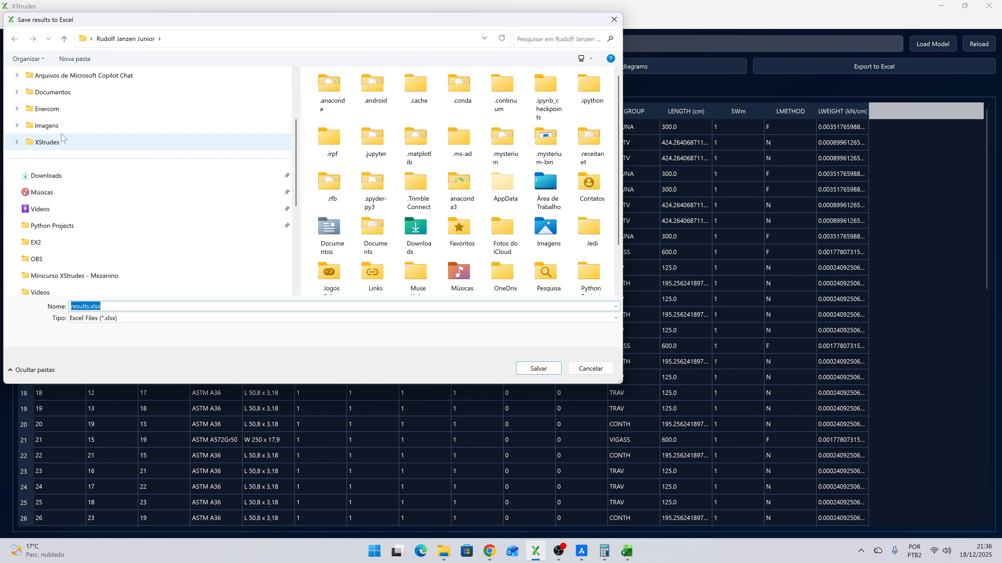
pyautogui.click(77, 275)
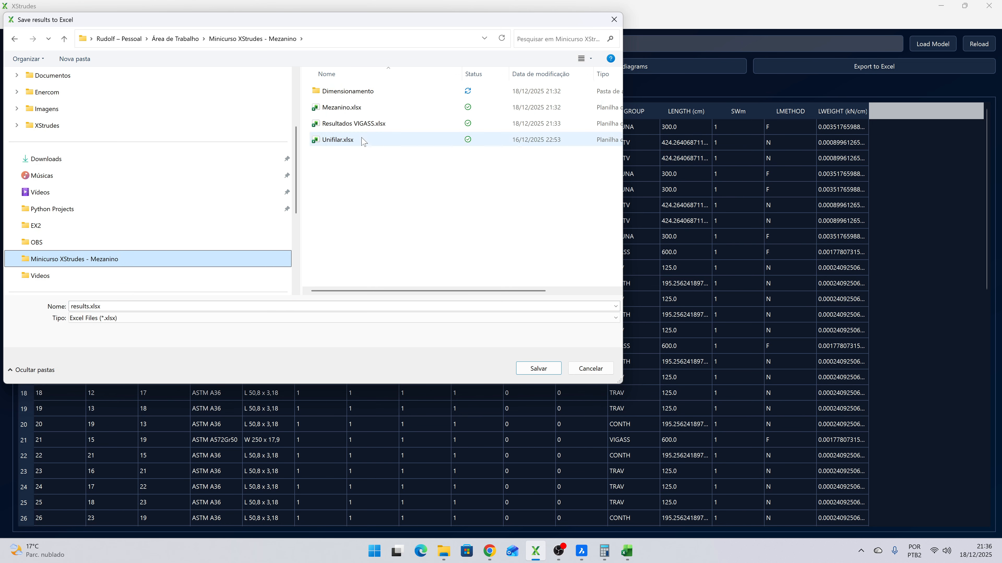
pyautogui.click(362, 123)
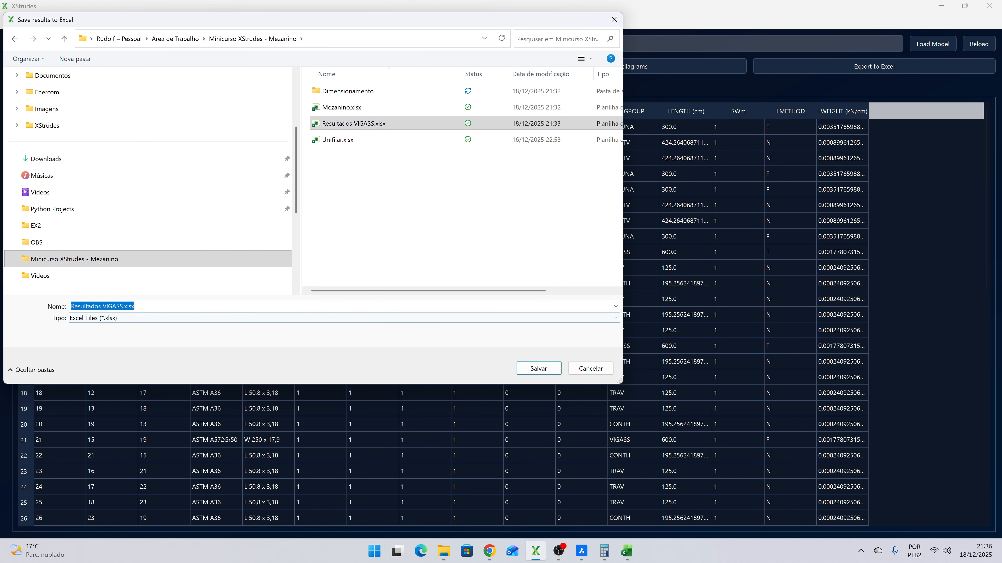
pyautogui.click(125, 307)
pyautogui.press('BackSpace')
pyautogui.write('P')
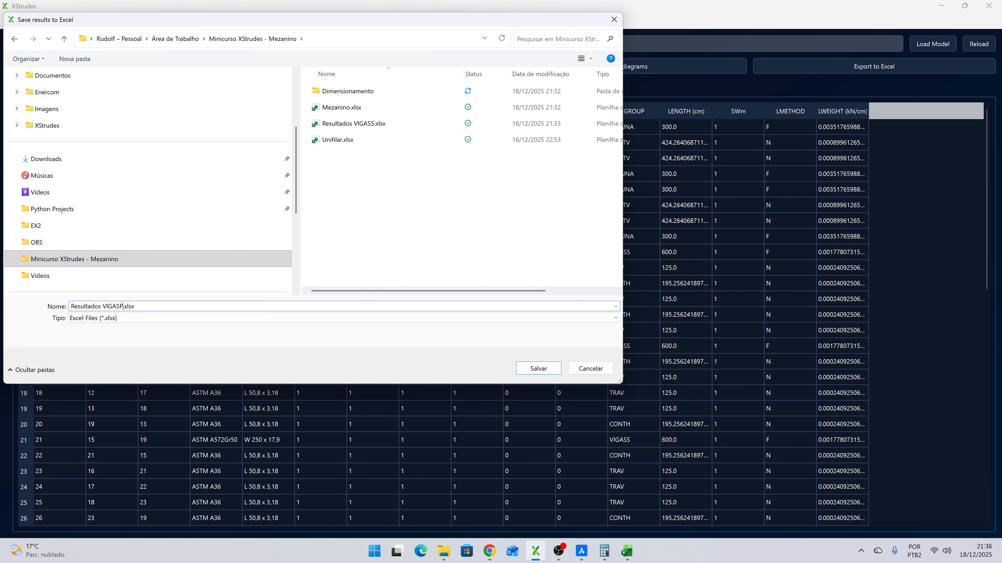
pyautogui.click(538, 370)
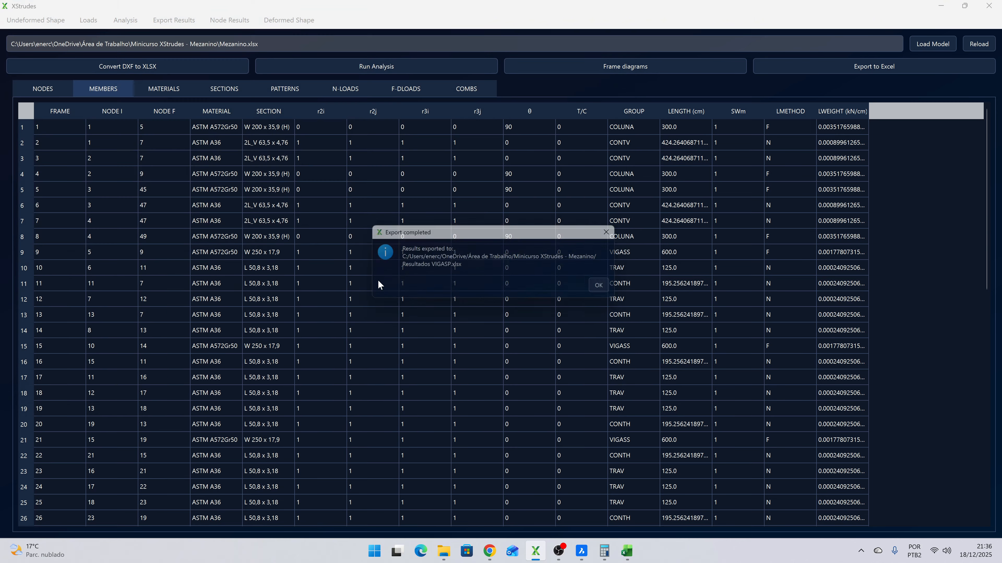
pyautogui.click(609, 288)
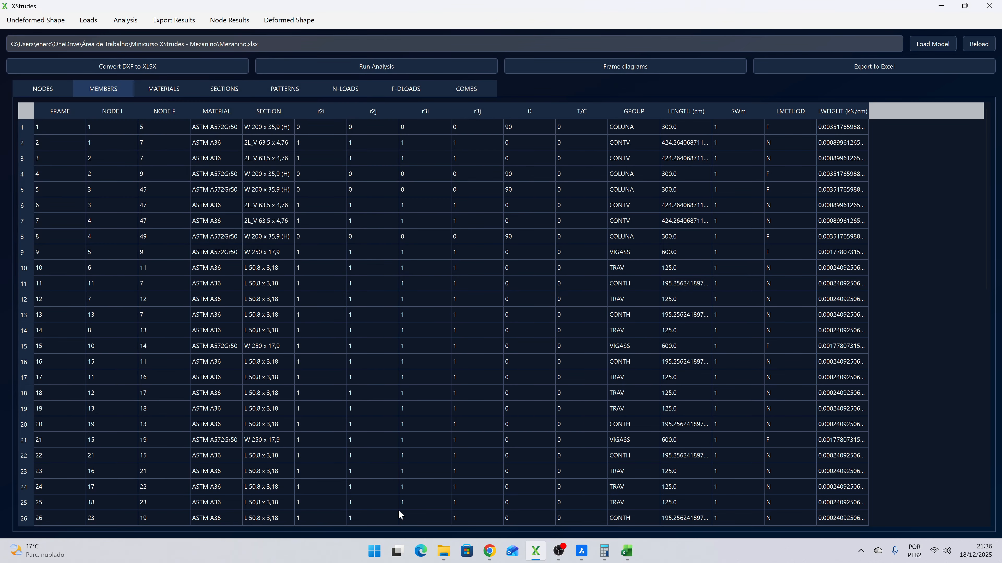
# - Switch to Excel and close the Pasta1 workbook without saving its changes
pyautogui.moveTo(444, 553)
pyautogui.click(627, 552)
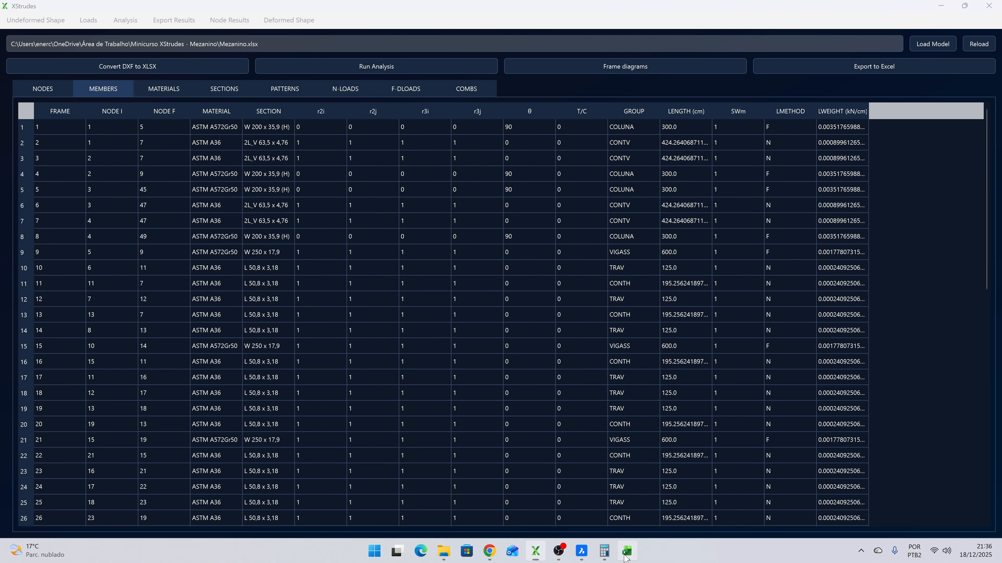
pyautogui.click(487, 16)
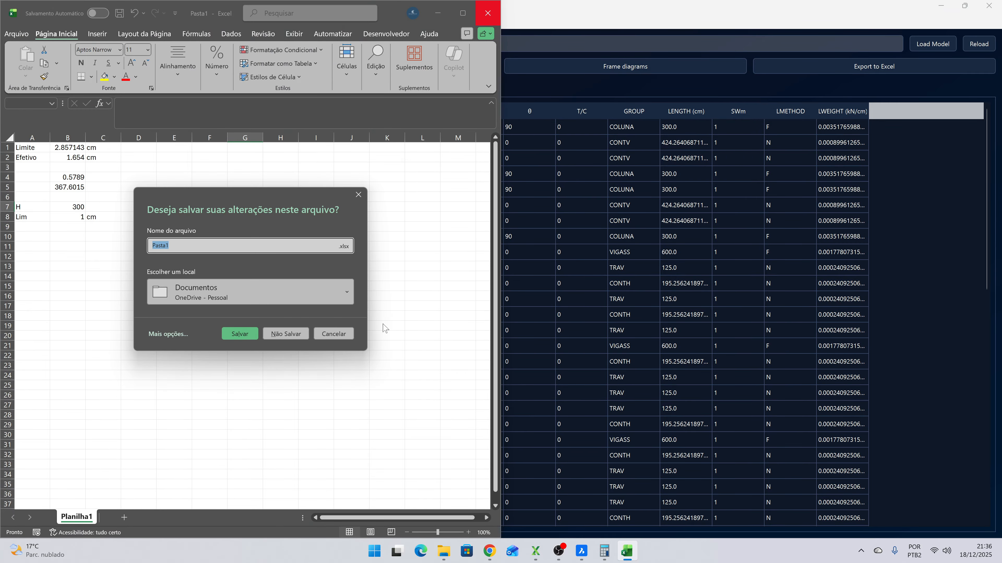
pyautogui.click(285, 331)
# - In the Dimensionamento folder, duplicate Perfil W - VIGASS.xlsx and rename the copy Perfil W - VIGASP.xlsx
pyautogui.moveTo(454, 554)
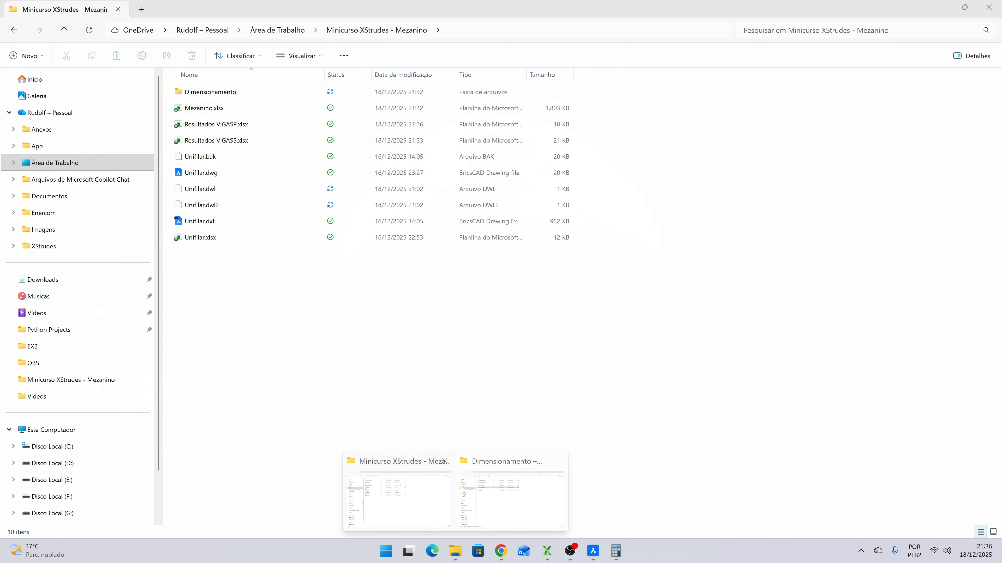
pyautogui.click(506, 488)
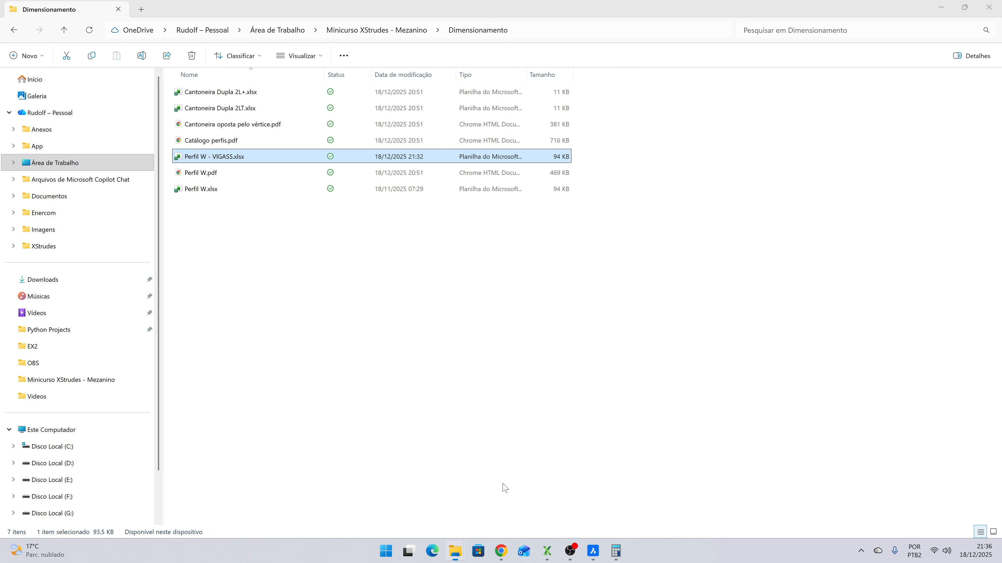
pyautogui.click(210, 189)
pyautogui.doubleClick(218, 157)
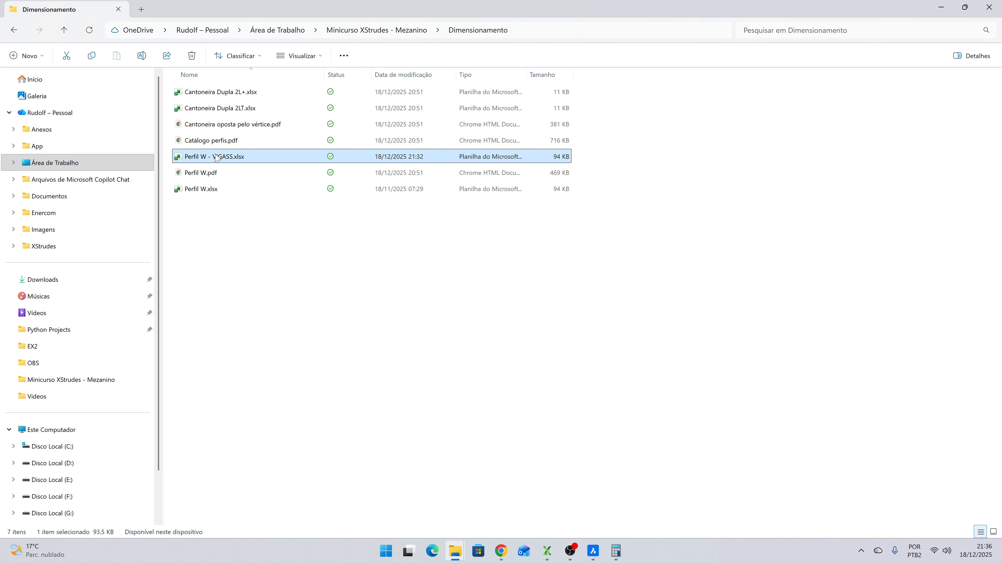
pyautogui.hotkey('ctrl', 'c')
pyautogui.hotkey('ctrl', 'v')
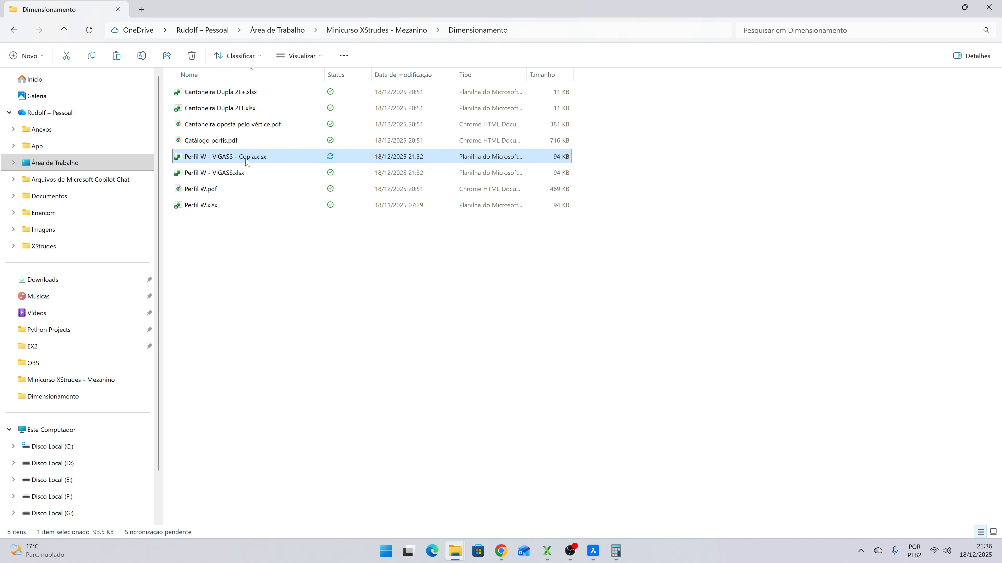
pyautogui.press('F2')
pyautogui.press('Right')
pyautogui.press('BackSpace')
pyautogui.press('BackSpace')
pyautogui.press('BackSpace')
pyautogui.press('BackSpace')
pyautogui.press('BackSpace')
pyautogui.press('BackSpace')
pyautogui.press('BackSpace')
pyautogui.press('BackSpace')
pyautogui.press('BackSpace')
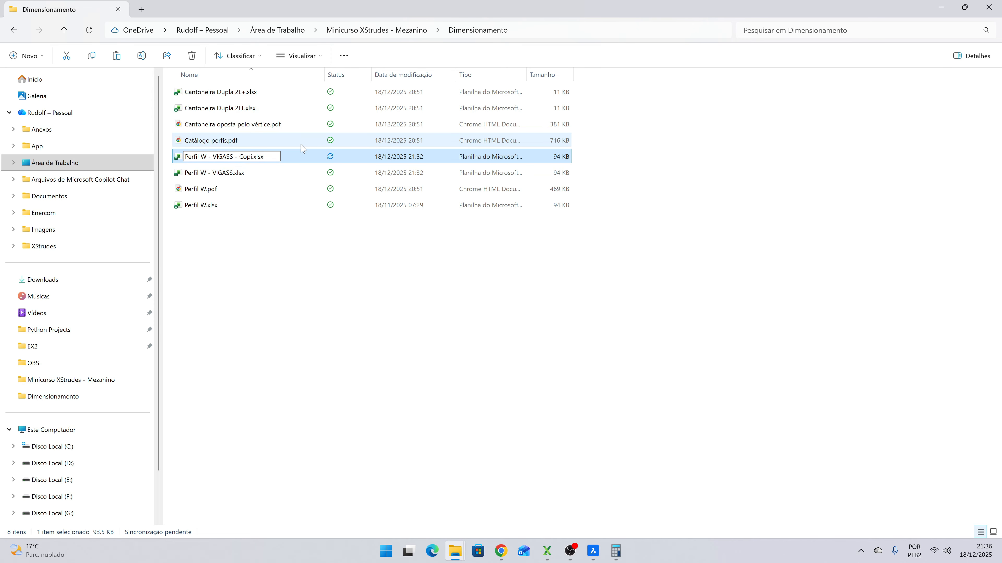
pyautogui.write('P')
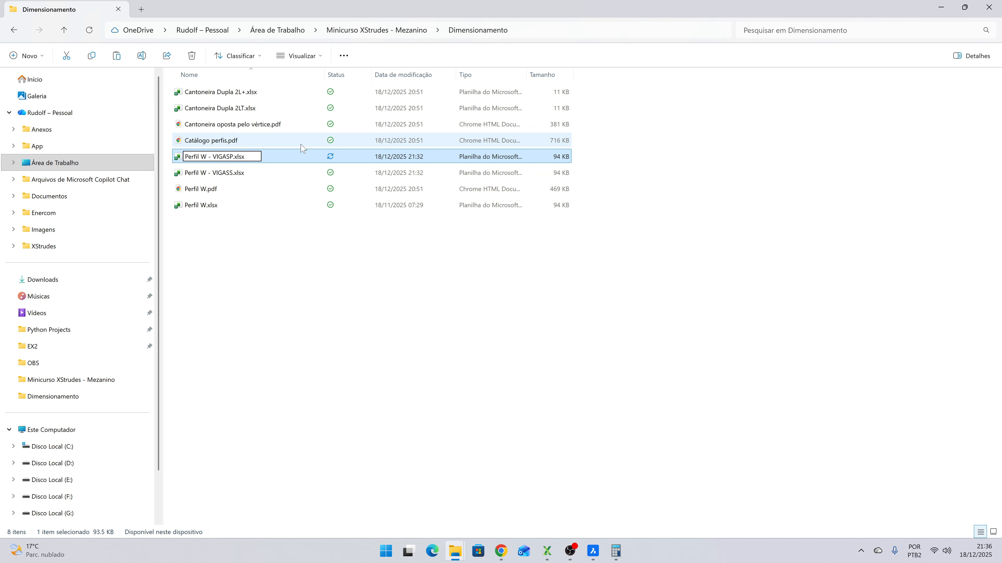
pyautogui.press('Return')
# - Open Resultados VIGASP.xlsx from the Minicurso XStrudes - Mezanino folder and maximize its window
pyautogui.click(384, 29)
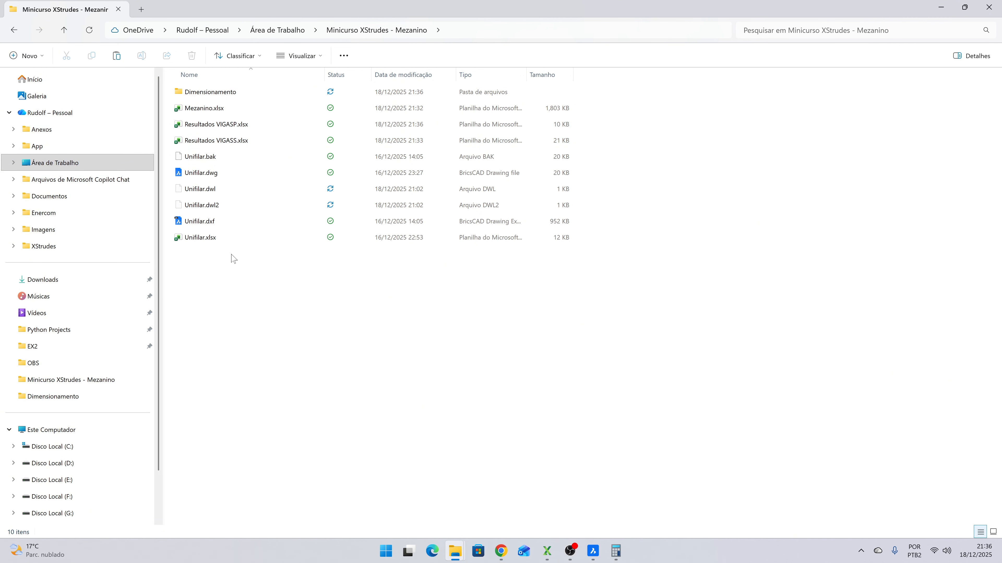
pyautogui.doubleClick(220, 125)
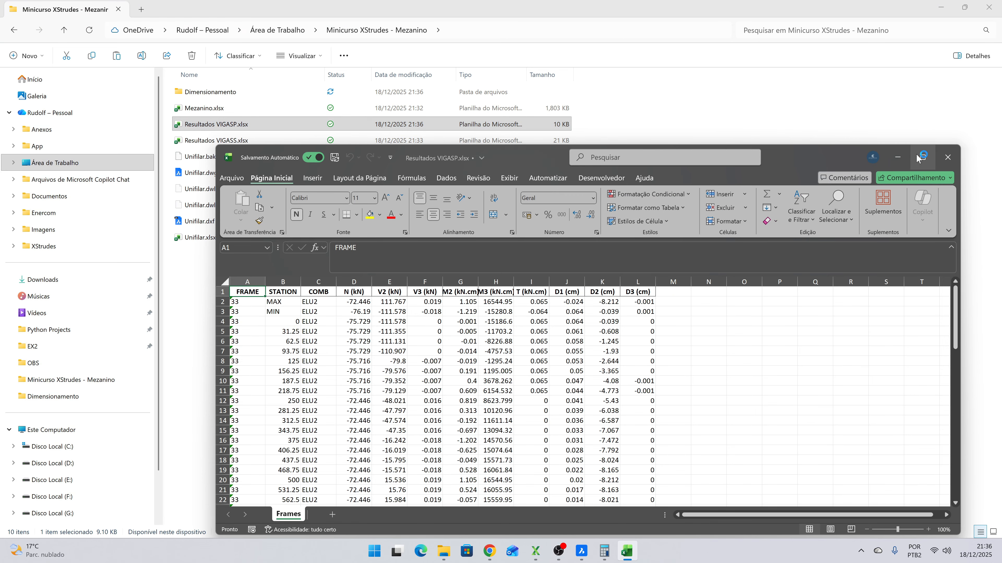
pyautogui.click(918, 158)
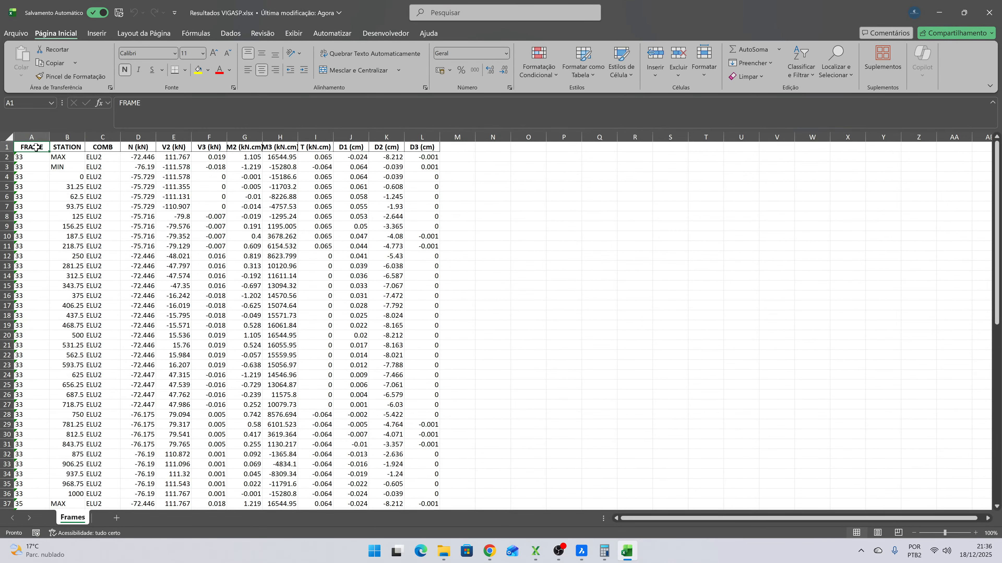
# - Turn on column filters for the header row, A1 through L1, of the Frames sheet
pyautogui.moveTo(36, 147); pyautogui.dragTo(422, 147)
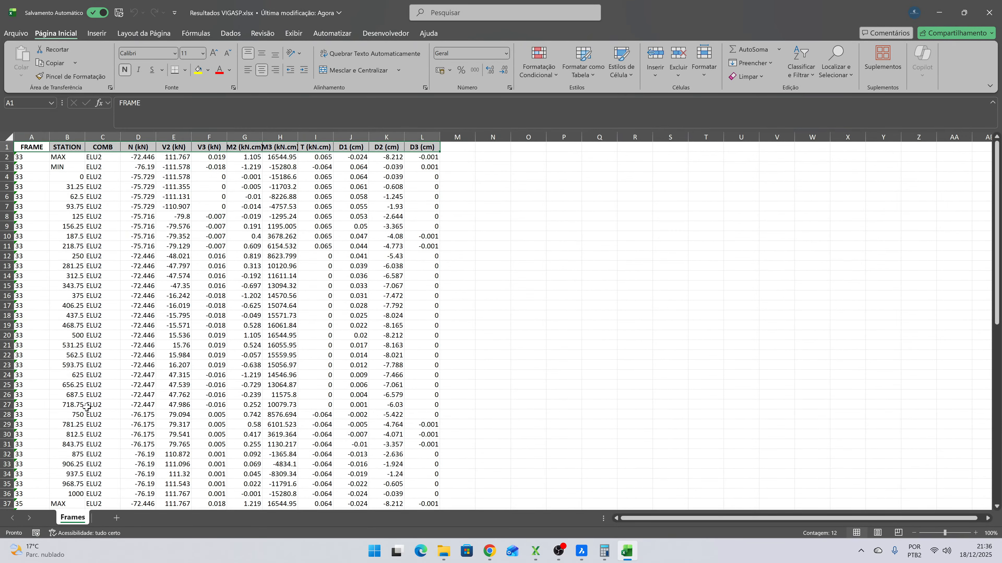
pyautogui.click(231, 34)
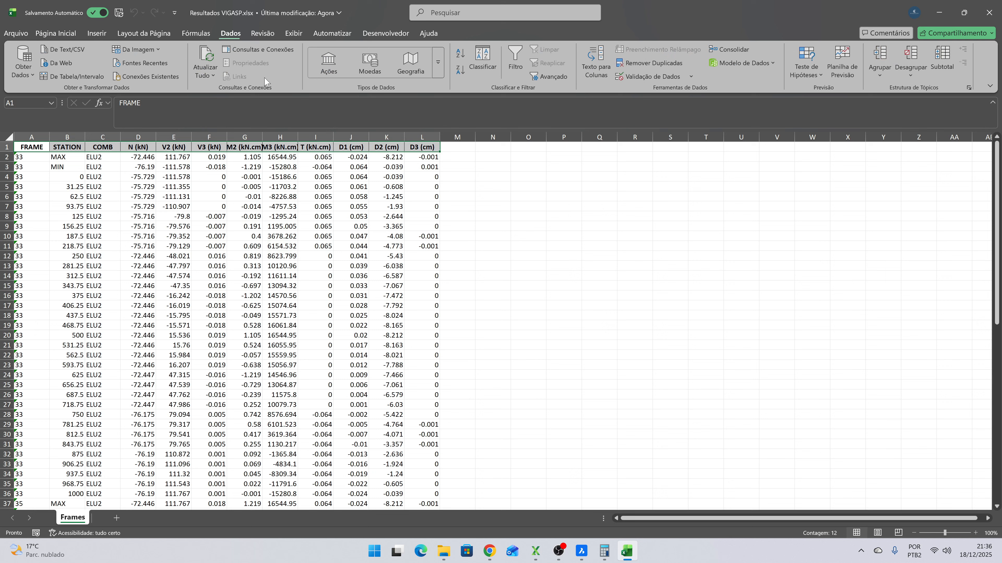
pyautogui.click(516, 61)
pyautogui.click(45, 147)
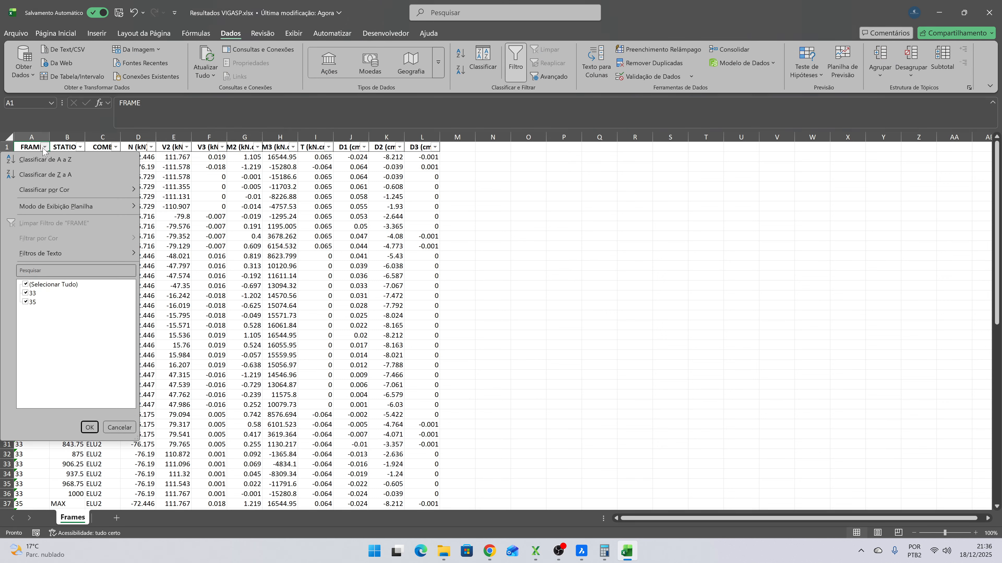
pyautogui.click(26, 292)
pyautogui.click(26, 293)
pyautogui.click(89, 428)
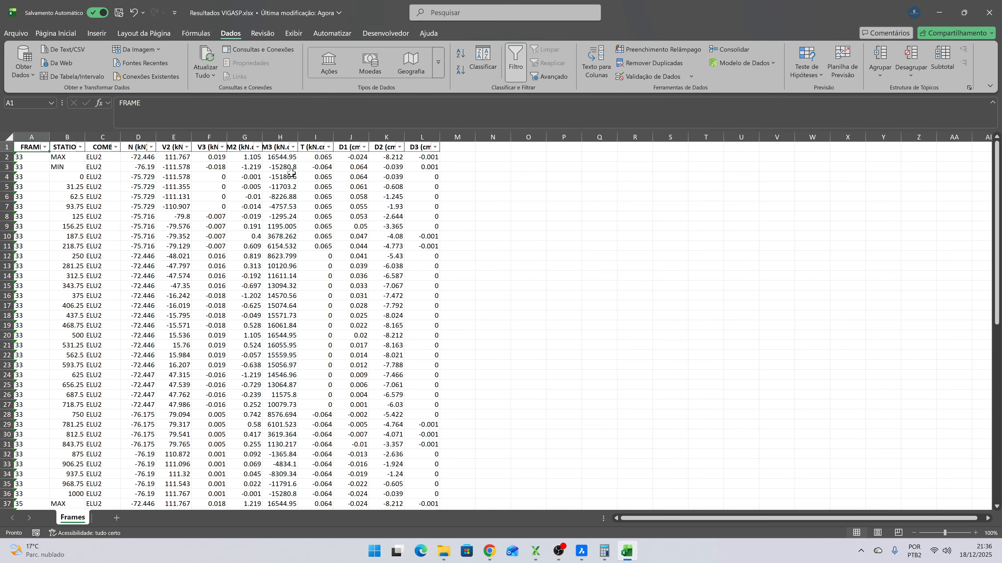
pyautogui.click(293, 147)
pyautogui.click(227, 284)
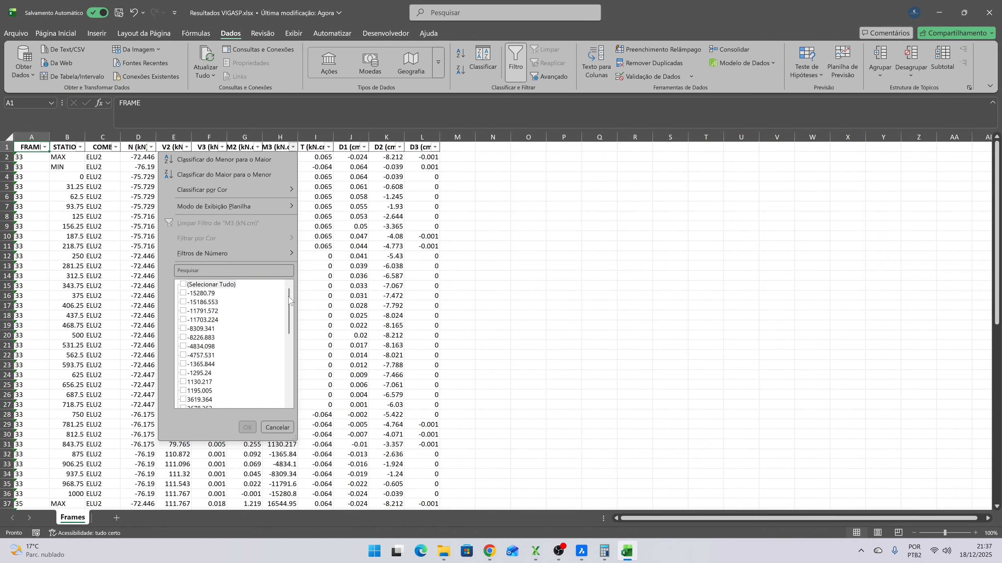
pyautogui.moveTo(290, 301); pyautogui.dragTo(290, 393)
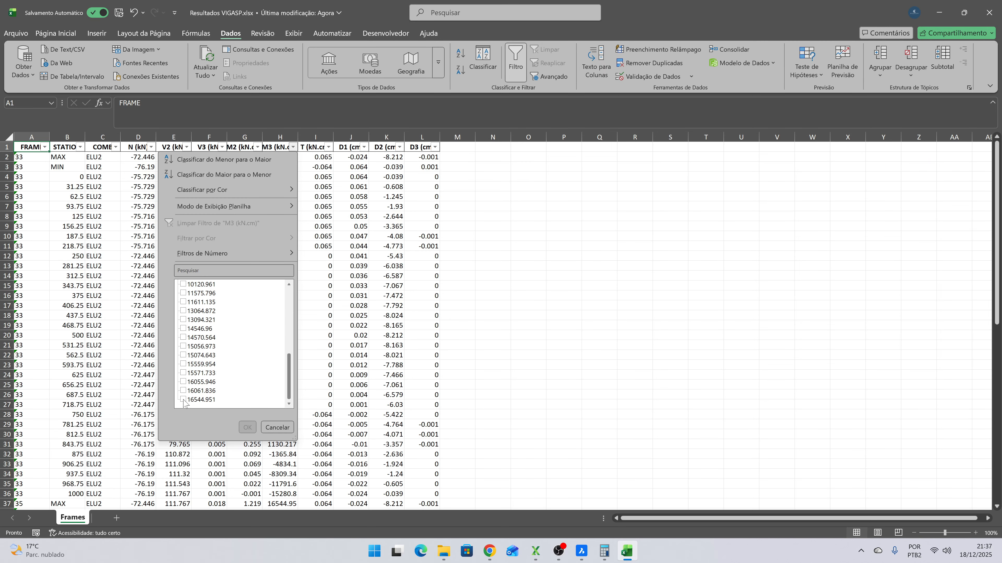
# - Switch to XStrudes and generate a Moment M3 frame diagram of member 1 for combination ELU2 with a resolution of 1000
pyautogui.click(536, 551)
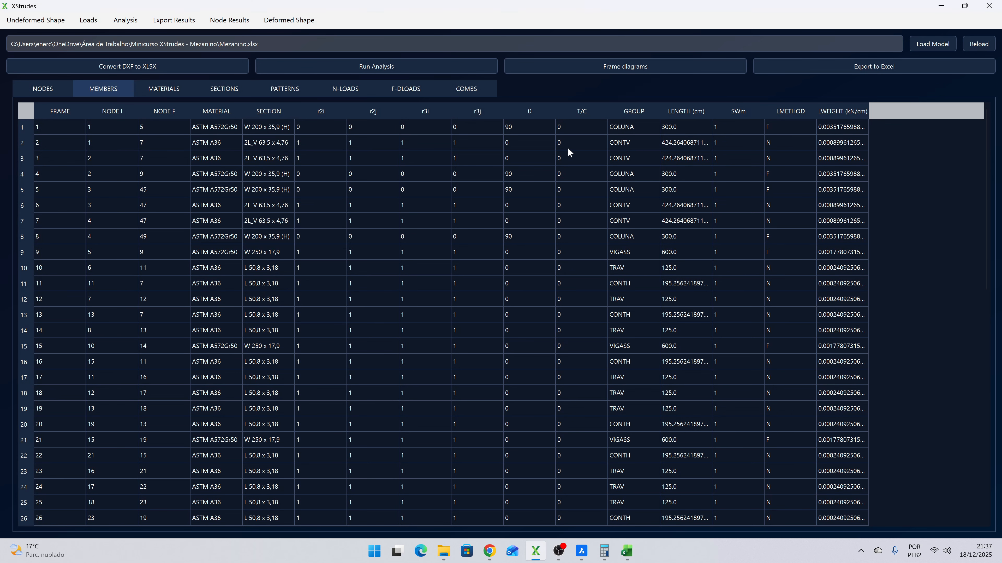
pyautogui.click(530, 65)
pyautogui.click(530, 137)
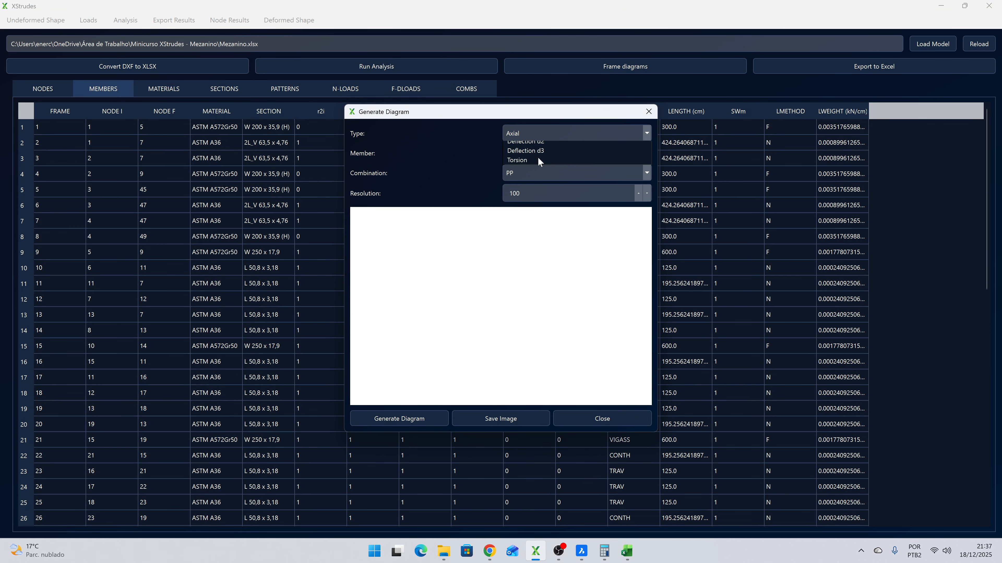
pyautogui.click(532, 183)
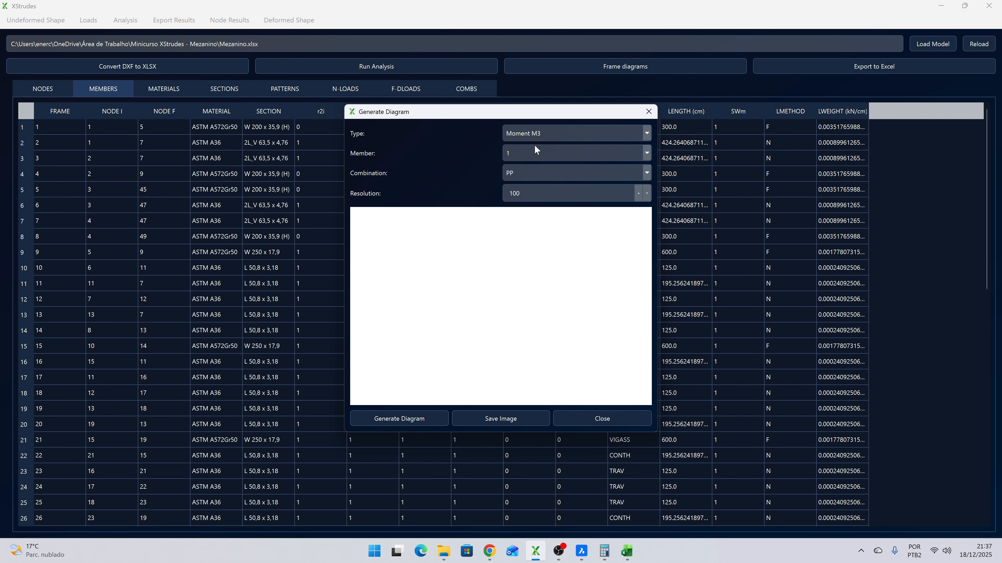
pyautogui.click(530, 174)
pyautogui.click(514, 242)
pyautogui.click(401, 421)
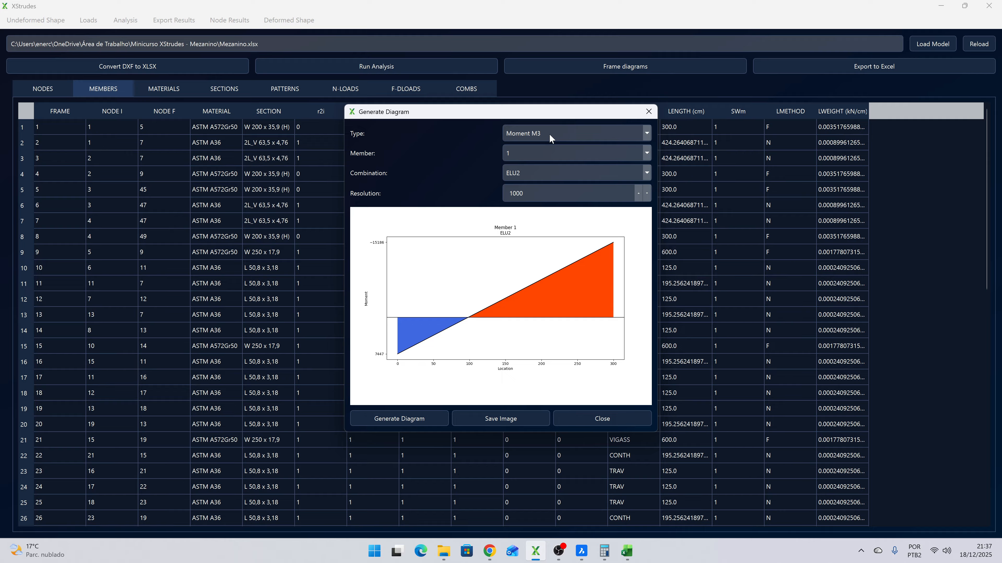
# - Change the diagram's member to 33 and regenerate its Moment M3 diagram for ELU2
pyautogui.click(545, 155)
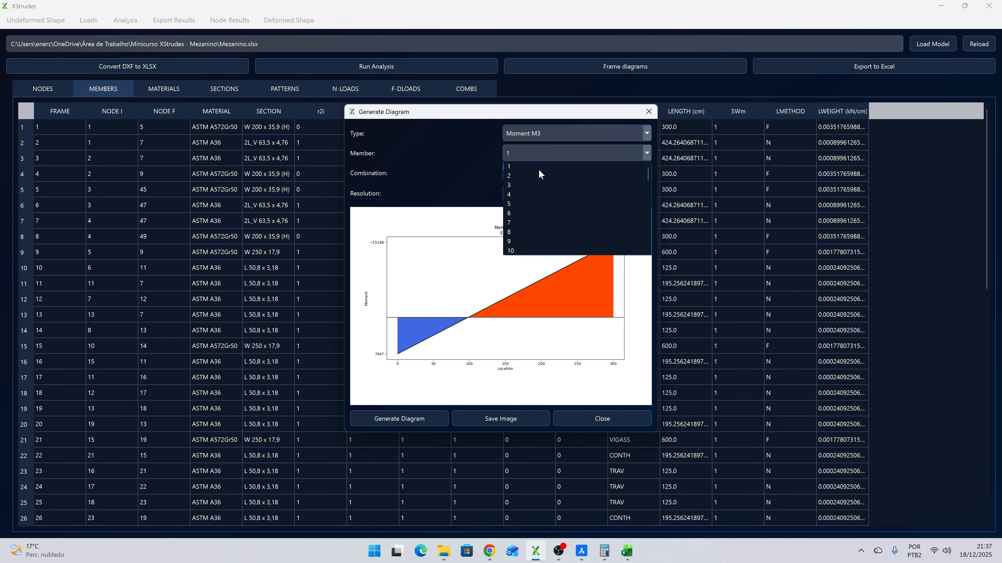
pyautogui.write('33')
pyautogui.press('Return')
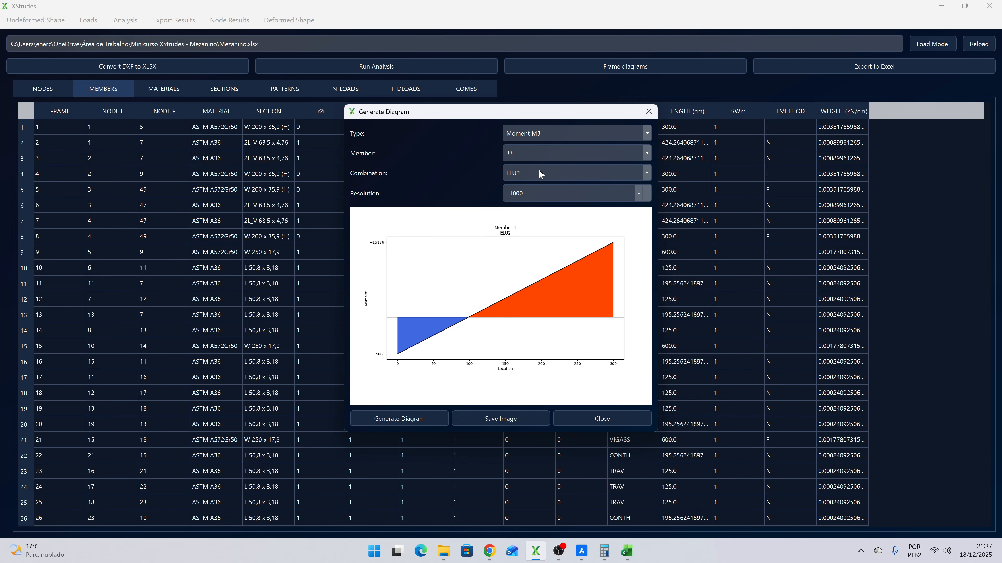
pyautogui.click(384, 420)
# - Return to Resultados VIGASP.xlsx in Excel and filter the M3 column to 16544.951 to check the matching frames and stations
pyautogui.hotkey('alt', 'Tab')
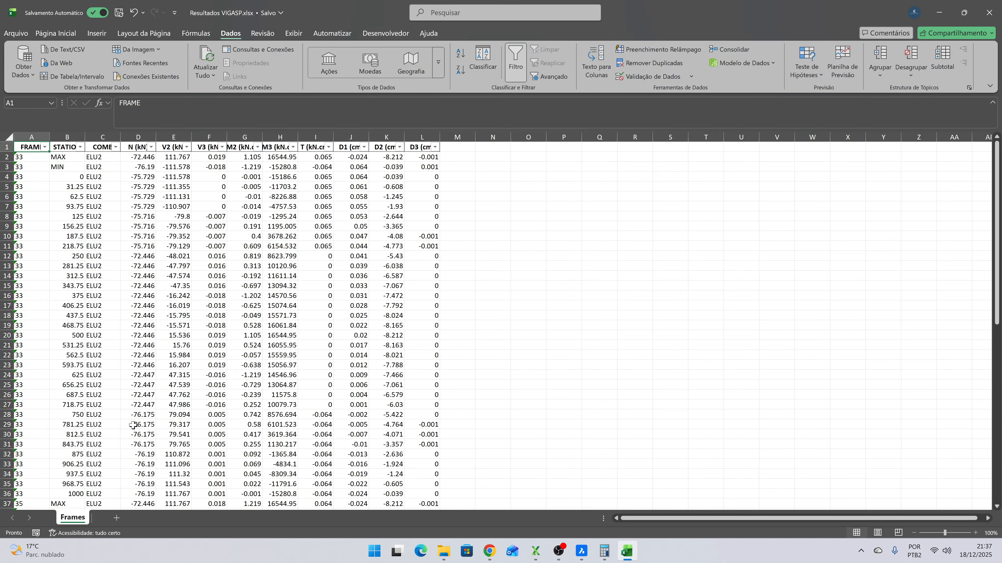
pyautogui.click(293, 147)
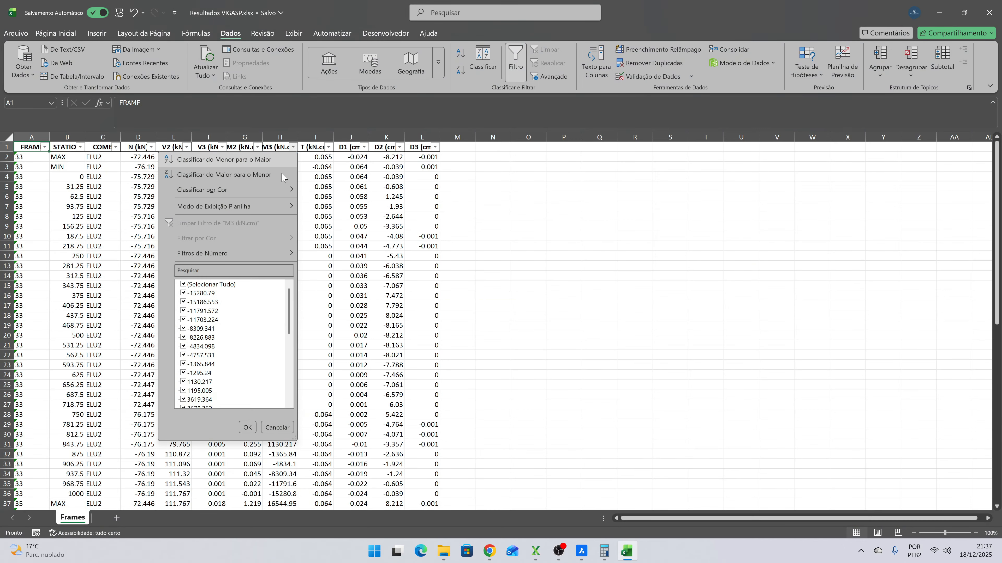
pyautogui.click(215, 285)
pyautogui.moveTo(287, 309); pyautogui.dragTo(287, 371)
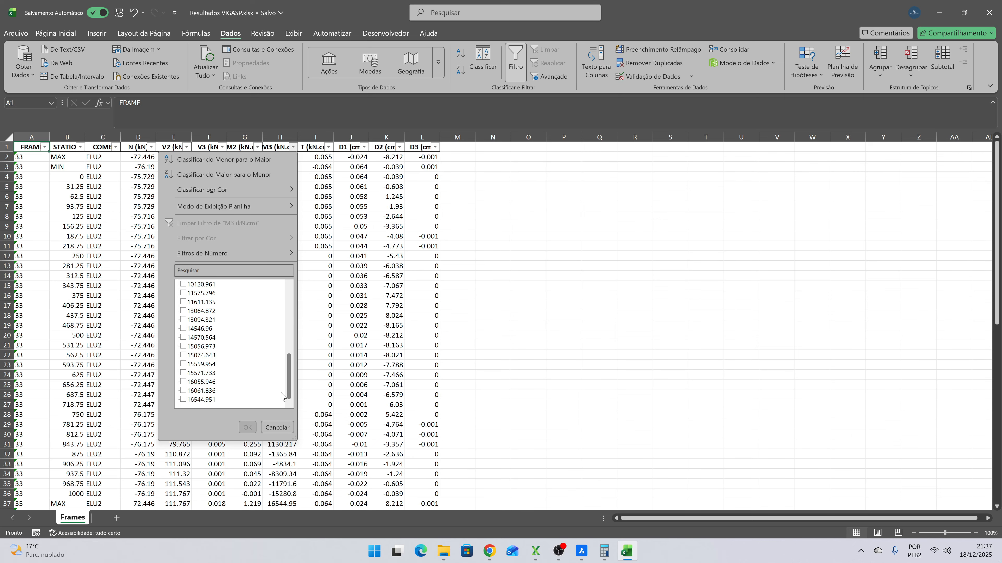
pyautogui.click(183, 400)
pyautogui.click(248, 427)
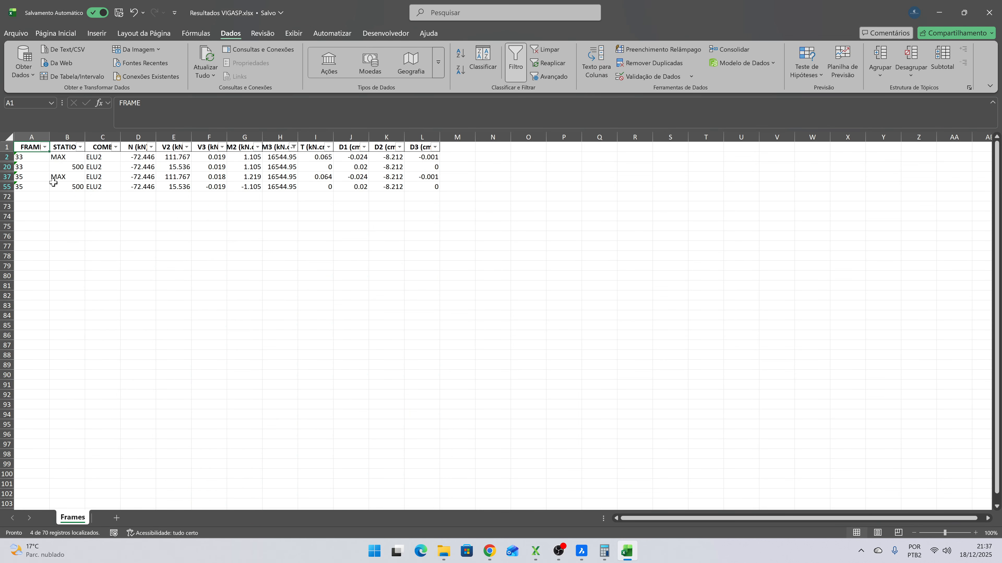
pyautogui.moveTo(286, 178); pyautogui.dragTo(289, 191)
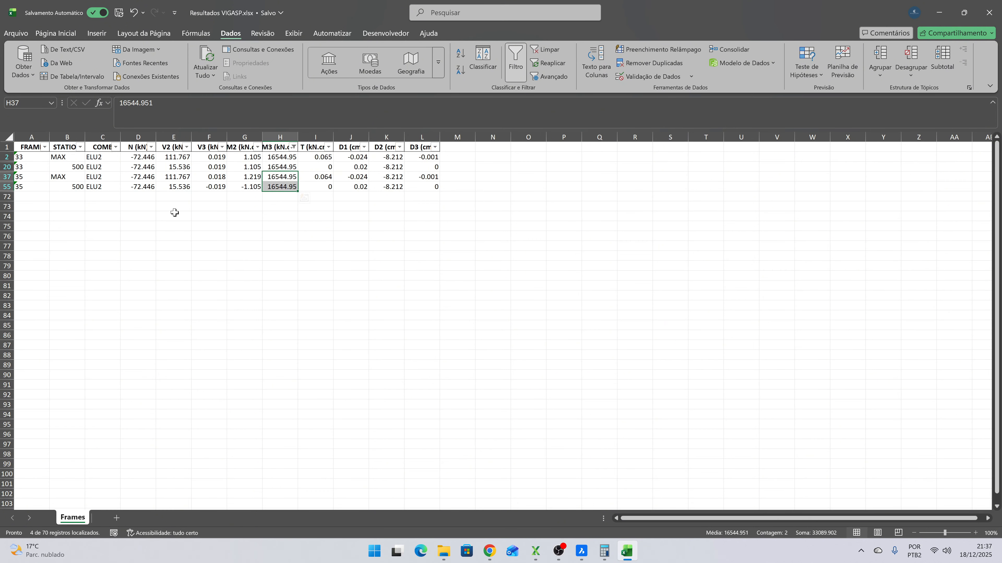
# - In XStrudes, regenerate member 33's Moment M3 diagram at different resolutions, including 800 and 1000, to compare the peak moment
pyautogui.hotkey('alt', 'Tab')
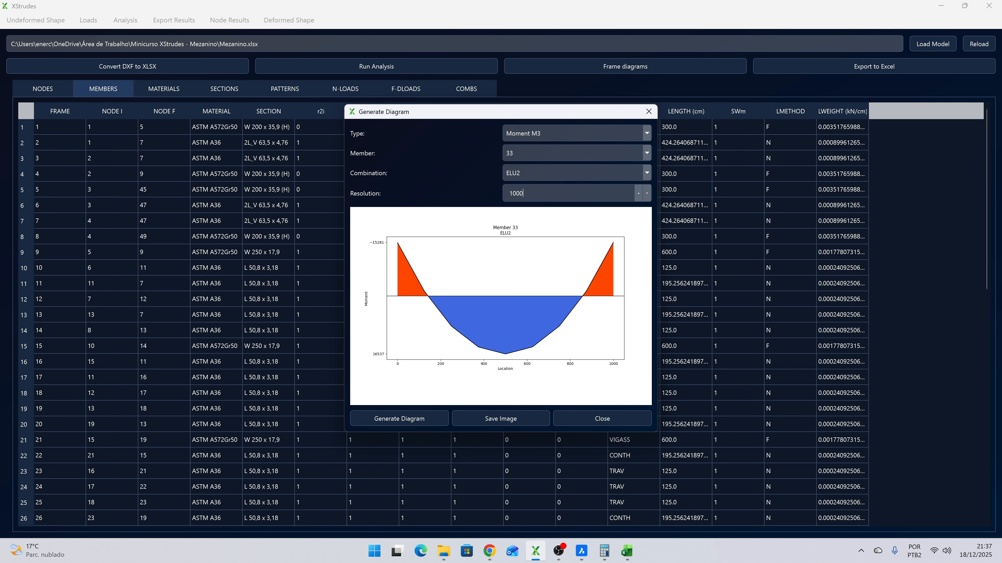
pyautogui.hotkey('shift', 'Tab')
pyautogui.write('80')
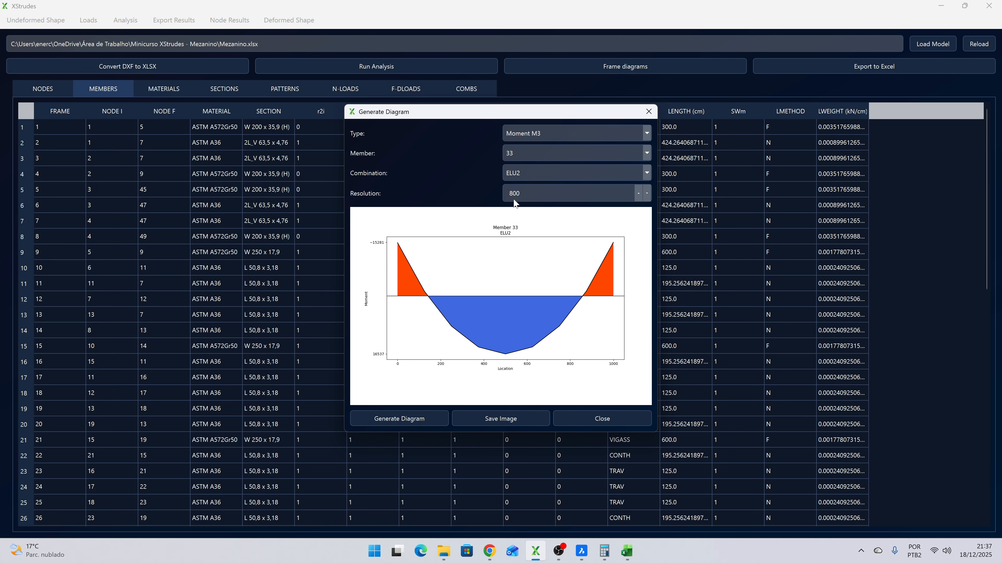
pyautogui.click(395, 417)
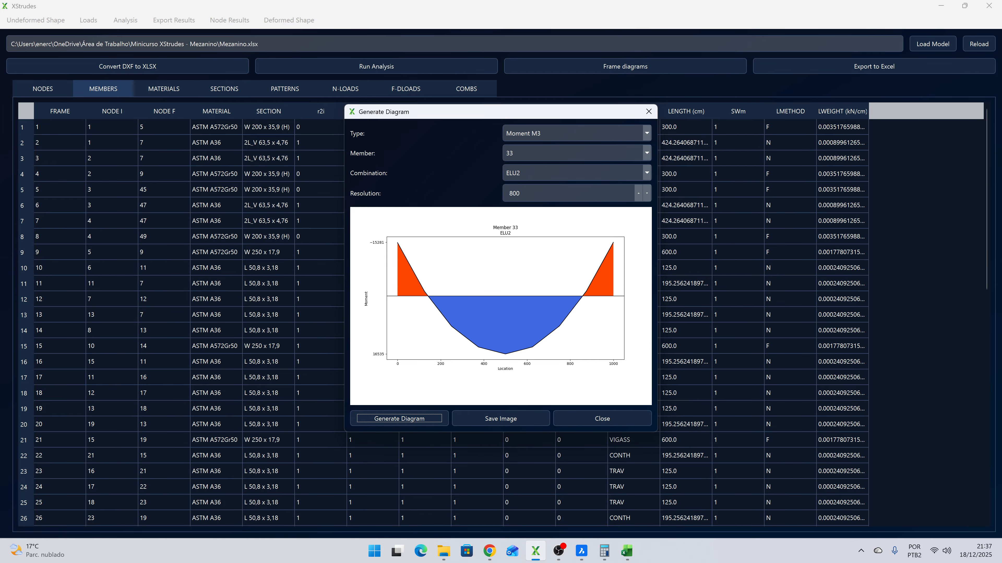
pyautogui.hotkey('shift', 'Tab')
pyautogui.write('1000')
pyautogui.click(399, 419)
pyautogui.hotkey('shift', 'Tab')
pyautogui.write('9')
pyautogui.click(387, 416)
# - Back in Resultados VIGASP.xlsx, clear the M3 filter and filter the FRAME column to show only frame 33
pyautogui.hotkey('alt', 'Tab')
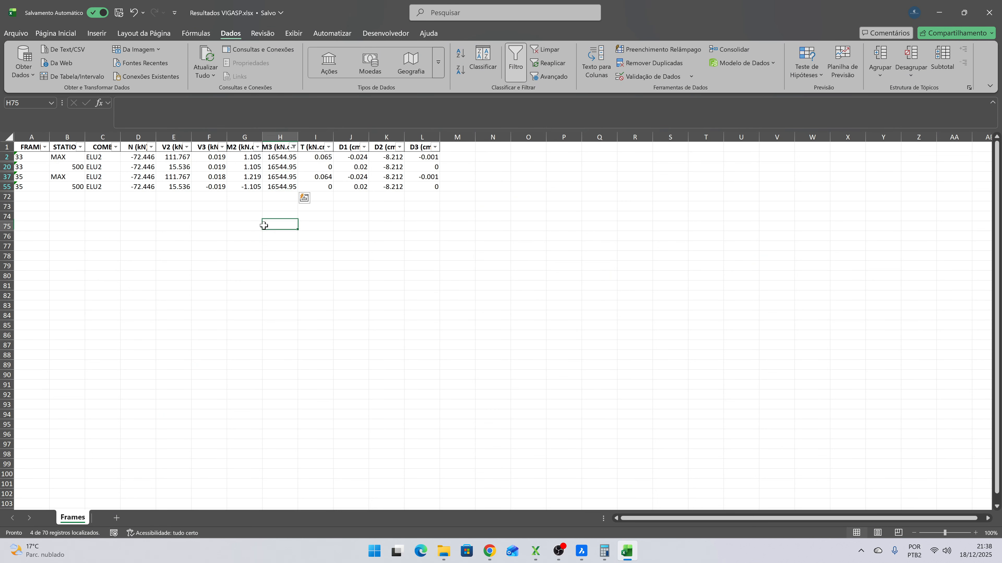
pyautogui.click(7, 147)
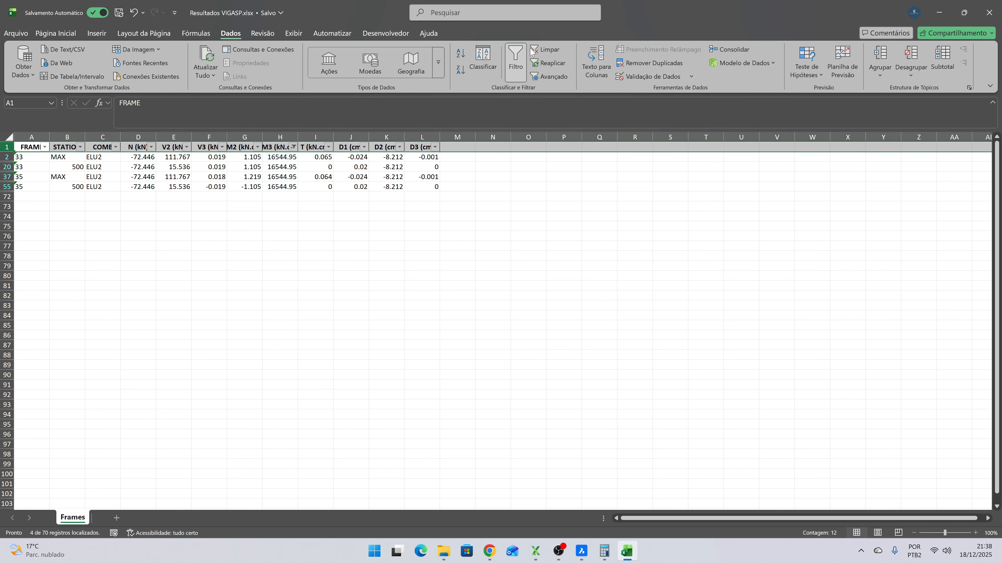
pyautogui.click(544, 49)
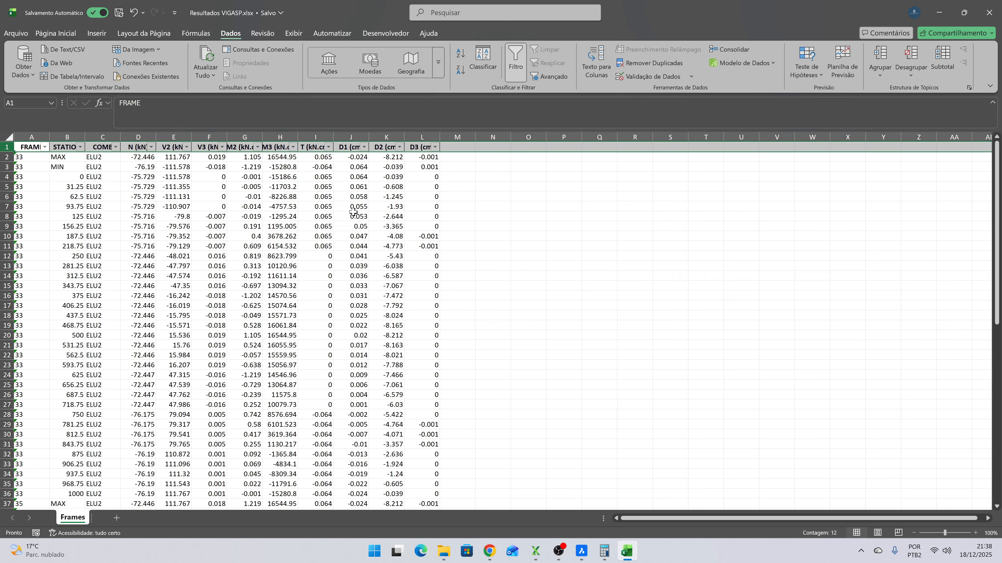
pyautogui.click(45, 147)
pyautogui.click(36, 284)
pyautogui.click(34, 293)
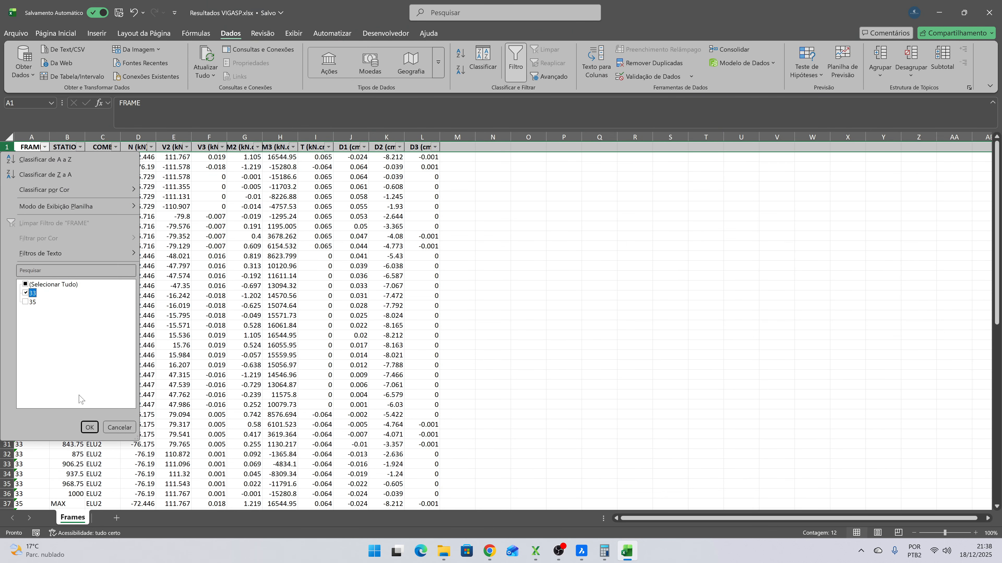
pyautogui.click(89, 427)
pyautogui.scroll(-1, 246, 252)
pyautogui.scroll(1, 246, 253)
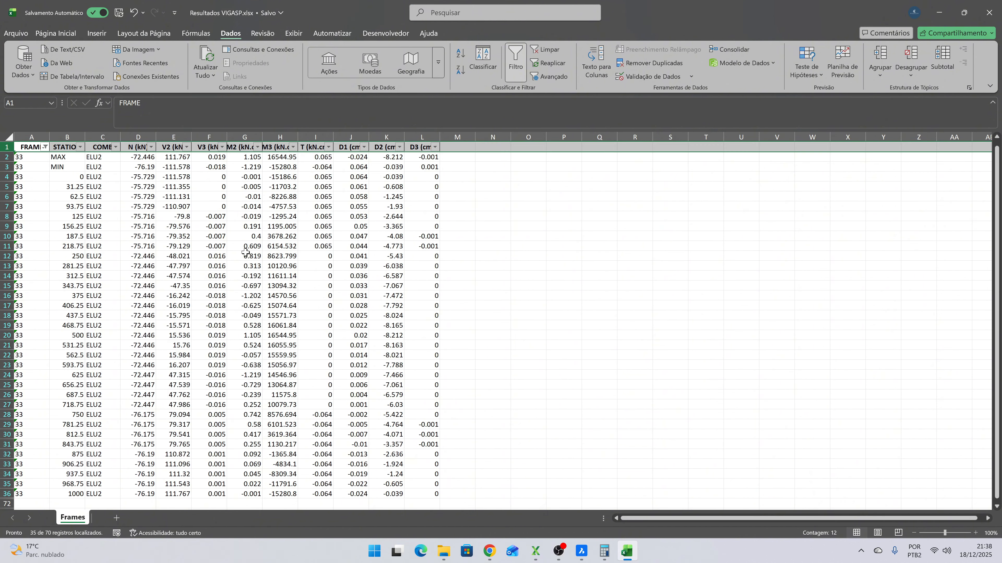
# - Open Perfil W - VIGASP.xlsx from the Dimensionamento folder and show its ESFORÇOS sheet
pyautogui.click(443, 552)
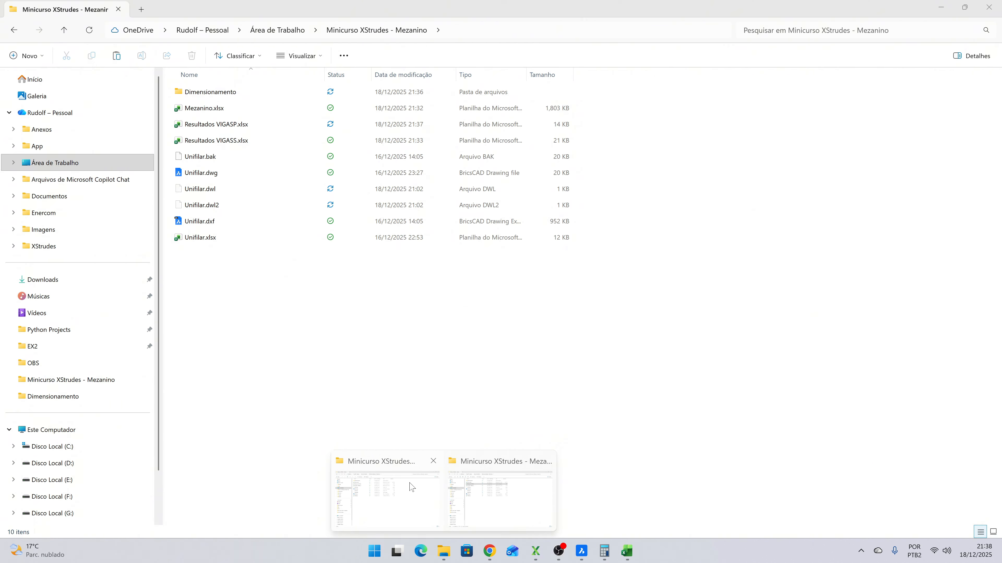
pyautogui.click(499, 498)
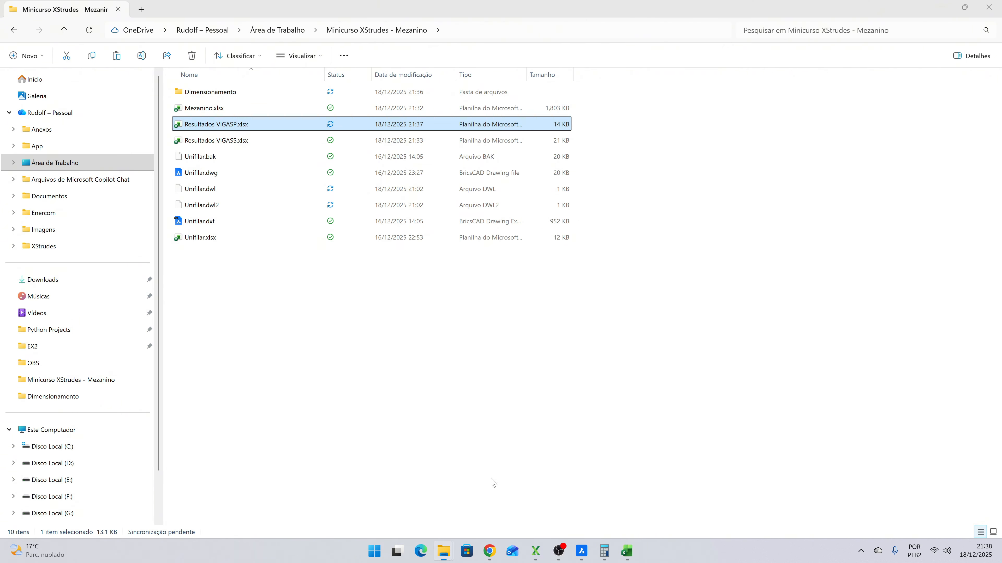
pyautogui.doubleClick(221, 94)
pyautogui.doubleClick(219, 159)
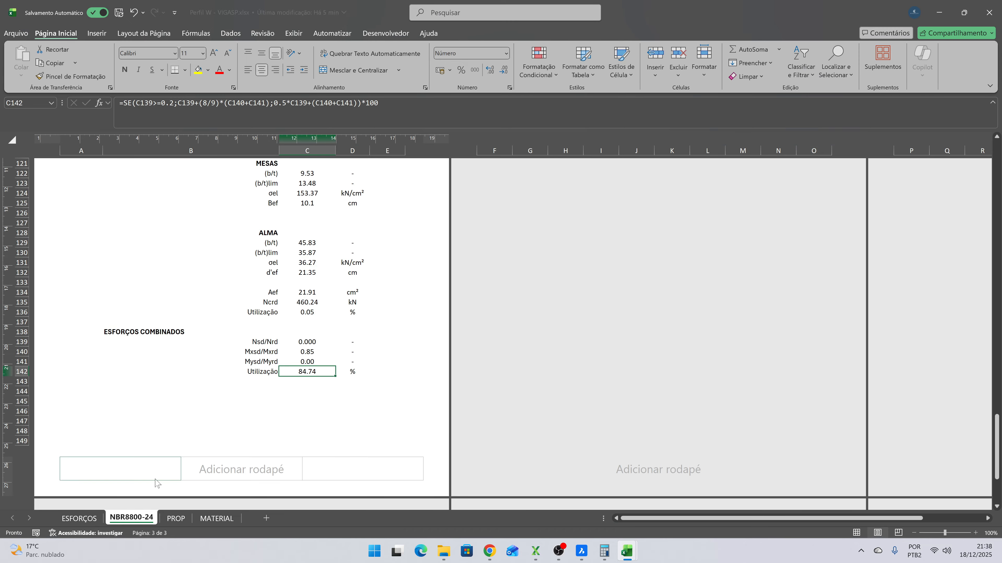
pyautogui.click(81, 519)
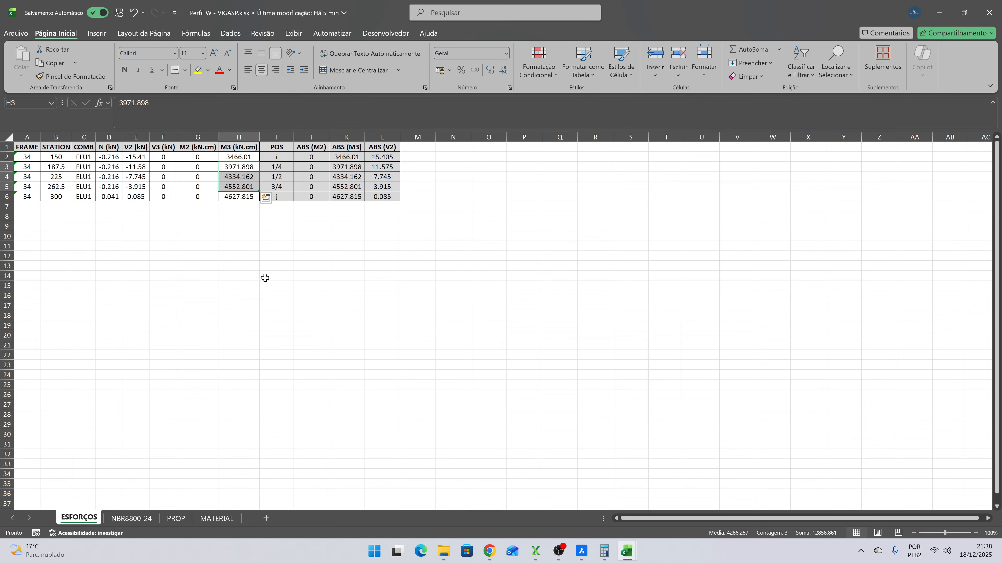
# - In Resultados VIGASP.xlsx, copy frame 33's FRAME through M3 values for stations 375 to 500, cells A16:H20
pyautogui.hotkey('alt', 'Tab')
pyautogui.click(74, 333)
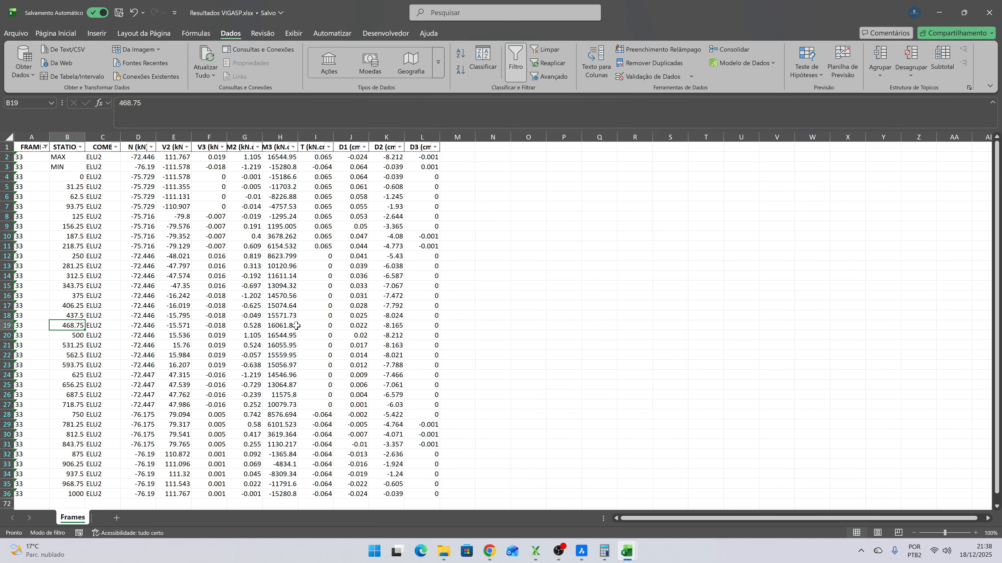
pyautogui.press('Left')
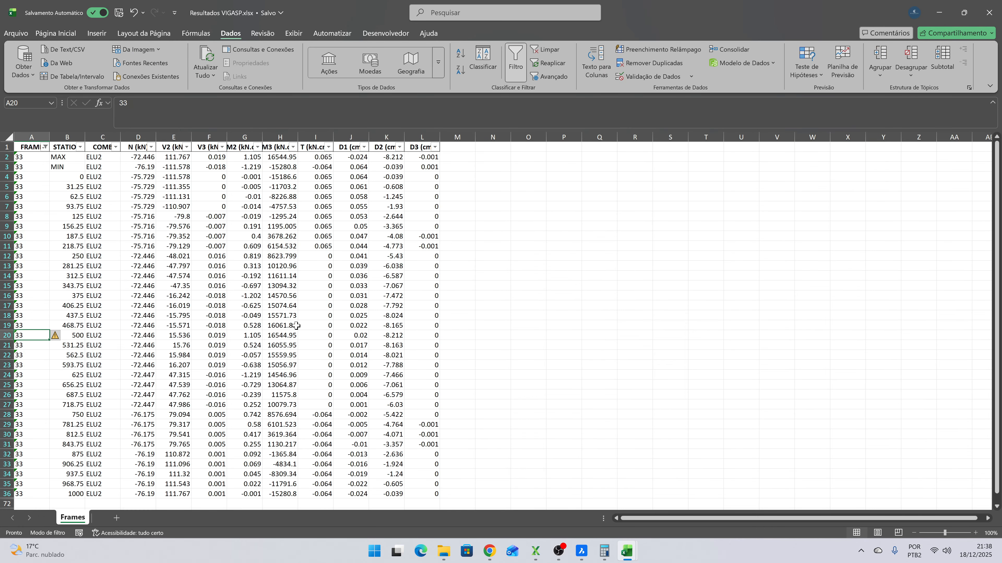
pyautogui.hotkey('shift', 'Right')
pyautogui.hotkey('shift', 'Right')
pyautogui.hotkey('shift', 'Right')
pyautogui.hotkey('shift', 'Right')
pyautogui.hotkey('shift', 'Right')
pyautogui.hotkey('shift', 'Right')
pyautogui.hotkey('shift', 'Right')
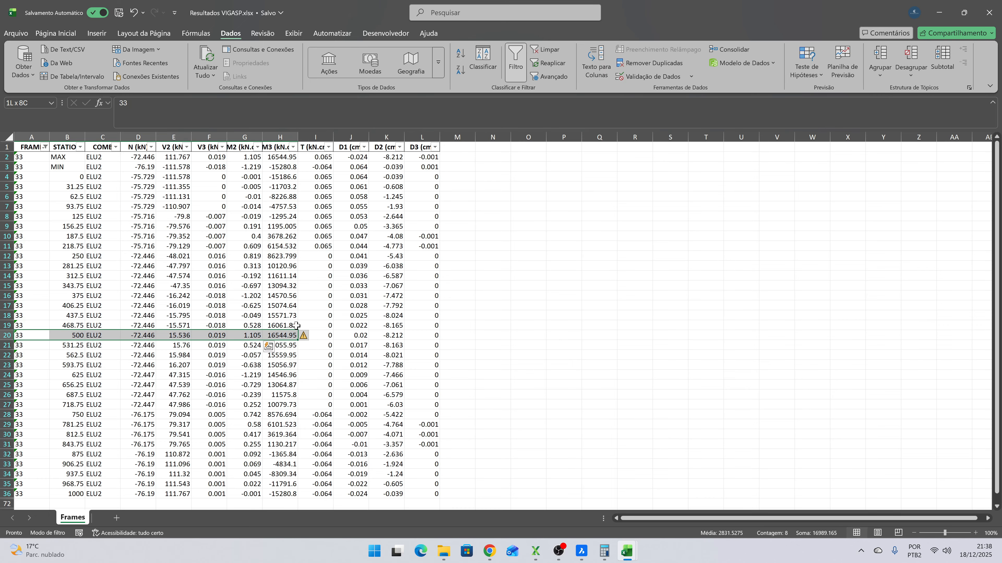
pyautogui.hotkey('shift', 'Up')
pyautogui.hotkey('shift', 'Up')
pyautogui.hotkey('shift', 'Up')
pyautogui.hotkey('shift', 'Up')
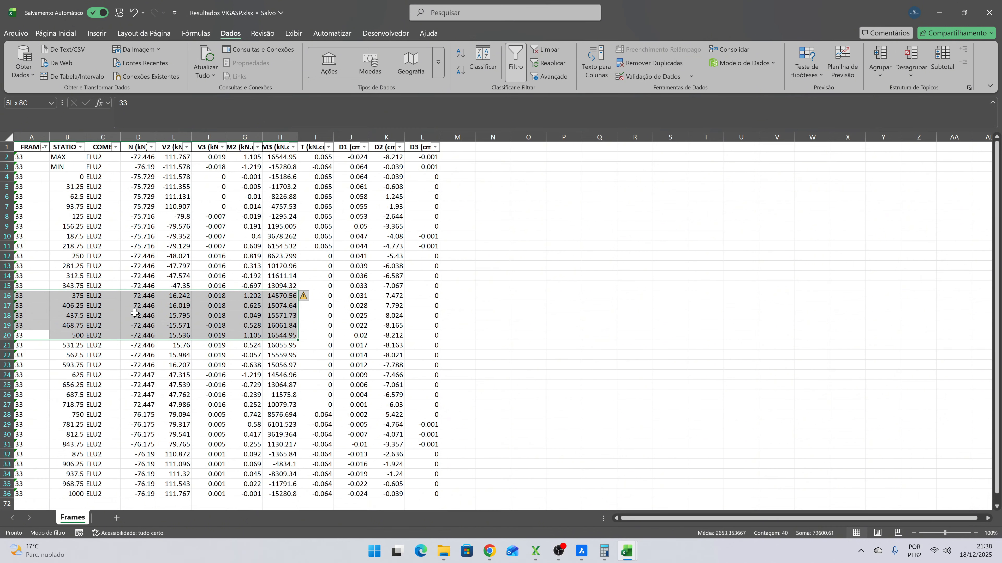
pyautogui.hotkey('ctrl', 'c')
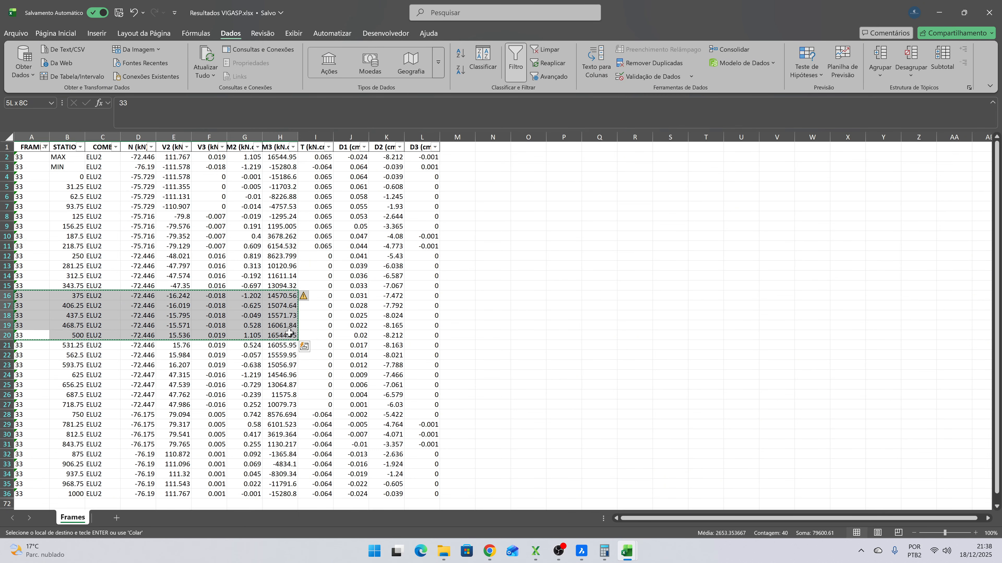
# - Paste the copied frame 33 forces into the ESFORÇOS sheet of Perfil W - VIGASP.xlsx, starting at cell A2
pyautogui.hotkey('alt', 'Tab')
pyautogui.click(24, 158)
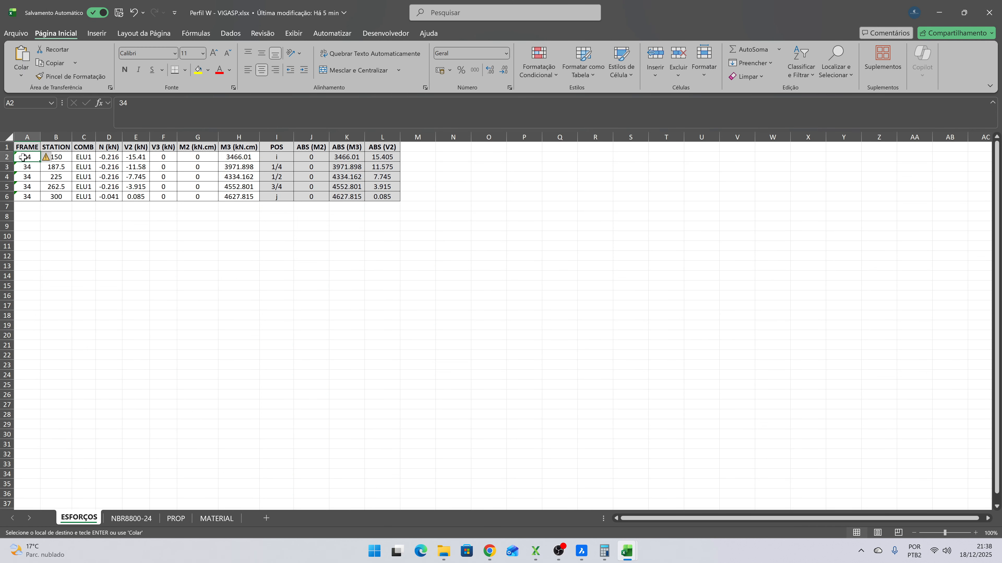
pyautogui.press('Return')
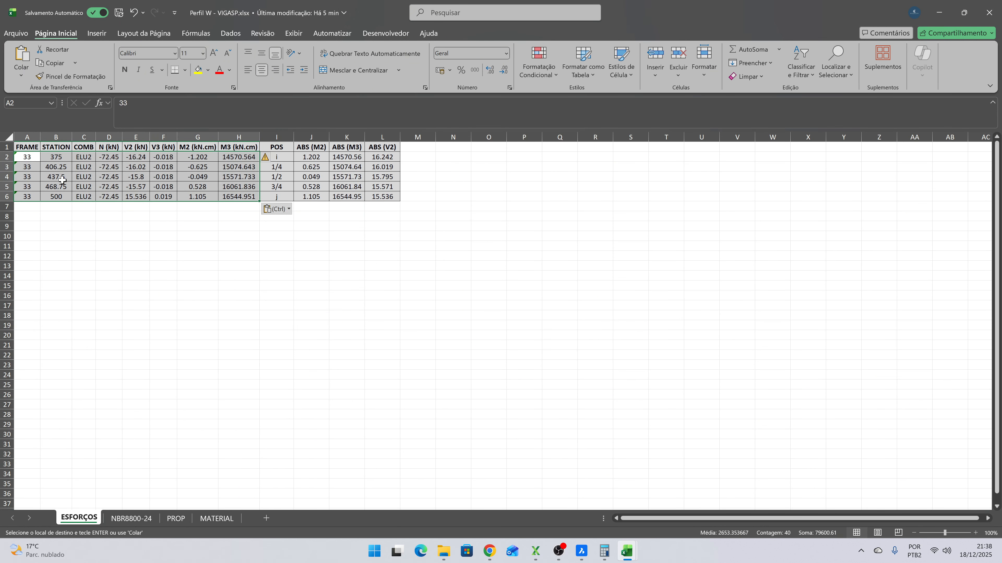
# - Review the axial forces in D2:D6 of the ESFORÇOS sheet and return to the NBR8800-24 sheet
pyautogui.click(145, 514)
pyautogui.click(80, 518)
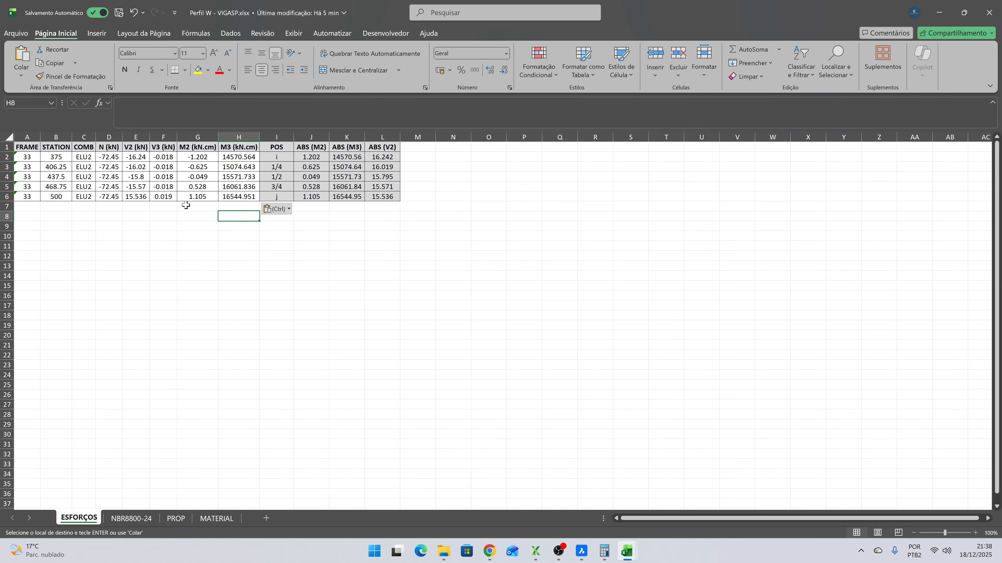
pyautogui.moveTo(111, 158); pyautogui.dragTo(107, 197)
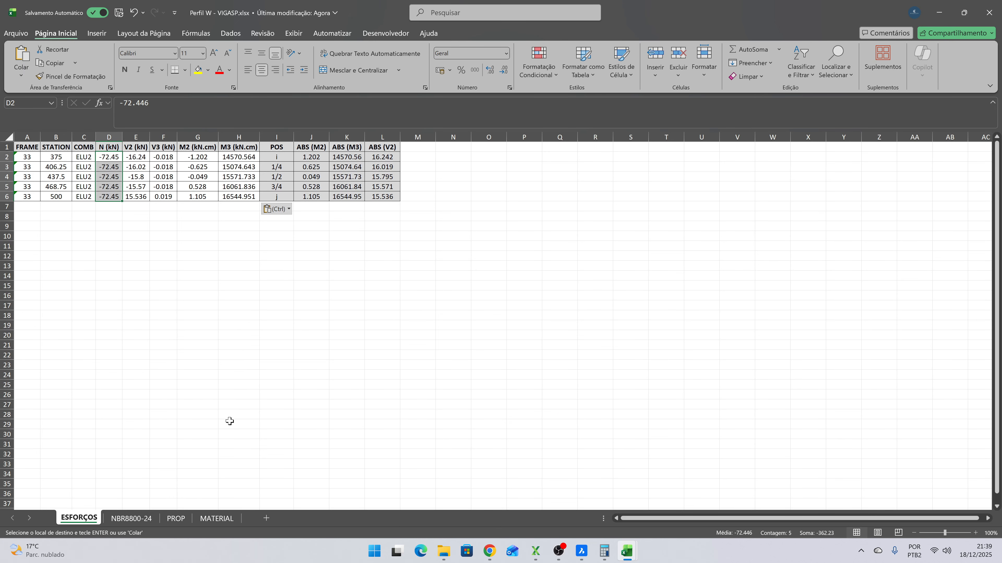
pyautogui.click(132, 519)
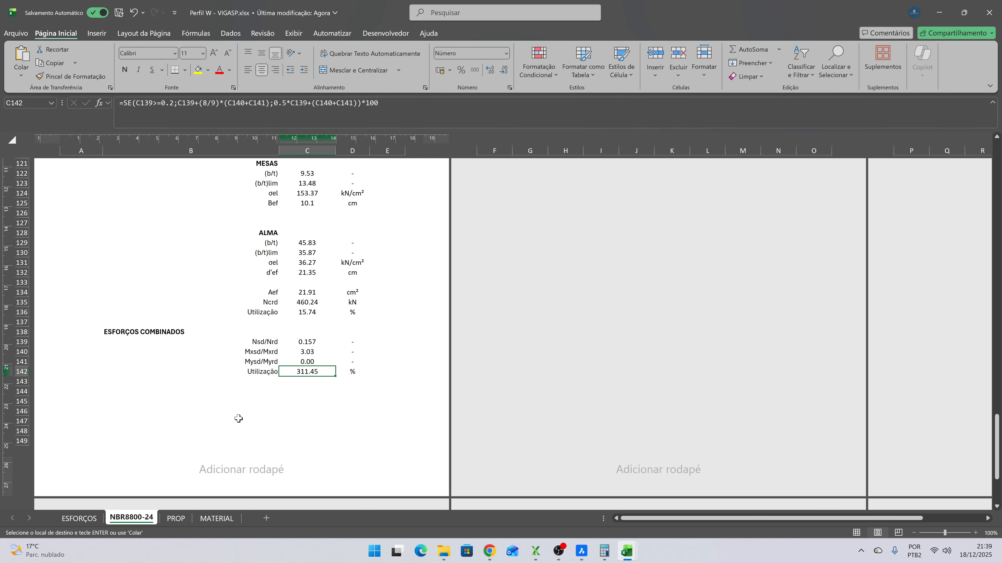
# - Open Mezanino.xlsx from the Minicurso XStrudes - Mezanino folder
pyautogui.click(443, 551)
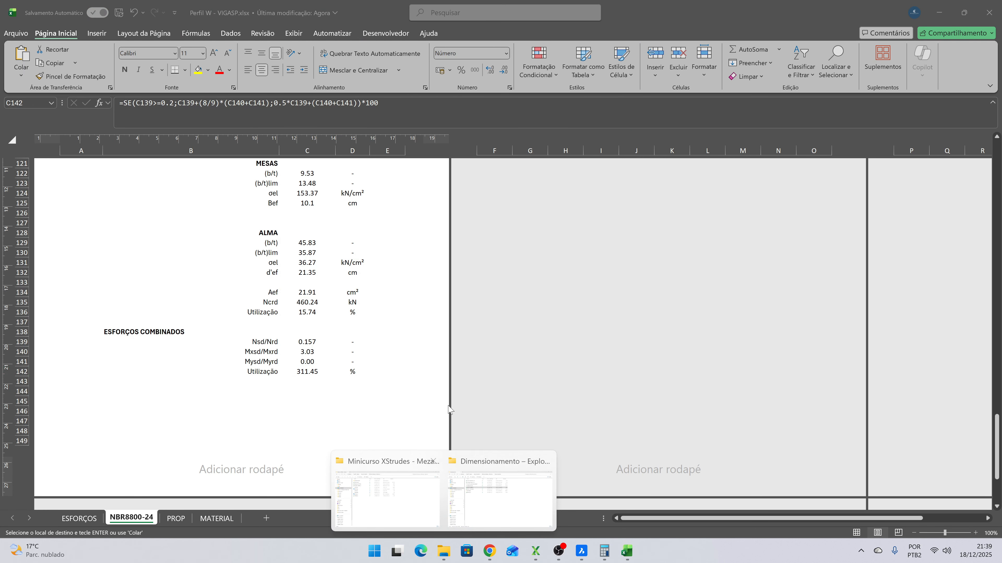
pyautogui.click(387, 499)
pyautogui.click(259, 107)
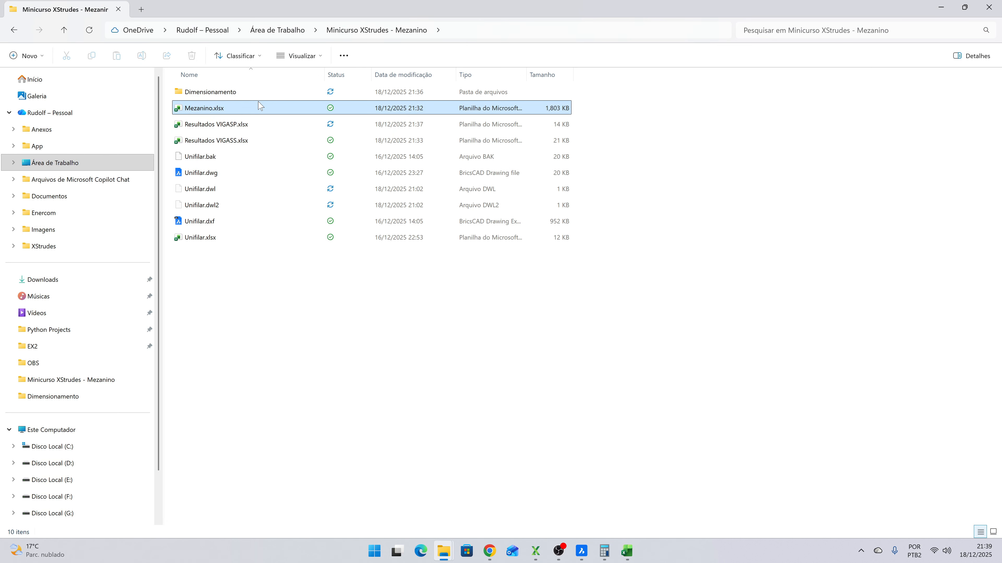
pyautogui.doubleClick(258, 104)
pyautogui.click(626, 551)
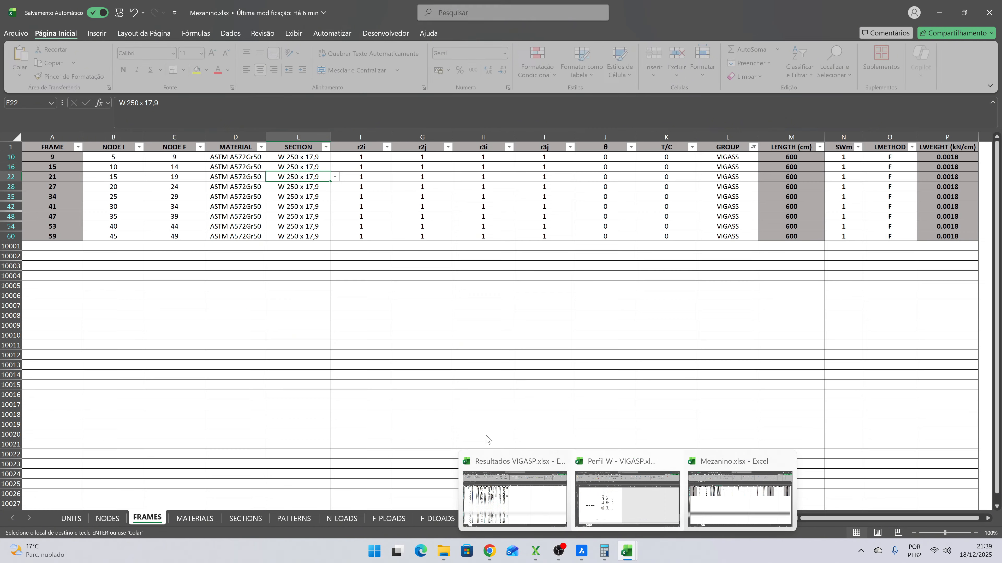
# - Filter the GROUP column of the FRAMES sheet to show only VIGASP instead of VIGASS
pyautogui.click(752, 149)
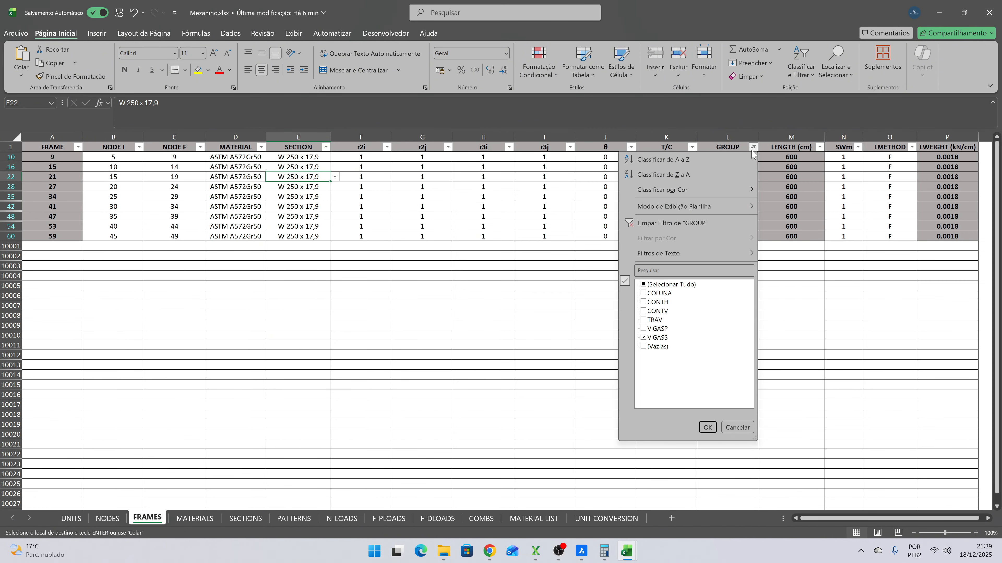
pyautogui.click(644, 330)
pyautogui.click(648, 338)
pyautogui.click(704, 426)
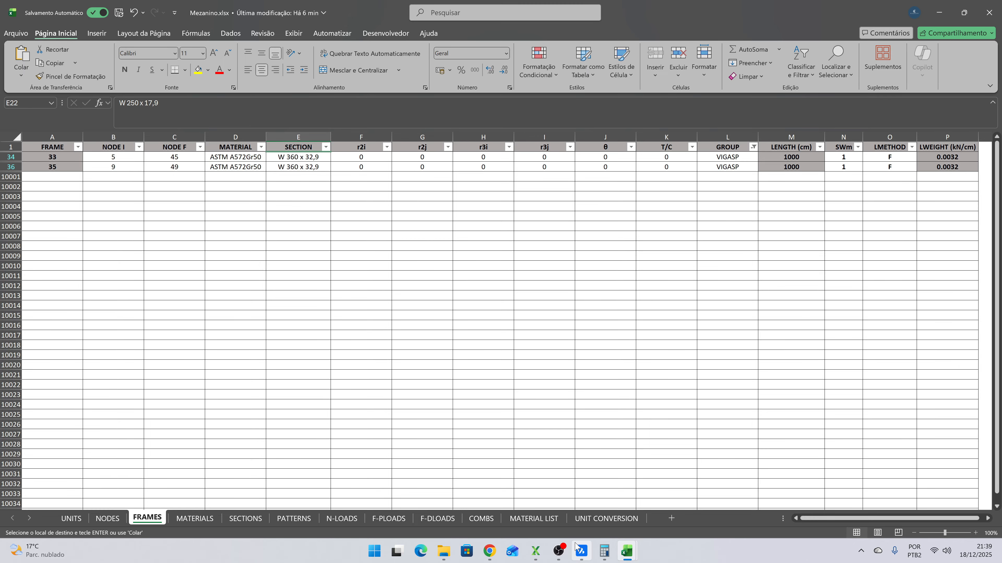
# - Back in Perfil W - VIGASP.xlsx, set the Perfil in cell C16 of the NBR8800-24 sheet to W 360 x 32,9
pyautogui.moveTo(623, 554)
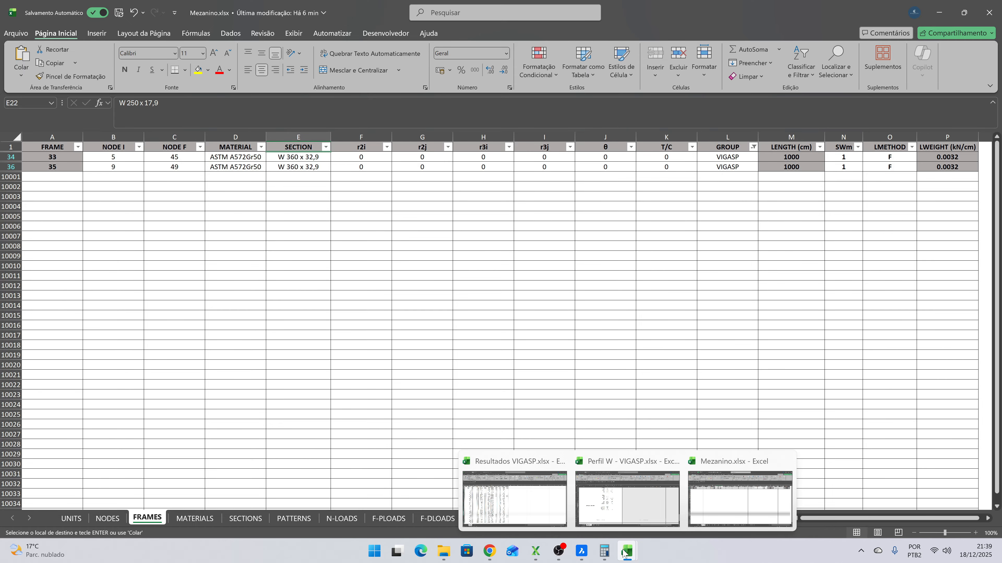
pyautogui.click(625, 520)
pyautogui.scroll(10, 347, 302)
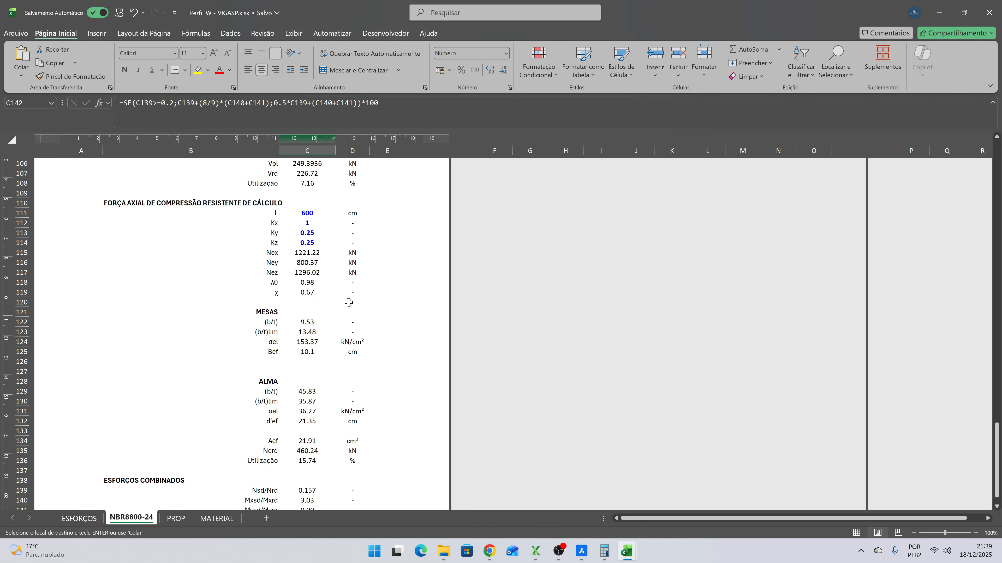
pyautogui.scroll(20, 348, 300)
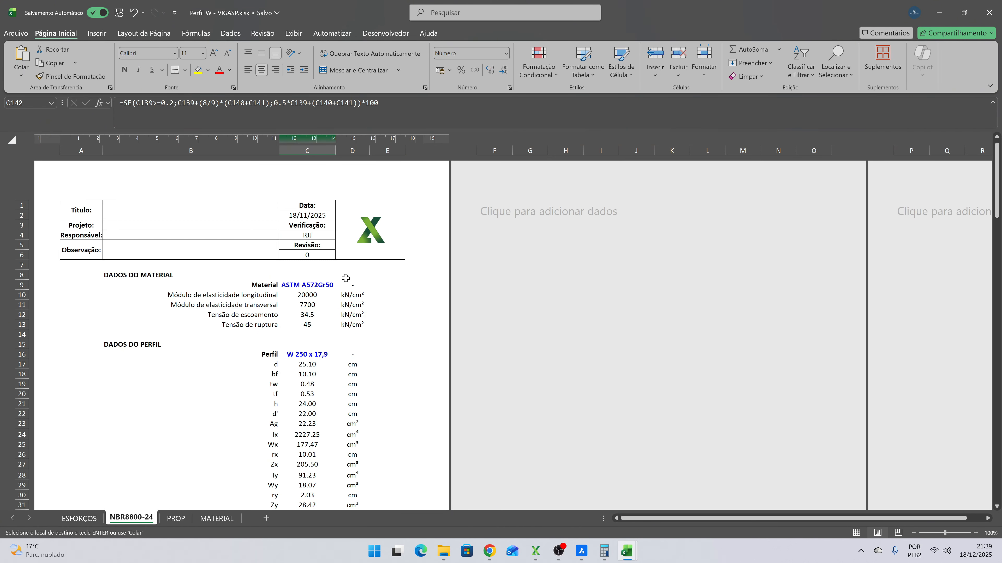
pyautogui.scroll(-2, 346, 276)
pyautogui.click(320, 296)
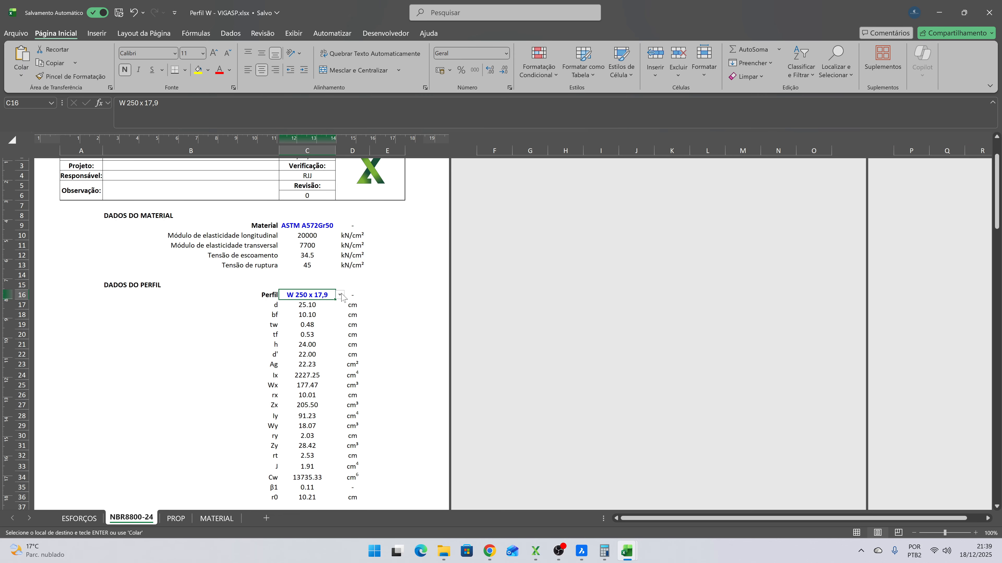
pyautogui.click(340, 295)
pyautogui.moveTo(340, 333); pyautogui.dragTo(339, 356)
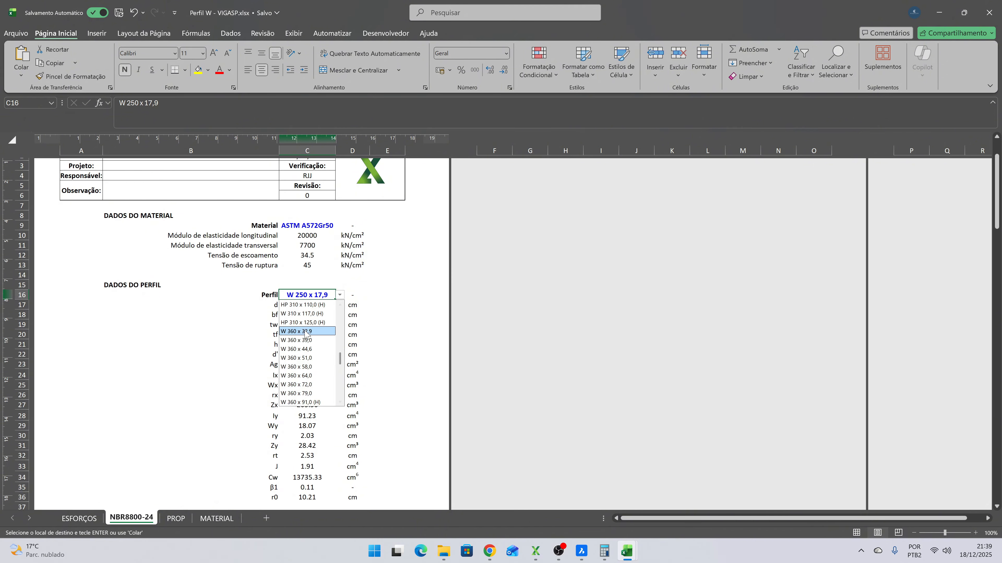
pyautogui.click(310, 332)
pyautogui.click(373, 276)
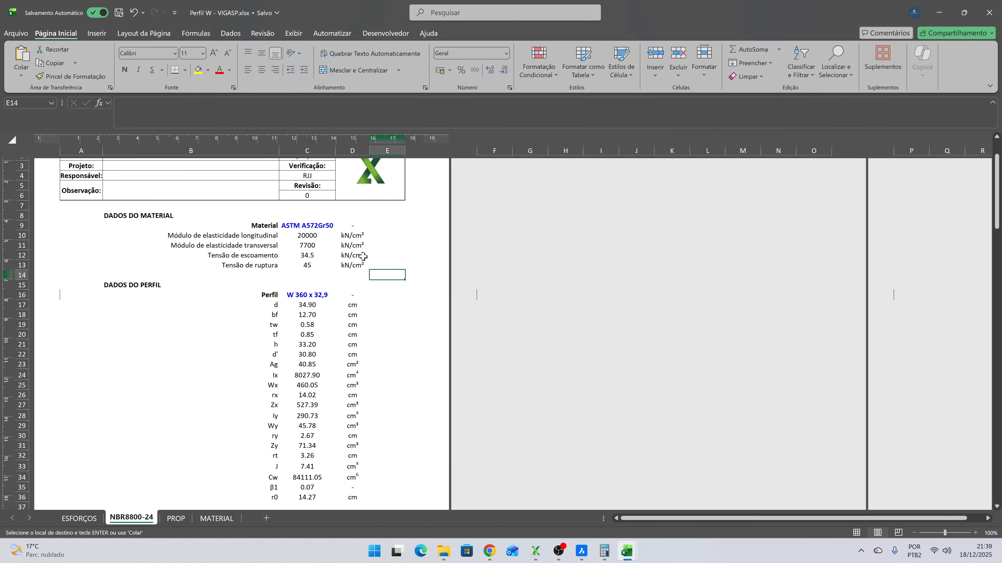
# - Set the FLT unbraced length Lb to 125 cm and check the bending utilization about X in cell C84
pyautogui.scroll(-9, 362, 257)
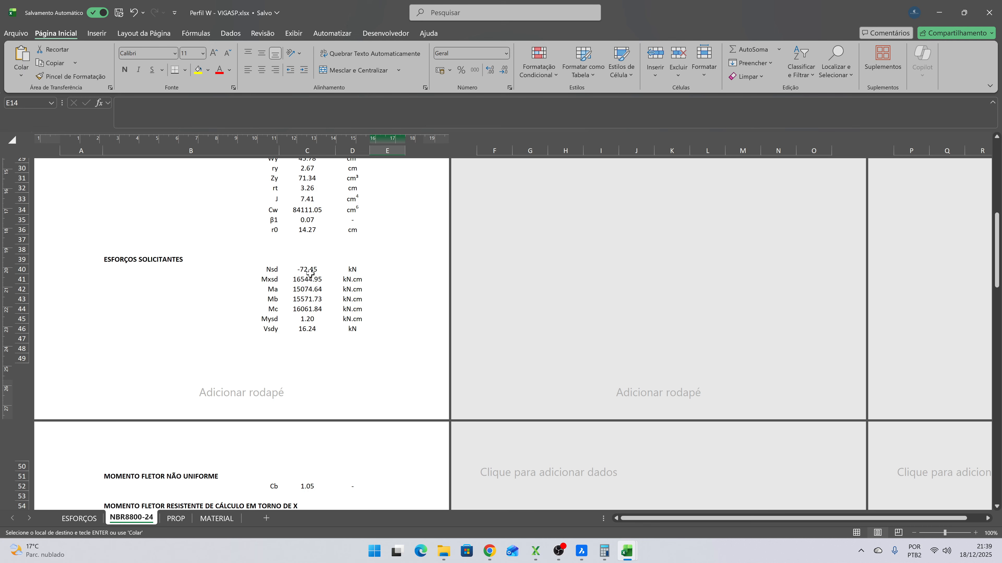
pyautogui.scroll(-2, 312, 288)
pyautogui.scroll(-5, 312, 288)
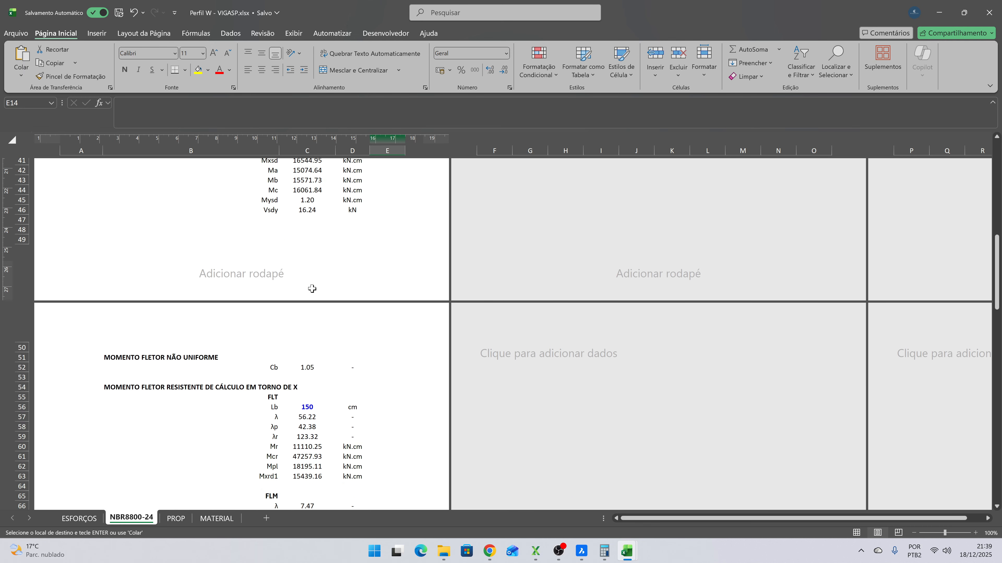
pyautogui.click(317, 291)
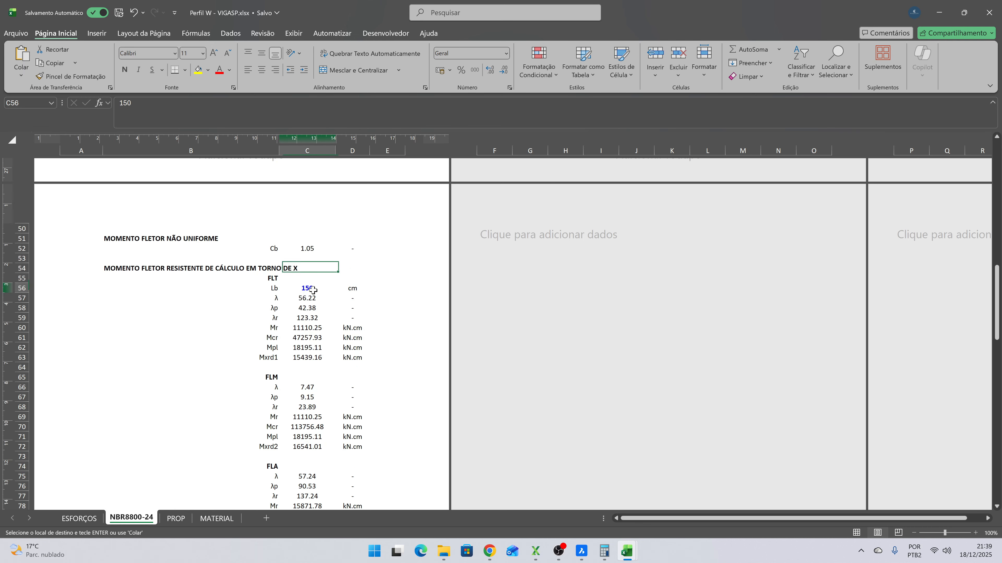
pyautogui.write('125')
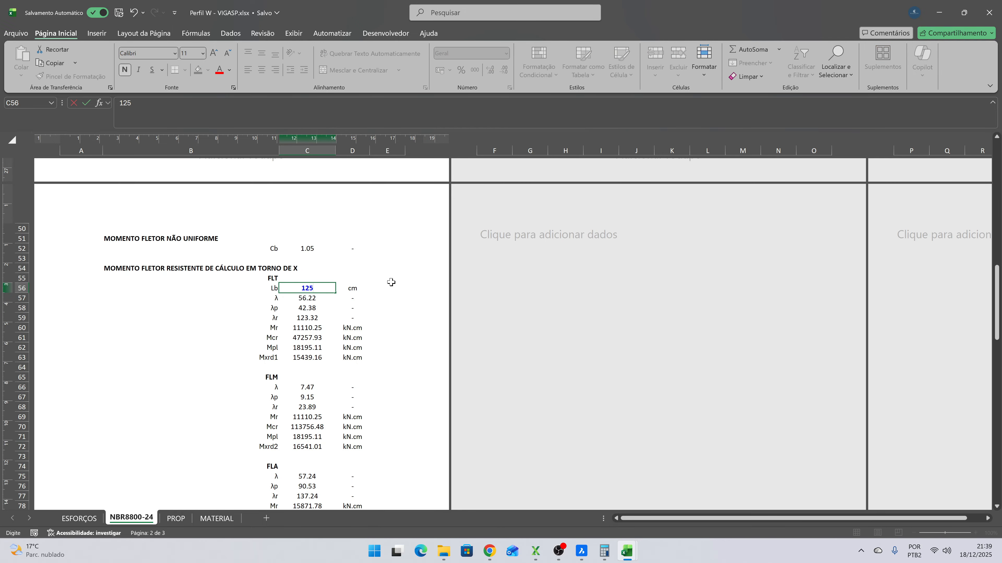
pyautogui.press('Return')
pyautogui.scroll(-4, 391, 282)
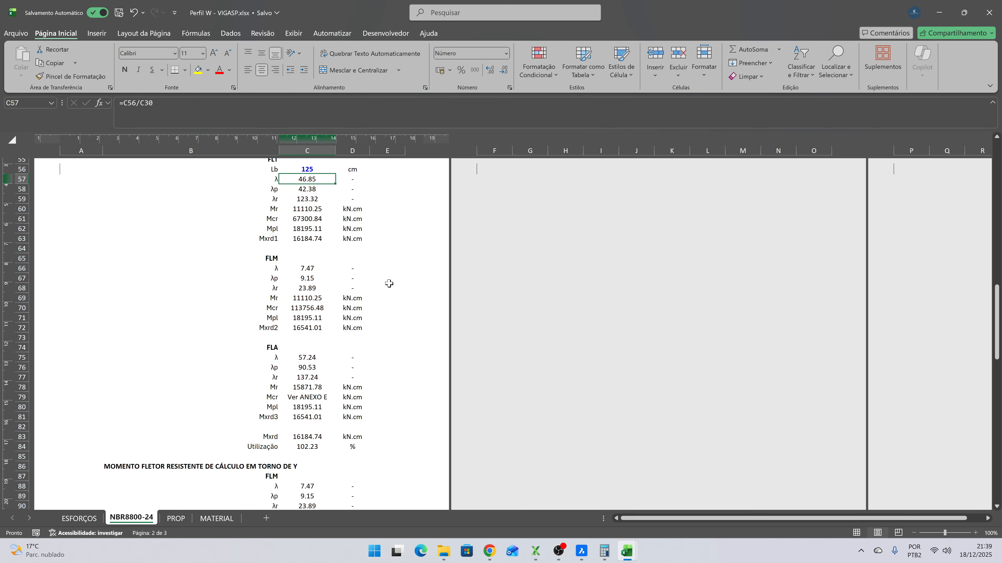
pyautogui.click(310, 387)
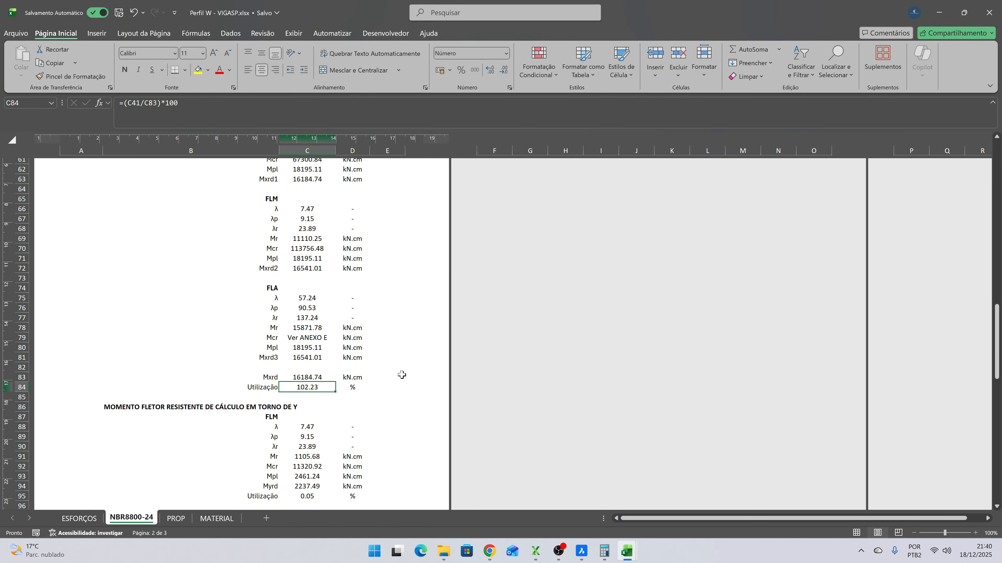
# - In the axial compression section, set L to 1000 cm and both Ky and Kz to 0.125, keeping Kx as it is
pyautogui.scroll(-4, 401, 375)
pyautogui.scroll(-9, 402, 375)
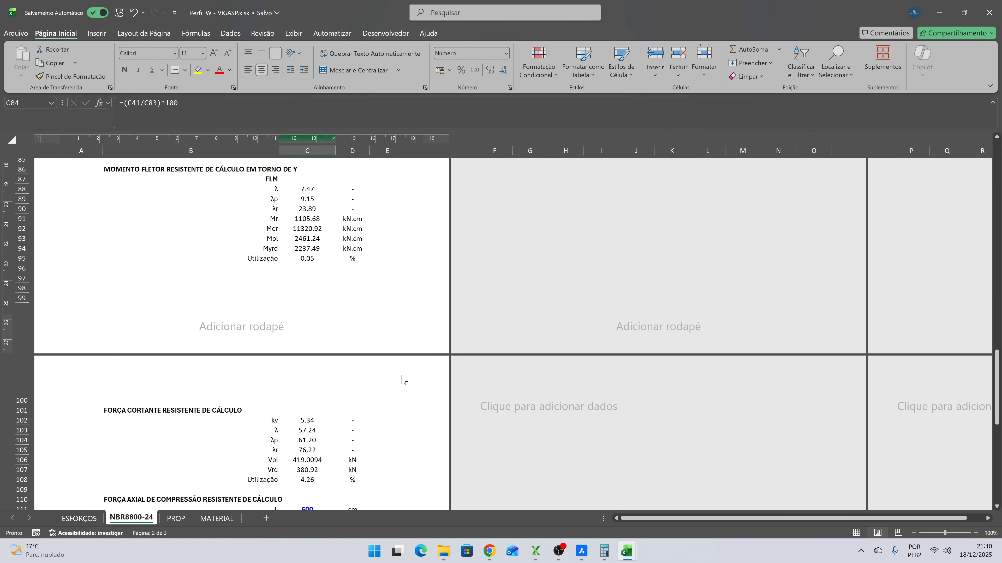
pyautogui.click(311, 276)
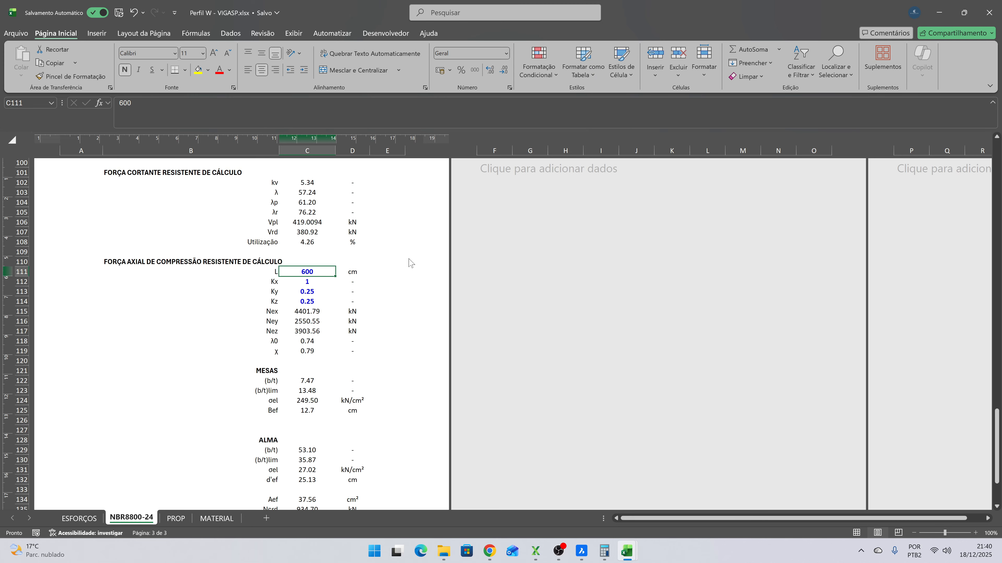
pyautogui.write('100')
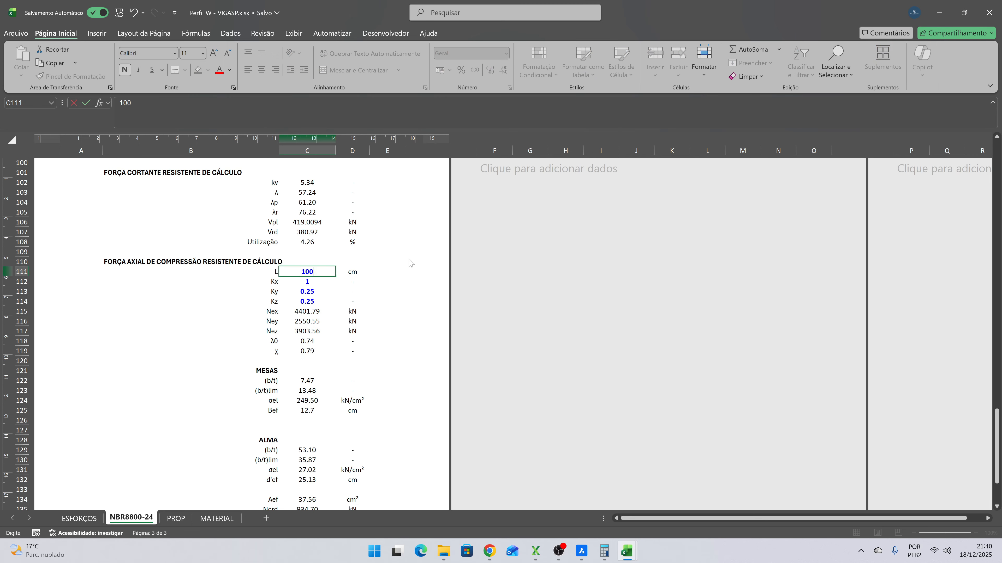
pyautogui.write('0')
pyautogui.press('Return')
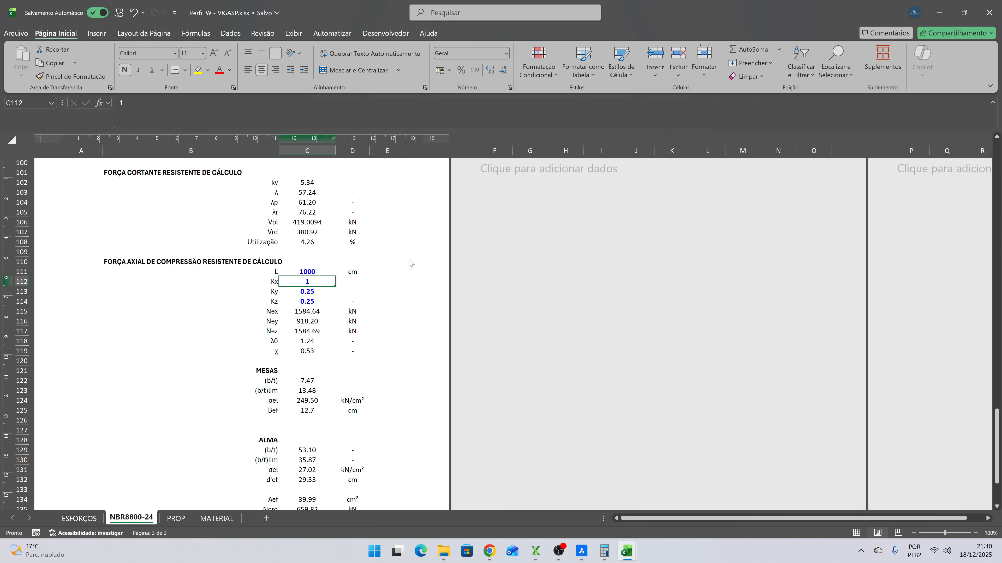
pyautogui.press('Return')
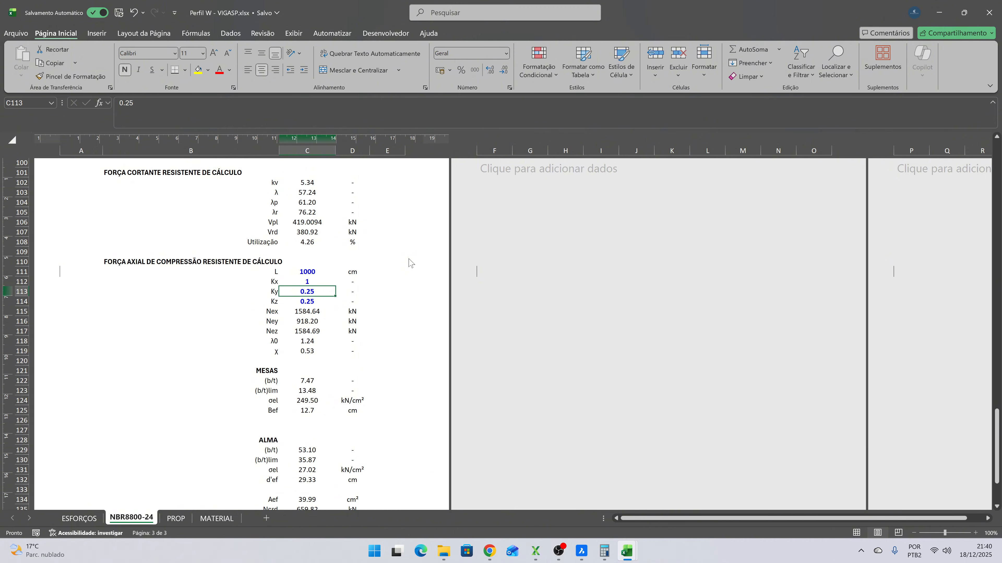
pyautogui.write('0.125')
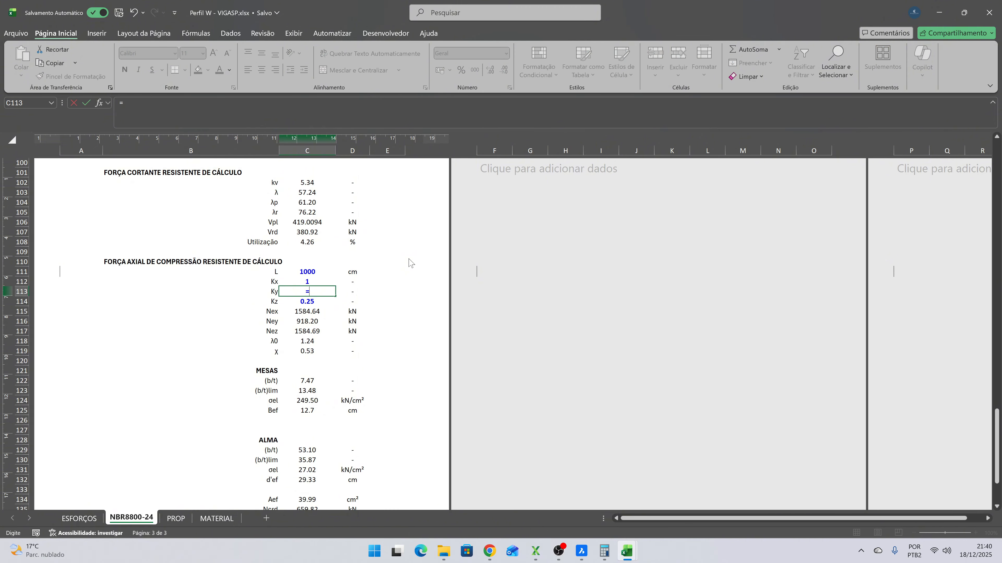
pyautogui.press('Return')
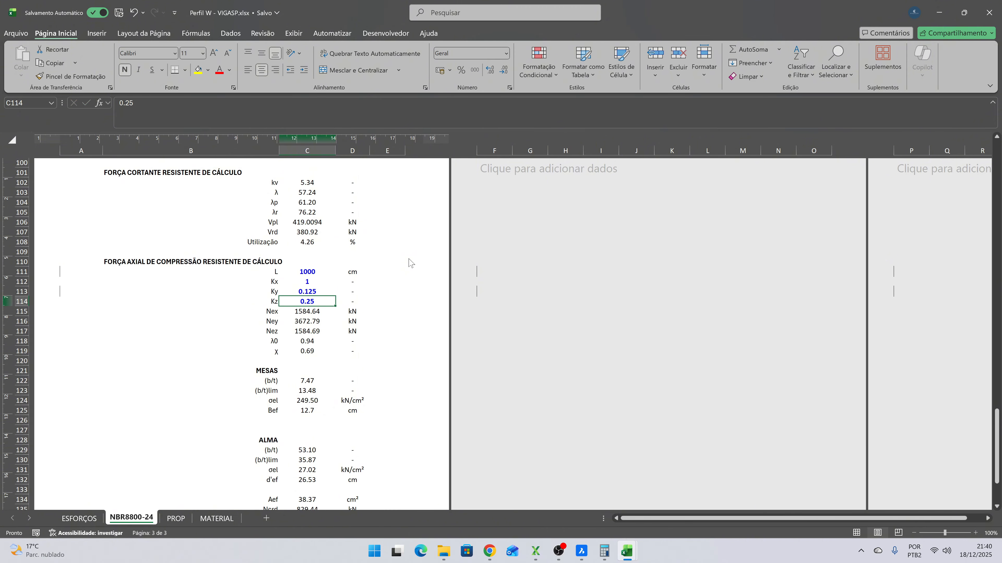
pyautogui.write('0.125')
pyautogui.press('Return')
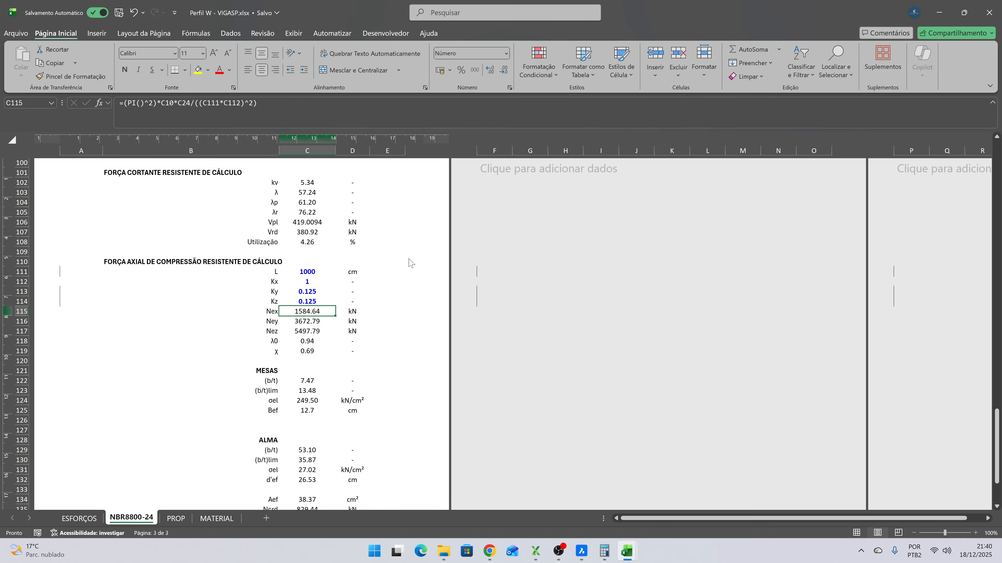
# - Review the axial compression utilization, the combined-force ratios with their overall utilization, and the bending and shear checks above
pyautogui.scroll(-4, 371, 288)
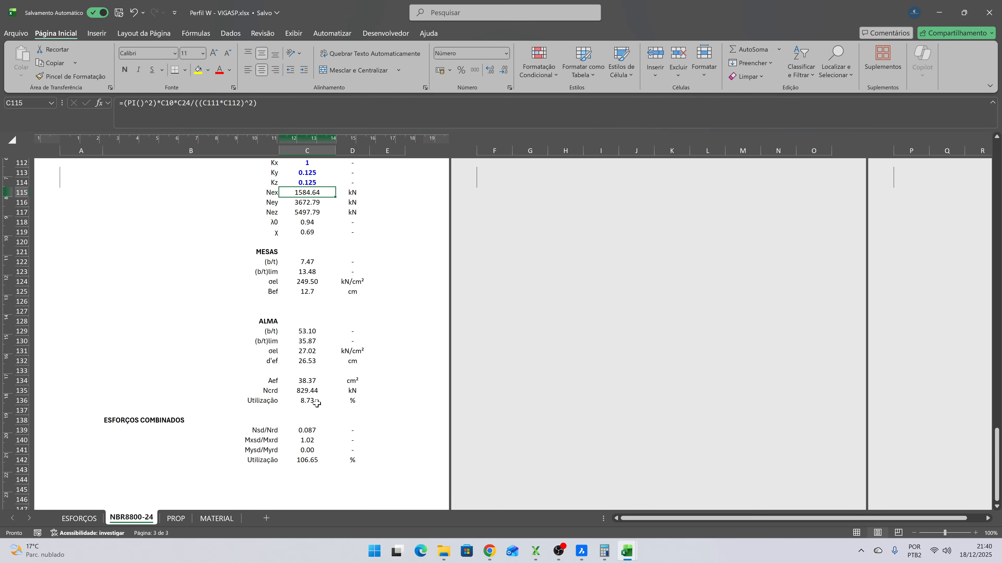
pyautogui.click(308, 401)
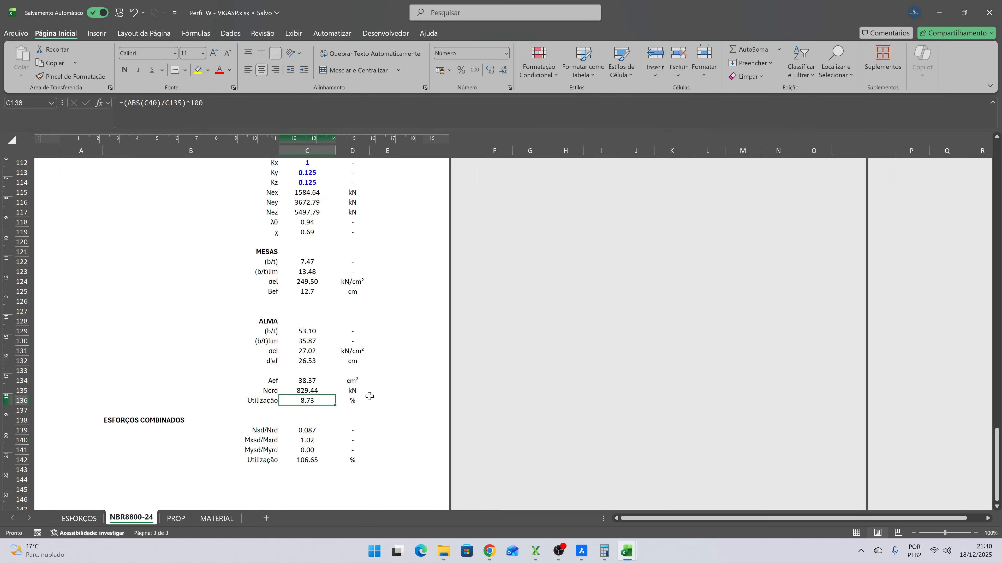
pyautogui.click(316, 430)
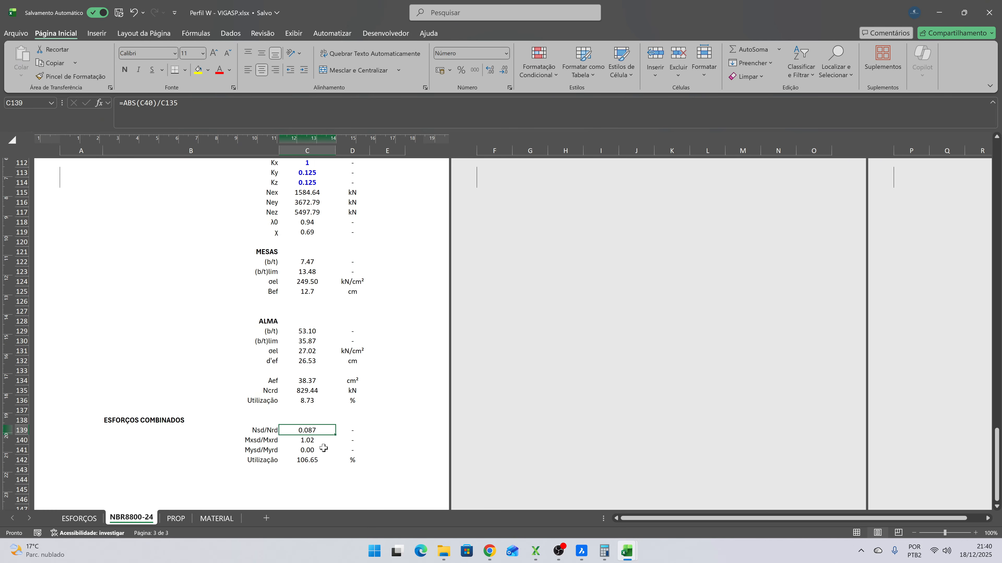
pyautogui.click(315, 441)
pyautogui.click(312, 468)
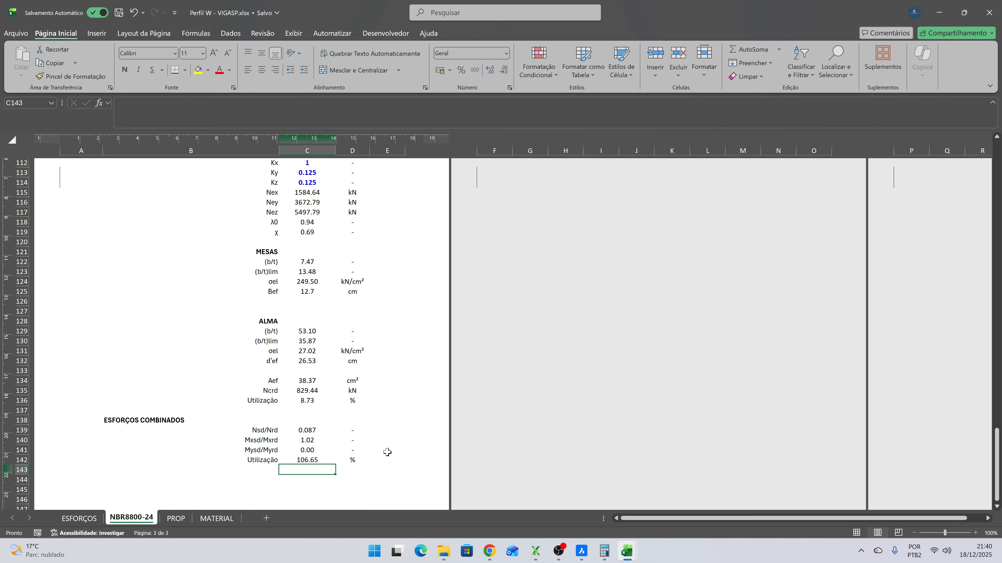
pyautogui.click(311, 461)
pyautogui.scroll(19, 328, 391)
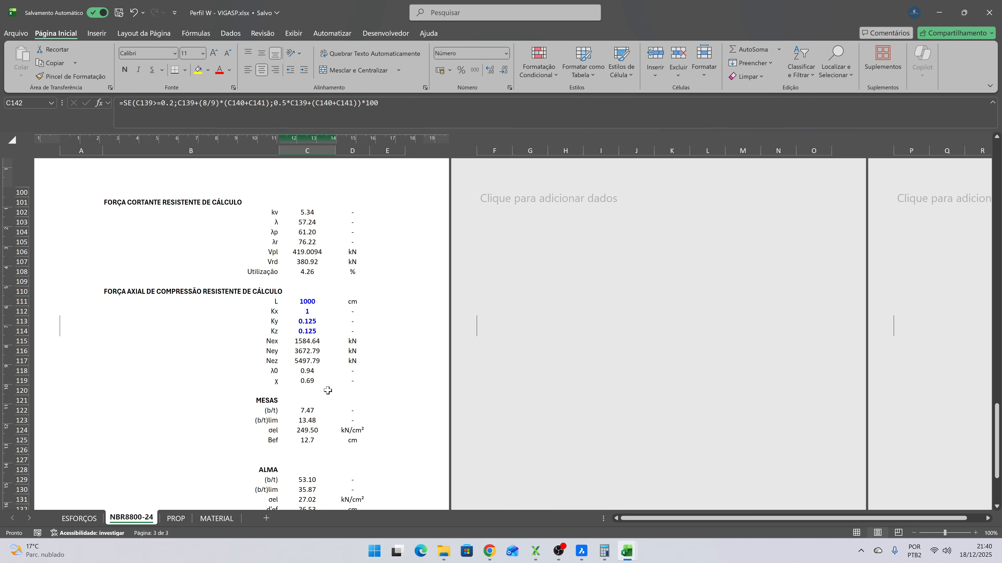
pyautogui.scroll(-8, 327, 390)
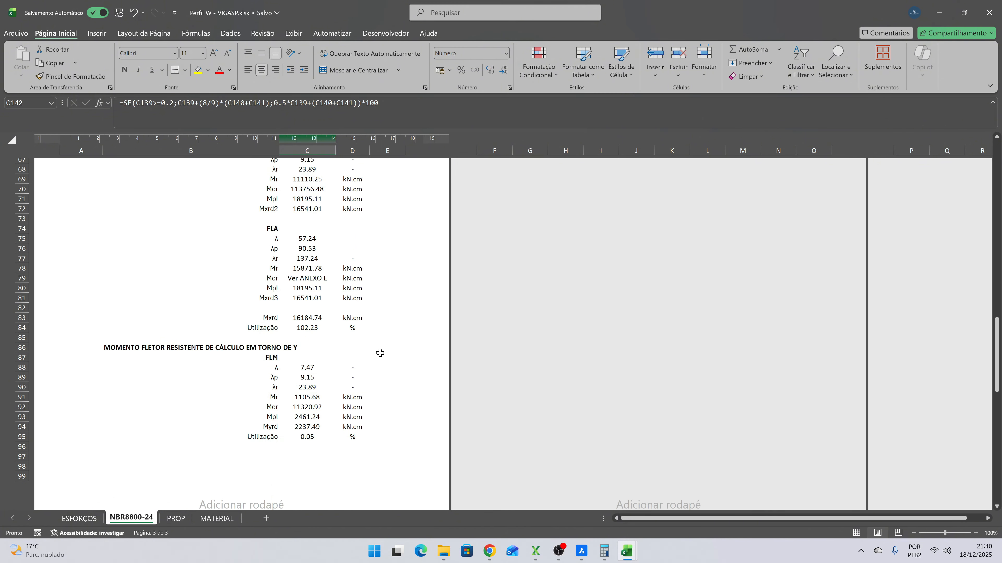
pyautogui.scroll(4, 370, 346)
pyautogui.scroll(17, 370, 347)
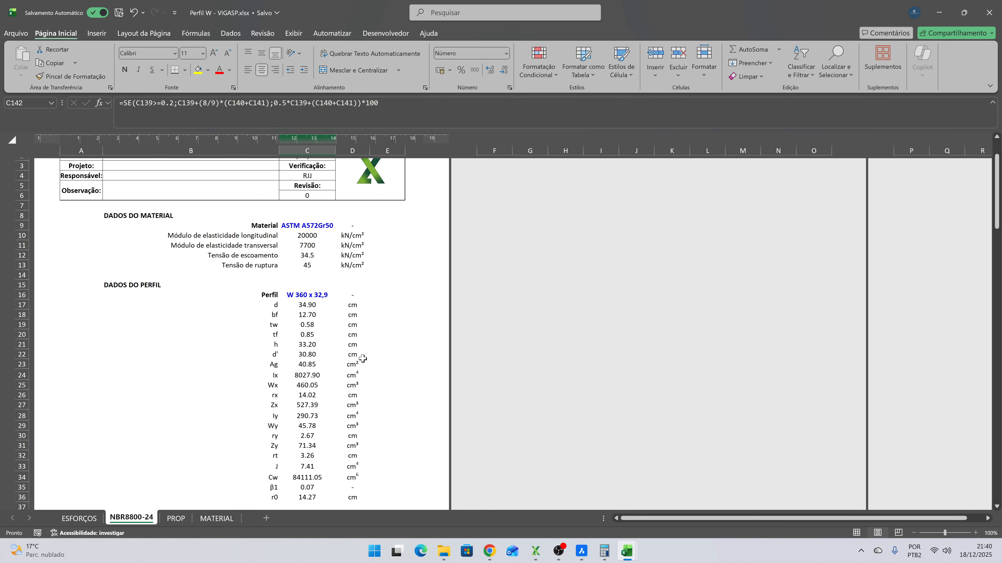
pyautogui.click(332, 295)
pyautogui.click(340, 295)
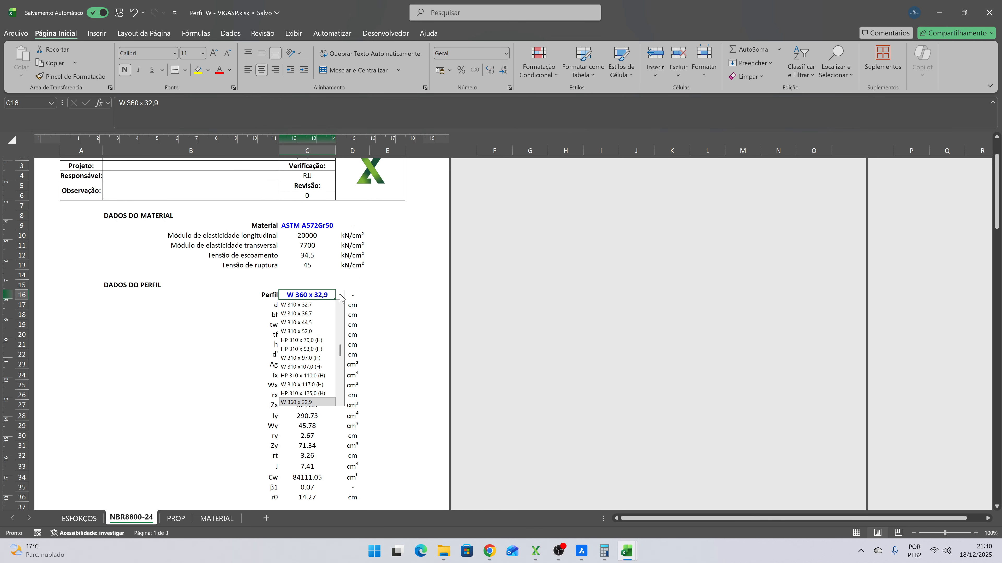
pyautogui.click(363, 282)
# - Compare the FLT, FLM and FLA resisting moments about X in cells C63, C72 and C81 to find which governs
pyautogui.scroll(-15, 364, 295)
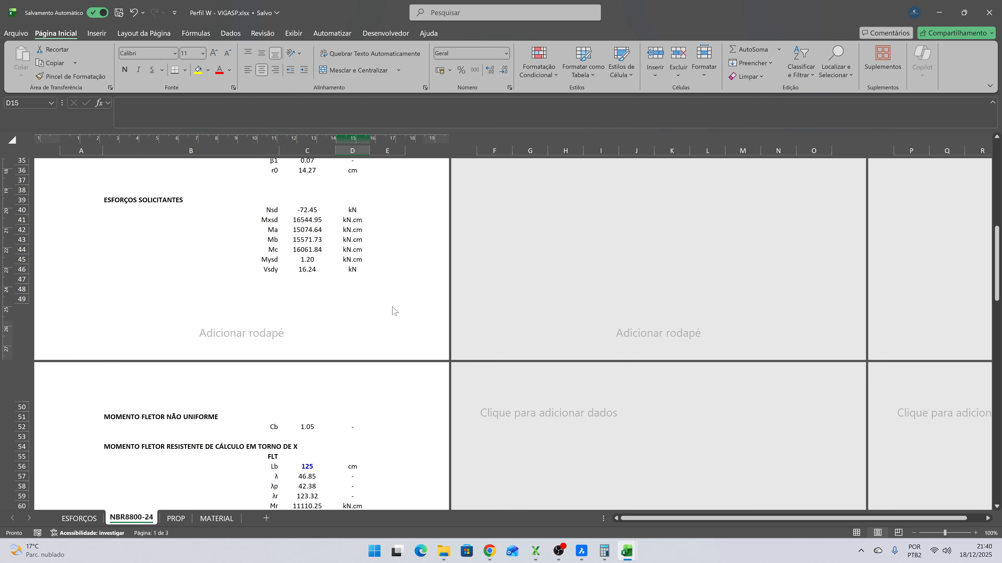
pyautogui.scroll(-6, 393, 311)
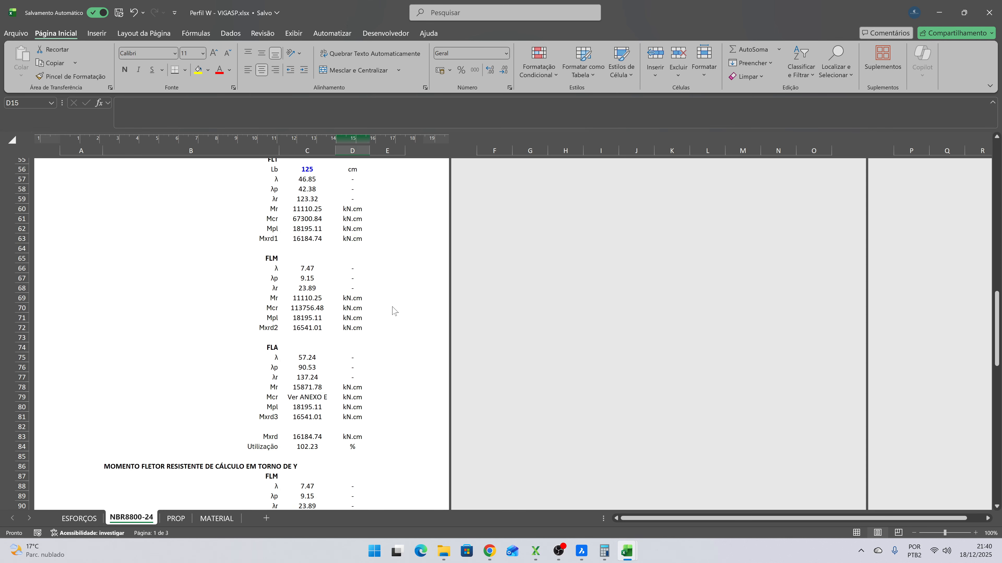
pyautogui.scroll(1, 393, 311)
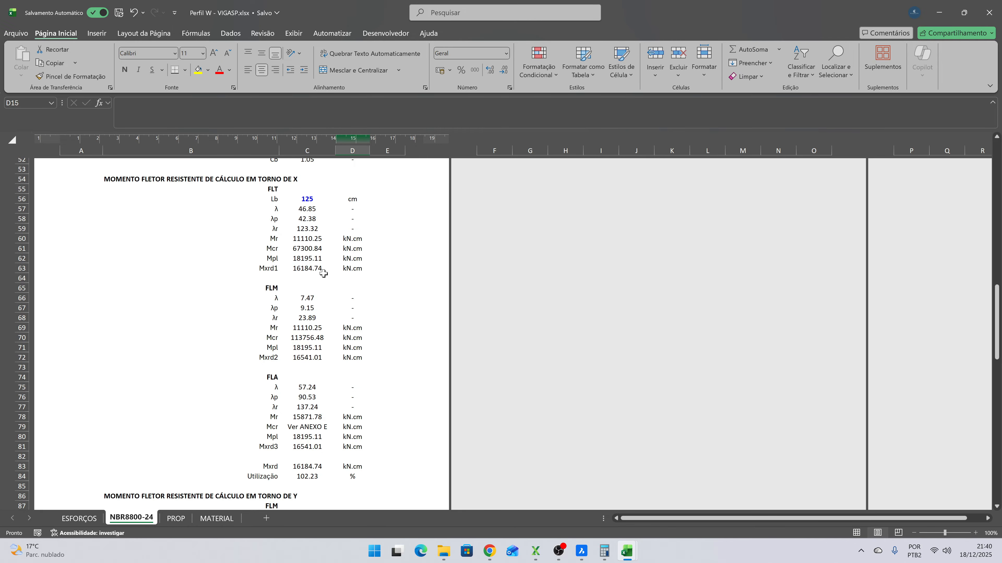
pyautogui.click(315, 269)
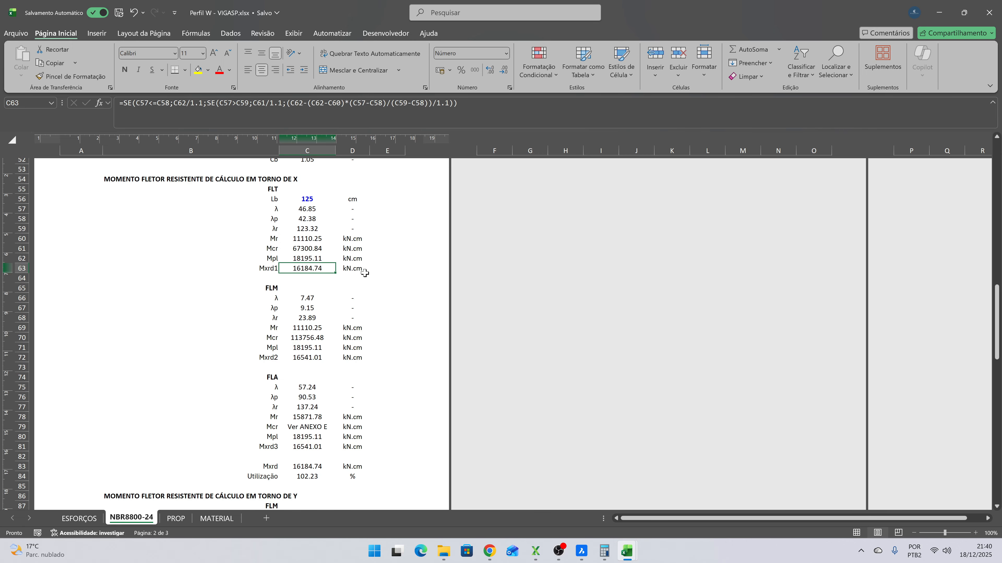
pyautogui.click(316, 358)
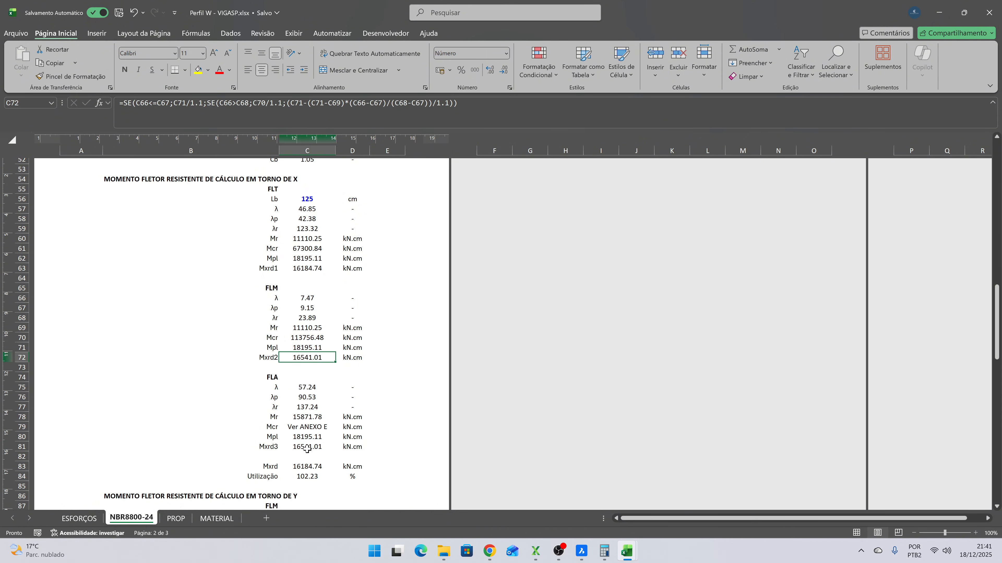
pyautogui.click(307, 450)
pyautogui.click(301, 269)
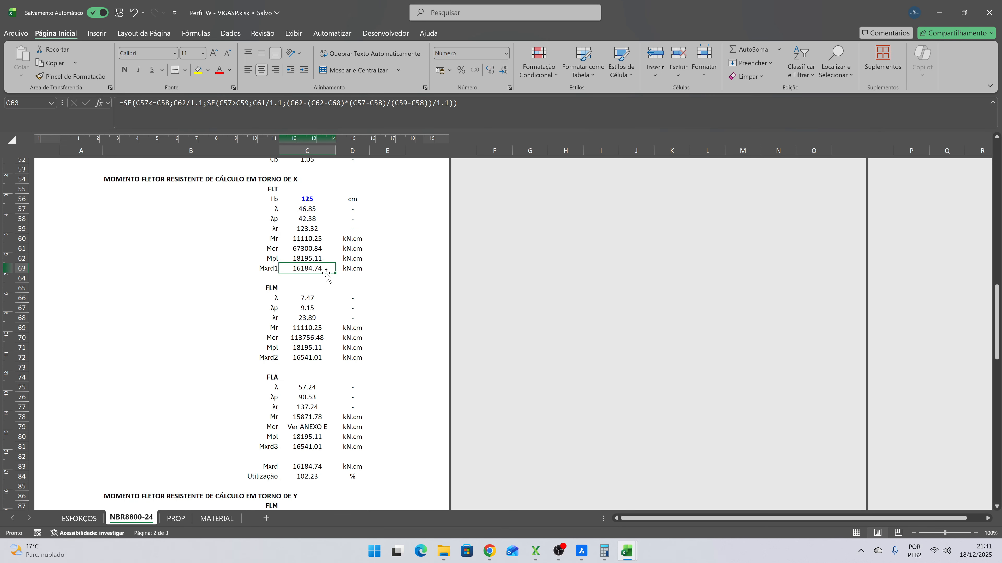
pyautogui.scroll(4, 365, 299)
pyautogui.scroll(-4, 366, 299)
pyautogui.scroll(3, 366, 301)
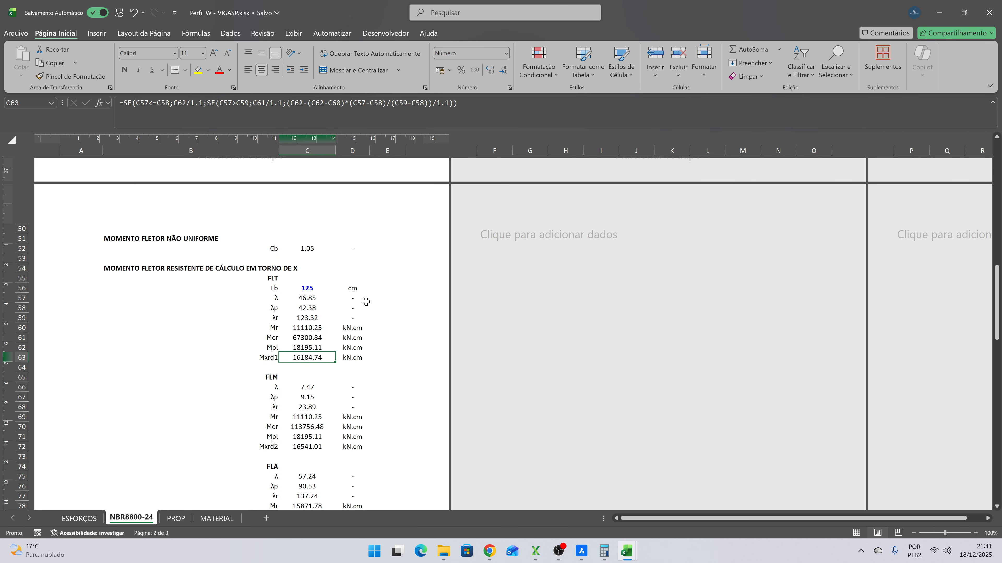
# - Switch to the Tabela de Bitolas PDF in Chrome and look through its W 310 and W 360 rows for an alternative profile
pyautogui.scroll(13, 365, 301)
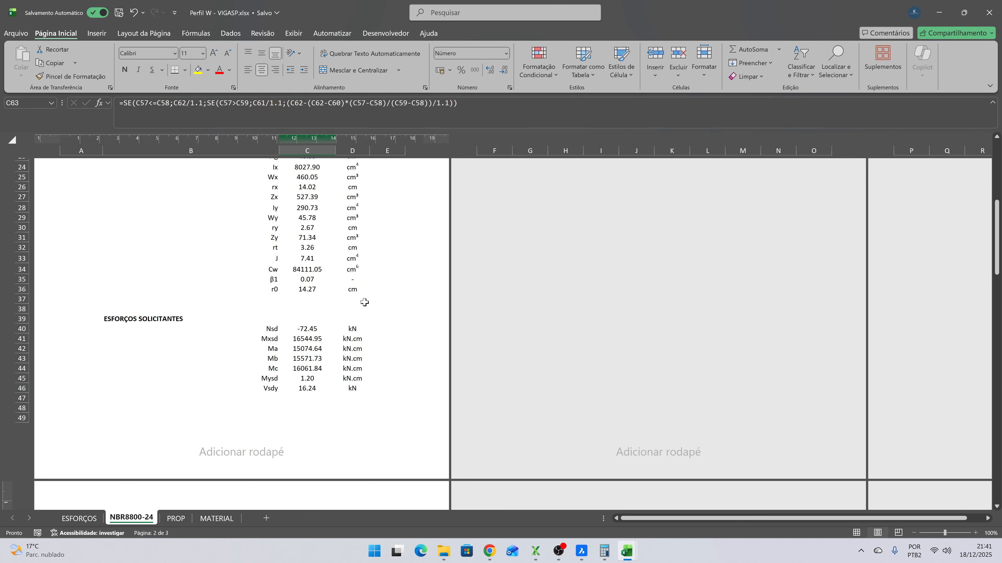
pyautogui.scroll(3, 364, 302)
pyautogui.click(323, 293)
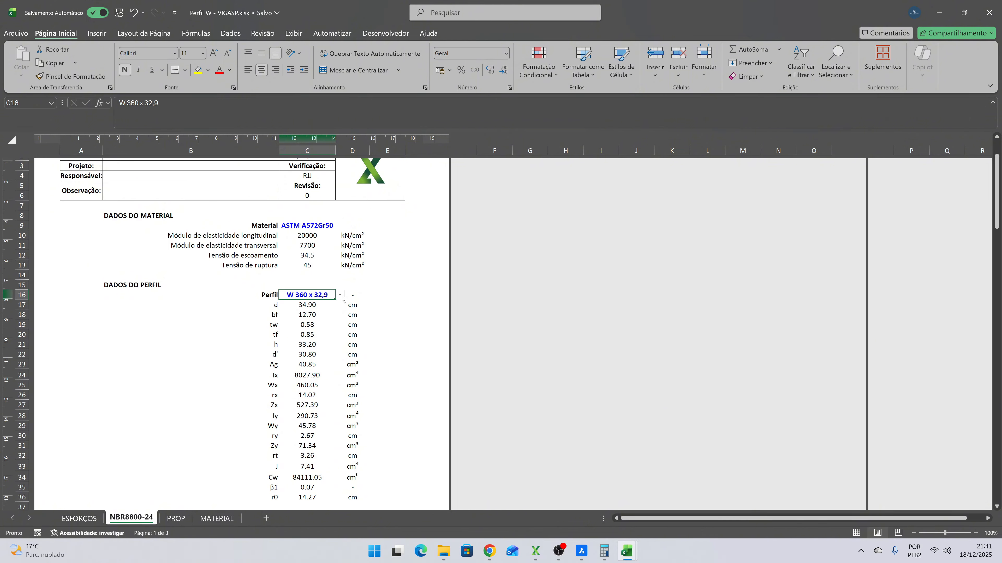
pyautogui.click(340, 295)
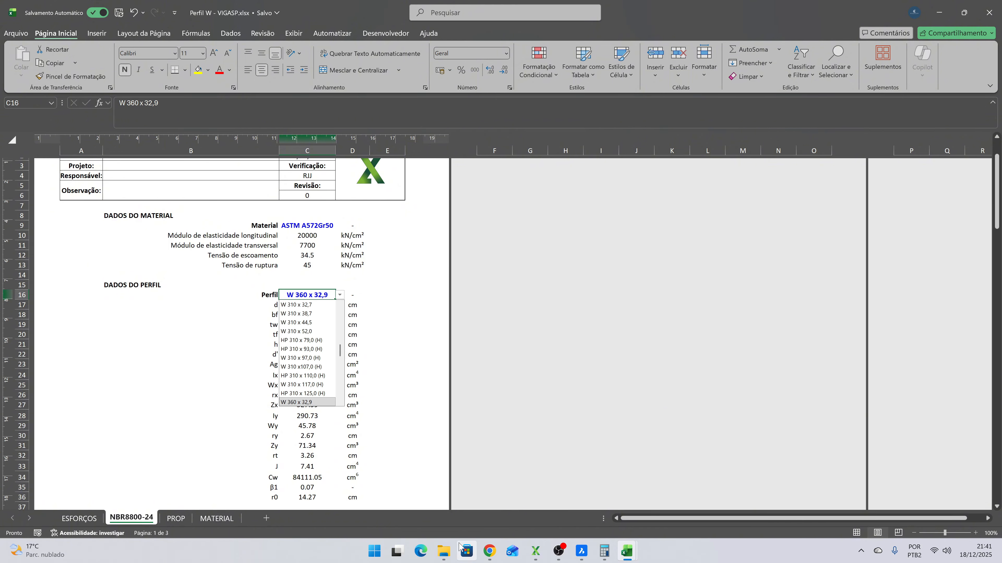
pyautogui.moveTo(450, 553)
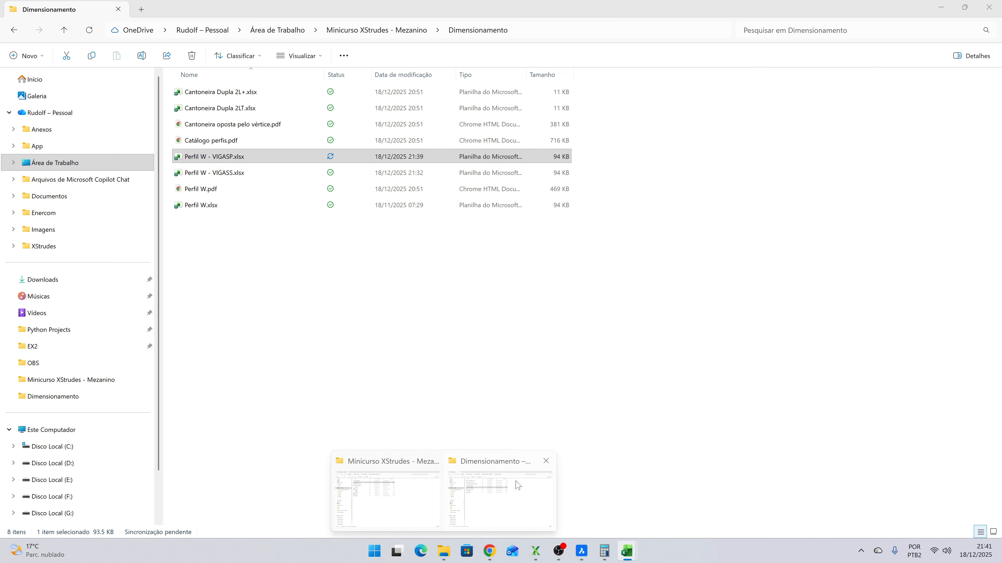
pyautogui.click(520, 489)
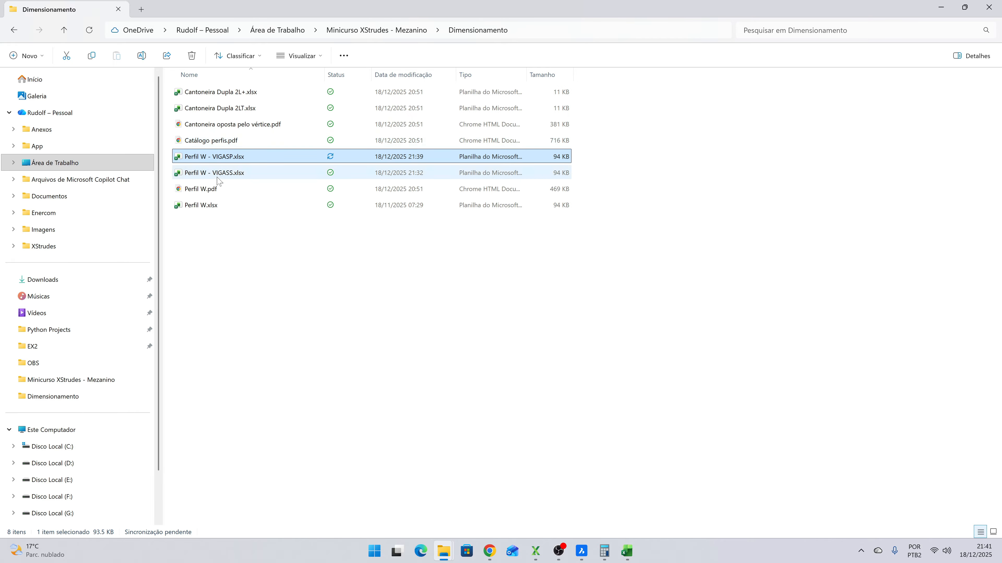
pyautogui.click(490, 551)
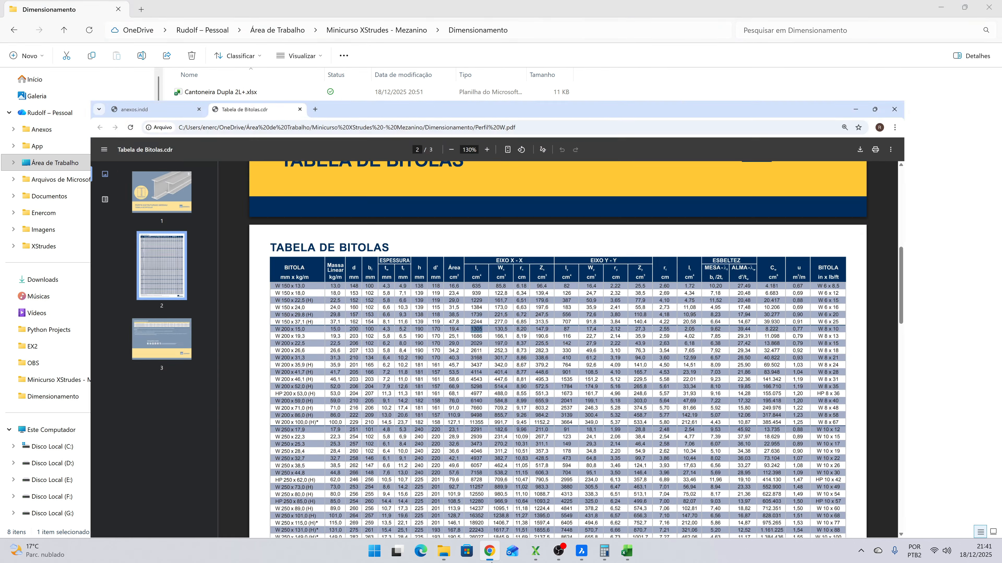
pyautogui.scroll(-6, 575, 306)
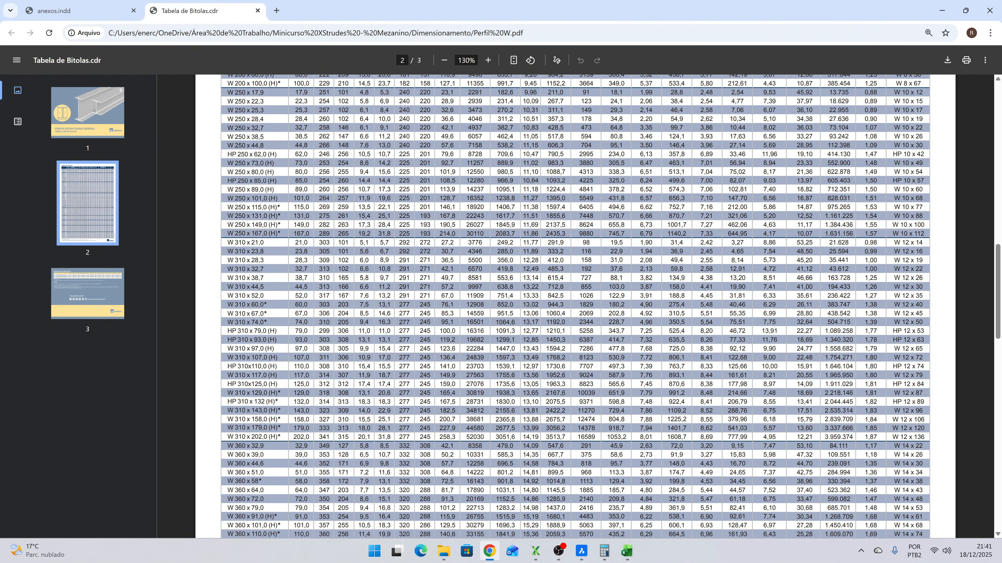
pyautogui.scroll(4, 575, 307)
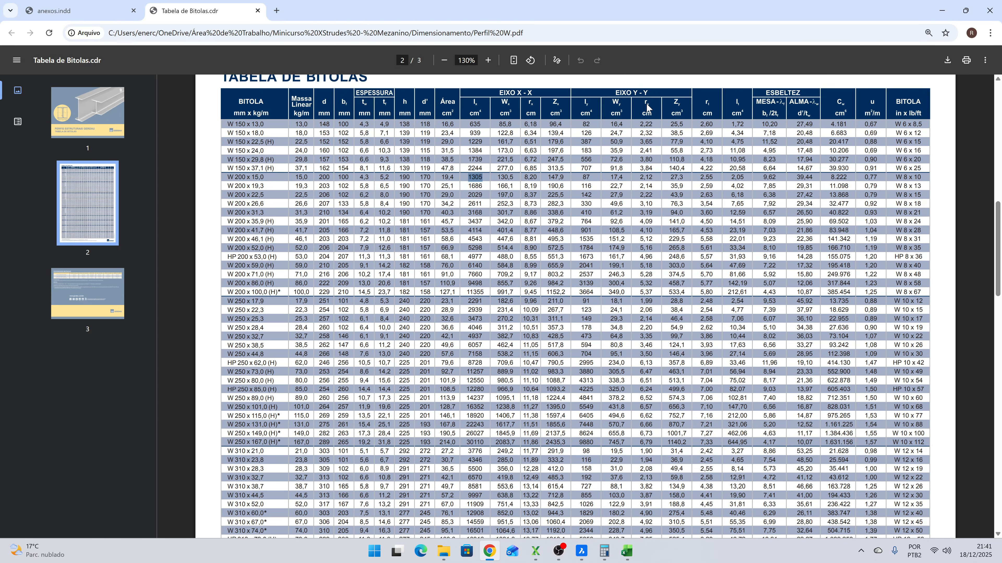
pyautogui.scroll(-6, 575, 307)
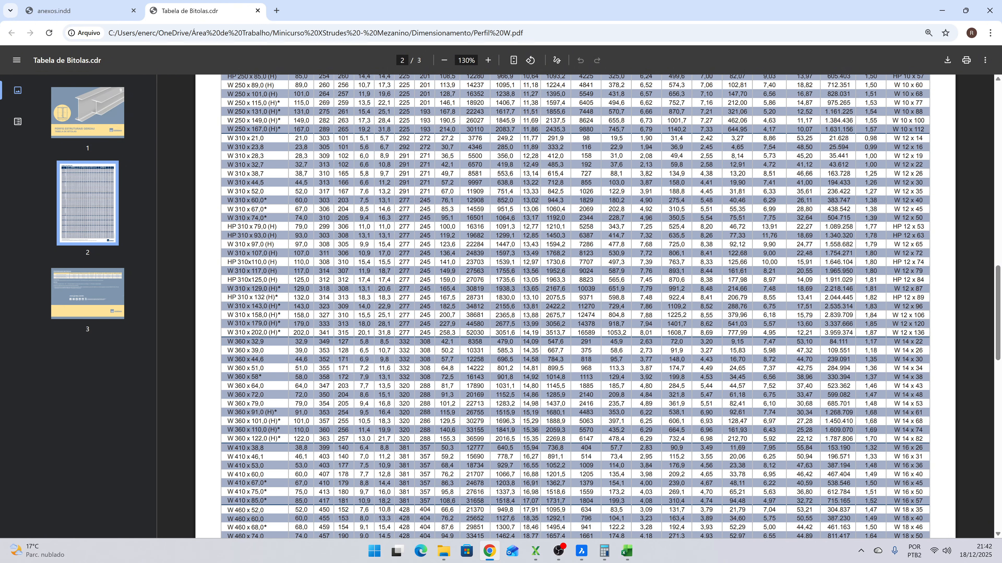
# - Compare Ix and the Y-axis radius of gyration of W 310 x 38,7 with the lightest W 360 profiles in the table
pyautogui.doubleClick(646, 351)
pyautogui.moveTo(652, 174); pyautogui.dragTo(639, 174)
pyautogui.moveTo(264, 173); pyautogui.dragTo(227, 174)
pyautogui.doubleClick(475, 174)
pyautogui.doubleClick(475, 342)
pyautogui.doubleClick(474, 174)
pyautogui.moveTo(640, 174); pyautogui.dragTo(649, 173)
pyautogui.doubleClick(649, 174)
# - Return to Perfil W - VIGASP.xlsx in Excel and set the Perfil in cell C16 to W 310 x 38,7
pyautogui.hotkey('alt', 'Tab')
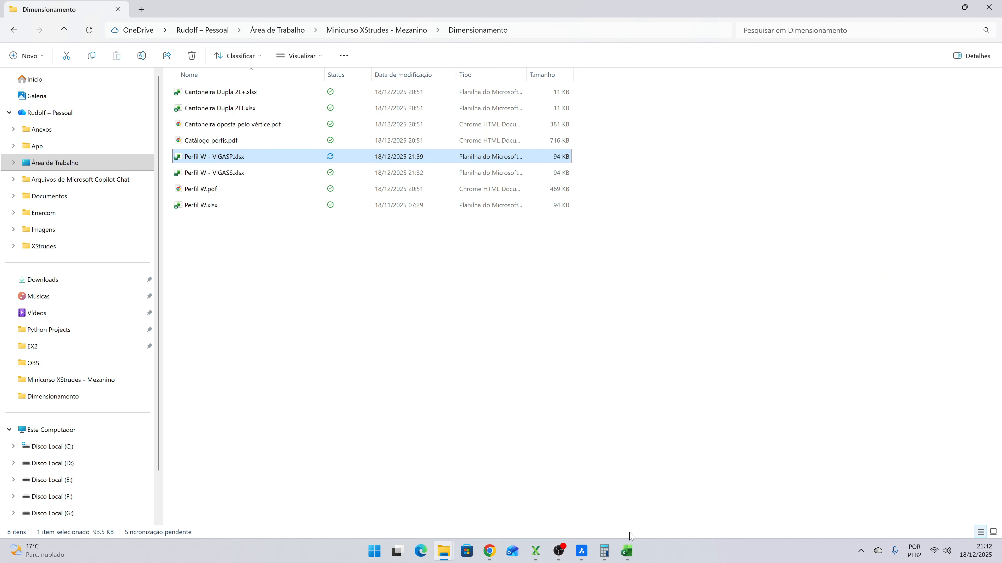
pyautogui.moveTo(627, 551)
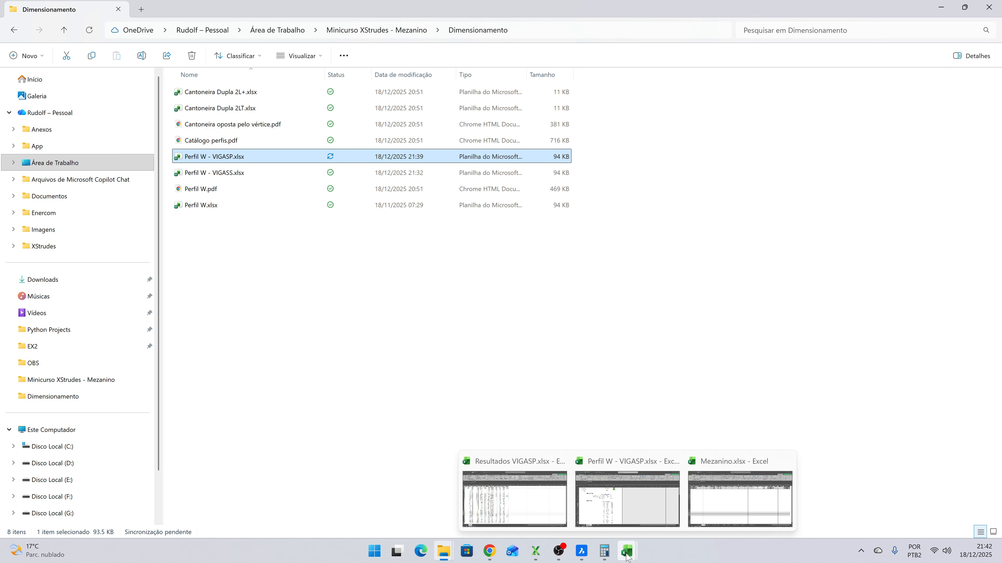
pyautogui.click(631, 491)
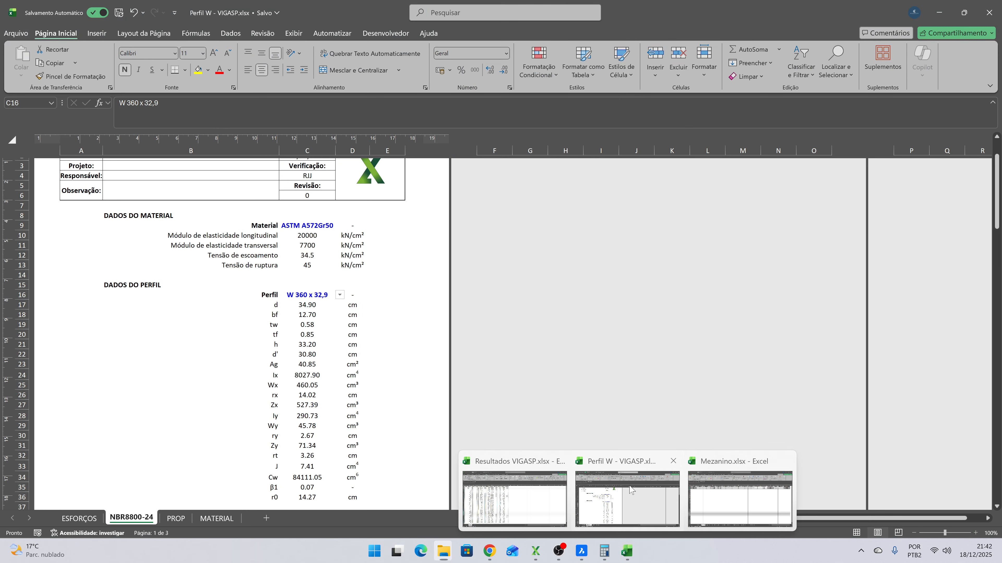
pyautogui.click(340, 296)
pyautogui.scroll(1, 323, 340)
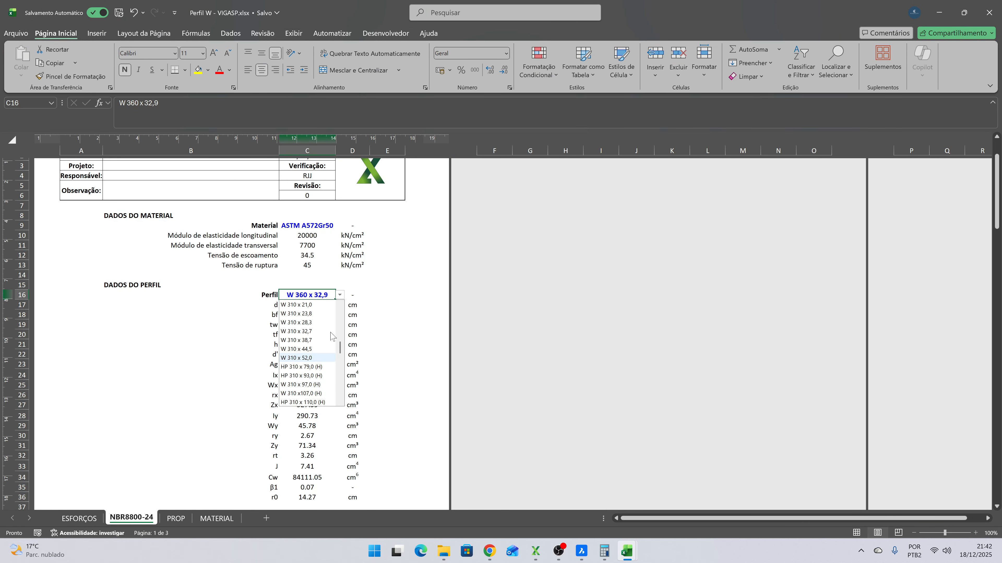
pyautogui.click(323, 340)
# - Check the bending utilization about X in cell C84, then the FLT slenderness in C57 and resisting moment Mxrd1 in C63
pyautogui.scroll(-6, 375, 311)
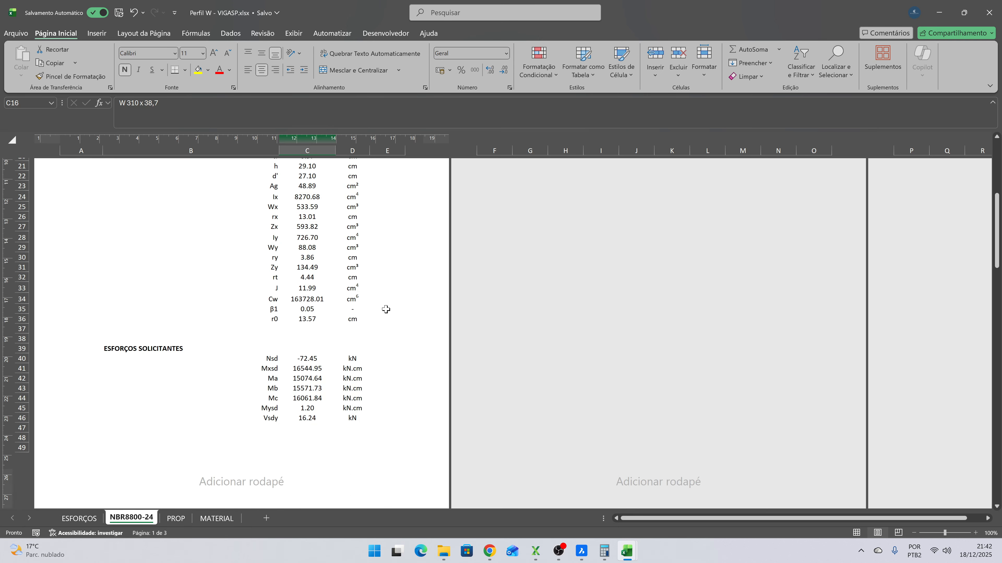
pyautogui.scroll(-10, 387, 308)
pyautogui.scroll(-2, 386, 310)
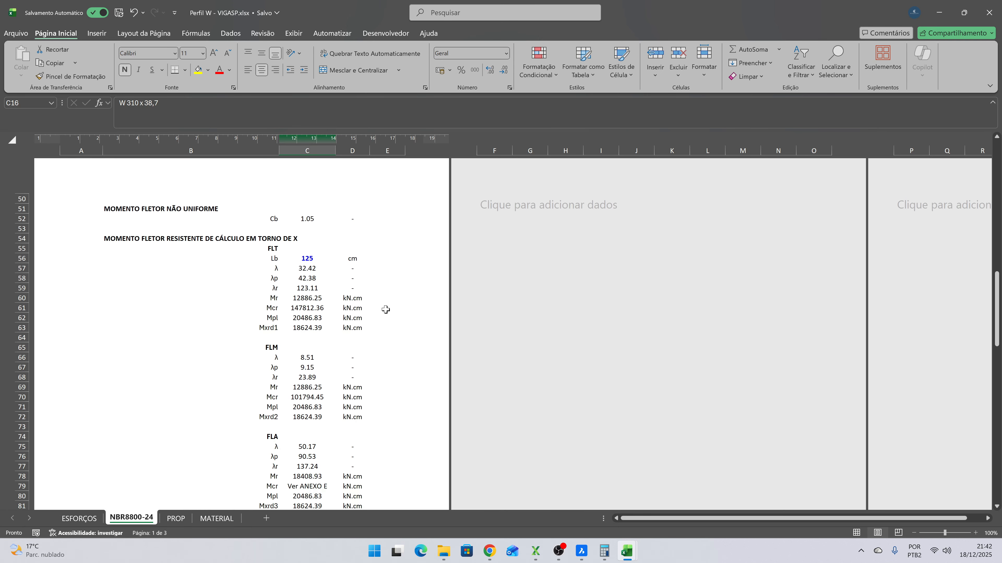
pyautogui.scroll(-3, 385, 310)
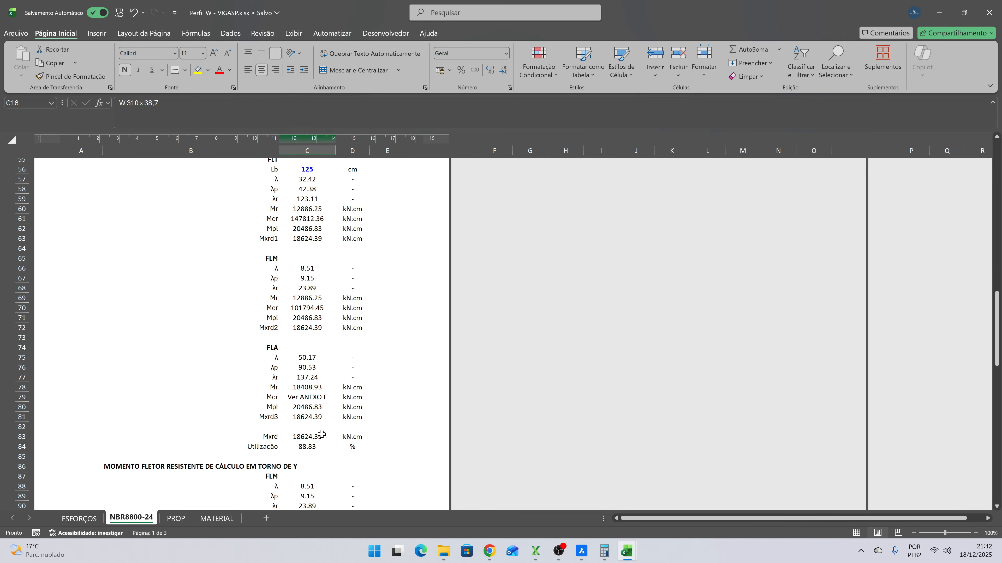
pyautogui.click(313, 445)
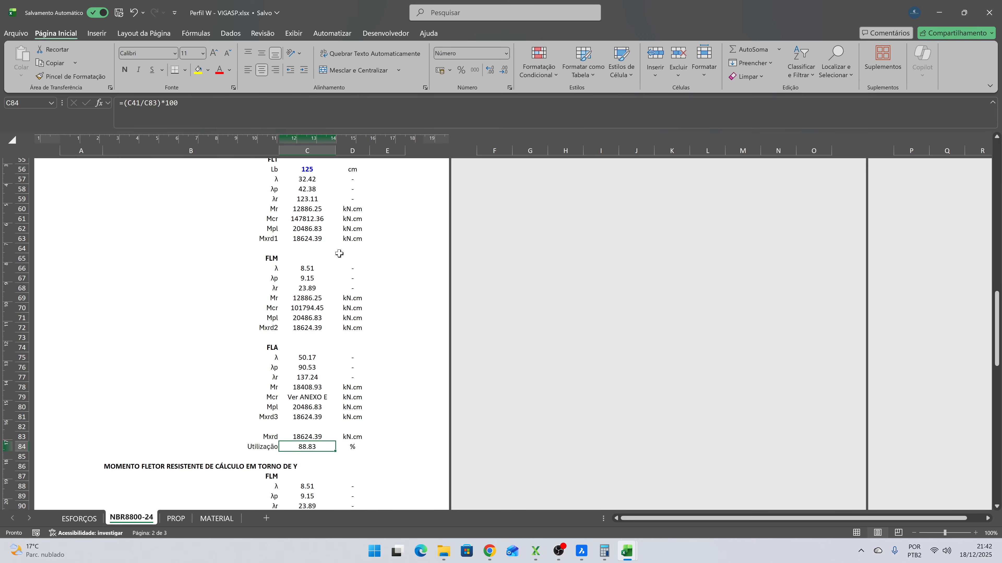
pyautogui.scroll(4, 340, 274)
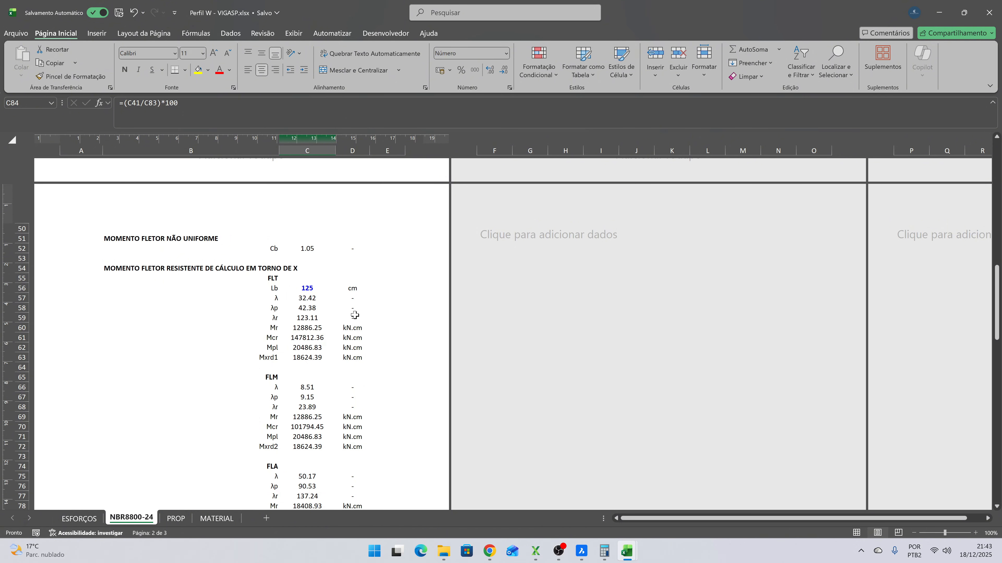
pyautogui.click(312, 303)
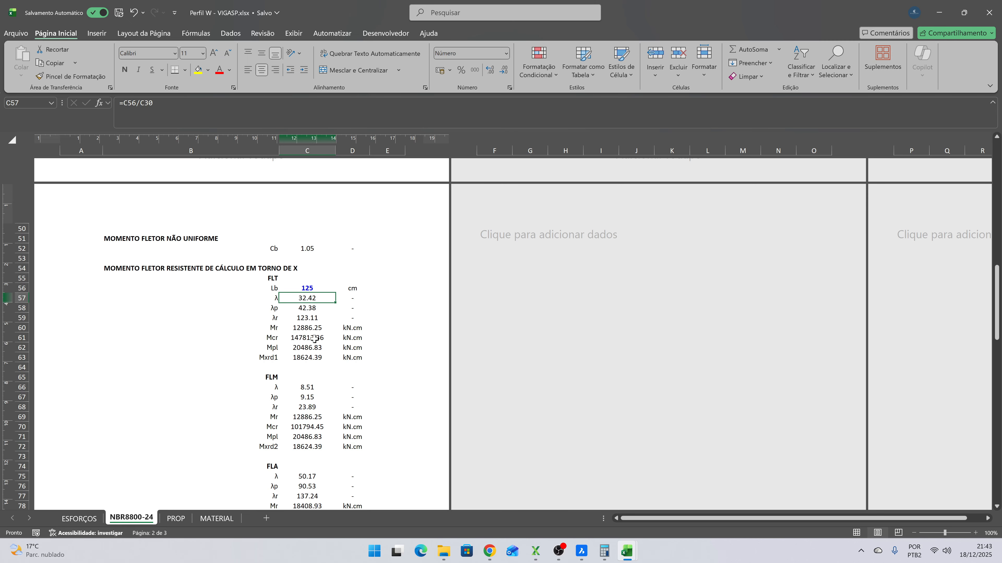
pyautogui.click(318, 356)
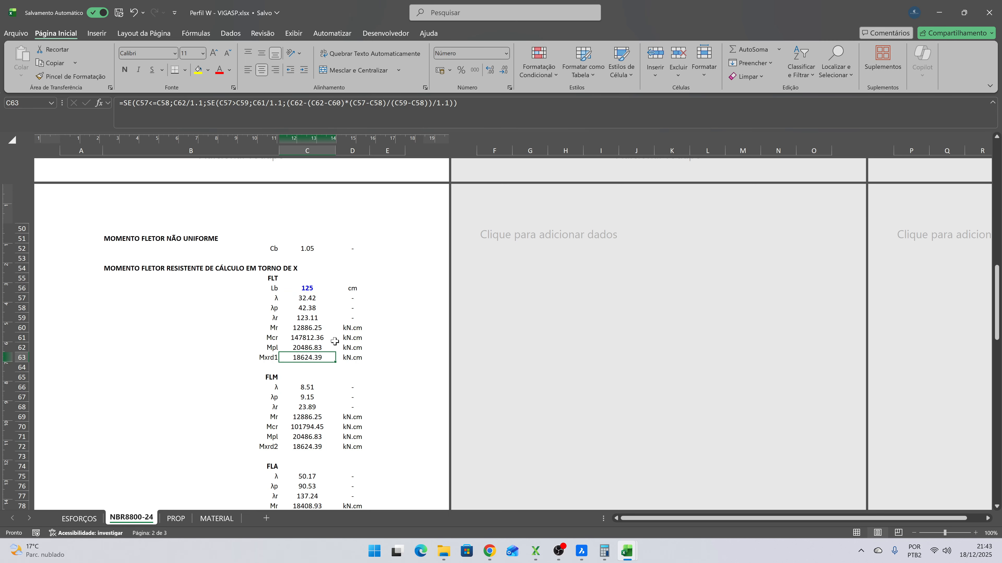
pyautogui.scroll(-3, 334, 341)
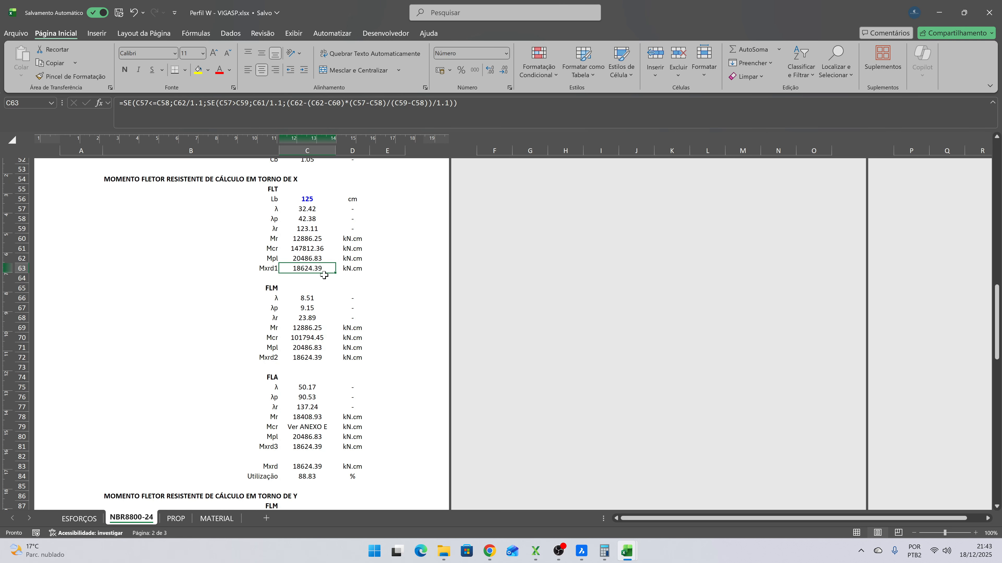
# - Review the utilizations for bending about X and Y, shear, axial compression and combined forces with the new profile
pyautogui.scroll(-8, 323, 275)
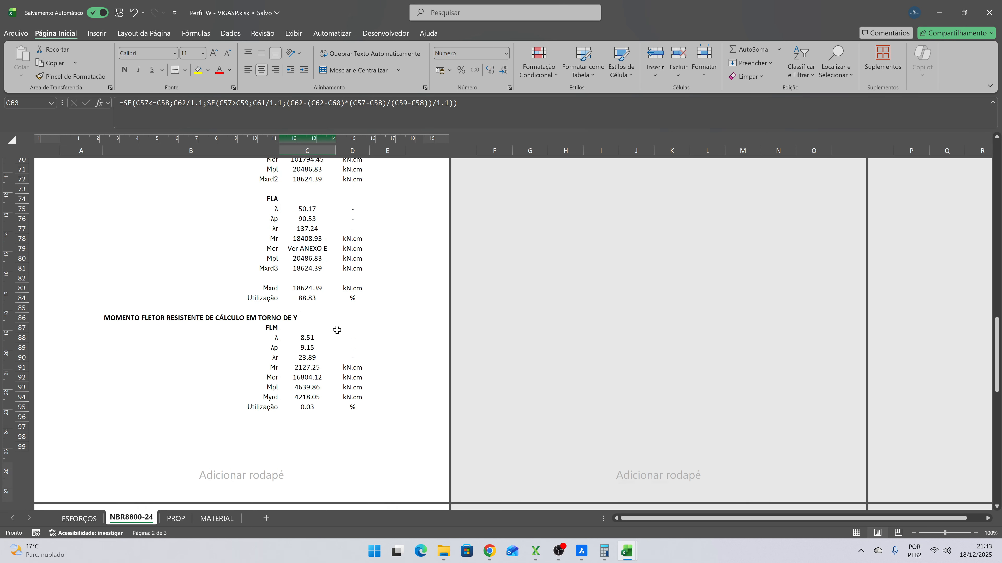
pyautogui.click(311, 239)
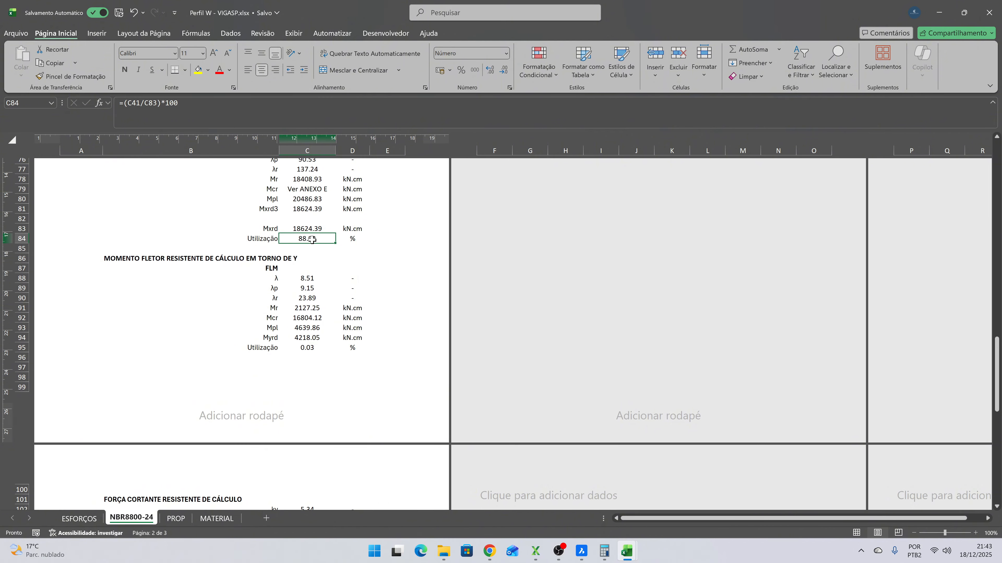
pyautogui.scroll(-3, 324, 276)
pyautogui.scroll(-7, 323, 276)
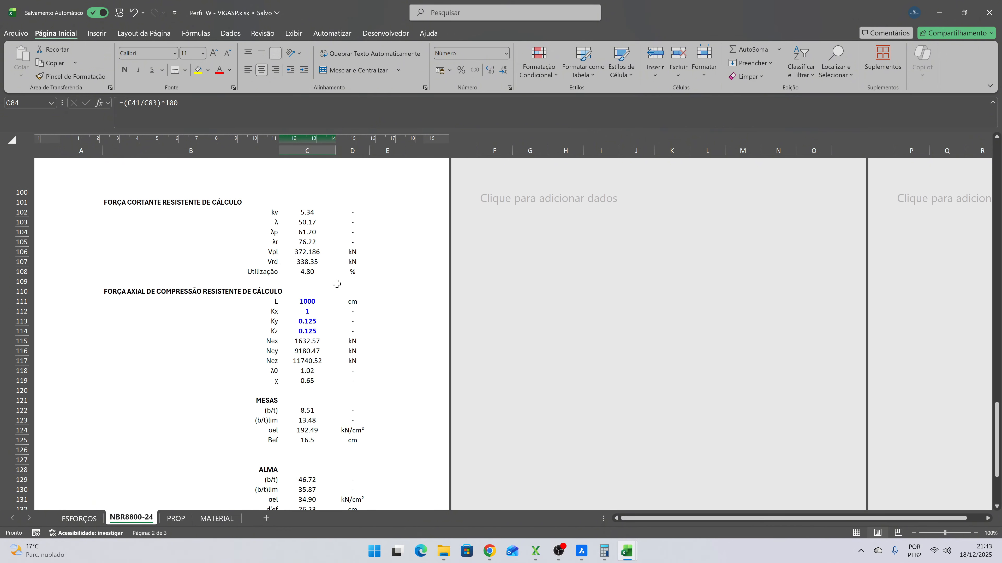
pyautogui.click(317, 271)
pyautogui.scroll(-3, 348, 277)
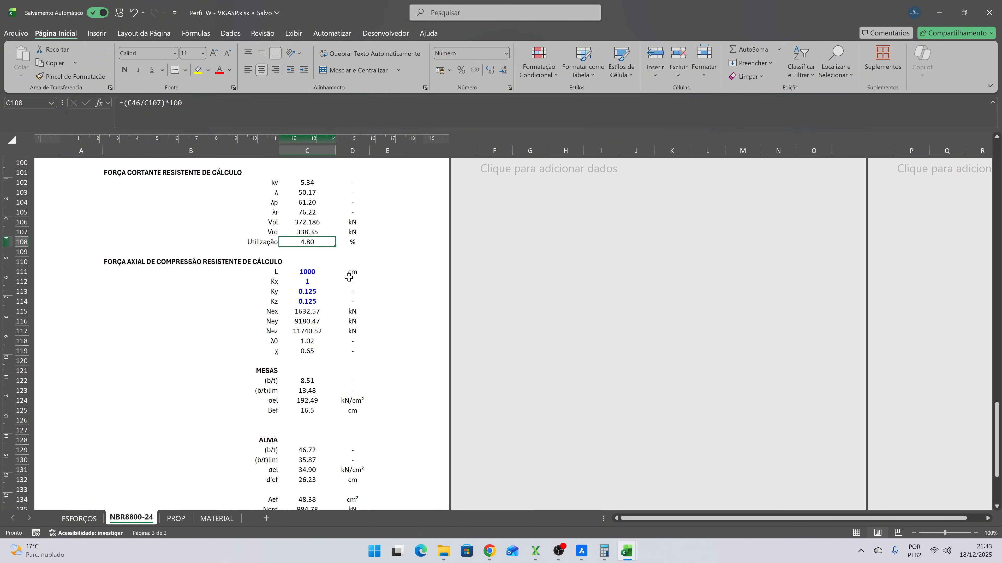
pyautogui.scroll(-3, 348, 279)
pyautogui.scroll(-3, 316, 368)
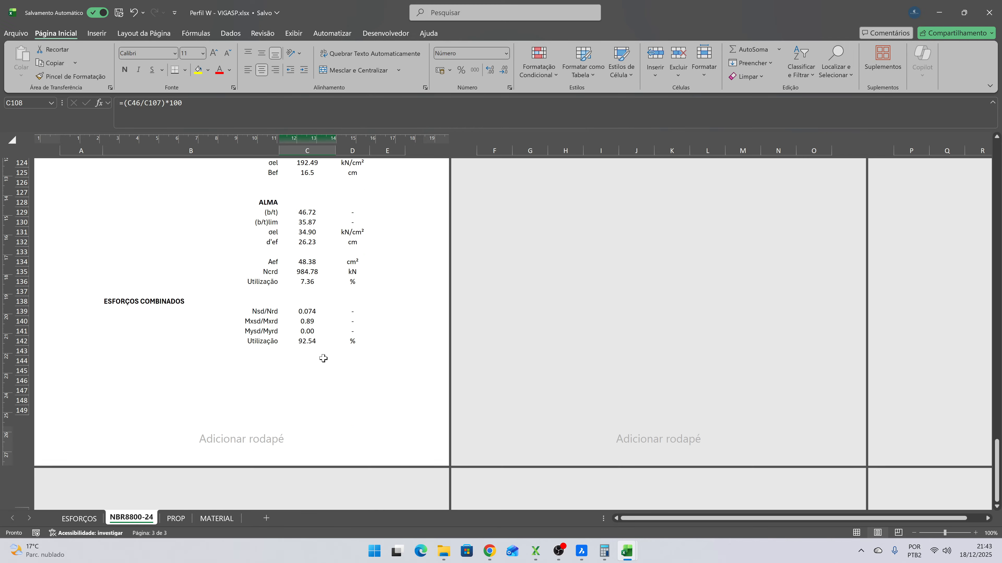
# - Check the combined-forces utilization in C142, then review the NBR8800-24 results back up to the profile data
pyautogui.click(313, 341)
pyautogui.scroll(8, 354, 307)
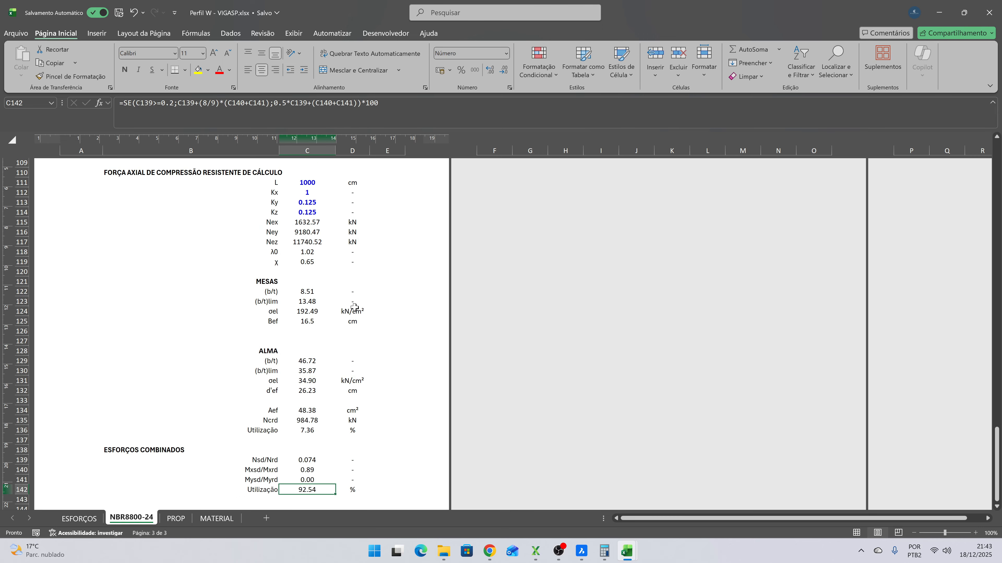
pyautogui.scroll(15, 354, 308)
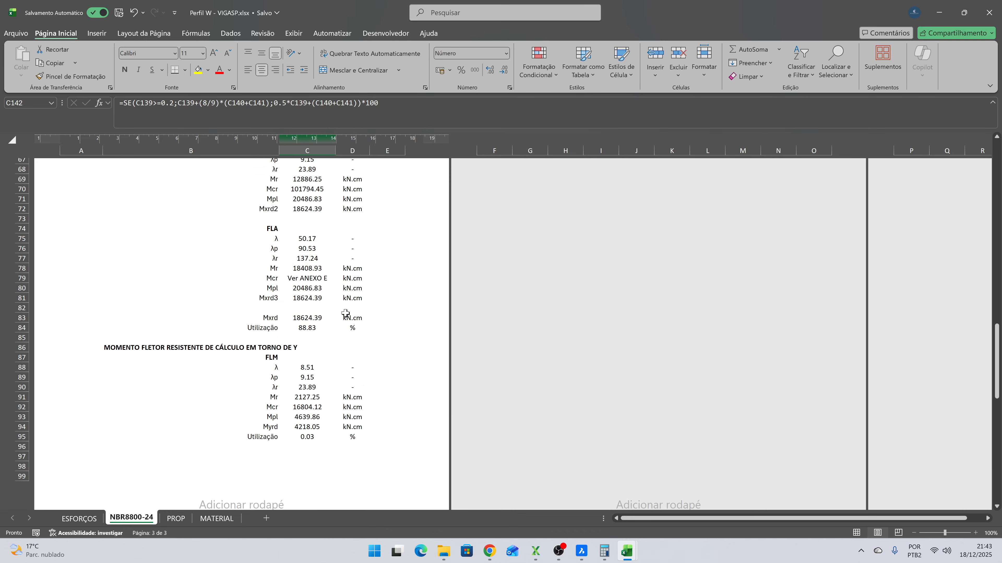
pyautogui.scroll(15, 345, 313)
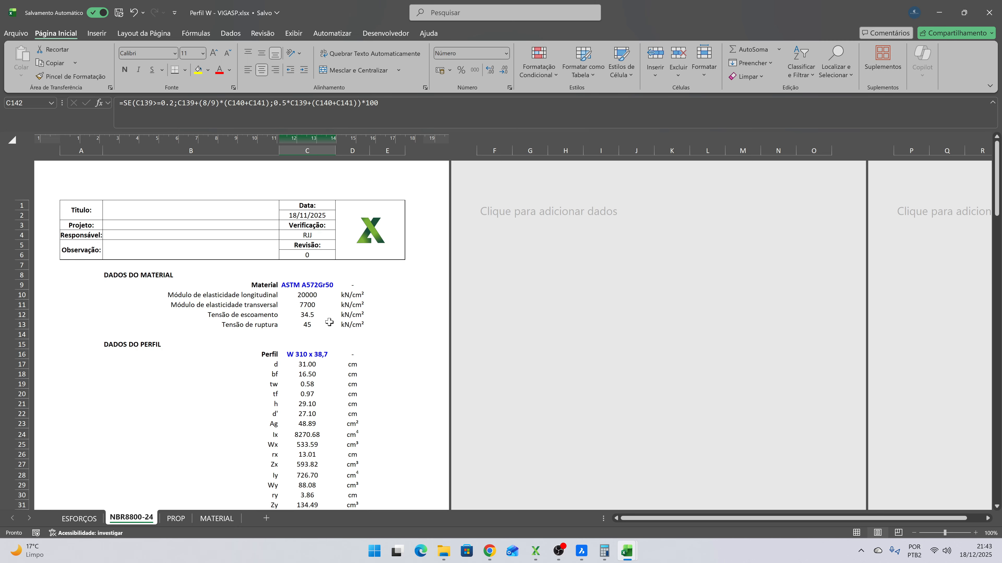
# - Switch to Mezanino.xlsx and set the section of VIGASP frames 33 and 35 to W 310 x 38,7
pyautogui.moveTo(627, 551)
pyautogui.click(739, 482)
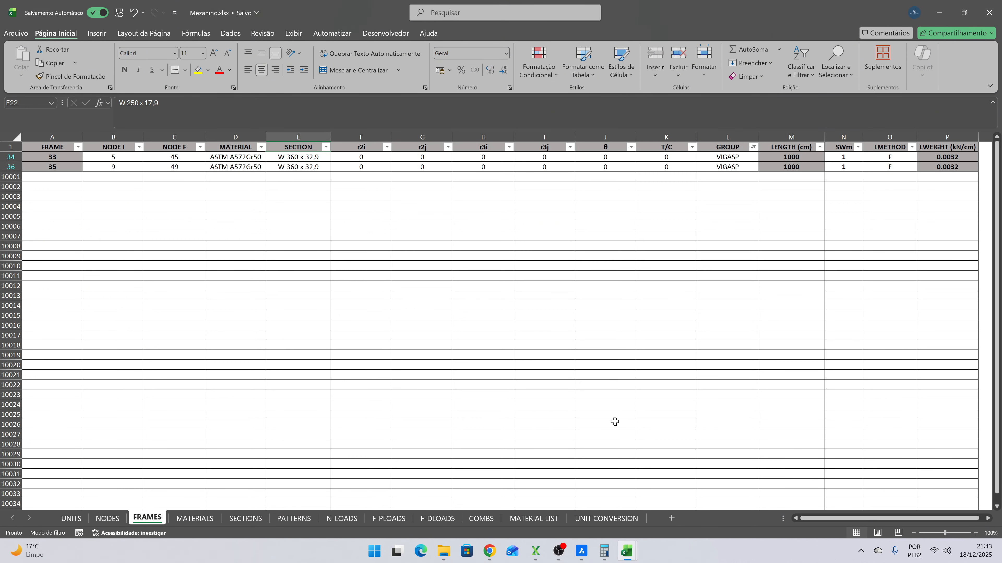
pyautogui.click(318, 158)
pyautogui.click(335, 157)
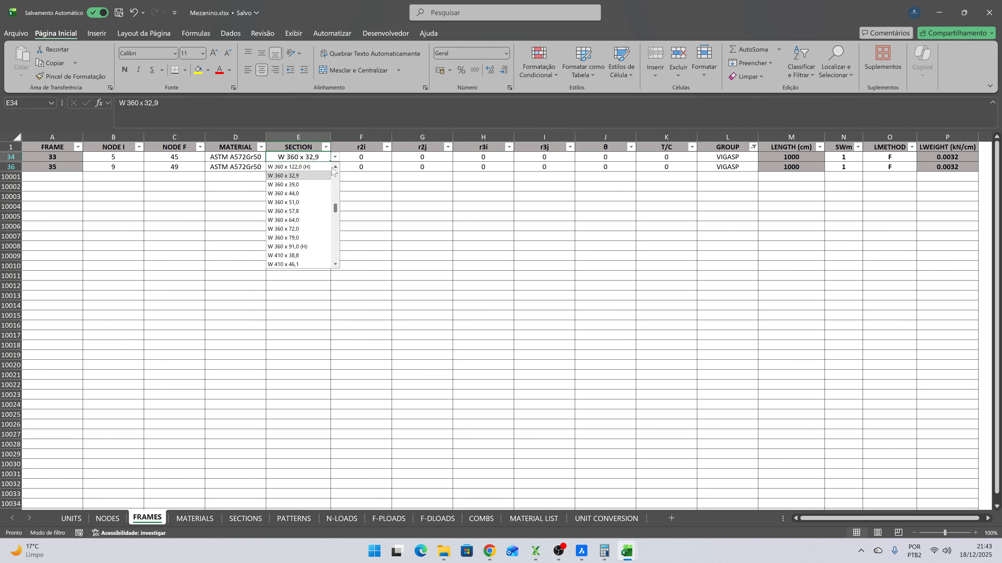
pyautogui.scroll(7, 332, 168)
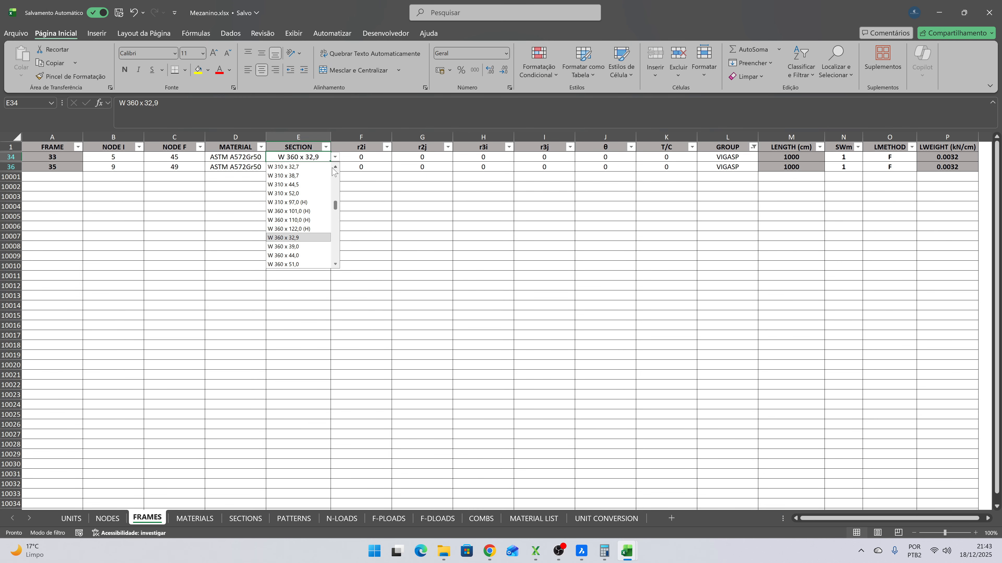
pyautogui.click(307, 175)
pyautogui.hotkey('ctrl', 'c')
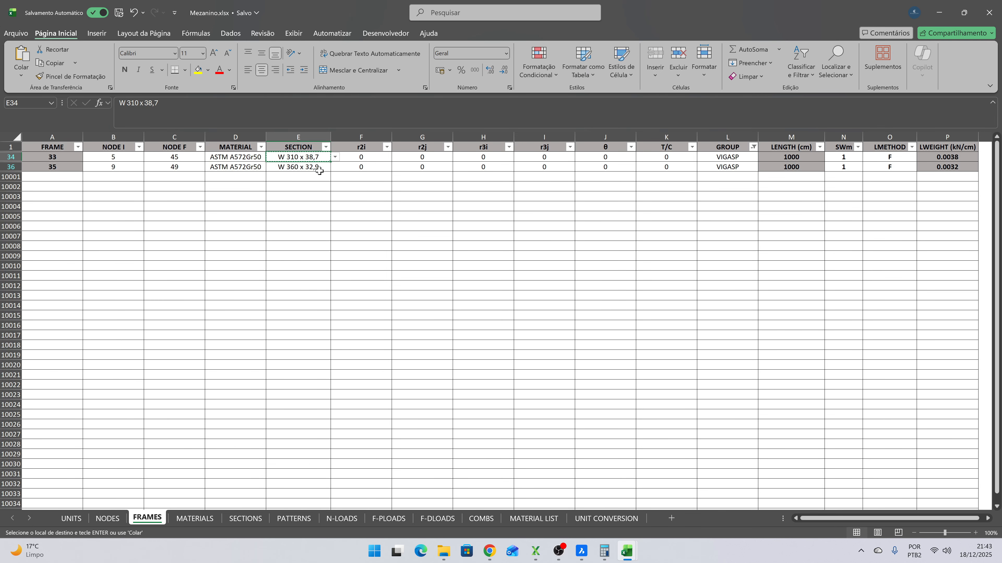
pyautogui.click(319, 168)
pyautogui.press('Return')
pyautogui.click(320, 196)
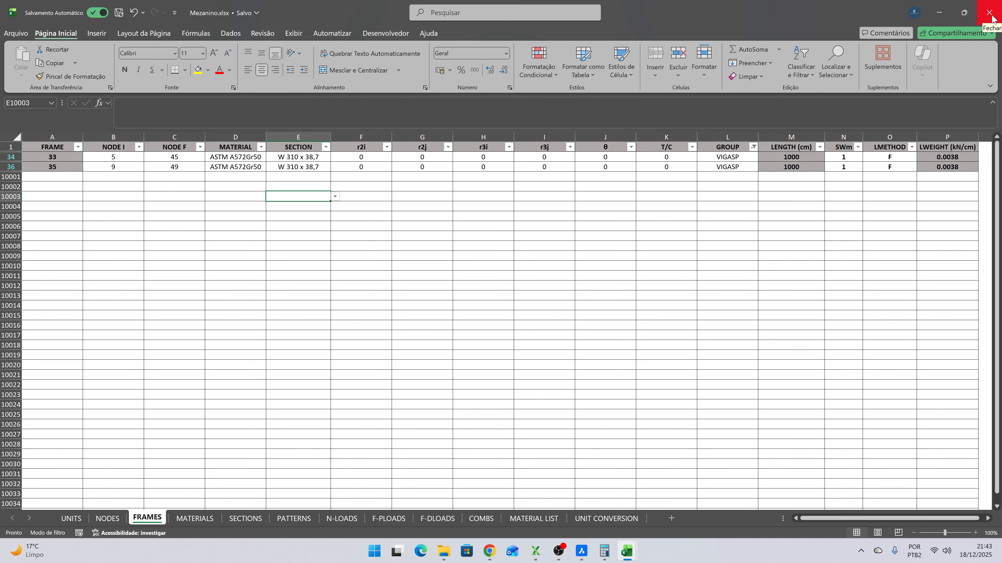
# - Close the Mezanino and Perfil W - VIGASP workbooks, and save and close Resultados VIGASP.xlsx
pyautogui.click(991, 18)
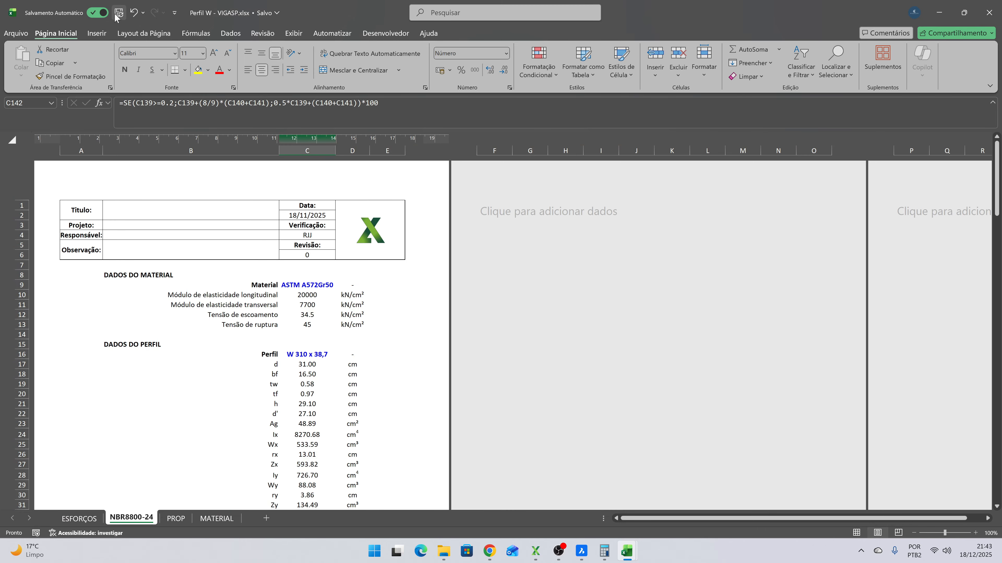
pyautogui.click(990, 12)
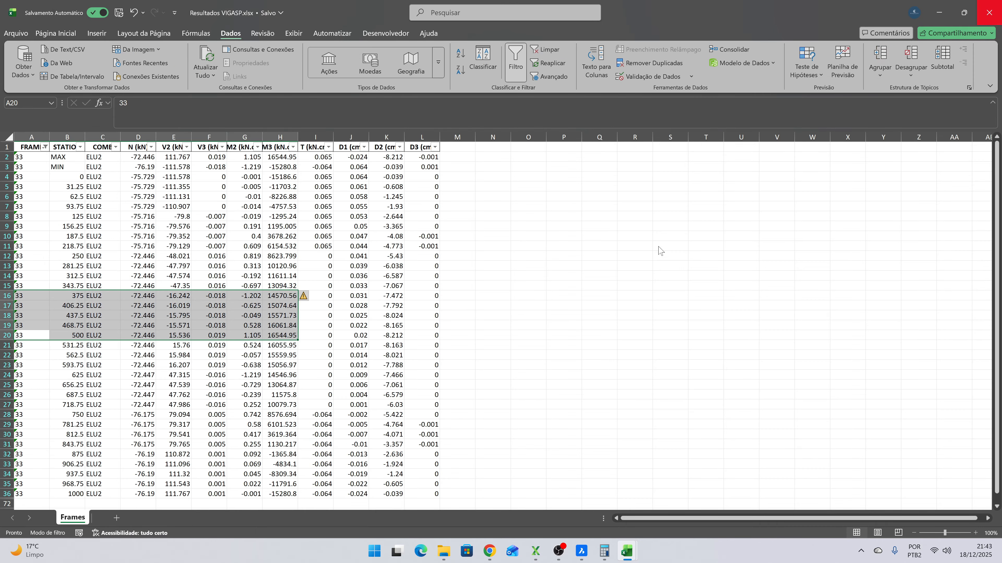
pyautogui.click(528, 335)
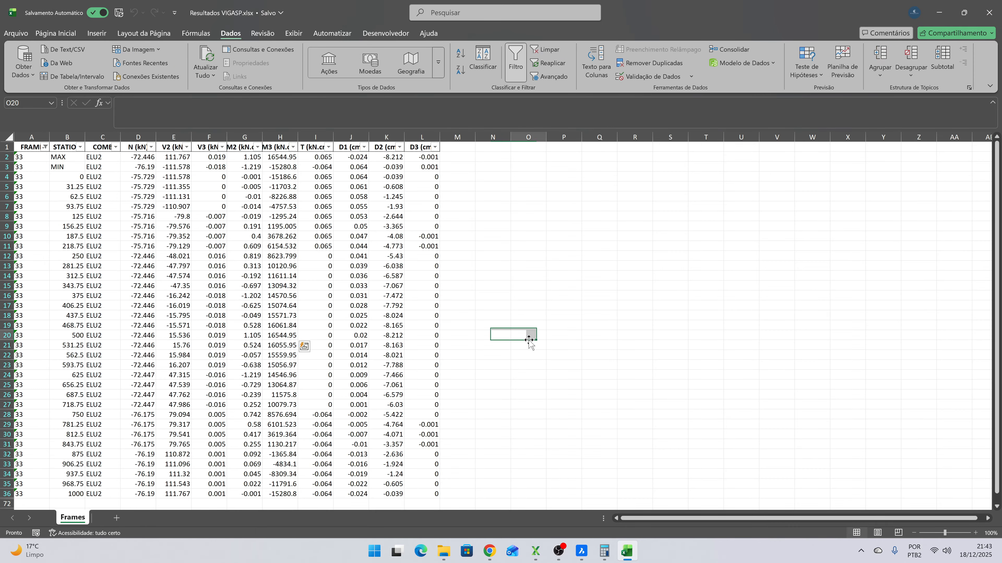
pyautogui.click(120, 13)
pyautogui.click(989, 13)
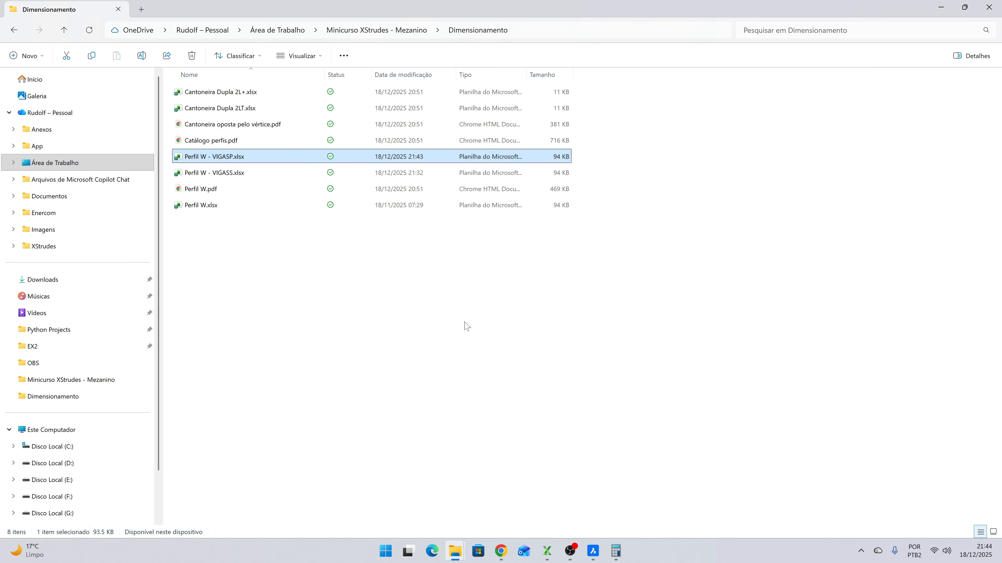
# - Switch to XStrudes, reload the Mezanino.xlsx model and close the ELS1 deformed shape view
pyautogui.click(549, 551)
pyautogui.click(598, 415)
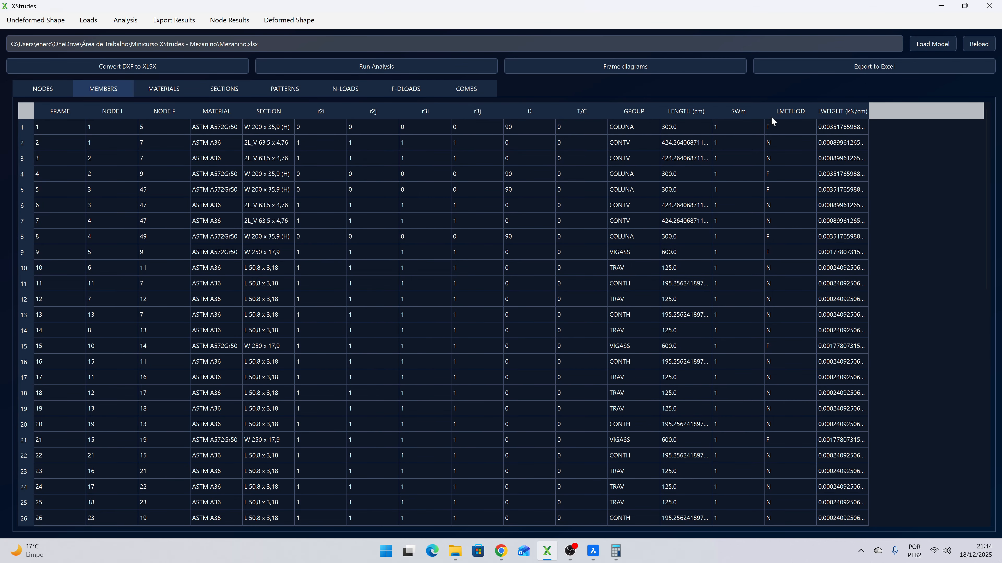
pyautogui.click(980, 44)
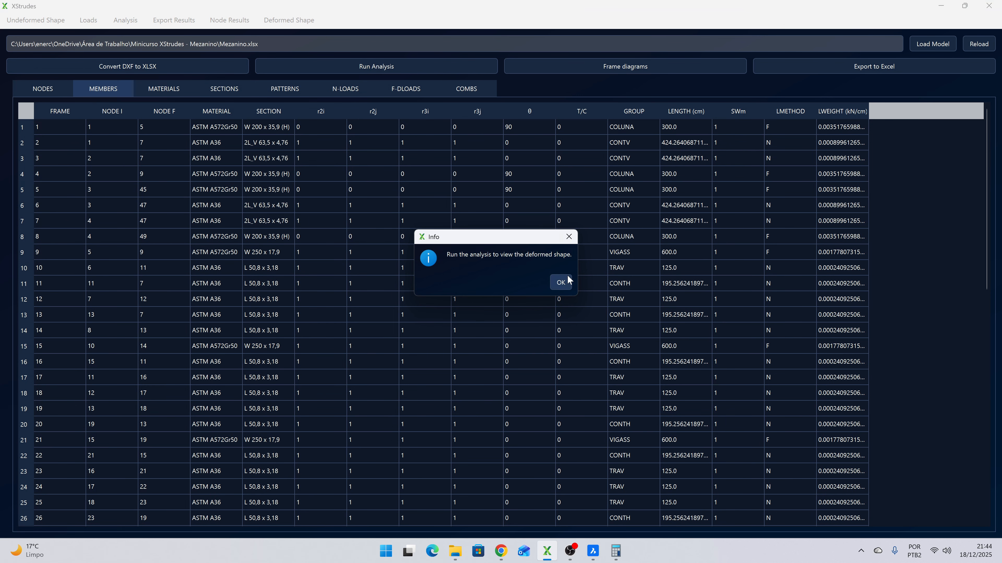
pyautogui.click(567, 281)
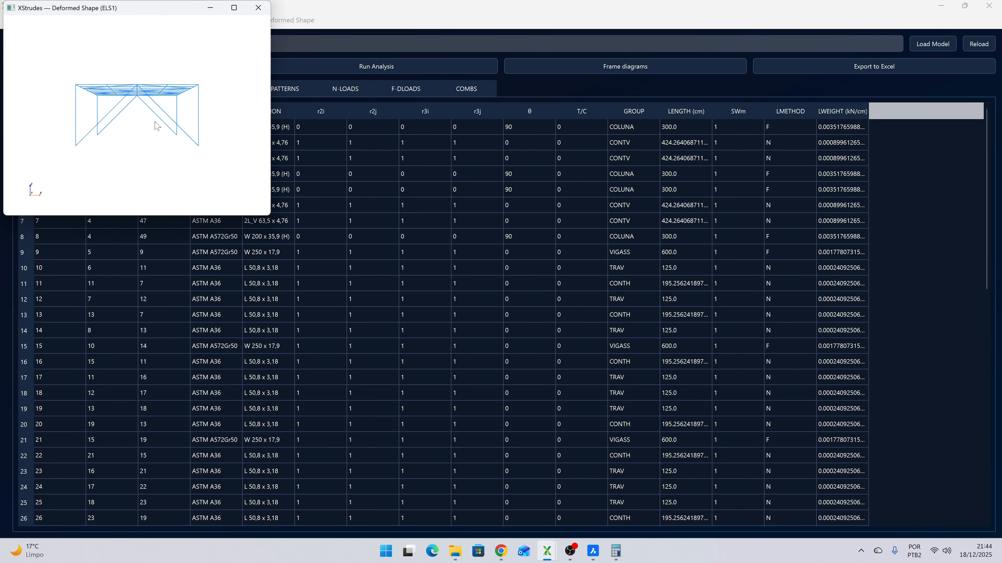
pyautogui.click(255, 11)
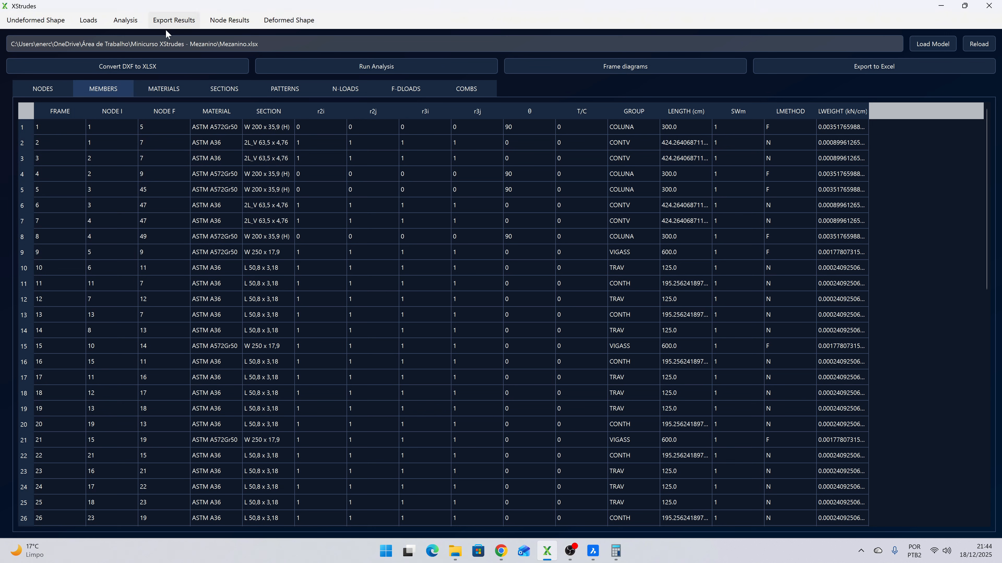
# - Run a Linear analysis of the reloaded model and close the analysis parameters
pyautogui.click(127, 21)
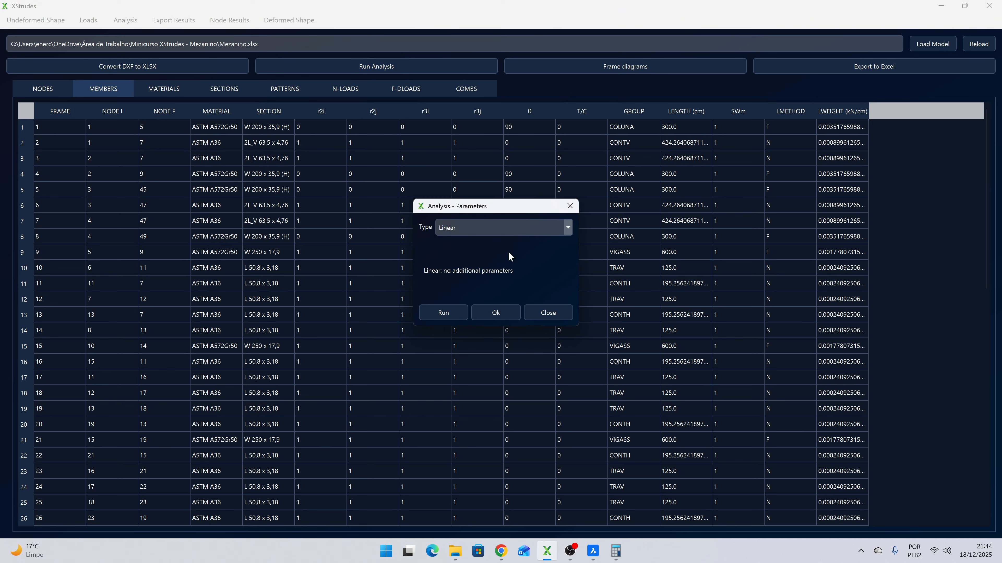
pyautogui.click(444, 310)
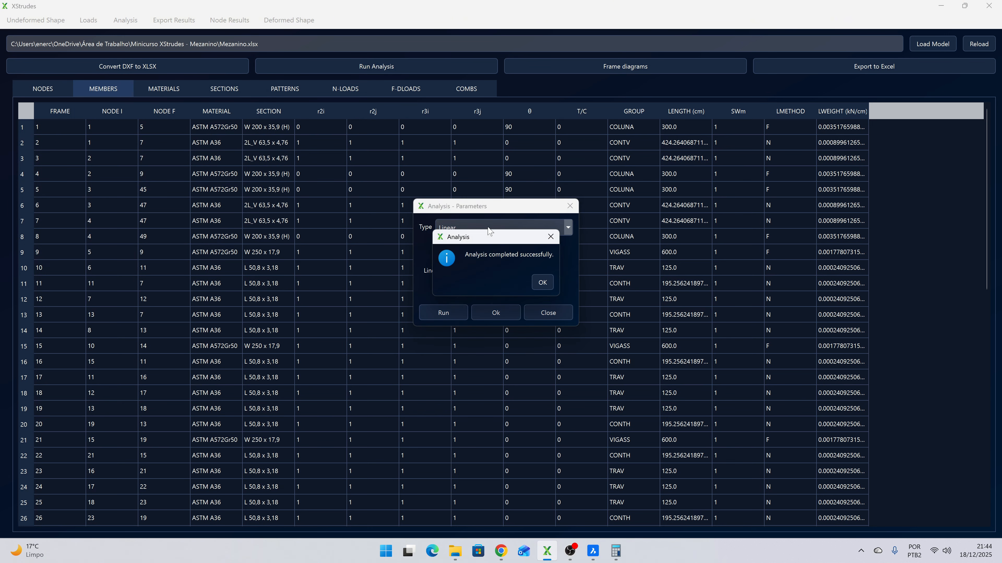
pyautogui.click(550, 282)
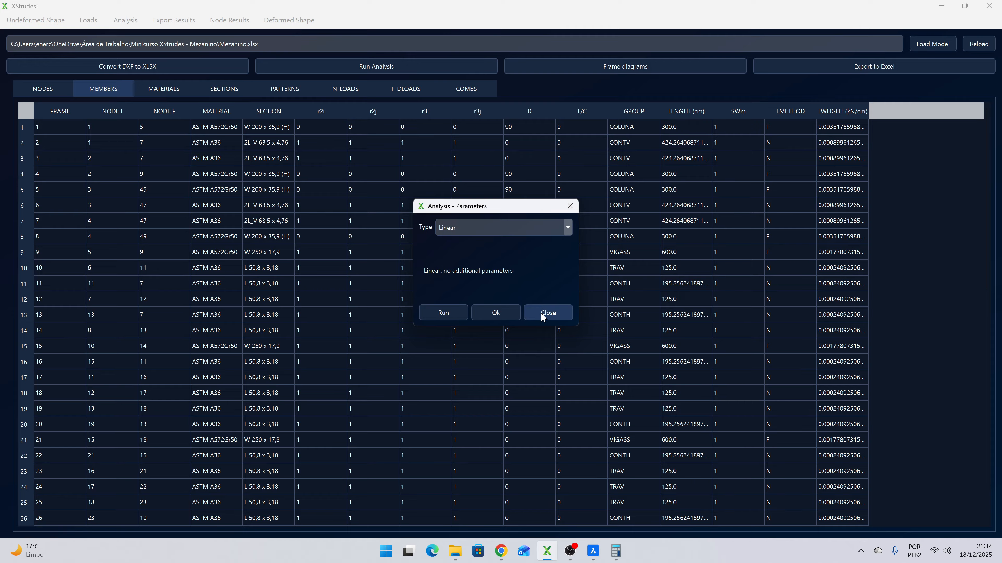
pyautogui.click(541, 313)
# - In the Dimensionamento folder in File Explorer, rename Perfil W - VIGASP.xlsx as Perfil W - VIGASP - meio vão.xlsx
pyautogui.moveTo(461, 557)
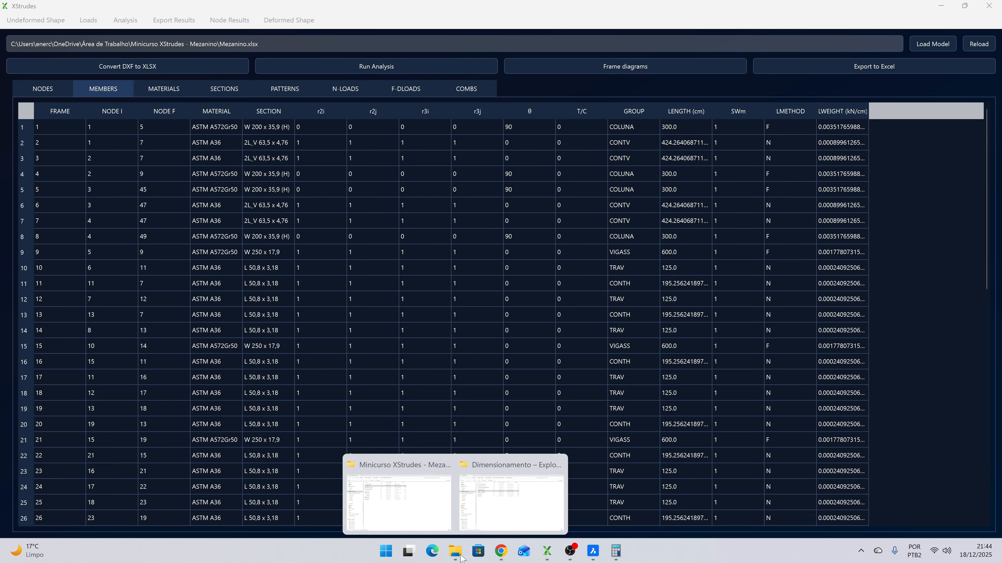
pyautogui.click(511, 503)
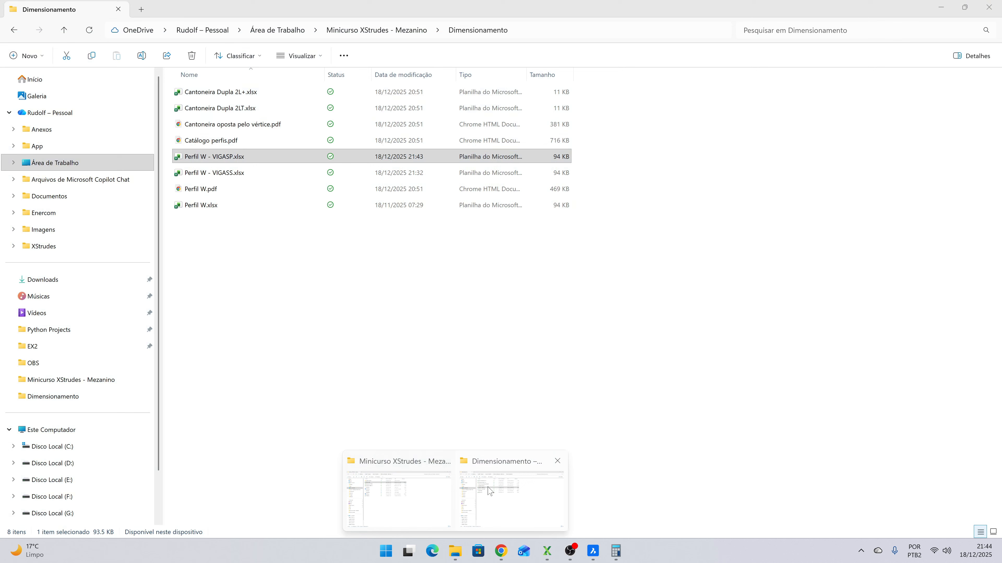
pyautogui.click(237, 158)
pyautogui.press('Right')
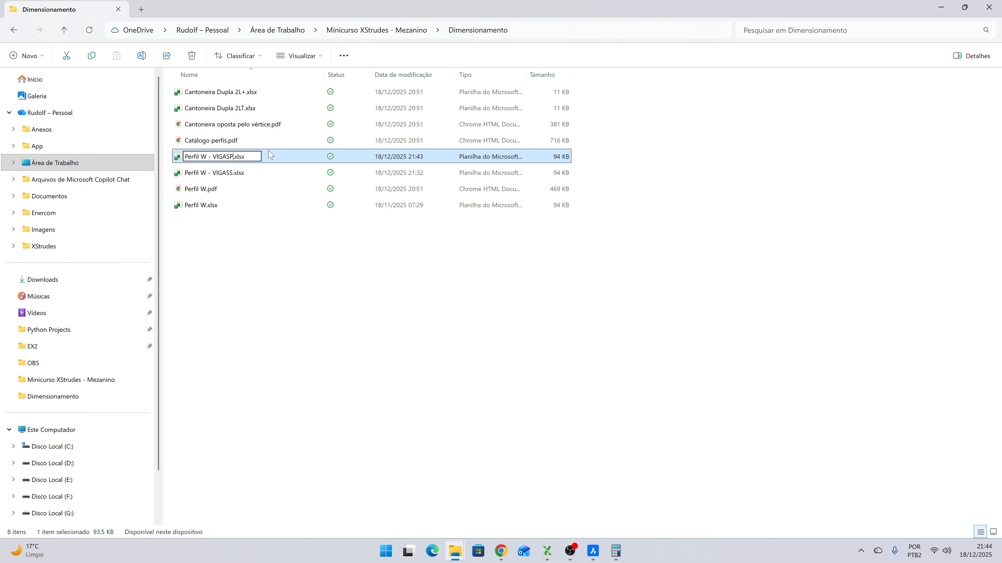
pyautogui.write('-m')
pyautogui.press('BackSpace')
pyautogui.write('meio vão')
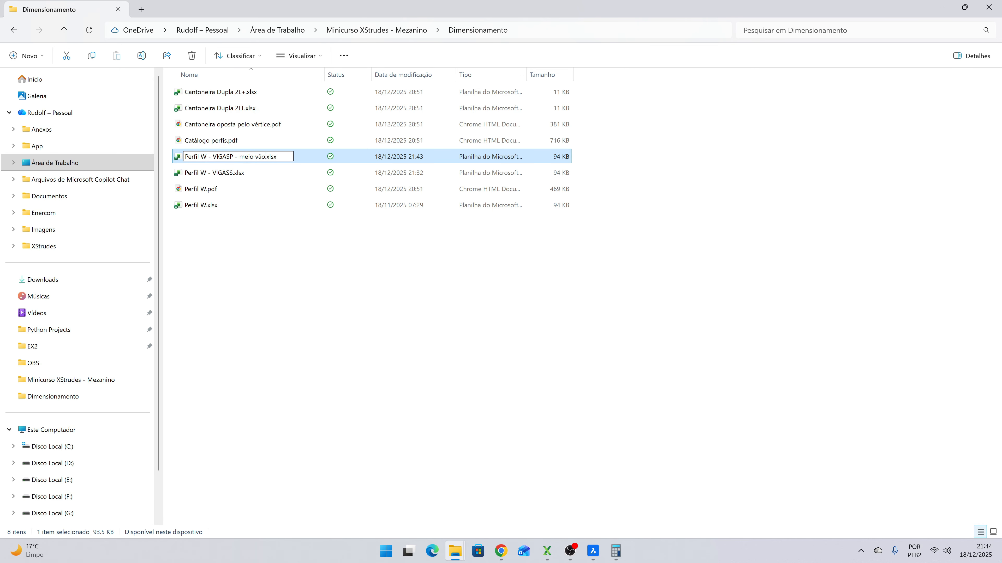
pyautogui.press('Return')
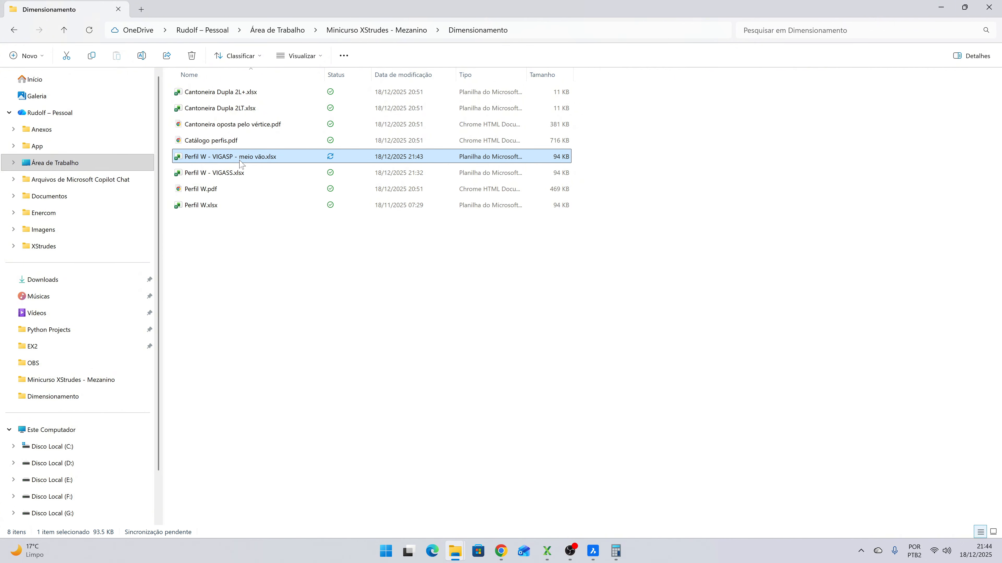
# - Duplicate the meio vão workbook and rename the copy as Perfil W - VIGASP - extremidade.xlsx
pyautogui.hotkey('ctrl', 'v')
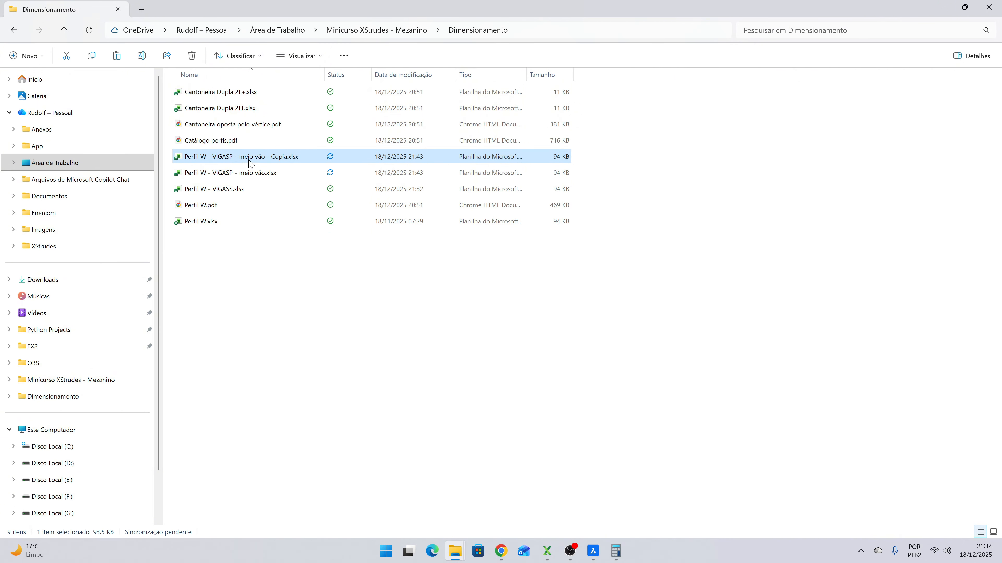
pyautogui.press('F2')
pyautogui.moveTo(284, 157); pyautogui.dragTo(288, 156)
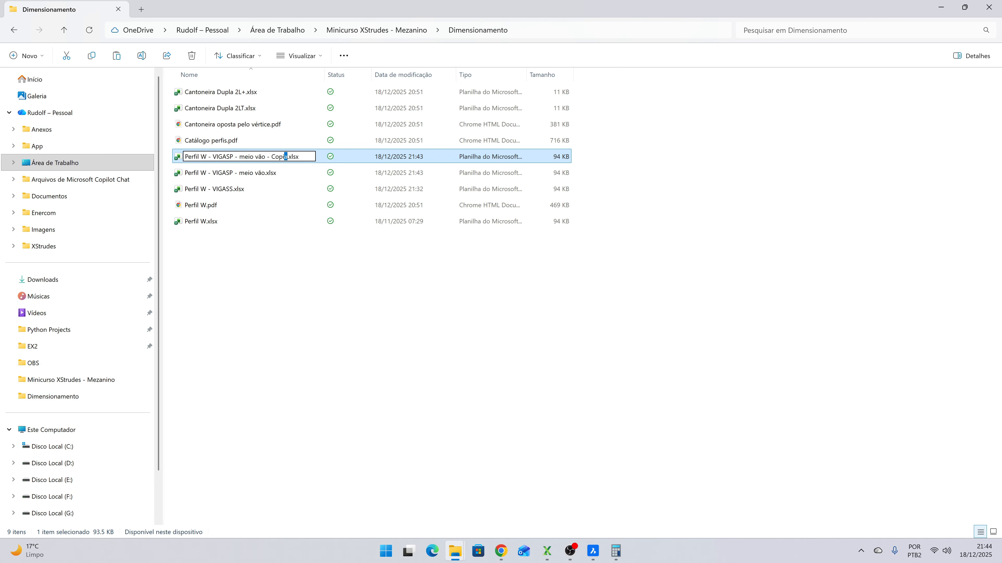
pyautogui.press('BackSpace')
pyautogui.press('BackSpace')
pyautogui.press('BackSpace')
pyautogui.press('BackSpace')
pyautogui.press('BackSpace')
pyautogui.press('BackSpace')
pyautogui.press('BackSpace')
pyautogui.press('BackSpace')
pyautogui.press('BackSpace')
pyautogui.press('BackSpace')
pyautogui.press('BackSpace')
pyautogui.press('BackSpace')
pyautogui.press('BackSpace')
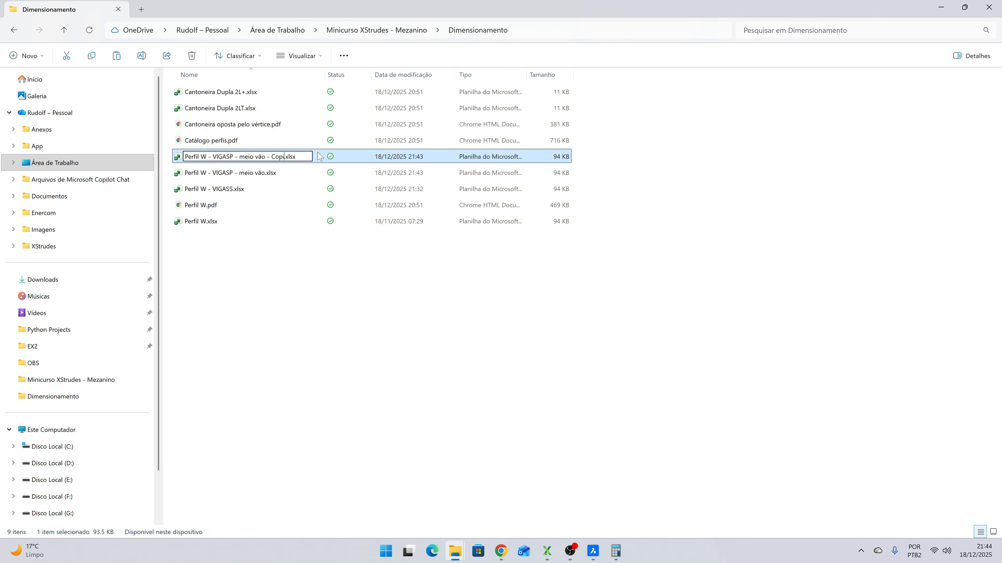
pyautogui.press('BackSpace')
pyautogui.press('BackSpace')
pyautogui.press('BackSpace')
pyautogui.write('e')
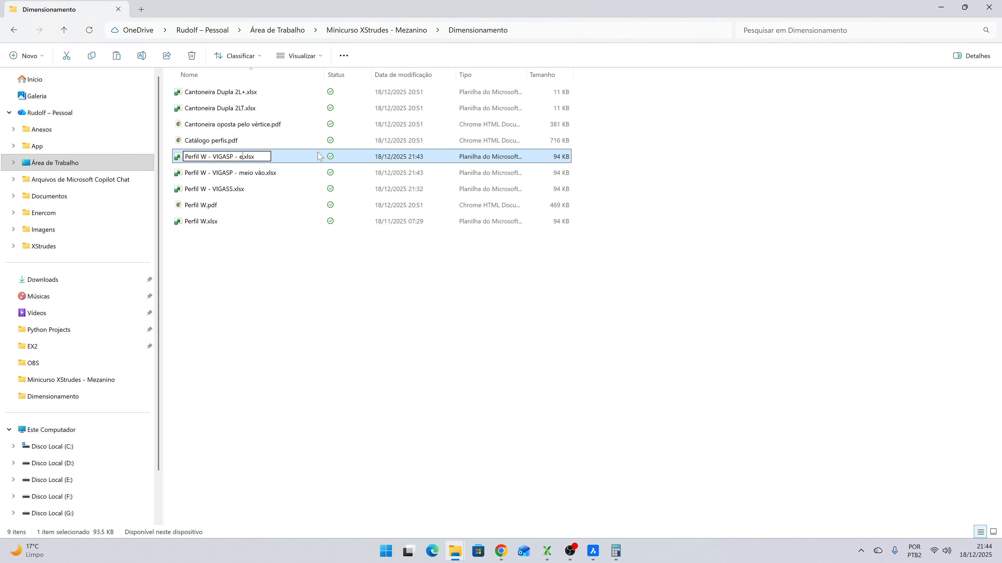
pyautogui.write('xtremidade')
pyautogui.press('Return')
# - Open Resultados VIGASP.xlsx from the Minicurso XStrudes - Mezanino folder and select frame 33's M3 moment at station 0
pyautogui.click(377, 30)
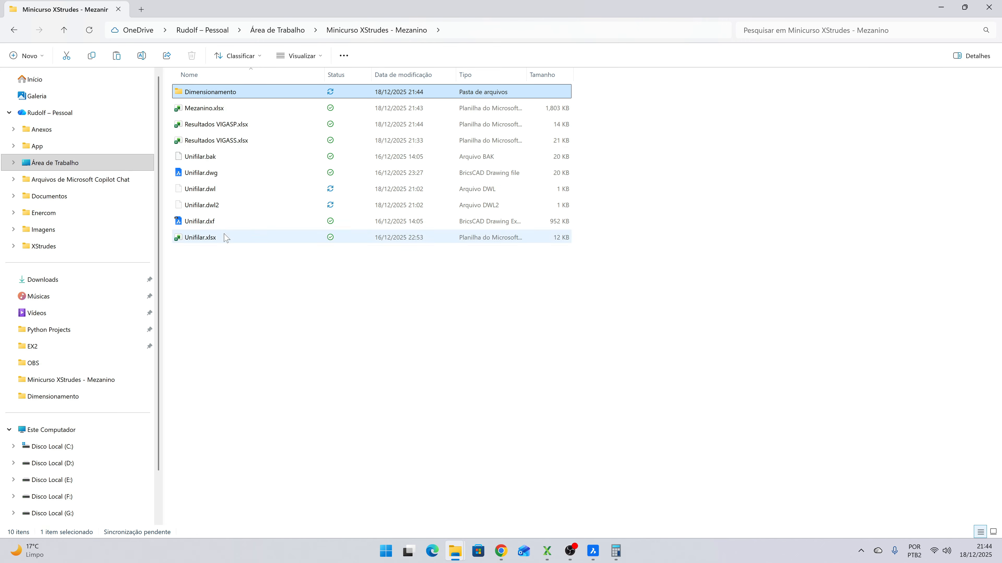
pyautogui.click(205, 127)
pyautogui.doubleClick(205, 129)
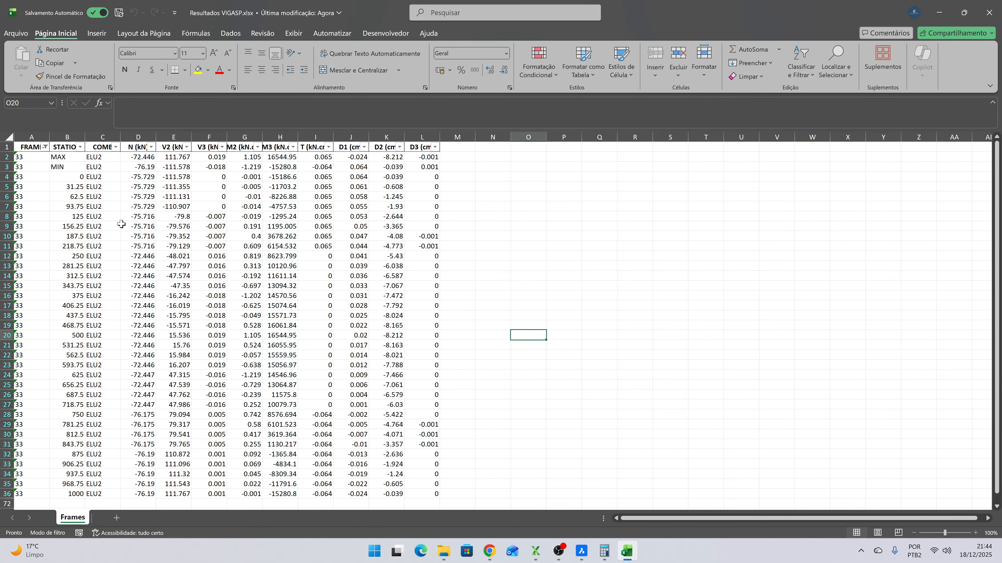
pyautogui.click(281, 177)
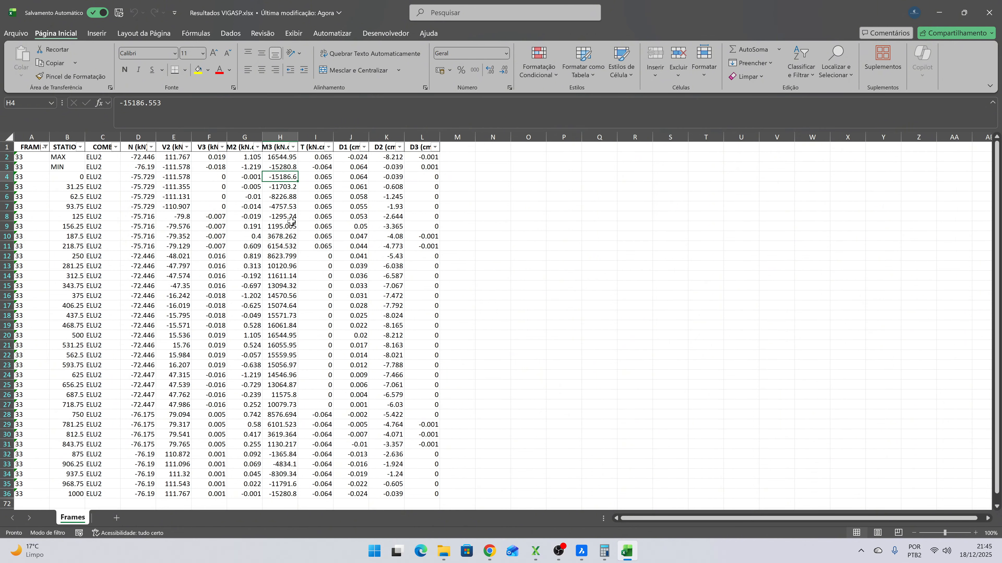
# - Open Perfil W - VIGASP - extremidade.xlsx from the Dimensionamento folder, show its ESFORÇOS sheet, and return to Resultados VIGASP.xlsx
pyautogui.hotkey('alt', 'Tab')
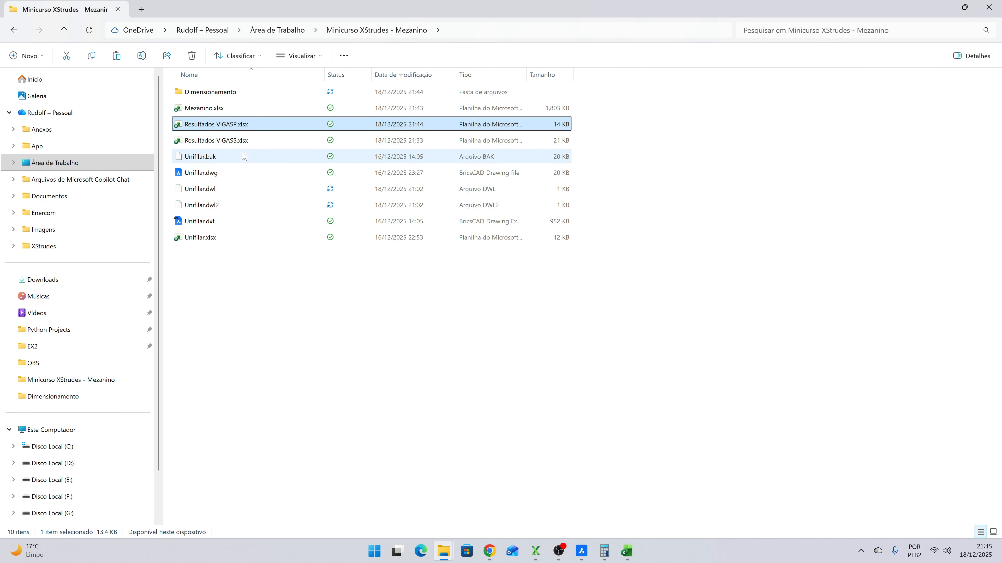
pyautogui.doubleClick(219, 91)
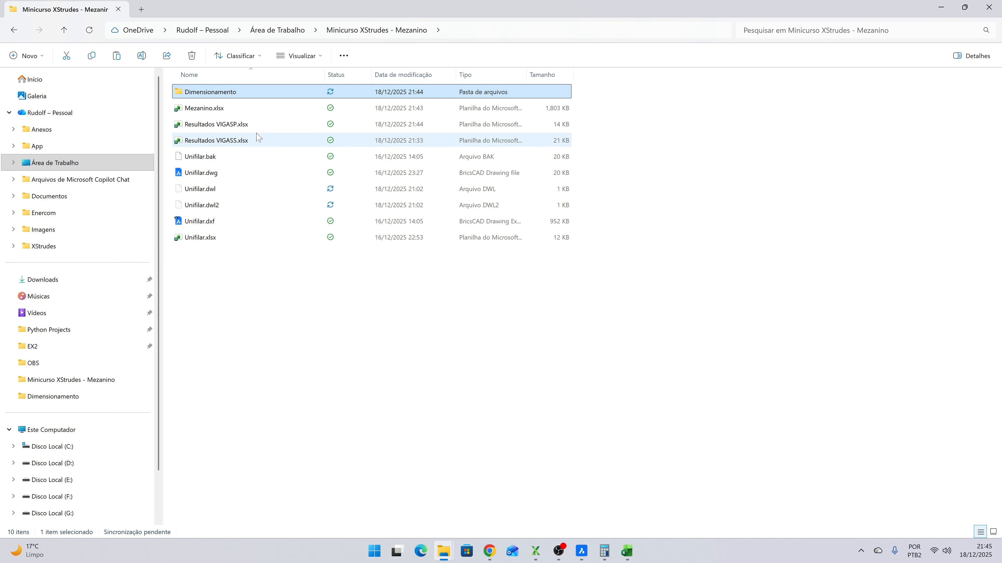
pyautogui.doubleClick(253, 157)
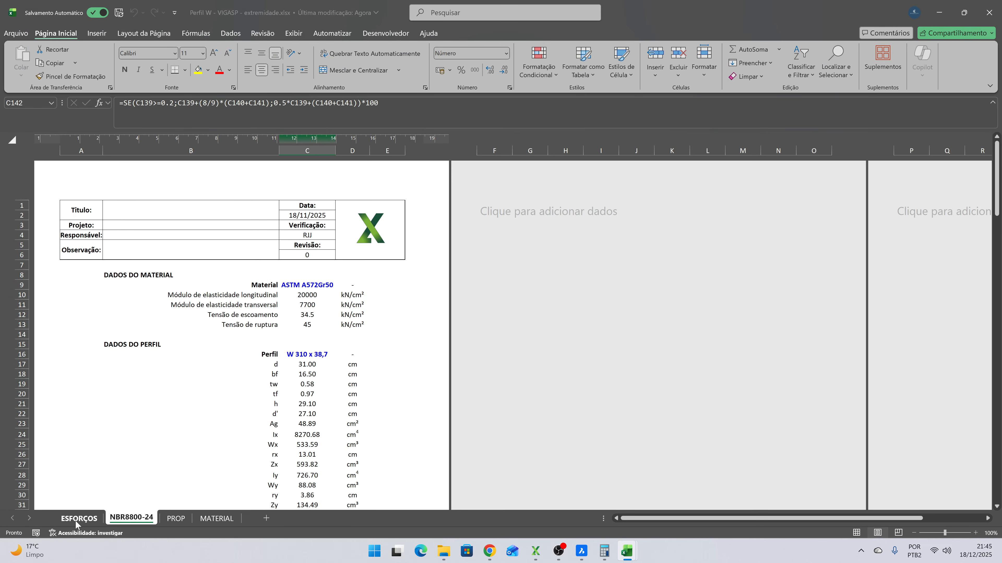
pyautogui.click(75, 521)
pyautogui.hotkey('ctrl', 'Tab')
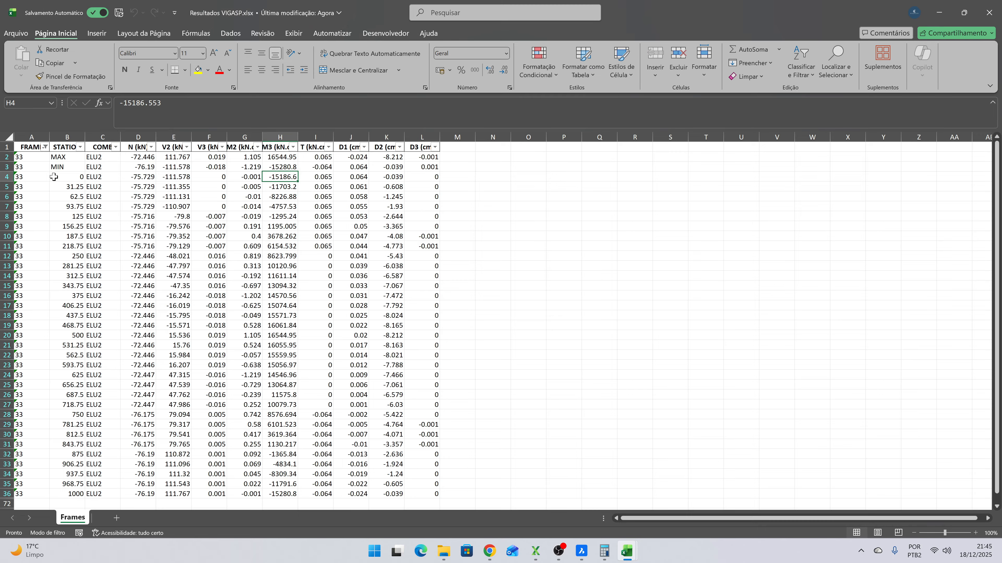
# - Copy frame 33's ELU2 results from FRAME through M3 for stations 0 to 125 and paste their values into the extremidade workbook's ESFORÇOS sheet
pyautogui.moveTo(18, 177); pyautogui.dragTo(288, 216)
pyautogui.hotkey('ctrl', 'c')
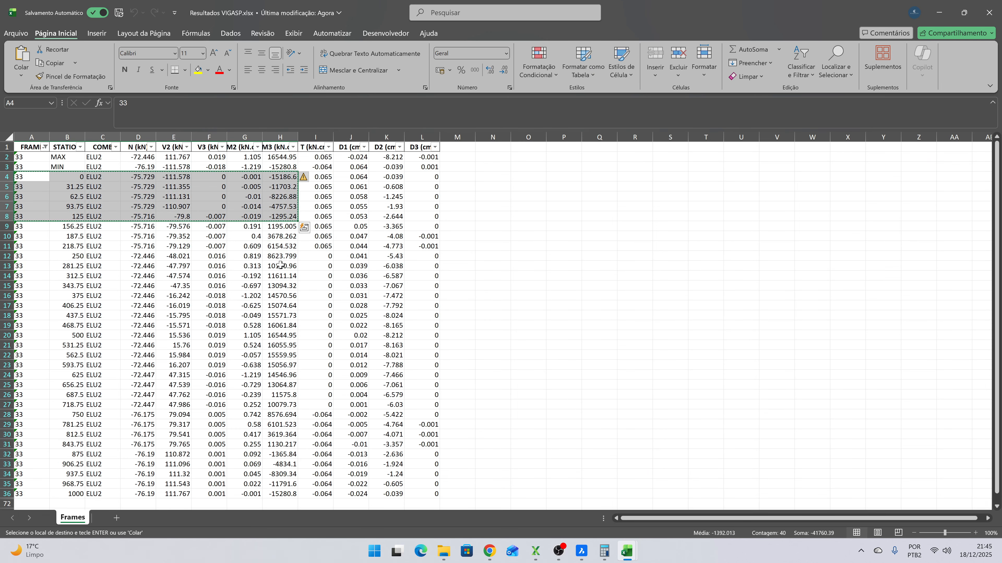
pyautogui.hotkey('alt', 'Tab')
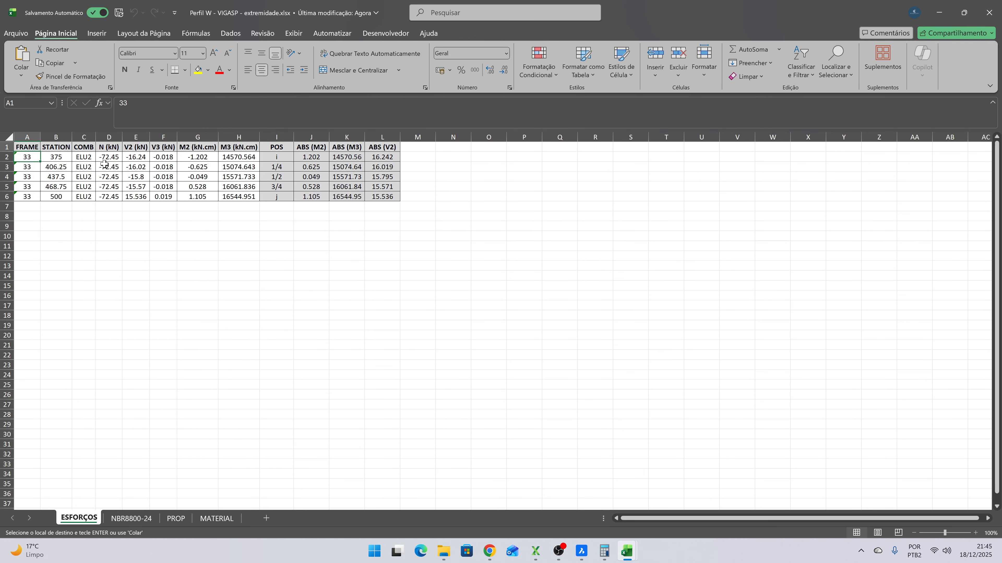
pyautogui.hotkey('ctrl', 'alt', 'v')
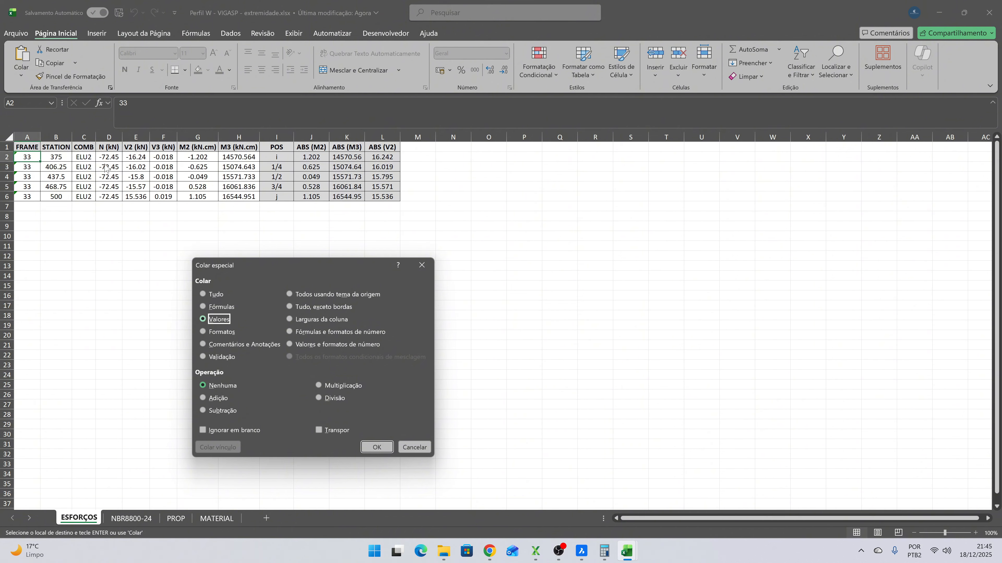
pyautogui.press('Return')
pyautogui.click(161, 257)
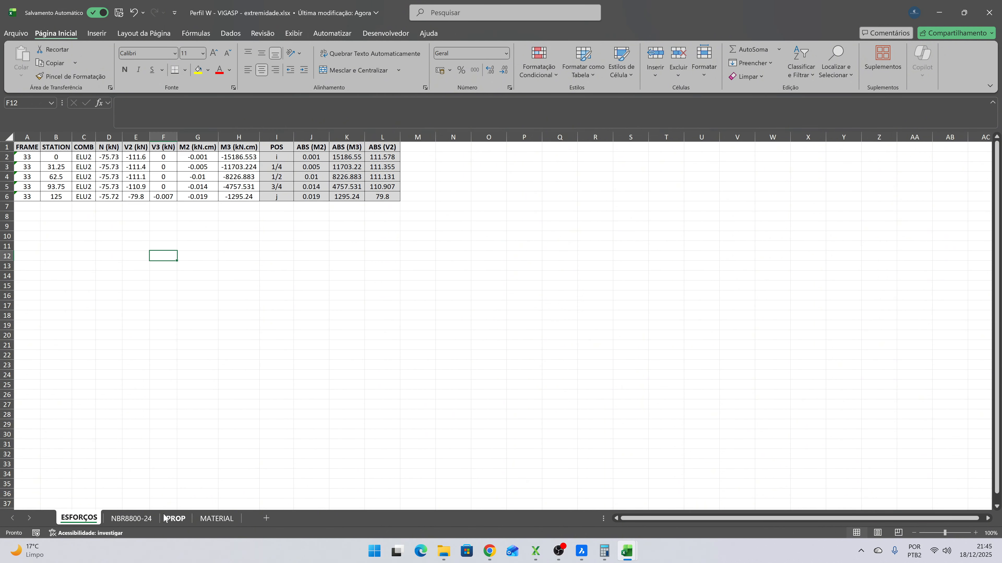
# - Examine the bending, shear, compression and combined-force utilization results on the extremidade workbook's NBR8800-24 sheet
pyautogui.click(154, 518)
pyautogui.scroll(-10, 302, 318)
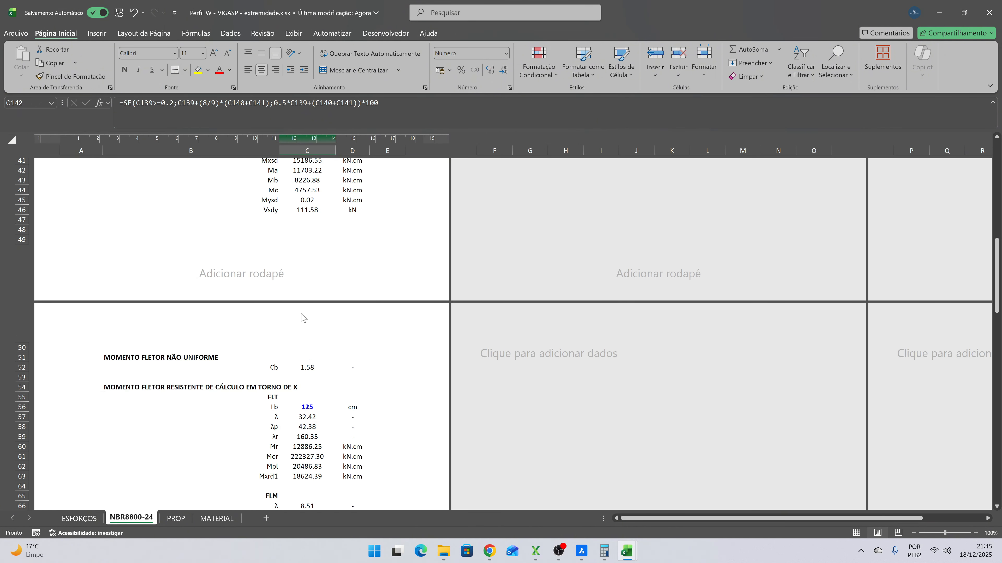
pyautogui.scroll(-8, 302, 317)
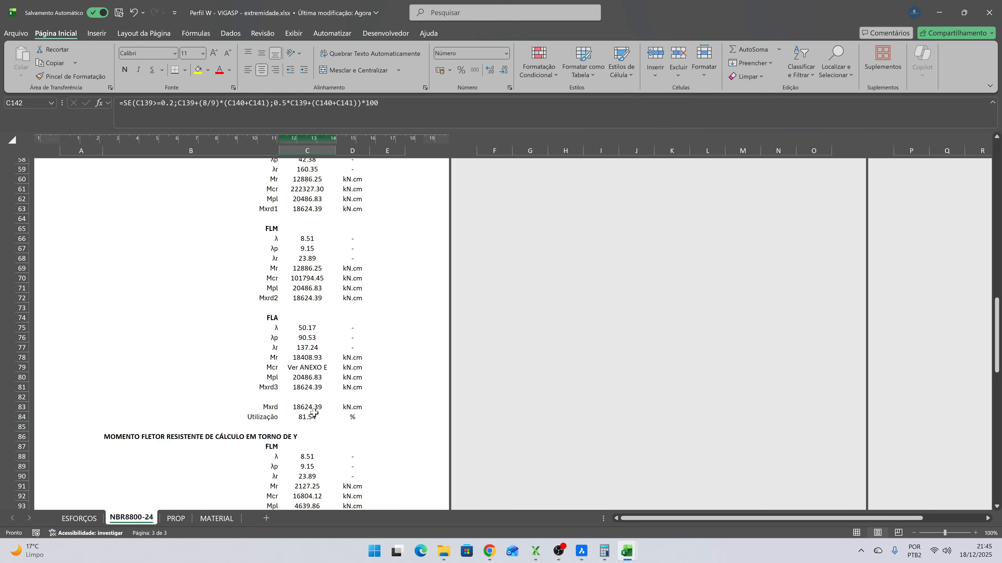
pyautogui.click(314, 413)
pyautogui.scroll(-10, 339, 386)
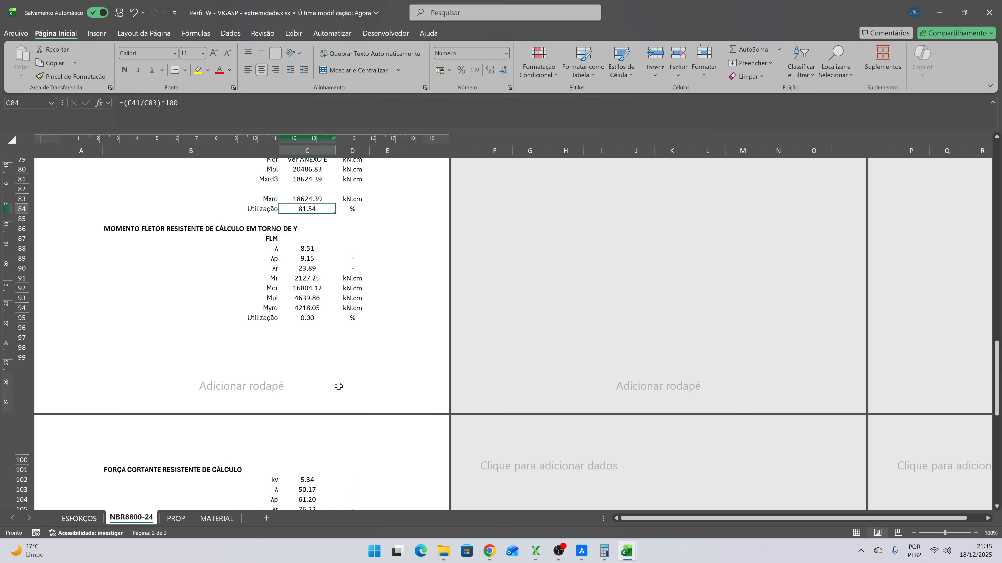
pyautogui.scroll(-10, 339, 386)
pyautogui.click(308, 301)
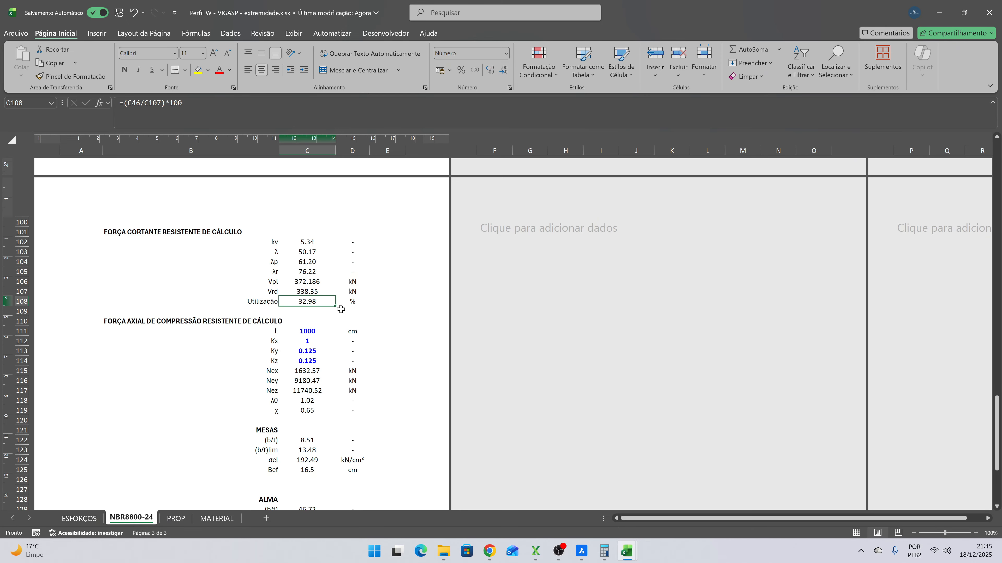
pyautogui.scroll(-7, 335, 308)
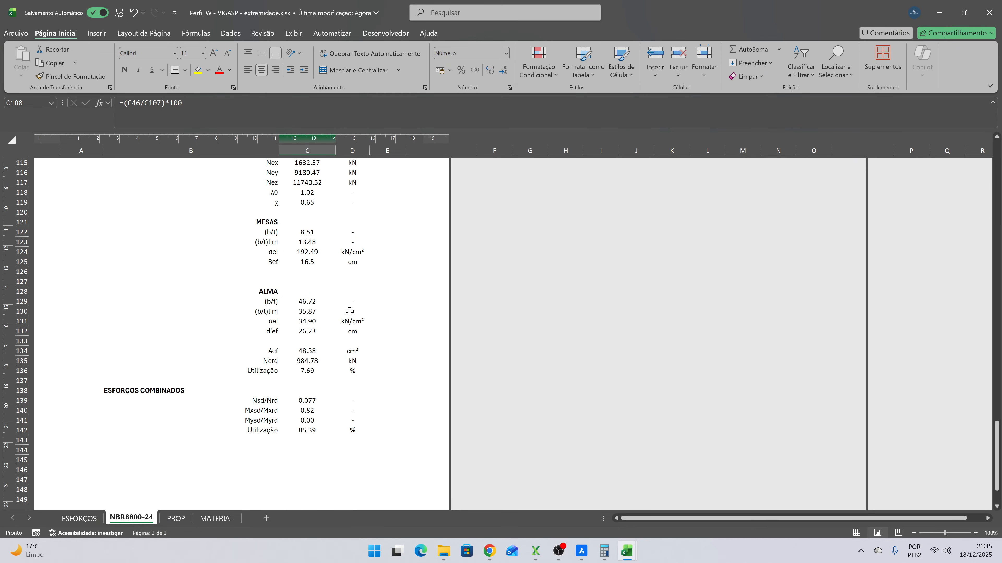
pyautogui.click(314, 432)
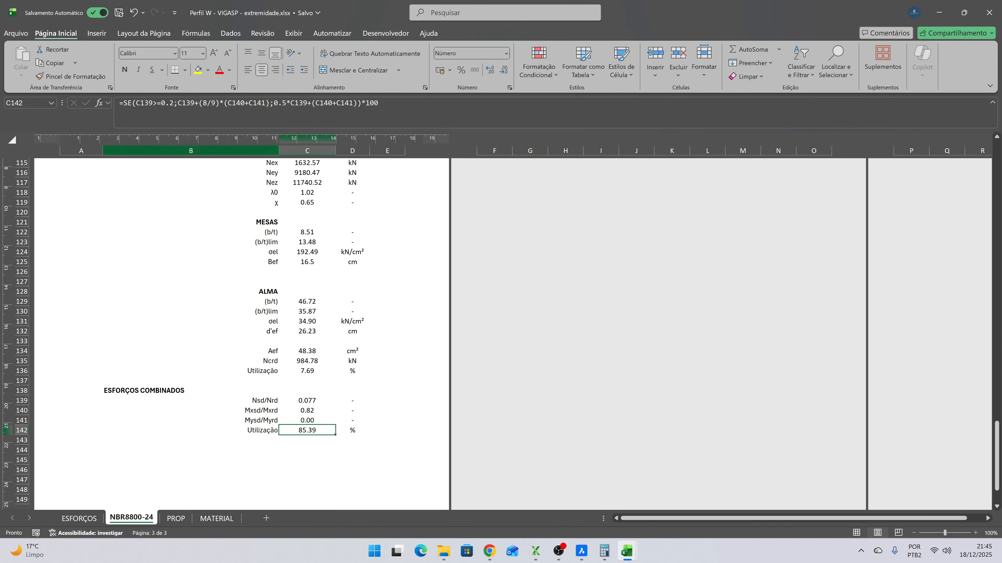
# - Save and close Perfil W - VIGASP - extremidade.xlsx, and close Resultados VIGASP.xlsx
pyautogui.click(117, 15)
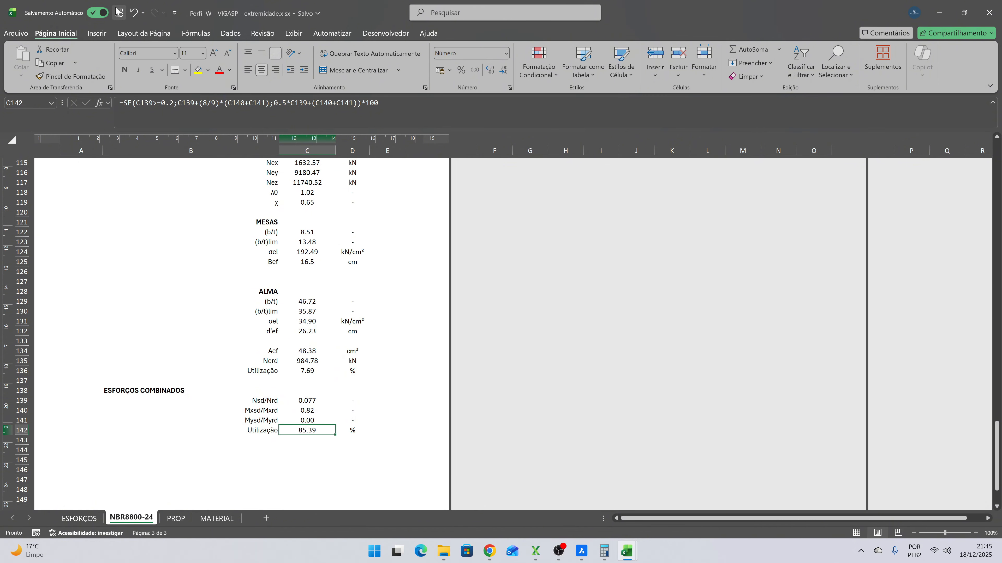
pyautogui.click(982, 15)
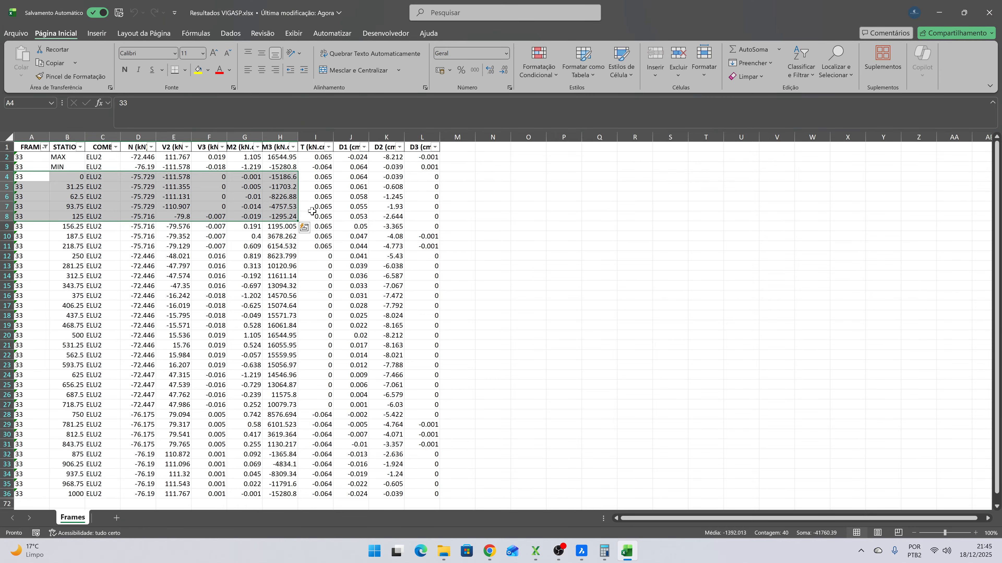
pyautogui.click(989, 12)
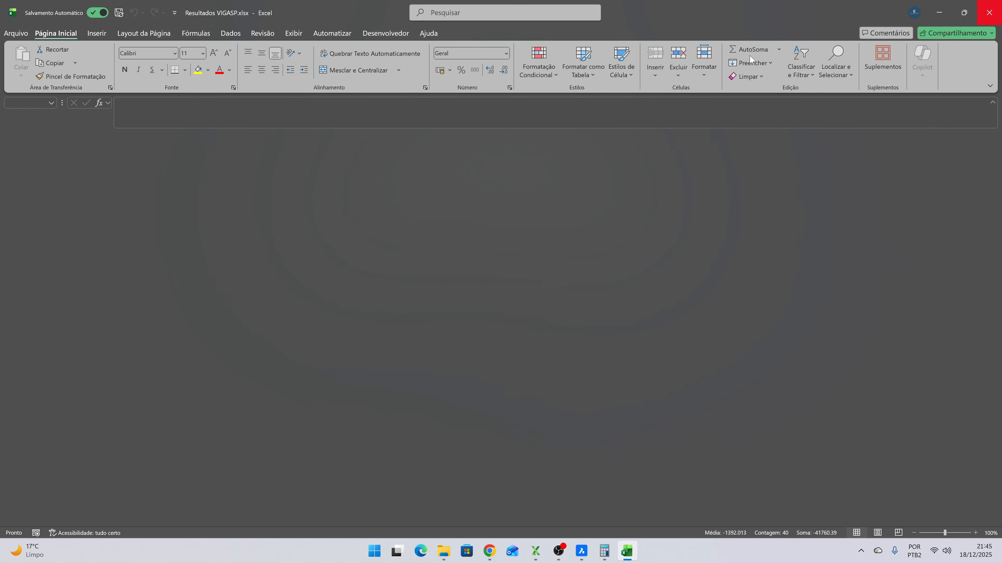
# - Switch to XStrudes and check the section assigned to VIGASP frame 33 in the members table
pyautogui.click(547, 551)
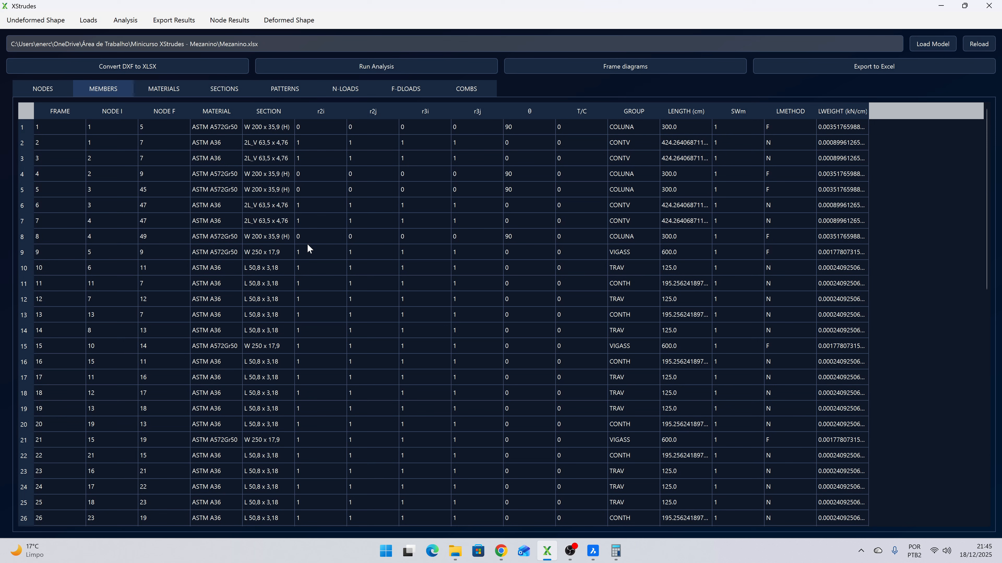
pyautogui.scroll(-3, 295, 249)
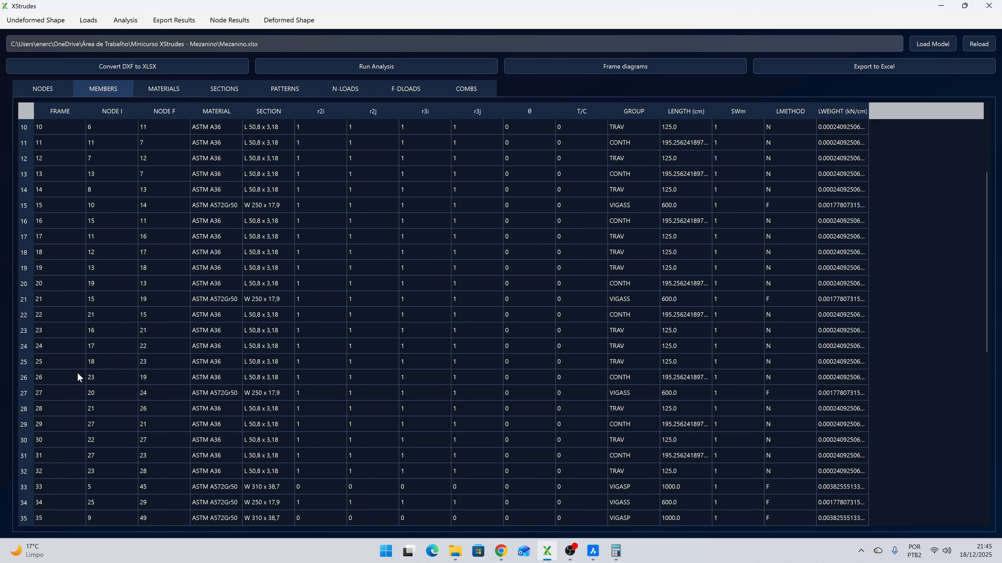
pyautogui.scroll(-3, 87, 378)
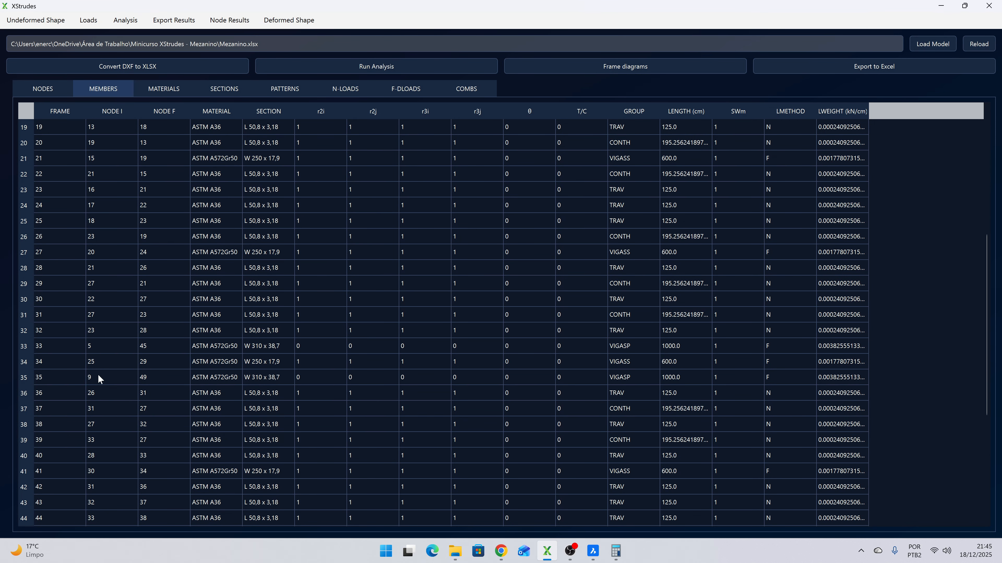
pyautogui.click(255, 345)
# - Run the structural analysis with the Linear type and close the analysis parameters
pyautogui.click(125, 20)
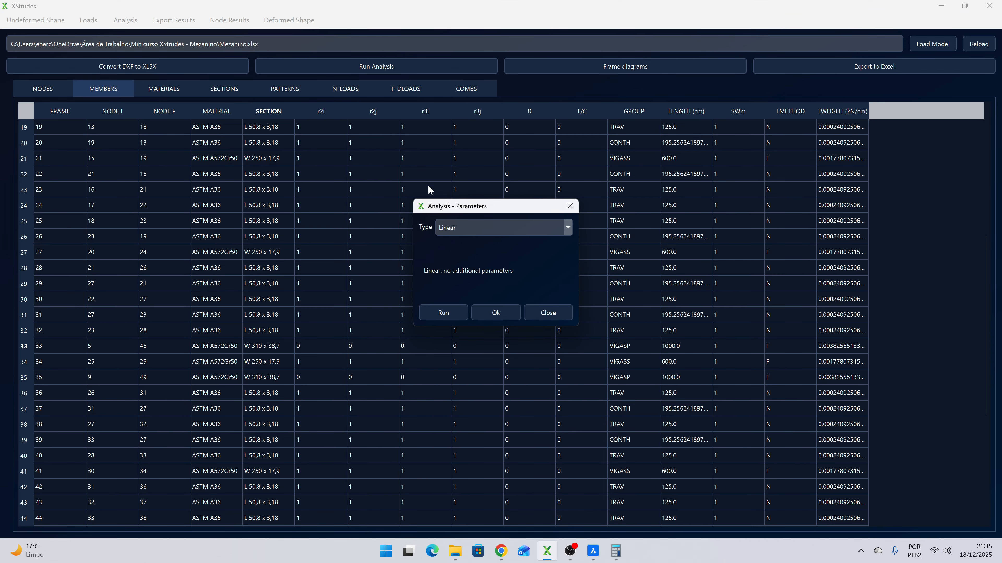
pyautogui.click(444, 312)
pyautogui.click(536, 284)
pyautogui.click(495, 313)
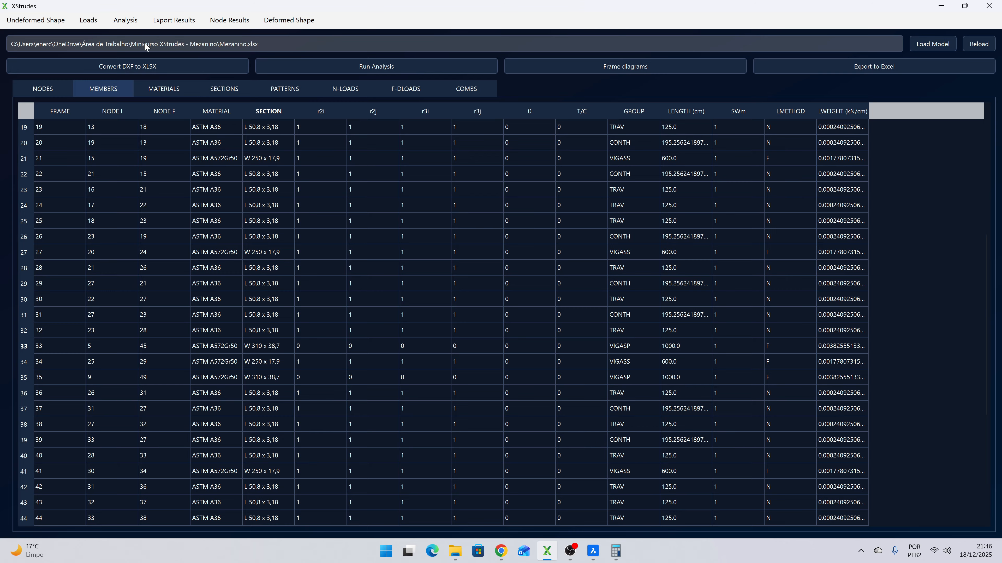
# - Render the undeformed shape with member labels, inspect the column numbering, and close the view
pyautogui.scroll(6, 349, 187)
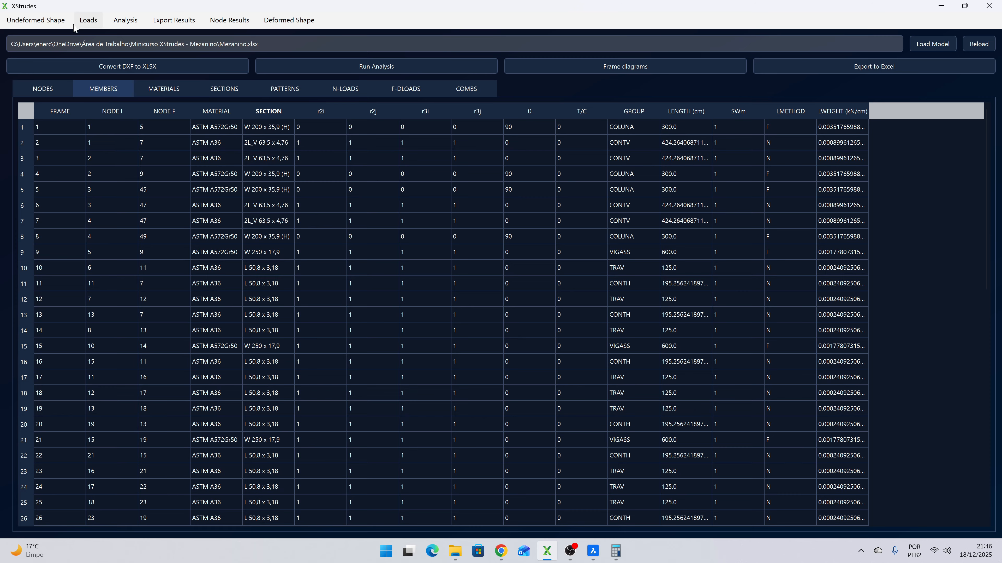
pyautogui.click(36, 20)
pyautogui.click(471, 314)
pyautogui.moveTo(99, 123)
pyautogui.mouseDown()
pyautogui.moveTo(149, 143)
pyautogui.moveTo(103, 127)
pyautogui.moveTo(117, 118)
pyautogui.mouseUp()
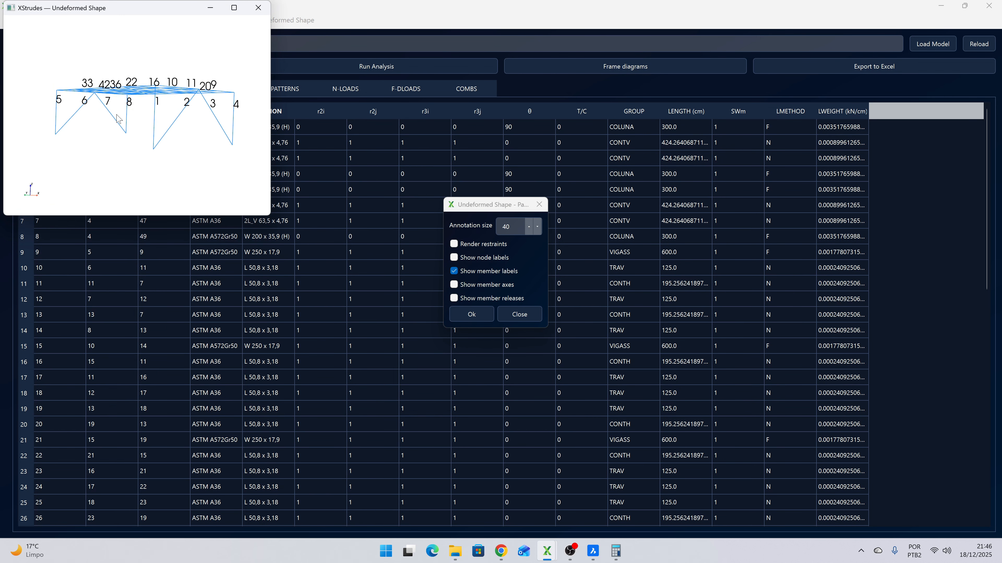
pyautogui.click(259, 3)
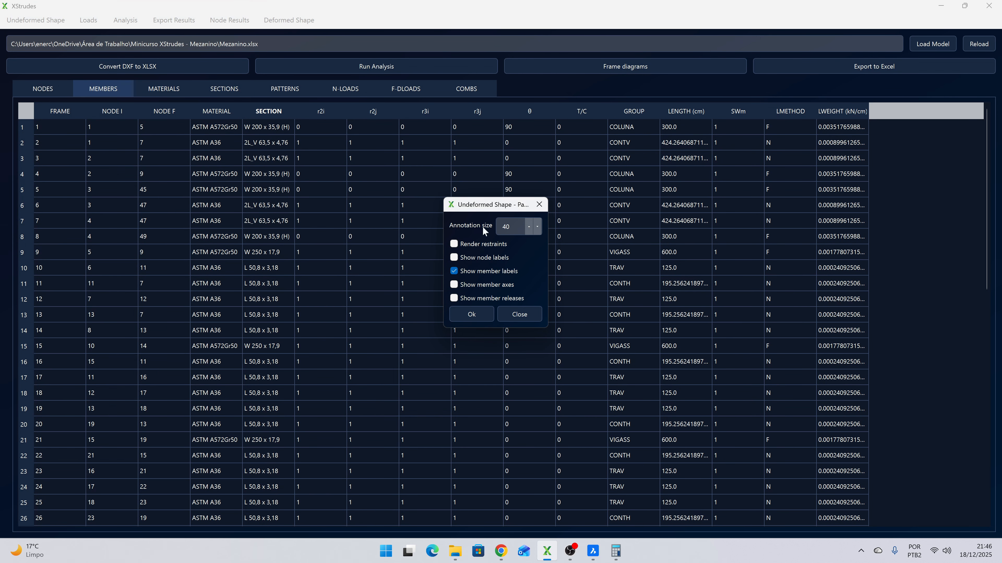
pyautogui.click(523, 310)
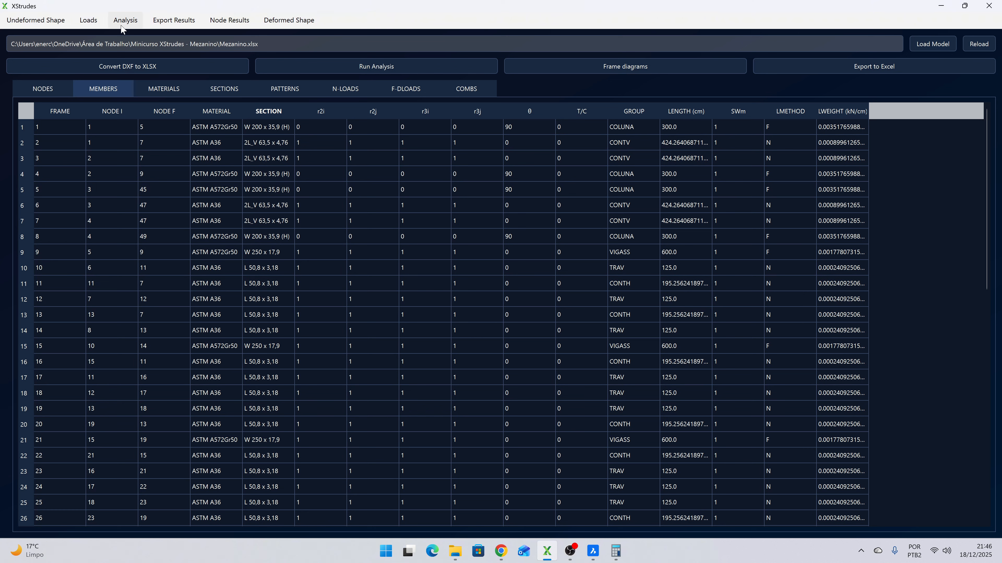
# - Generate the Moment M3 diagram of member 1 for combination ELU1 with a resolution of 300
pyautogui.click(560, 67)
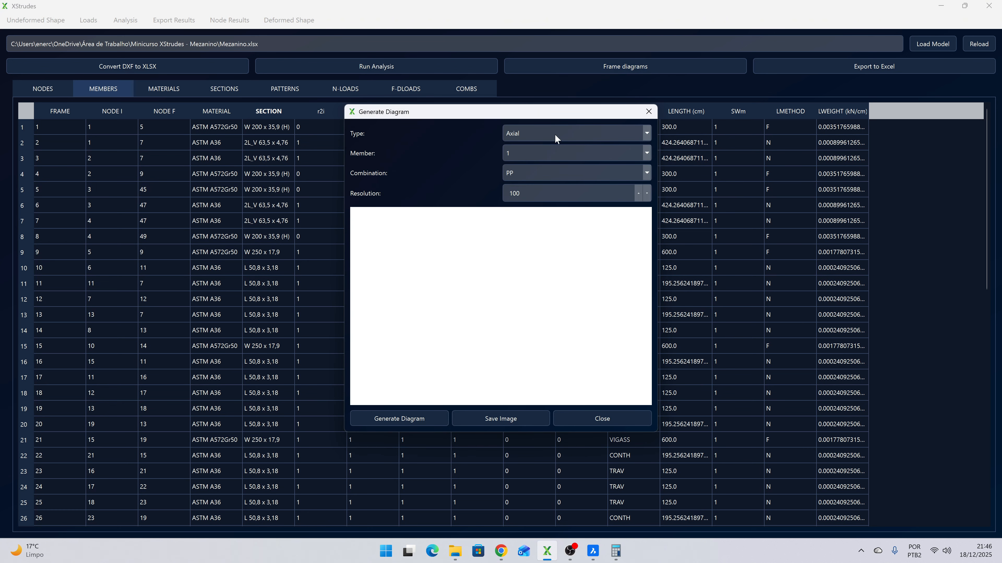
pyautogui.click(540, 134)
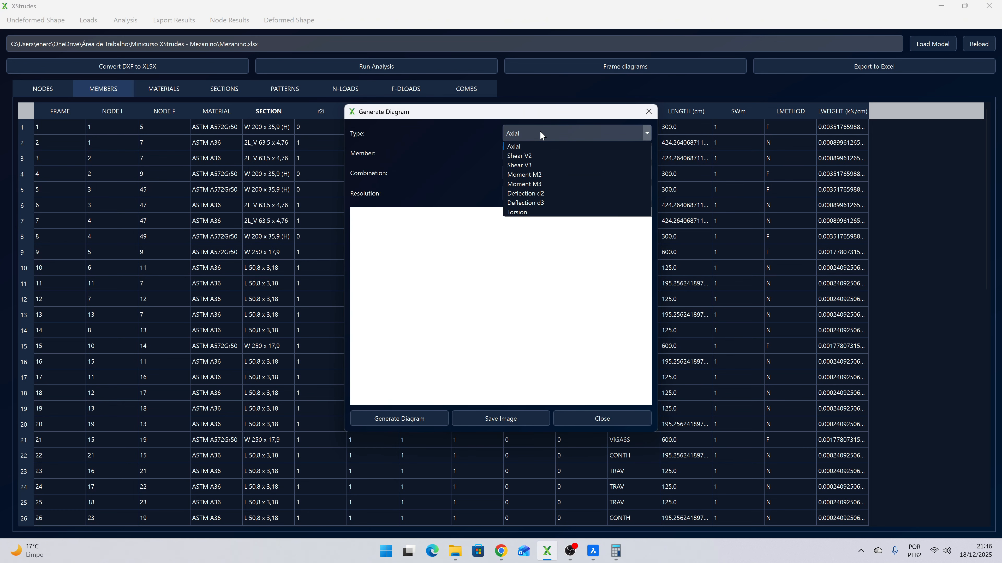
pyautogui.click(539, 184)
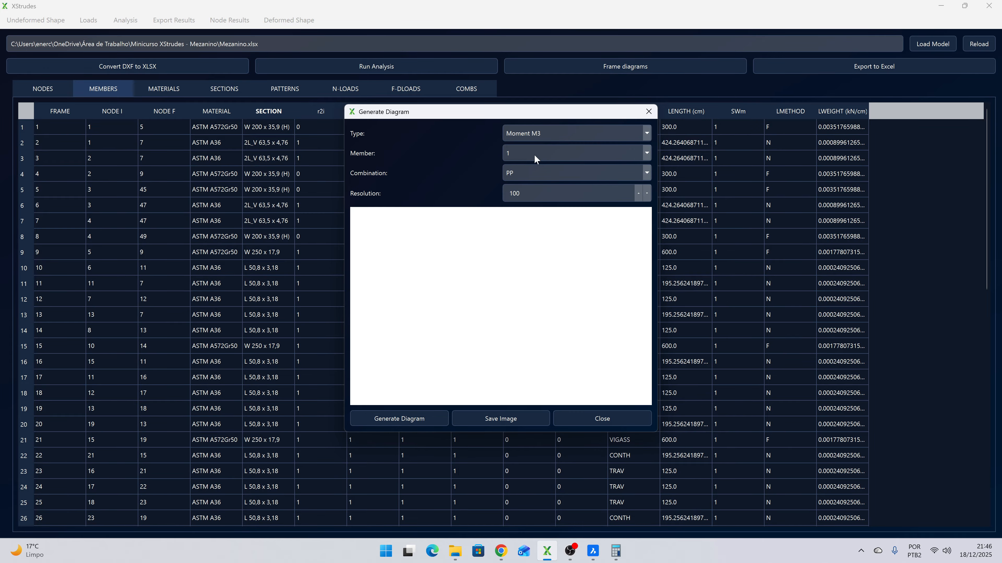
pyautogui.click(529, 168)
pyautogui.click(523, 231)
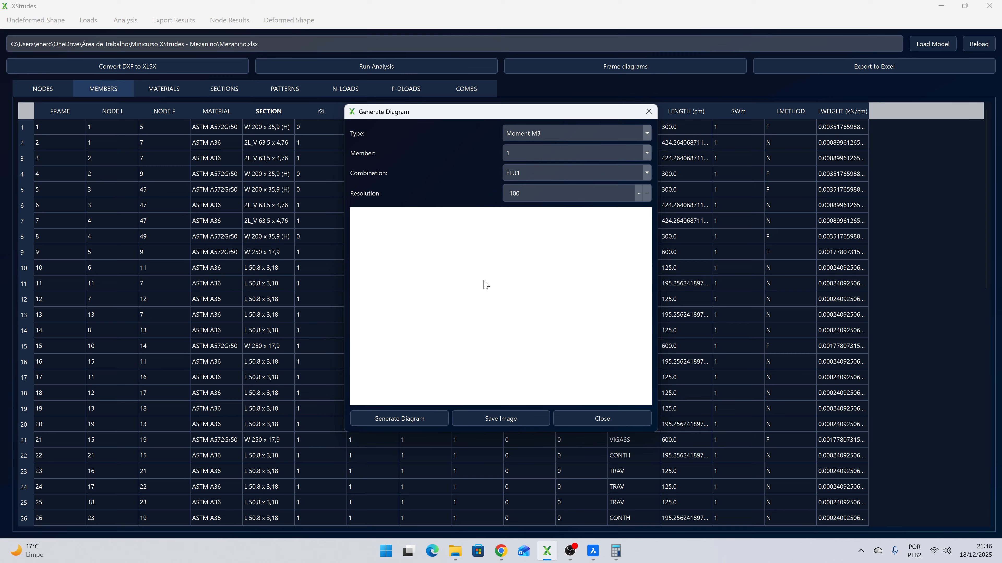
pyautogui.click(416, 411)
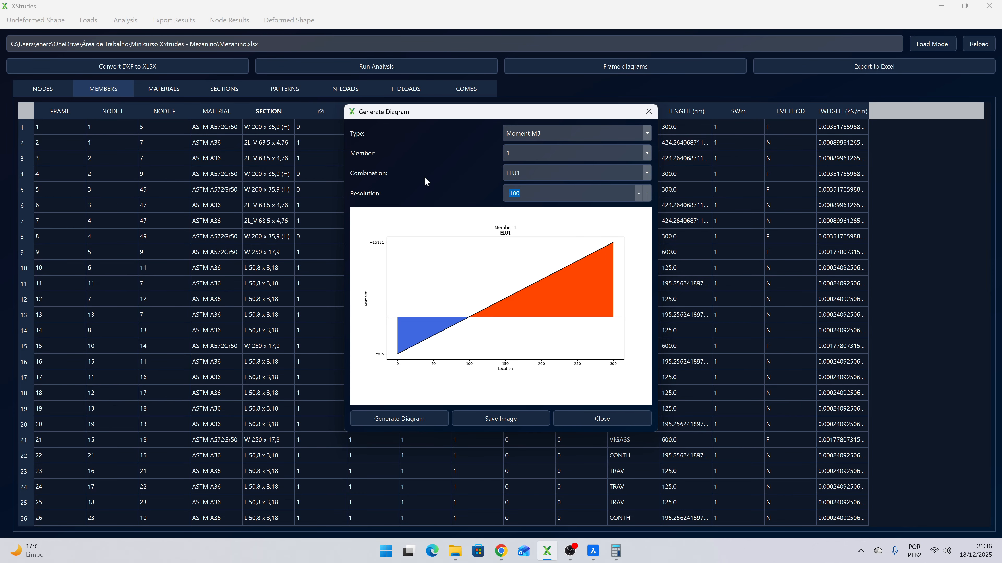
pyautogui.write('300')
pyautogui.click(405, 412)
# - Generate member 1's Moment M3 diagram for combination ELU2
pyautogui.click(529, 176)
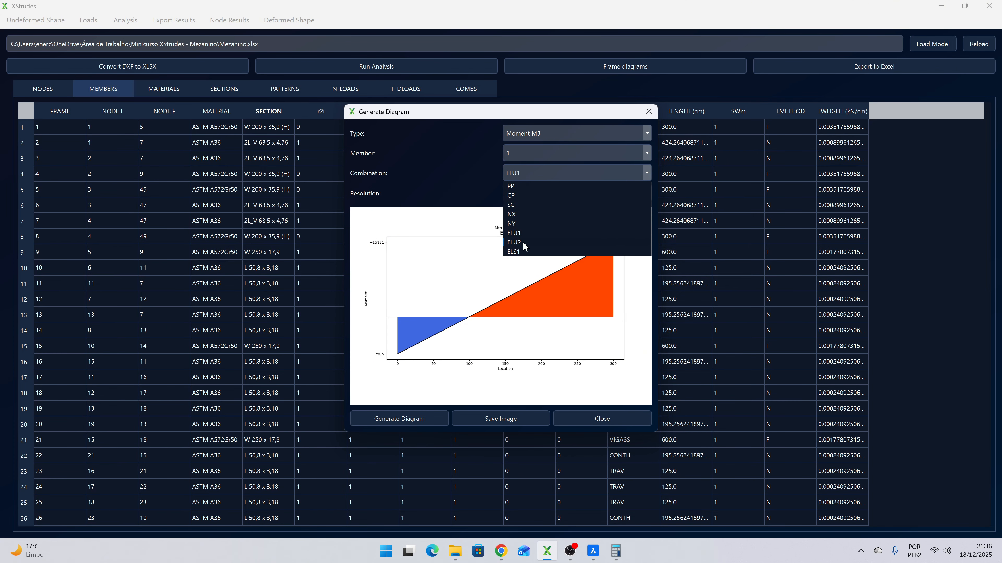
pyautogui.click(514, 242)
pyautogui.click(403, 413)
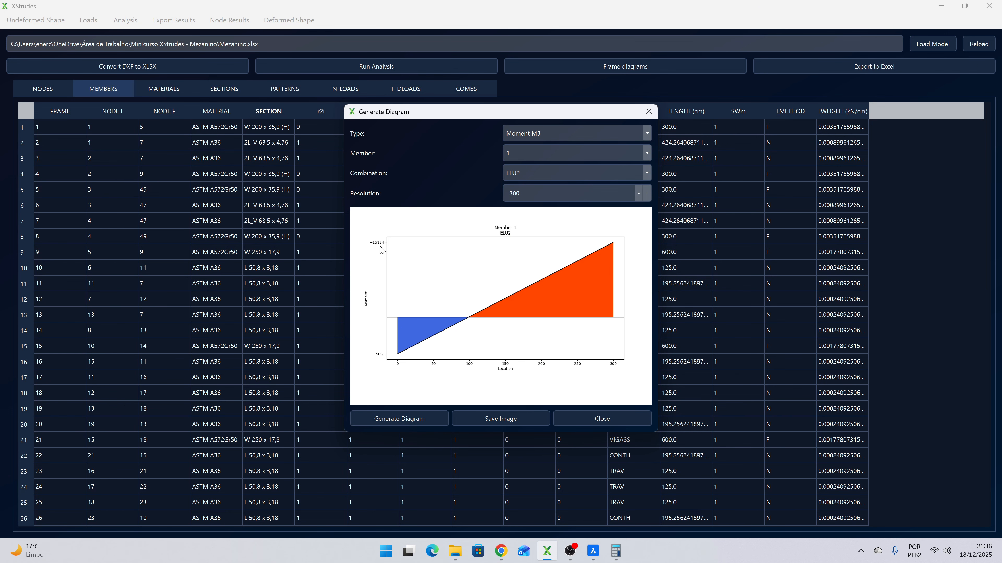
# - Generate member 4's Moment M3 diagrams for combinations ELU2 and ELU1
pyautogui.click(516, 159)
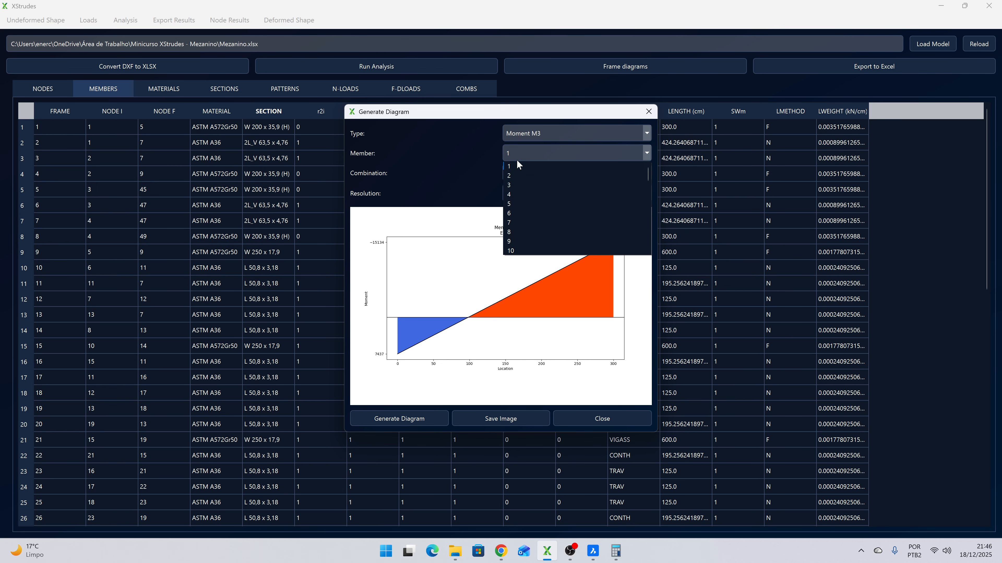
pyautogui.click(516, 194)
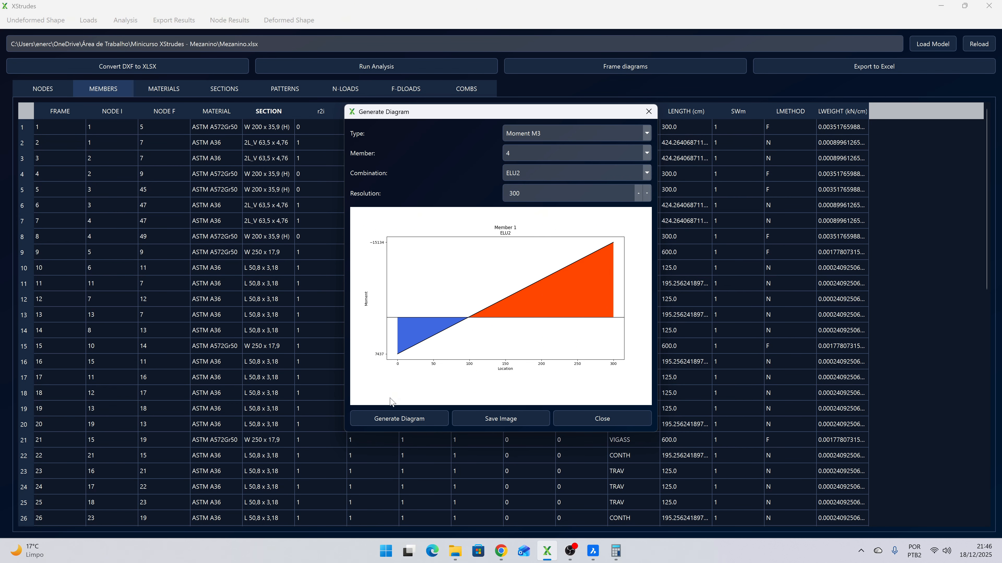
pyautogui.click(391, 419)
pyautogui.click(520, 171)
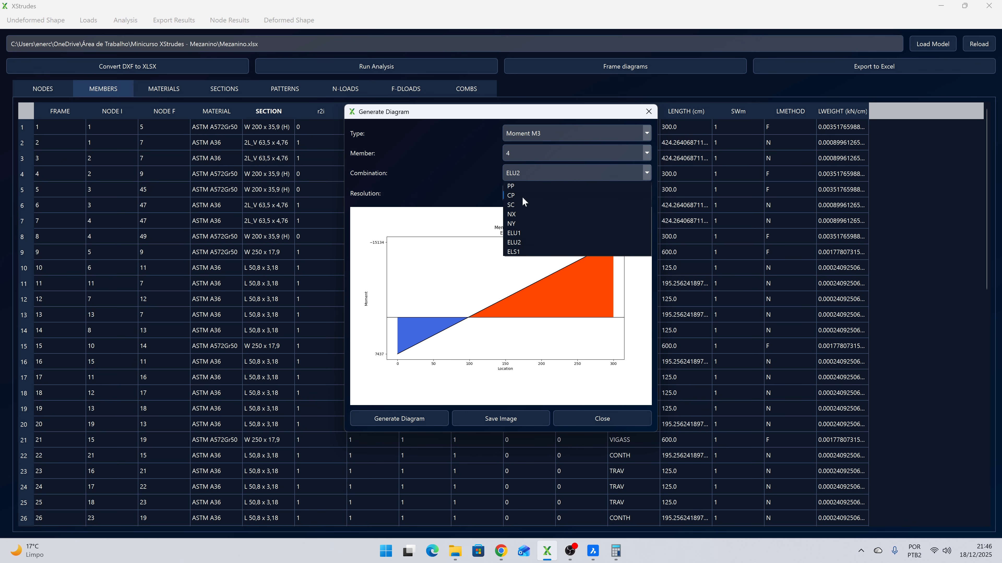
pyautogui.click(519, 239)
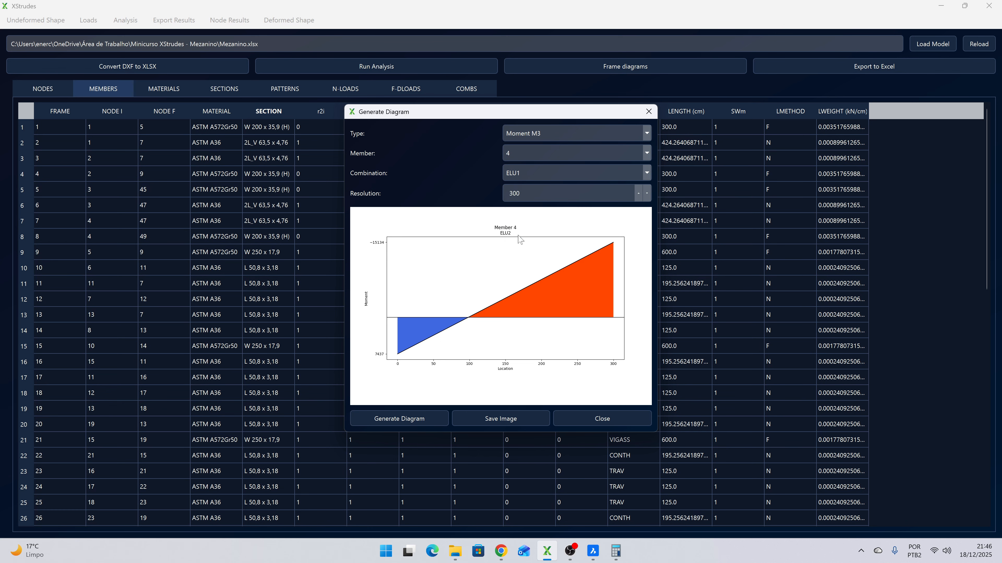
pyautogui.click(373, 419)
# - Generate the Moment M3 diagram of member 5 for combination ELU1
pyautogui.click(519, 173)
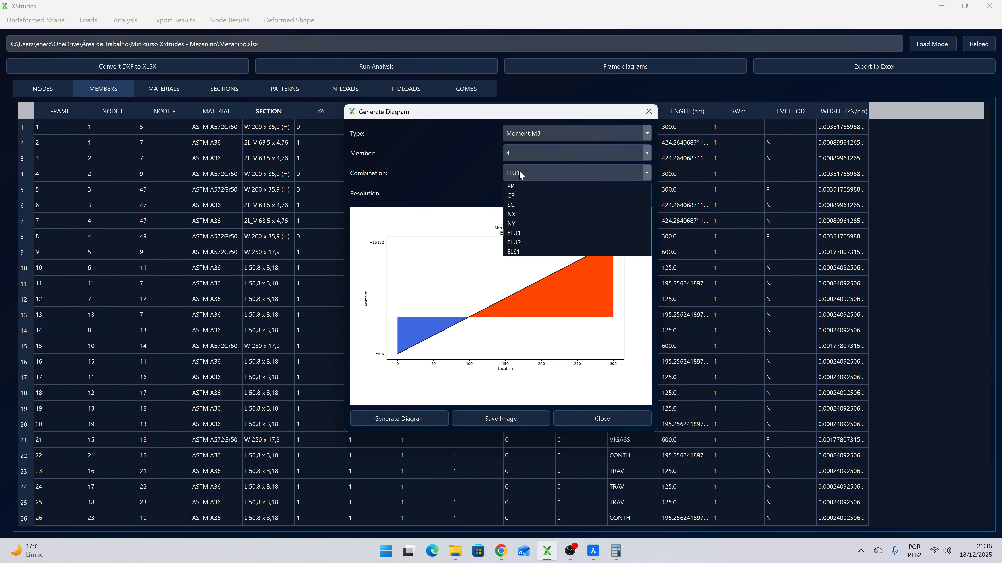
pyautogui.click(519, 174)
pyautogui.click(521, 157)
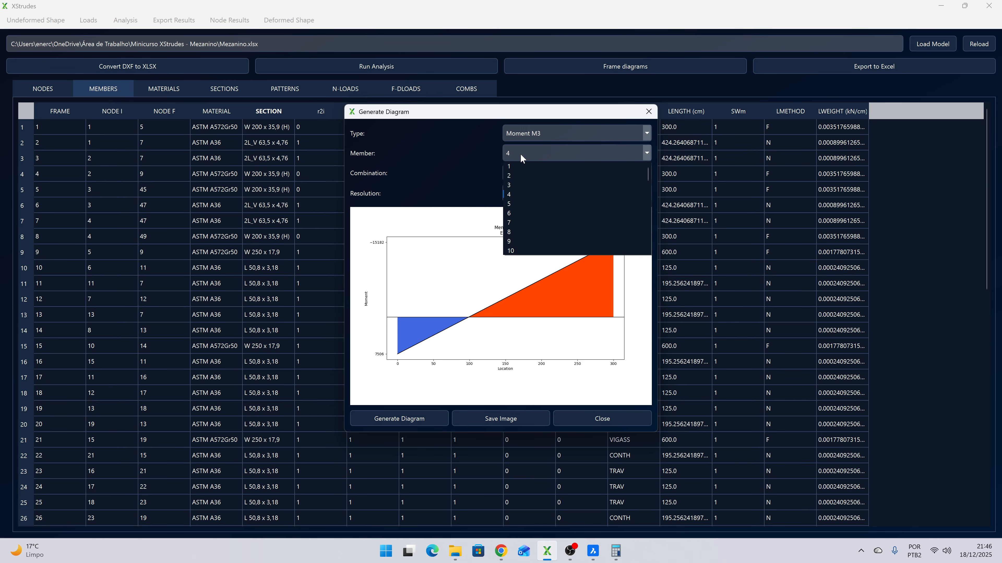
pyautogui.click(518, 202)
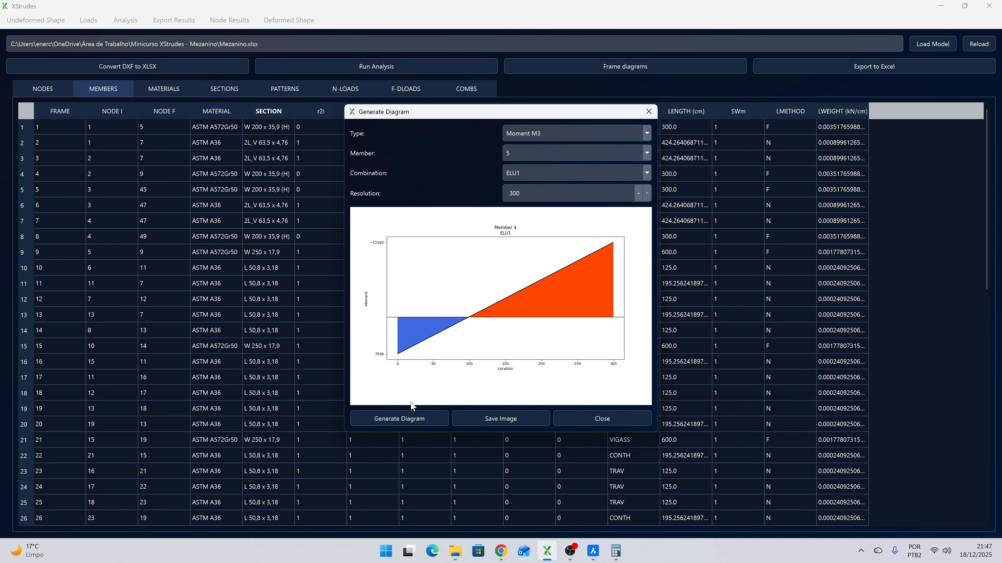
pyautogui.click(406, 415)
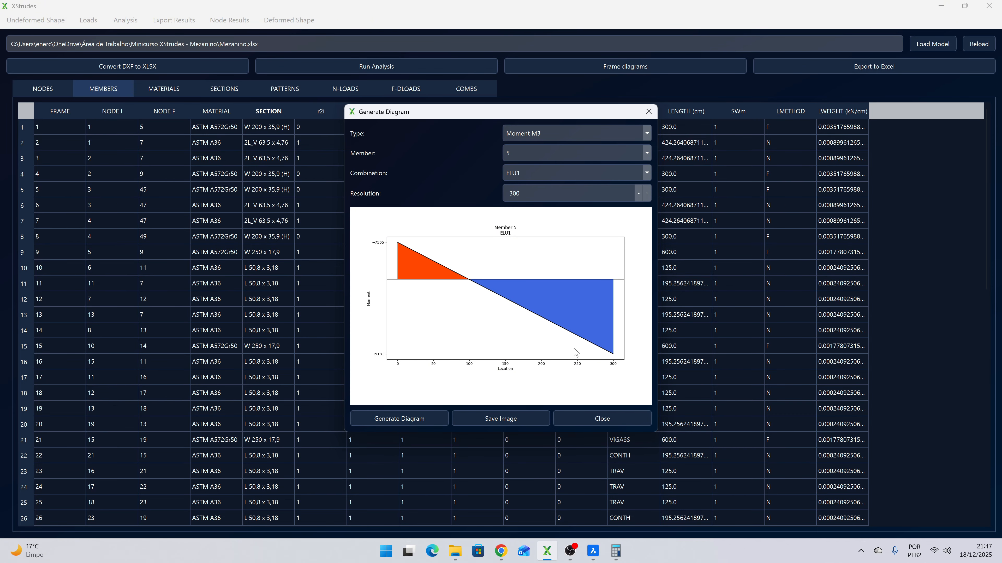
# - Generate the Moment M3 diagram of member 8 for combination ELU2
pyautogui.click(524, 175)
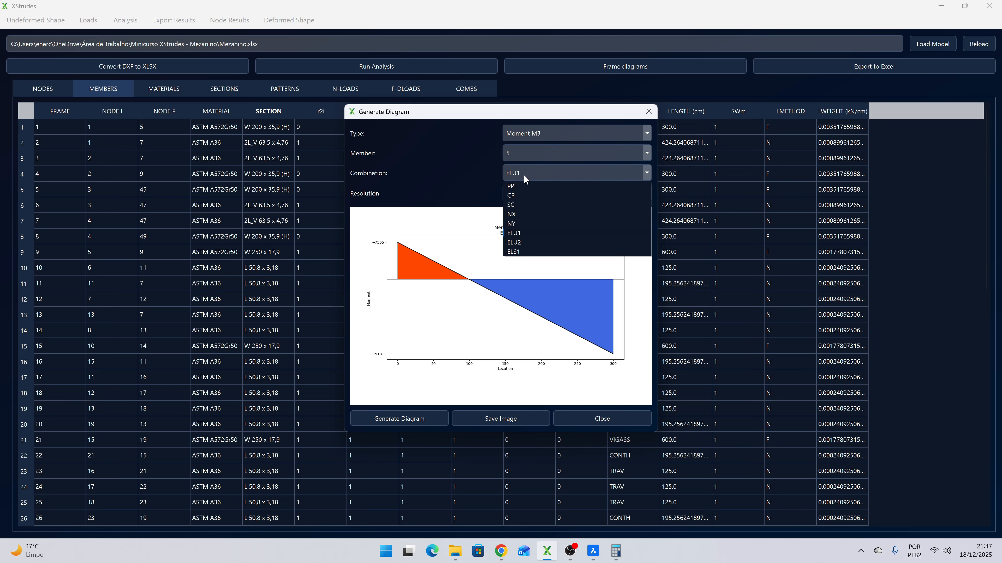
pyautogui.click(524, 240)
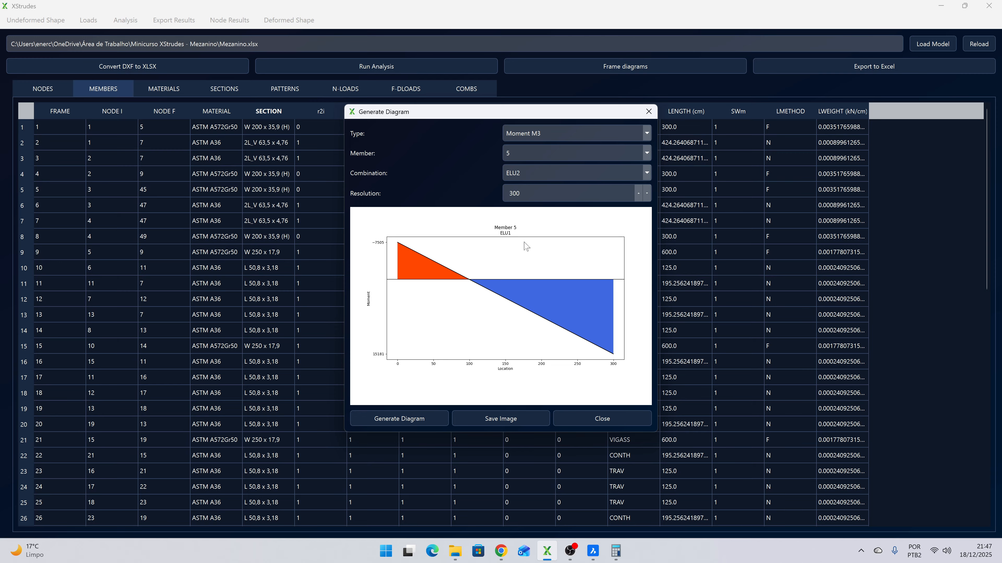
pyautogui.click(526, 151)
pyautogui.click(513, 230)
pyautogui.click(418, 418)
# - Compare member 8's Moment M3 diagrams by generating them for combination ELU1 and again for ELU2
pyautogui.click(546, 174)
pyautogui.click(521, 234)
pyautogui.click(393, 414)
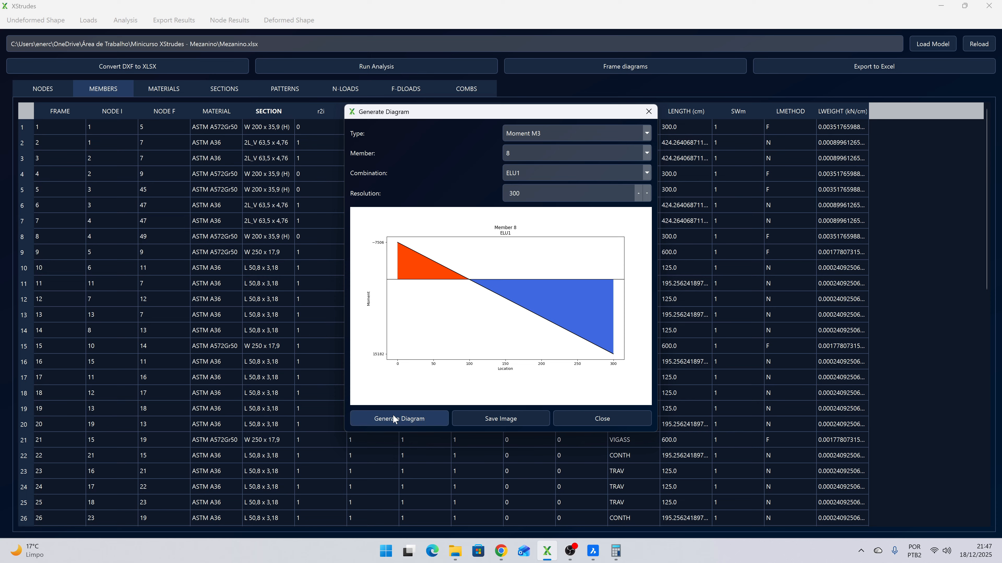
pyautogui.click(525, 173)
pyautogui.click(519, 241)
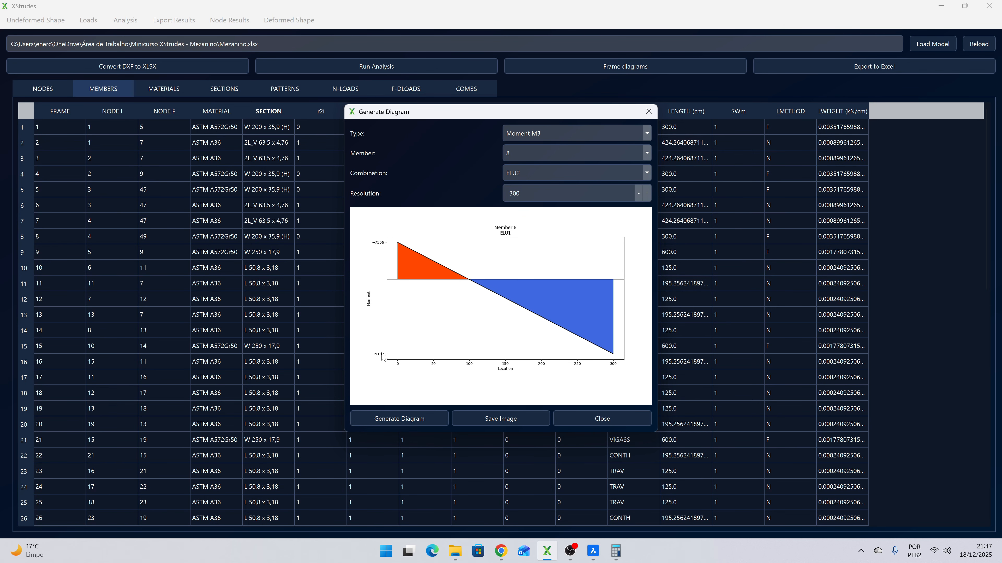
pyautogui.click(394, 423)
# - Generate the ELU2 Moment M3 diagrams of member 4 and again of member 8 to compare the two columns
pyautogui.click(539, 154)
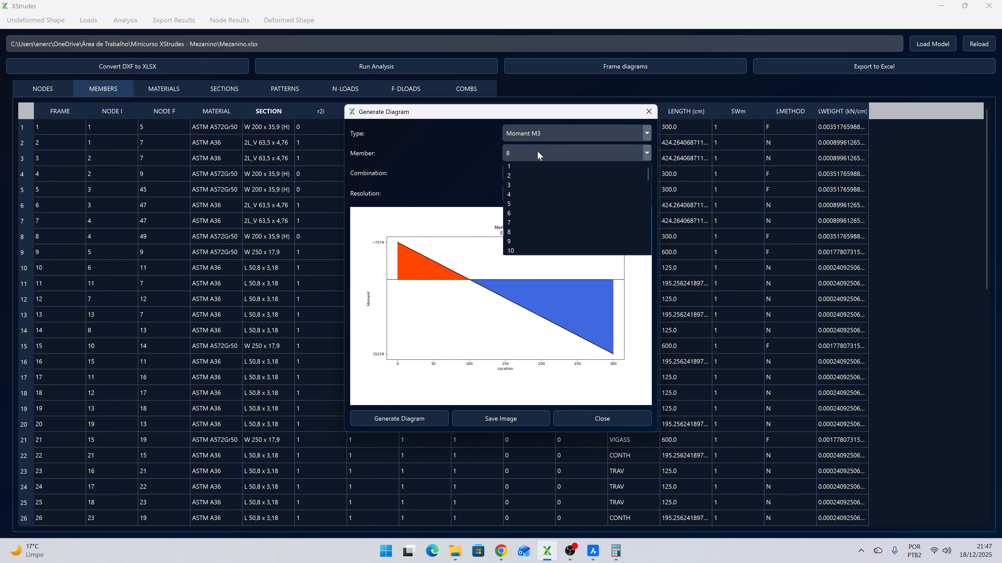
pyautogui.click(529, 192)
pyautogui.click(405, 416)
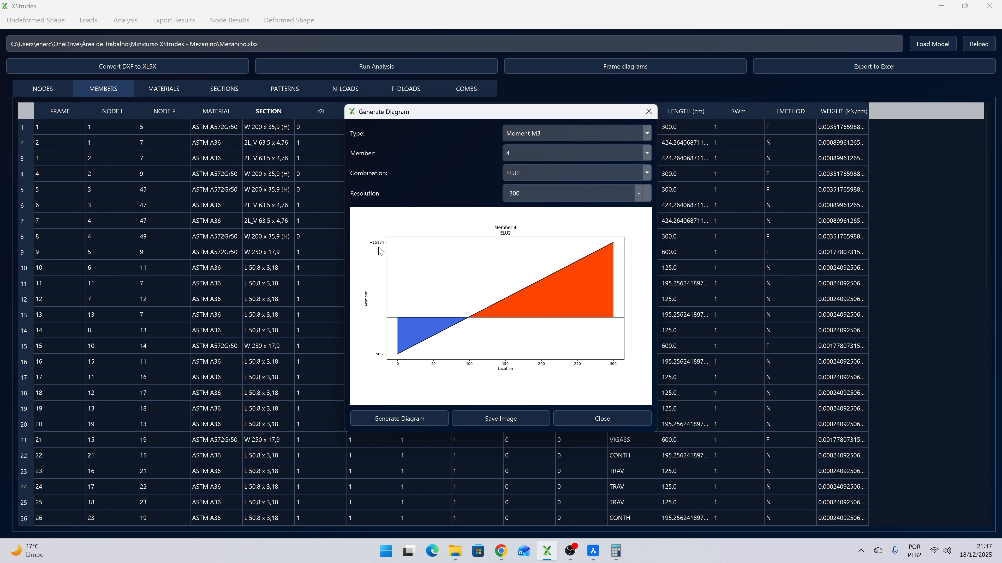
pyautogui.click(530, 158)
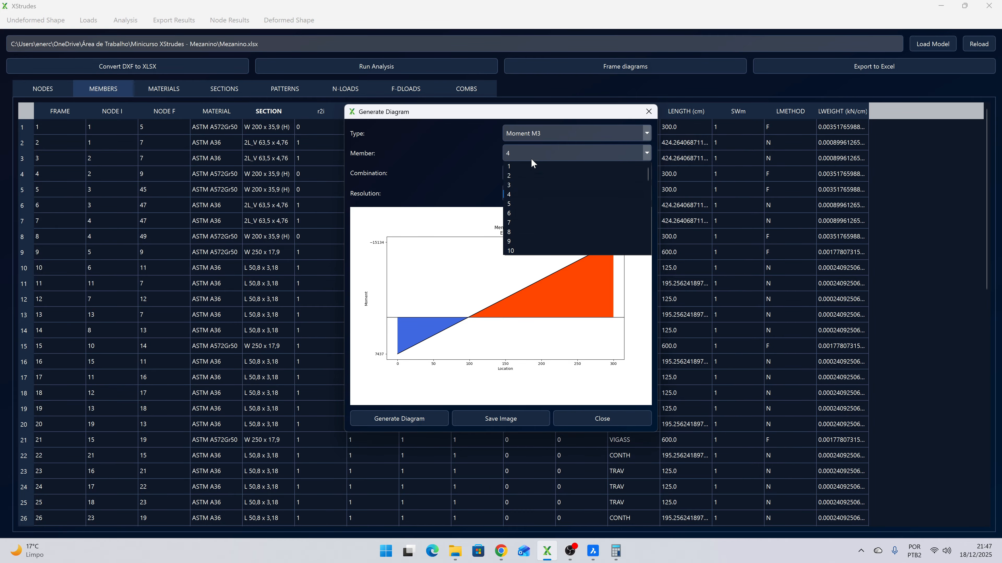
pyautogui.click(513, 232)
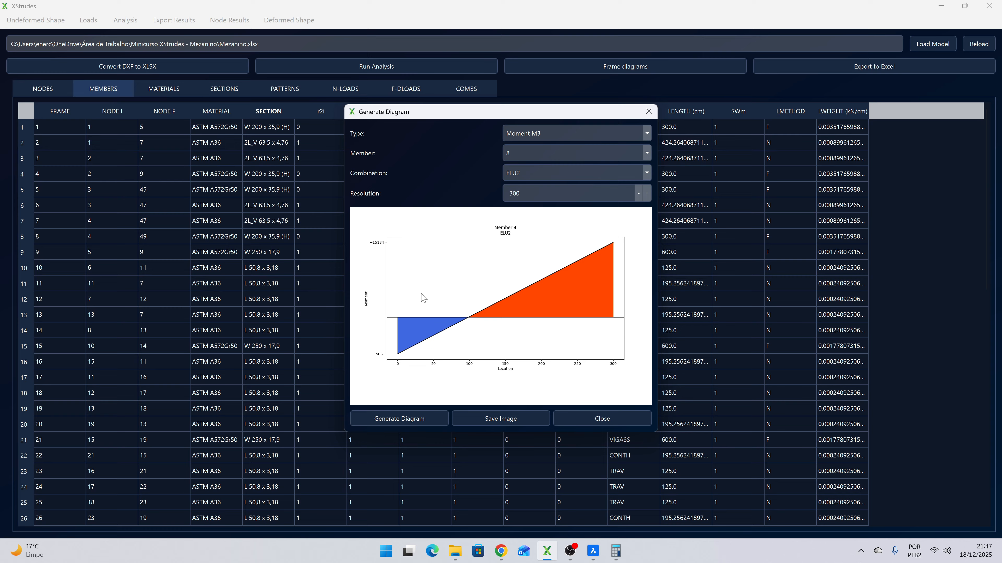
pyautogui.click(399, 415)
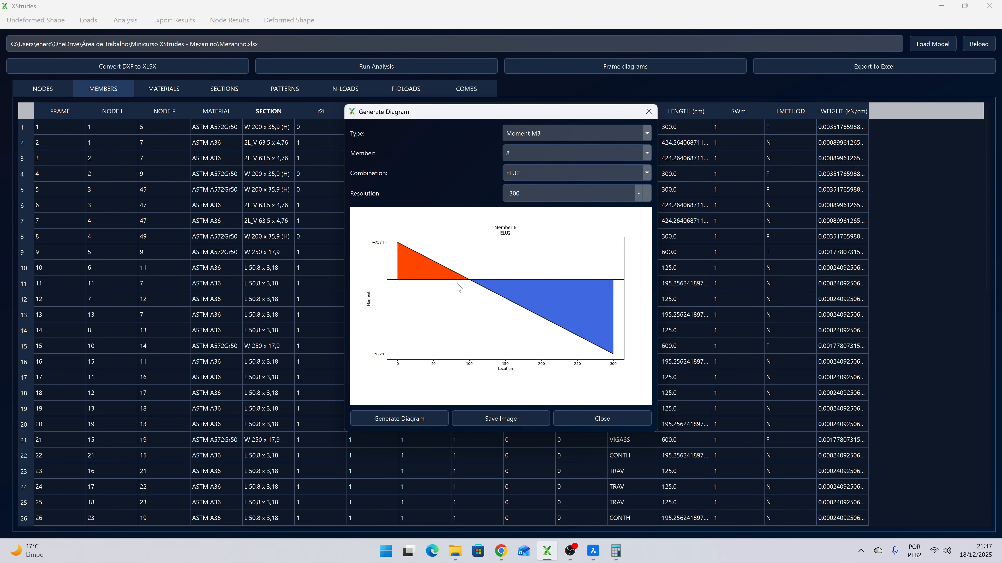
# - Generate the Axial force diagram of member 8 for combination ELU2
pyautogui.click(544, 134)
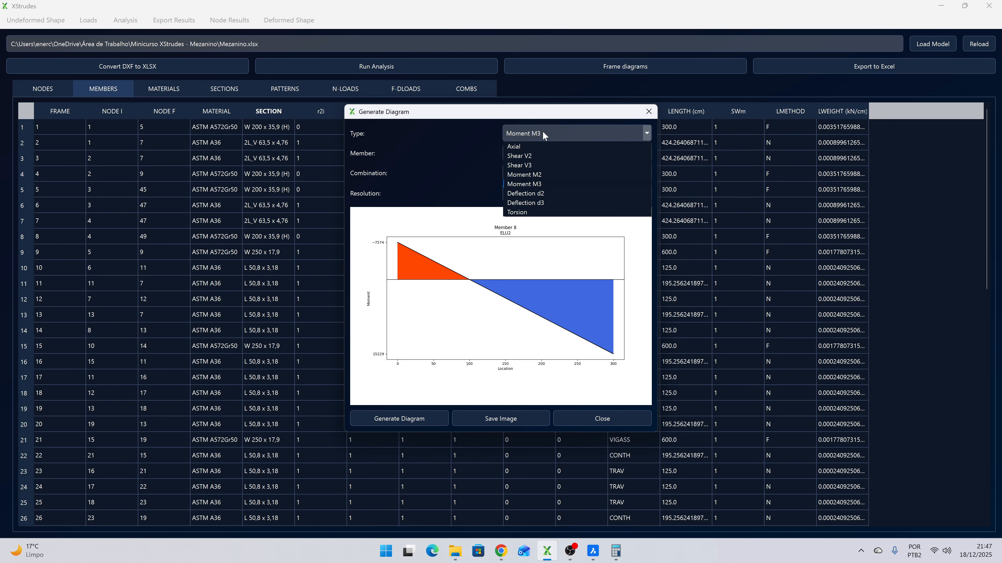
pyautogui.click(538, 147)
pyautogui.click(376, 419)
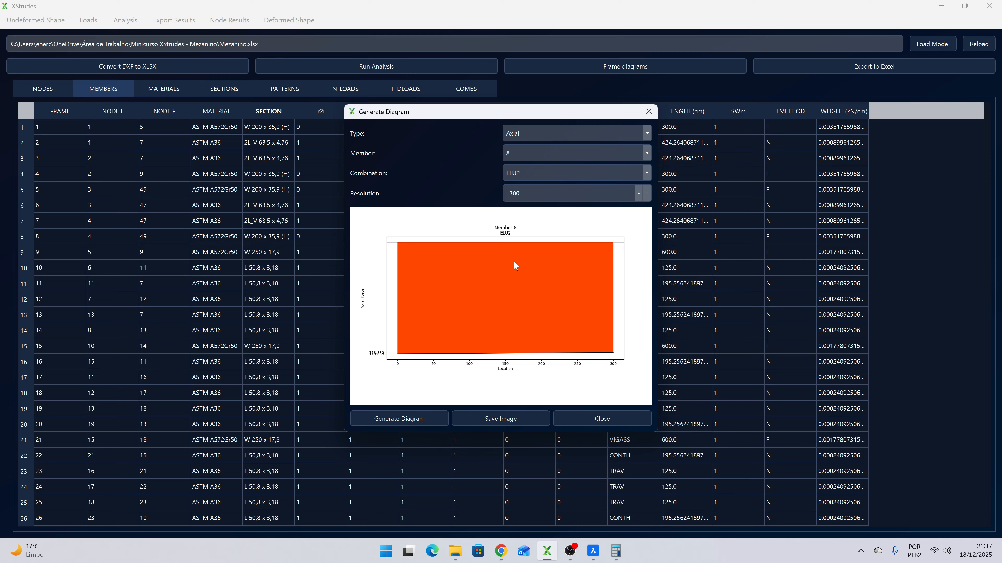
# - Generate the Shear V2 diagram of member 8 for combination ELU2 and close the diagram dialog
pyautogui.click(524, 131)
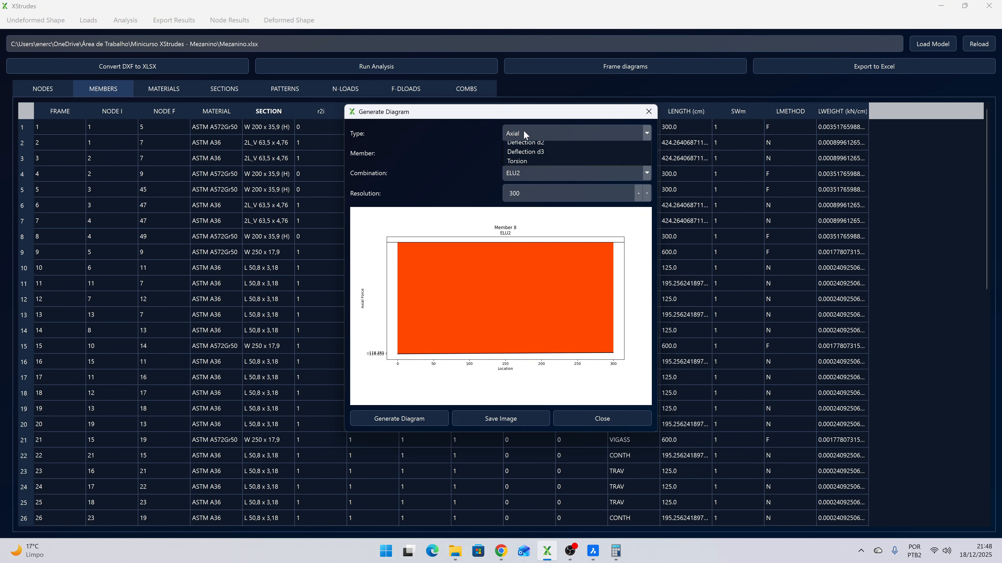
pyautogui.click(530, 157)
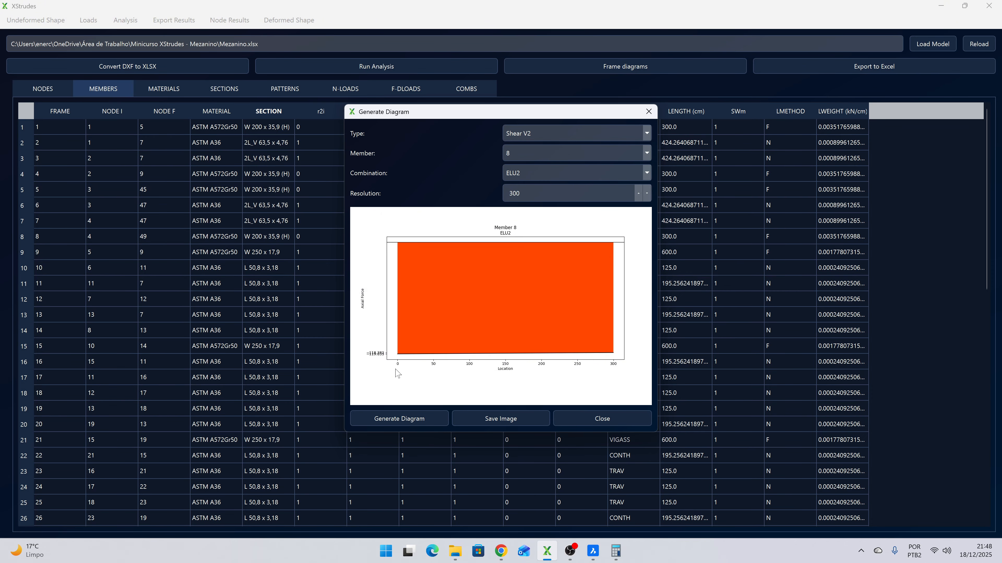
pyautogui.click(393, 419)
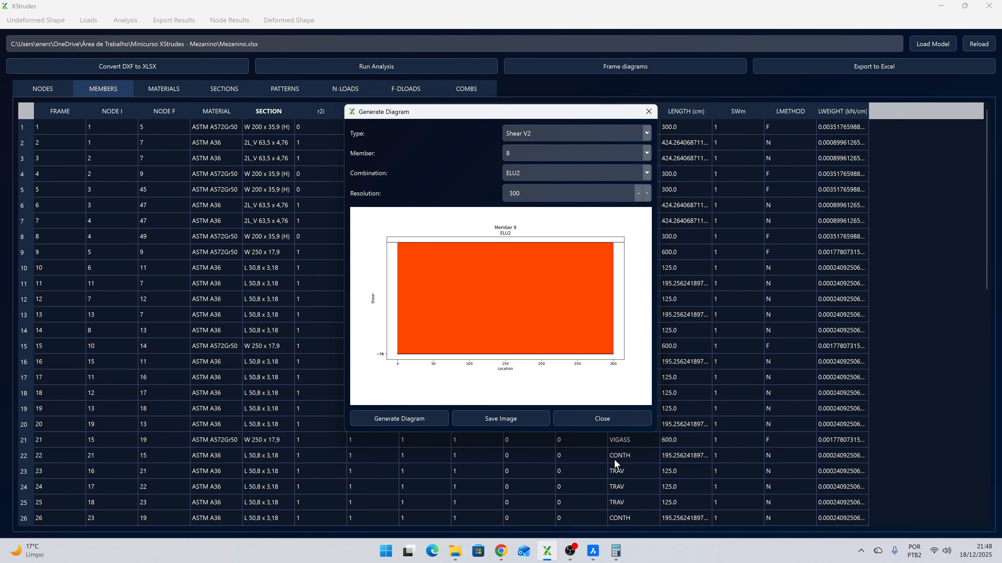
pyautogui.click(609, 420)
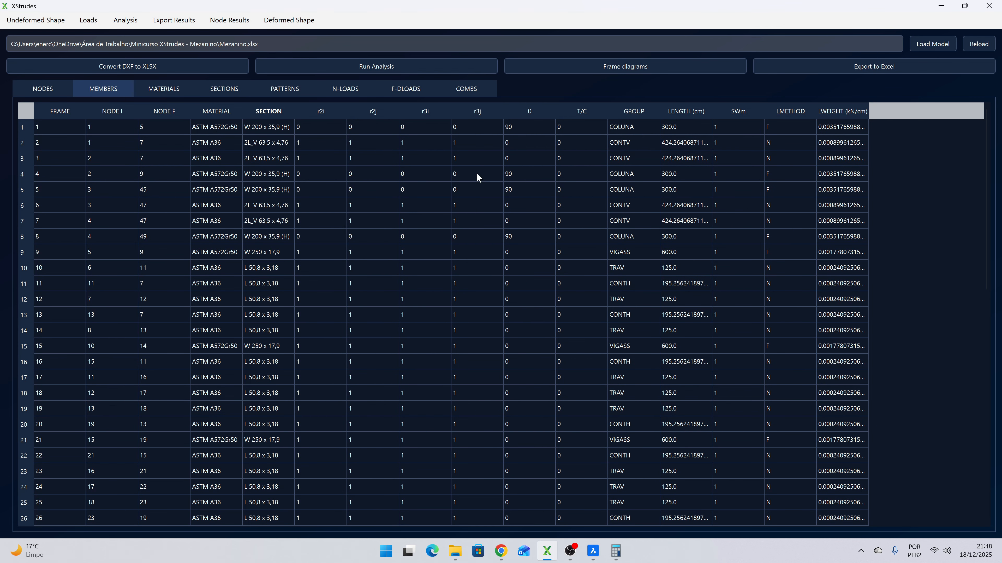
# - Switch to BricsCAD and inspect the front corner column in the wireframe model
pyautogui.click(592, 551)
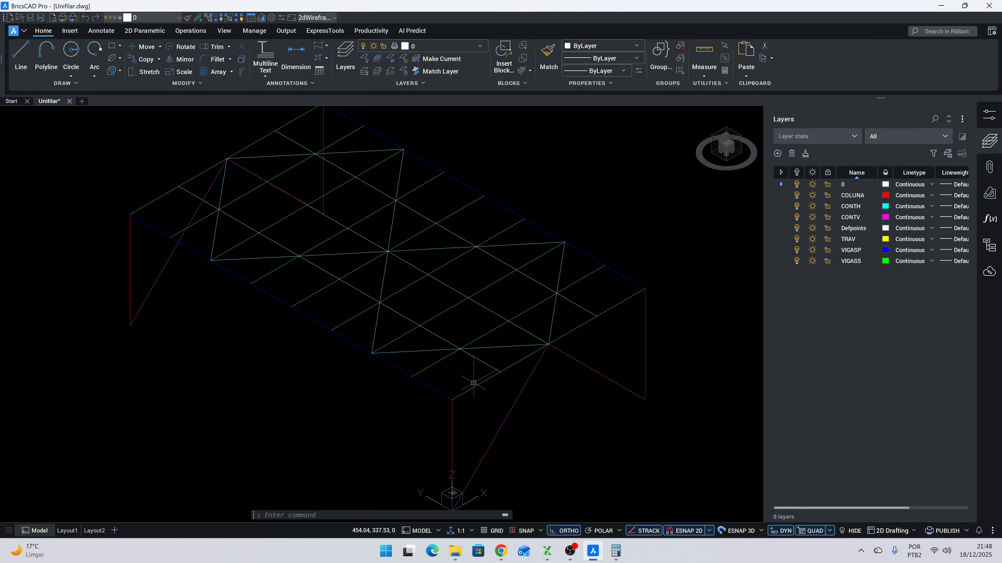
pyautogui.click(458, 460)
pyautogui.click(417, 436)
pyautogui.moveTo(417, 436); pyautogui.dragTo(416, 355)
pyautogui.press('Escape')
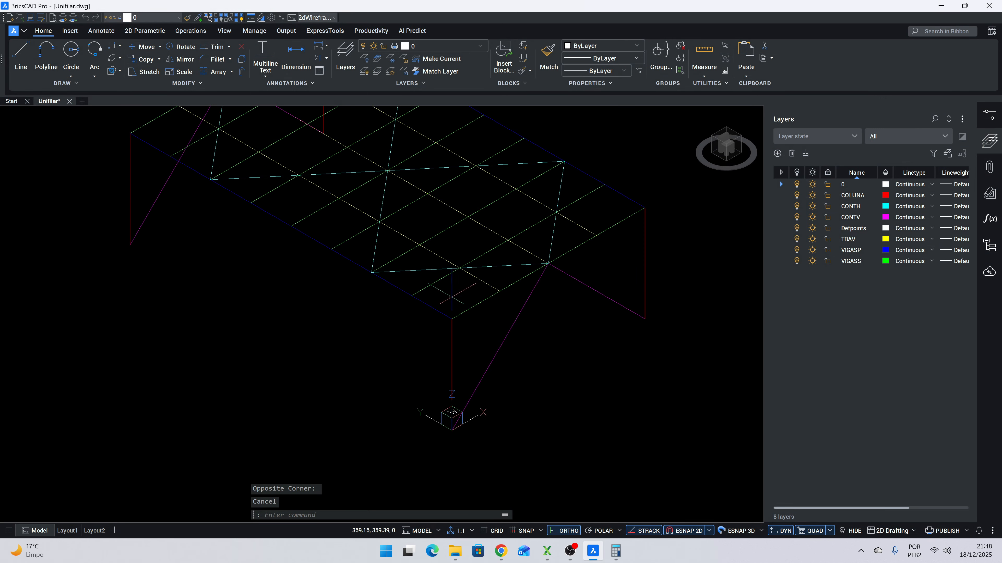
# - Back in XStrudes, configure the results export for only the COLUNA group and combination ELU2, with 4 stations, and confirm it
pyautogui.hotkey('alt', 'Tab')
pyautogui.click(160, 20)
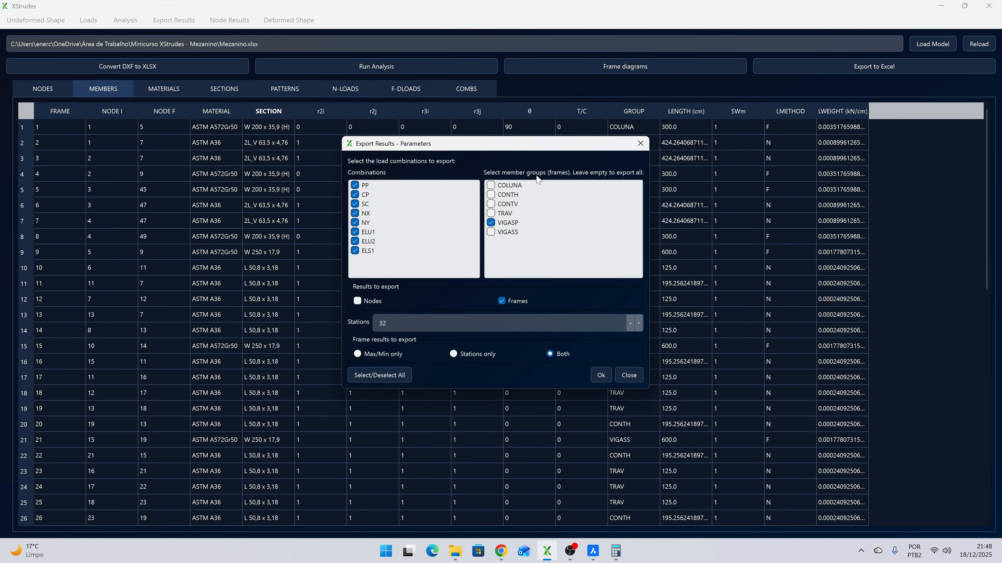
pyautogui.click(491, 221)
pyautogui.click(491, 185)
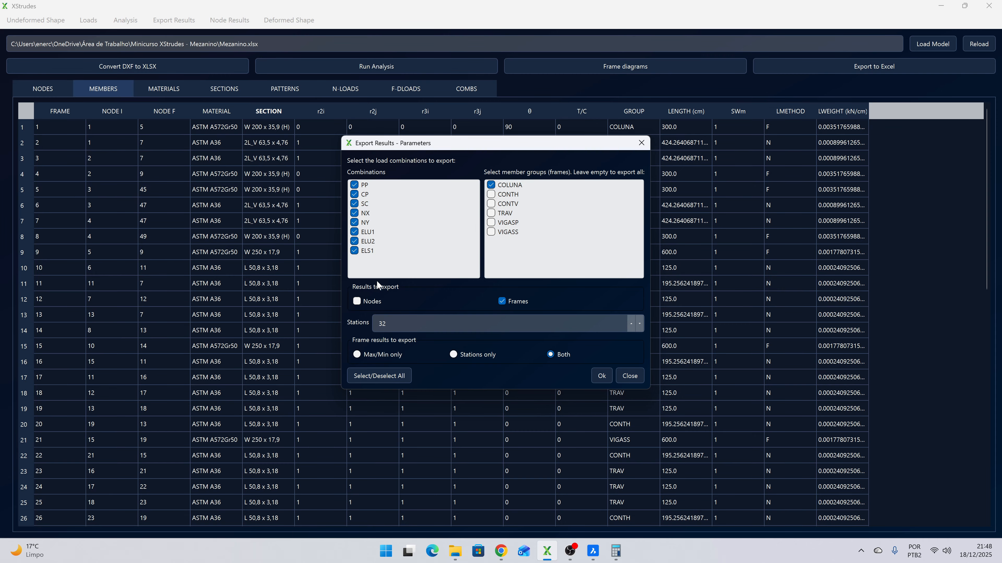
pyautogui.click(383, 375)
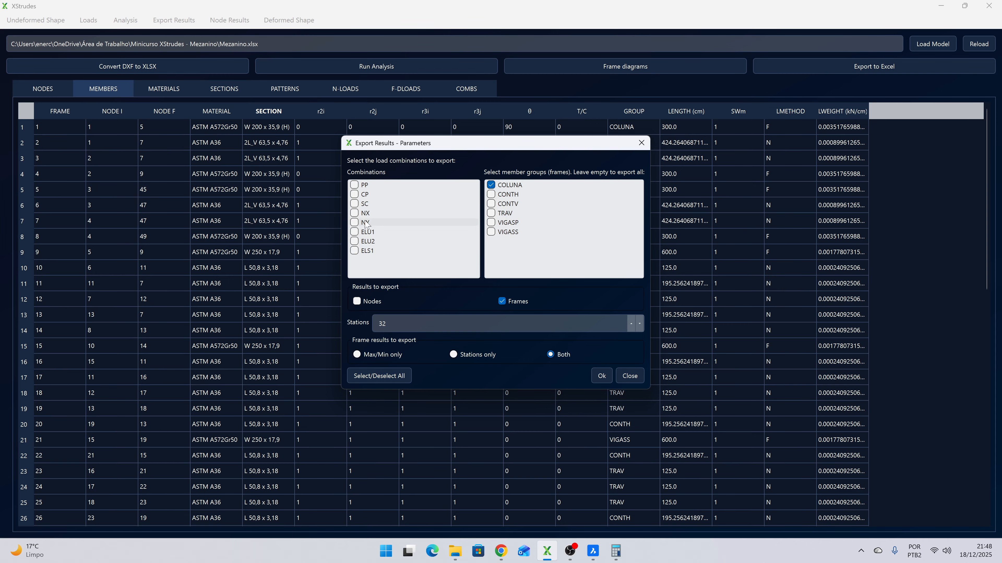
pyautogui.click(354, 241)
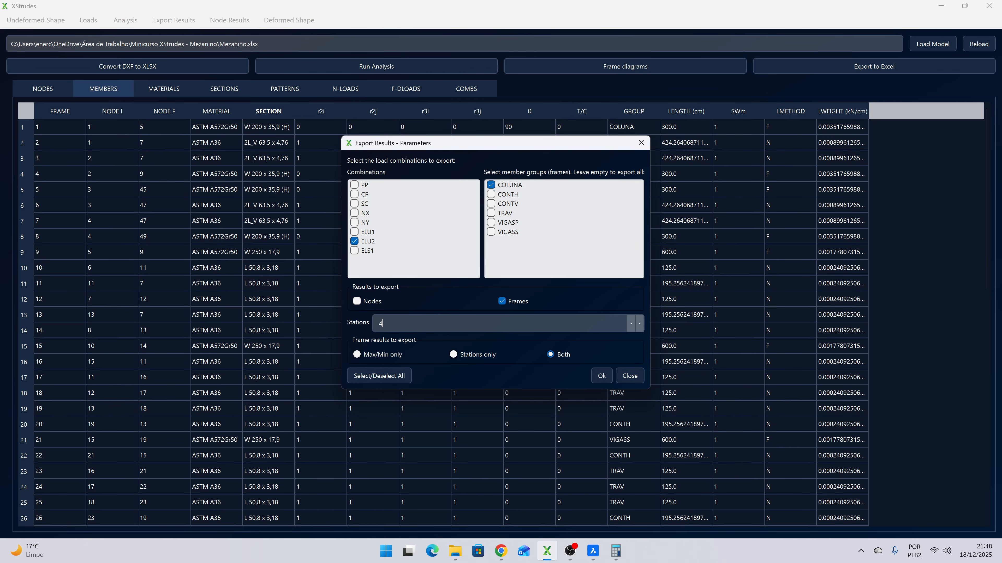
pyautogui.click(601, 375)
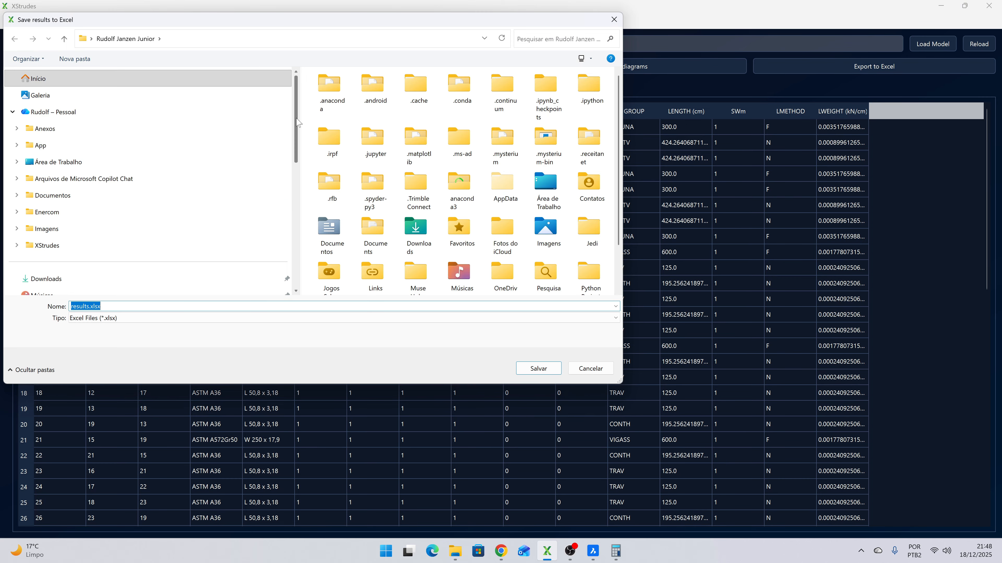
# - Save the exported results as Resultados COLUNAS.xlsx in the Minicurso XStrudes - Mezanino folder
pyautogui.scroll(-3, 298, 122)
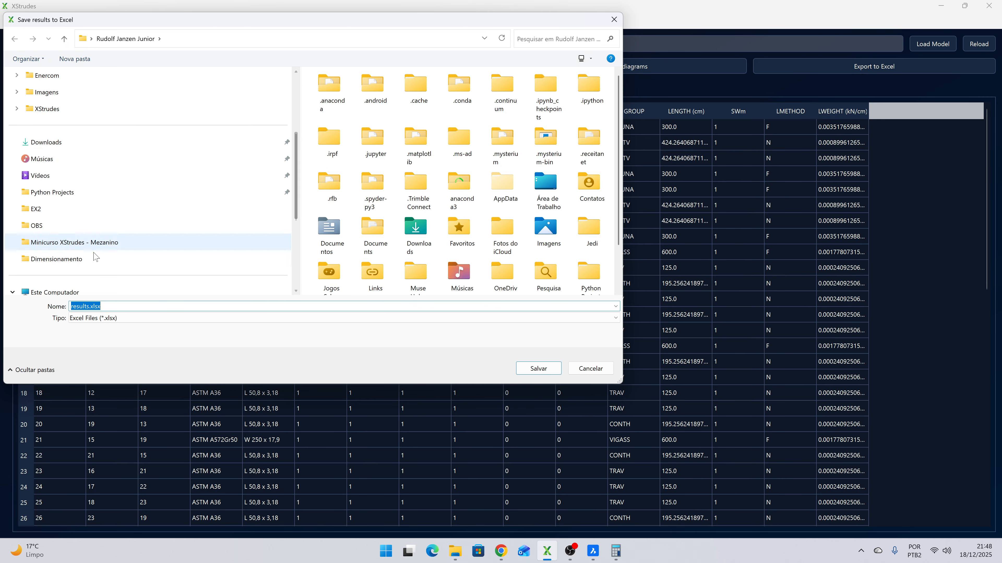
pyautogui.click(96, 248)
pyautogui.click(368, 139)
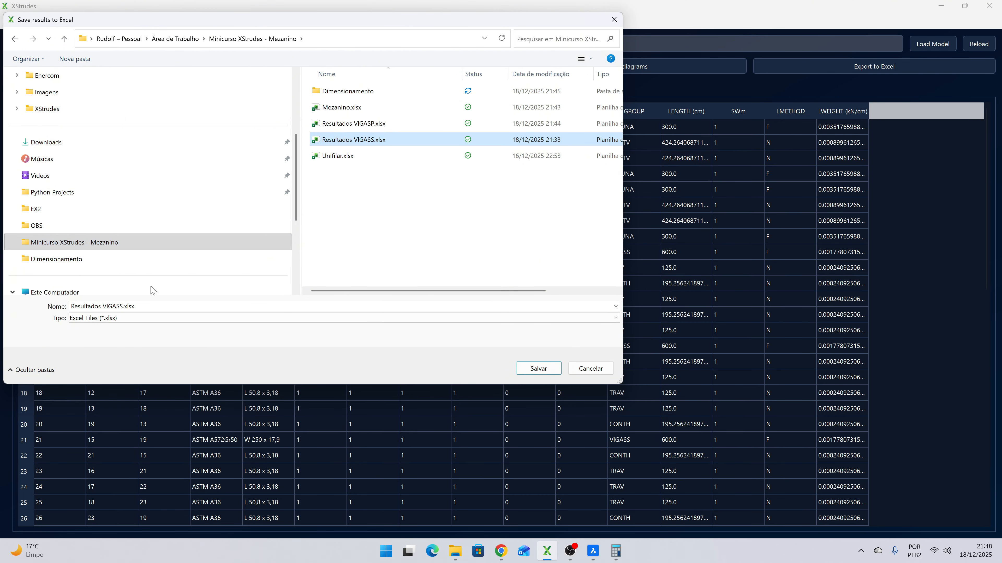
pyautogui.click(125, 307)
pyautogui.click(124, 307)
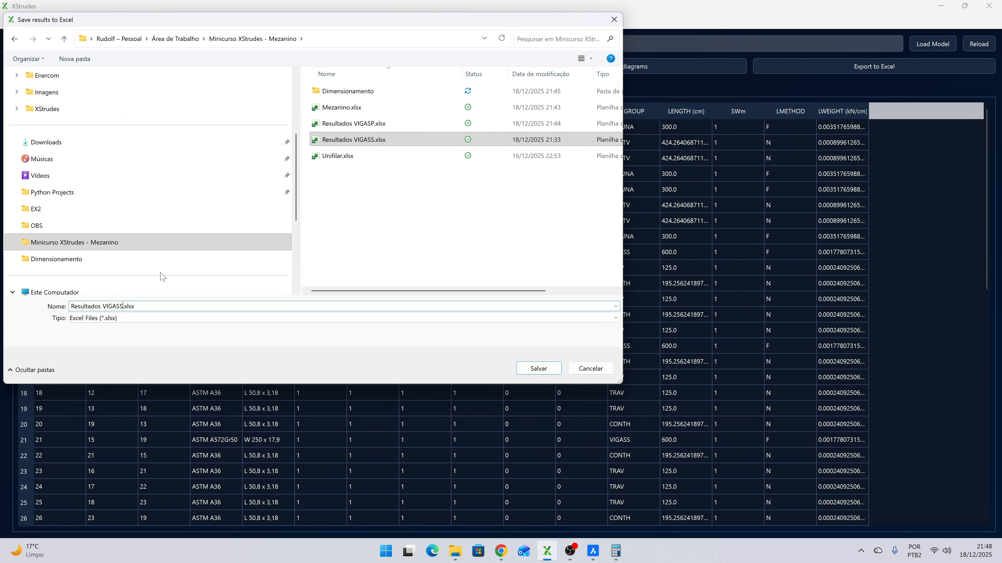
pyautogui.press('BackSpace')
pyautogui.press('BackSpace')
pyautogui.press('BackSpace')
pyautogui.press('BackSpace')
pyautogui.press('BackSpace')
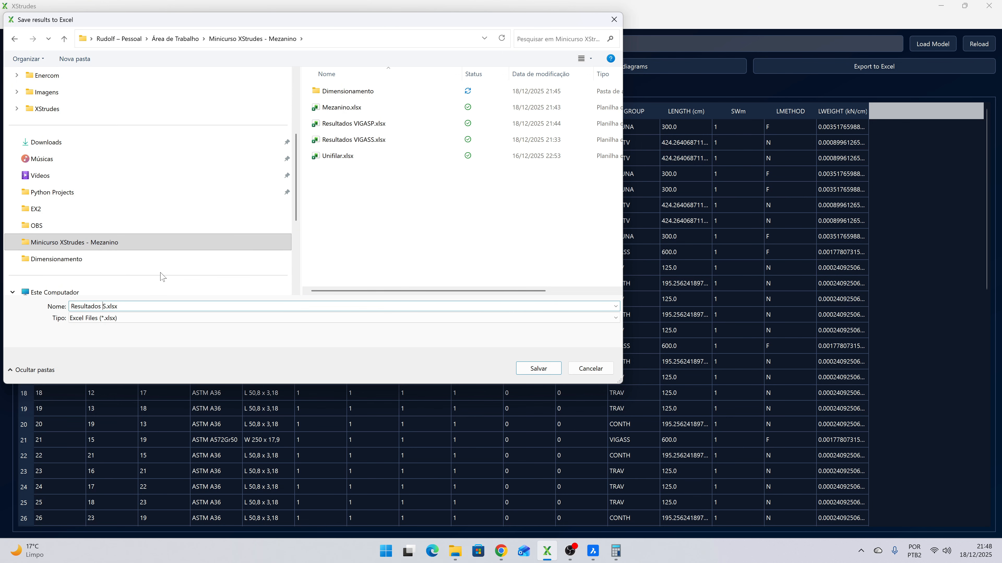
pyautogui.write('COLUNA')
pyautogui.click(538, 368)
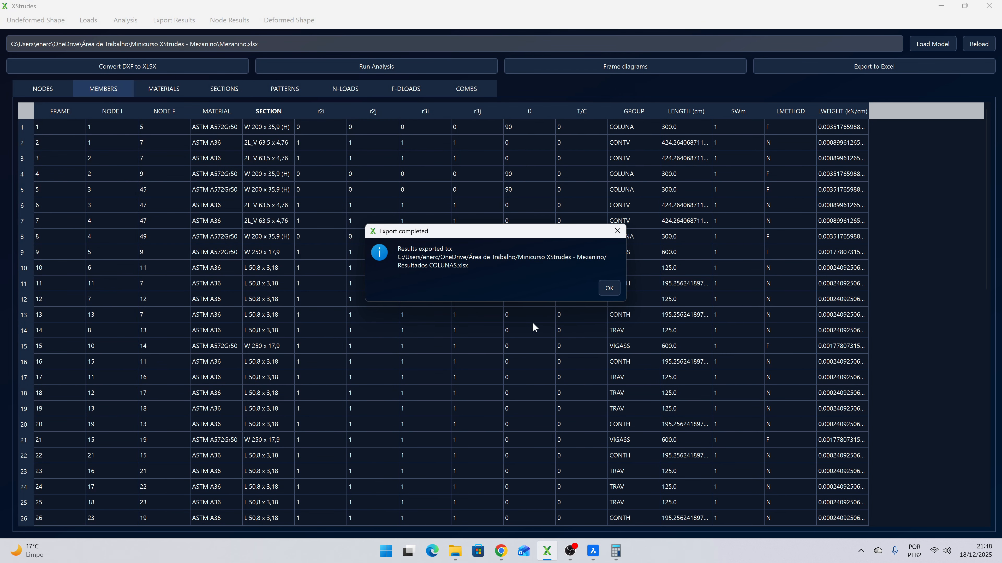
pyautogui.click(609, 289)
# - Switch to File Explorer and duplicate Perfil W - VIGASS.xlsx within the Dimensionamento folder
pyautogui.click(942, 7)
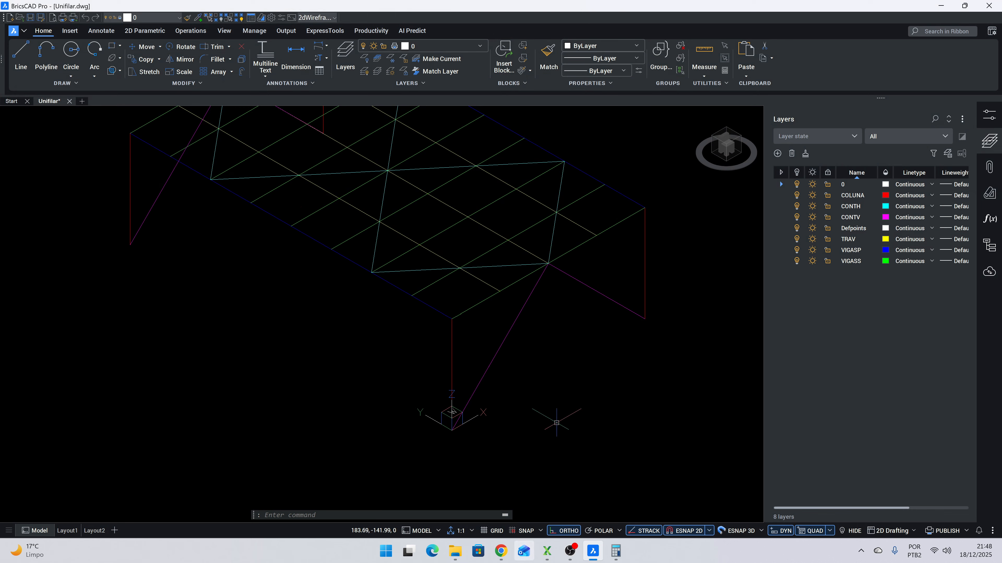
pyautogui.click(941, 7)
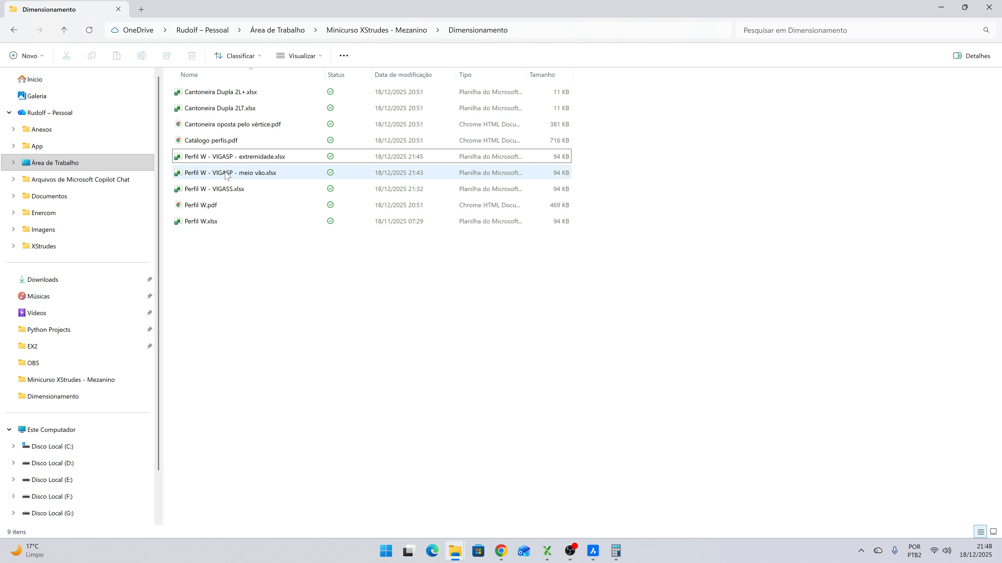
pyautogui.click(216, 191)
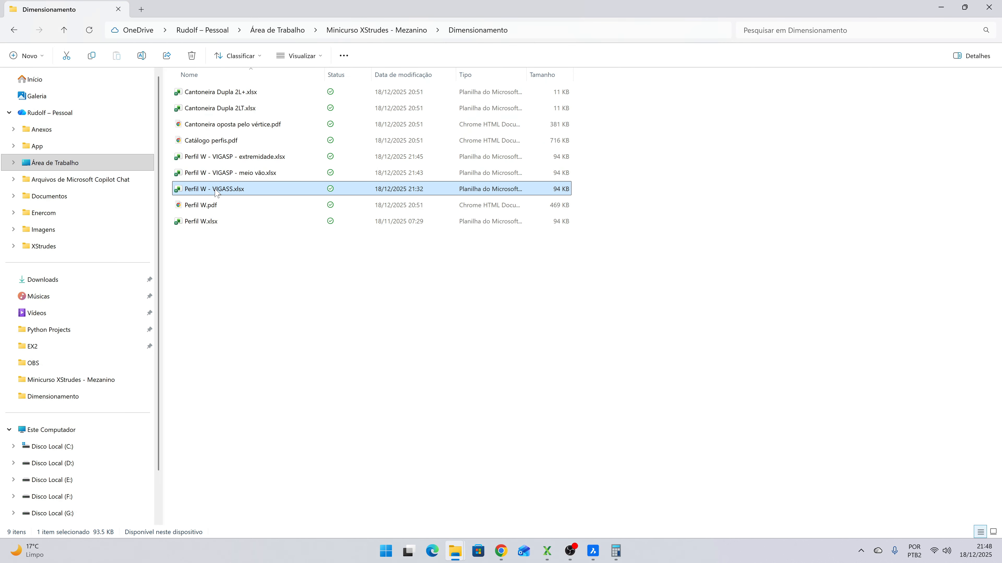
pyautogui.hotkey('ctrl', 'v')
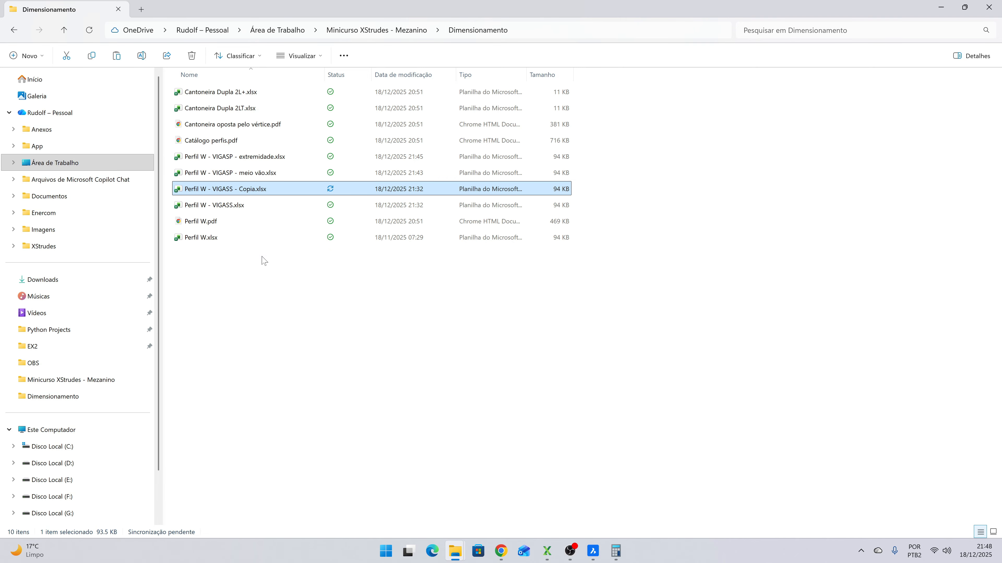
# - Rename the copied workbook as Perfil W - Colunas.xlsx
pyautogui.press('F2')
pyautogui.click(253, 189)
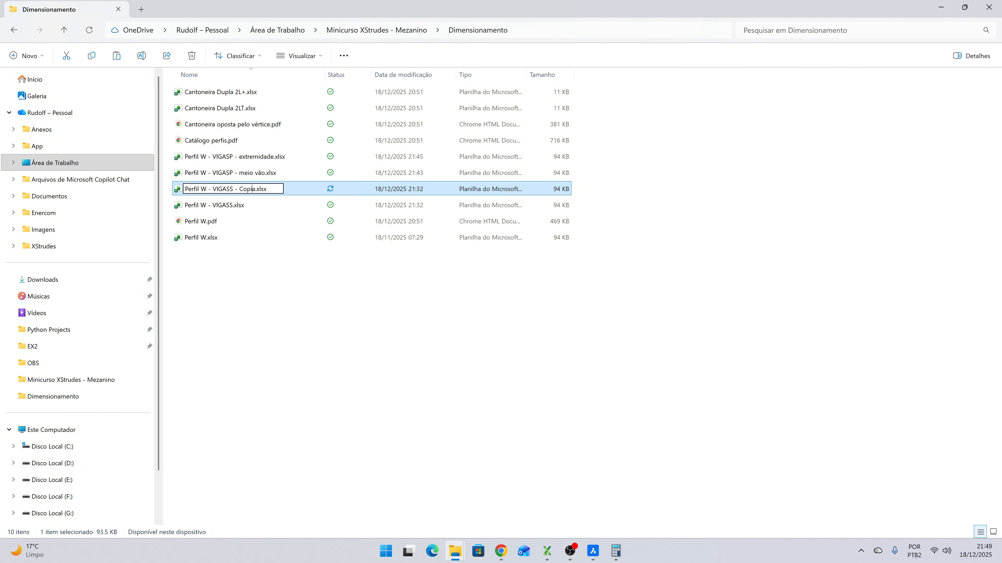
pyautogui.press('BackSpace')
pyautogui.press('BackSpace')
pyautogui.press('BackSpace')
pyautogui.press('BackSpace')
pyautogui.press('BackSpace')
pyautogui.press('BackSpace')
pyautogui.press('BackSpace')
pyautogui.press('BackSpace')
pyautogui.press('BackSpace')
pyautogui.press('BackSpace')
pyautogui.press('BackSpace')
pyautogui.press('BackSpace')
pyautogui.press('BackSpace')
pyautogui.press('BackSpace')
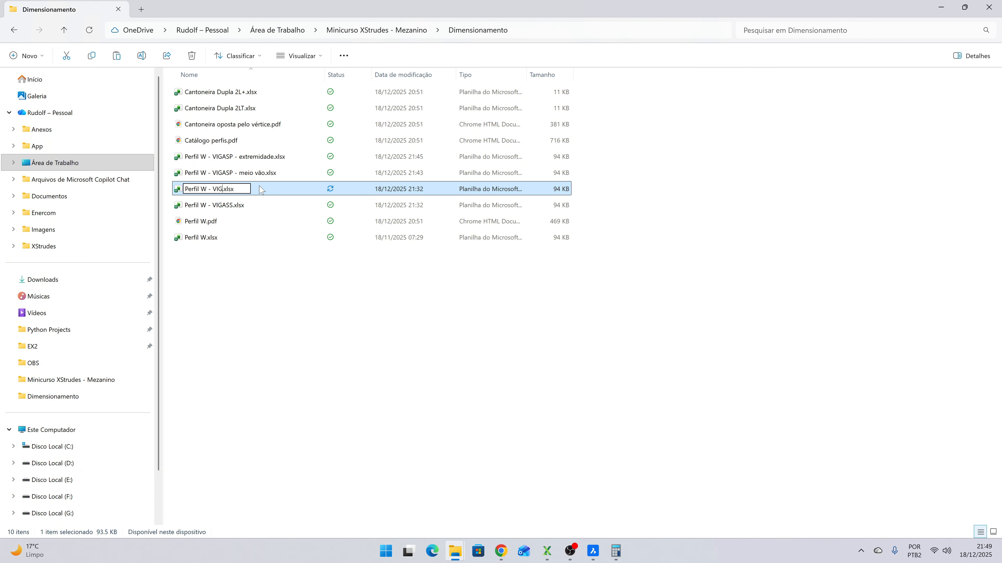
pyautogui.write('Colunas')
pyautogui.press('Return')
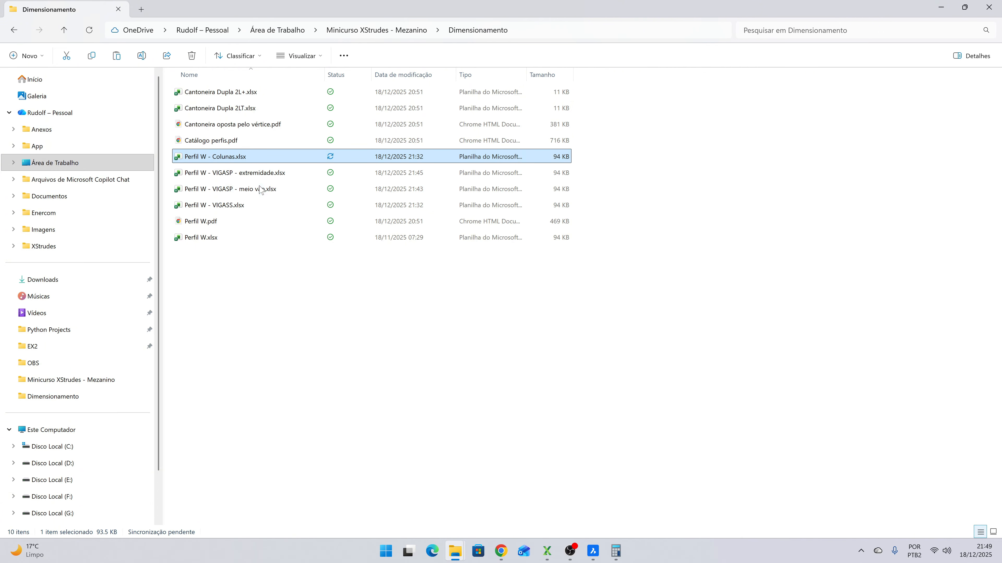
pyautogui.press('F2')
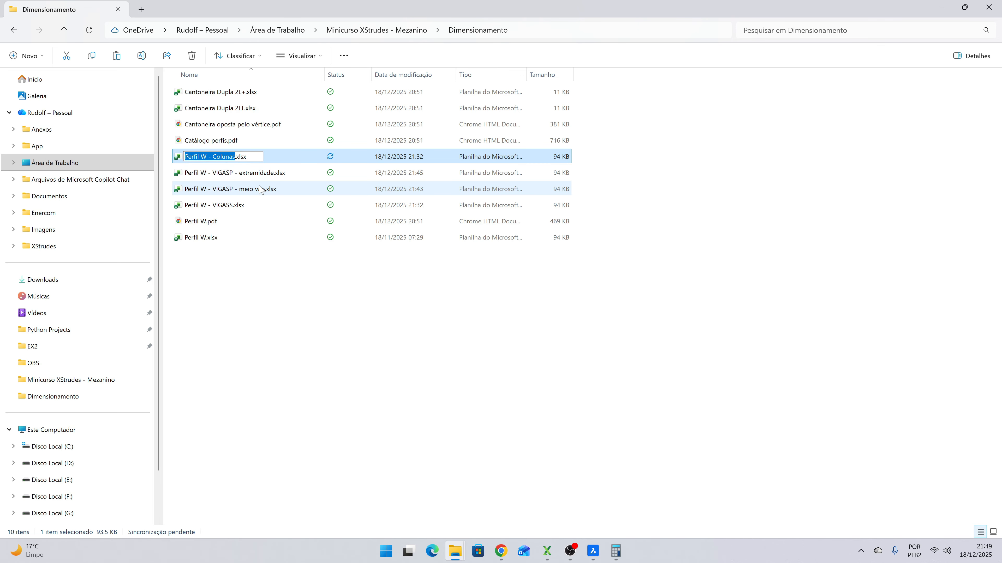
pyautogui.press('BackSpace')
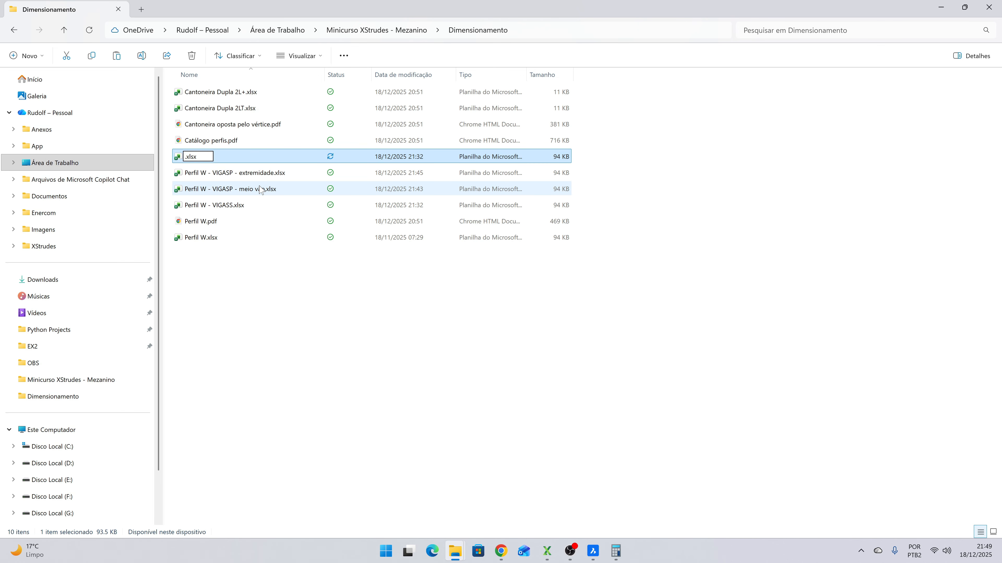
pyautogui.press('Escape')
# - Change the copied workbook's name to use capitals, as Perfil W - COLUNAS.xlsx
pyautogui.press('F2')
pyautogui.press('Right')
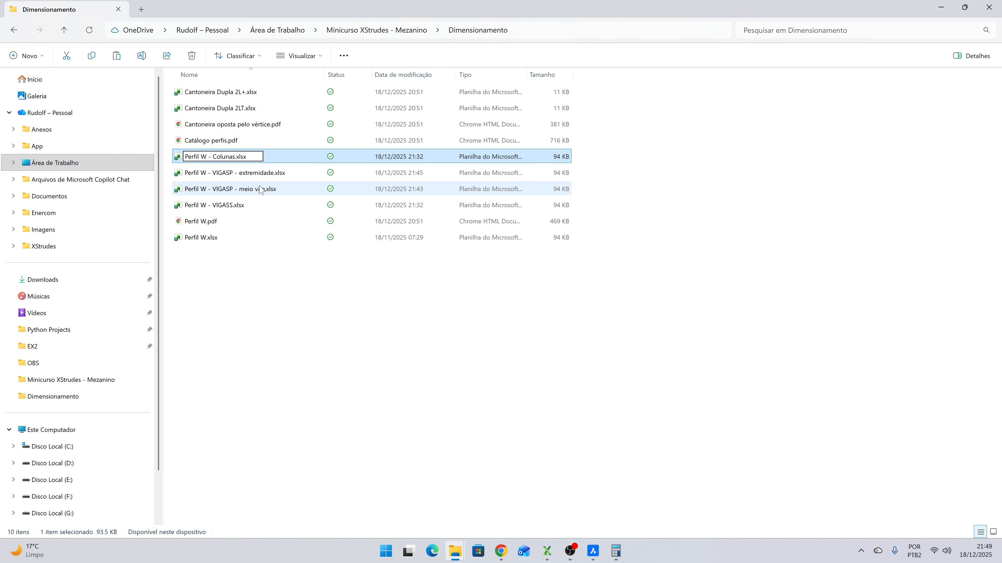
pyautogui.press('BackSpace')
pyautogui.press('BackSpace')
pyautogui.press('BackSpace')
pyautogui.press('BackSpace')
pyautogui.press('BackSpace')
pyautogui.press('BackSpace')
pyautogui.write('OLUNAS')
pyautogui.press('Return')
pyautogui.press('Return')
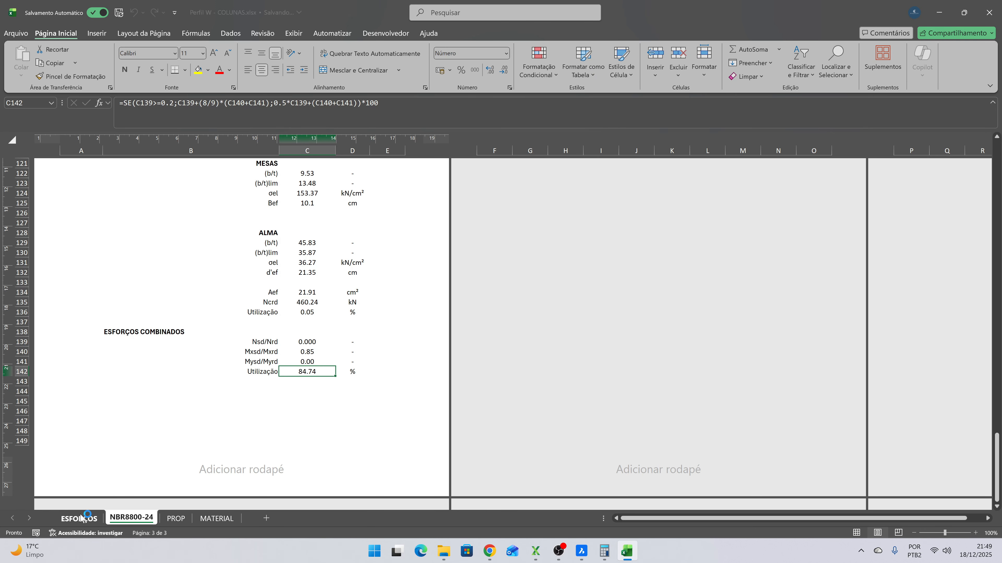
# - Open Perfil W - COLUNAS.xlsx at its ESFORÇOS sheet and also open Resultados COLUNAS.xlsx from the parent folder
pyautogui.click(84, 517)
pyautogui.hotkey('alt', 'Tab')
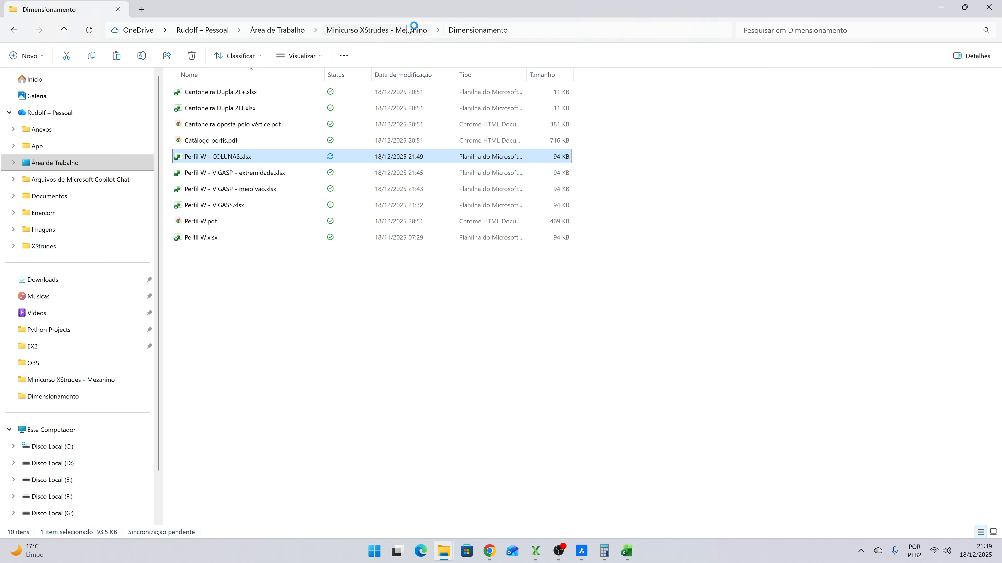
pyautogui.click(409, 29)
pyautogui.doubleClick(221, 125)
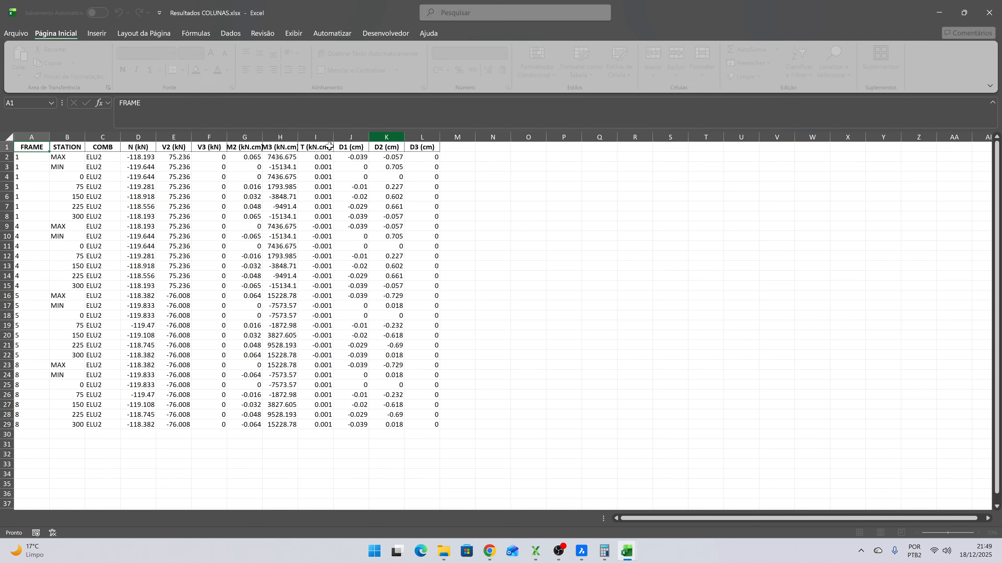
# - Add filters to the header row of the Frames results table, from FRAME through D3
pyautogui.moveTo(32, 147); pyautogui.dragTo(415, 152)
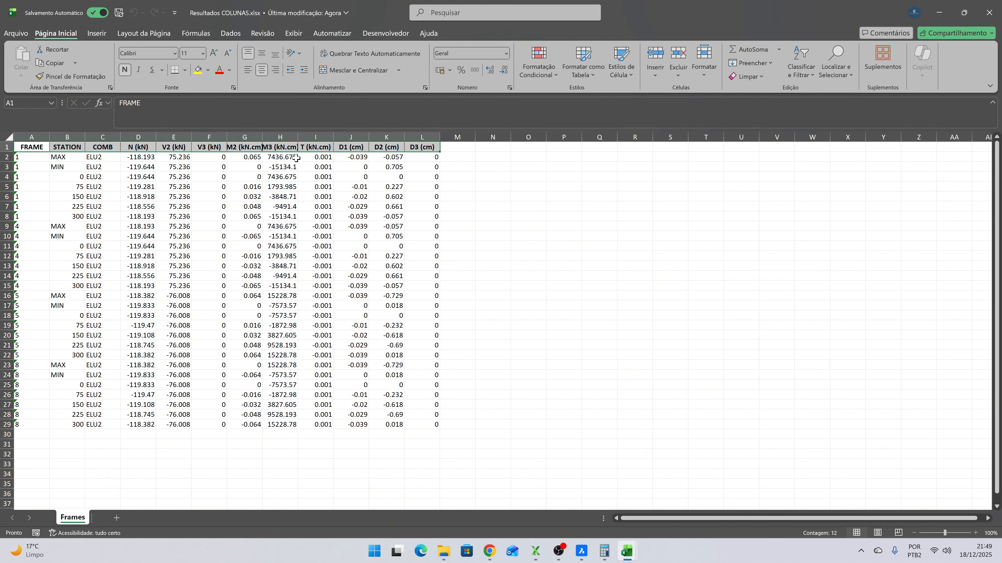
pyautogui.click(231, 33)
pyautogui.click(516, 61)
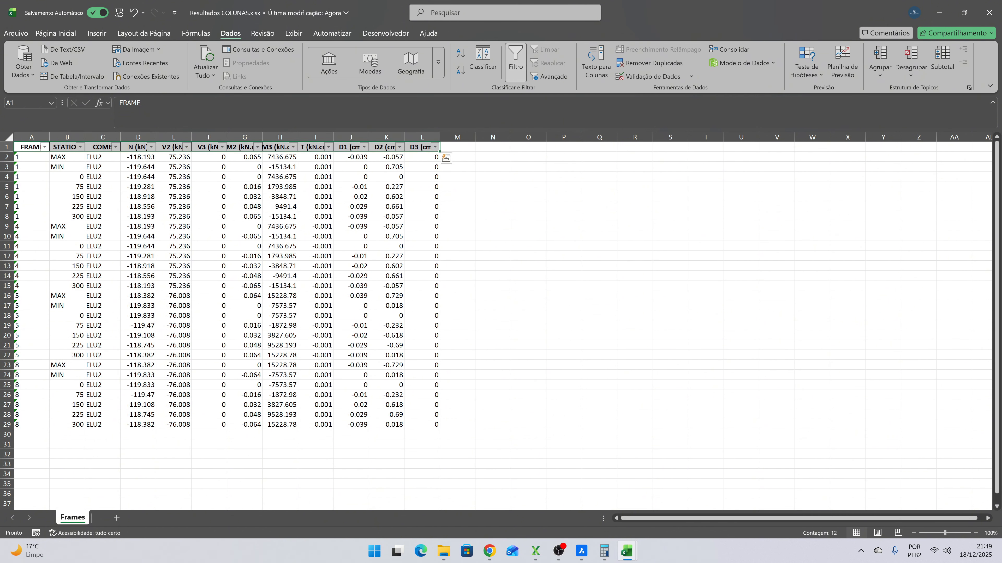
pyautogui.click(433, 208)
# - Filter the M3 column to show only the 15228.781 rows, and clear that filter
pyautogui.click(293, 147)
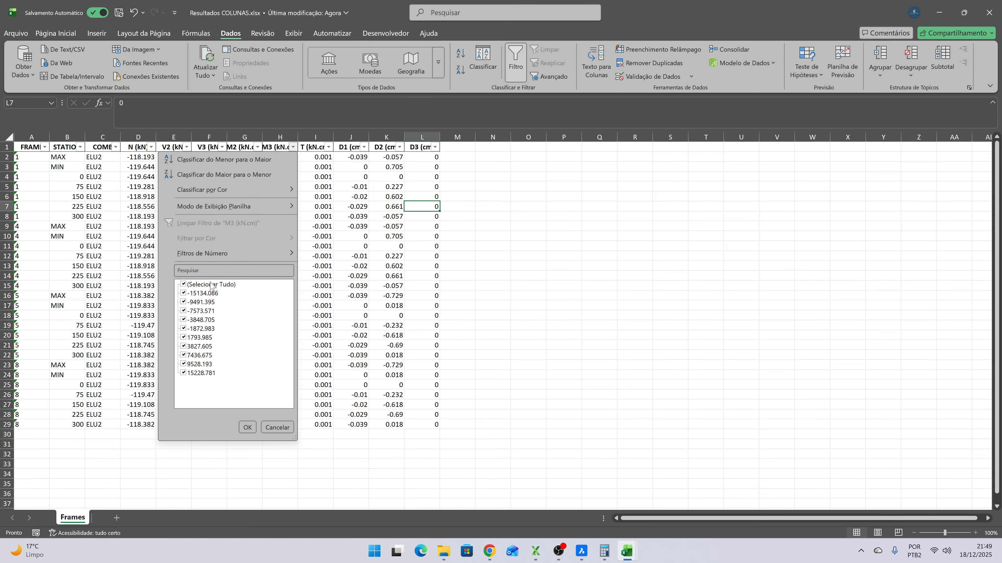
pyautogui.click(198, 285)
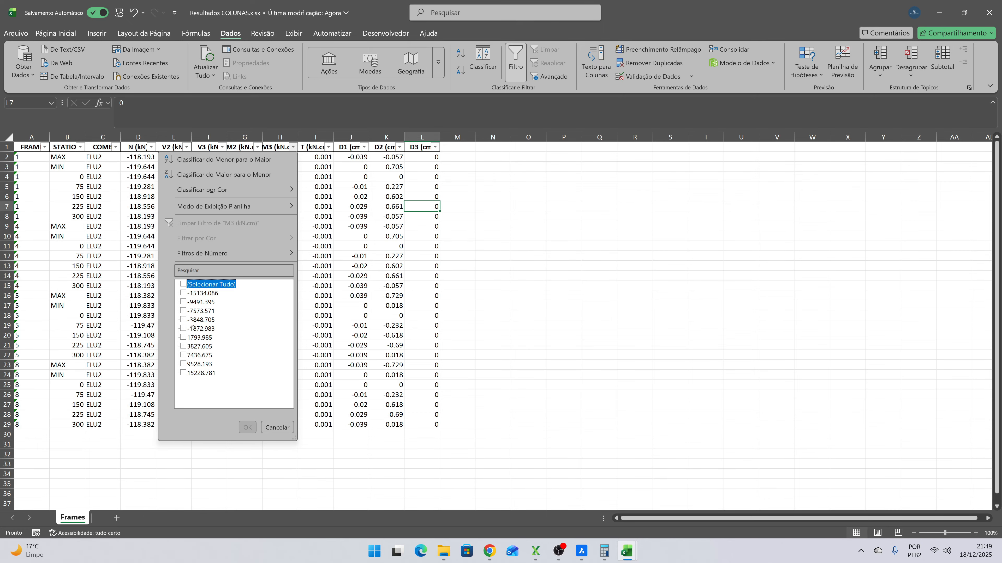
pyautogui.click(199, 373)
pyautogui.click(246, 427)
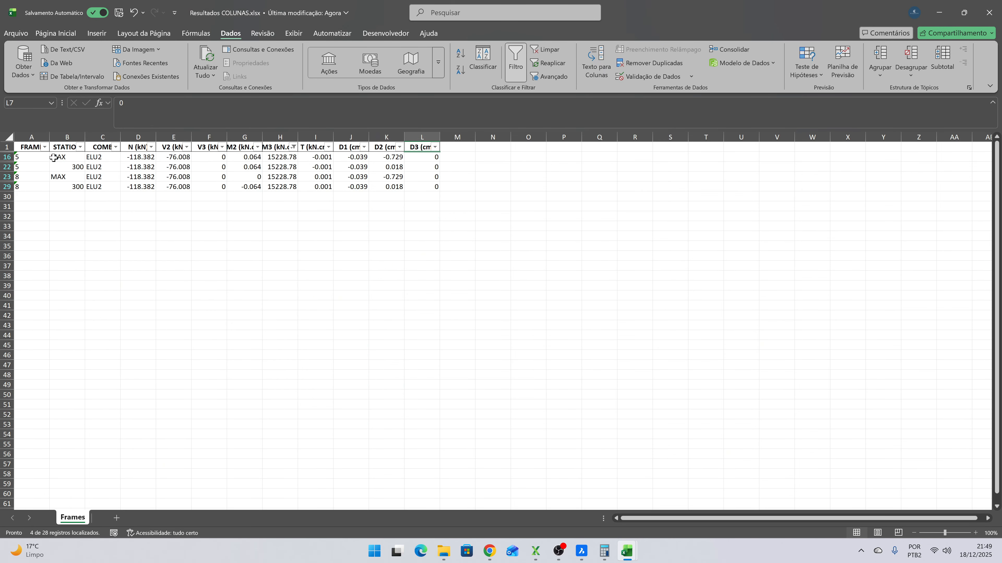
pyautogui.click(7, 147)
pyautogui.click(545, 50)
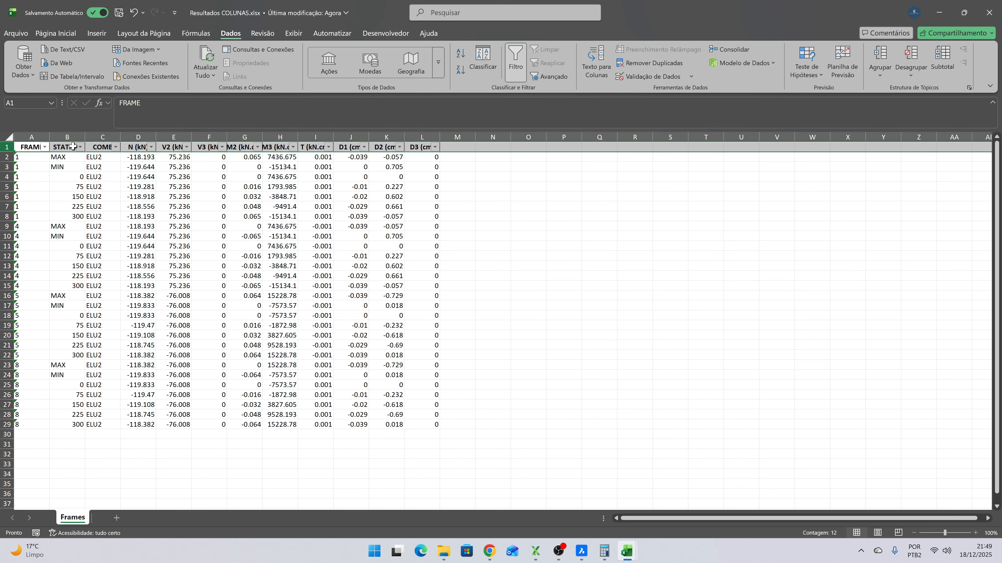
# - Filter the FRAME column of the Frames results table to show only frame 8
pyautogui.click(45, 147)
pyautogui.click(41, 285)
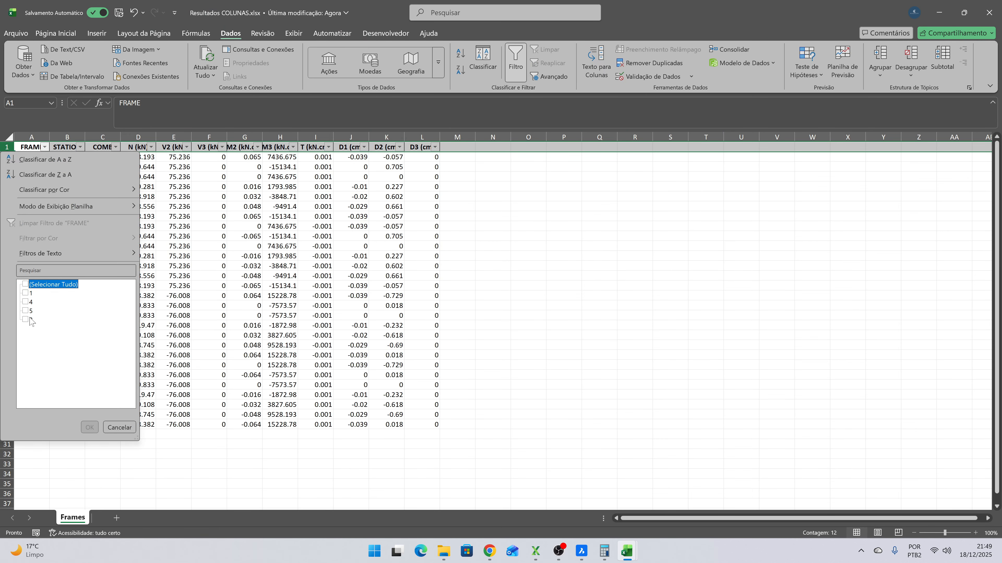
pyautogui.click(26, 319)
pyautogui.click(89, 427)
pyautogui.click(138, 244)
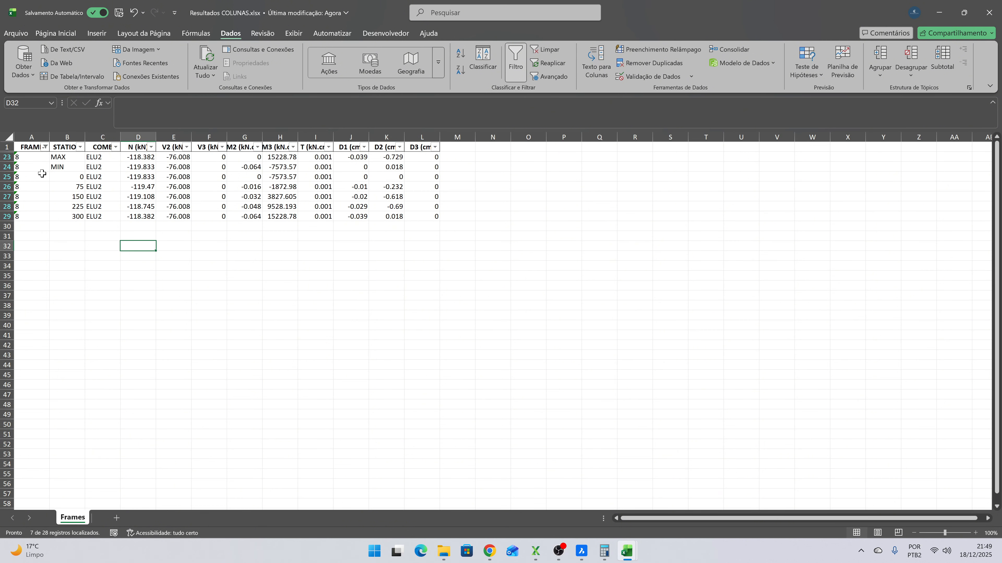
# - Copy frame 8's station 0 to 300 rows, FRAME through M3, and paste them as values at A2 of ESFORÇOS in Perfil W - COLUNAS.xlsx
pyautogui.moveTo(20, 178); pyautogui.dragTo(287, 213)
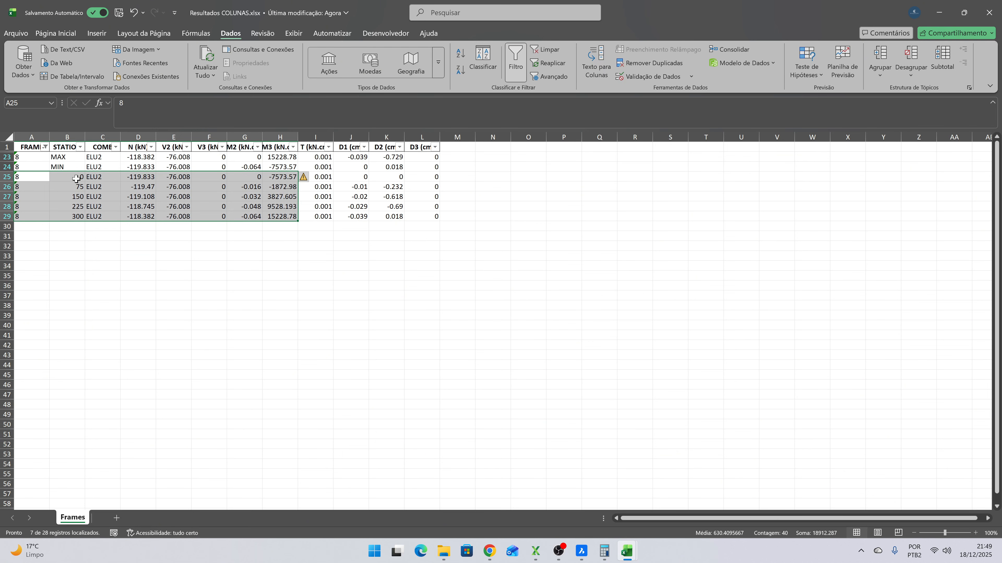
pyautogui.hotkey('ctrl', 'c')
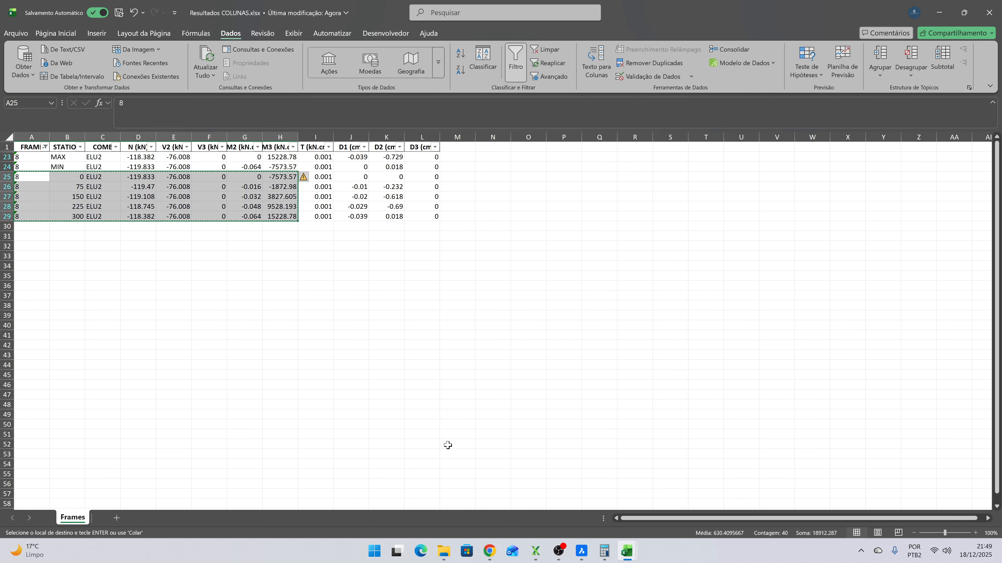
pyautogui.moveTo(621, 549)
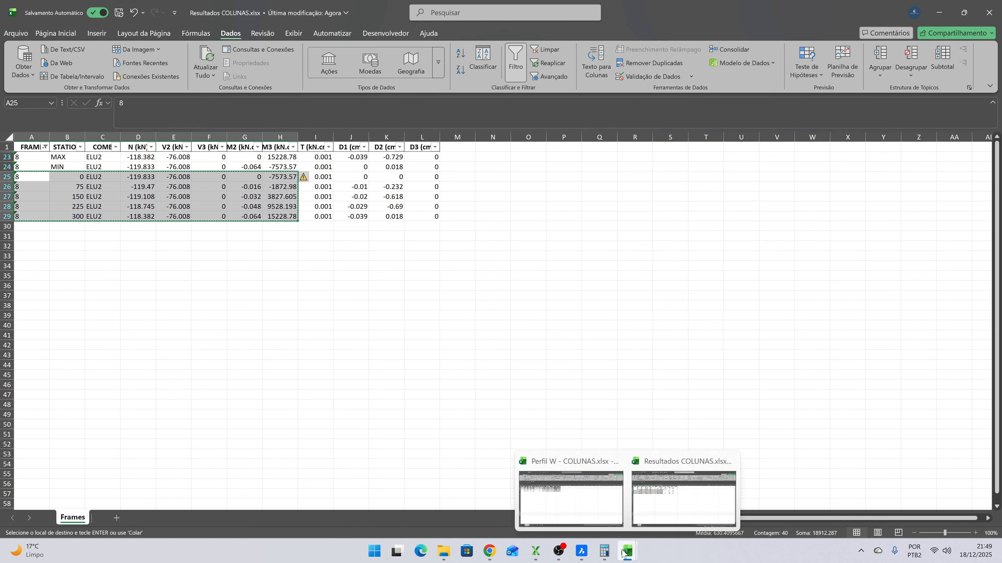
pyautogui.click(571, 499)
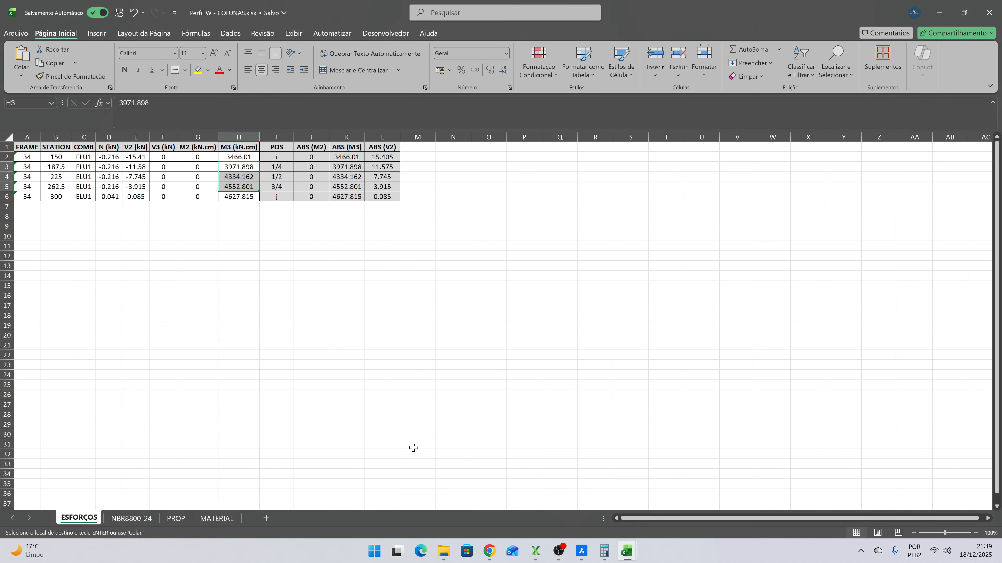
pyautogui.click(27, 157)
pyautogui.hotkey('ctrl', 'alt', 'v')
pyautogui.press('v')
pyautogui.press('Return')
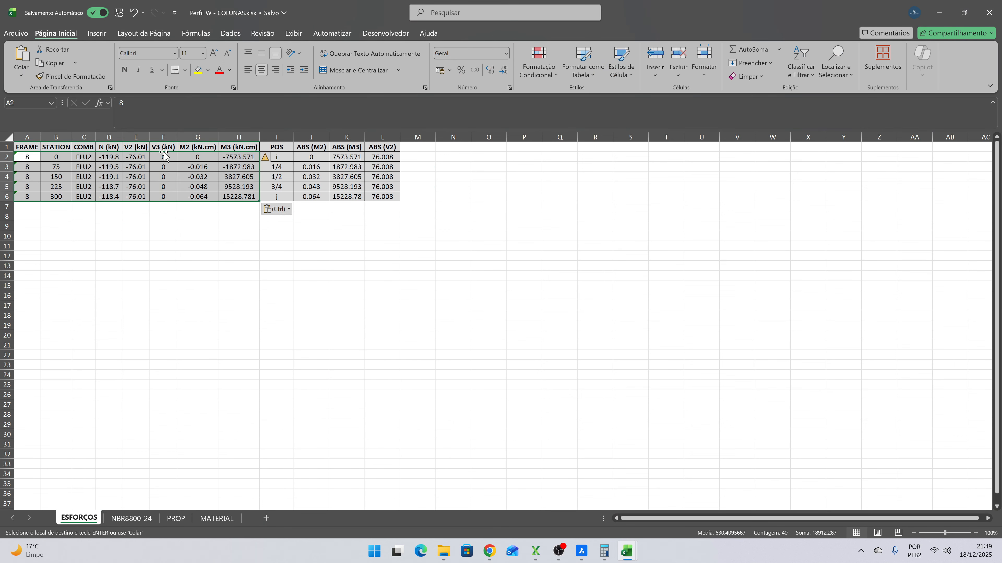
pyautogui.click(196, 221)
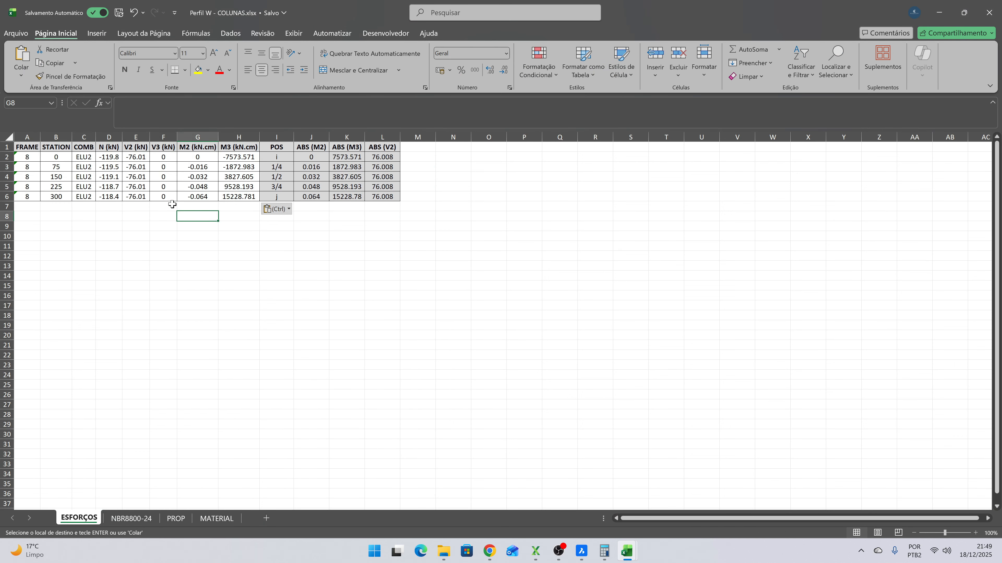
# - Examine how the axial force N and the moment M3 vary between stations 0 and 300 on the ESFORÇOS sheet
pyautogui.moveTo(114, 160); pyautogui.dragTo(112, 193)
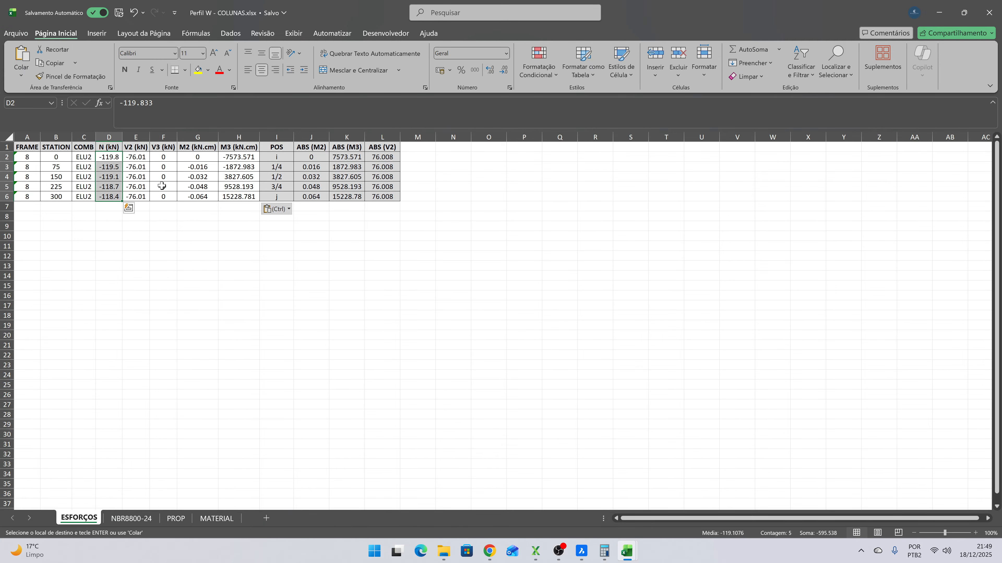
pyautogui.click(119, 157)
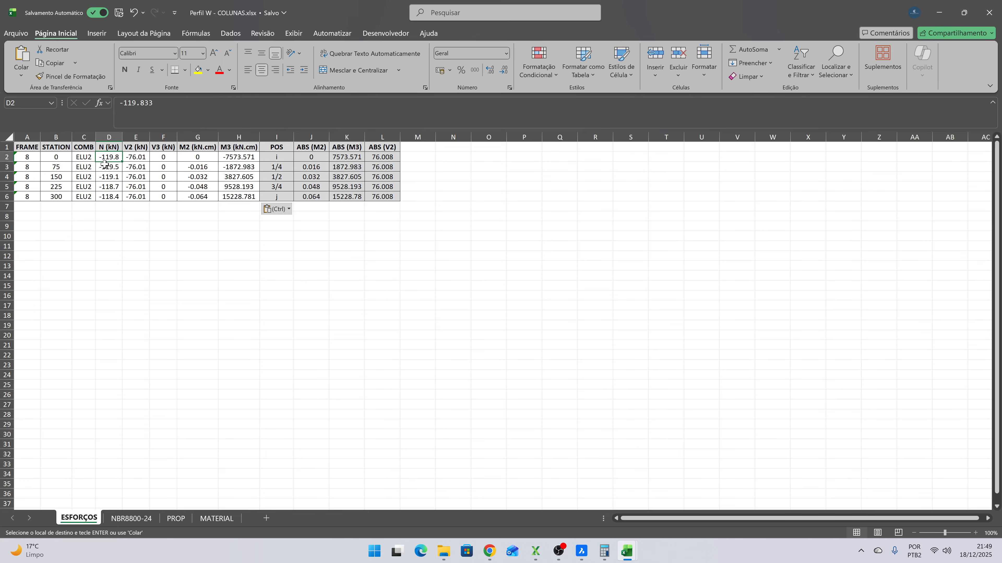
pyautogui.click(53, 157)
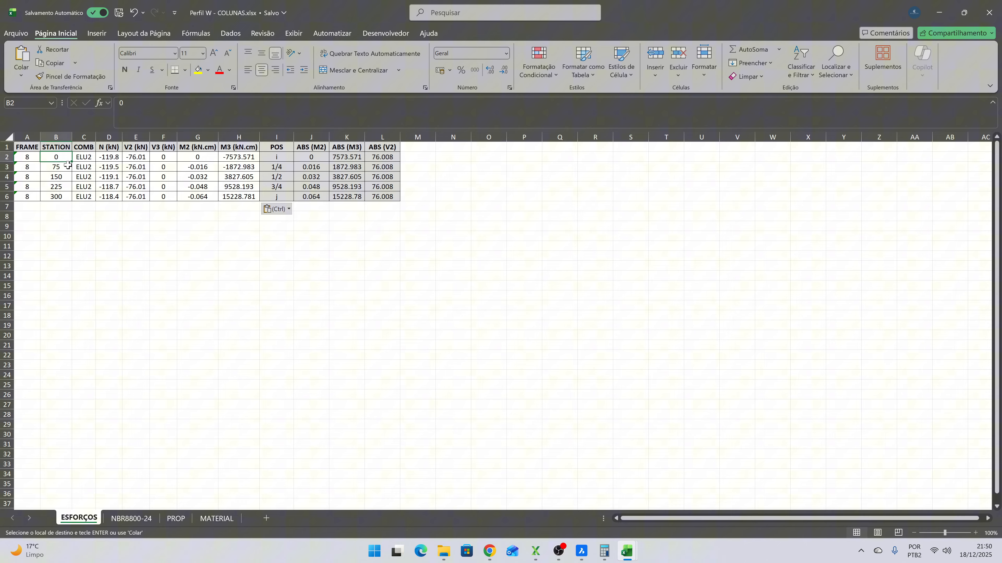
pyautogui.click(116, 157)
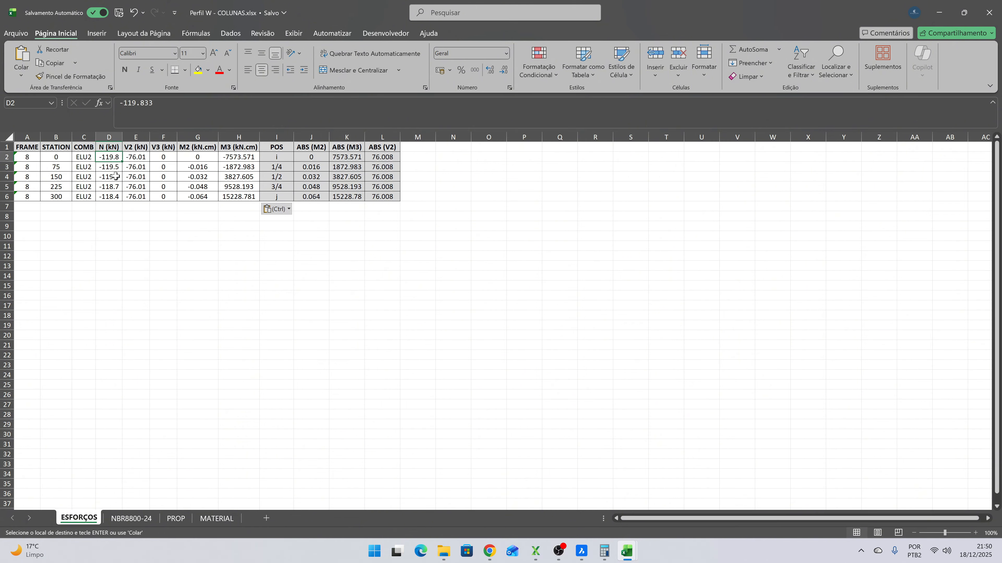
pyautogui.click(112, 197)
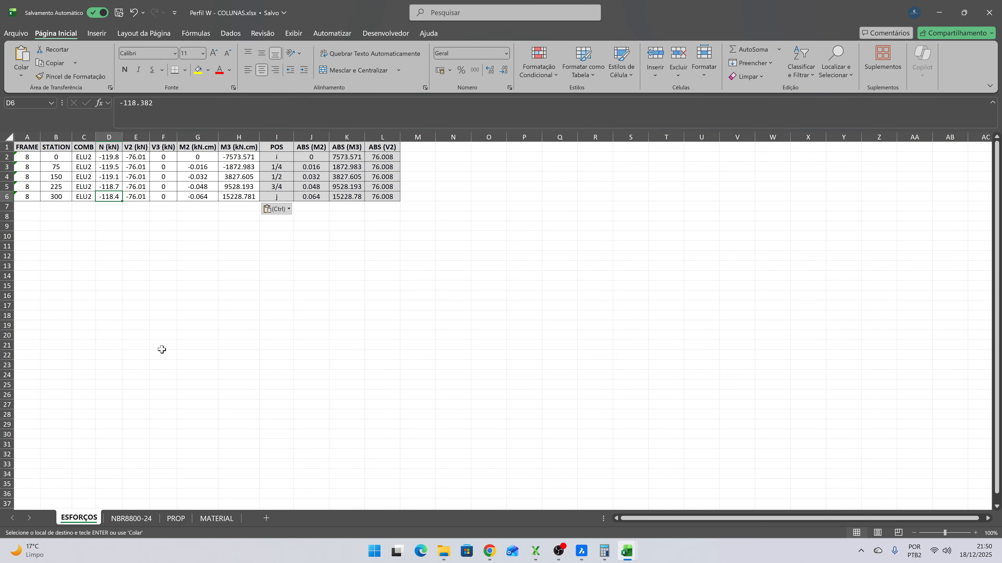
pyautogui.click(238, 157)
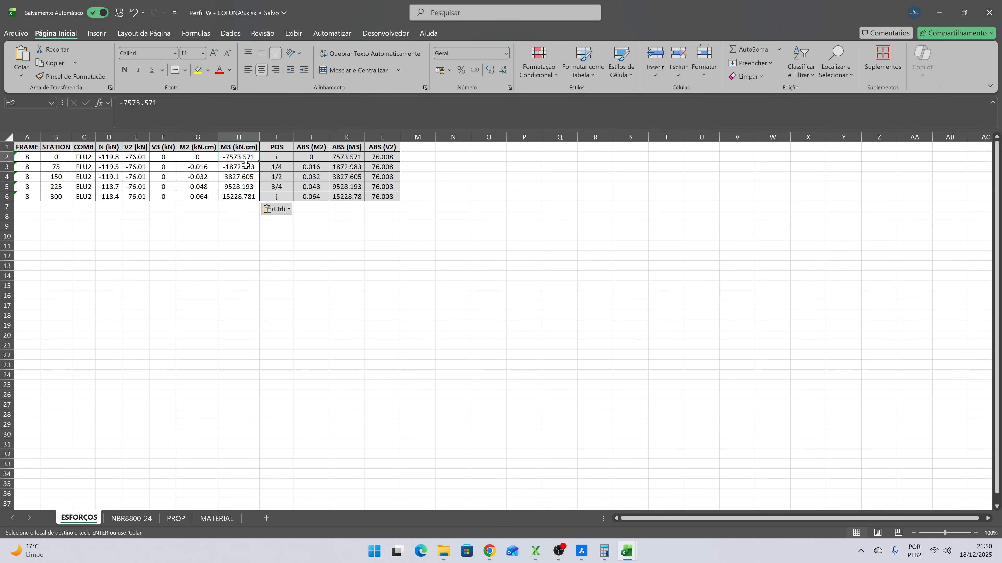
pyautogui.click(233, 196)
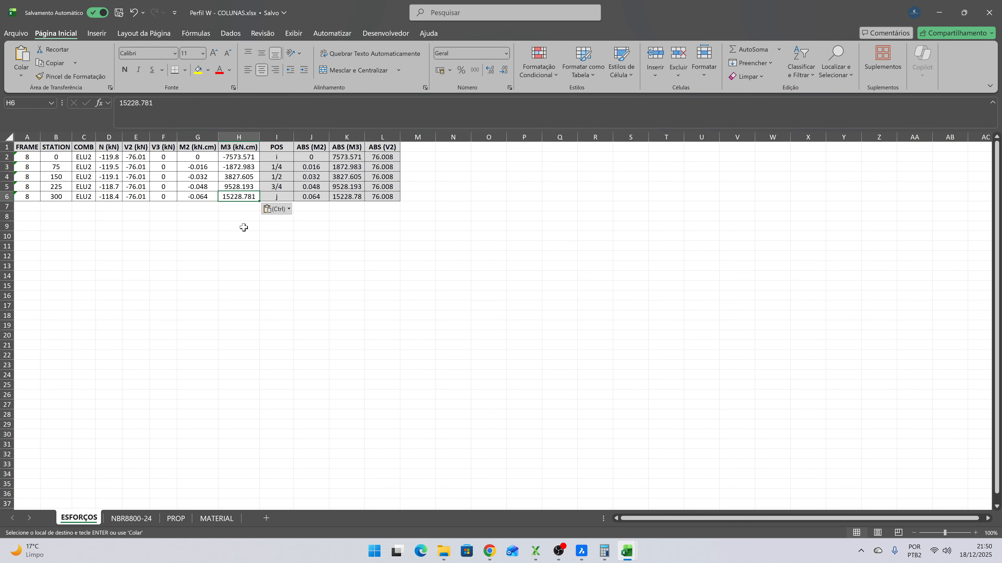
# - Check the columns' section in the XStrudes members table and set the Perfil on the NBR8800-24 sheet to W 200 x 35,9 (H)
pyautogui.click(126, 520)
pyautogui.scroll(10, 247, 286)
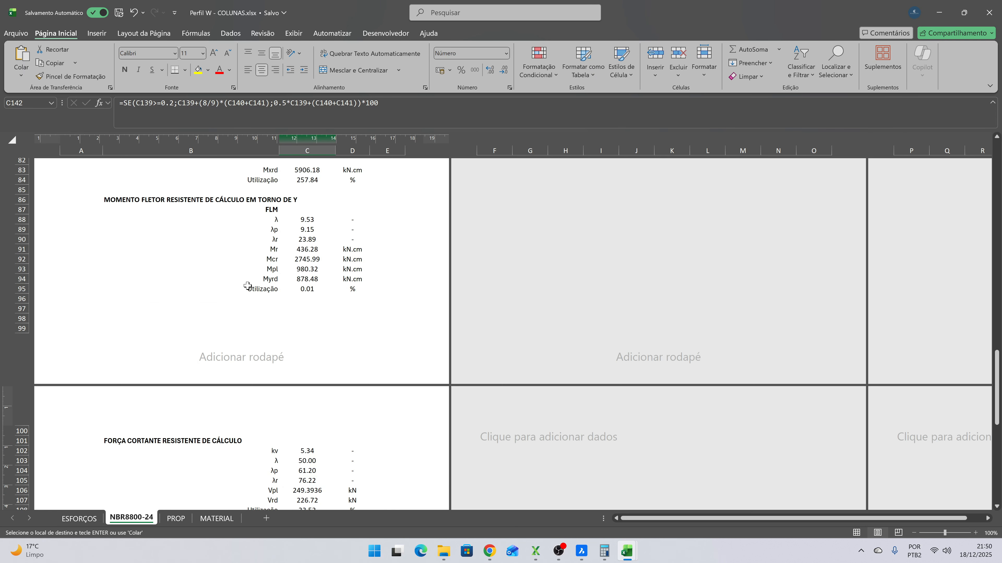
pyautogui.scroll(20, 247, 286)
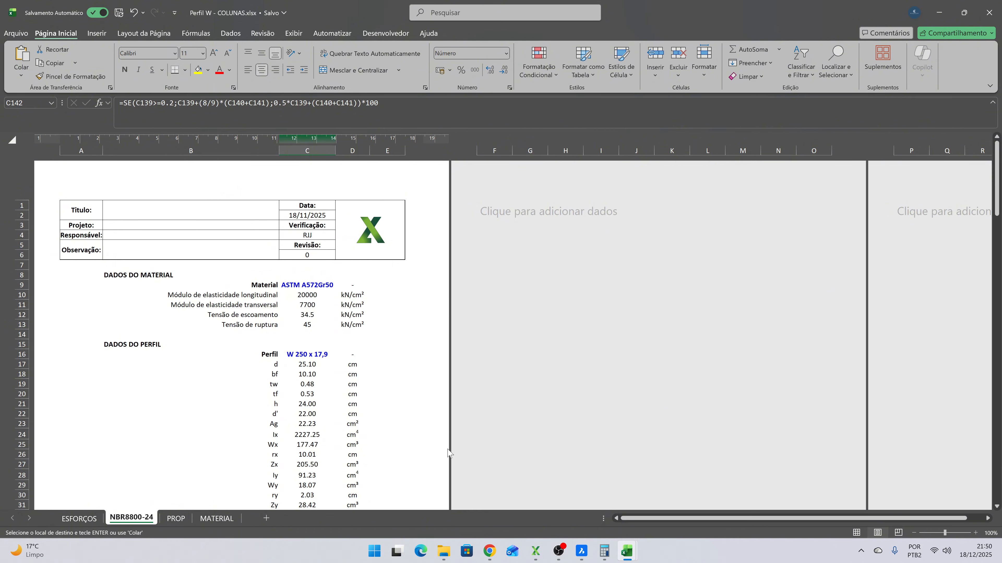
pyautogui.moveTo(488, 551)
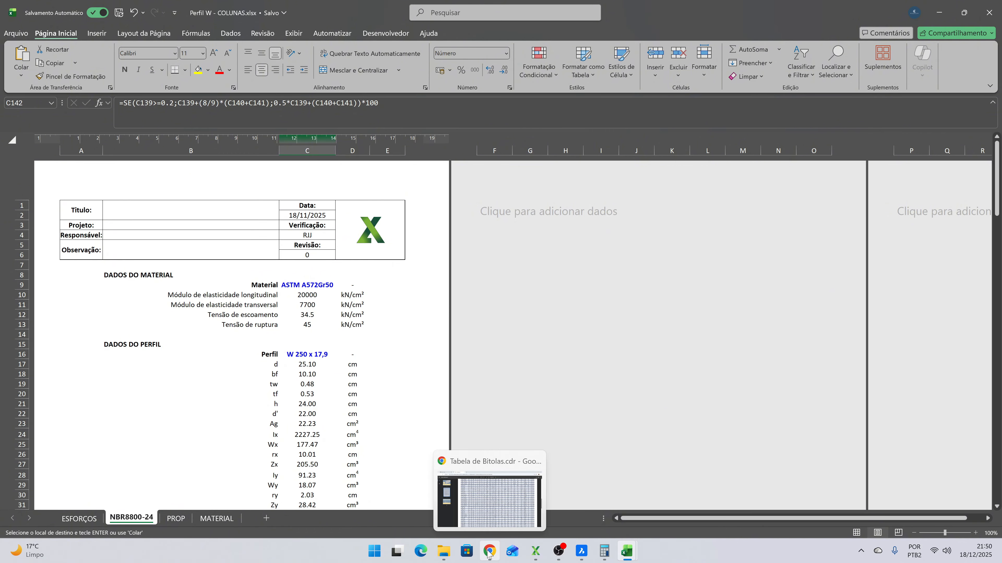
pyautogui.click(535, 551)
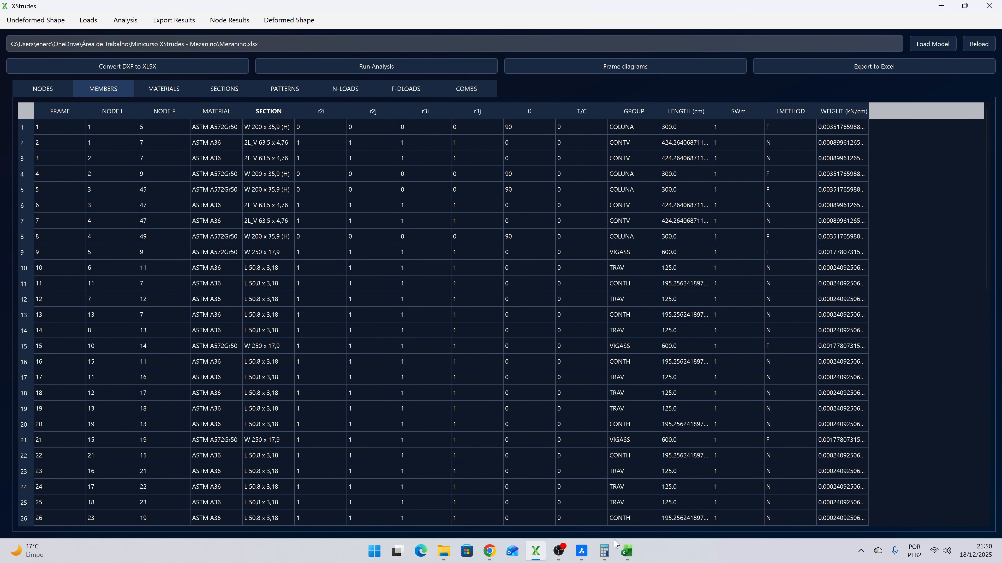
pyautogui.click(626, 551)
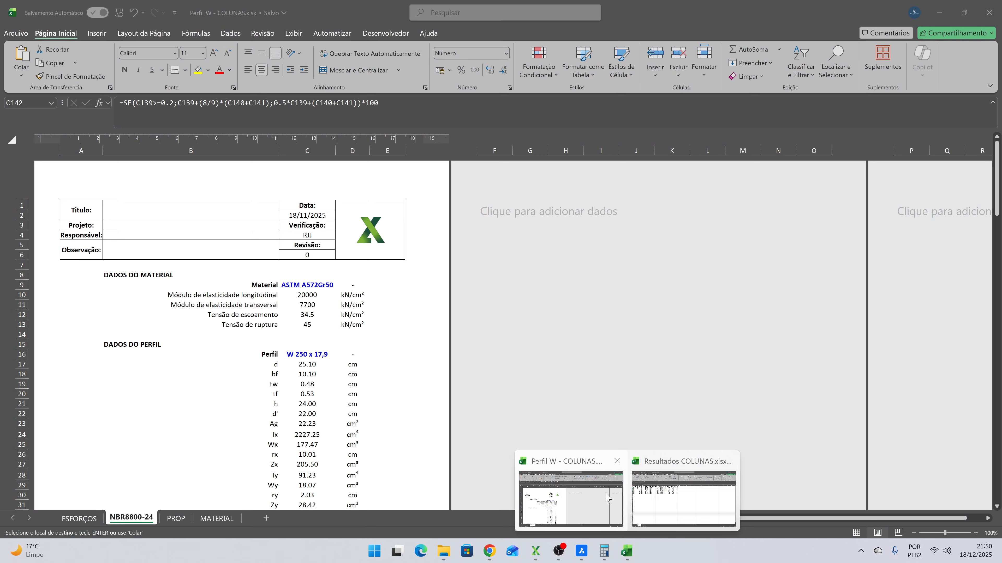
pyautogui.click(571, 473)
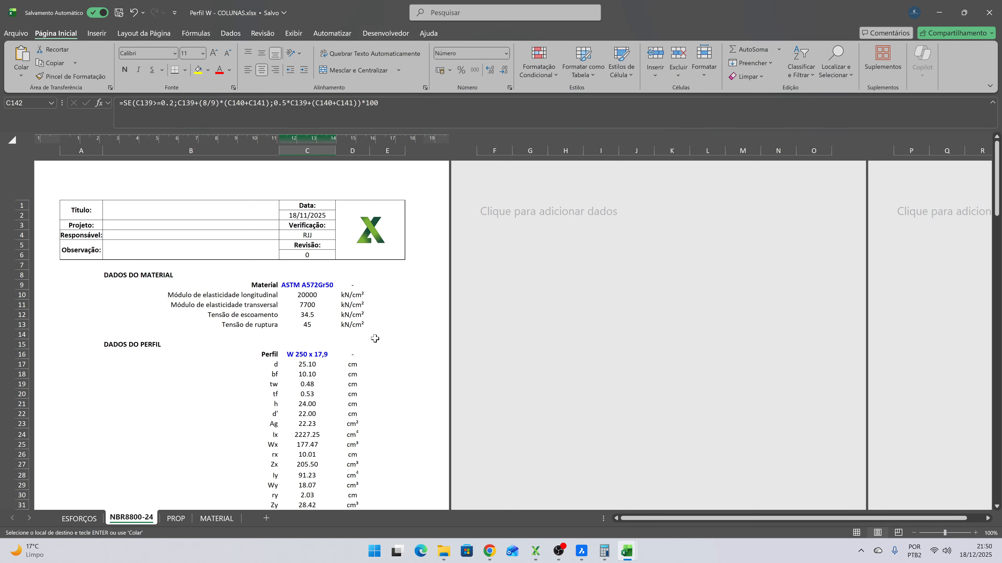
pyautogui.click(324, 353)
pyautogui.click(340, 355)
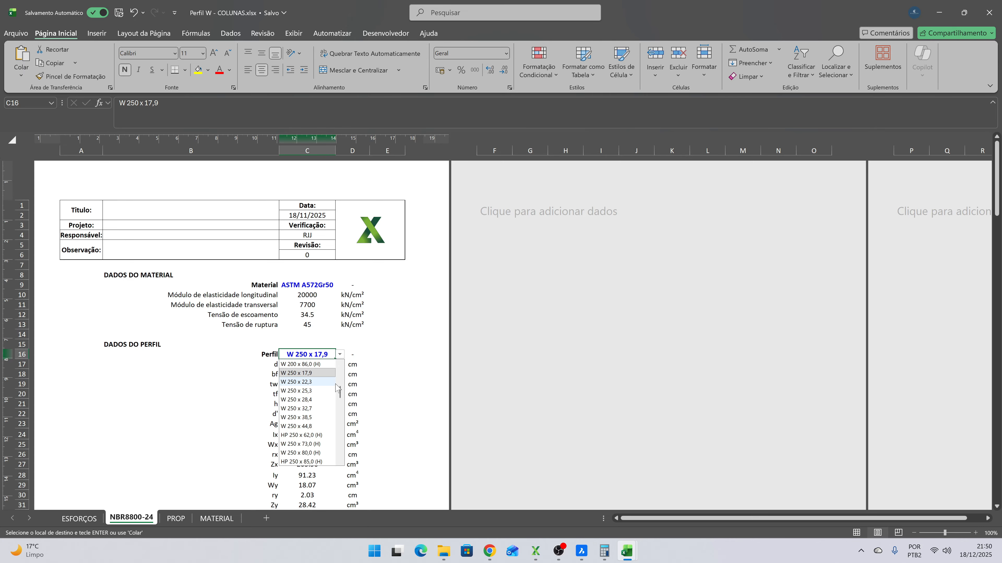
pyautogui.click(325, 434)
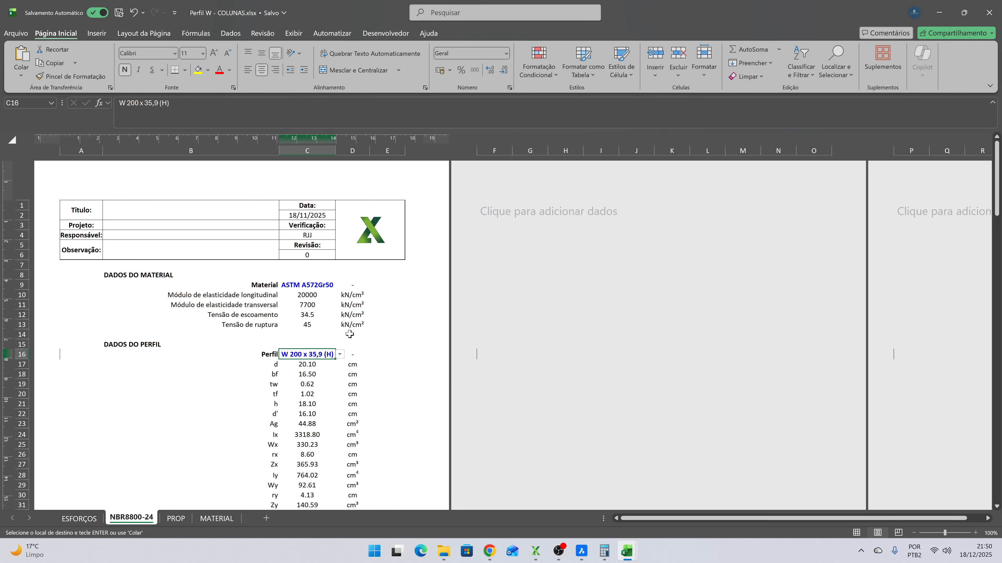
# - Review the material and profile data, the ESFORÇOS SOLICITANTES values and the Cb formula on the NBR8800-24 sheet
pyautogui.scroll(-8, 351, 327)
pyautogui.scroll(5, 357, 321)
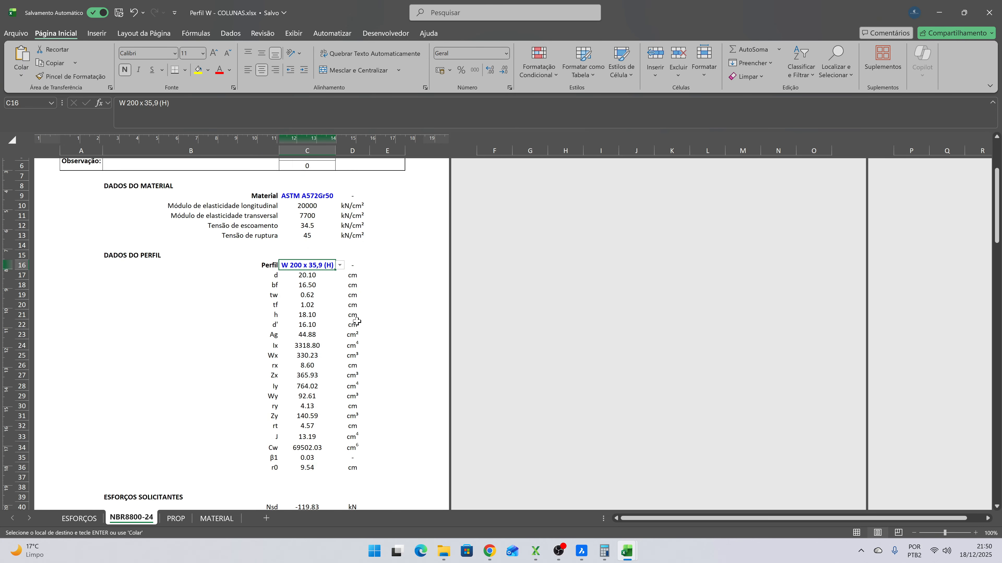
pyautogui.scroll(3, 356, 321)
pyautogui.click(371, 276)
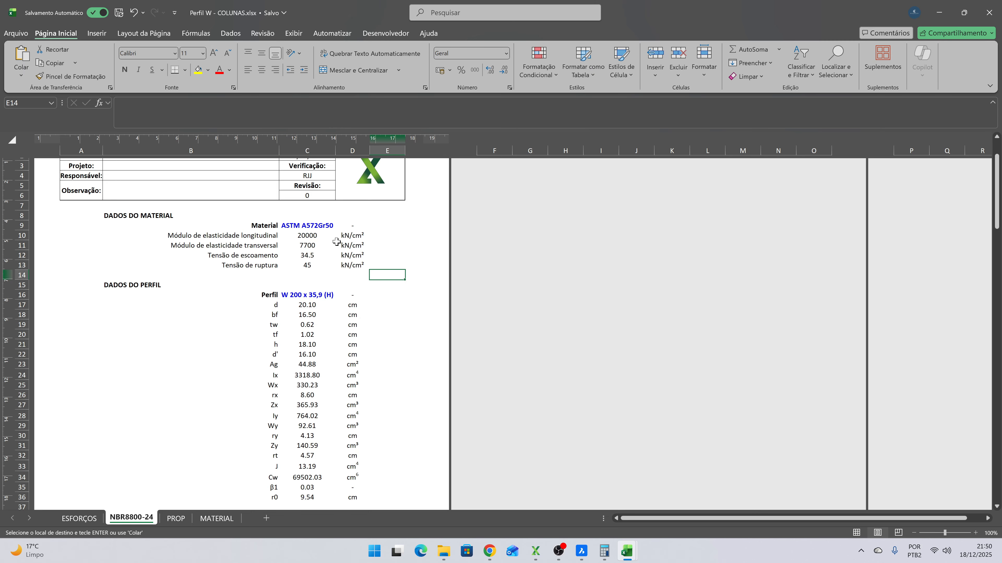
pyautogui.scroll(-10, 363, 258)
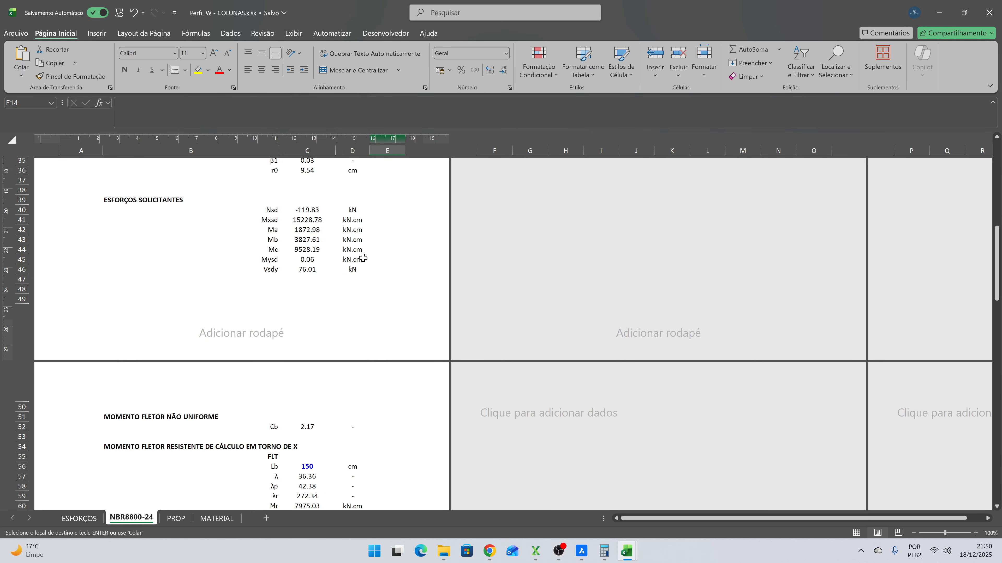
pyautogui.scroll(-3, 330, 244)
pyautogui.scroll(2, 318, 273)
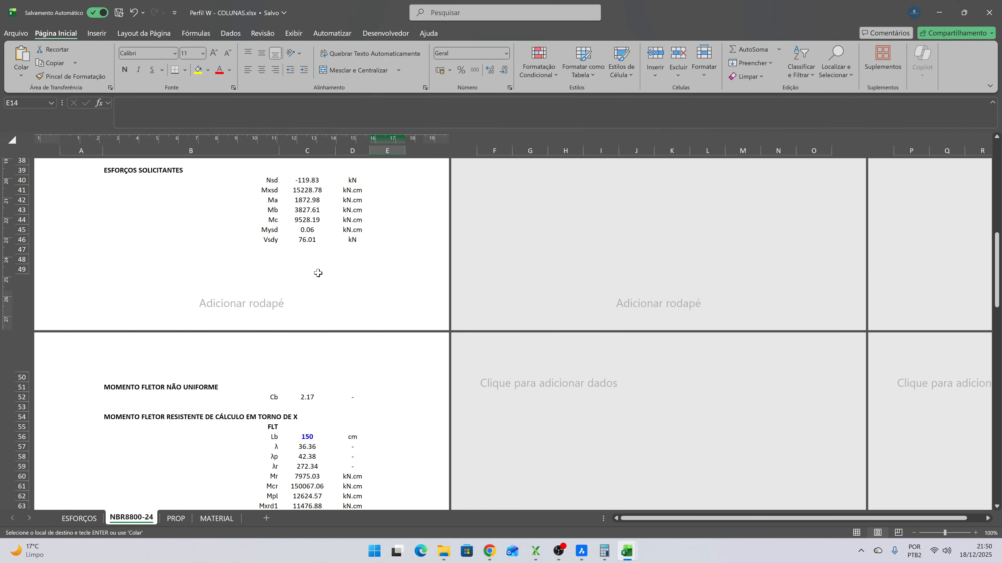
pyautogui.click(314, 398)
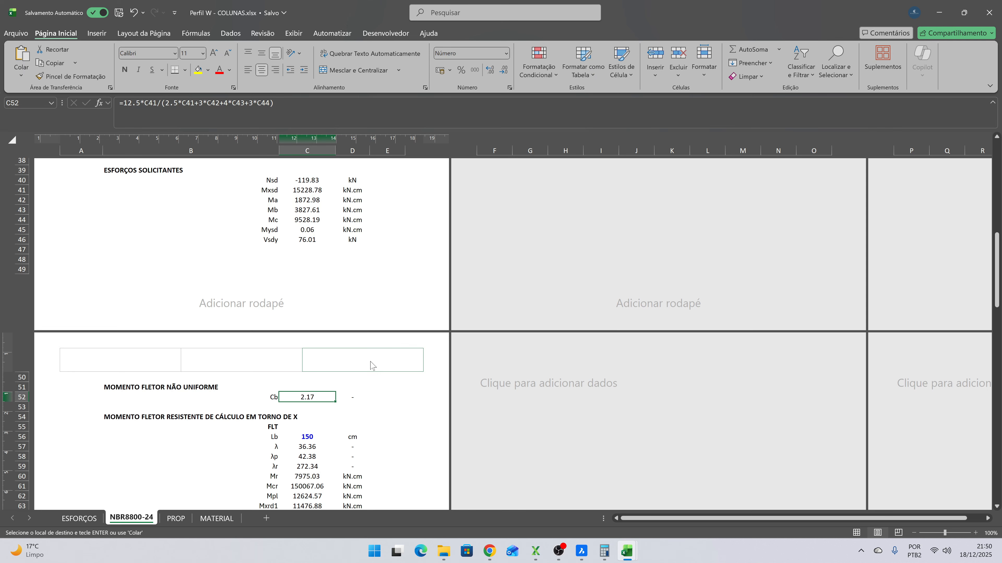
# - Set the unbraced length Lb in the FLT check for bending about X to 300 cm
pyautogui.scroll(-6, 326, 420)
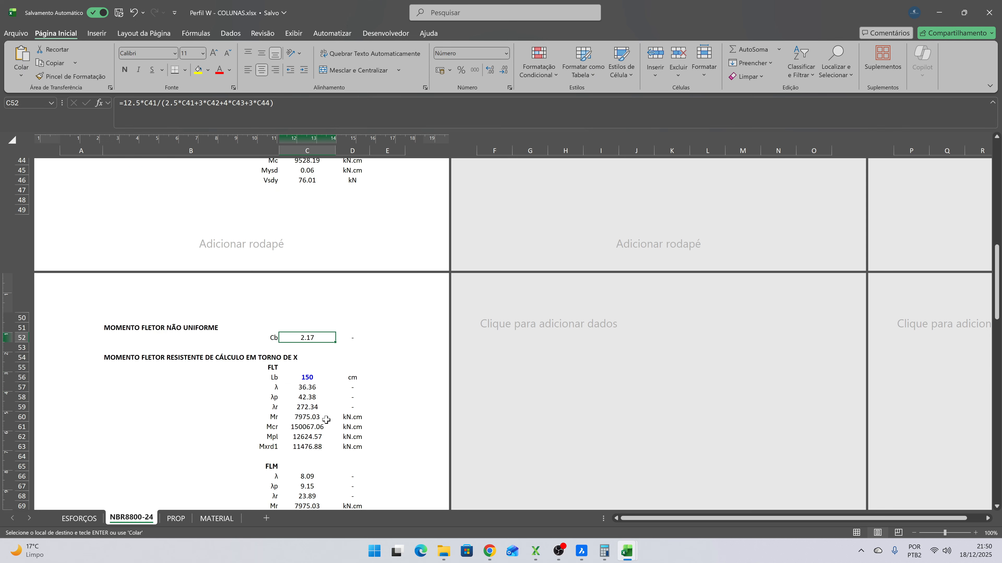
pyautogui.click(311, 259)
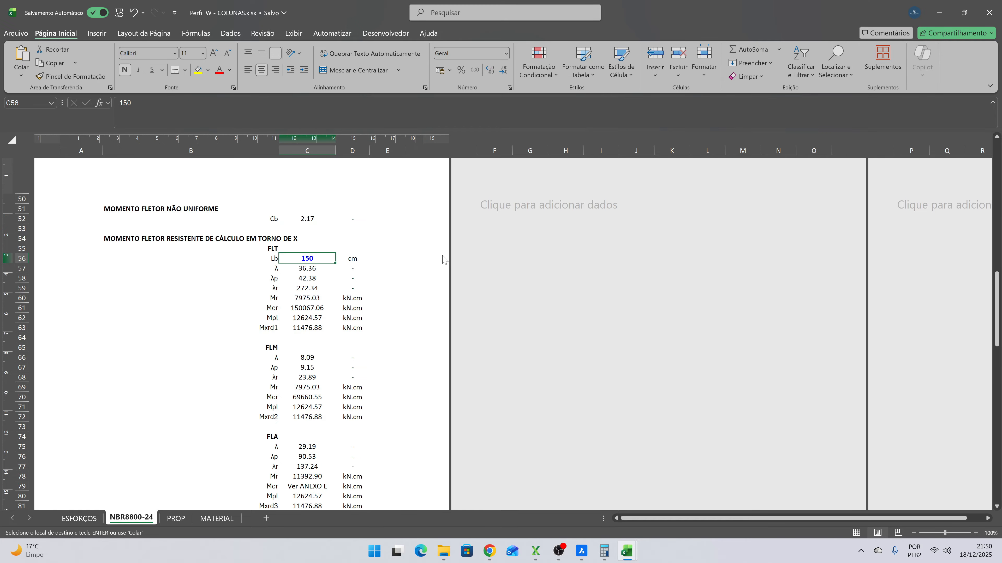
pyautogui.write('300')
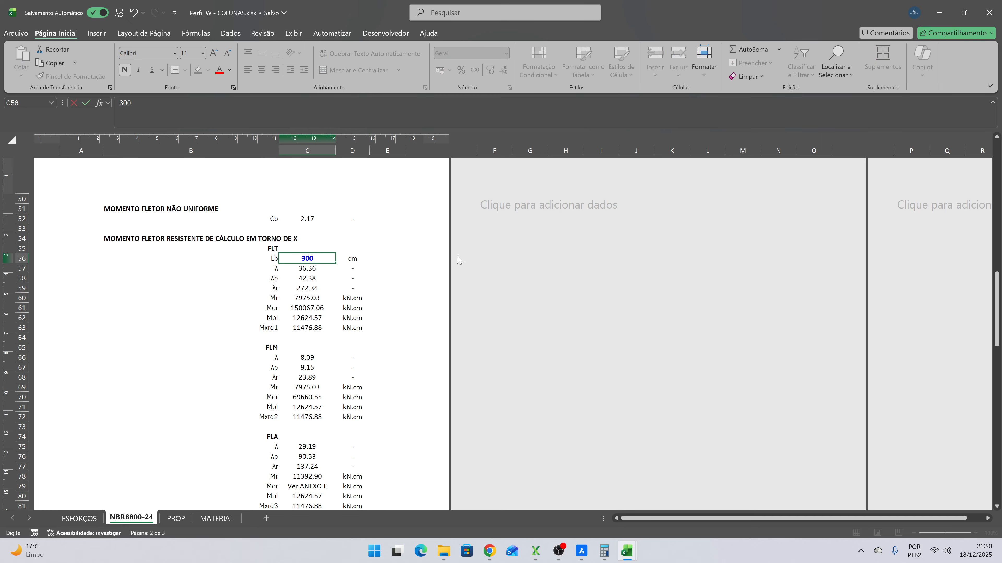
pyautogui.press('Return')
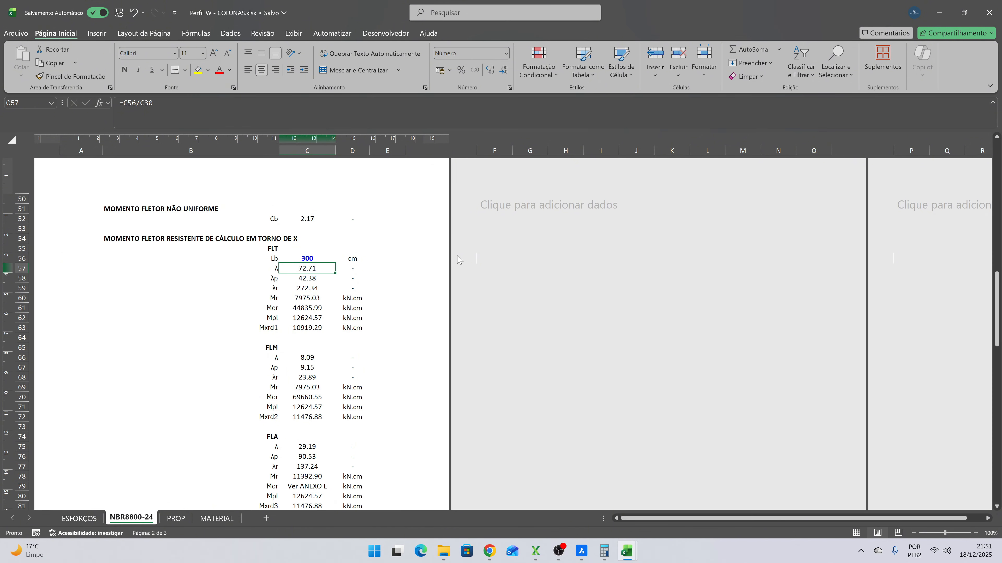
# - Examine the utilization for bending about X, then the bending about Y, shear and axial compression checks
pyautogui.scroll(-2, 351, 233)
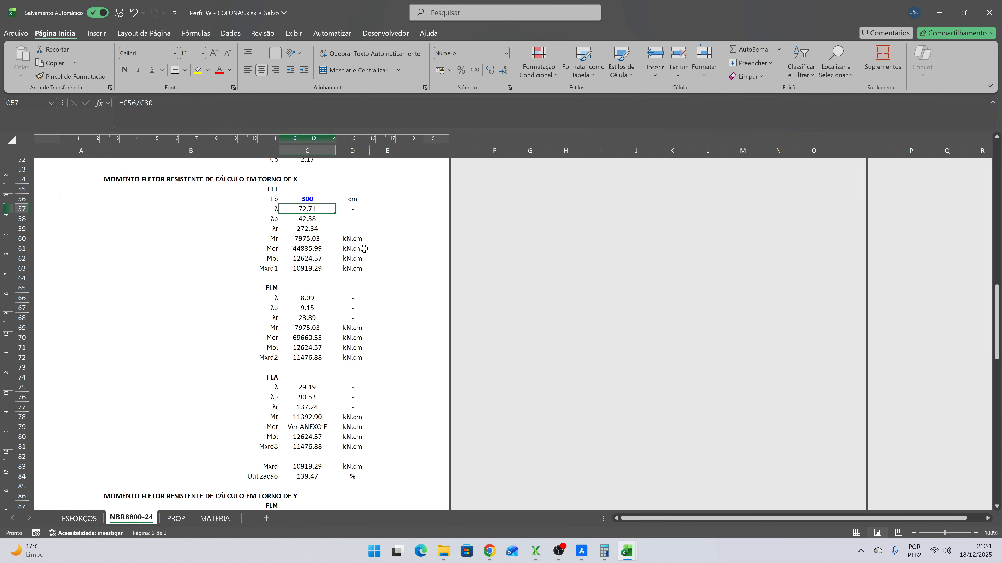
pyautogui.scroll(-4, 338, 248)
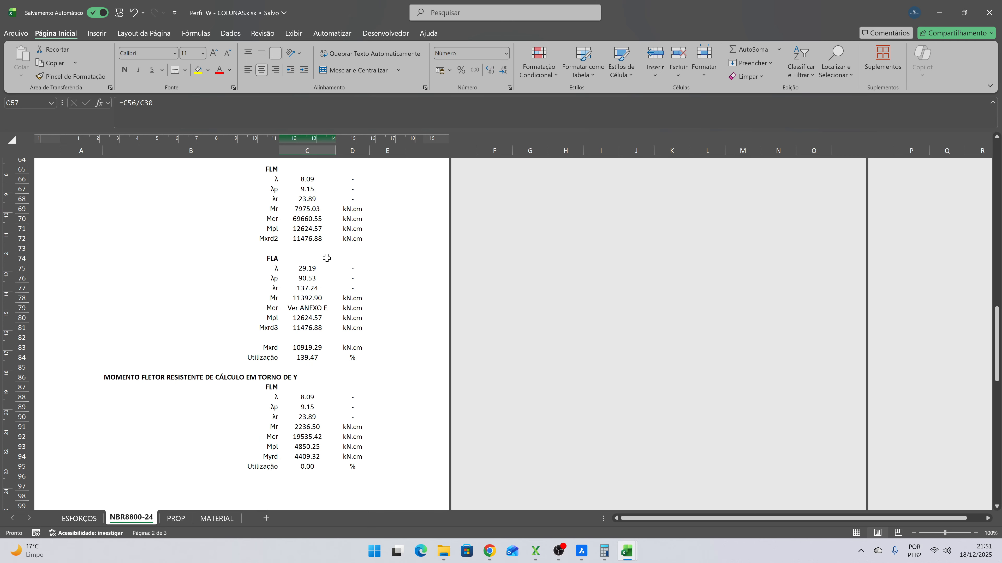
pyautogui.click(319, 354)
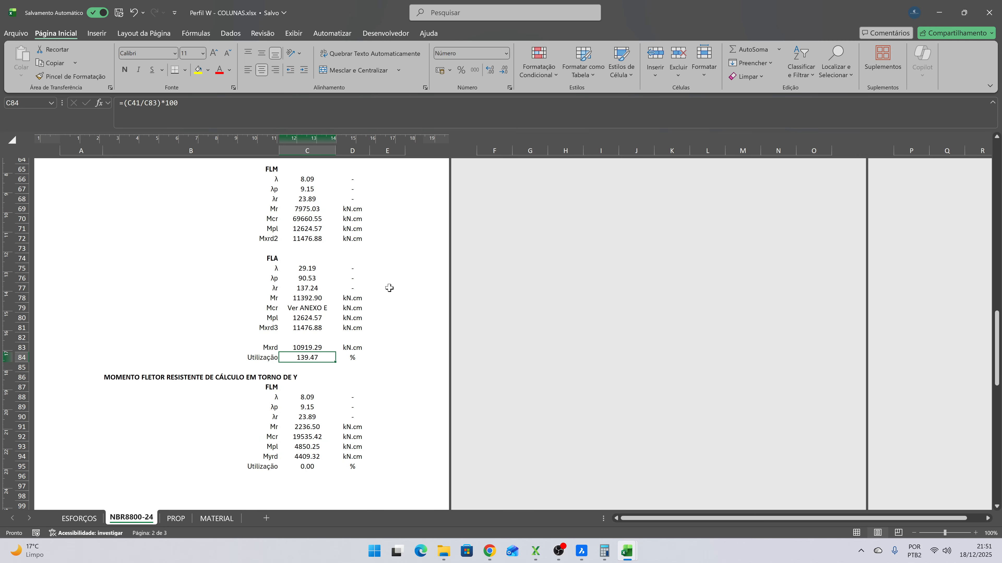
pyautogui.scroll(-12, 389, 288)
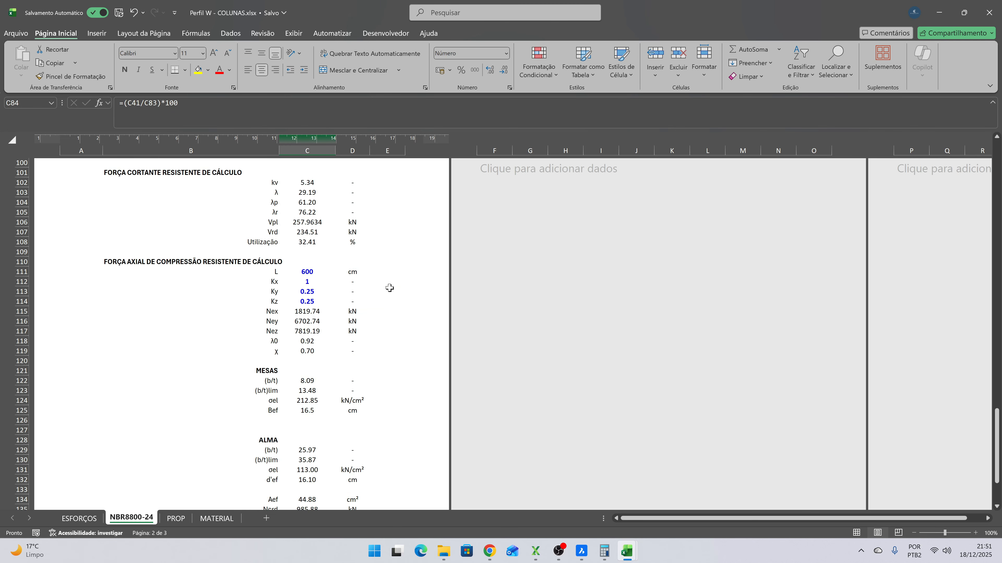
# - In the axial compression check, set L to 300 cm and make Ky and Kz equal to Kx at 1
pyautogui.click(319, 271)
pyautogui.write('300')
pyautogui.press('Return')
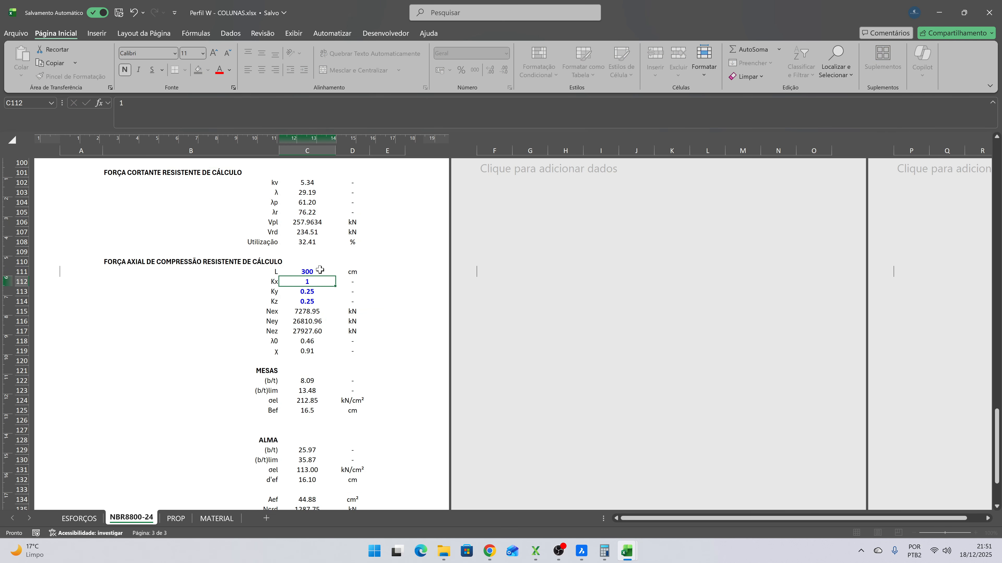
pyautogui.hotkey('shift', 'Down')
pyautogui.hotkey('shift', 'Down')
pyautogui.hotkey('ctrl', 'd')
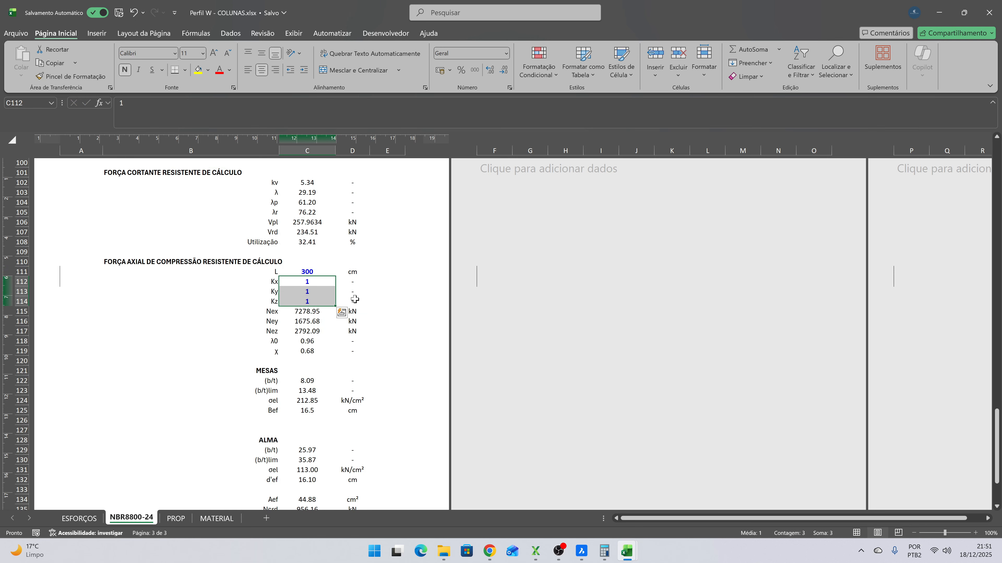
pyautogui.scroll(-9, 355, 299)
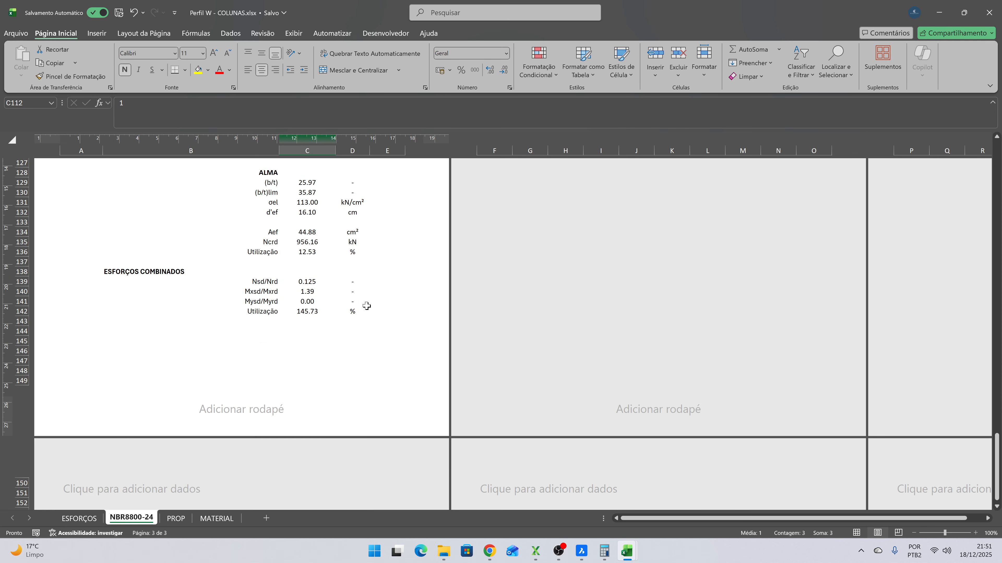
# - Change the Perfil in the profile data to W 200 x 46,1 (H)
pyautogui.scroll(19, 360, 307)
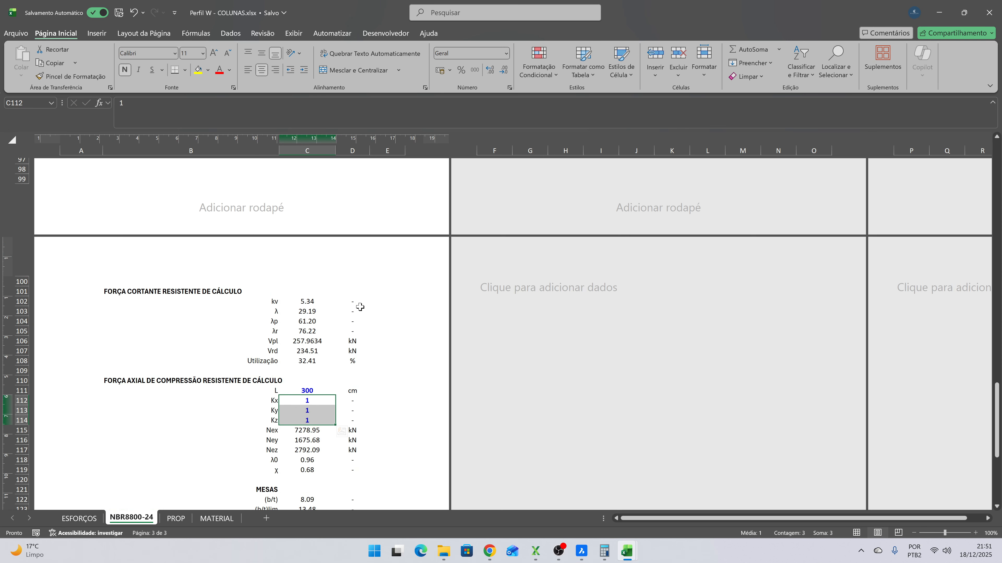
pyautogui.scroll(17, 361, 310)
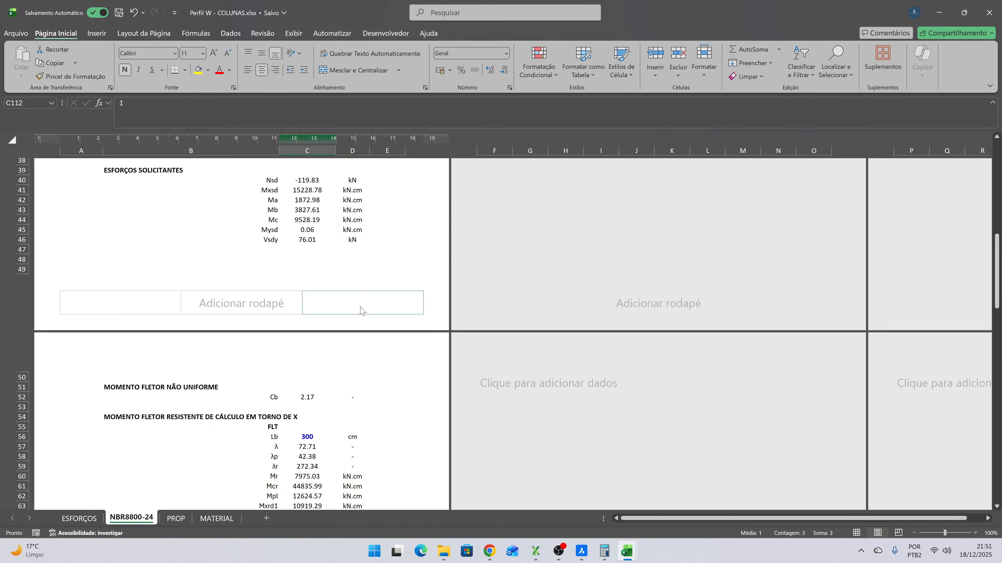
pyautogui.scroll(6, 360, 307)
pyautogui.click(311, 324)
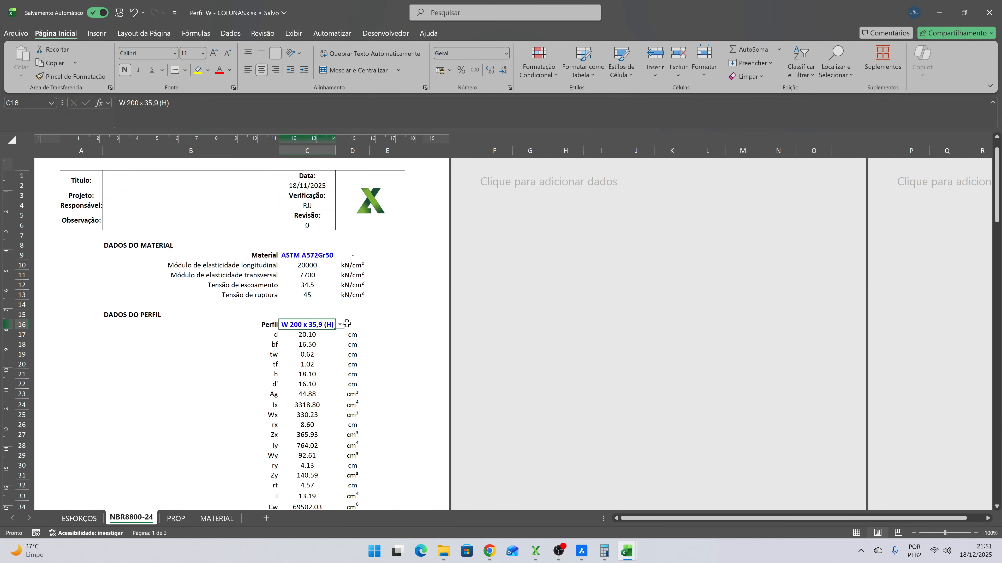
pyautogui.click(339, 325)
pyautogui.scroll(-2, 314, 410)
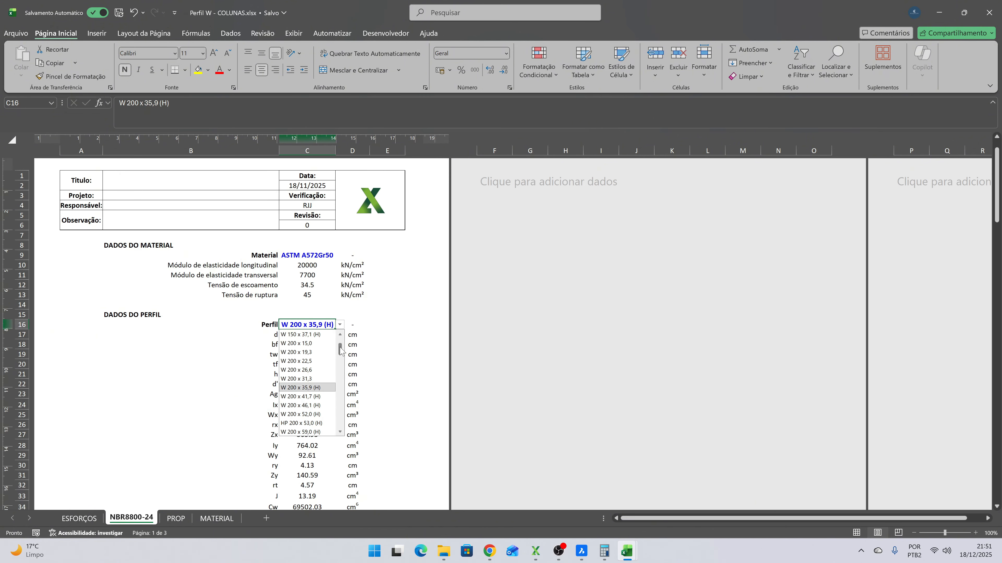
pyautogui.click(313, 406)
# - Examine the bending, shear, axial compression and combined-force utilizations for the W 200 x 46,1 (H) profile
pyautogui.scroll(-16, 398, 334)
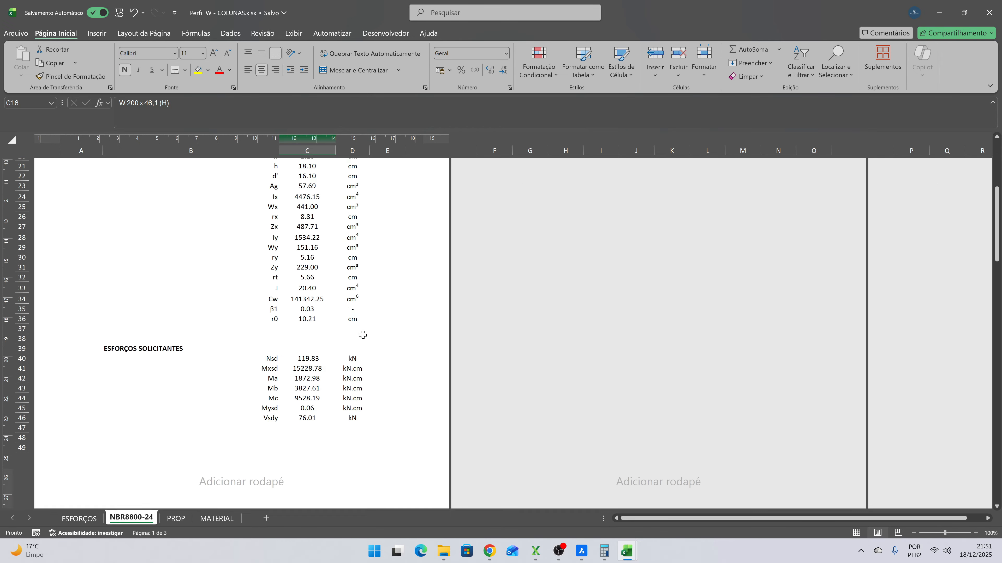
pyautogui.scroll(-4, 401, 336)
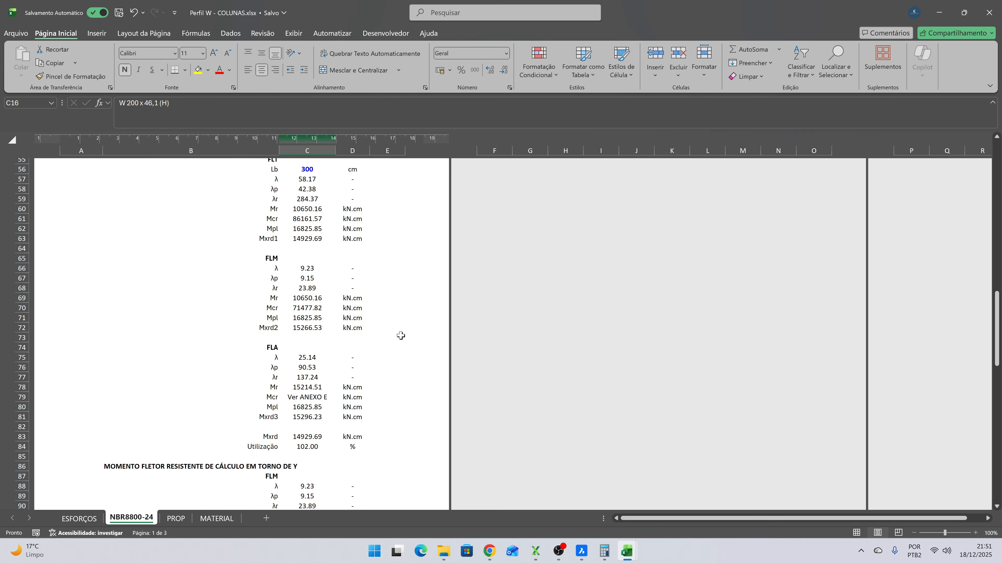
pyautogui.click(308, 447)
pyautogui.scroll(-5, 417, 326)
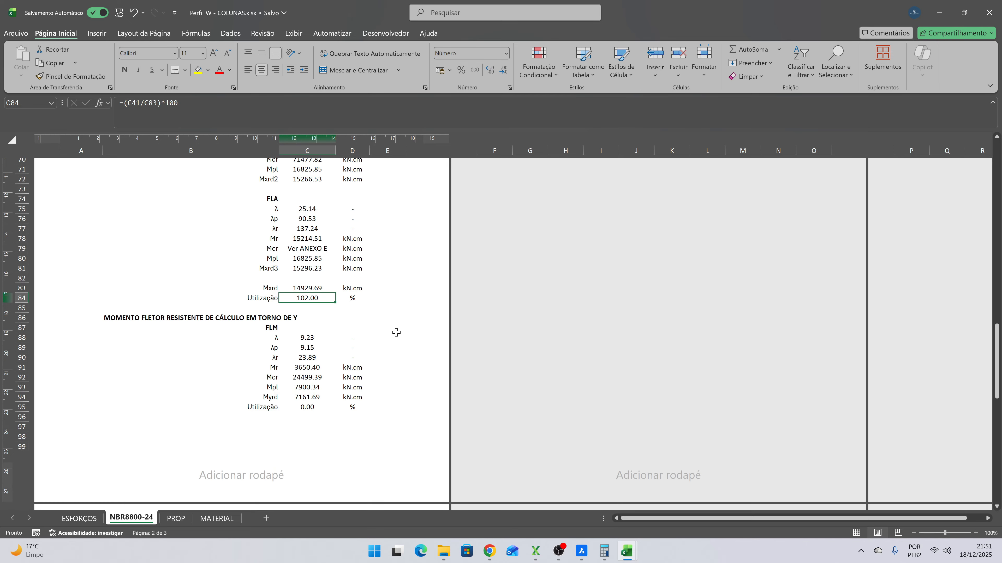
pyautogui.scroll(-15, 395, 333)
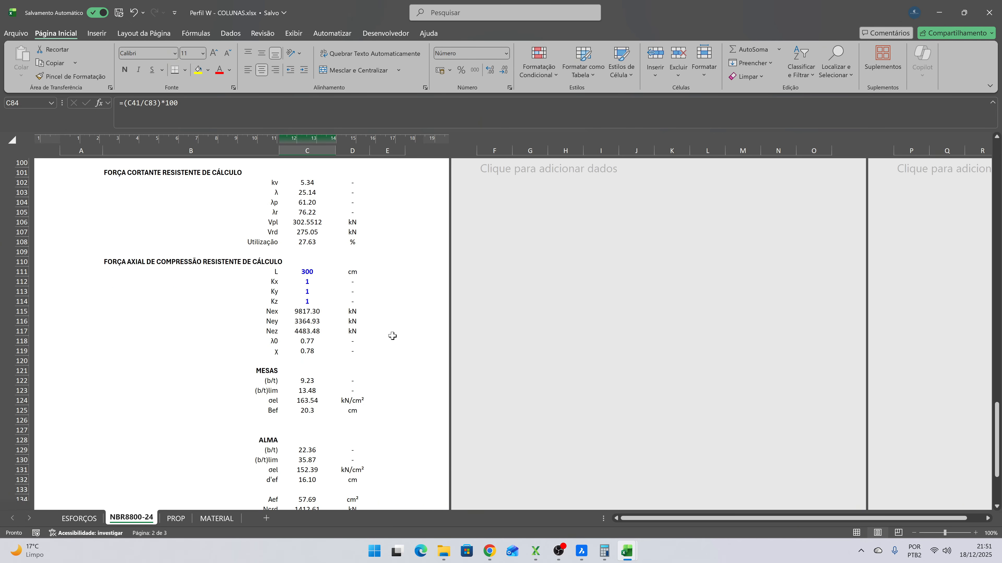
pyautogui.click(307, 430)
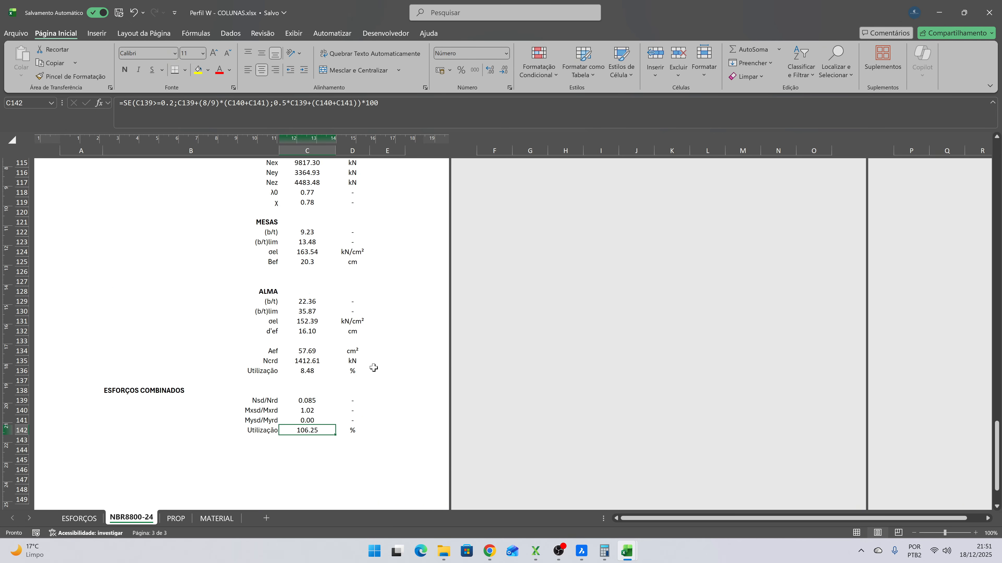
pyautogui.scroll(8, 353, 373)
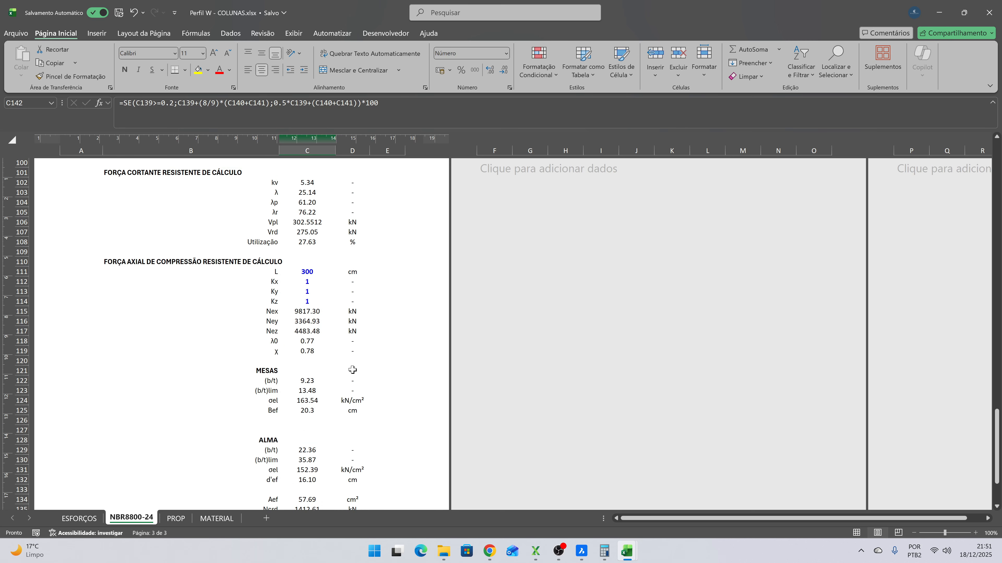
pyautogui.scroll(13, 333, 337)
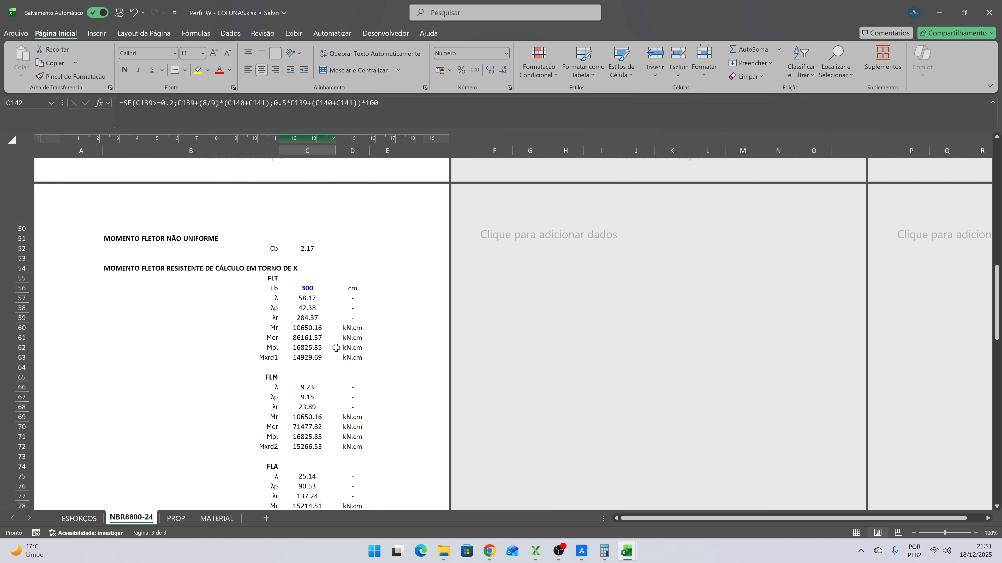
pyautogui.scroll(17, 328, 341)
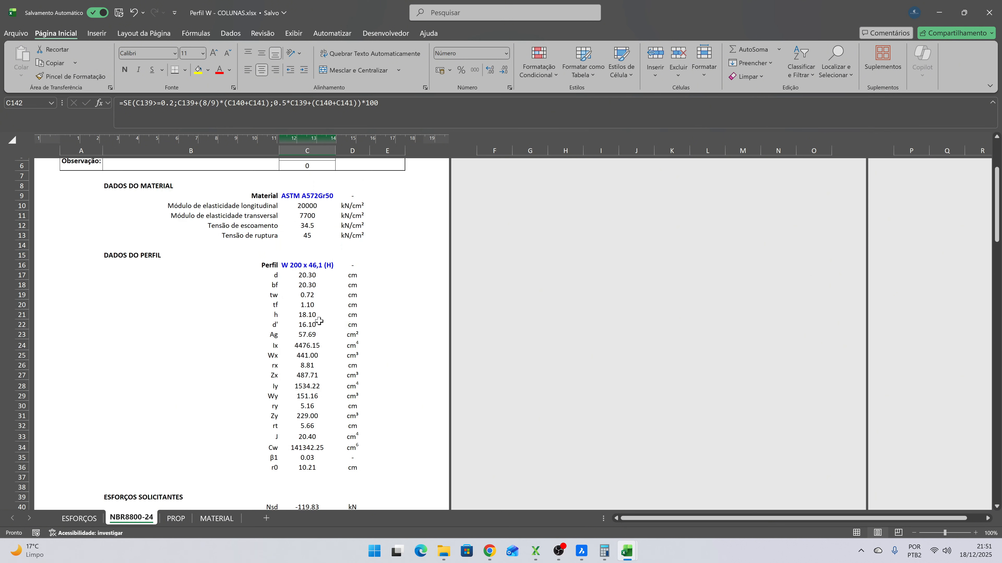
pyautogui.click(314, 324)
pyautogui.click(340, 324)
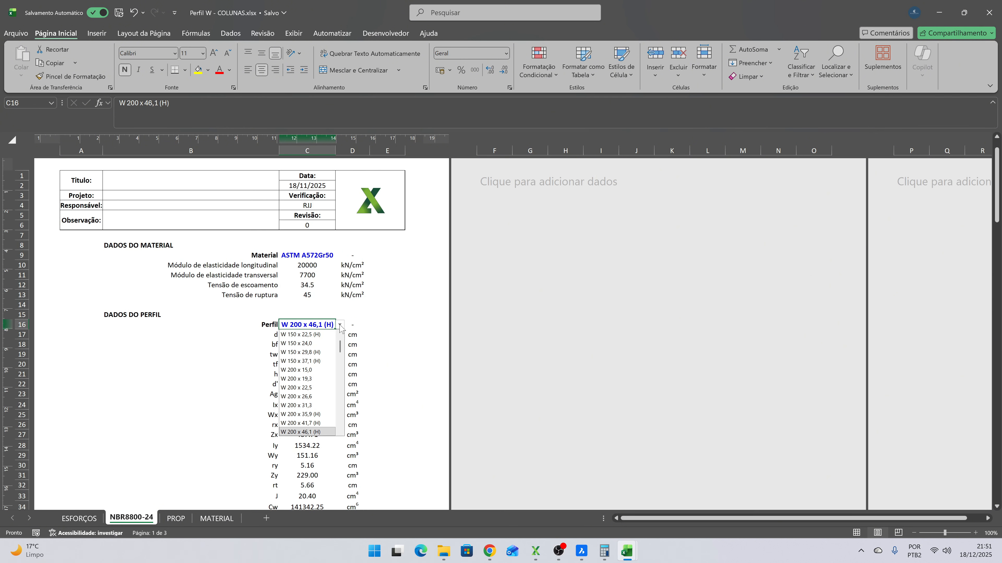
pyautogui.click(361, 315)
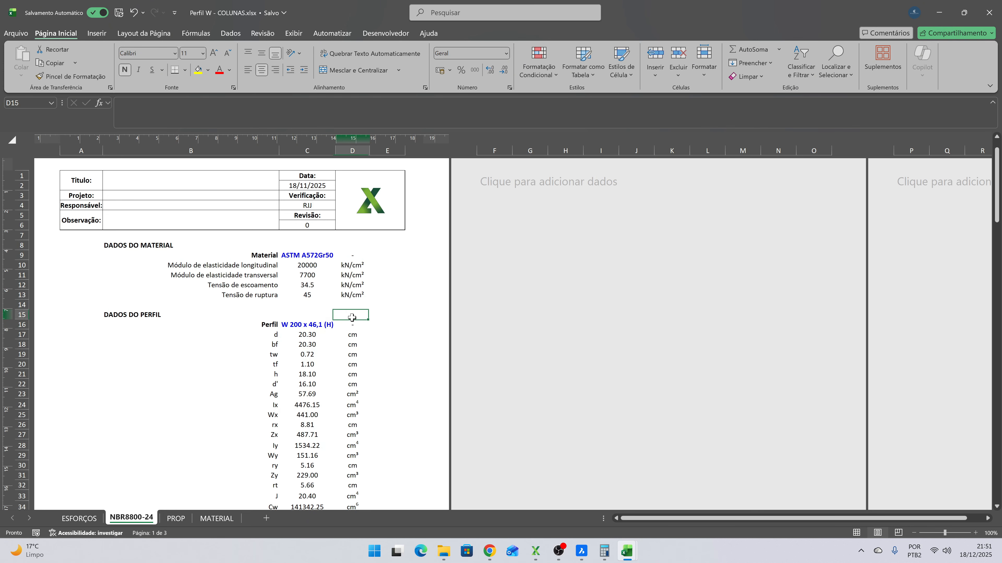
# - Review the utilization for bending about X and compare the FLT, FLM and FLA resisting moments, examining the FLT block
pyautogui.scroll(-9, 369, 334)
pyautogui.scroll(-8, 369, 333)
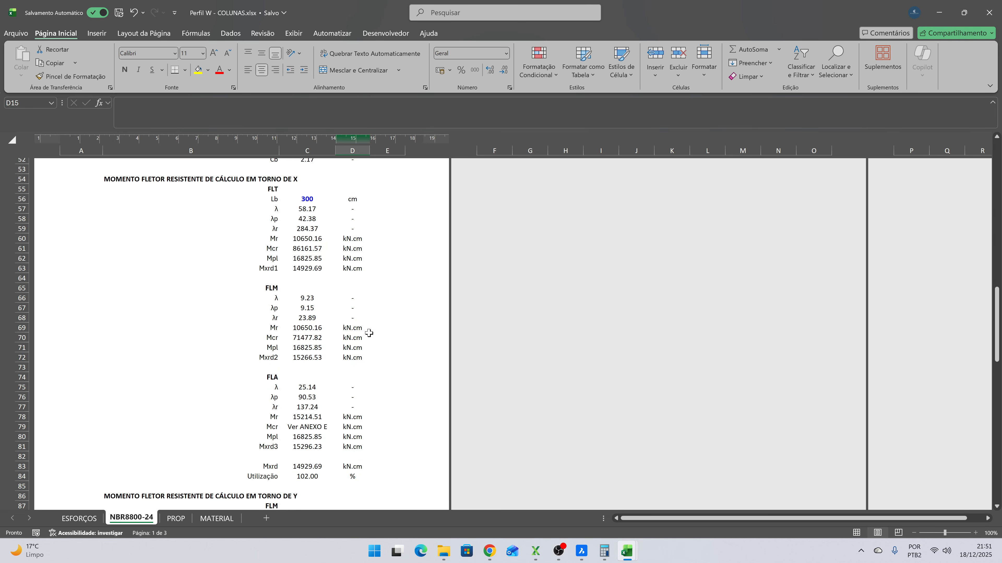
pyautogui.scroll(-3, 369, 333)
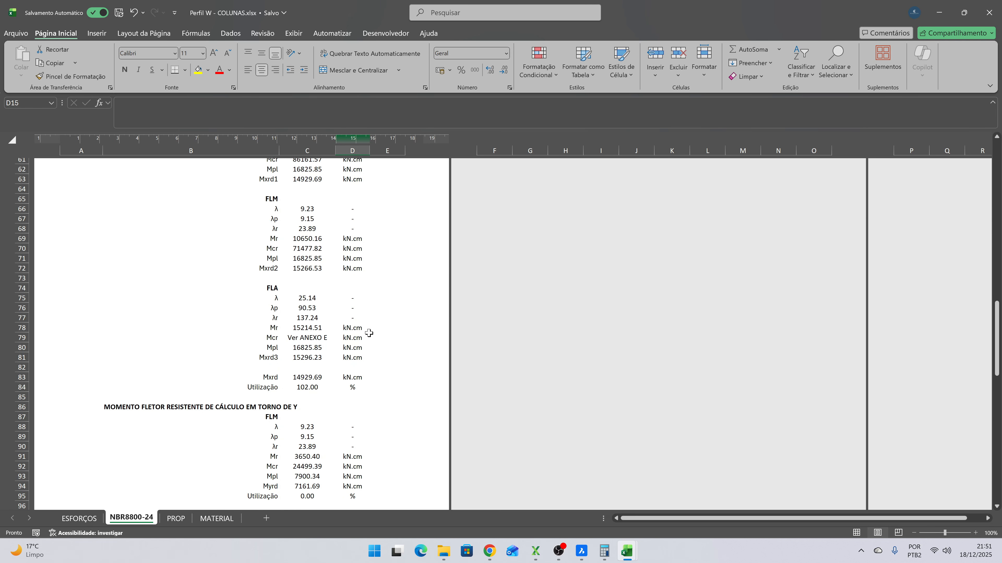
pyautogui.click(311, 385)
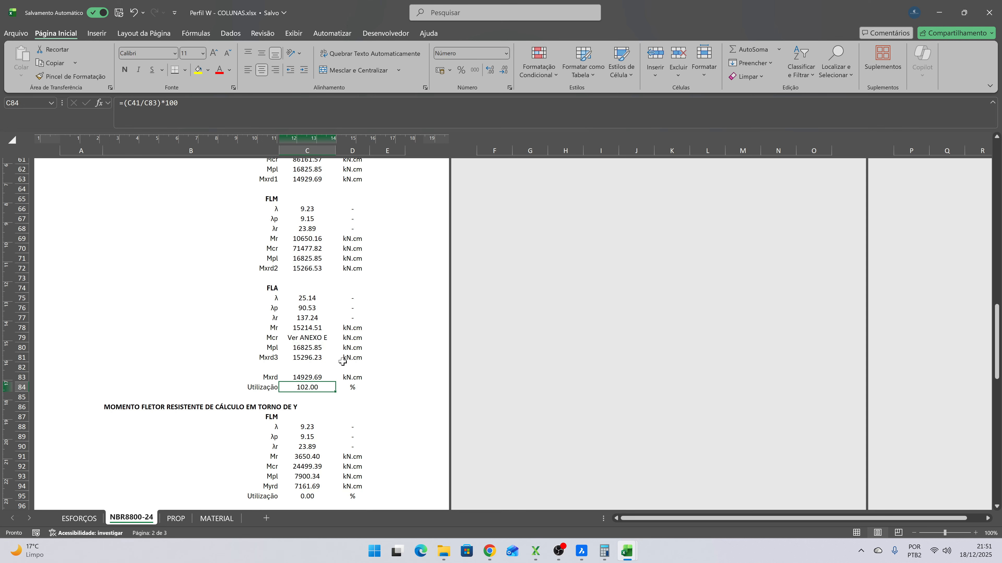
pyautogui.scroll(4, 322, 387)
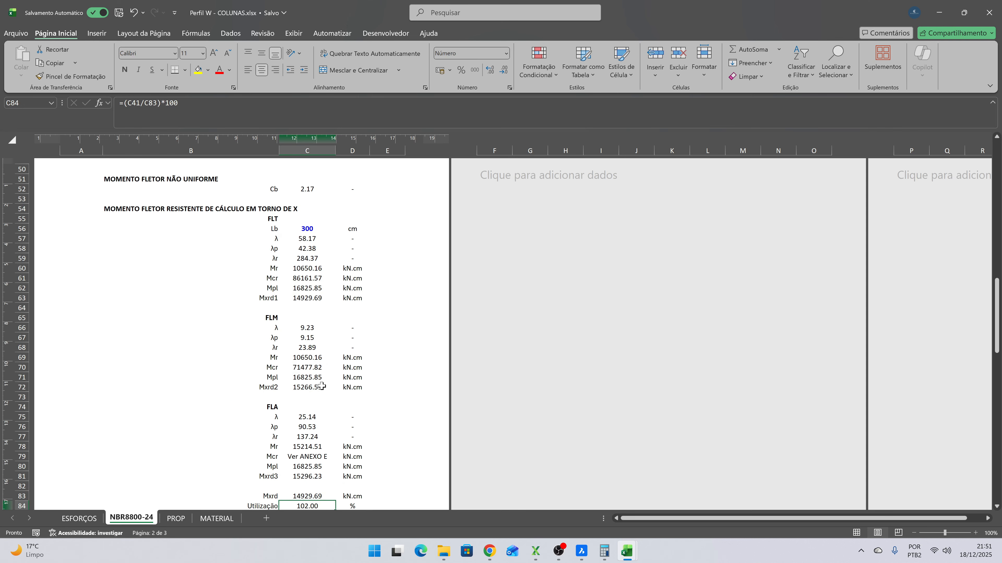
pyautogui.click(305, 298)
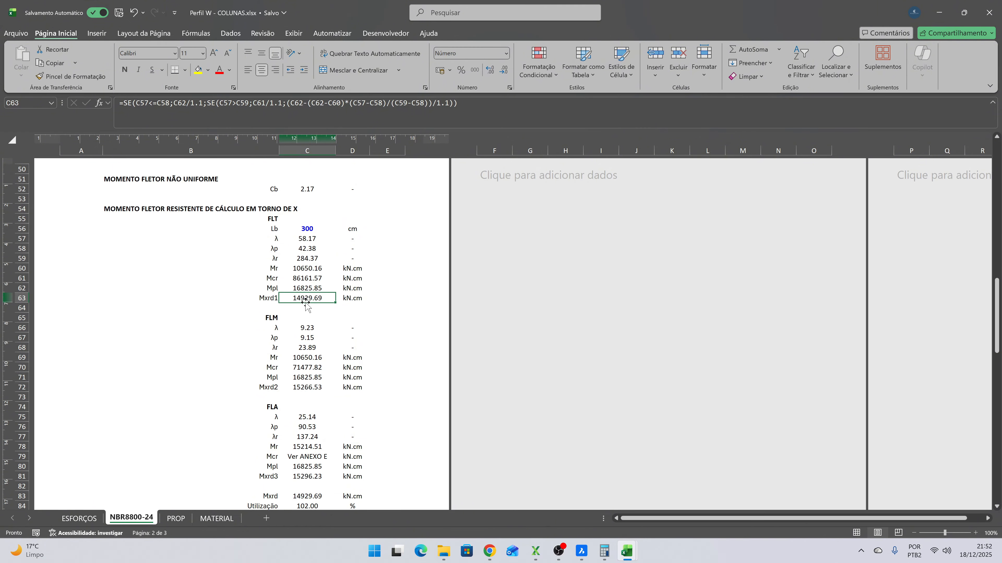
pyautogui.scroll(-2, 307, 343)
pyautogui.click(307, 413)
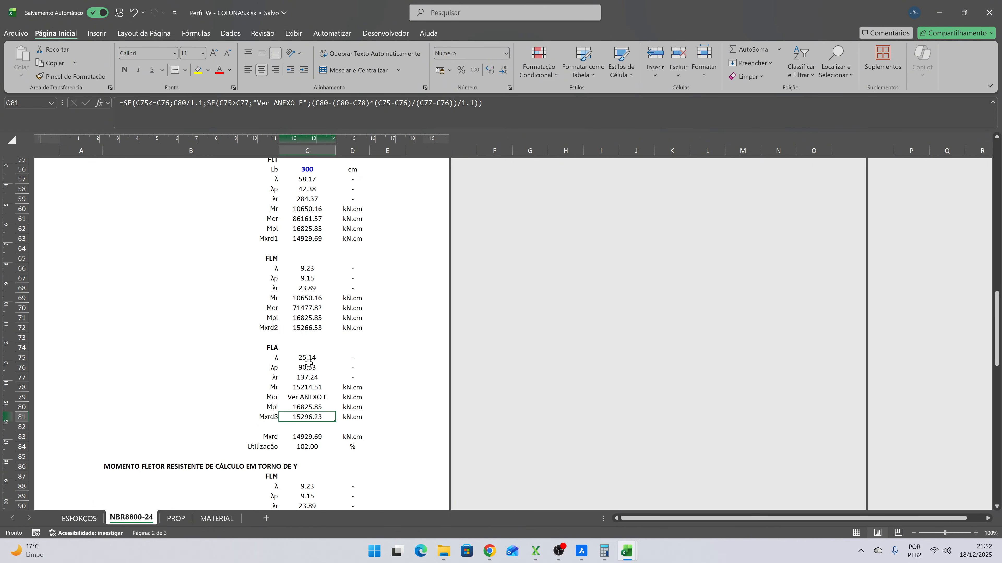
pyautogui.click(307, 278)
pyautogui.click(308, 238)
pyautogui.scroll(2, 300, 225)
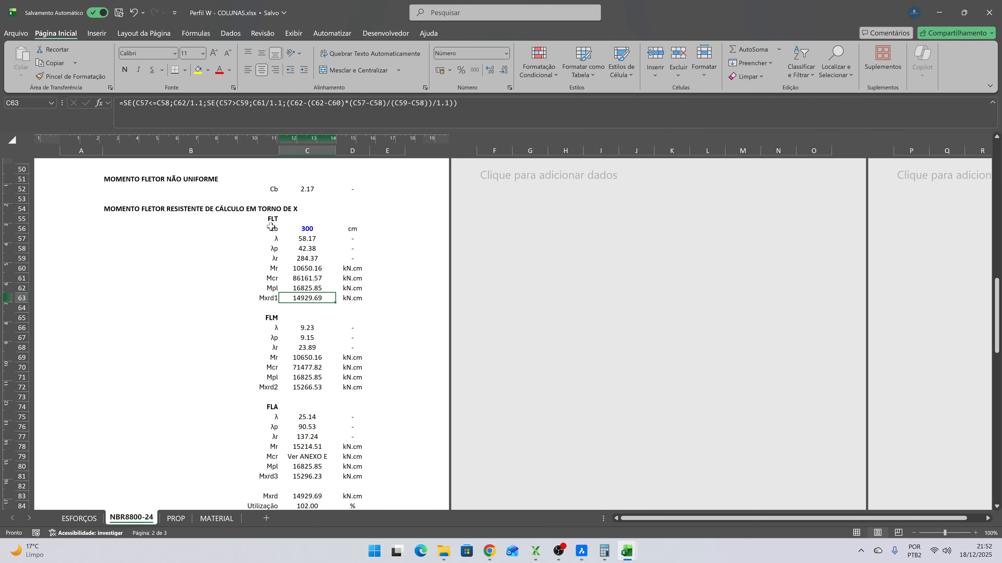
pyautogui.moveTo(268, 219); pyautogui.dragTo(349, 299)
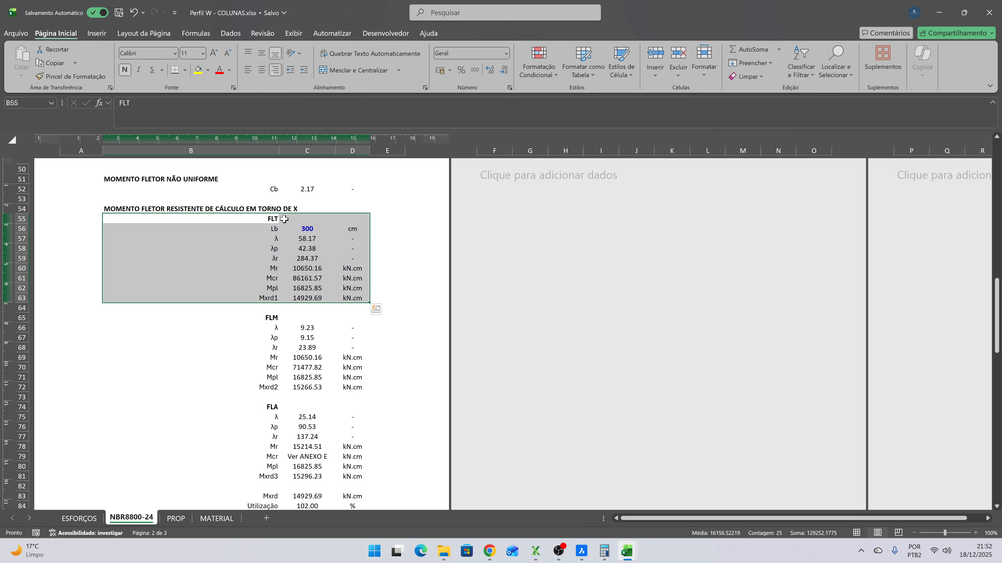
pyautogui.moveTo(272, 218); pyautogui.dragTo(352, 293)
pyautogui.click(311, 287)
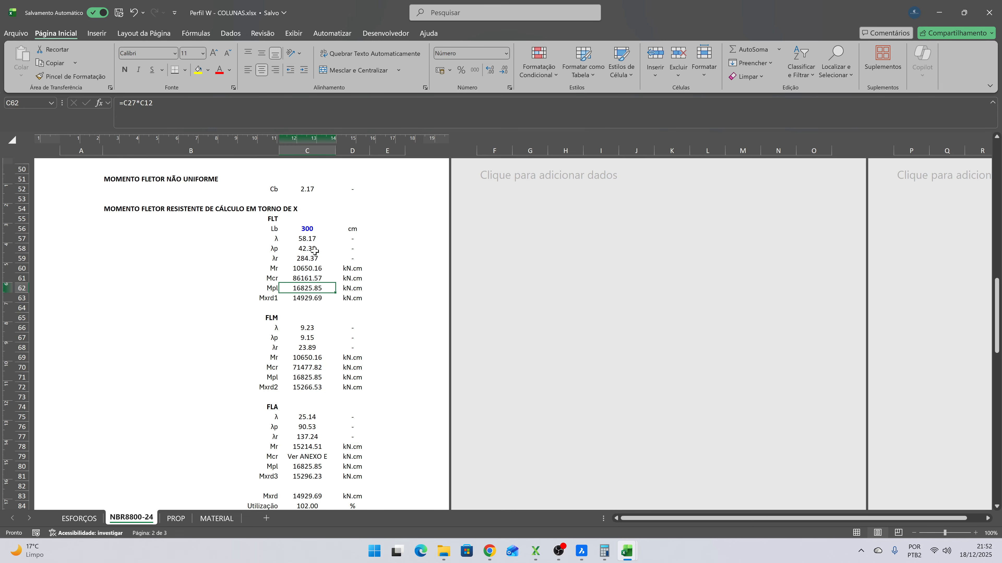
# - Review the profile data, then switch to the Tabela de Bitolas PDF in Chrome and compare ry for W 200 x 46,1 (H) and W 200 x 52,0 (H)
pyautogui.scroll(10, 327, 296)
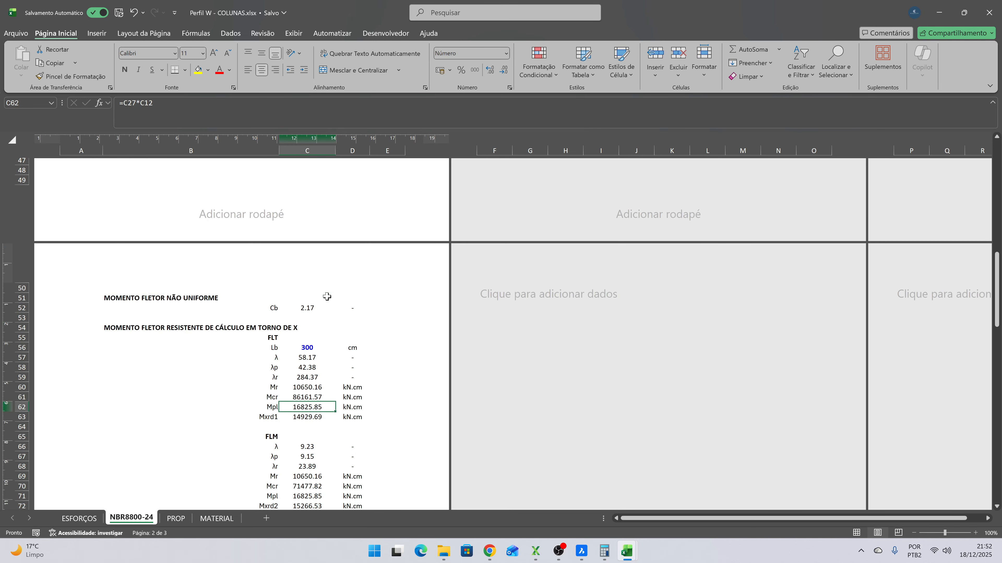
pyautogui.scroll(7, 326, 296)
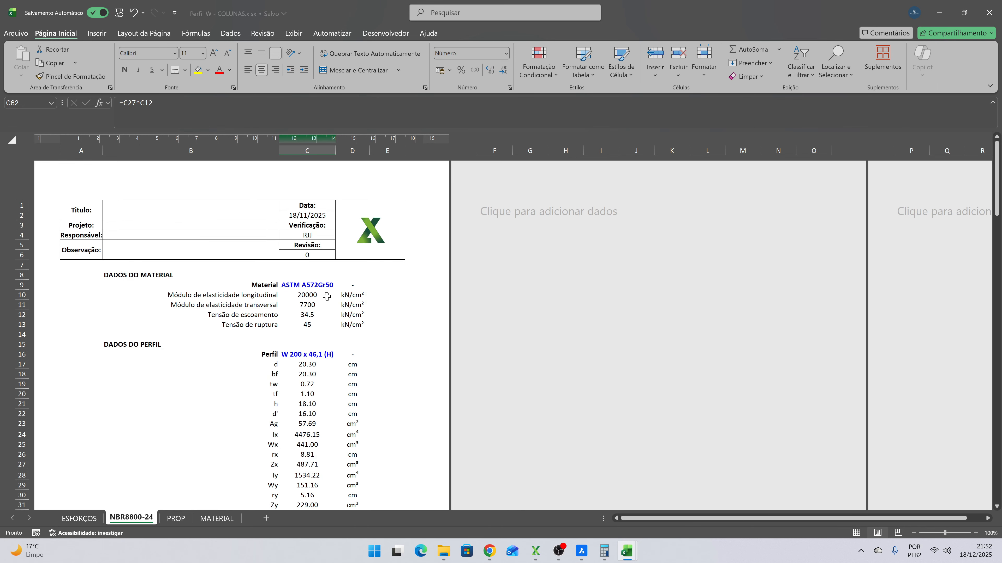
pyautogui.scroll(-4, 327, 296)
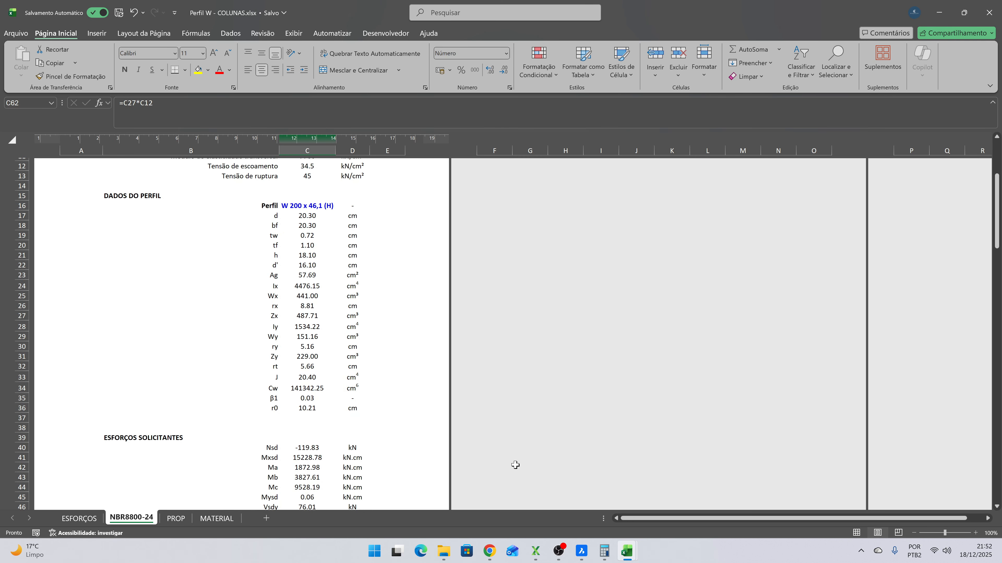
pyautogui.scroll(-1, 383, 331)
pyautogui.moveTo(488, 552)
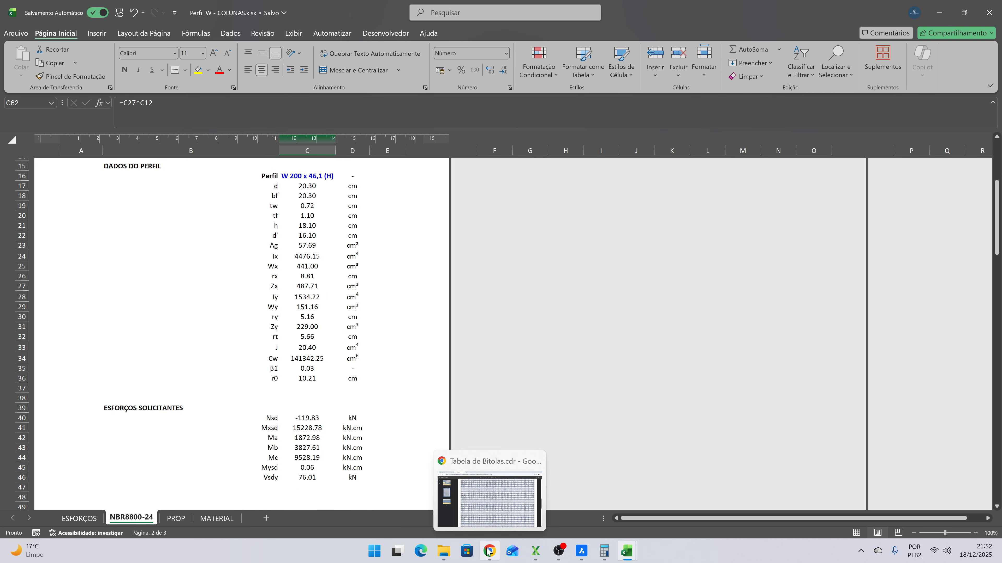
pyautogui.click(497, 530)
pyautogui.scroll(10, 648, 173)
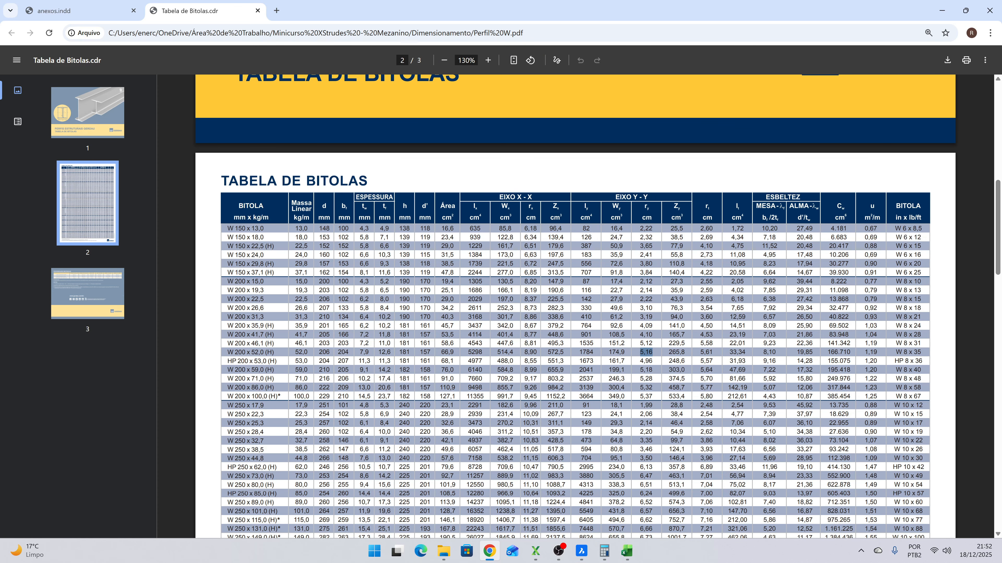
pyautogui.moveTo(640, 343); pyautogui.dragTo(652, 352)
# - Return to the Excel workbook and set the Perfil on the NBR8800-24 sheet to W 200 x 52,0 (H)
pyautogui.hotkey('alt', 'Tab')
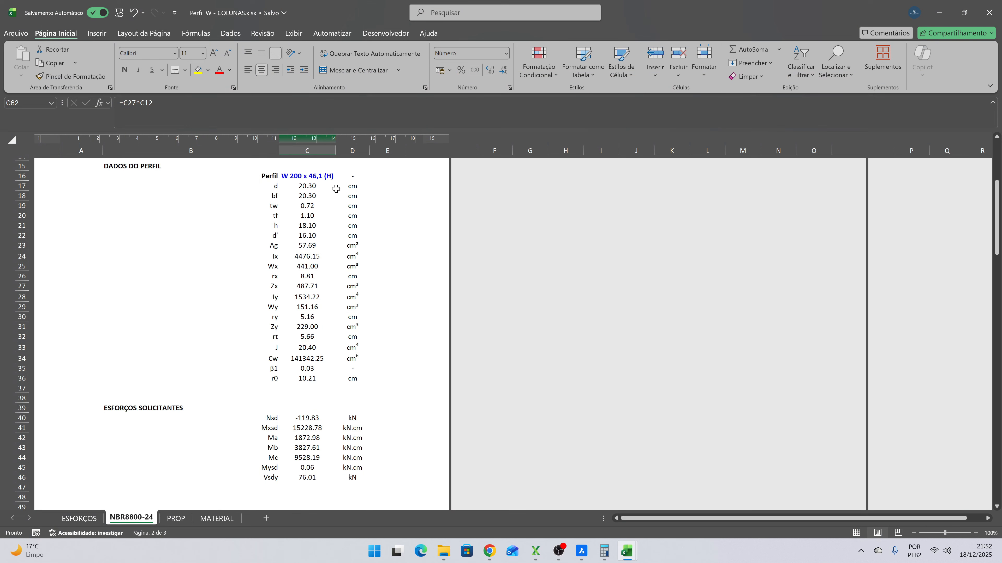
pyautogui.click(333, 176)
pyautogui.click(340, 176)
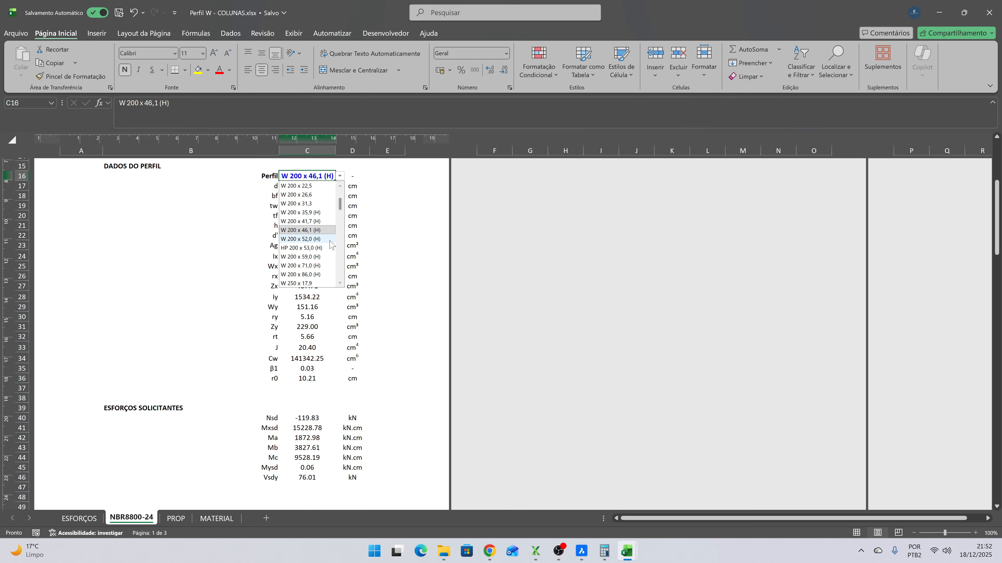
pyautogui.click(330, 239)
# - Check the FLT resisting moment Mxrd1 and the utilization for bending about X with the W 200 x 52,0 (H) profile
pyautogui.scroll(-12, 394, 278)
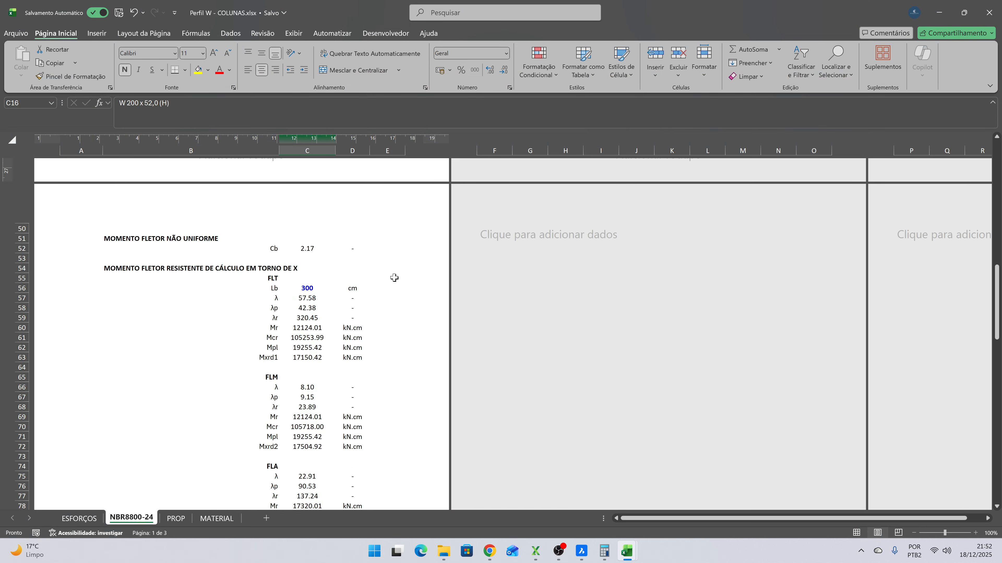
pyautogui.scroll(-4, 394, 278)
pyautogui.scroll(6, 300, 374)
pyautogui.scroll(-6, 322, 324)
pyautogui.click(309, 241)
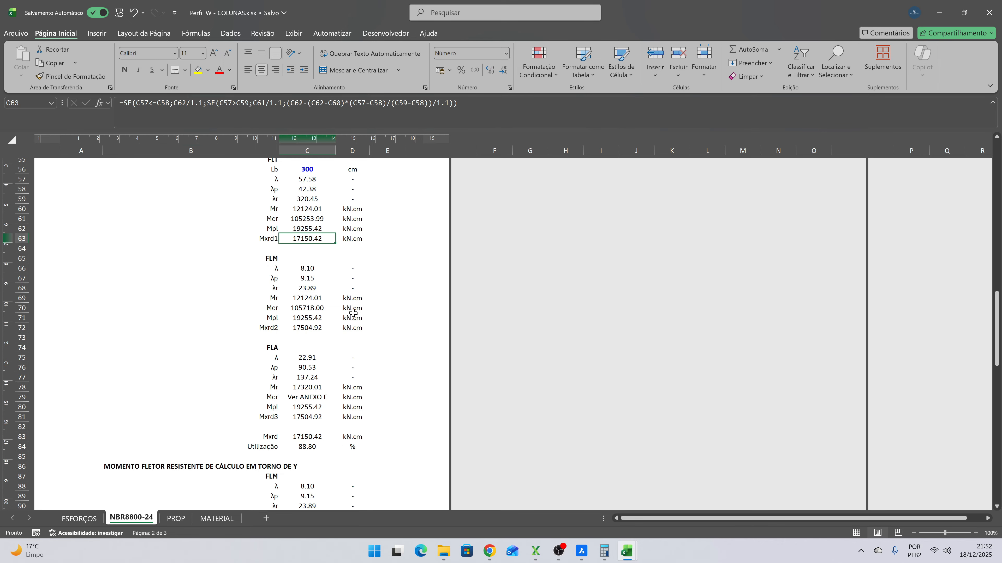
# - Check the utilizations for bending about X, shear, axial compression and combined forces, and return to the Perfil cell
pyautogui.scroll(1, 323, 246)
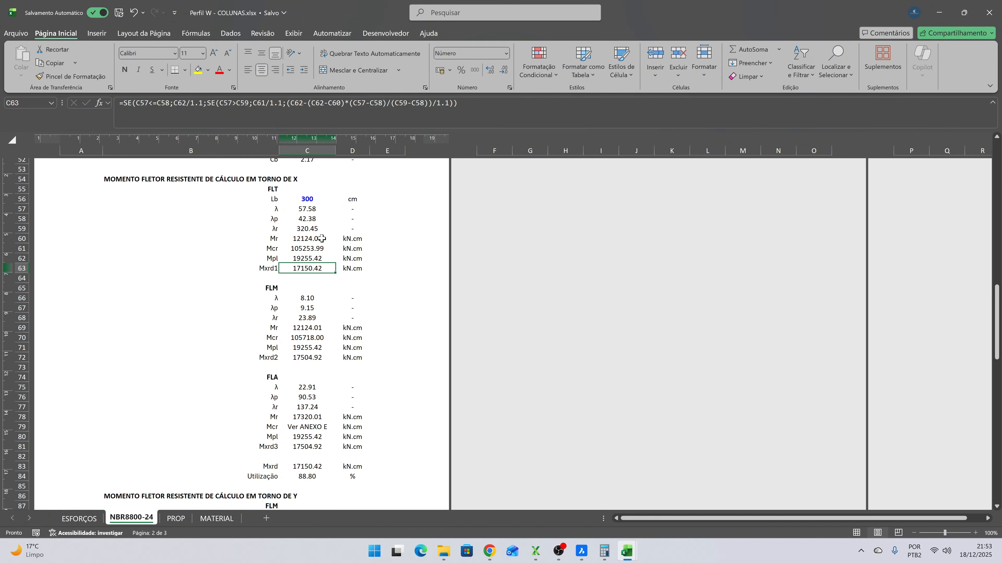
pyautogui.scroll(-2, 321, 253)
pyautogui.scroll(5, 319, 357)
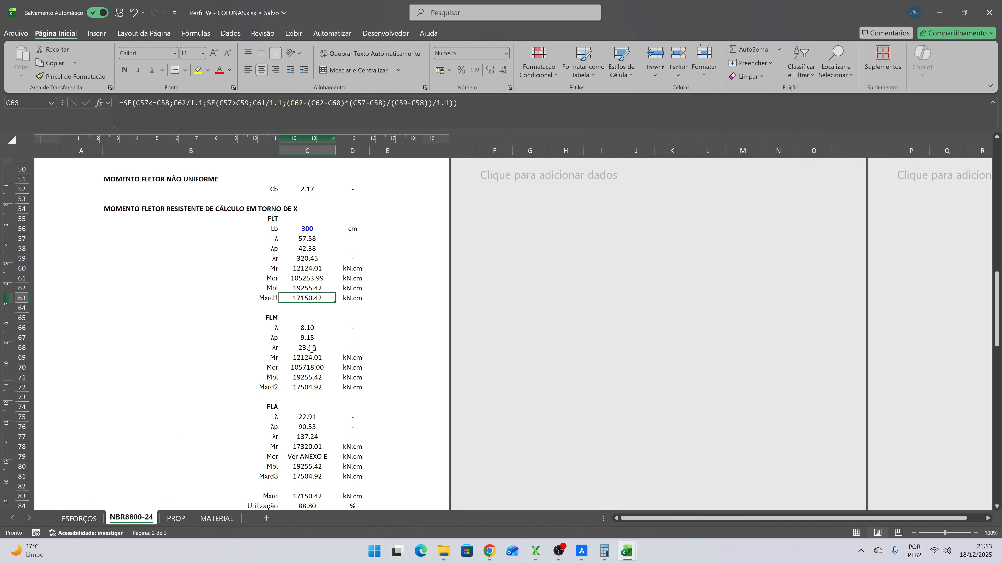
pyautogui.scroll(-5, 312, 349)
pyautogui.click(316, 419)
pyautogui.scroll(-12, 316, 418)
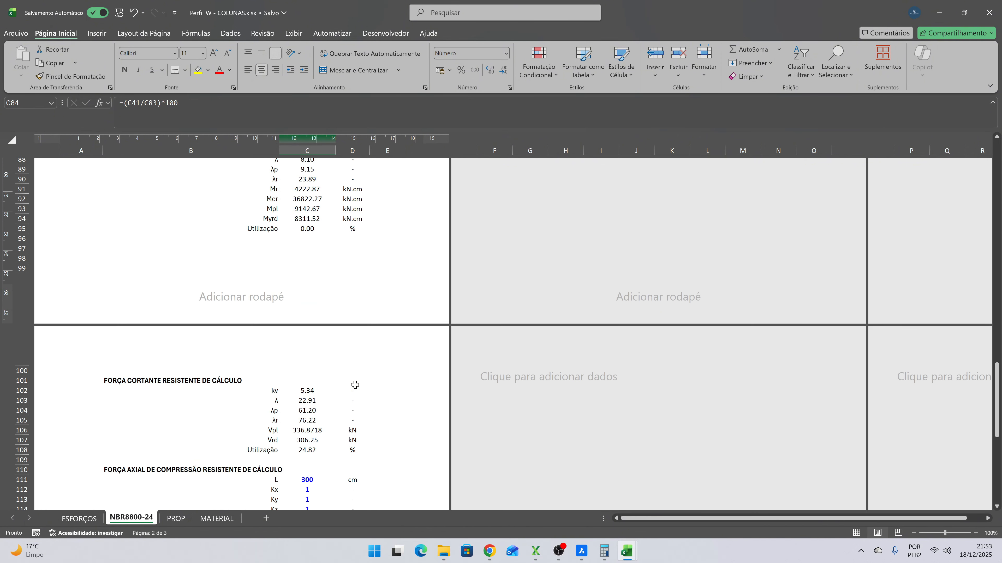
pyautogui.scroll(-7, 302, 335)
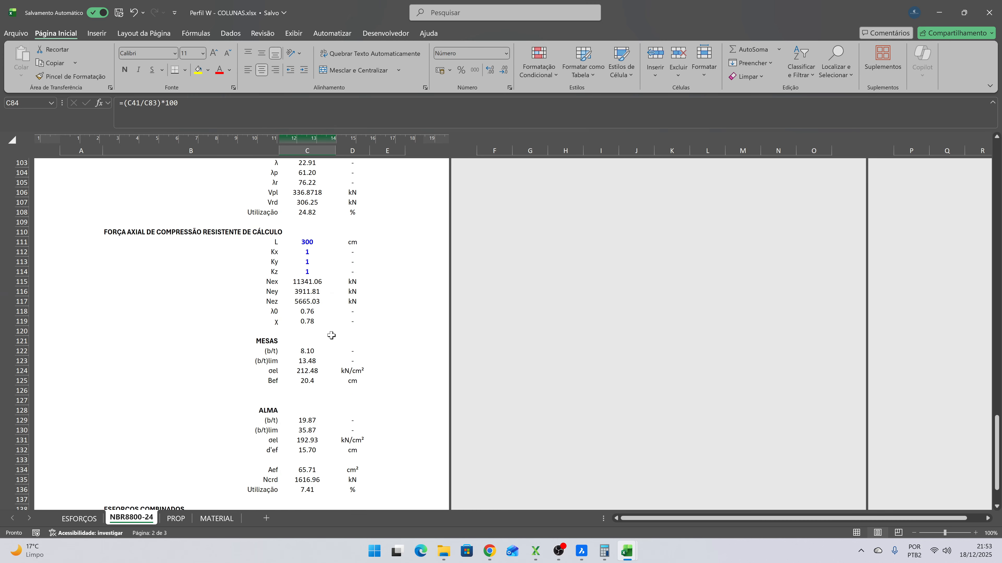
pyautogui.scroll(-2, 310, 379)
pyautogui.click(313, 341)
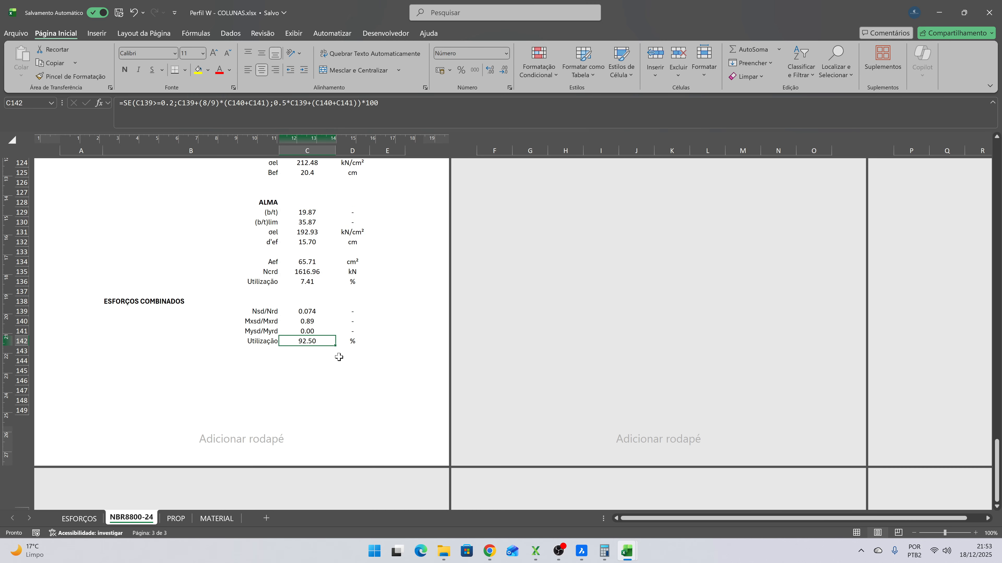
pyautogui.scroll(15, 335, 358)
pyautogui.scroll(20, 335, 367)
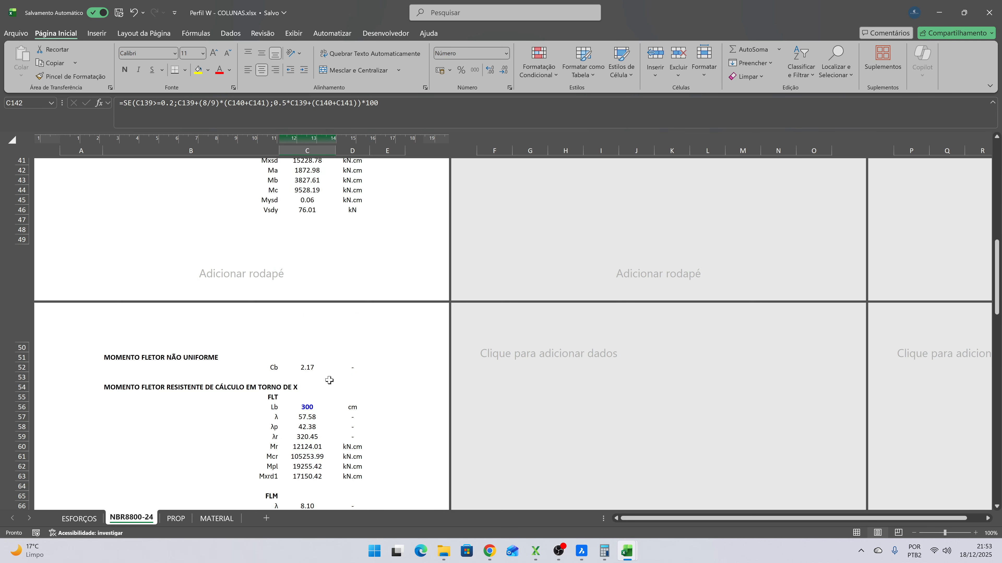
pyautogui.click(310, 353)
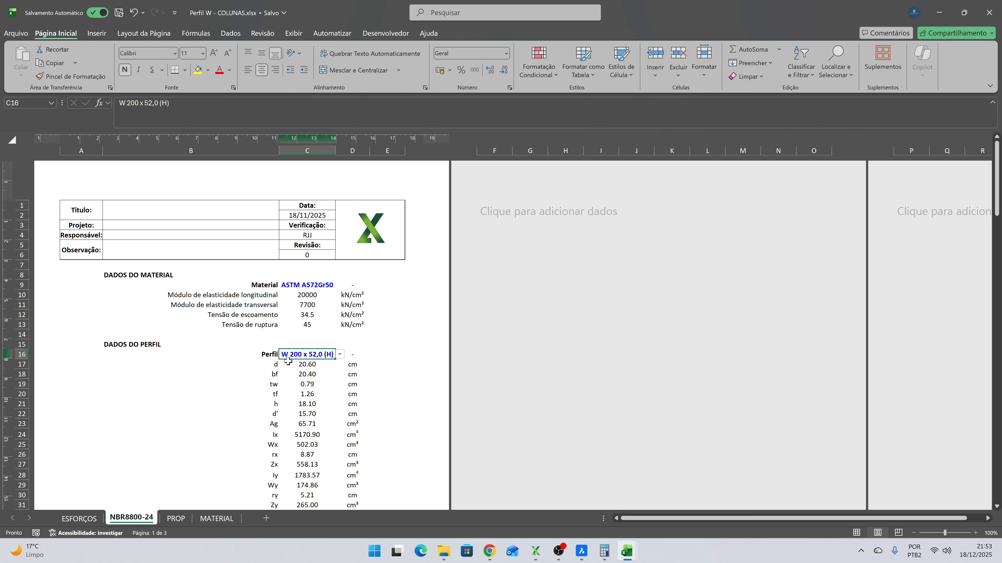
# - Switch to the Resultados COLUNAS.xlsx workbook, save it and close it
pyautogui.moveTo(631, 550)
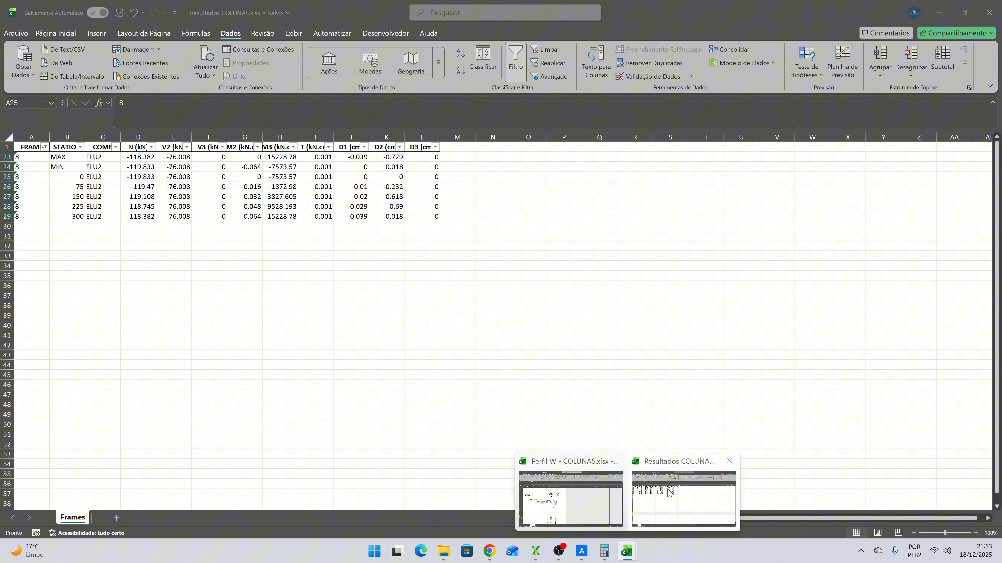
pyautogui.click(668, 493)
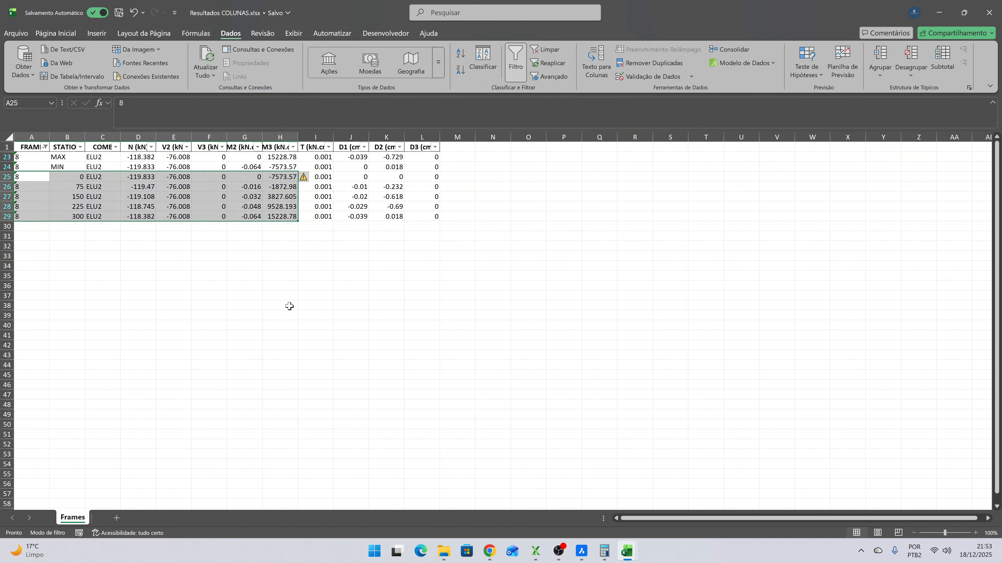
pyautogui.click(281, 296)
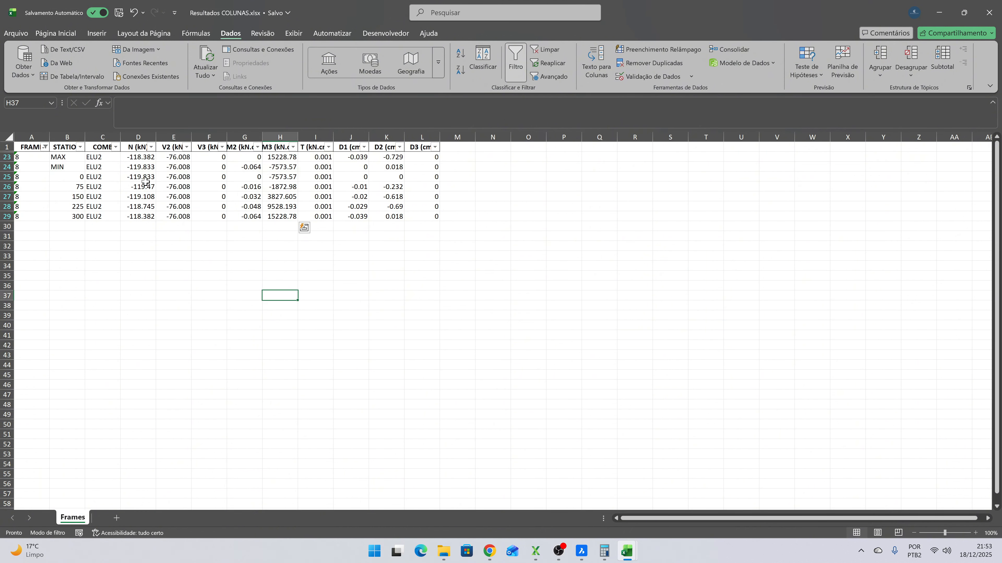
pyautogui.click(118, 13)
pyautogui.click(986, 16)
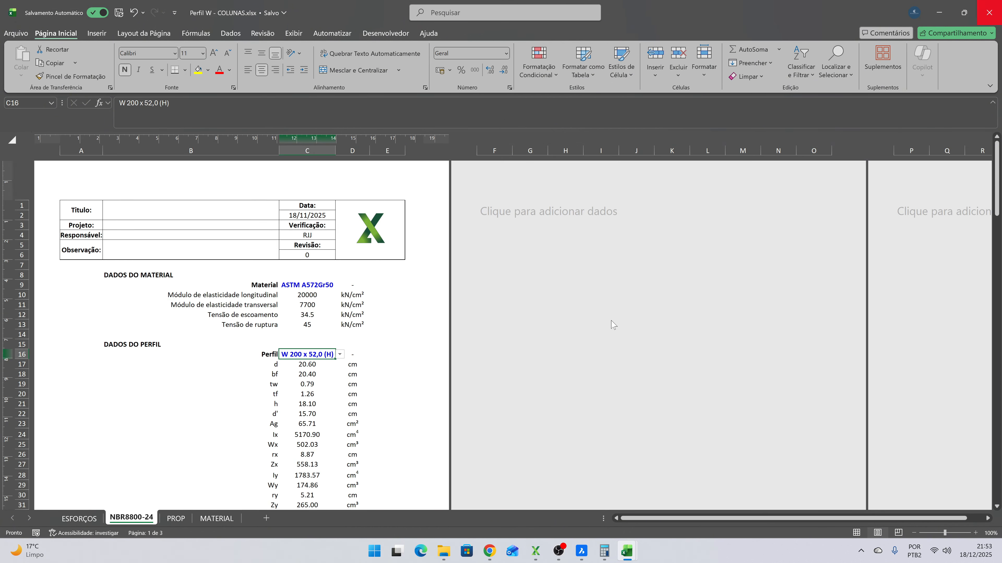
# - Save the Perfil W - COLUNAS.xlsx workbook and close it
pyautogui.click(239, 306)
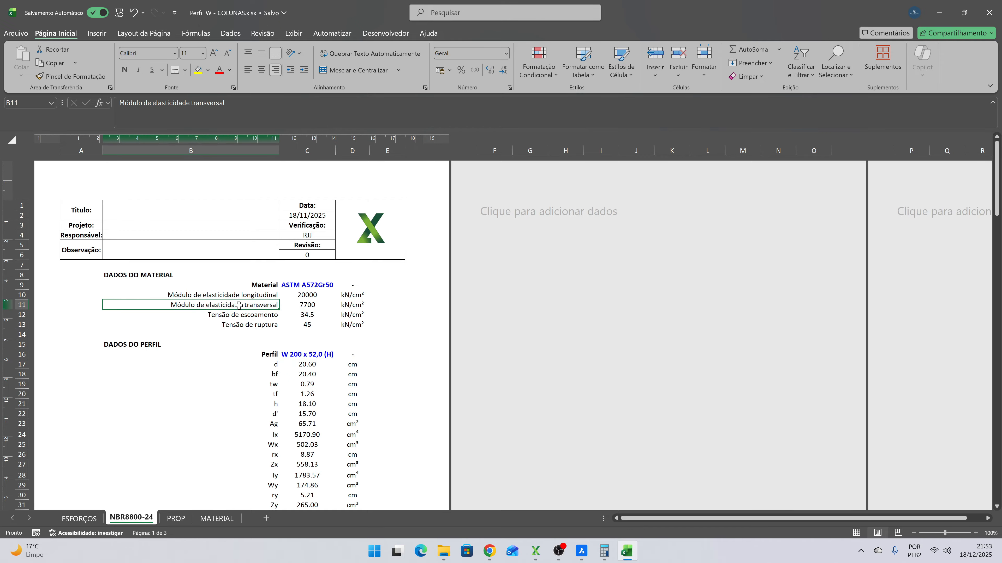
pyautogui.click(118, 12)
pyautogui.click(990, 12)
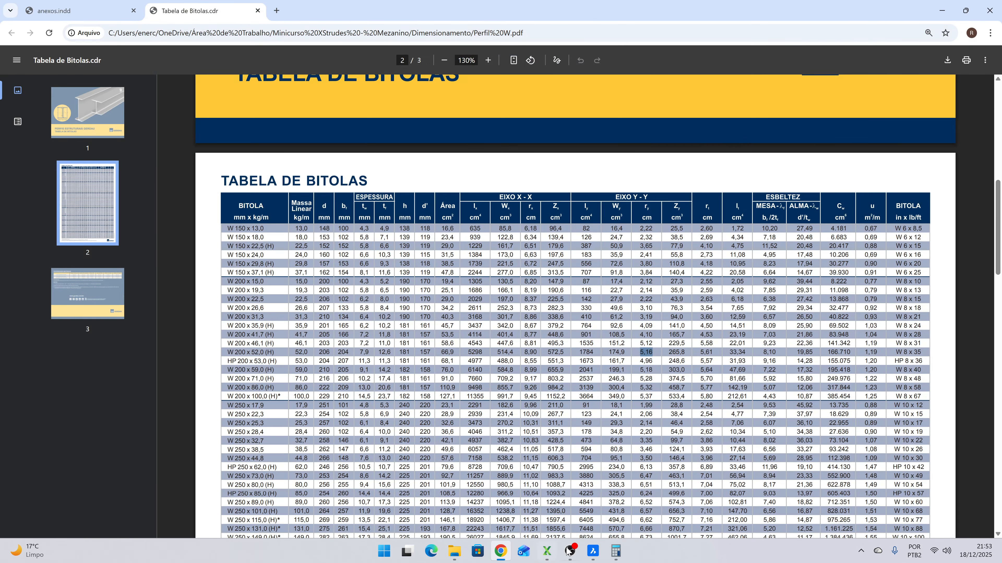
# - Open Mezanino.xlsx from the Minicurso XStrudes - Mezanino folder in File Explorer and filter GROUP on the FRAMES sheet to COLUNA
pyautogui.moveTo(455, 552)
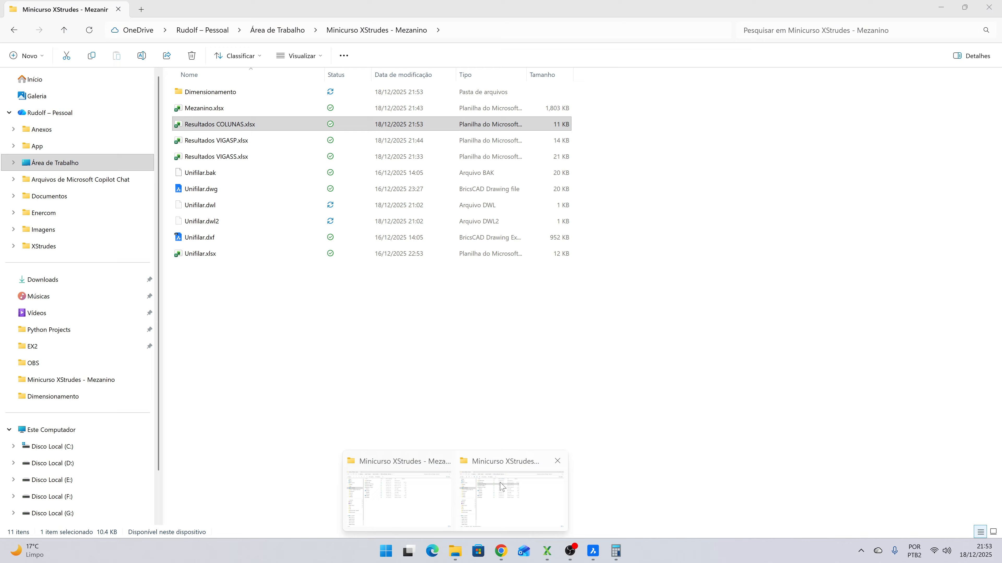
pyautogui.click(500, 486)
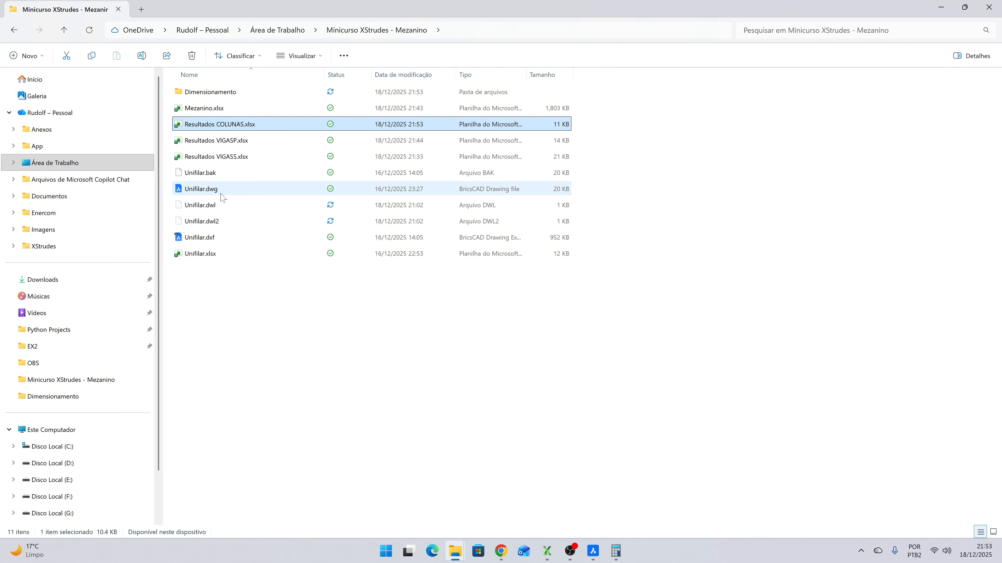
pyautogui.doubleClick(249, 109)
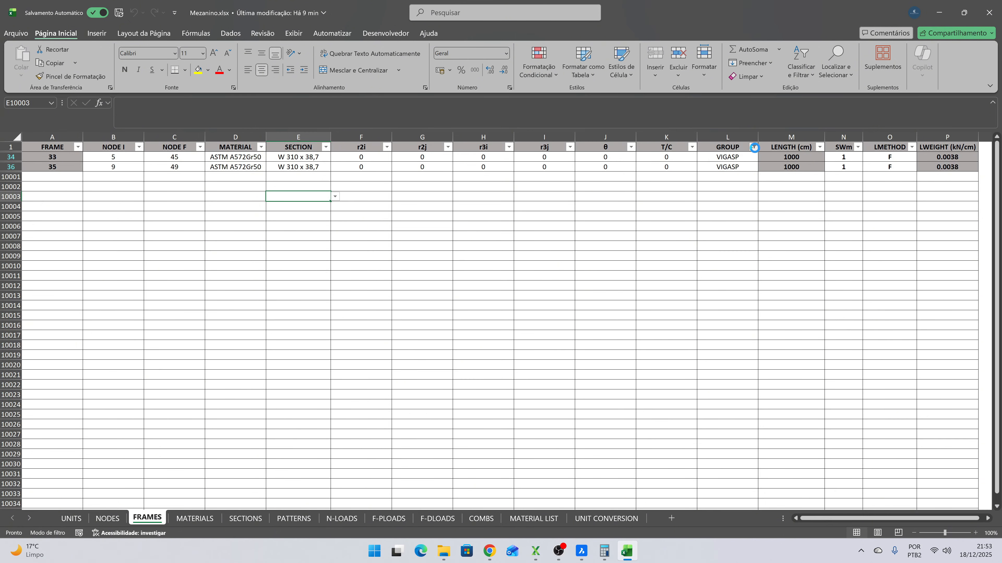
pyautogui.click(754, 148)
pyautogui.click(643, 284)
pyautogui.click(644, 293)
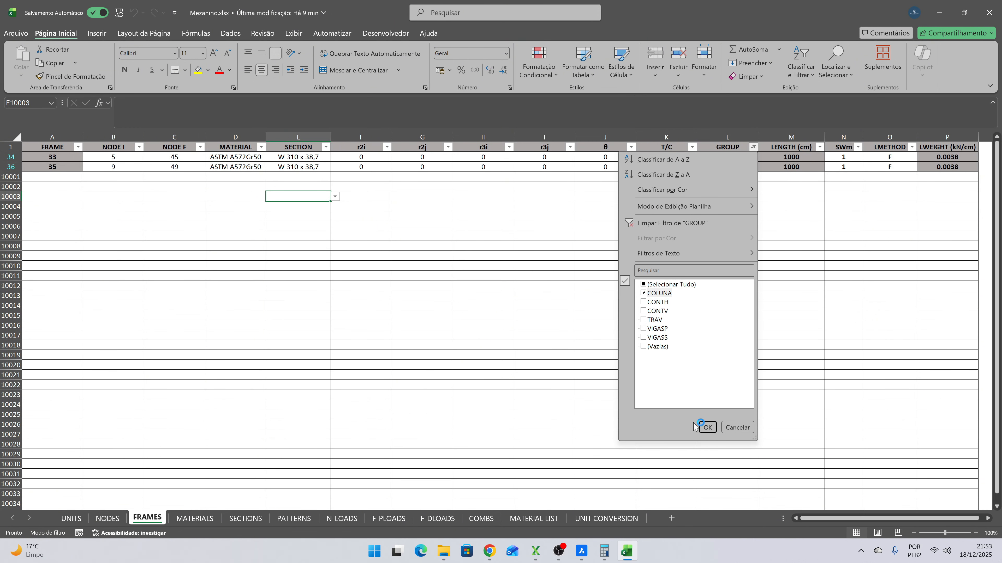
pyautogui.click(707, 428)
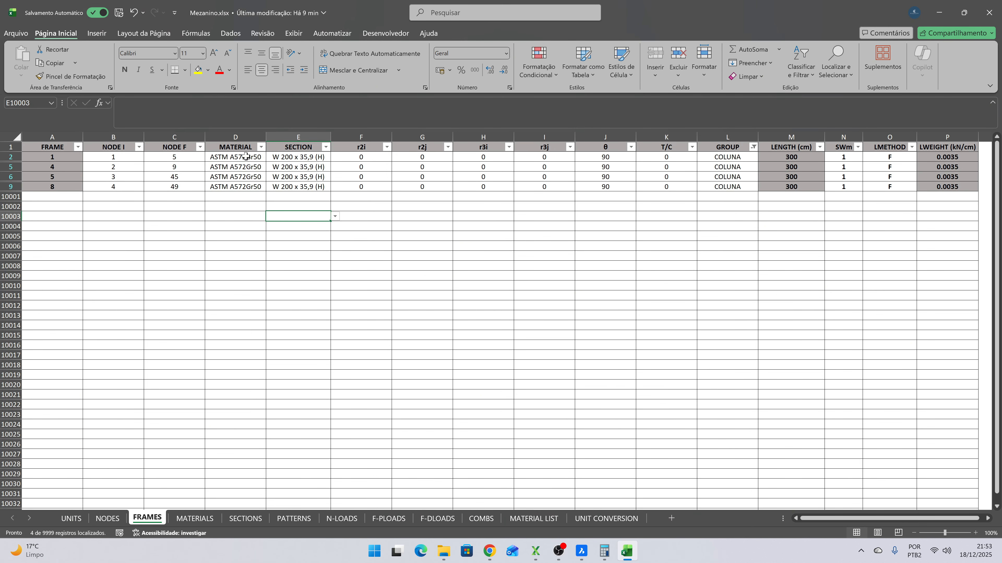
# - Set the SECTION of column frames 1, 4, 5 and 8 to W 200 x 52,0 (H)
pyautogui.click(324, 157)
pyautogui.click(335, 157)
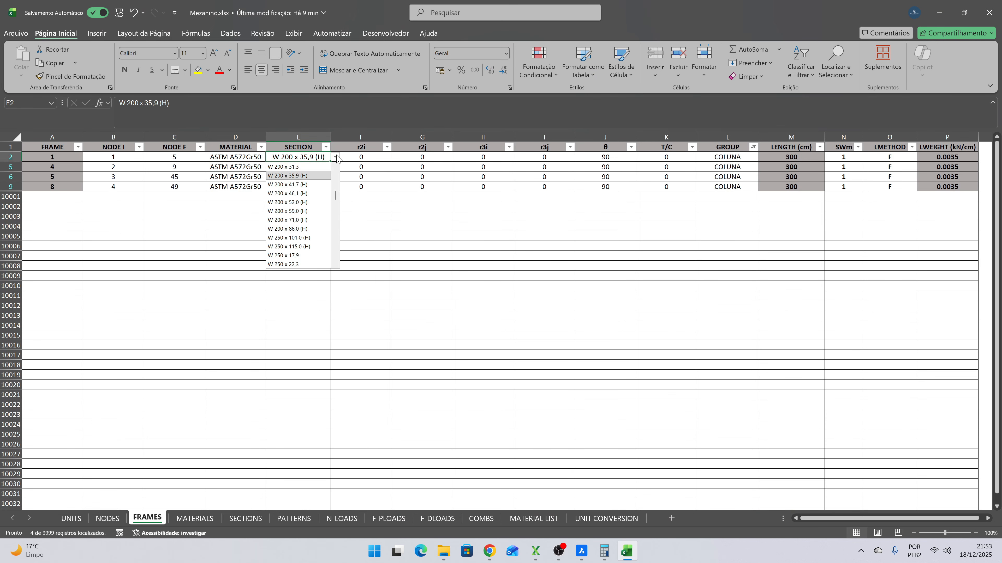
pyautogui.click(316, 203)
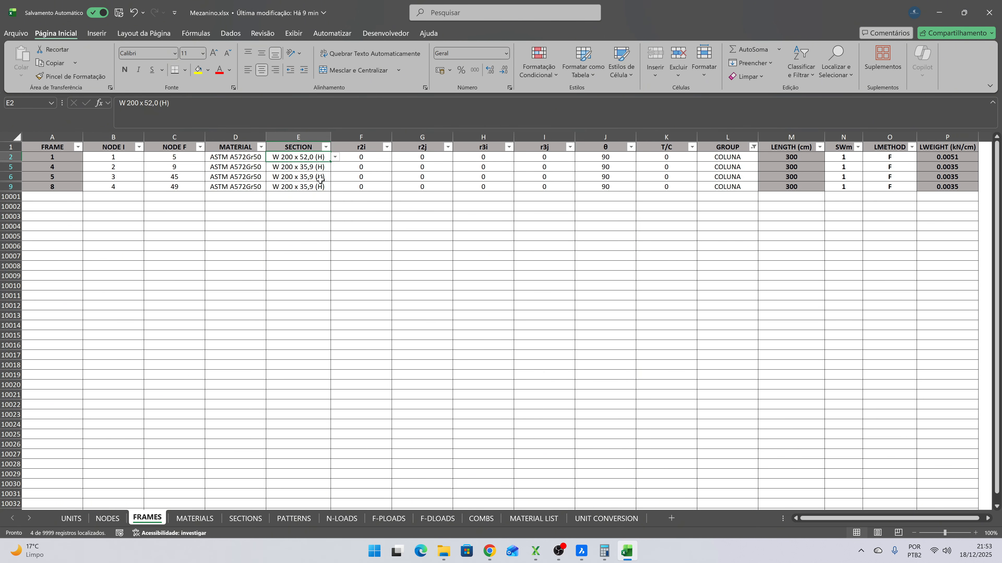
pyautogui.hotkey('ctrl', 'c')
pyautogui.moveTo(300, 166); pyautogui.dragTo(300, 187)
pyautogui.hotkey('ctrl', 'v')
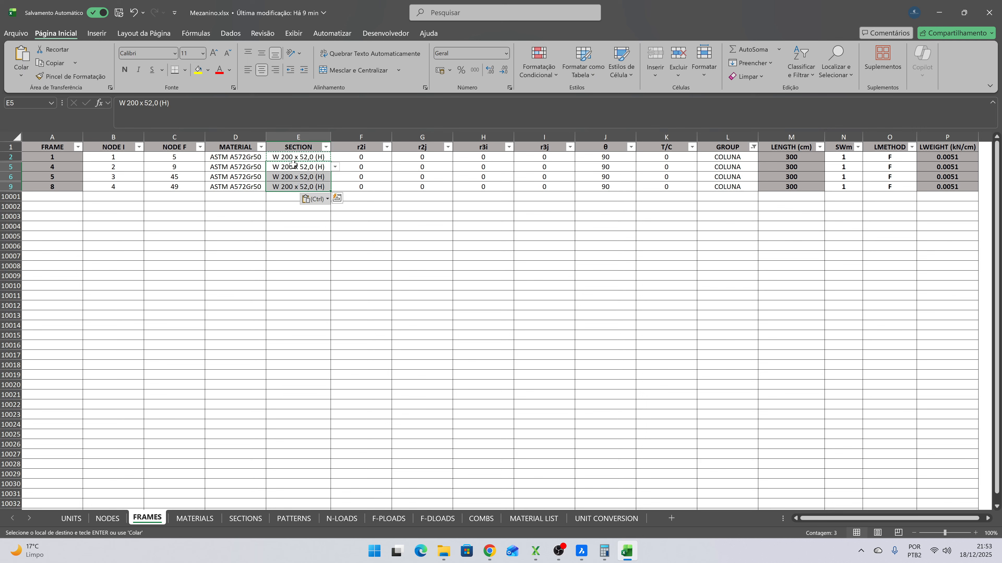
pyautogui.click(293, 164)
pyautogui.press('Escape')
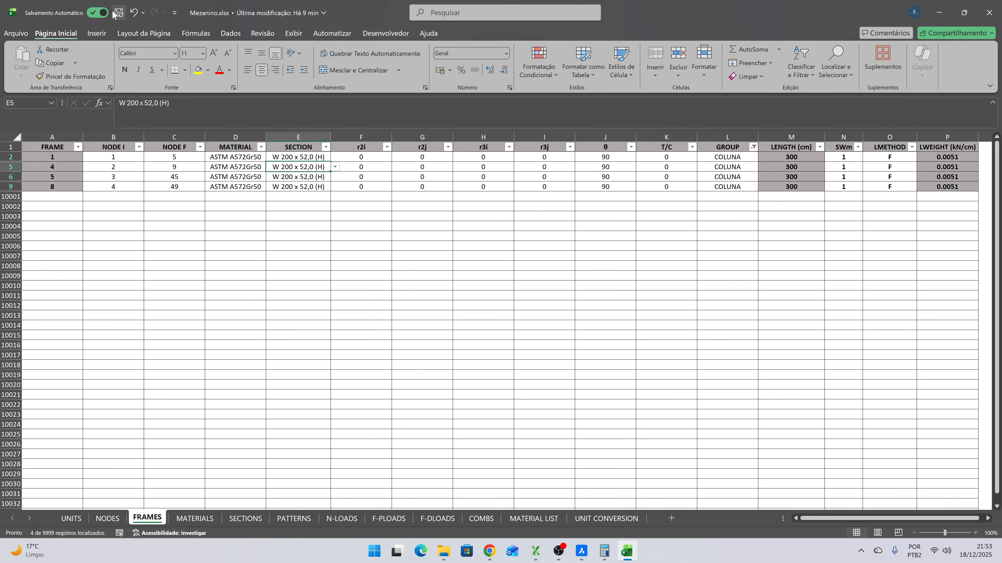
# - Clear the GROUP filter on the FRAMES sheet so all frames are listed again
pyautogui.click(7, 145)
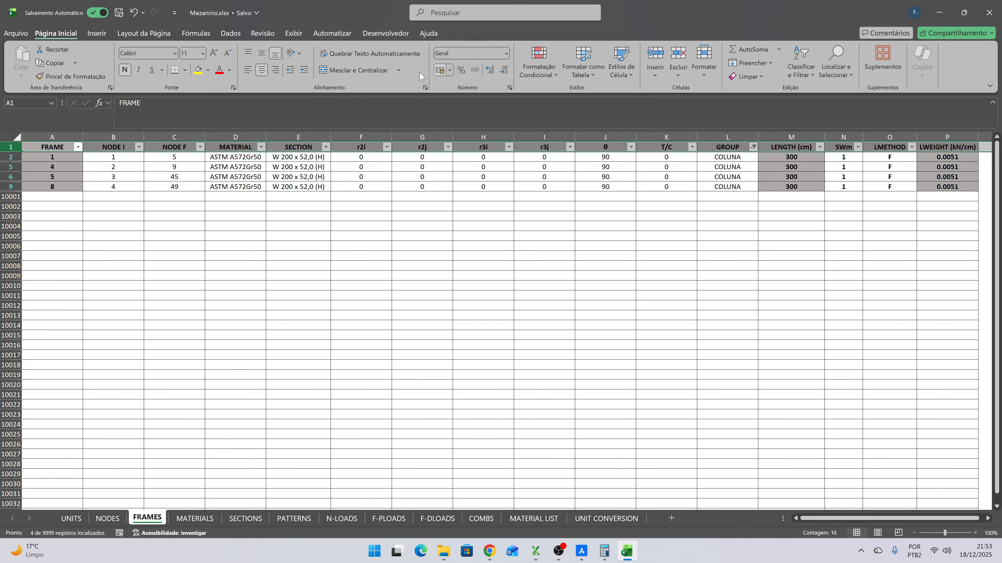
pyautogui.click(226, 34)
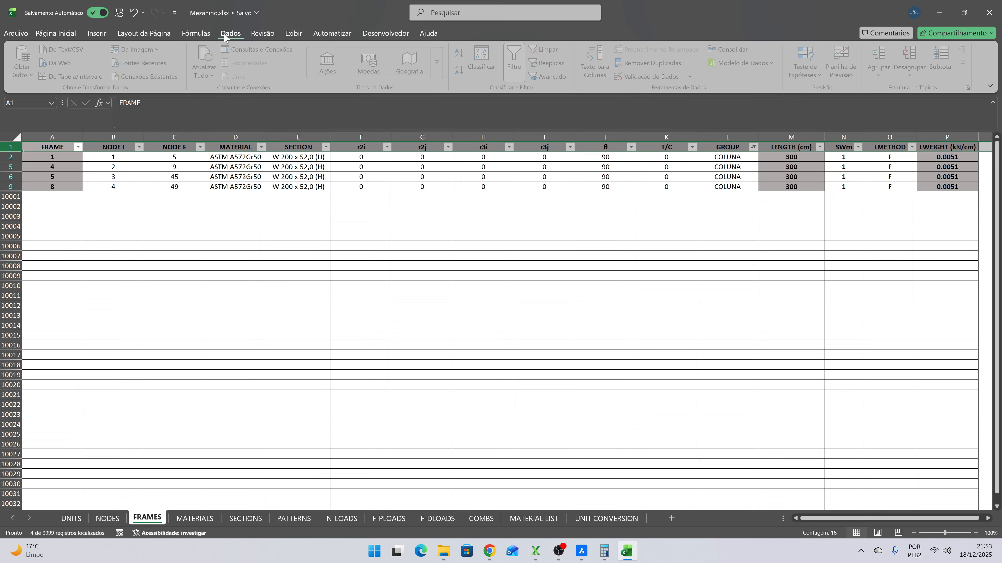
pyautogui.click(544, 49)
pyautogui.click(434, 173)
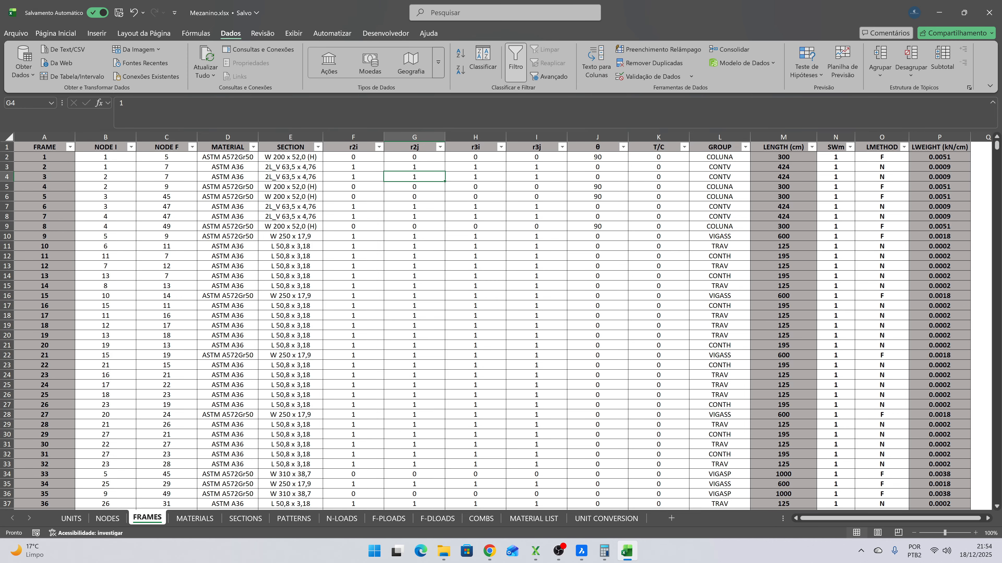
# - Save the Mezanino.xlsx workbook and close it
pyautogui.click(119, 12)
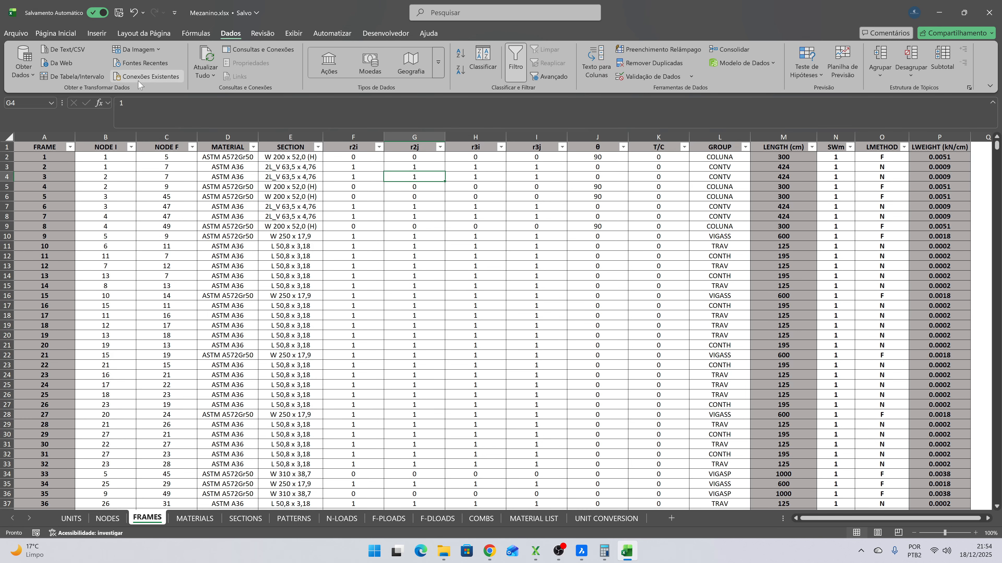
pyautogui.click(122, 12)
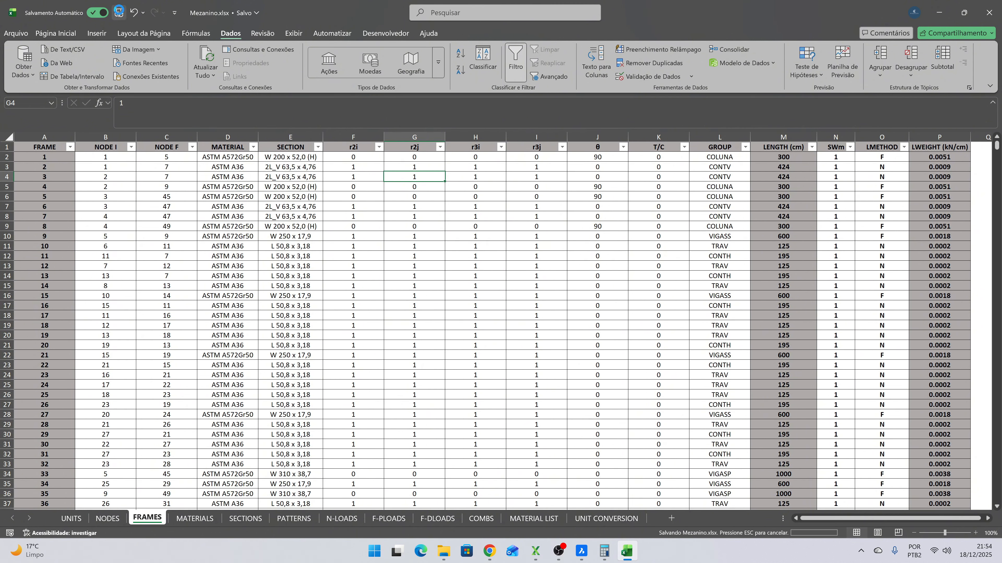
pyautogui.click(991, 14)
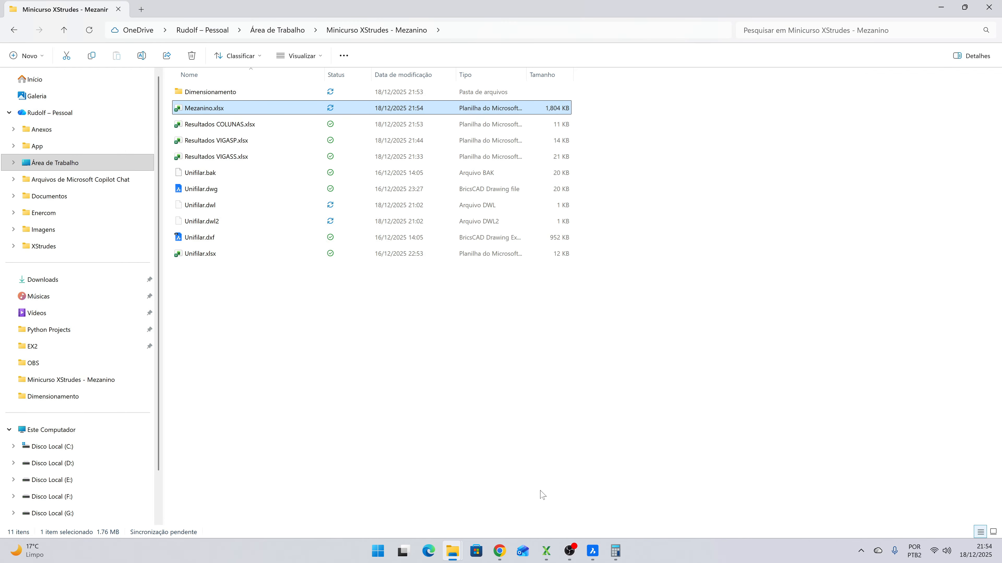
# - Switch to XStrudes, reload the Mezanino.xlsx model and close the Undeformed Shape window
pyautogui.click(548, 555)
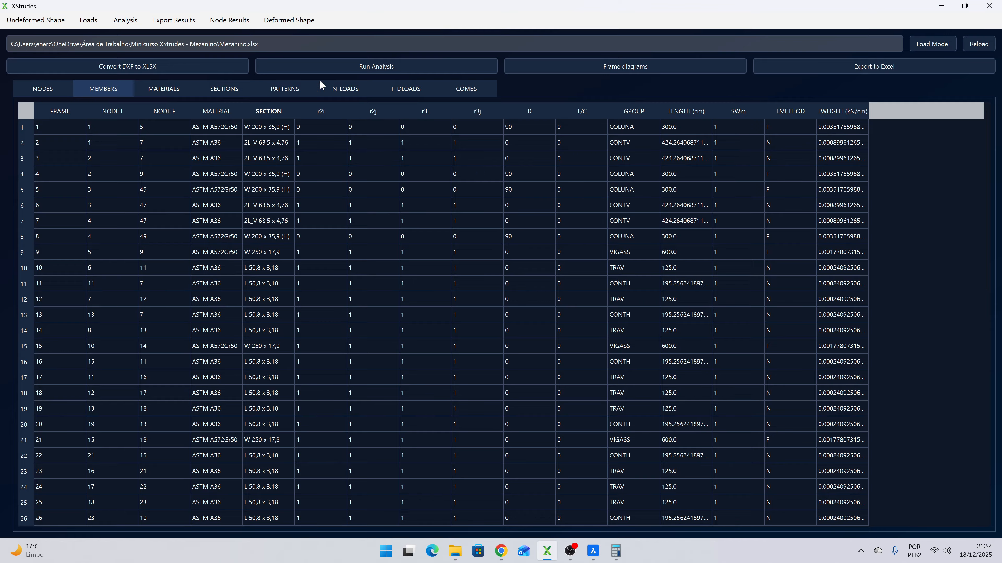
pyautogui.click(973, 46)
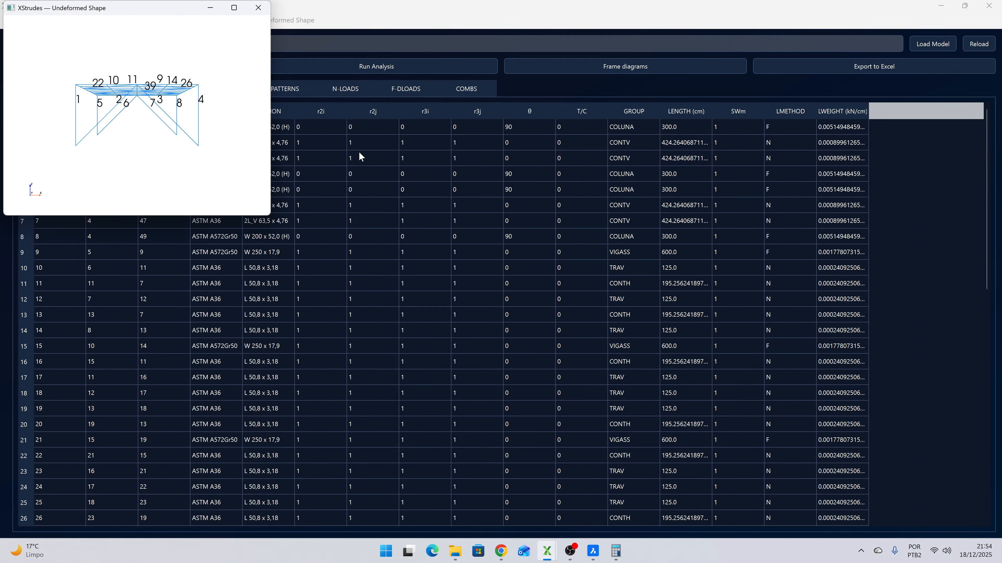
pyautogui.click(258, 8)
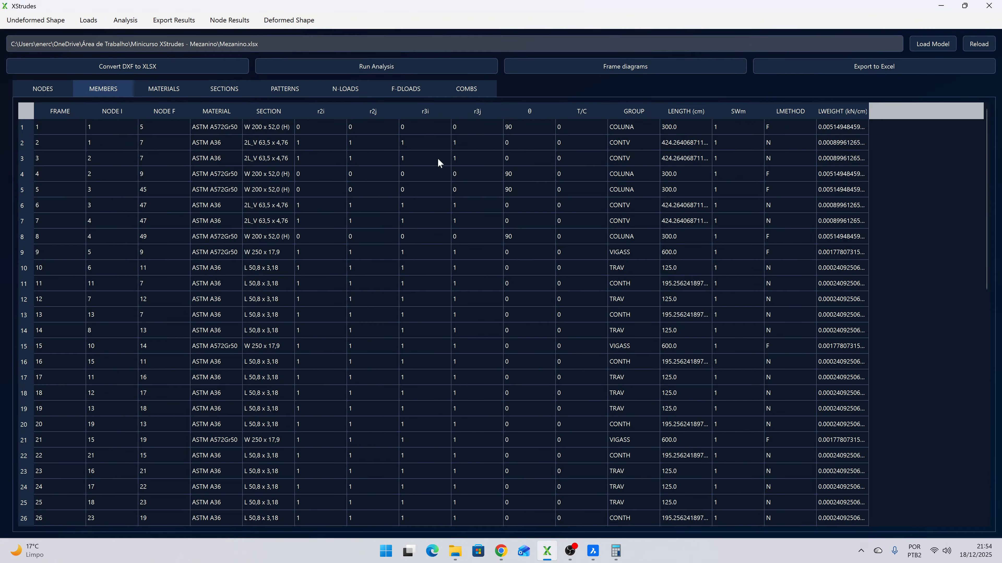
# - Run a Linear analysis of the reloaded model and close the analysis dialogs
pyautogui.click(132, 20)
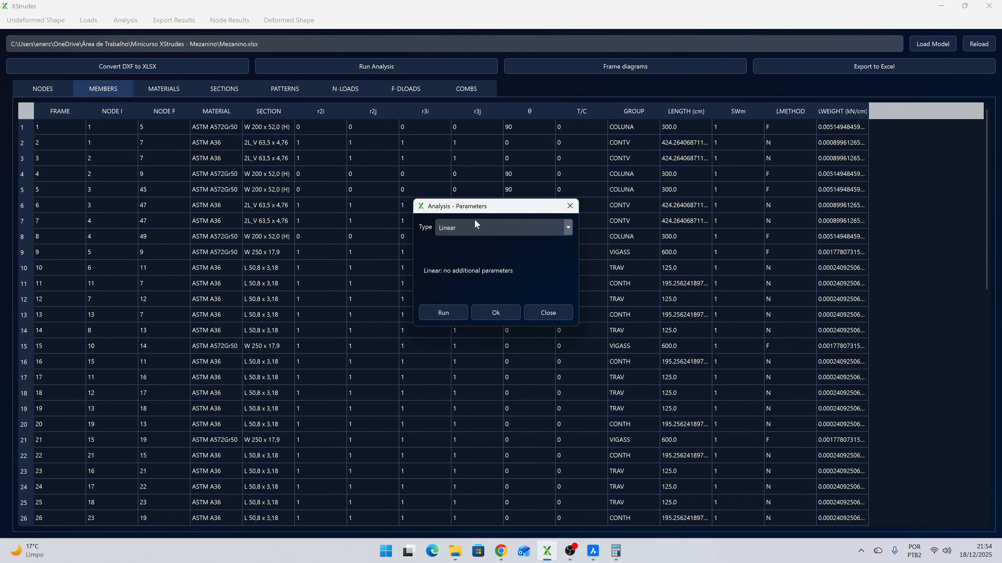
pyautogui.click(444, 312)
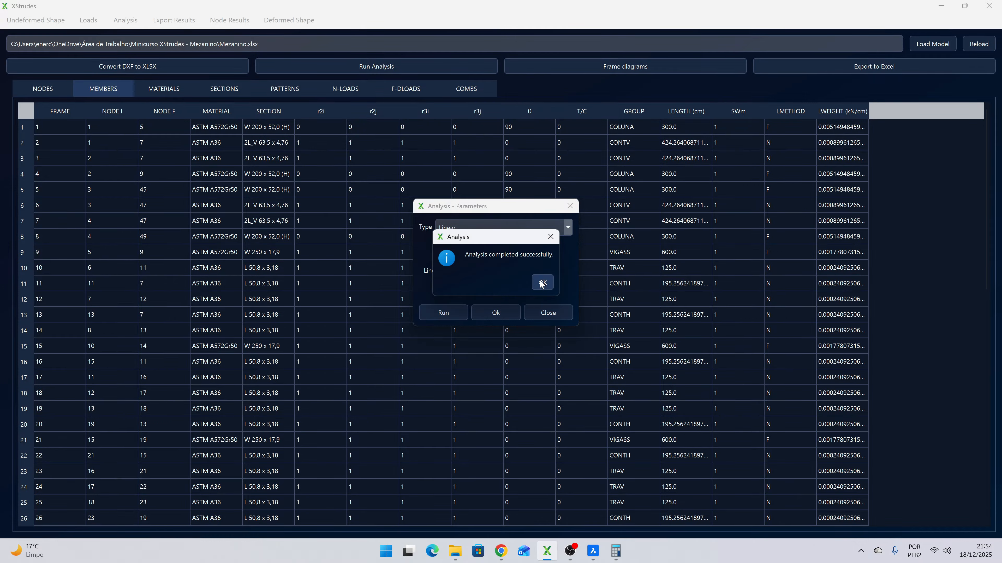
pyautogui.click(542, 283)
pyautogui.click(531, 318)
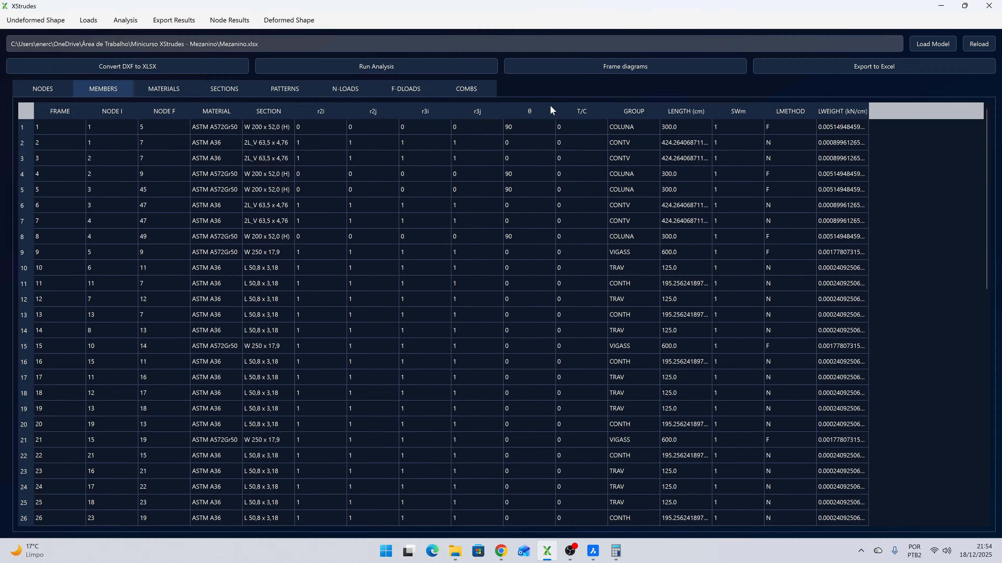
# - Generate the Moment M3 frame diagram of member 33 for combination ELU1
pyautogui.click(548, 63)
pyautogui.click(522, 135)
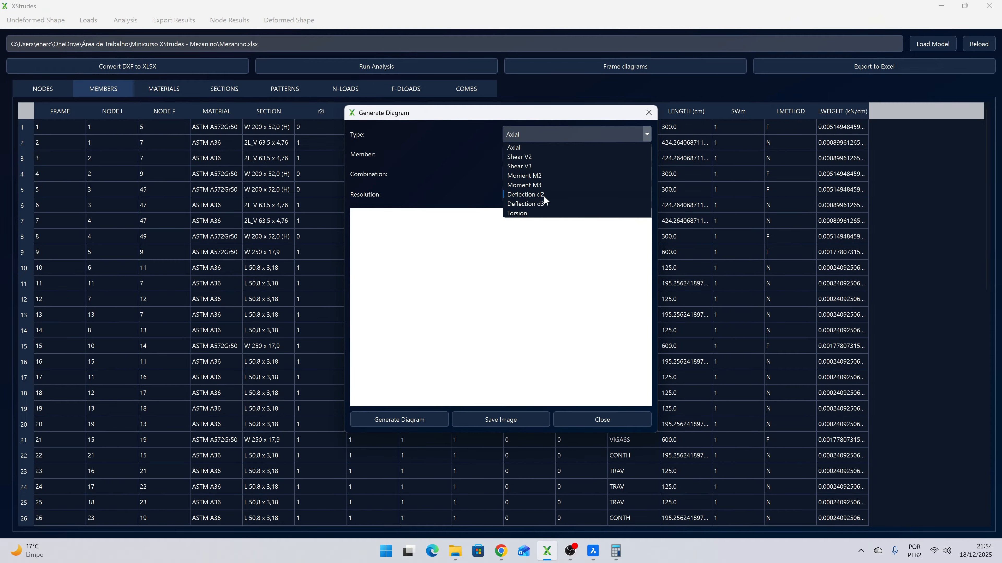
pyautogui.click(536, 183)
pyautogui.click(531, 155)
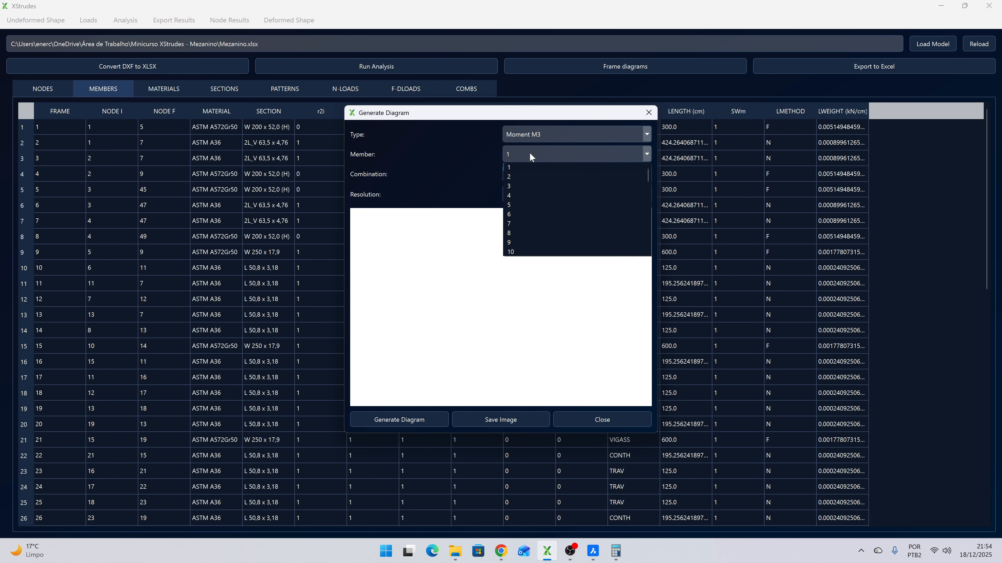
pyautogui.press('3')
pyautogui.press('Return')
pyautogui.click(531, 177)
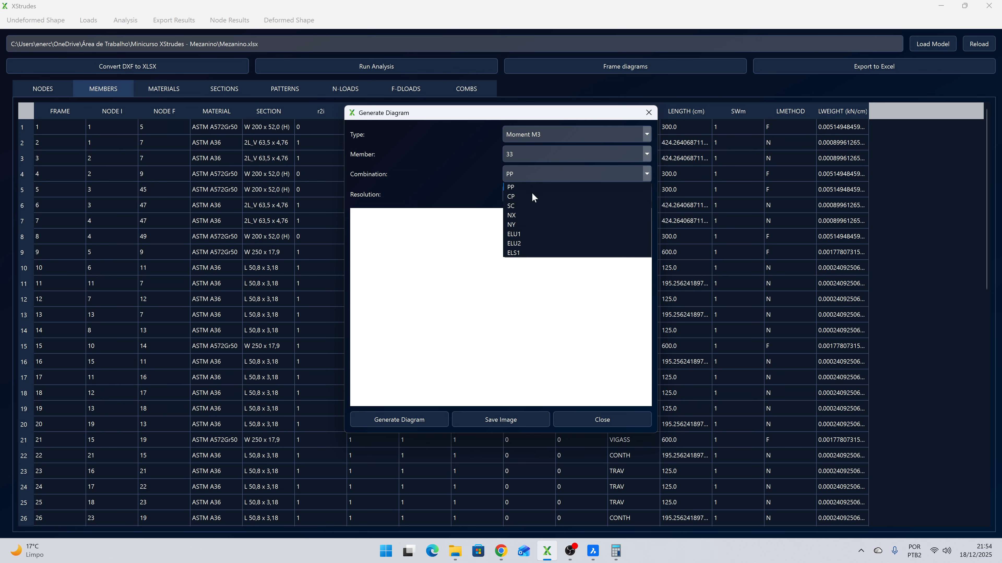
pyautogui.click(522, 235)
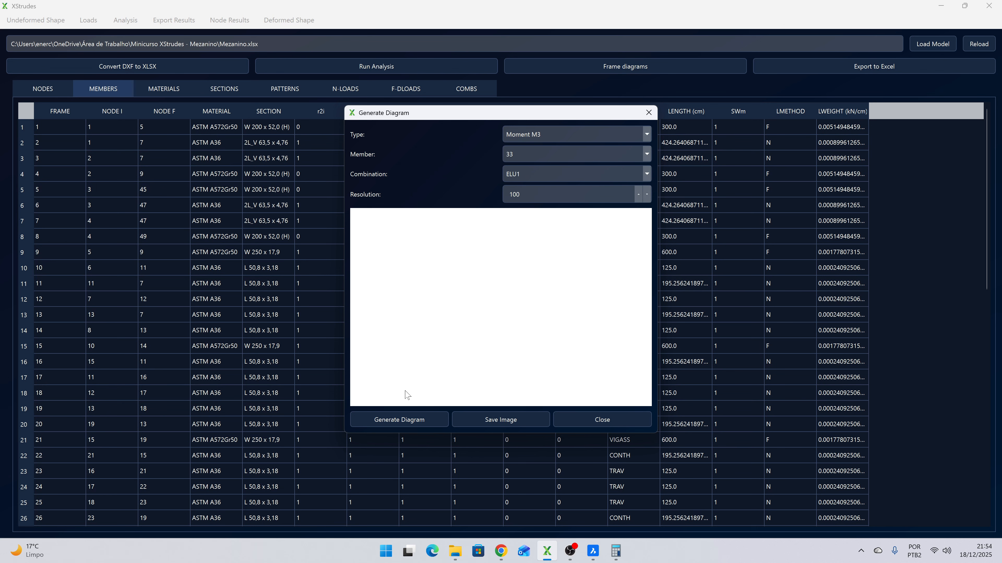
pyautogui.click(406, 415)
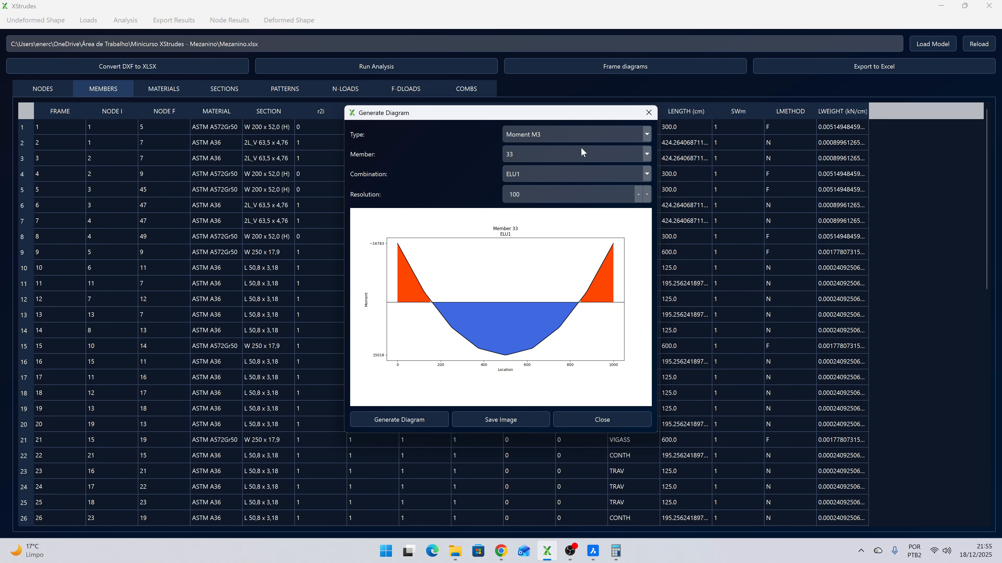
# - Generate the Moment M3 diagram of member 8 for the same ELU1 combination
pyautogui.click(544, 155)
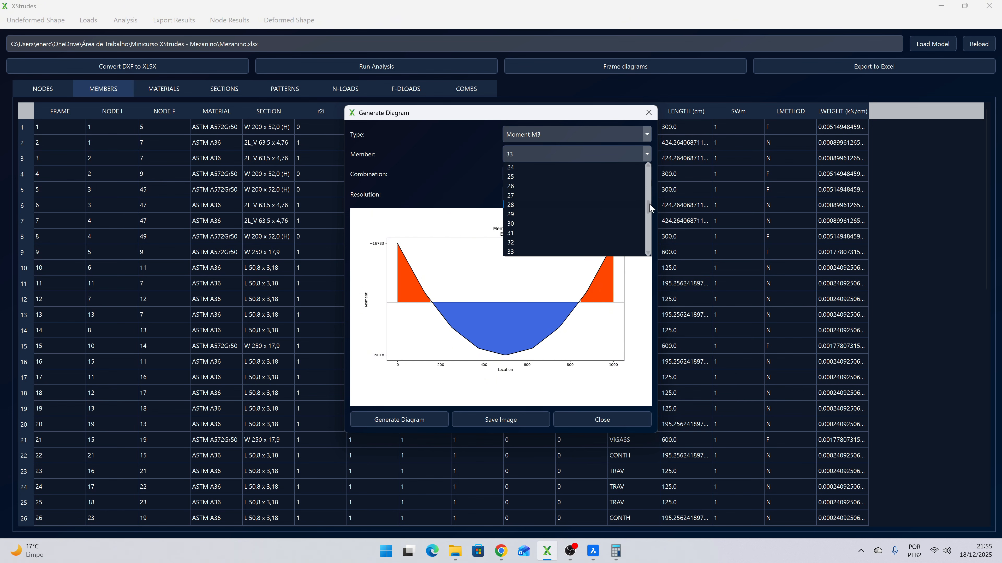
pyautogui.moveTo(646, 206); pyautogui.dragTo(643, 177)
pyautogui.click(511, 196)
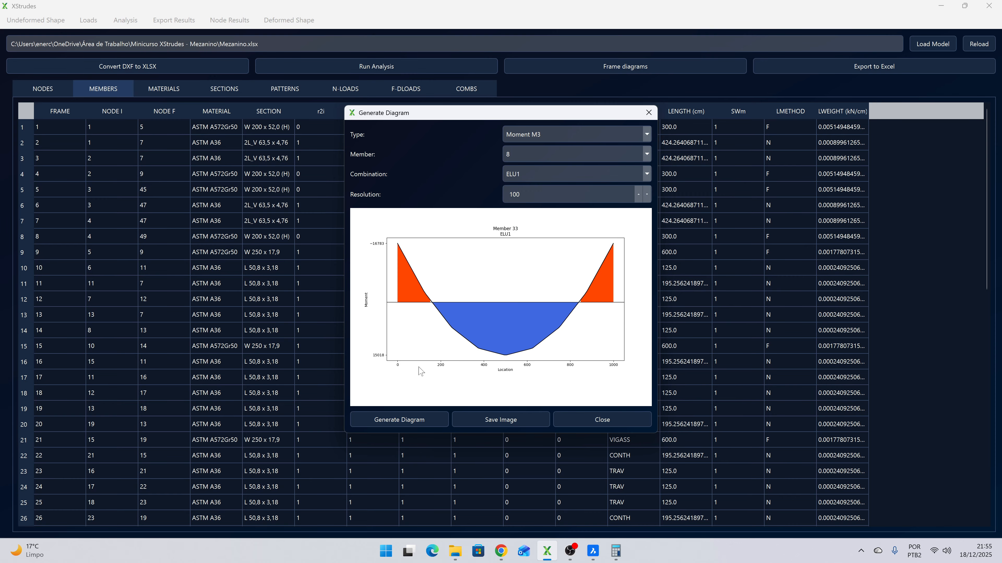
pyautogui.click(402, 420)
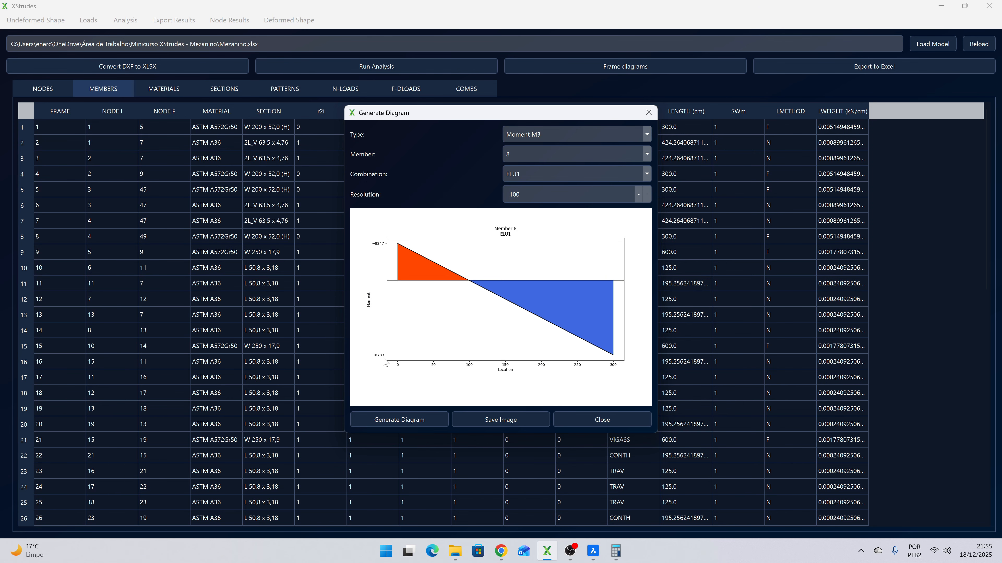
# - Launch Excel and create a blank workbook
pyautogui.press('super')
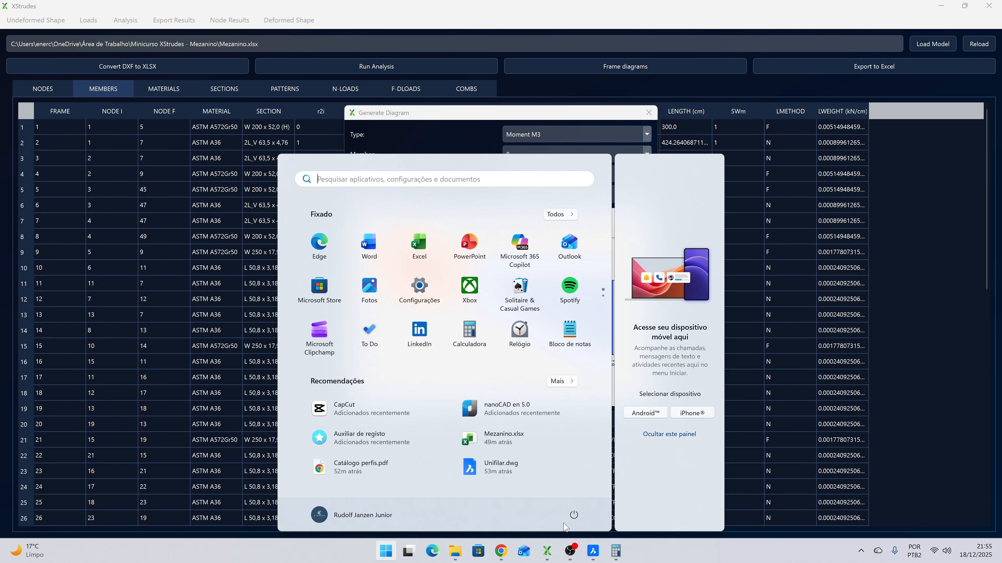
pyautogui.write('excel')
pyautogui.press('Return')
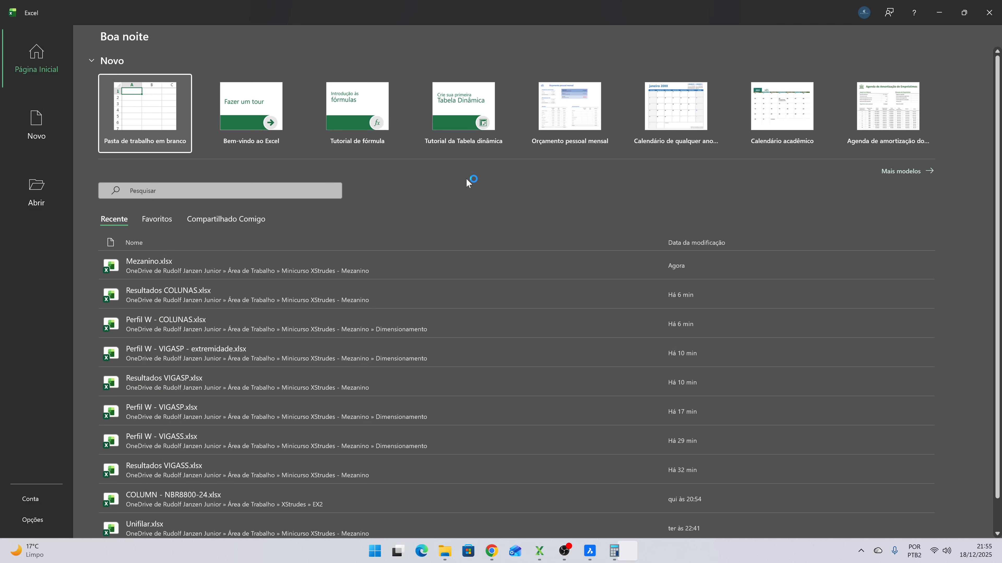
pyautogui.click(159, 112)
# - Note the linear-analysis moment by entering 16783 in A1 and its unit kN.cm in B1
pyautogui.write('16783')
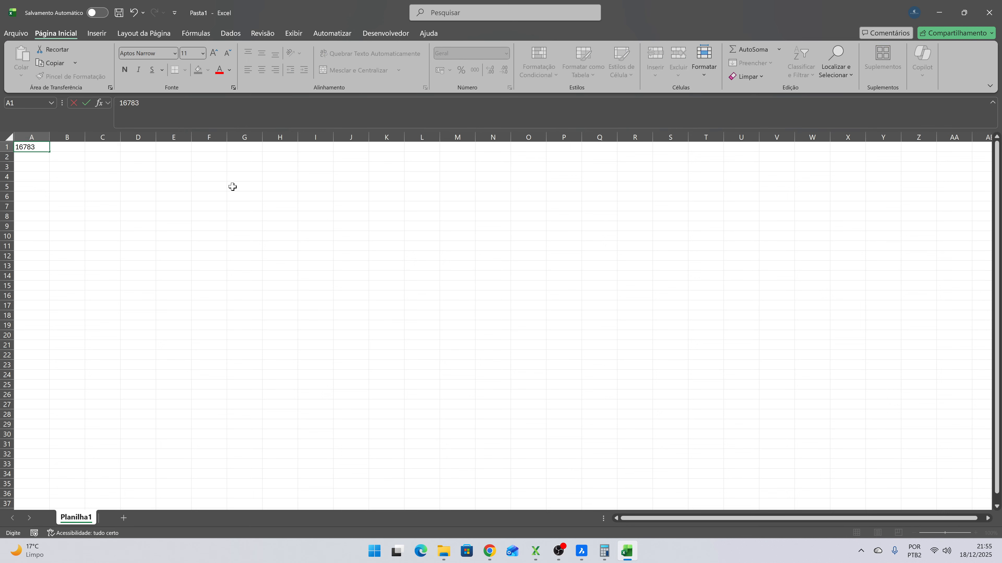
pyautogui.press('Tab')
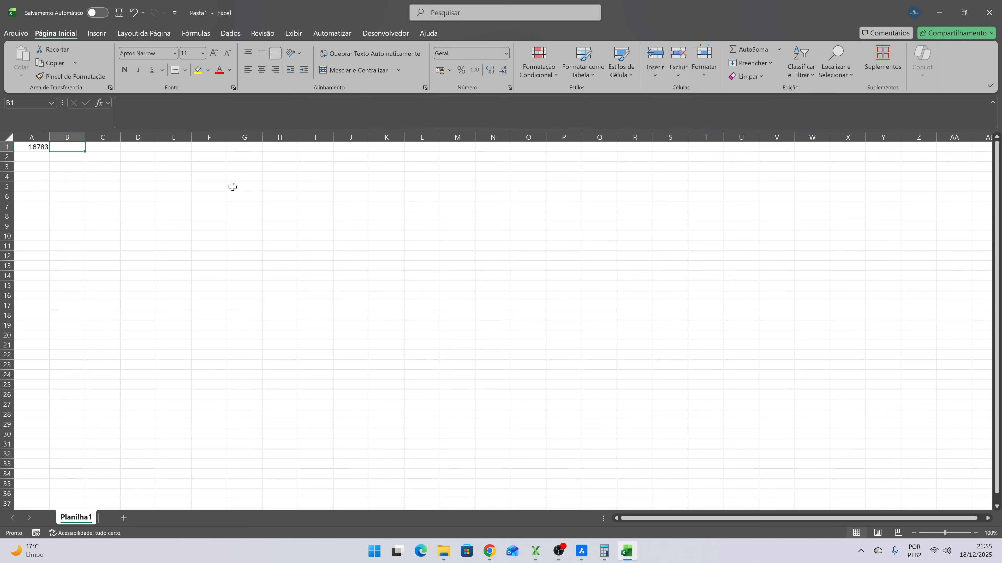
pyautogui.write('kN.cm')
pyautogui.press('Return')
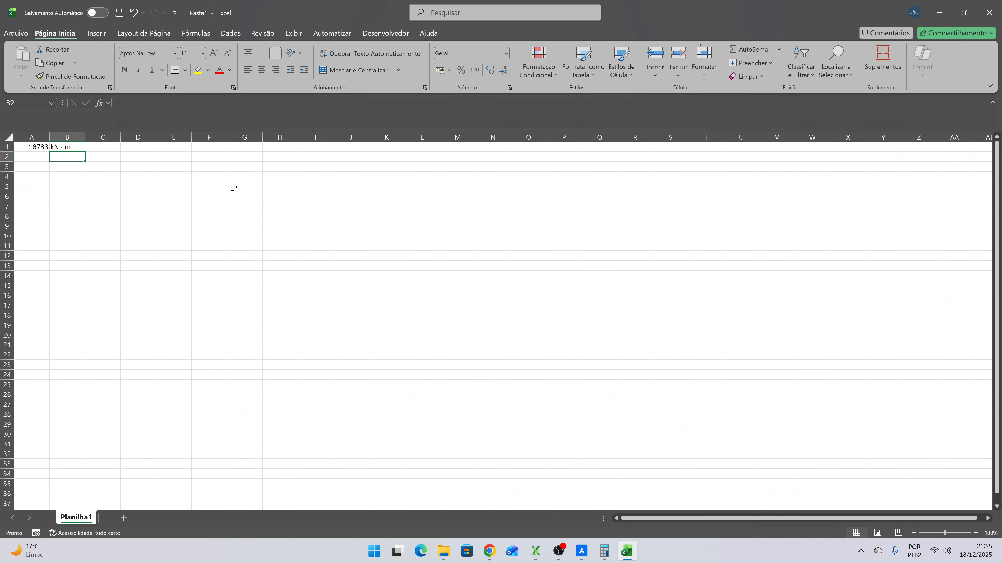
pyautogui.press('Up')
pyautogui.press('Left')
pyautogui.press('Right')
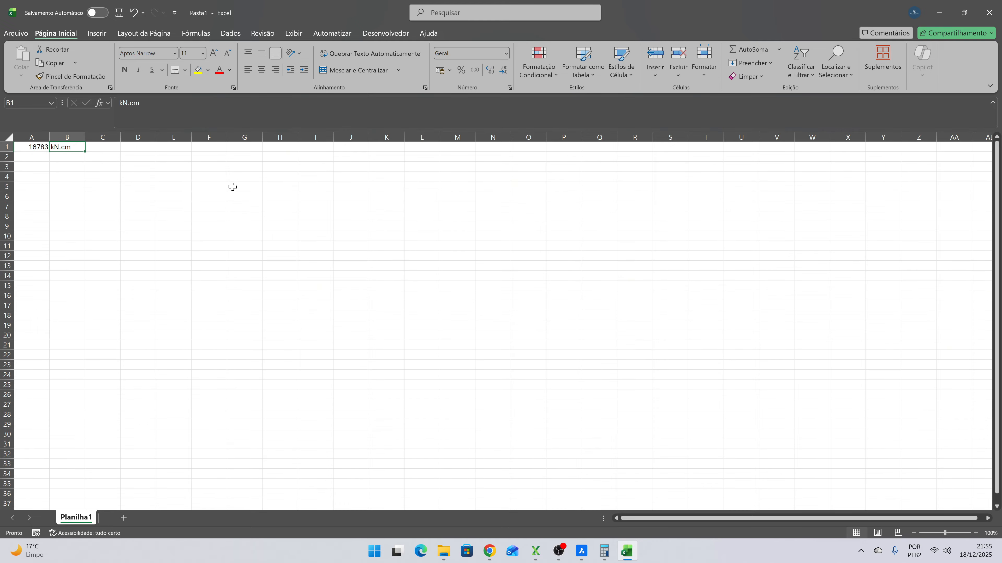
pyautogui.press('Left')
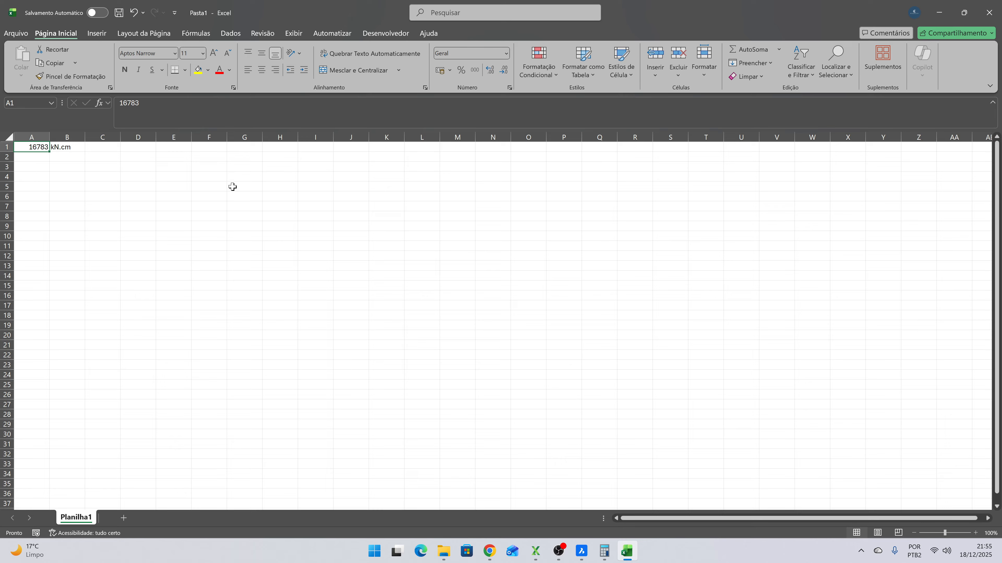
# - Switch back to XStrudes, close the diagram window, run a P-Delta analysis and close the analysis dialogs
pyautogui.hotkey('alt', 'Tab')
pyautogui.click(625, 414)
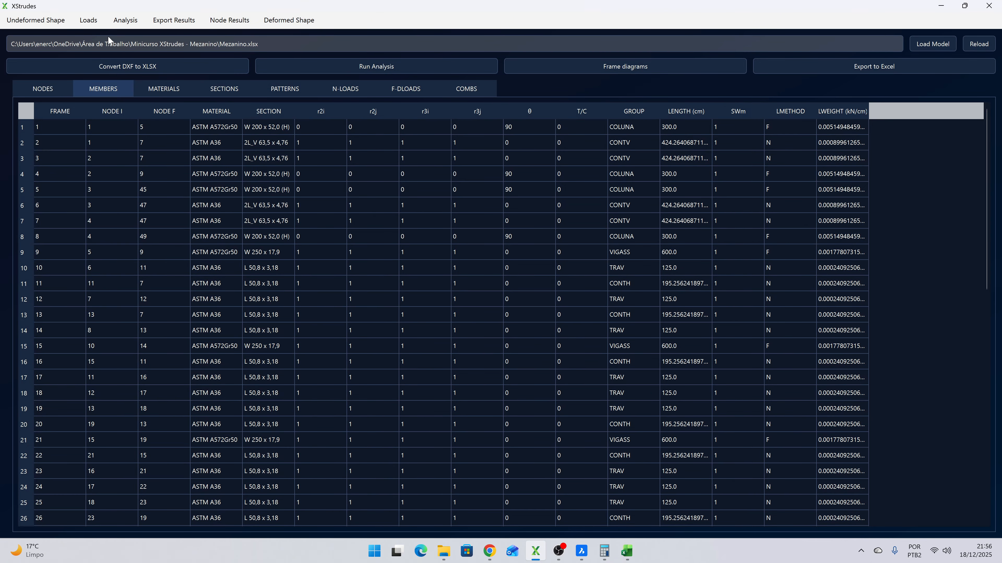
pyautogui.click(125, 19)
pyautogui.click(535, 232)
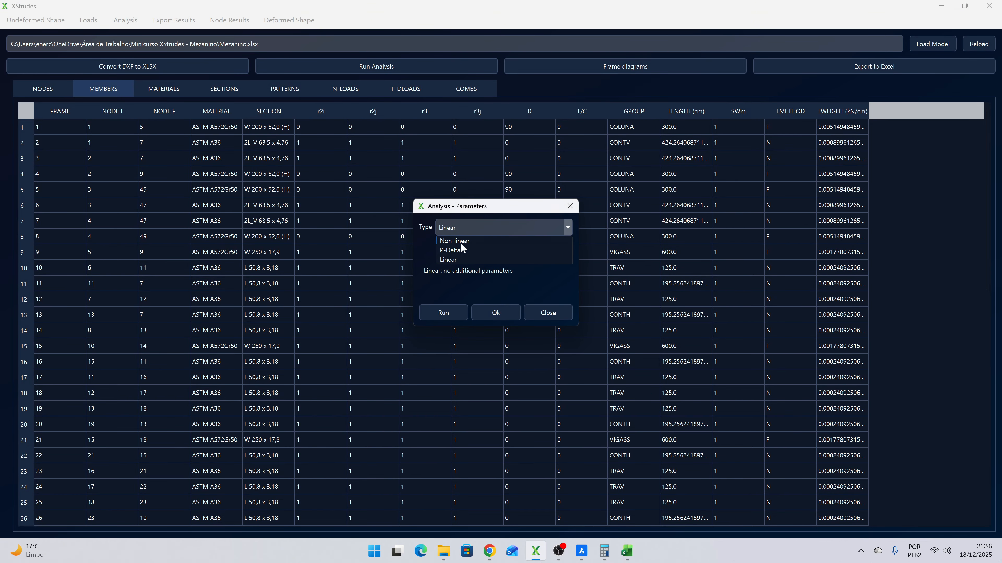
pyautogui.click(450, 250)
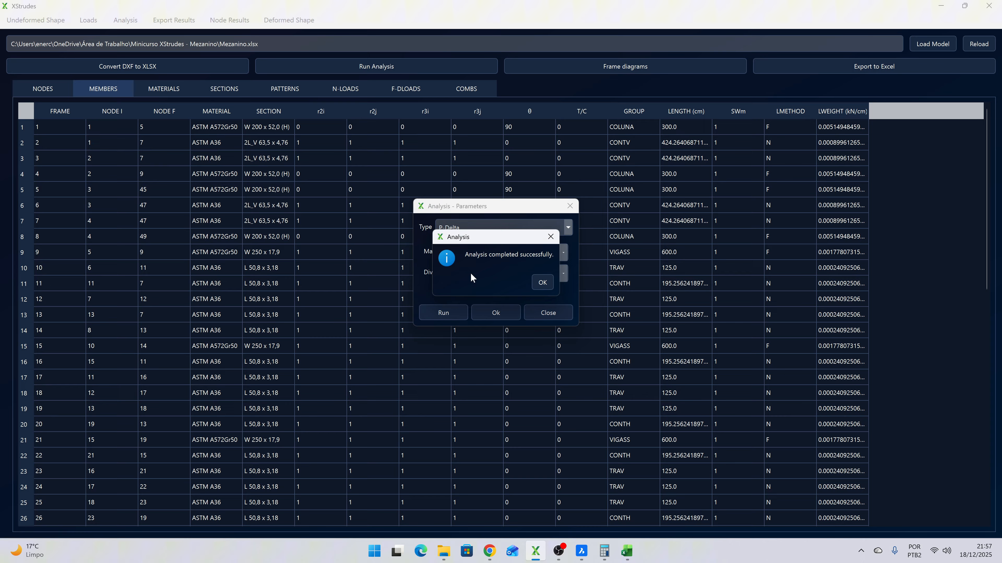
pyautogui.click(543, 282)
pyautogui.click(546, 314)
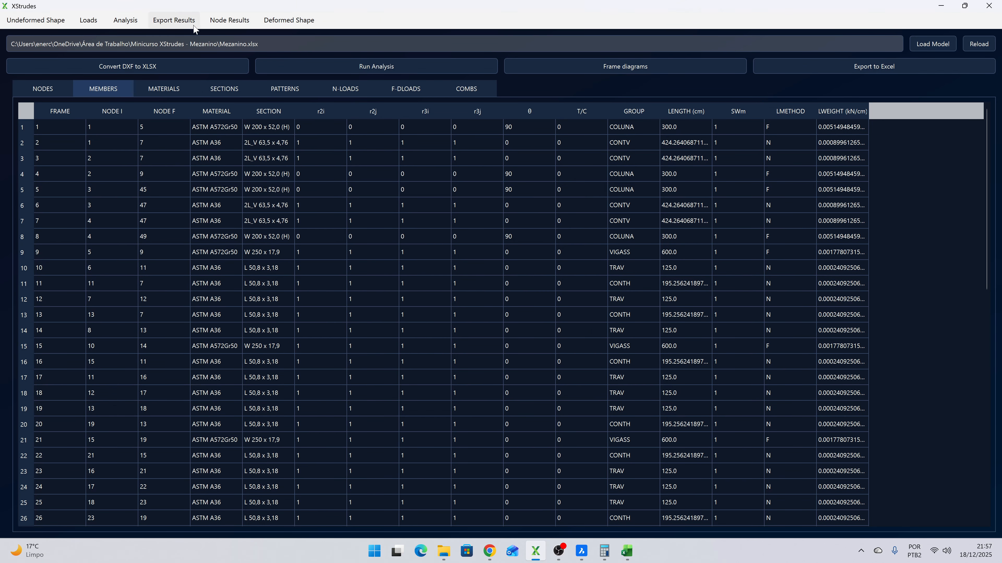
# - Generate the Moment M3 diagram of member 8 for combination ELU2 and compare it with the moment noted in the Excel workbook Pasta1
pyautogui.click(591, 67)
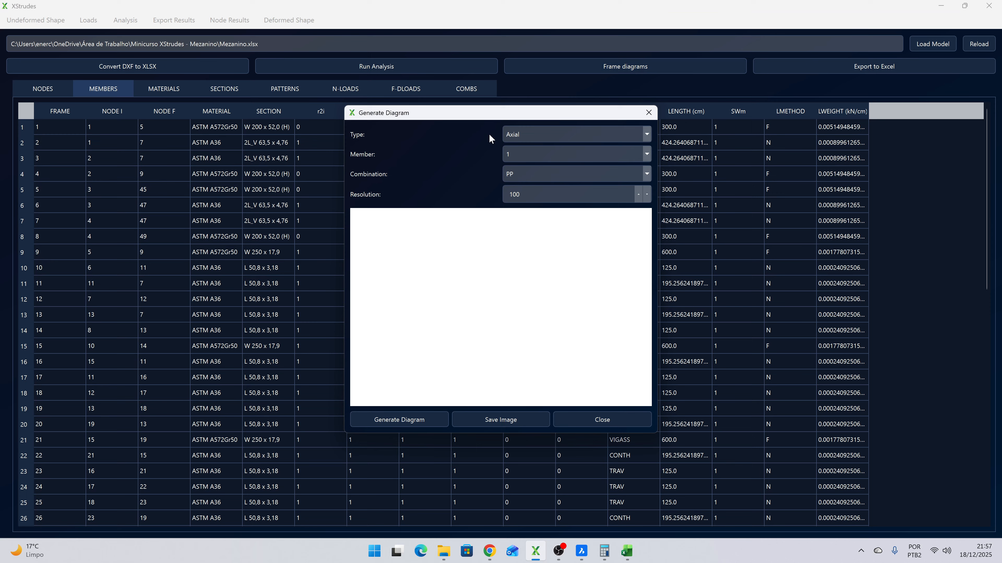
pyautogui.click(517, 135)
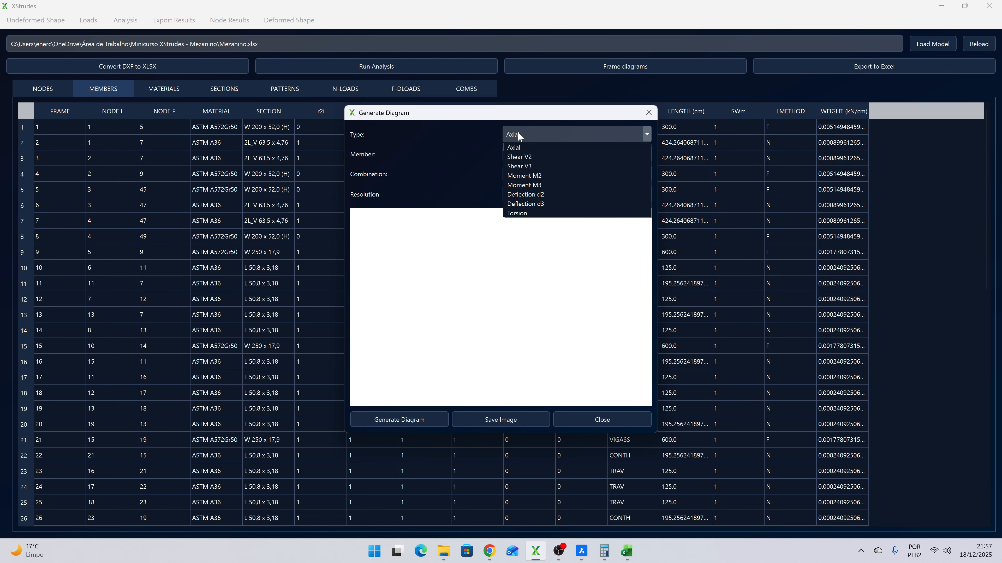
pyautogui.click(535, 182)
pyautogui.click(522, 157)
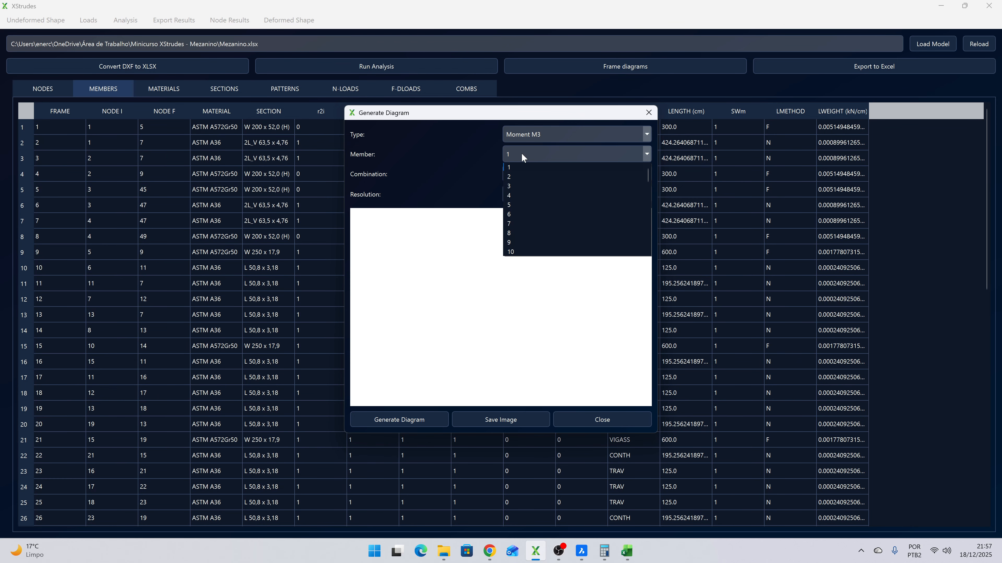
pyautogui.click(517, 231)
pyautogui.click(525, 173)
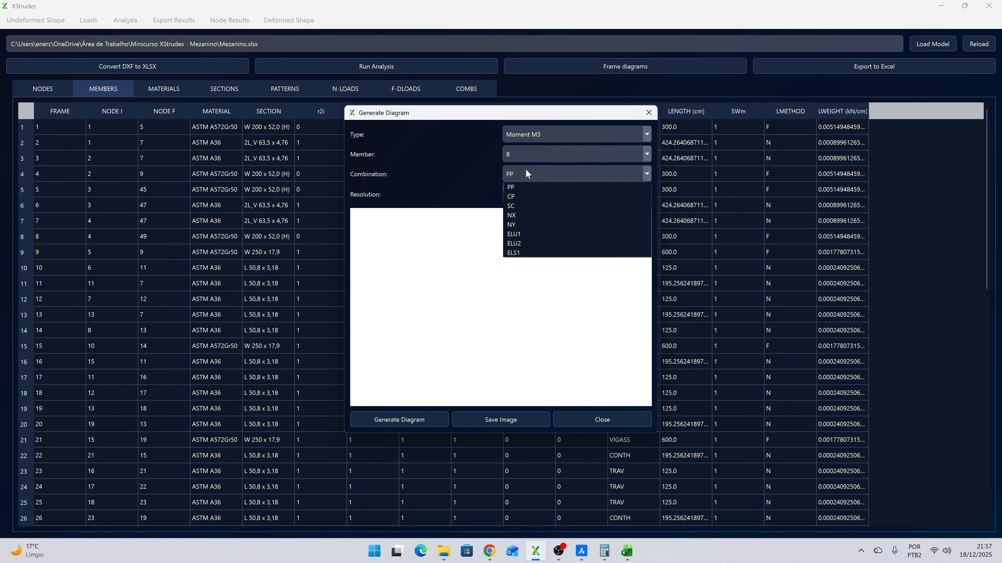
pyautogui.click(523, 241)
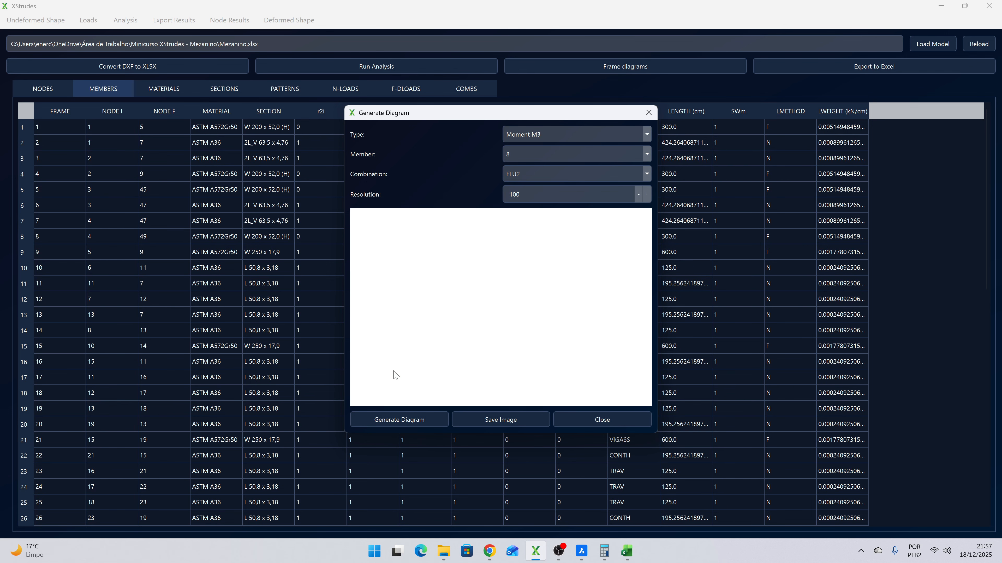
pyautogui.click(397, 419)
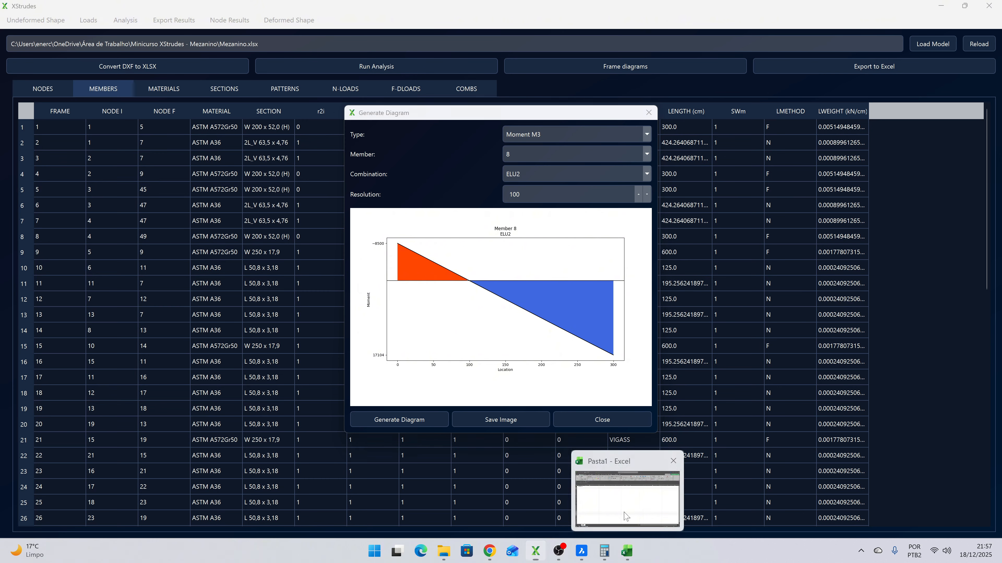
pyautogui.click(626, 552)
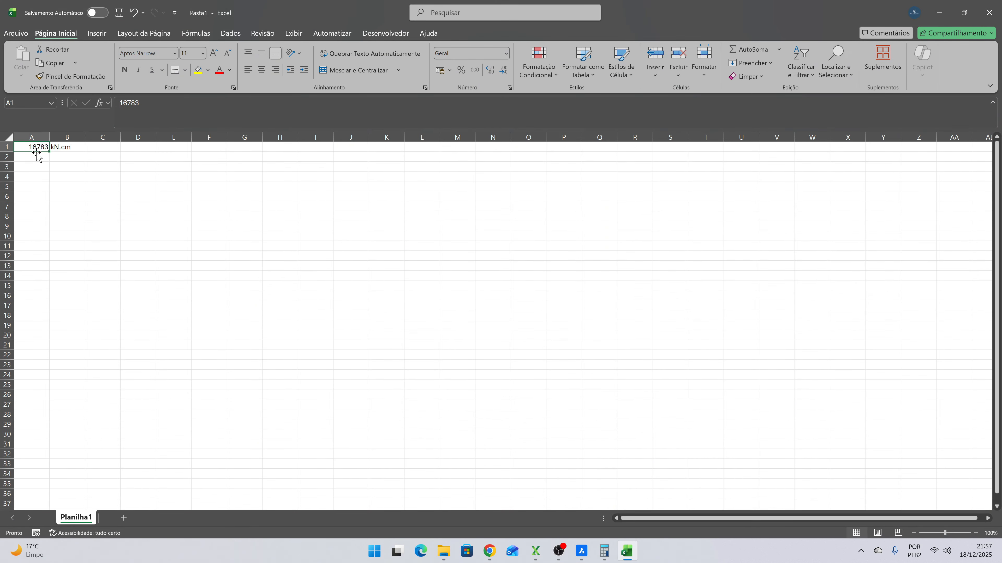
pyautogui.click(940, 15)
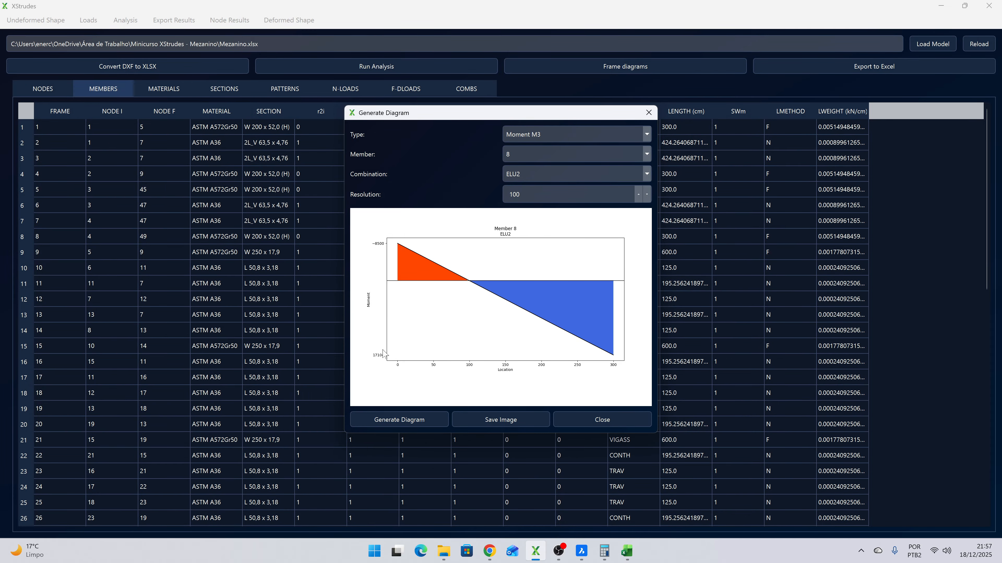